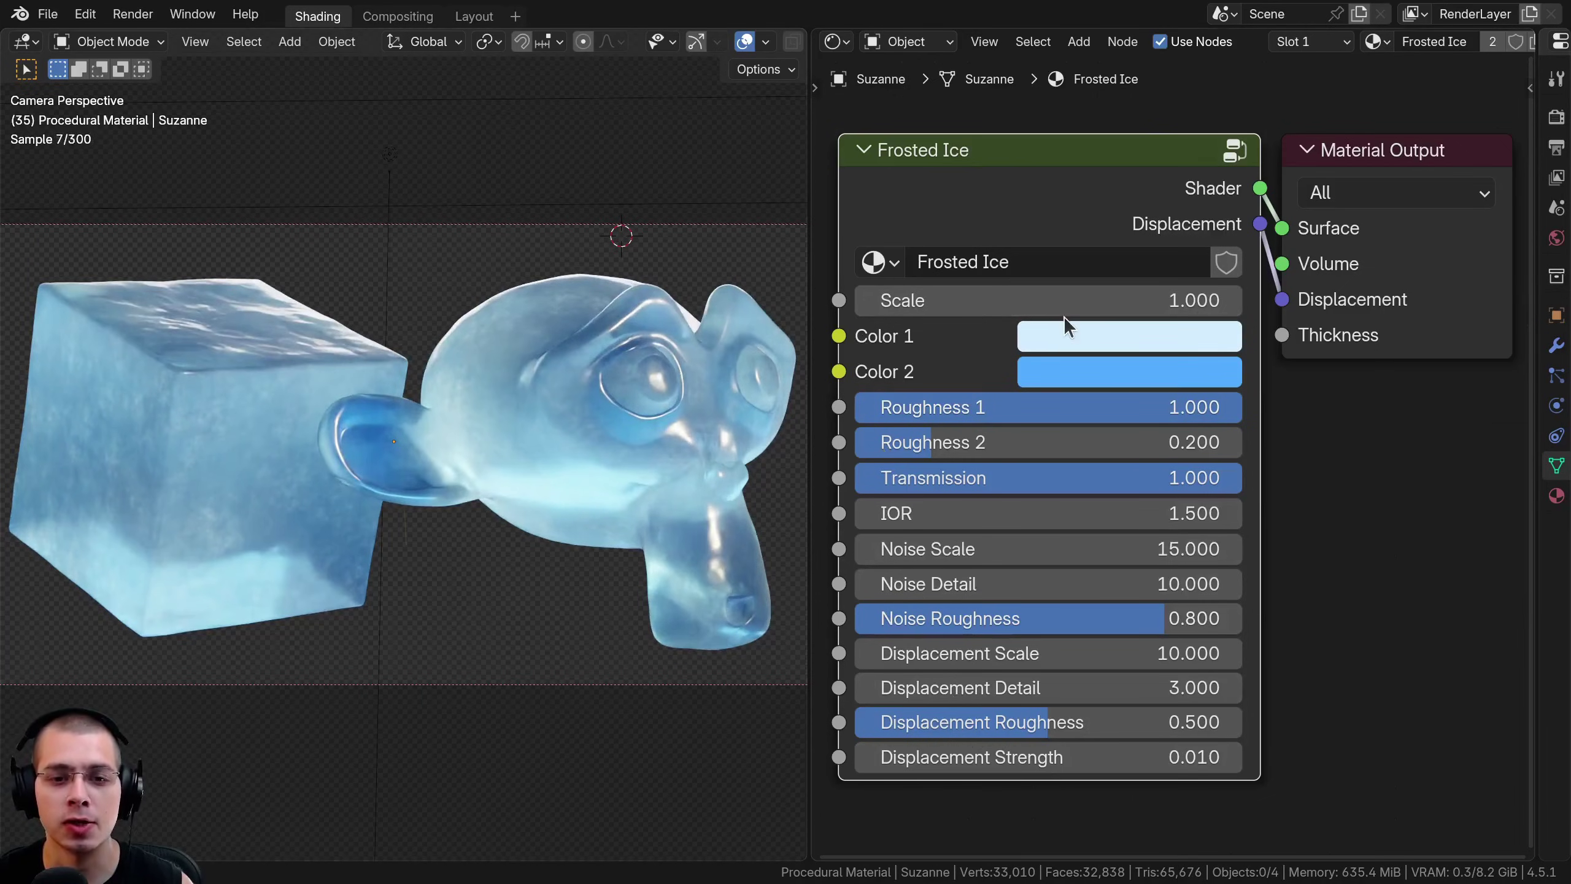
# Try other Scale and Color 1 values on the Frosted Ice node group
pyautogui.keyDown('ctrl'); pyautogui.moveTo(736, 422); pyautogui.dragTo(784, 407, button='middle'); pyautogui.keyUp('ctrl')
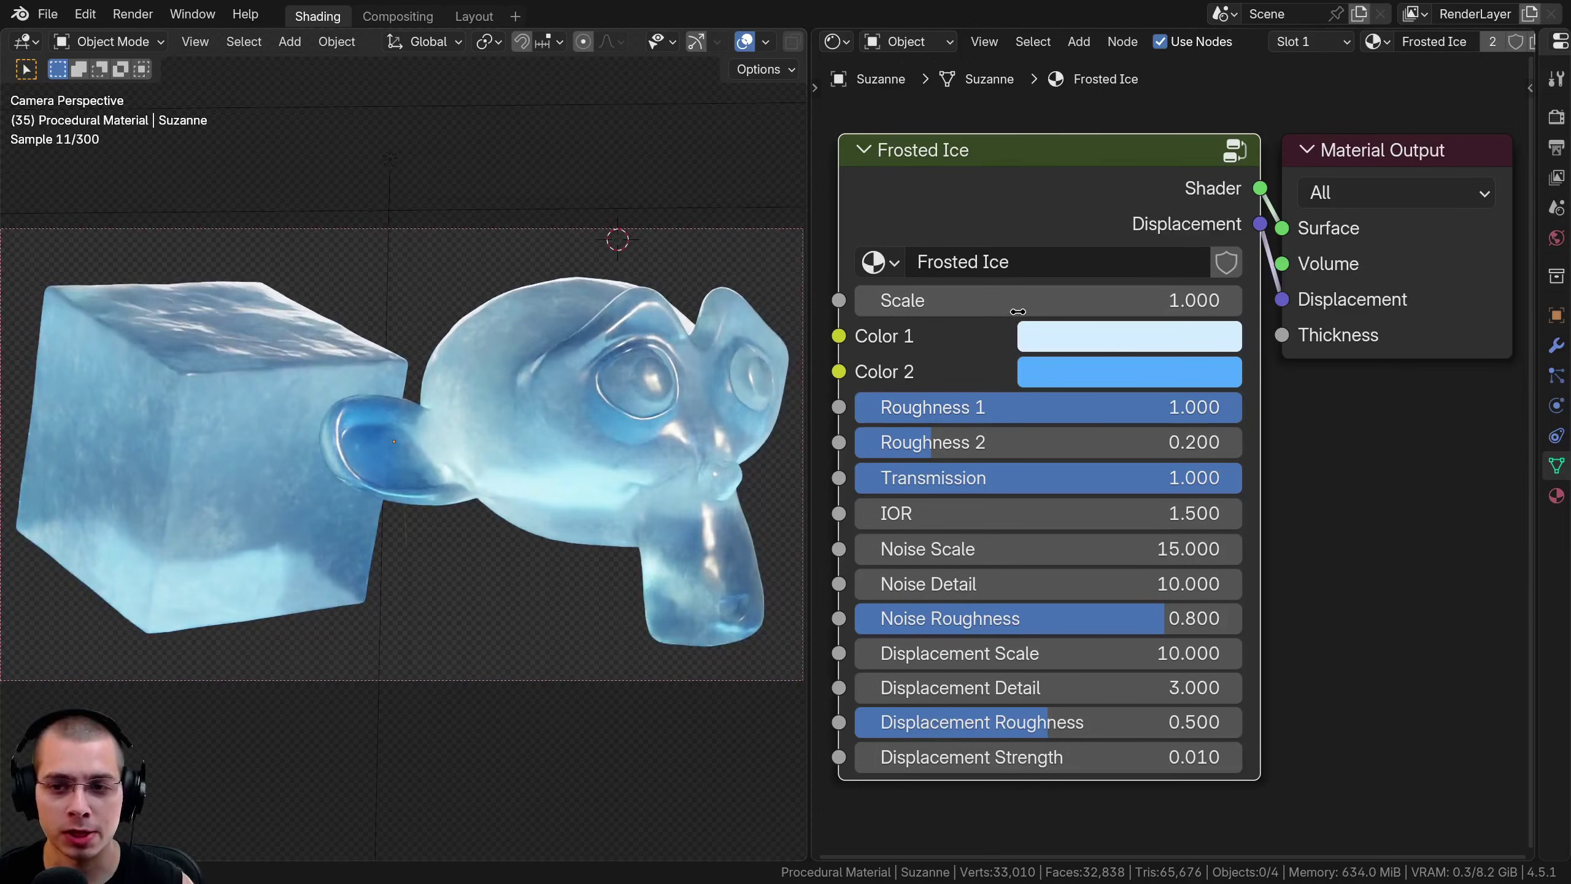
pyautogui.moveTo(1017, 311)
pyautogui.mouseDown()
pyautogui.moveTo(1270, 300)
pyautogui.moveTo(1018, 300)
pyautogui.mouseUp()
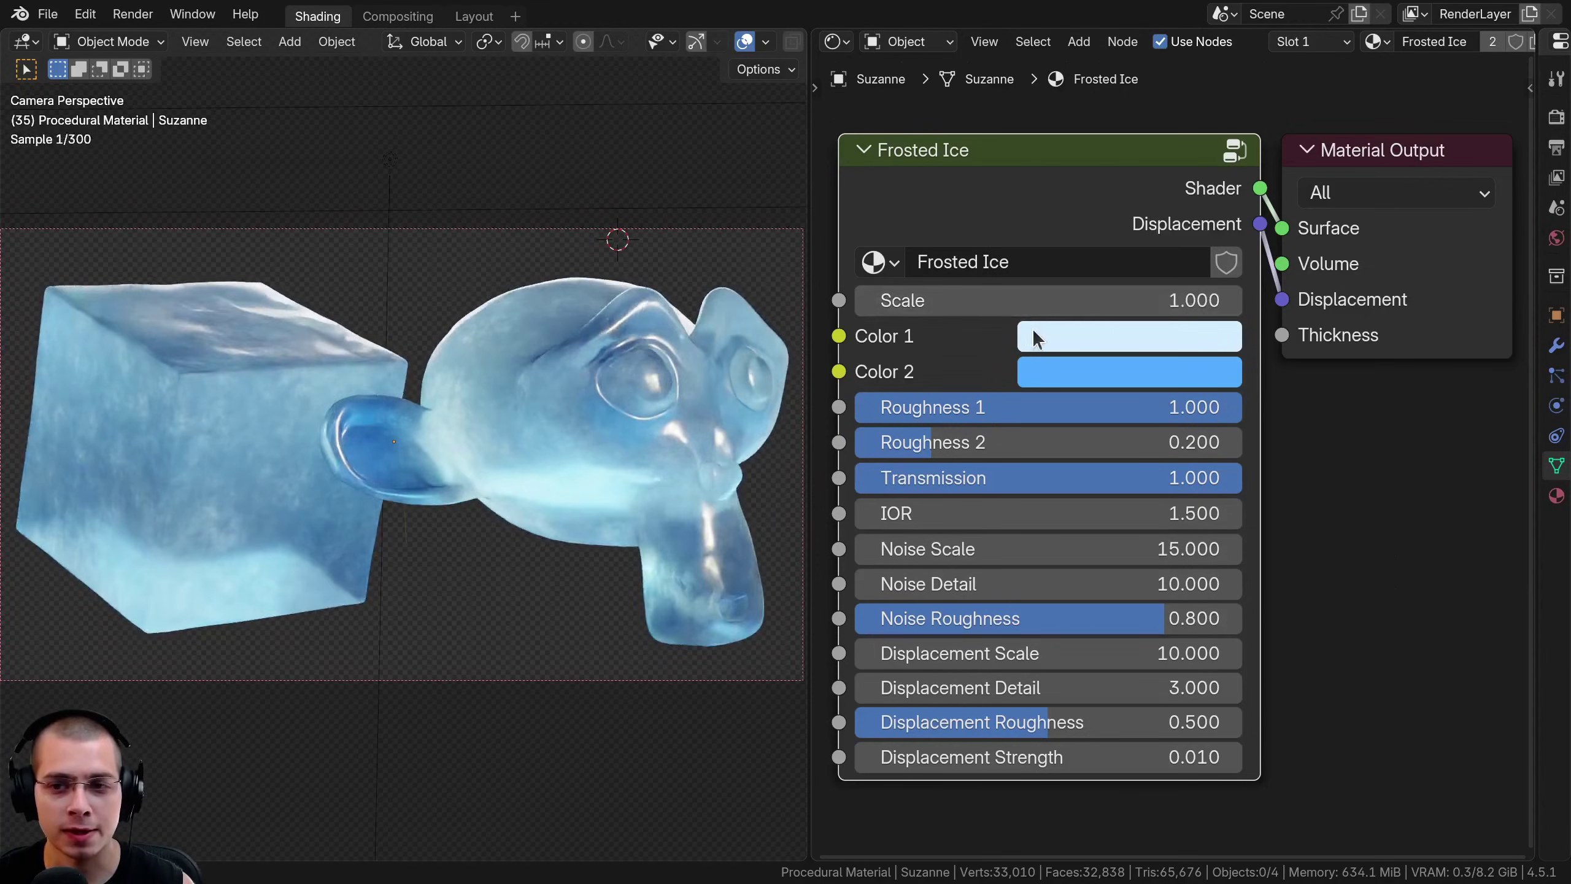
pyautogui.click(1068, 329)
pyautogui.moveTo(1071, 469); pyautogui.dragTo(1059, 428)
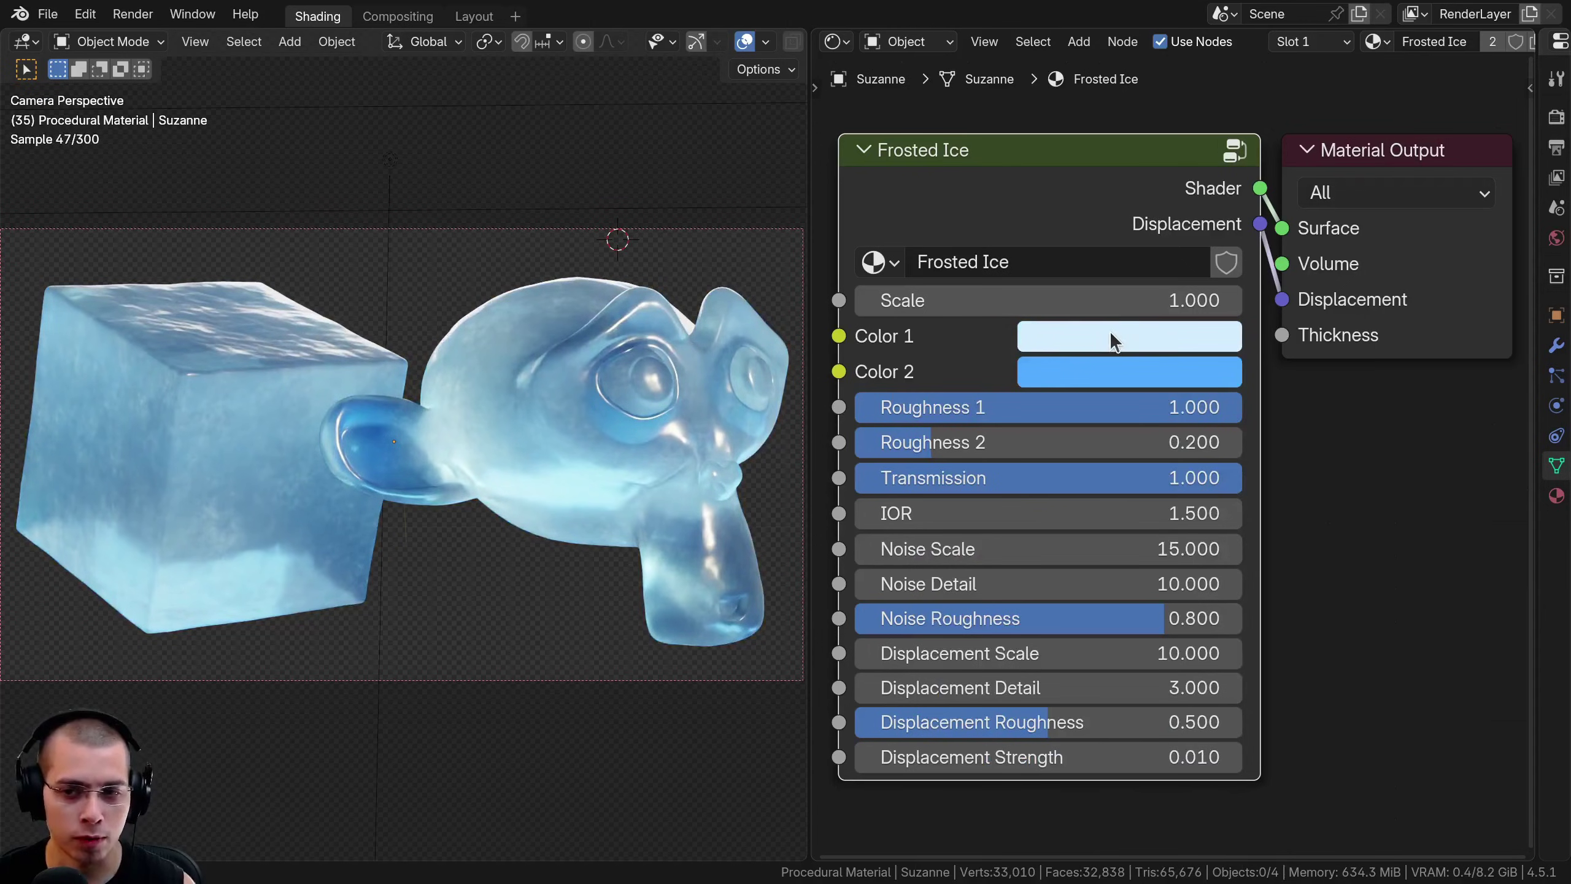
# Try a mint green for Color 2 and a paler cyan for Color 1 on the Frosted Ice node group
pyautogui.click(1071, 380)
pyautogui.moveTo(1084, 450); pyautogui.dragTo(1031, 463)
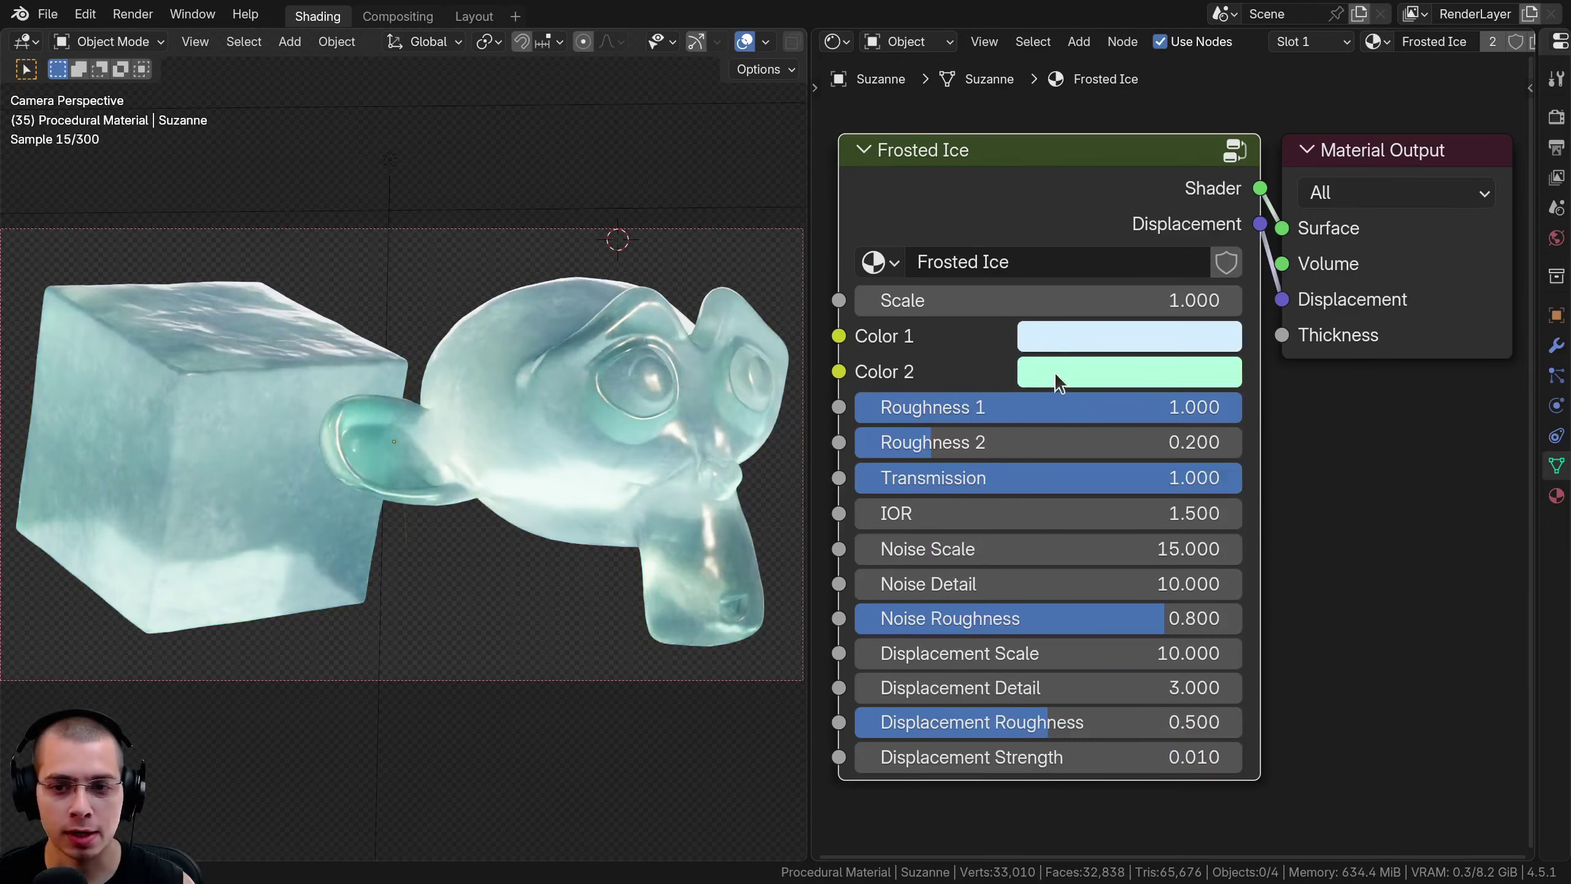
pyautogui.click(1058, 338)
pyautogui.moveTo(1058, 363); pyautogui.dragTo(1071, 452)
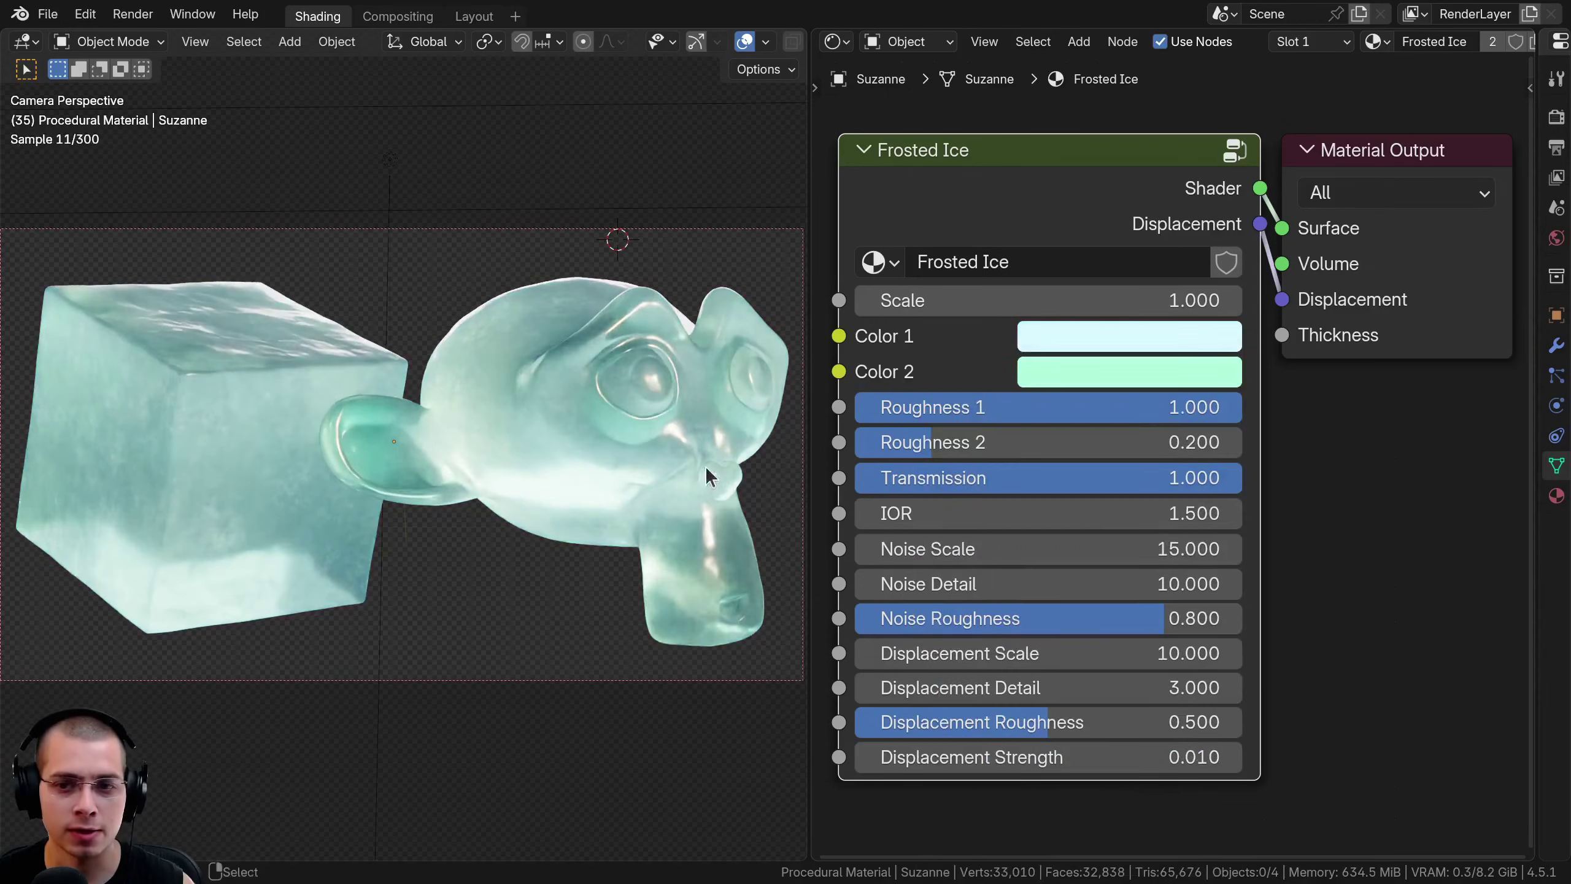
# Try other Roughness 1 and Roughness 2 values, raising Roughness 2 to 0.855, and undo the change
pyautogui.moveTo(1212, 408)
pyautogui.mouseDown()
pyautogui.moveTo(900, 408)
pyautogui.moveTo(1244, 408)
pyautogui.mouseUp()
pyautogui.moveTo(1021, 442); pyautogui.dragTo(922, 442)
pyautogui.moveTo(1237, 408)
pyautogui.mouseDown()
pyautogui.moveTo(928, 407)
pyautogui.moveTo(912, 442)
pyautogui.moveTo(1243, 409)
pyautogui.mouseUp()
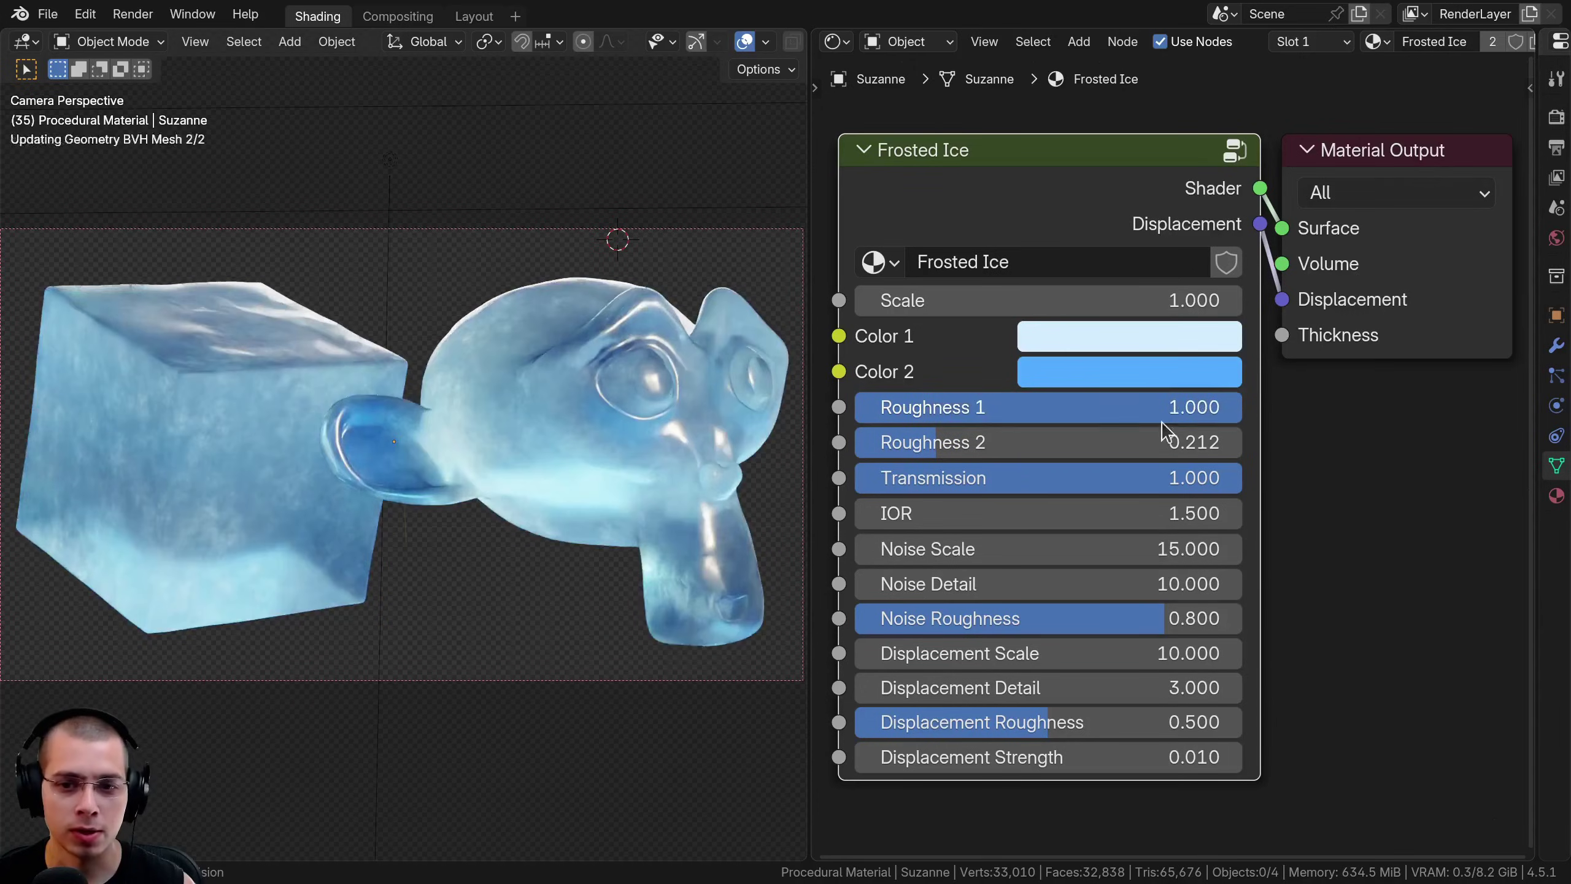
pyautogui.moveTo(937, 442); pyautogui.dragTo(1186, 441)
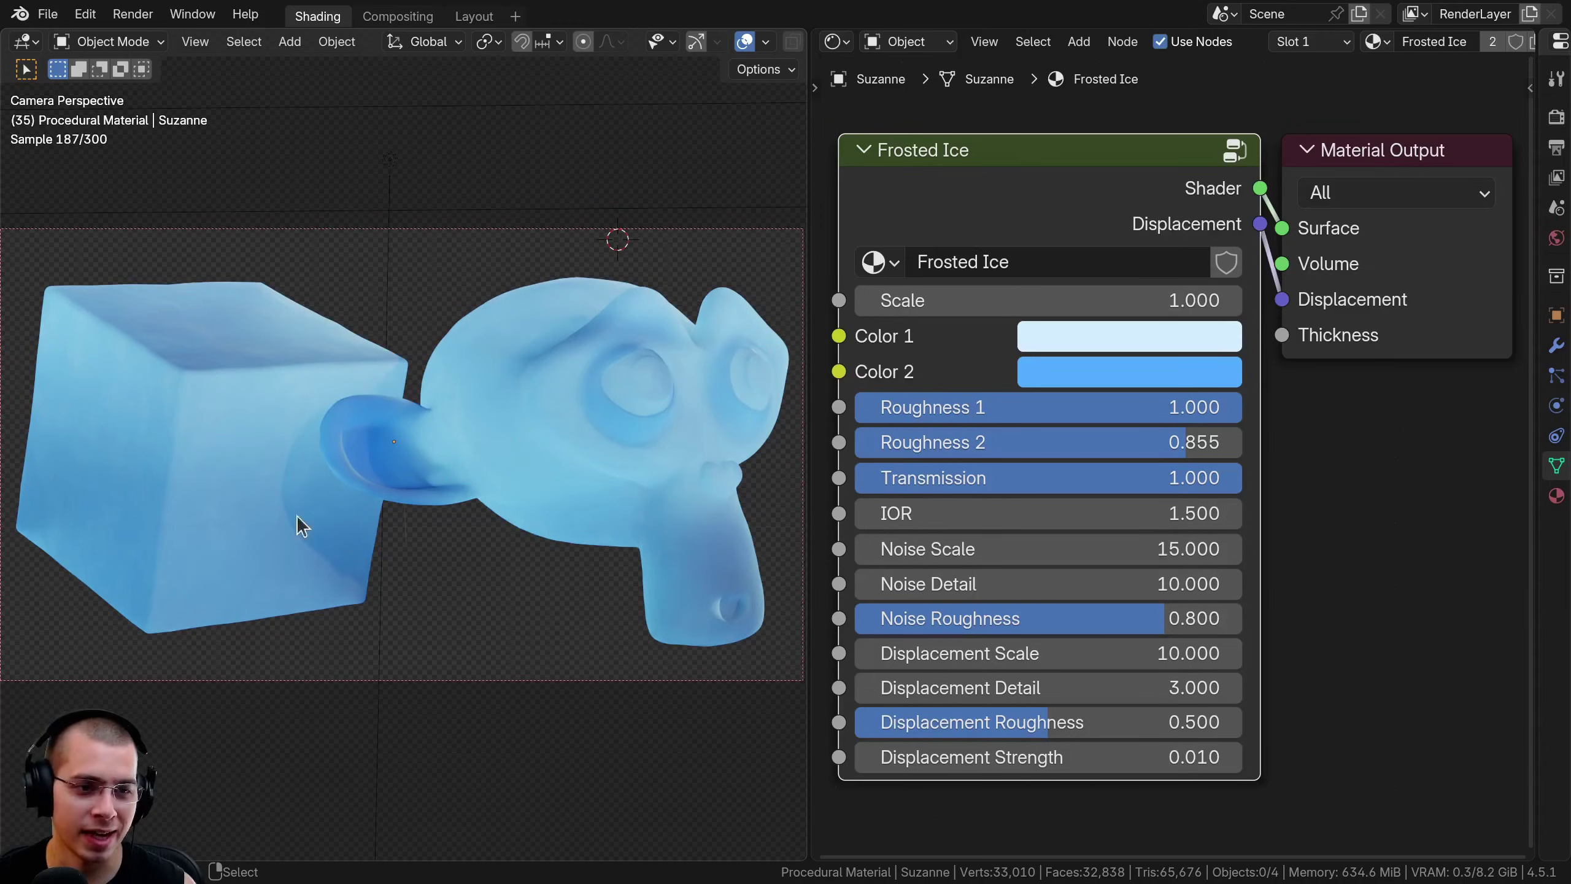
pyautogui.hotkey('ctrl', 'z')
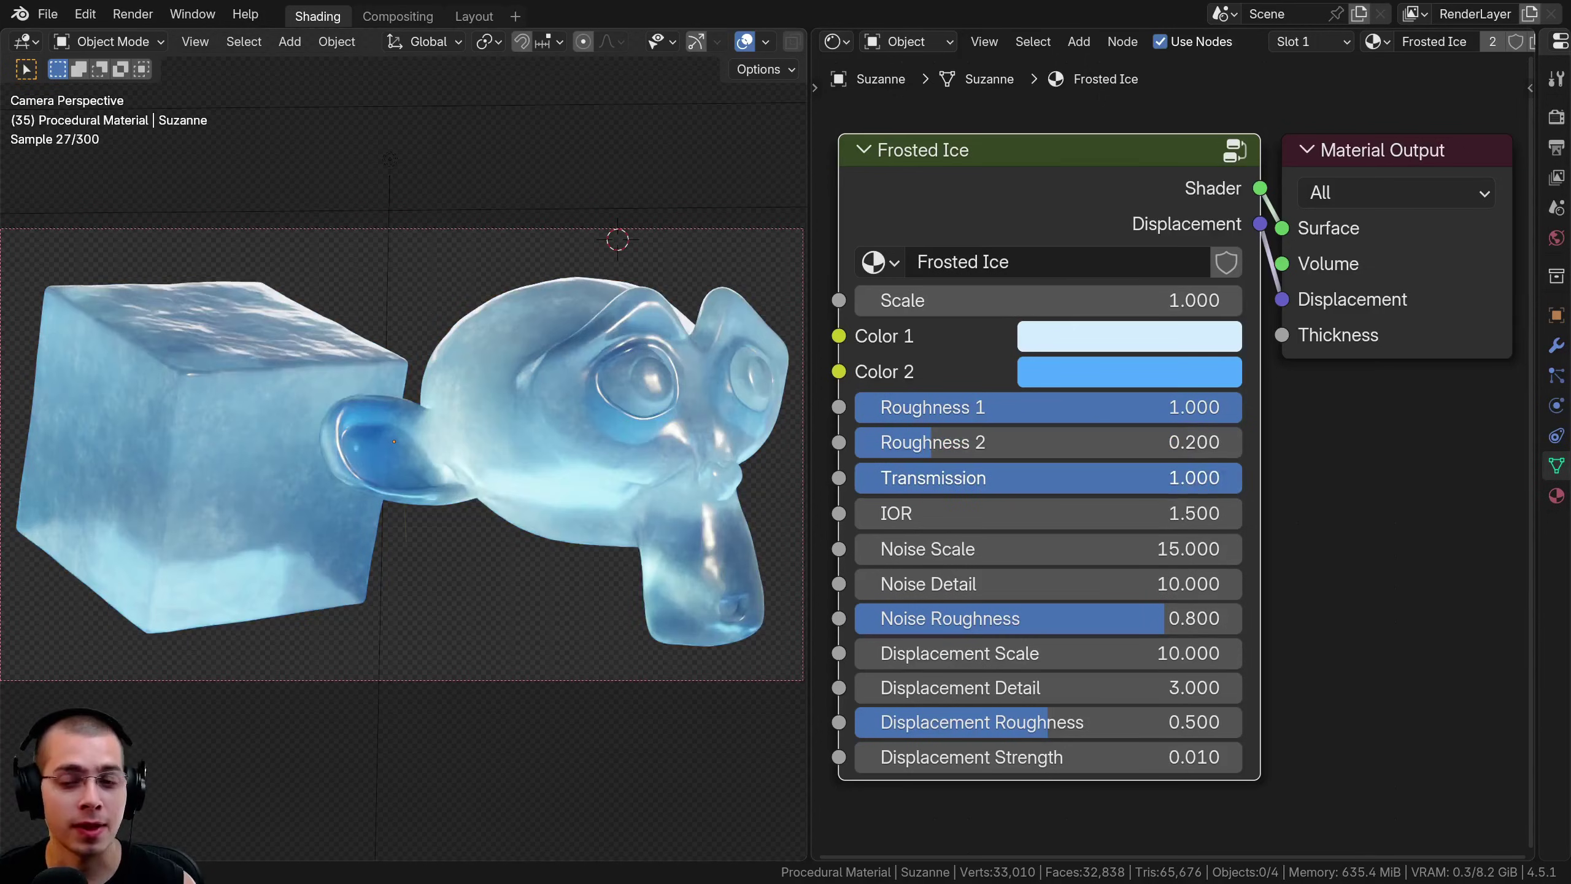
# Try lower Transmission values and IOR values such as 1.120 and 2.030 on the ice material, and cancel the IOR change
pyautogui.moveTo(1056, 477); pyautogui.dragTo(677, 477)
pyautogui.moveTo(949, 477); pyautogui.dragTo(1242, 478)
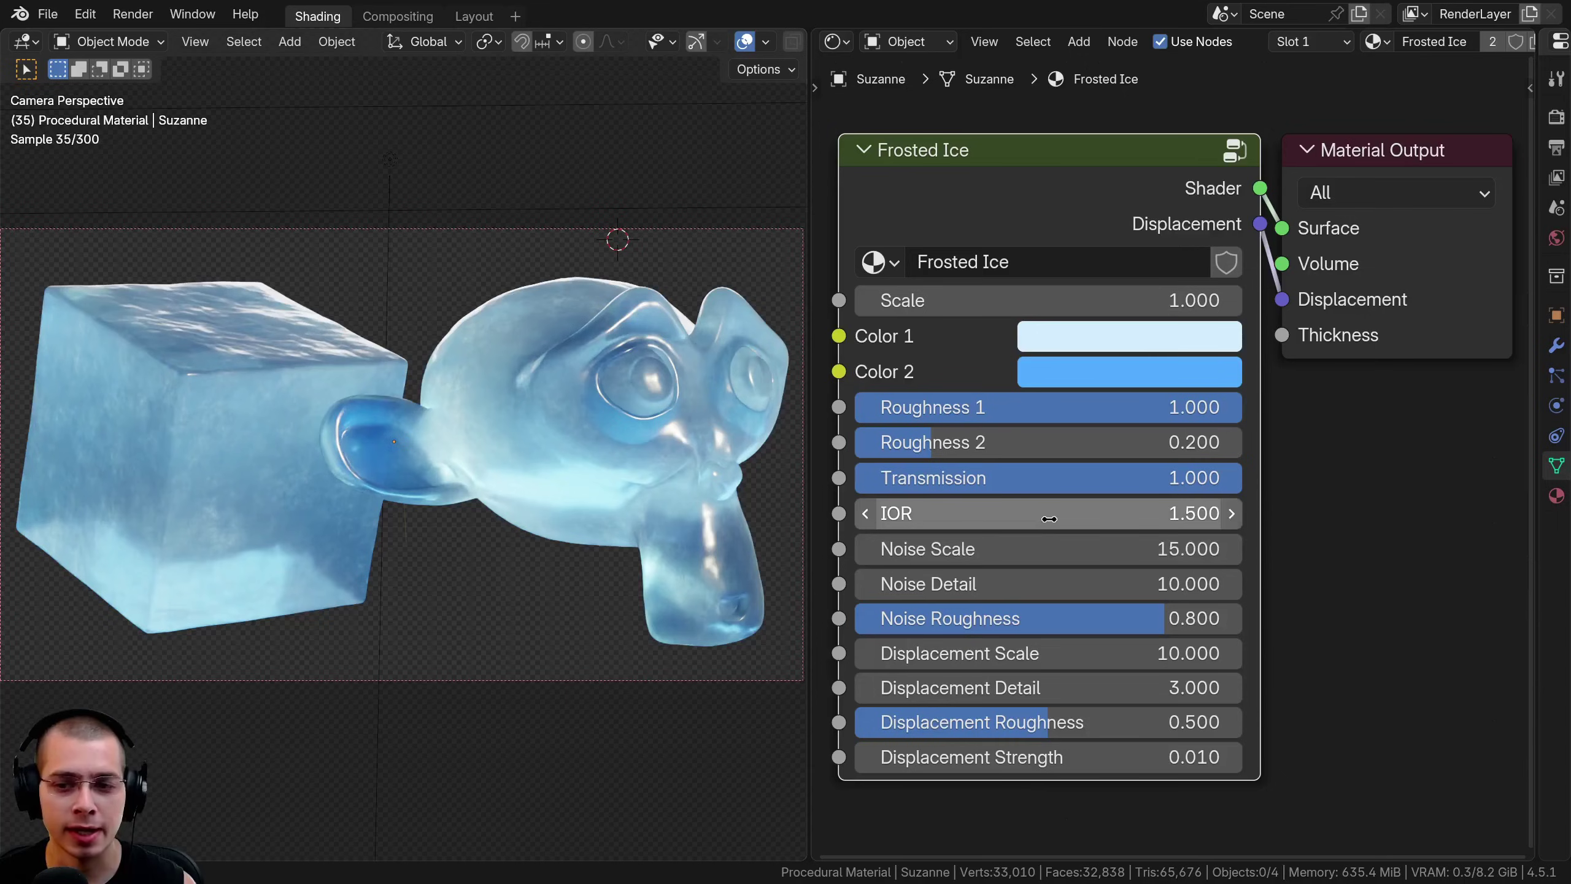
pyautogui.moveTo(1032, 513); pyautogui.dragTo(962, 513)
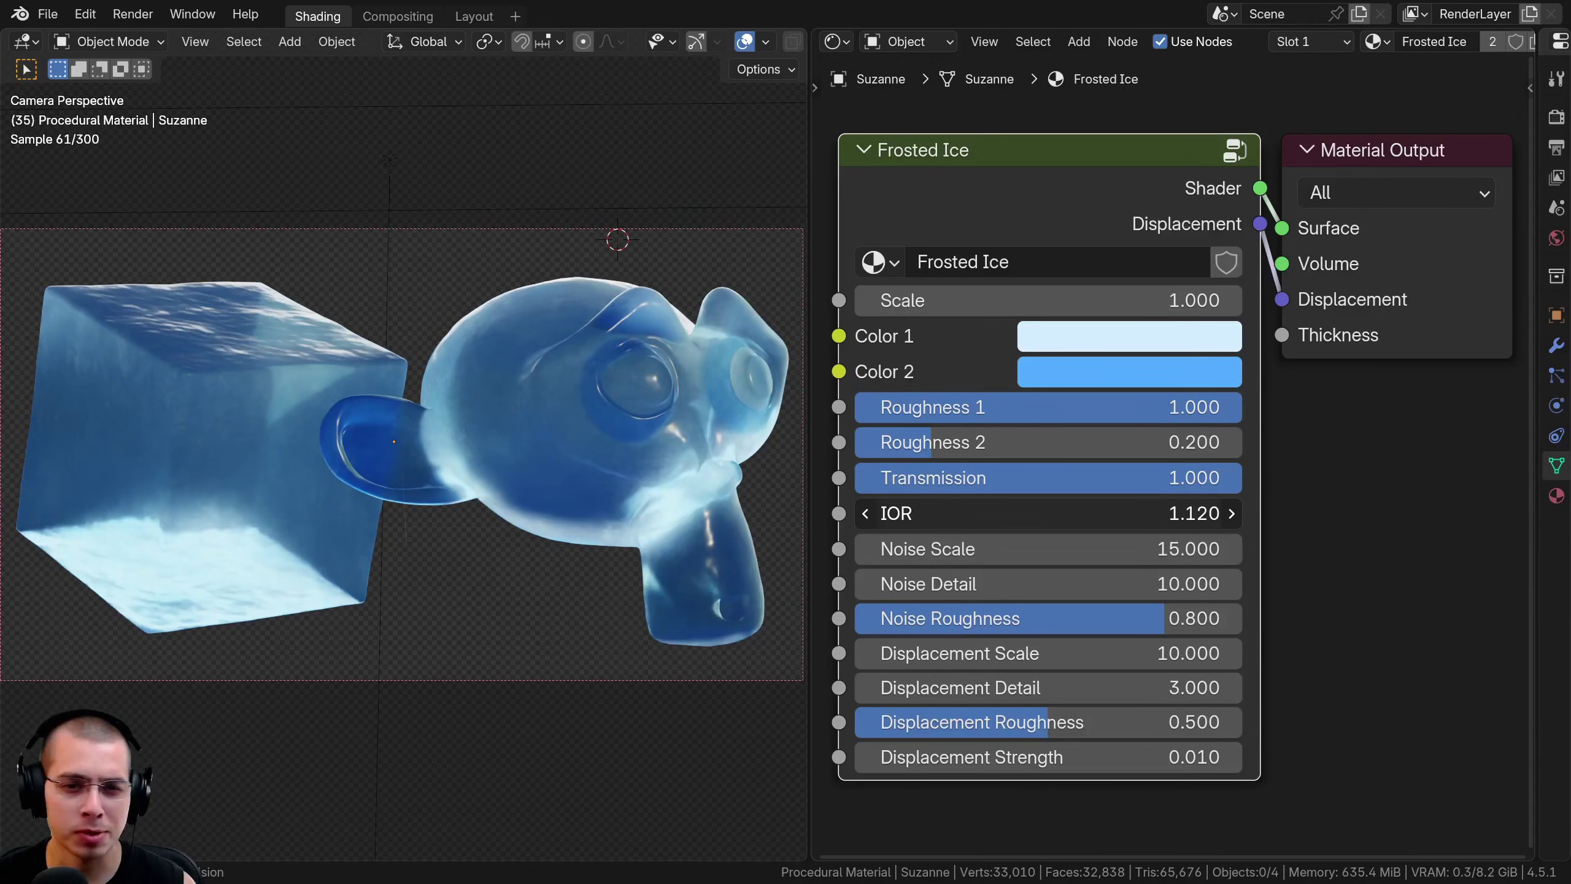
pyautogui.moveTo(971, 513); pyautogui.dragTo(1059, 513)
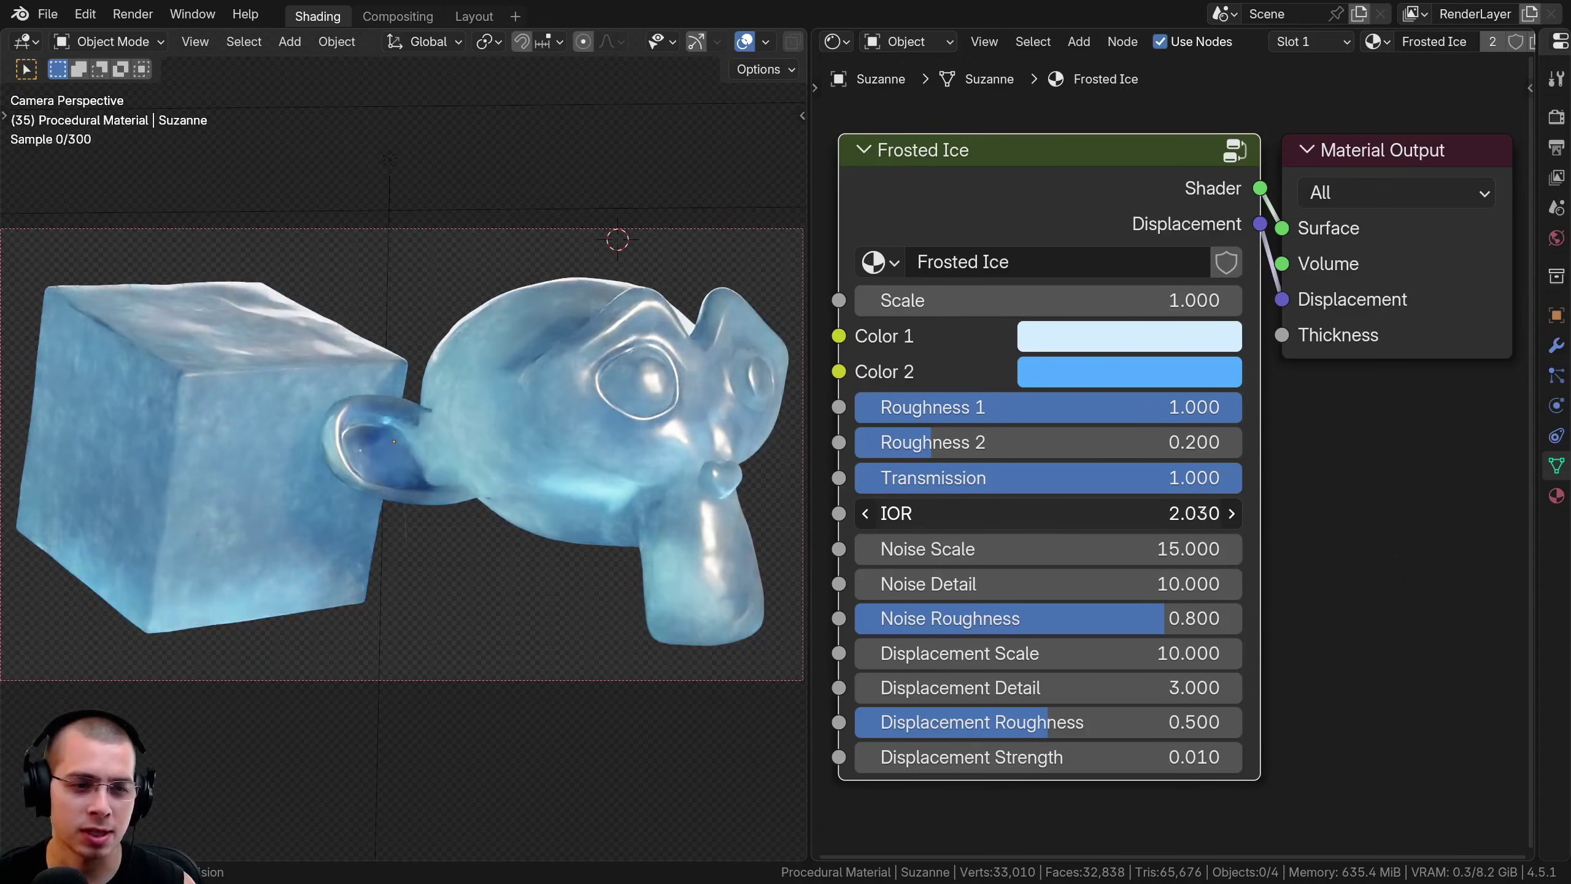
pyautogui.rightClick(1031, 513)
# Try other Noise Scale and Noise Detail values on the ice material and cancel the changes
pyautogui.moveTo(991, 551); pyautogui.dragTo(804, 551)
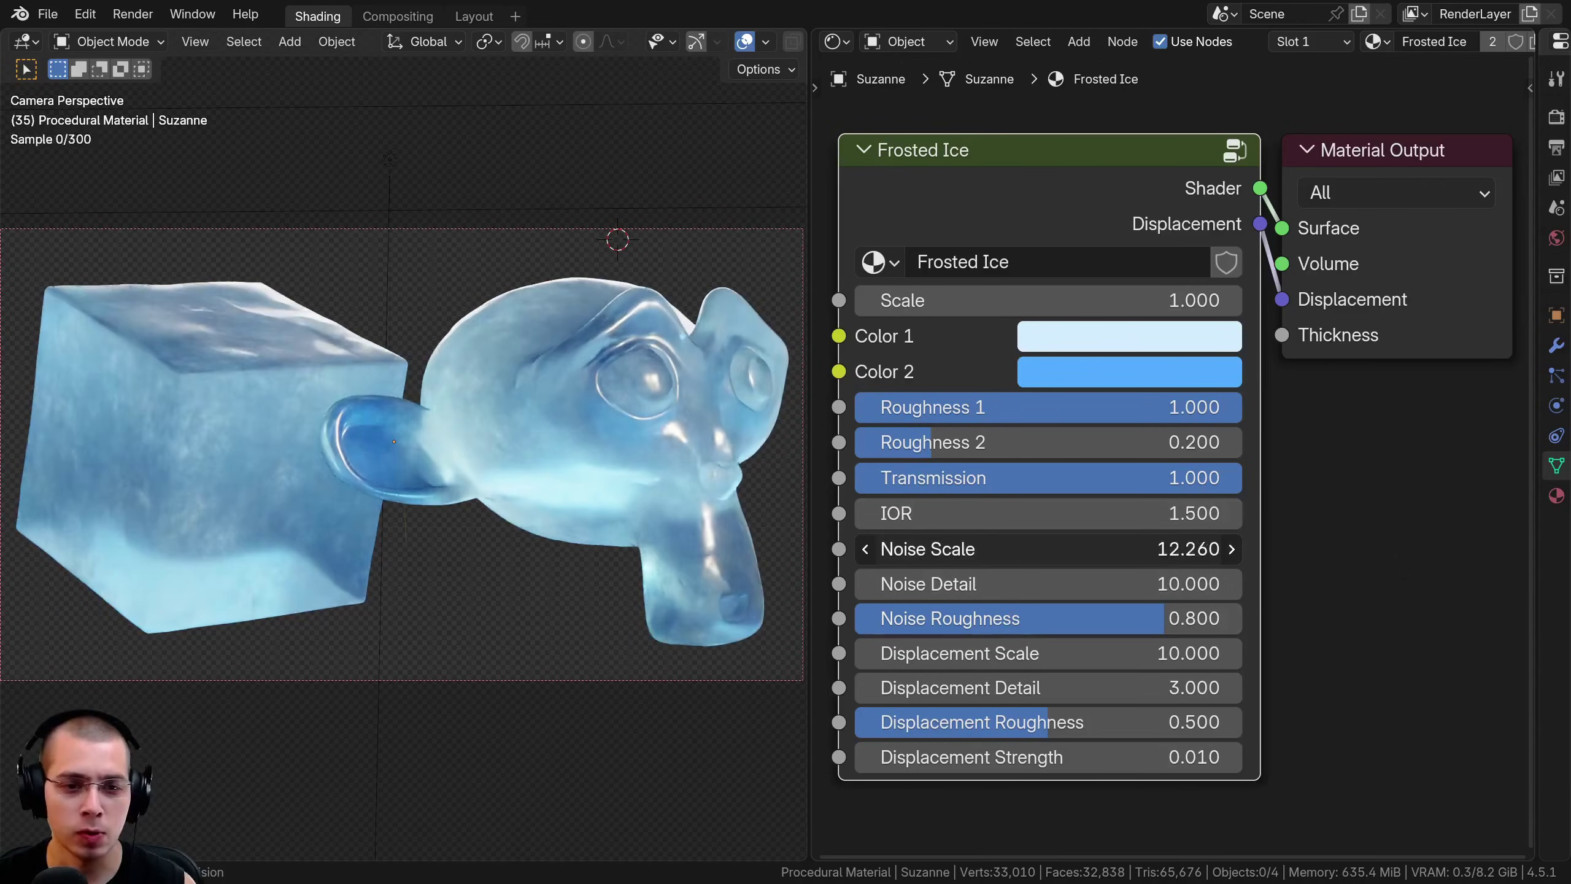
pyautogui.rightClick(1006, 558)
pyautogui.moveTo(1009, 584); pyautogui.dragTo(1165, 619)
pyautogui.rightClick(1009, 583)
# Try other displacement settings on the ice material, including a Displacement Detail of 0, and cancel the changes
pyautogui.moveTo(1022, 658); pyautogui.dragTo(1056, 658)
pyautogui.press('Escape')
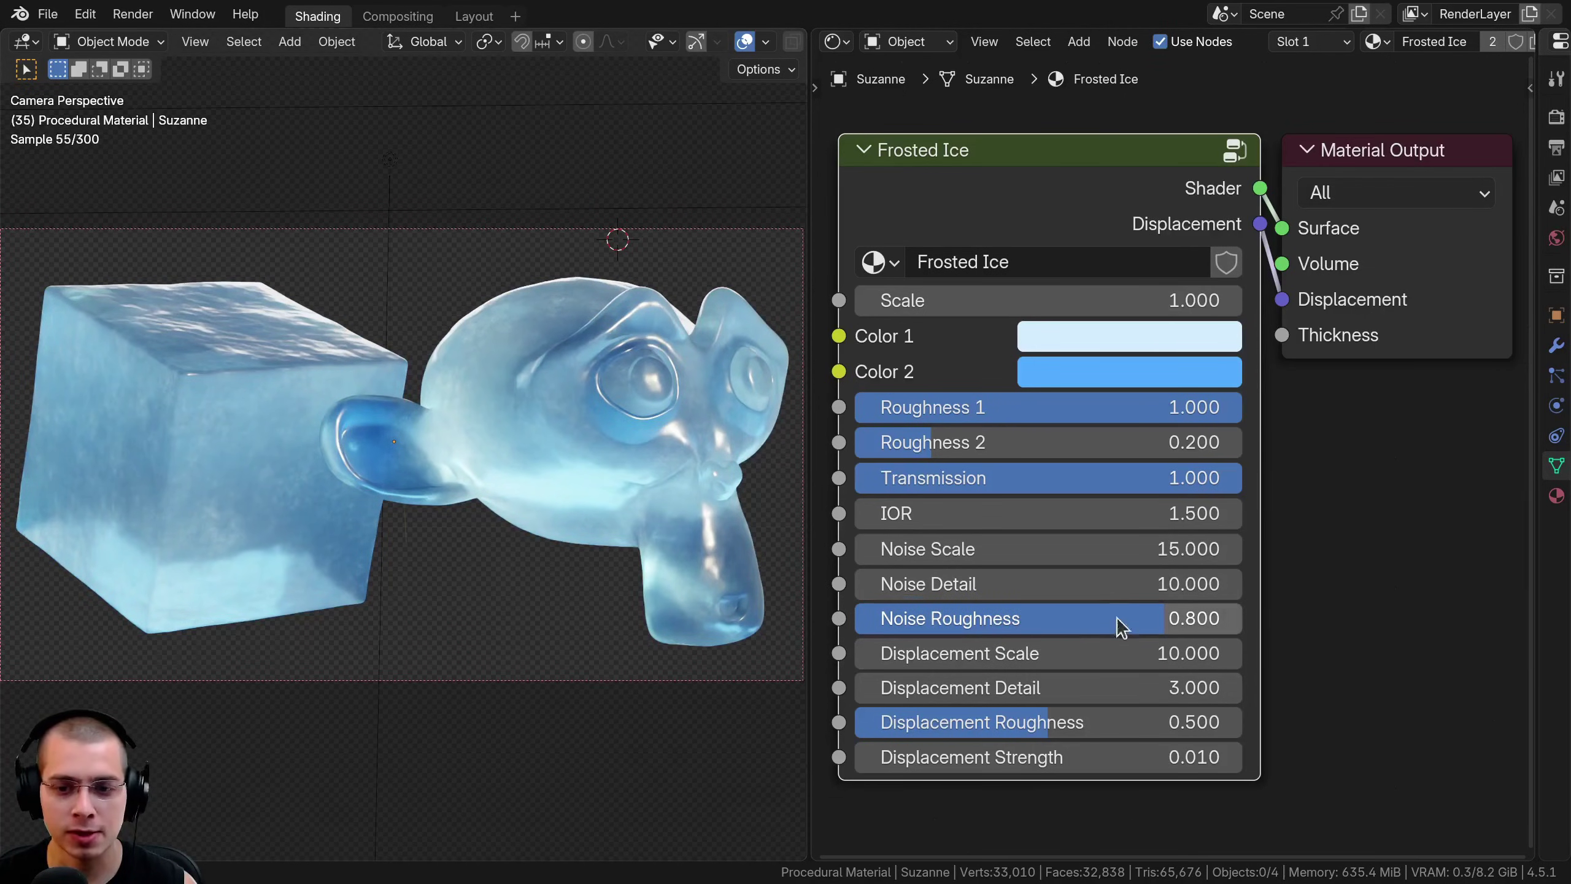
pyautogui.moveTo(1041, 689)
pyautogui.mouseDown()
pyautogui.moveTo(1107, 689)
pyautogui.moveTo(1021, 689)
pyautogui.mouseUp()
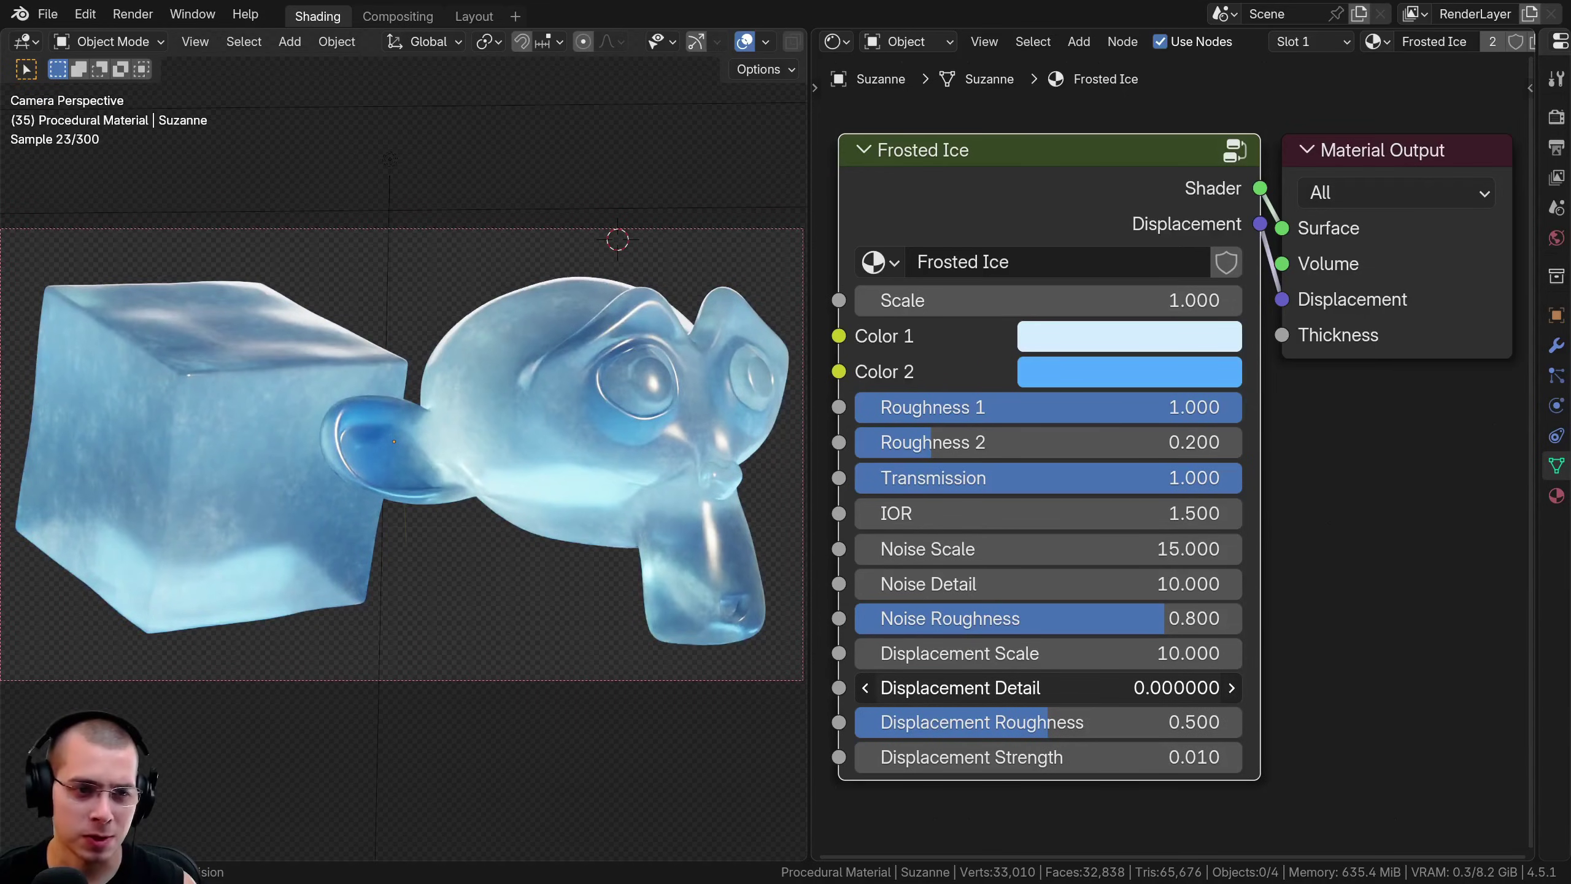
pyautogui.press('Escape')
pyautogui.moveTo(1043, 723); pyautogui.dragTo(1014, 758)
pyautogui.press('Escape')
pyautogui.press('Escape')
pyautogui.press('Escape')
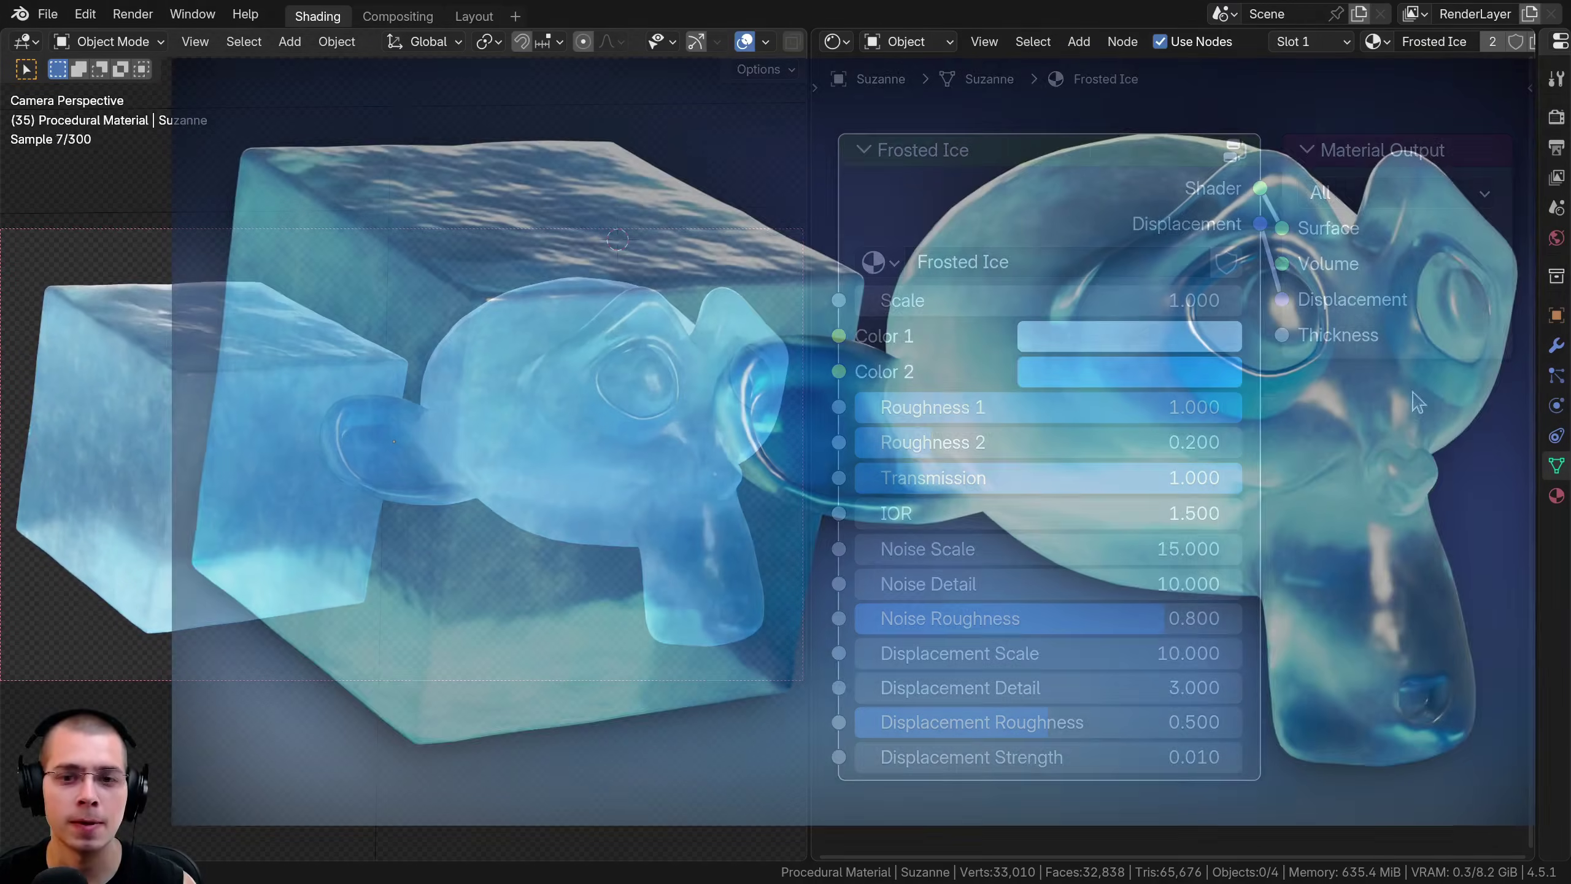
pyautogui.press('g')
pyautogui.press('Escape')
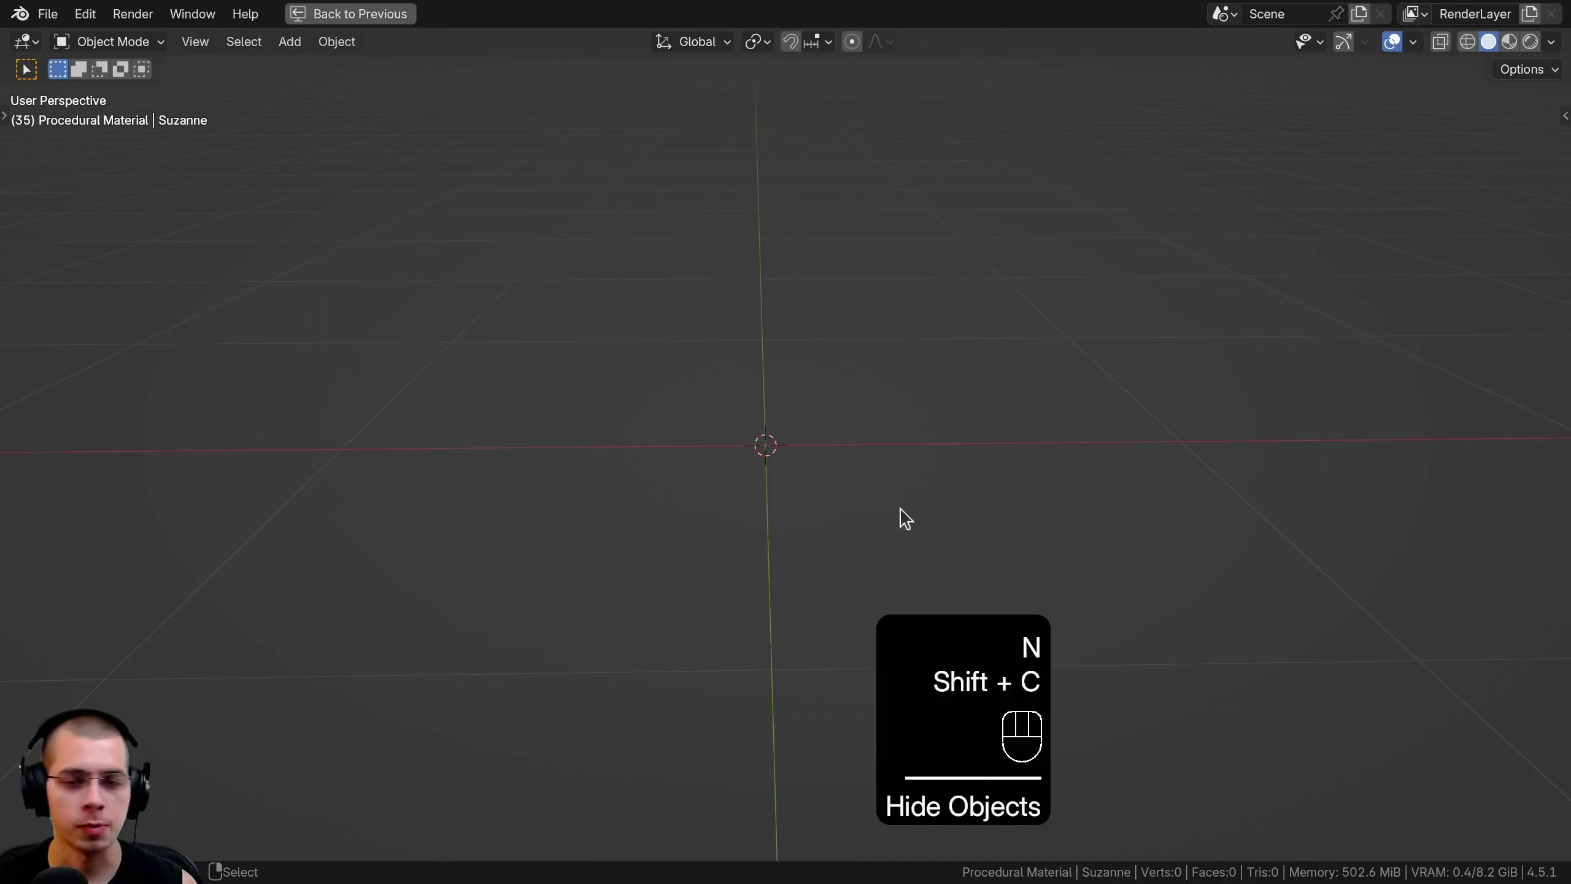
# Add a cube mesh at the world origin of the empty scene
pyautogui.keyDown('shift'); pyautogui.moveTo(821, 443); pyautogui.dragTo(824, 424, button='middle'); pyautogui.keyUp('shift')
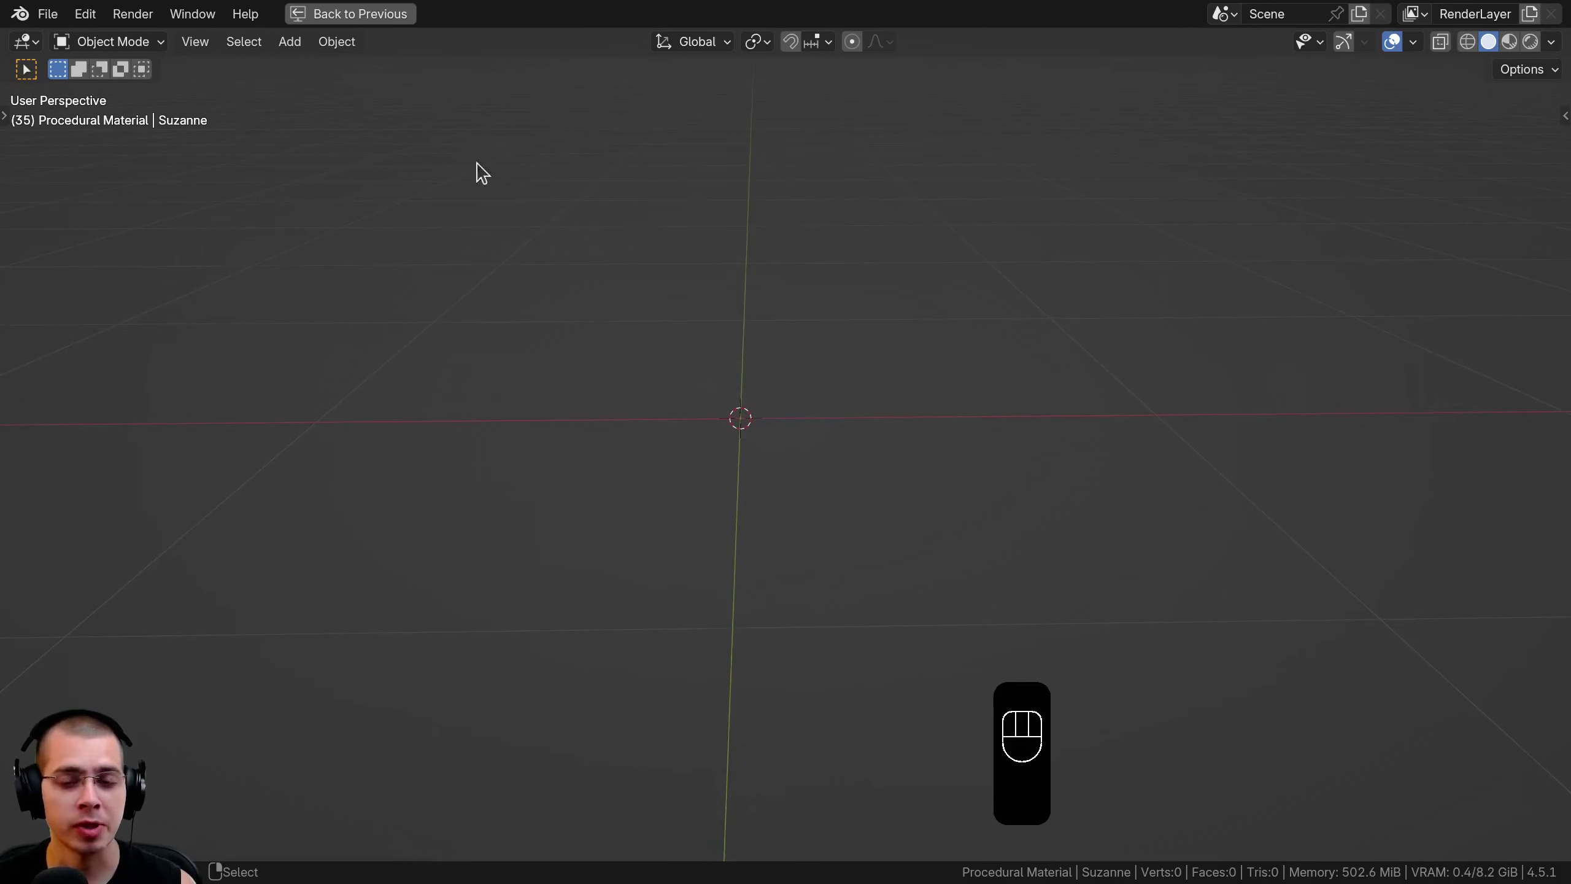
pyautogui.keyDown('shift'); pyautogui.moveTo(645, 319); pyautogui.dragTo(690, 250, button='middle'); pyautogui.keyUp('shift')
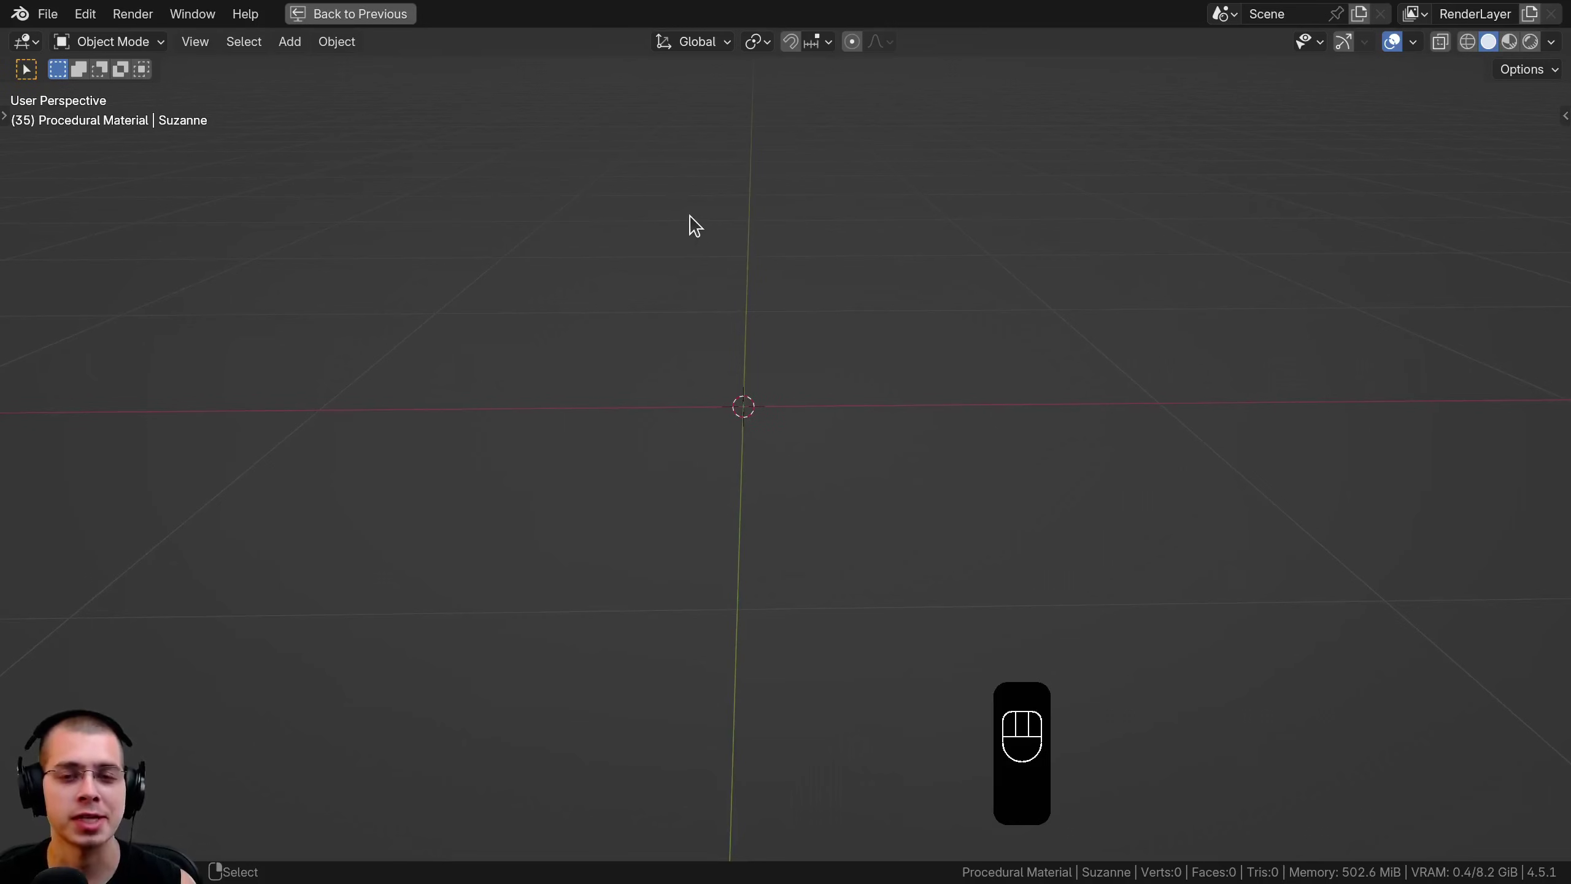
pyautogui.hotkey('shift', 'a')
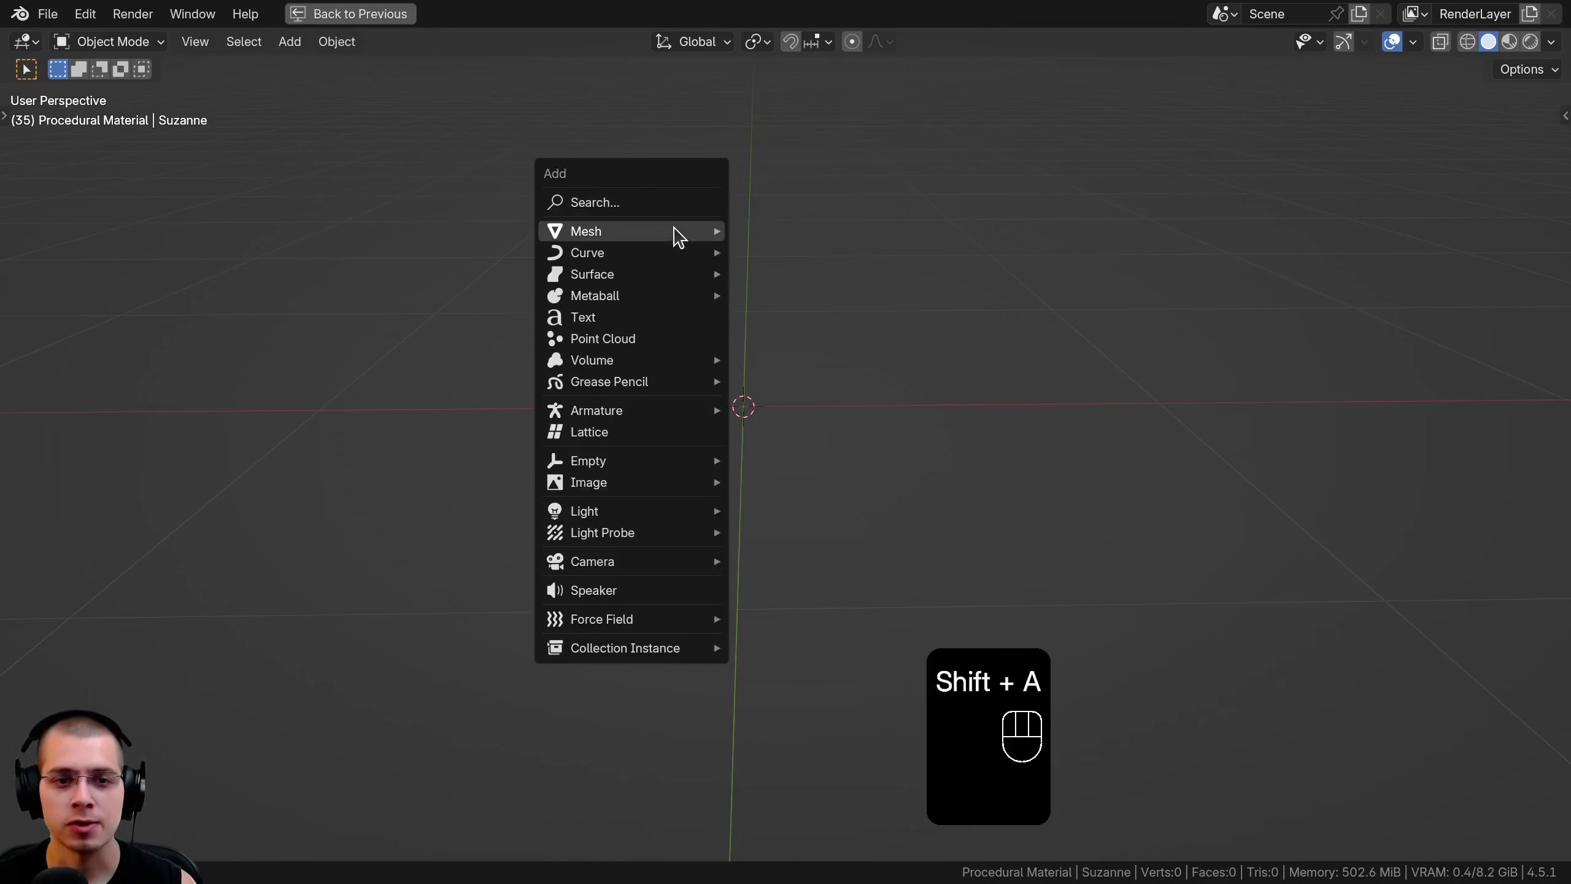
pyautogui.moveTo(679, 238)
pyautogui.click(827, 254)
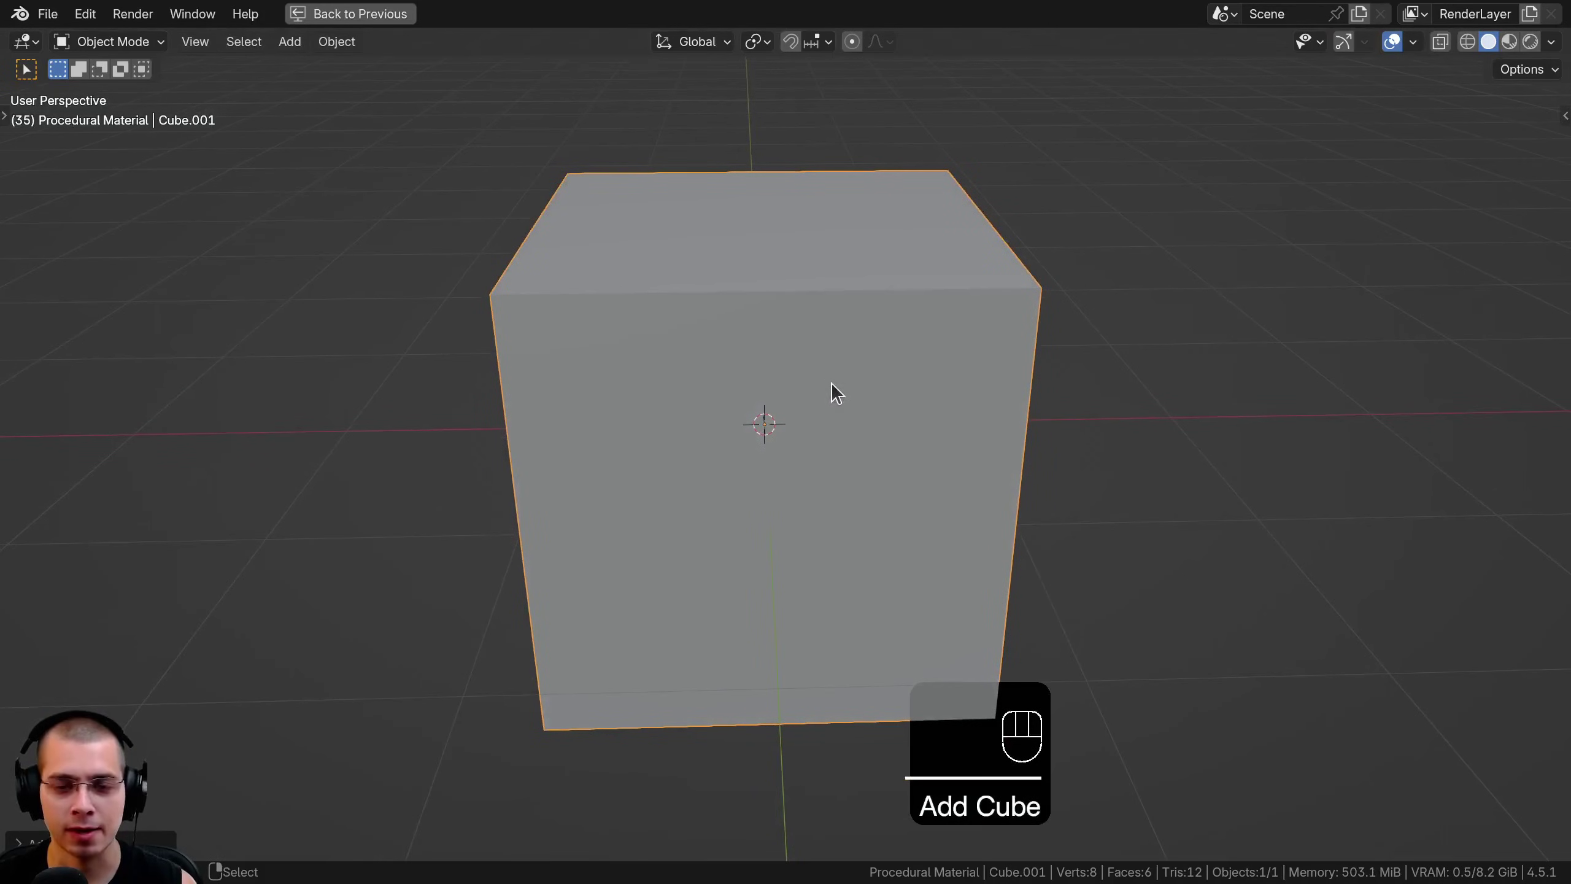
# In Edit Mode, bevel all of the cube's edges with 3 segments and an offset of about 0.047
pyautogui.moveTo(831, 383); pyautogui.dragTo(984, 391, button='middle')
pyautogui.press('Tab')
pyautogui.moveTo(1179, 399); pyautogui.dragTo(1248, 387, button='middle')
pyautogui.hotkey('ctrl', 'b')
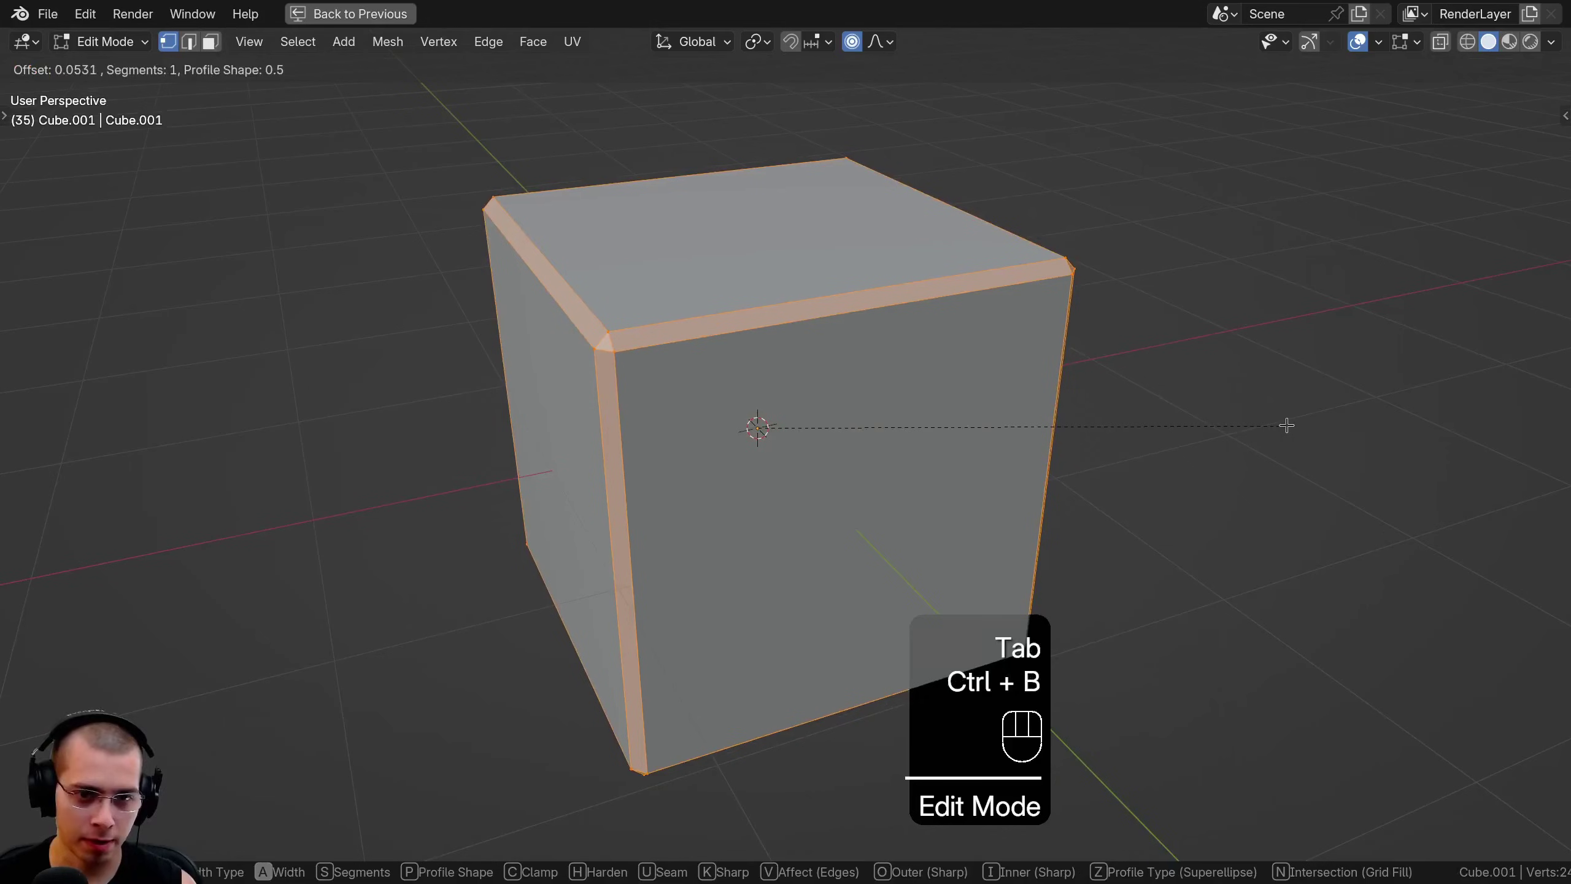
pyautogui.scroll(1, 1286, 426)
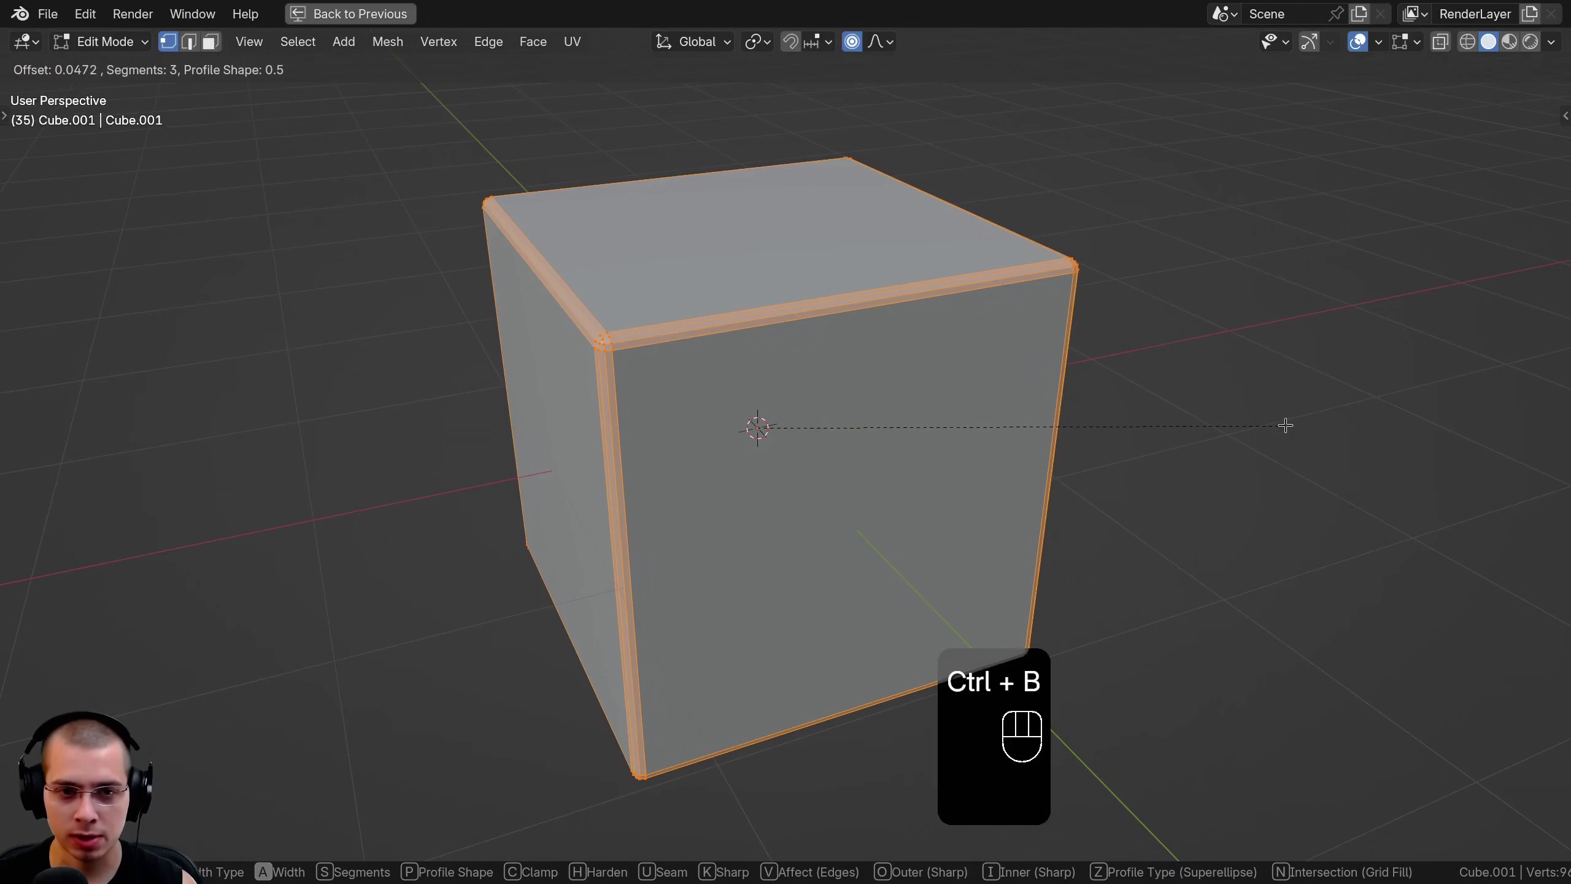
pyautogui.click(1287, 426)
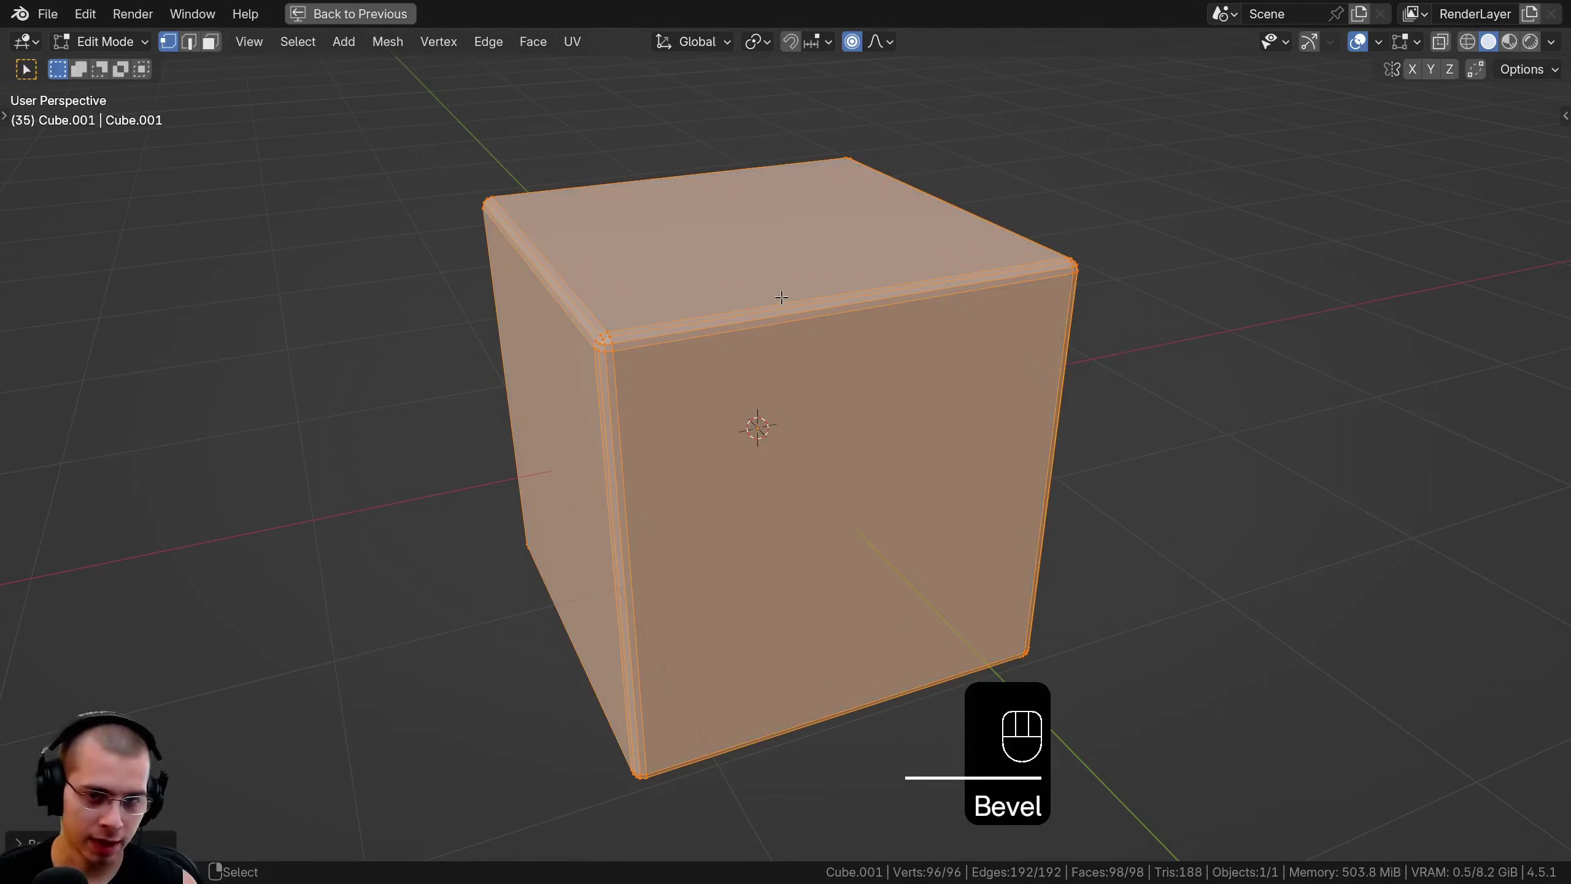
# Add 10 evenly spaced loop cuts dividing the cube along the X axis, without sliding them
pyautogui.hotkey('ctrl', 'r')
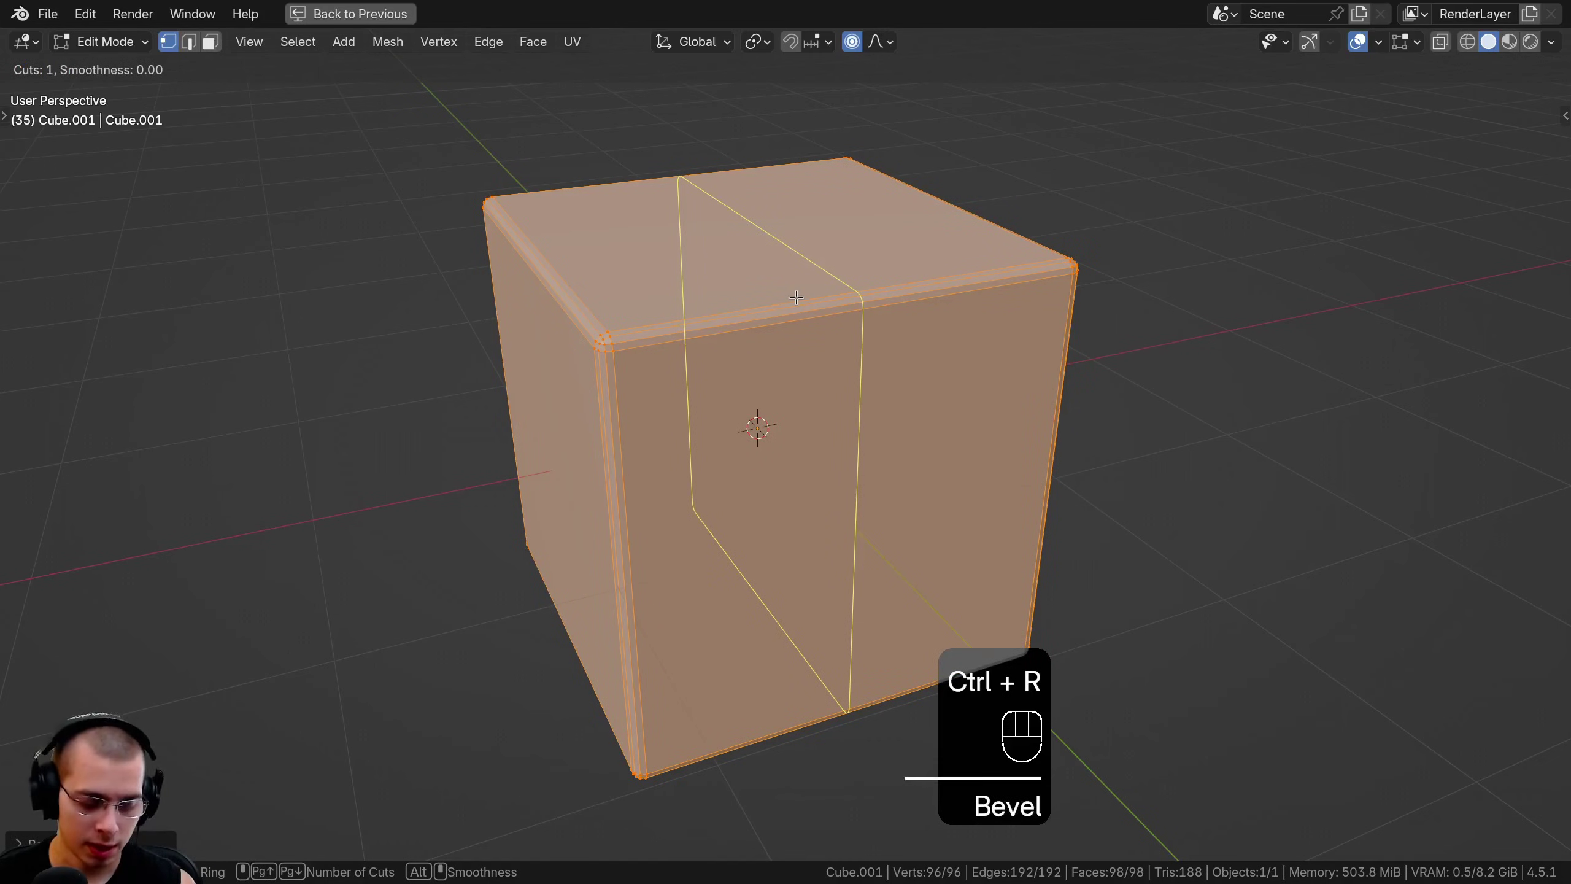
pyautogui.write('10')
pyautogui.click(796, 297)
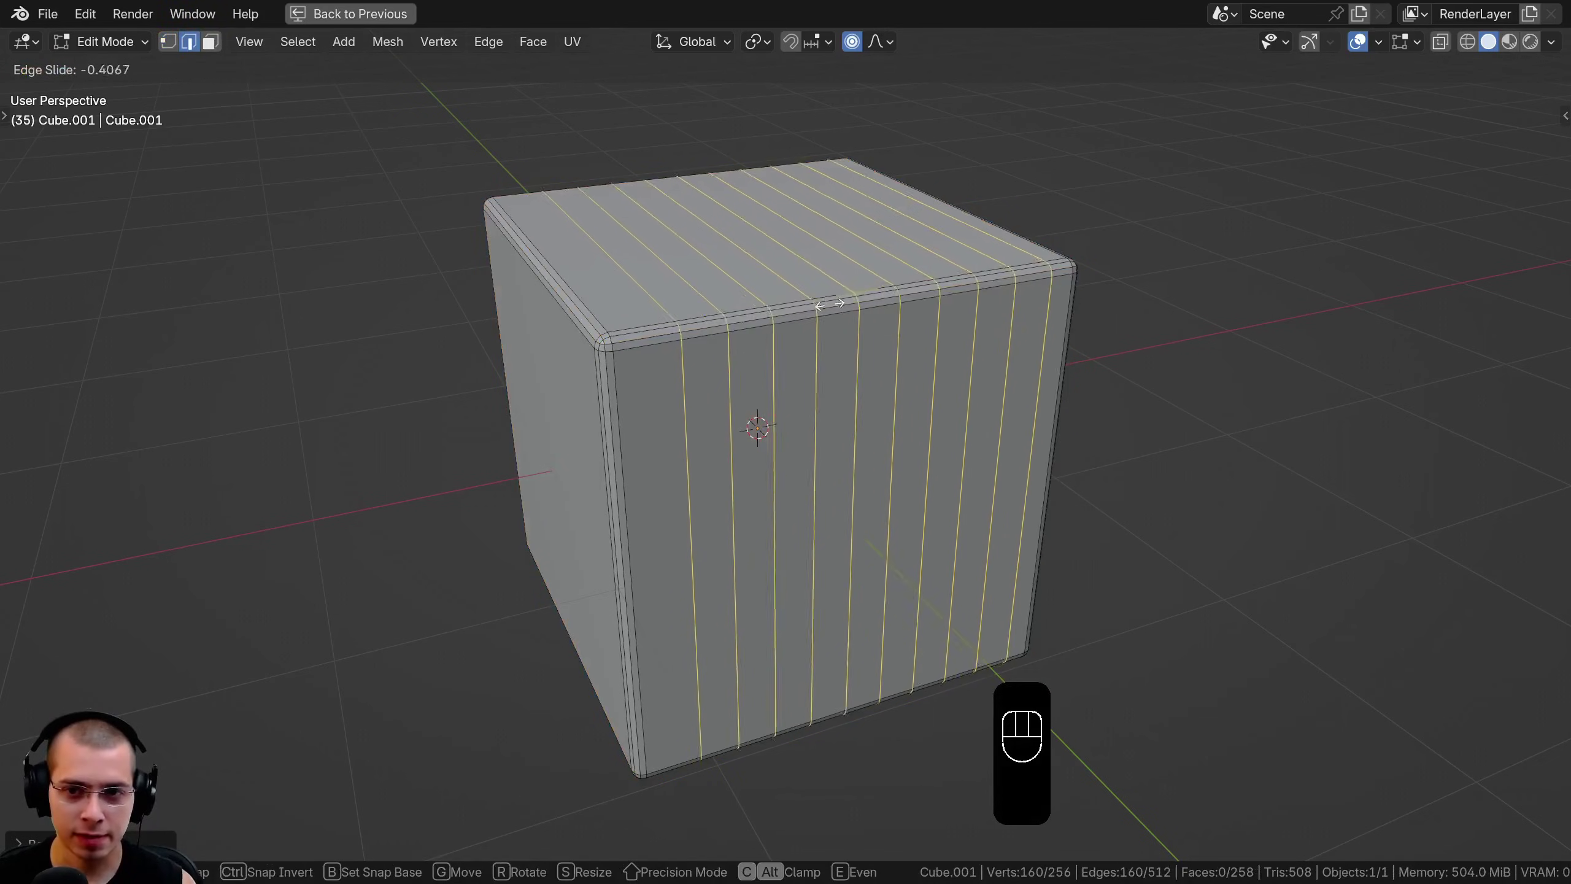
pyautogui.rightClick(850, 309)
# Add 10 evenly spaced loop cuts dividing the cube along the Y axis, without sliding them
pyautogui.moveTo(495, 266); pyautogui.dragTo(564, 260, button='middle')
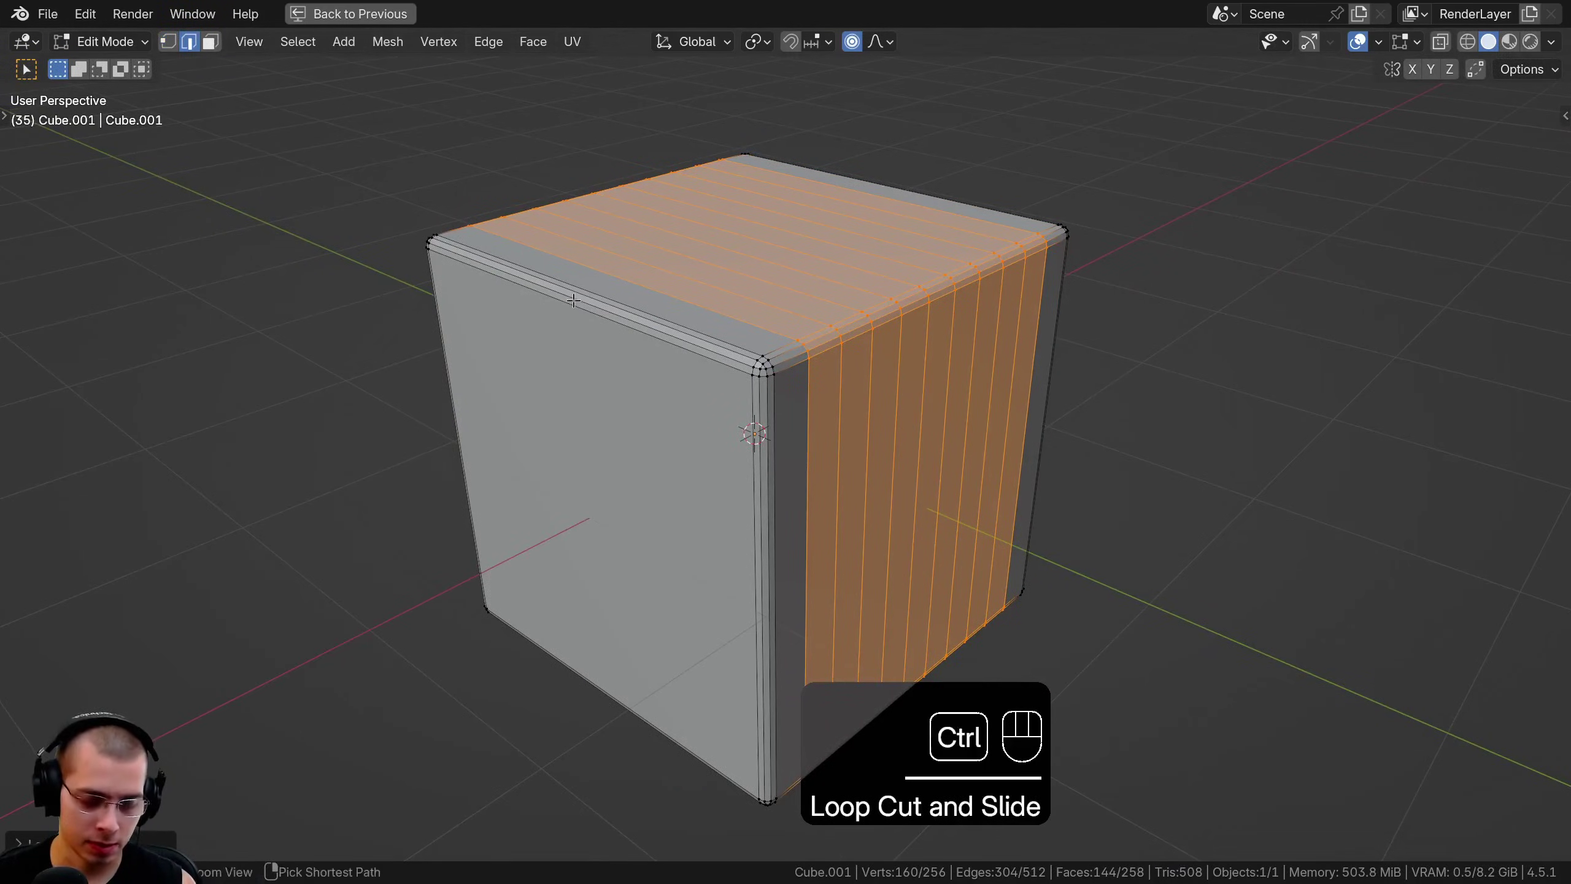
pyautogui.hotkey('ctrl', 'r')
pyautogui.write('10')
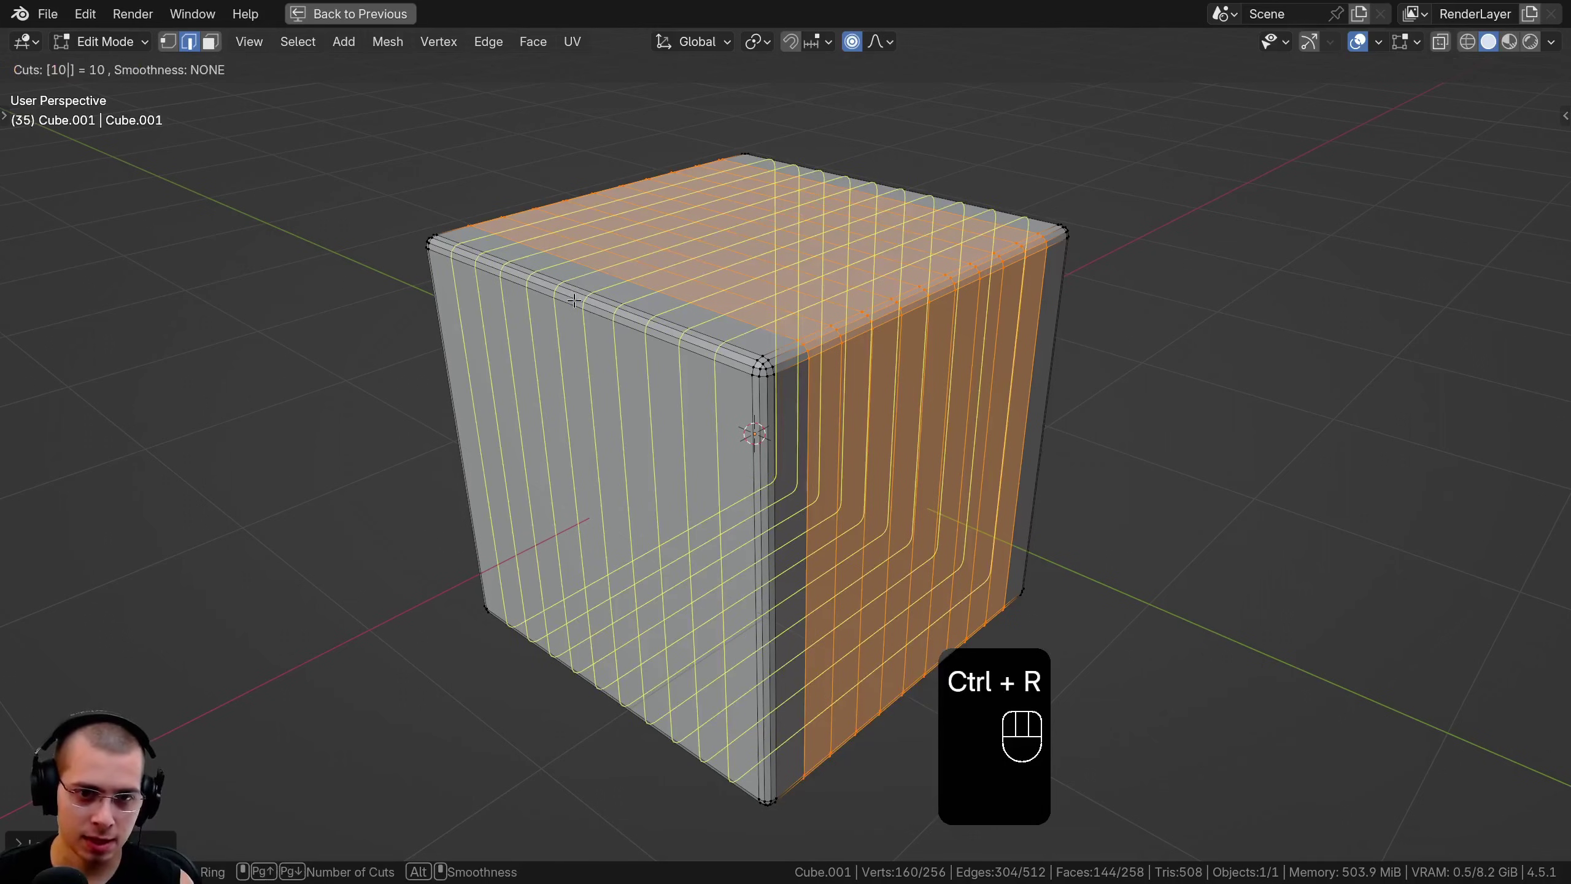
pyautogui.click(574, 300)
pyautogui.rightClick(735, 540)
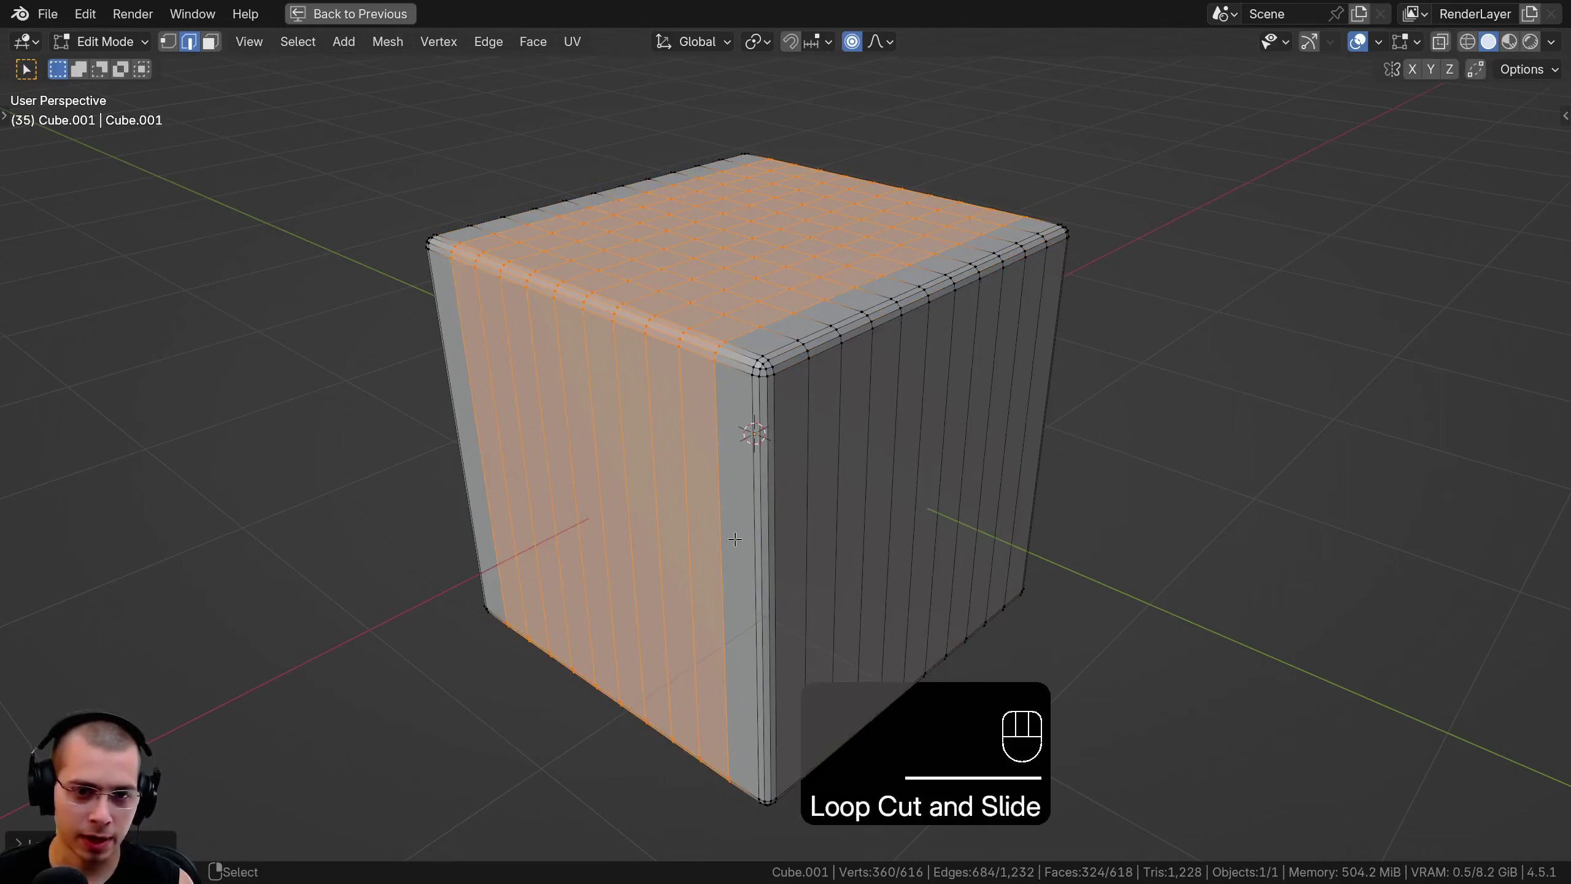
# Add 10 evenly spaced horizontal loop cuts around the cube's sides, without sliding them
pyautogui.hotkey('ctrl', 'r')
pyautogui.write('10')
pyautogui.click(805, 544)
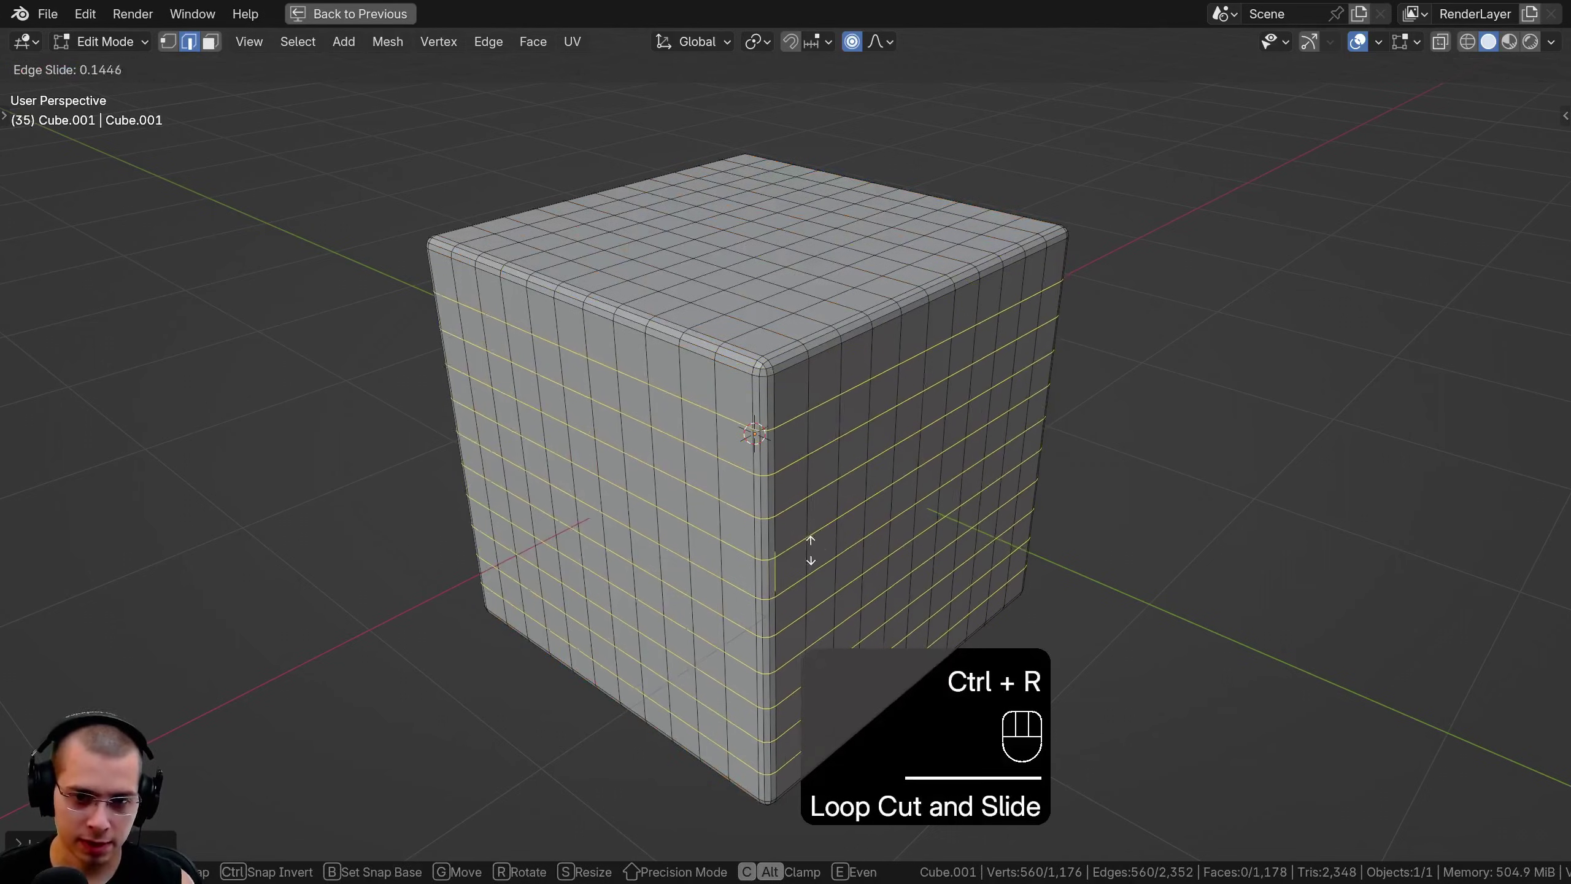
pyautogui.rightClick(639, 454)
# Return to Object Mode and shade the subdivided cube smooth
pyautogui.moveTo(640, 454); pyautogui.dragTo(577, 354, button='middle')
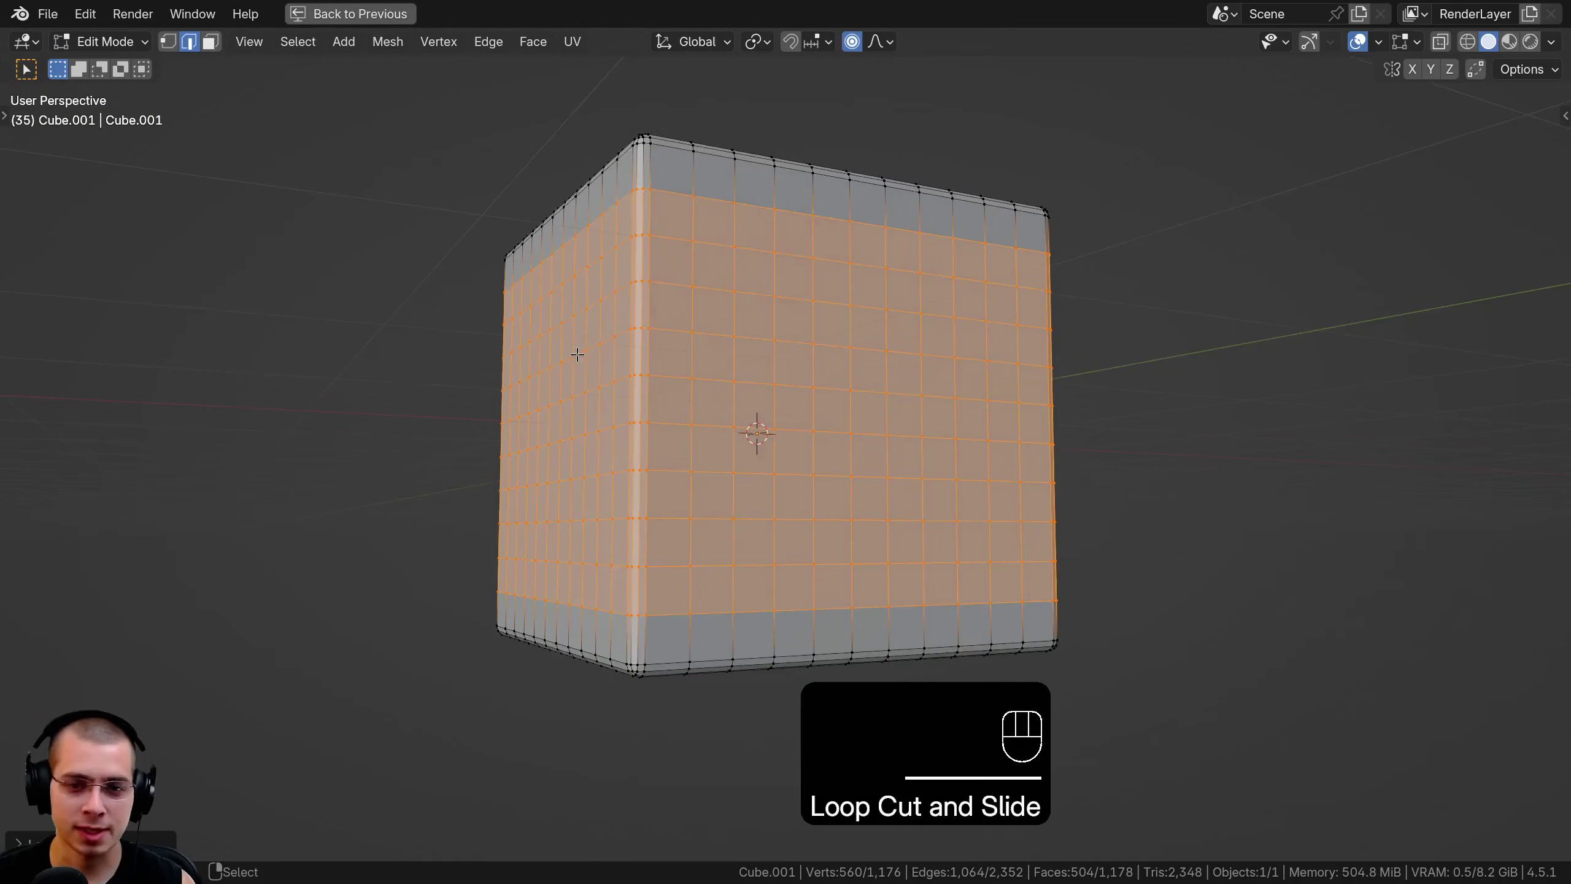
pyautogui.moveTo(682, 152); pyautogui.dragTo(495, 208, button='middle')
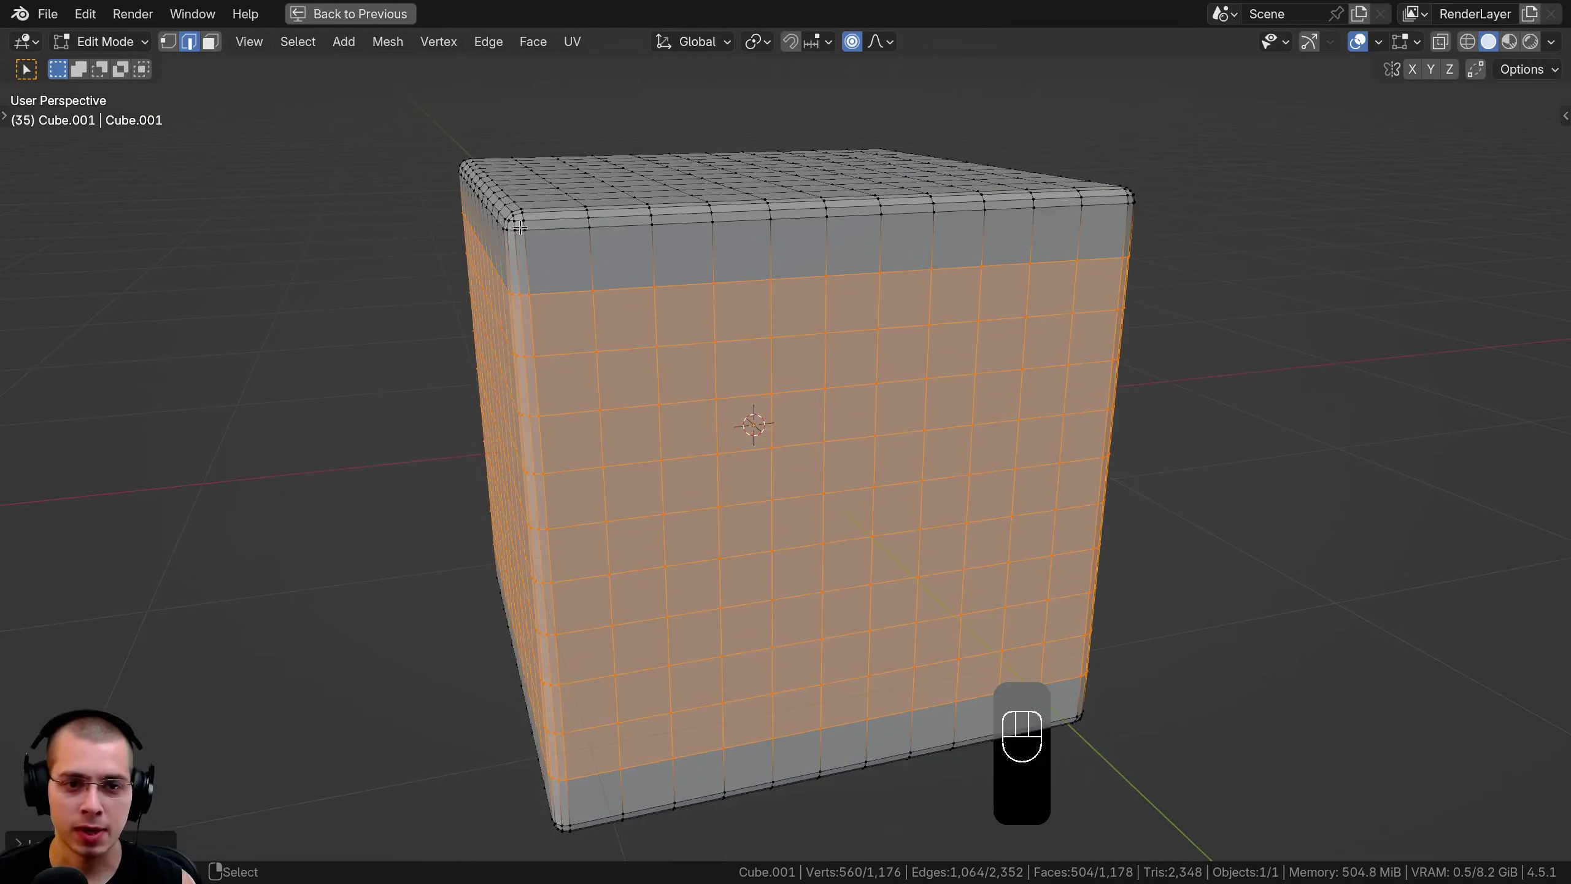
pyautogui.moveTo(651, 395); pyautogui.dragTo(966, 148, button='middle')
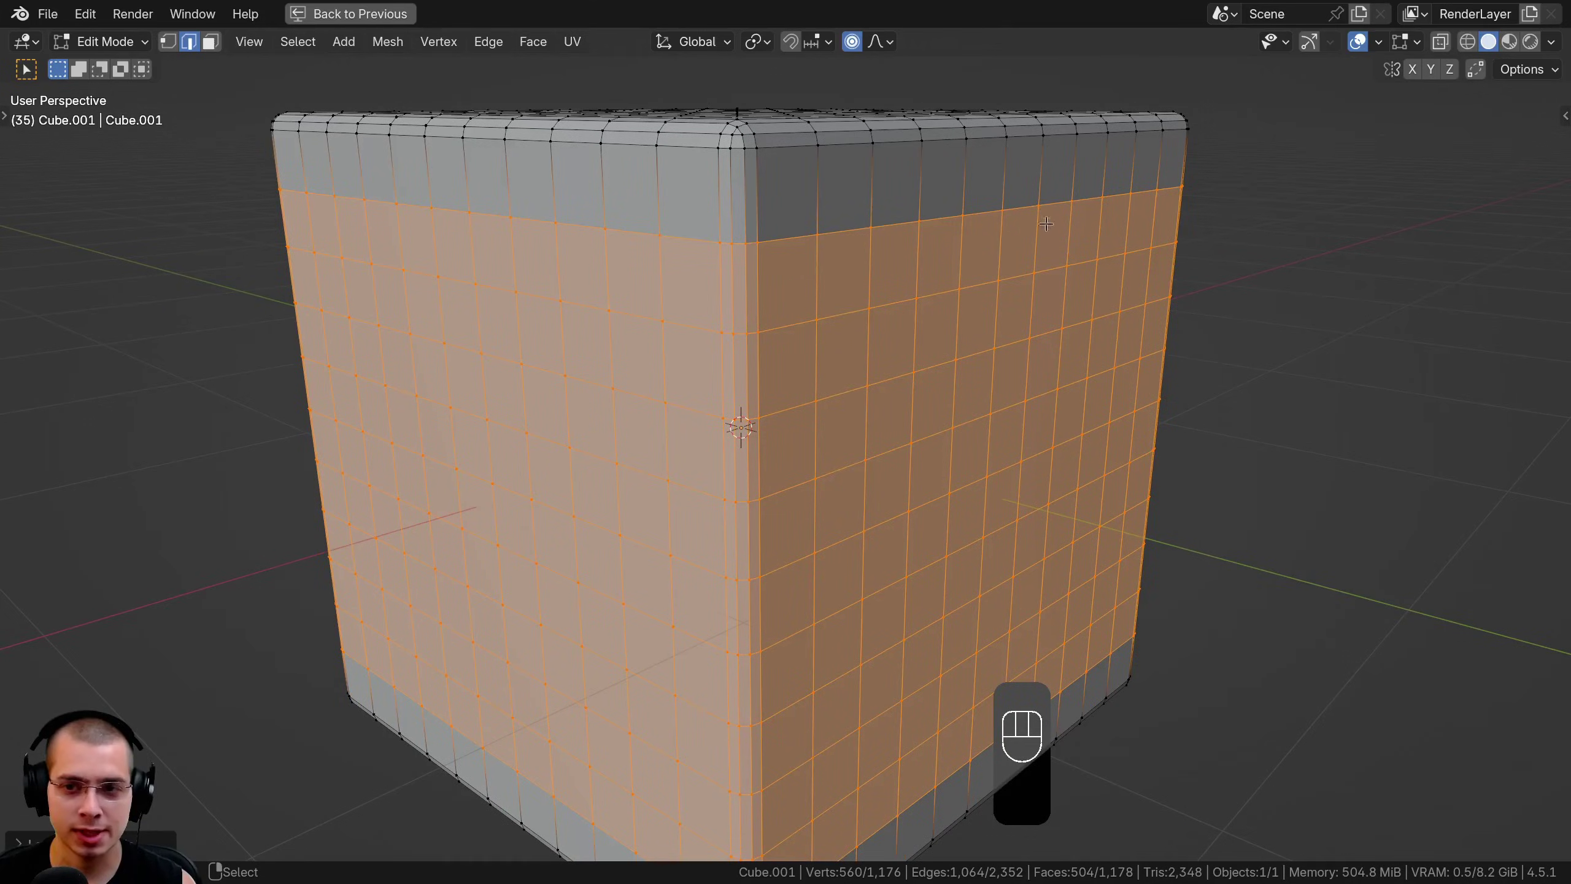
pyautogui.scroll(-5, 1035, 481)
pyautogui.press('Tab')
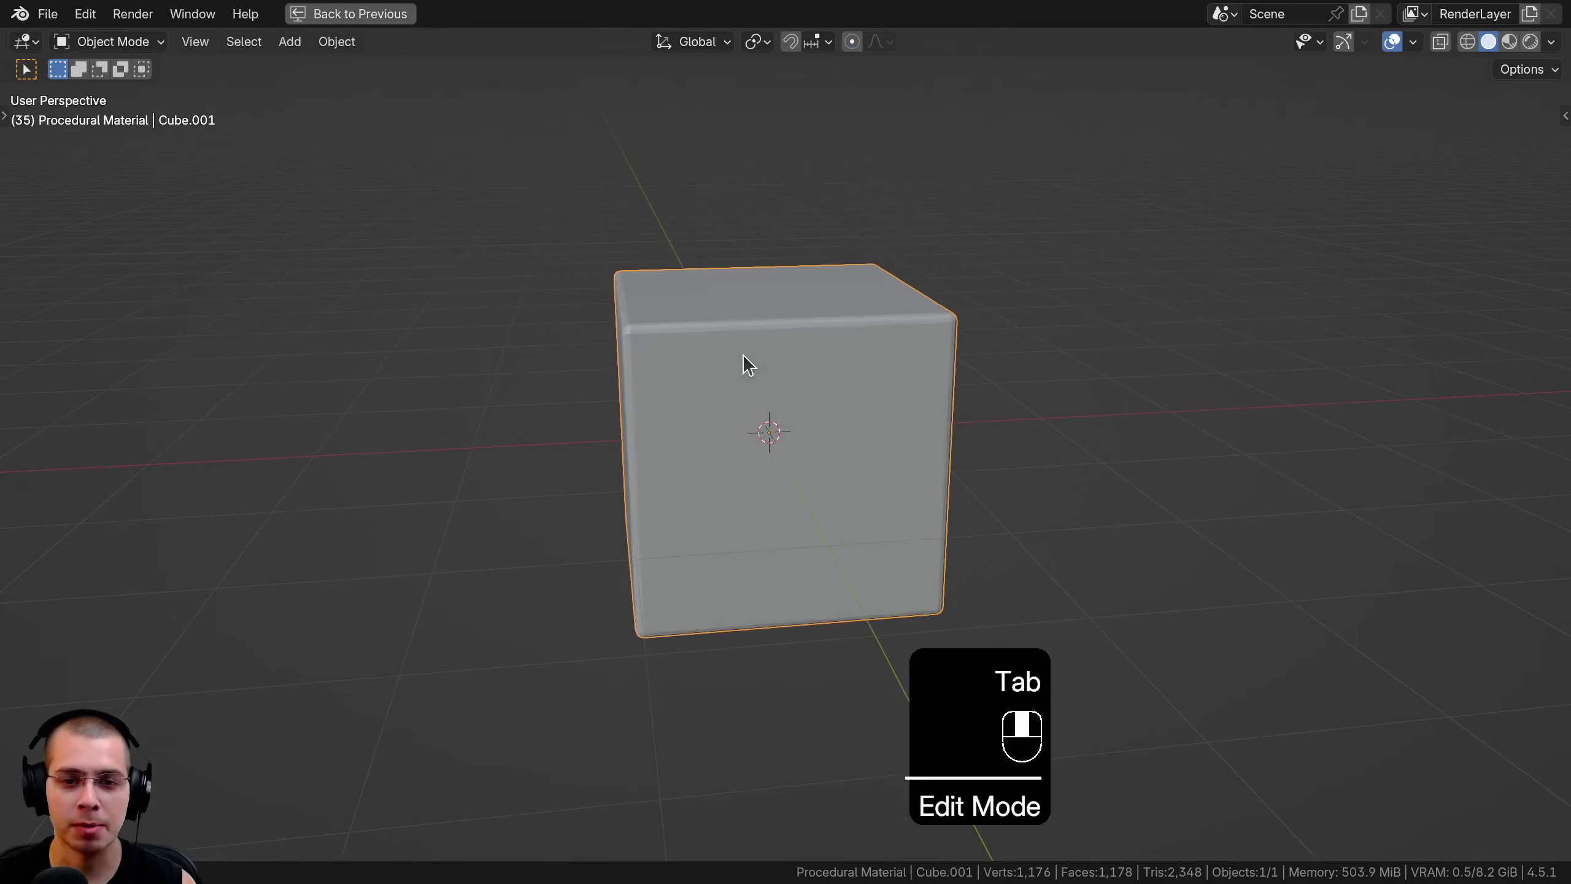
pyautogui.press('w')
pyautogui.click(742, 169)
# Move the cube along the X axis in the negative direction, away from the world origin
pyautogui.press('g')
pyautogui.press('x')
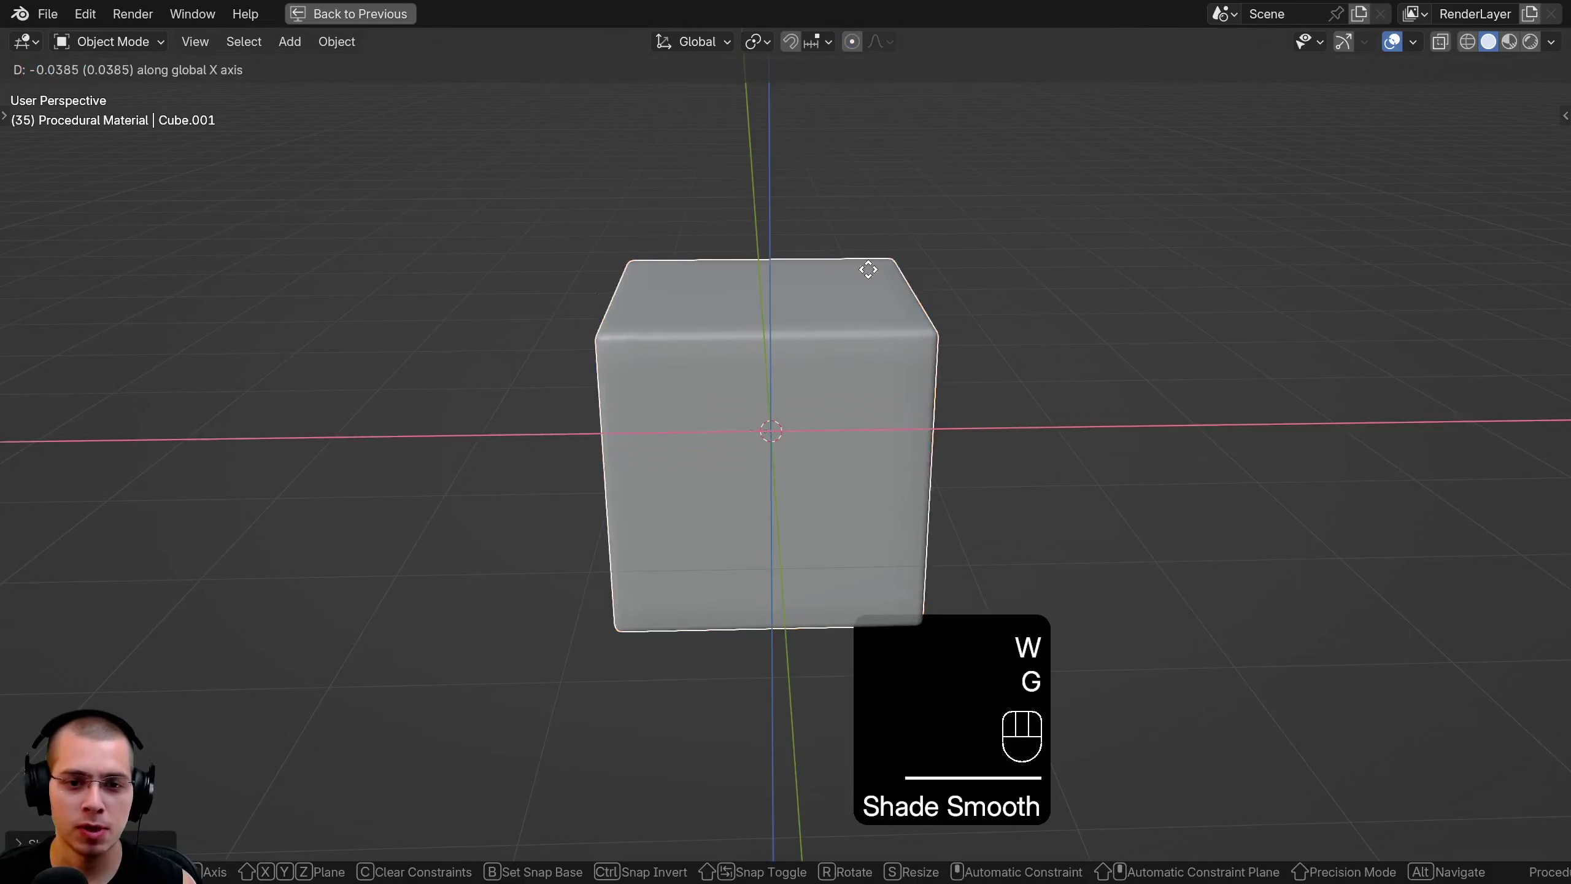
pyautogui.click(650, 133)
# Add a Monkey mesh at the world origin beside the cube
pyautogui.hotkey('shift', 'a')
pyautogui.moveTo(648, 120)
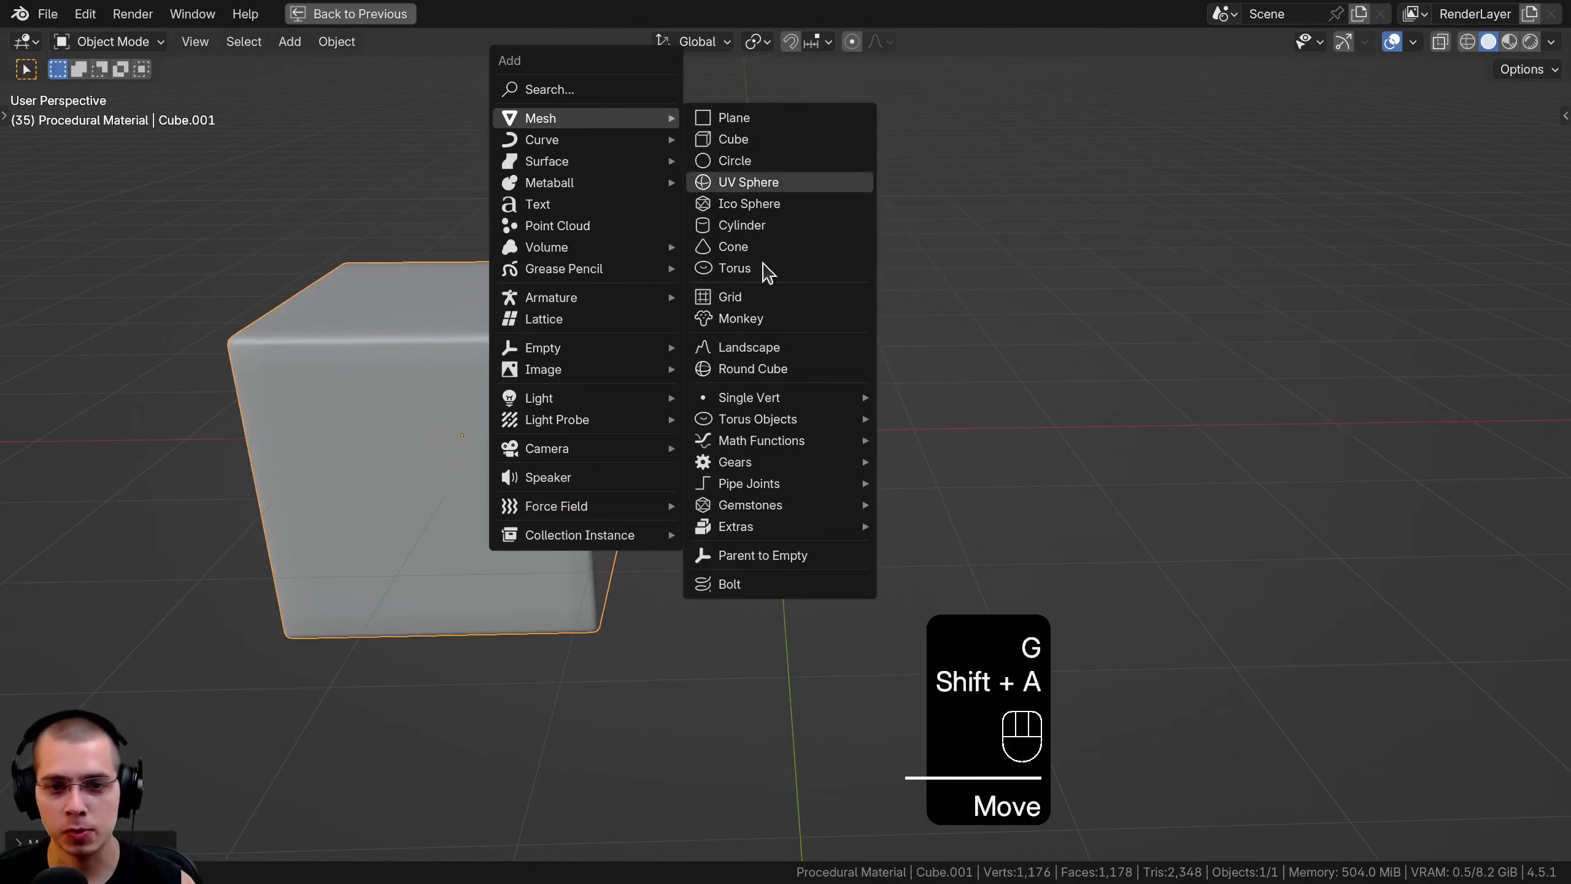
pyautogui.click(741, 318)
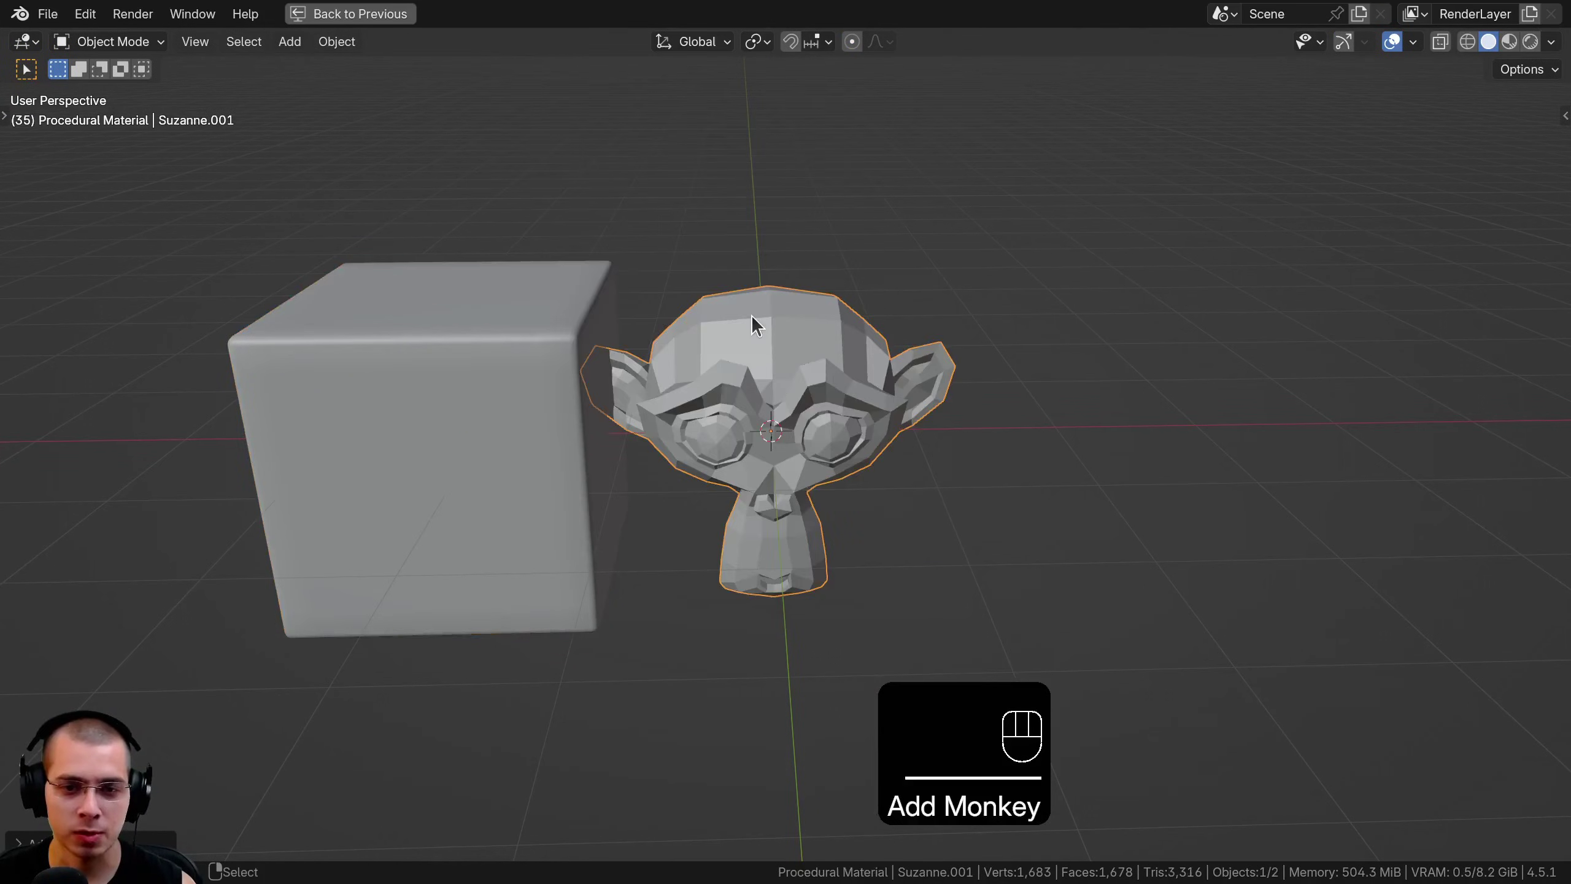
# Give the monkey head a level 3 subdivision surface and shade it smooth
pyautogui.scroll(2, 778, 260)
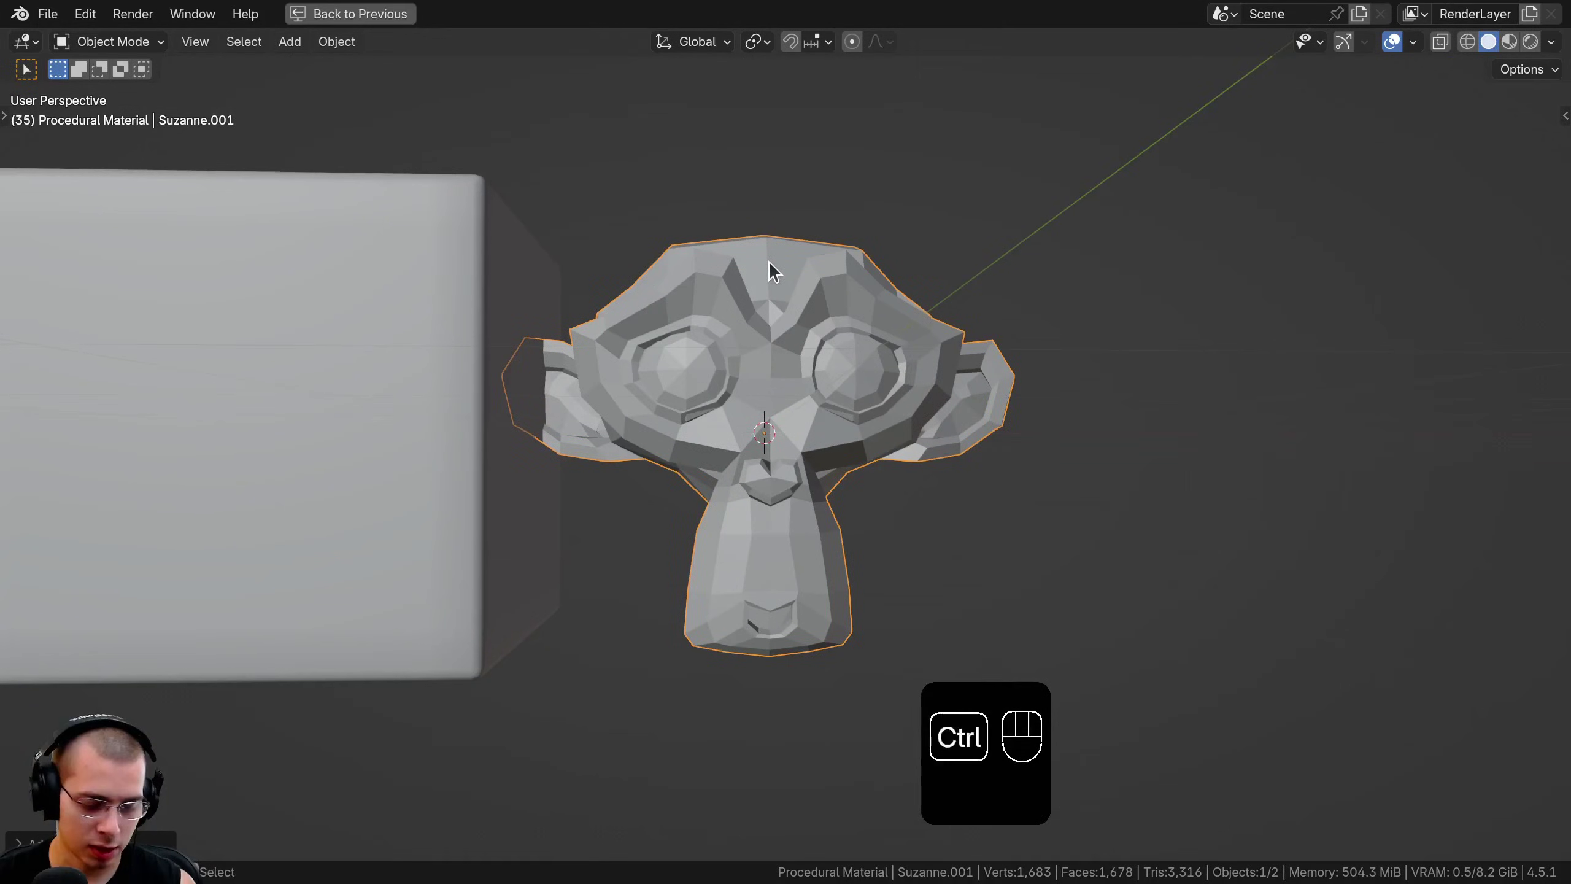
pyautogui.hotkey('ctrl', '3')
pyautogui.moveTo(744, 147)
pyautogui.mouseDown(button='middle')
pyautogui.moveTo(761, 201)
pyautogui.moveTo(749, 162)
pyautogui.mouseUp(button='middle')
pyautogui.press('w')
pyautogui.click(726, 165)
pyautogui.scroll(-5, 725, 421)
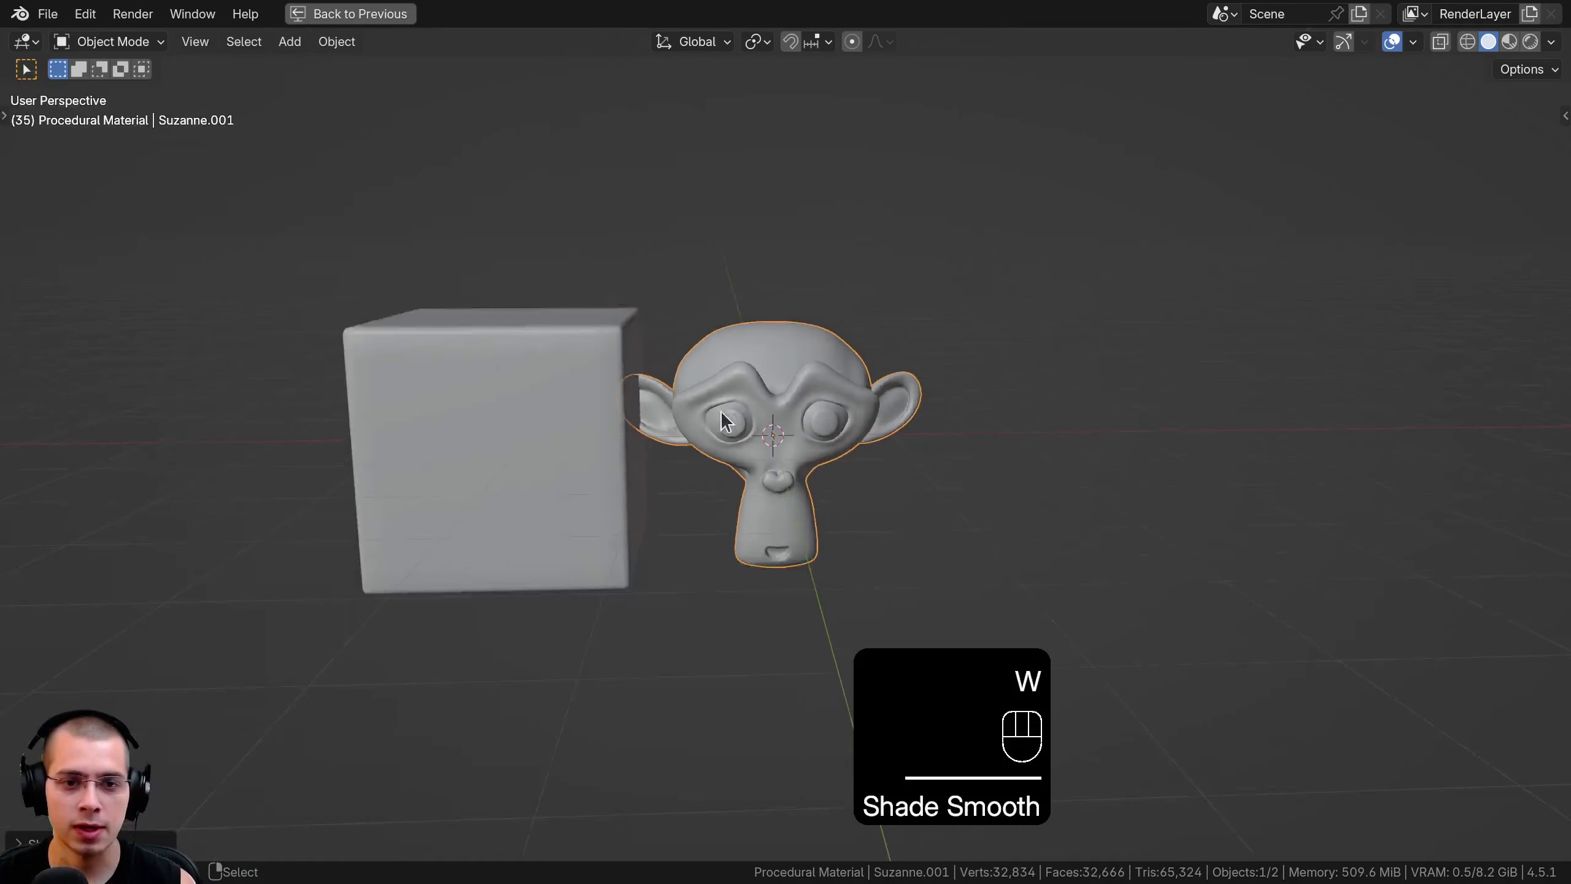
# Scale the monkey head and cube together by 0.2 and apply their scale
pyautogui.keyDown('shift'); pyautogui.click(398, 387); pyautogui.keyUp('shift')
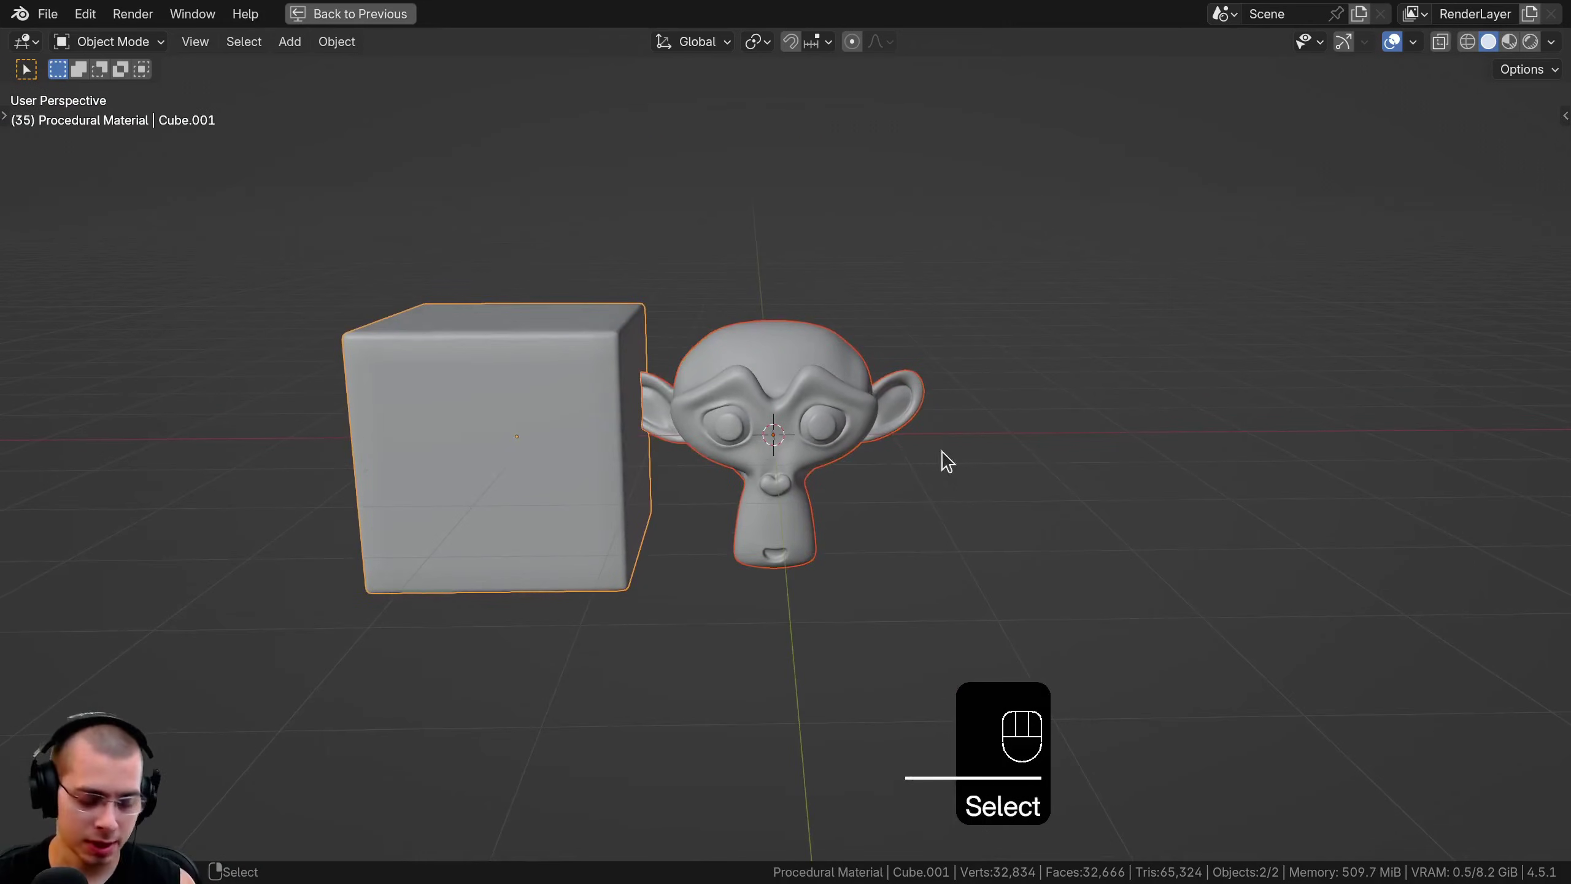
pyautogui.write('s.2')
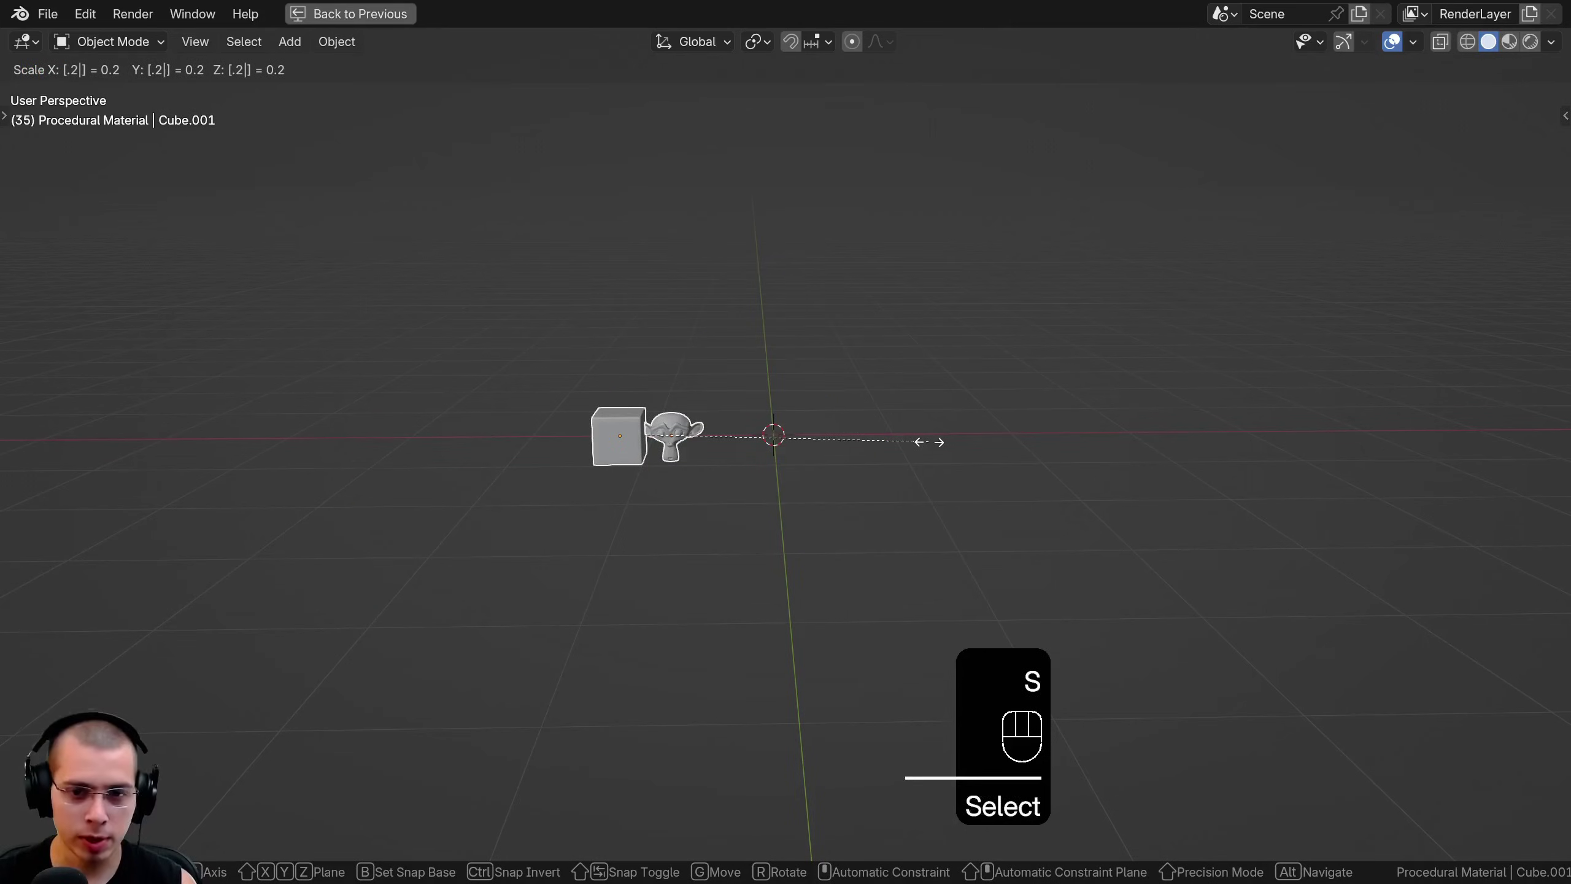
pyautogui.press('Return')
pyautogui.scroll(4, 671, 284)
pyautogui.hotkey('ctrl', 'a')
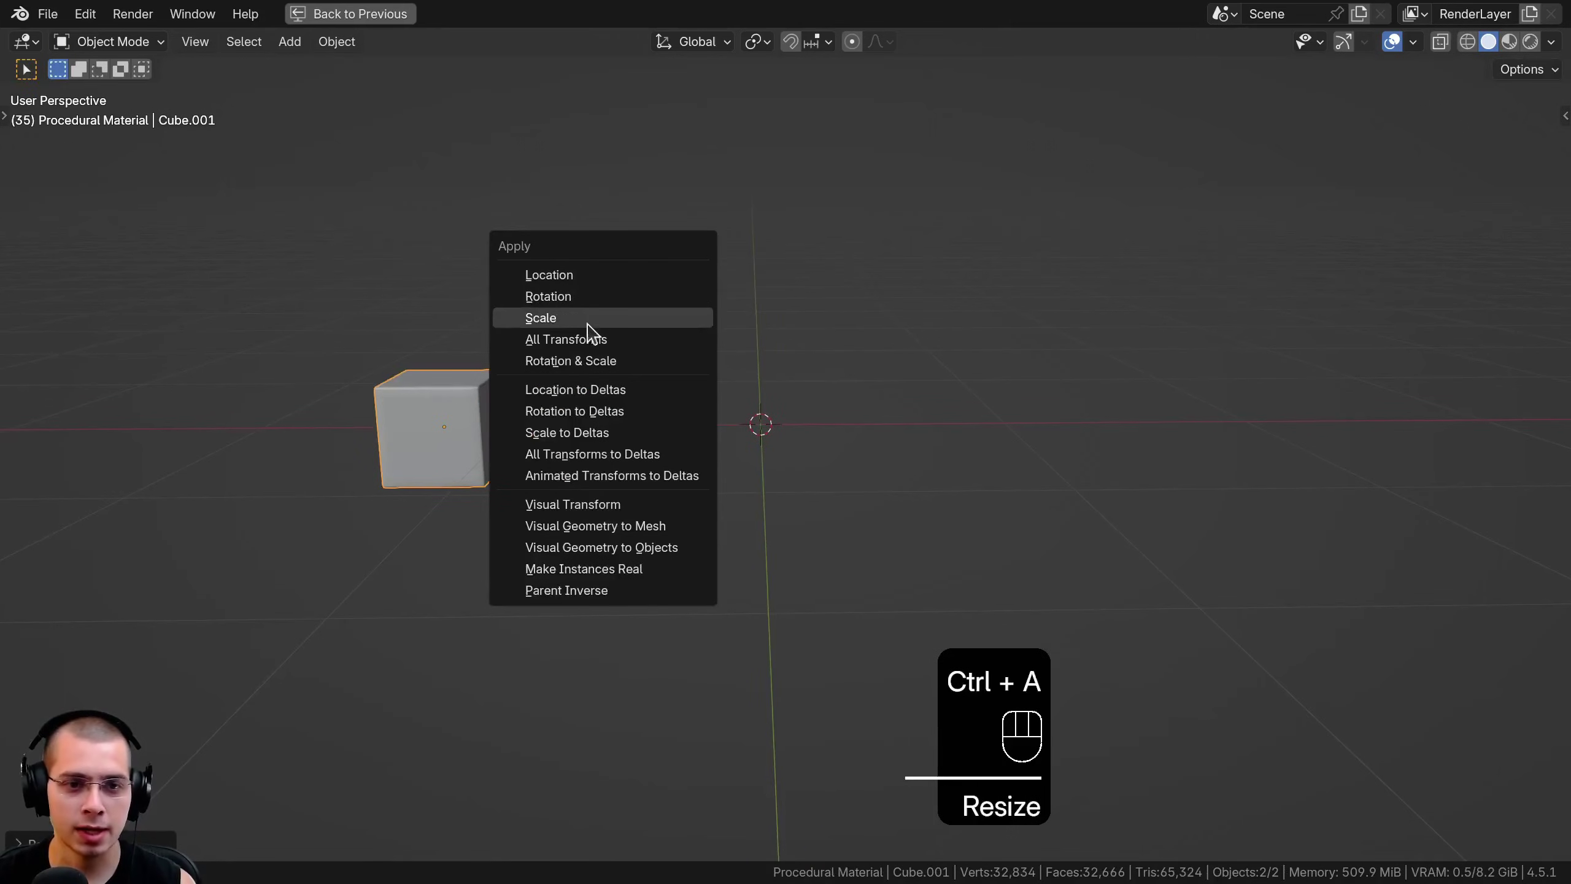
pyautogui.click(566, 318)
# Move the cube and monkey head together along the X axis so they sit on either side of the world origin
pyautogui.press('g')
pyautogui.press('x')
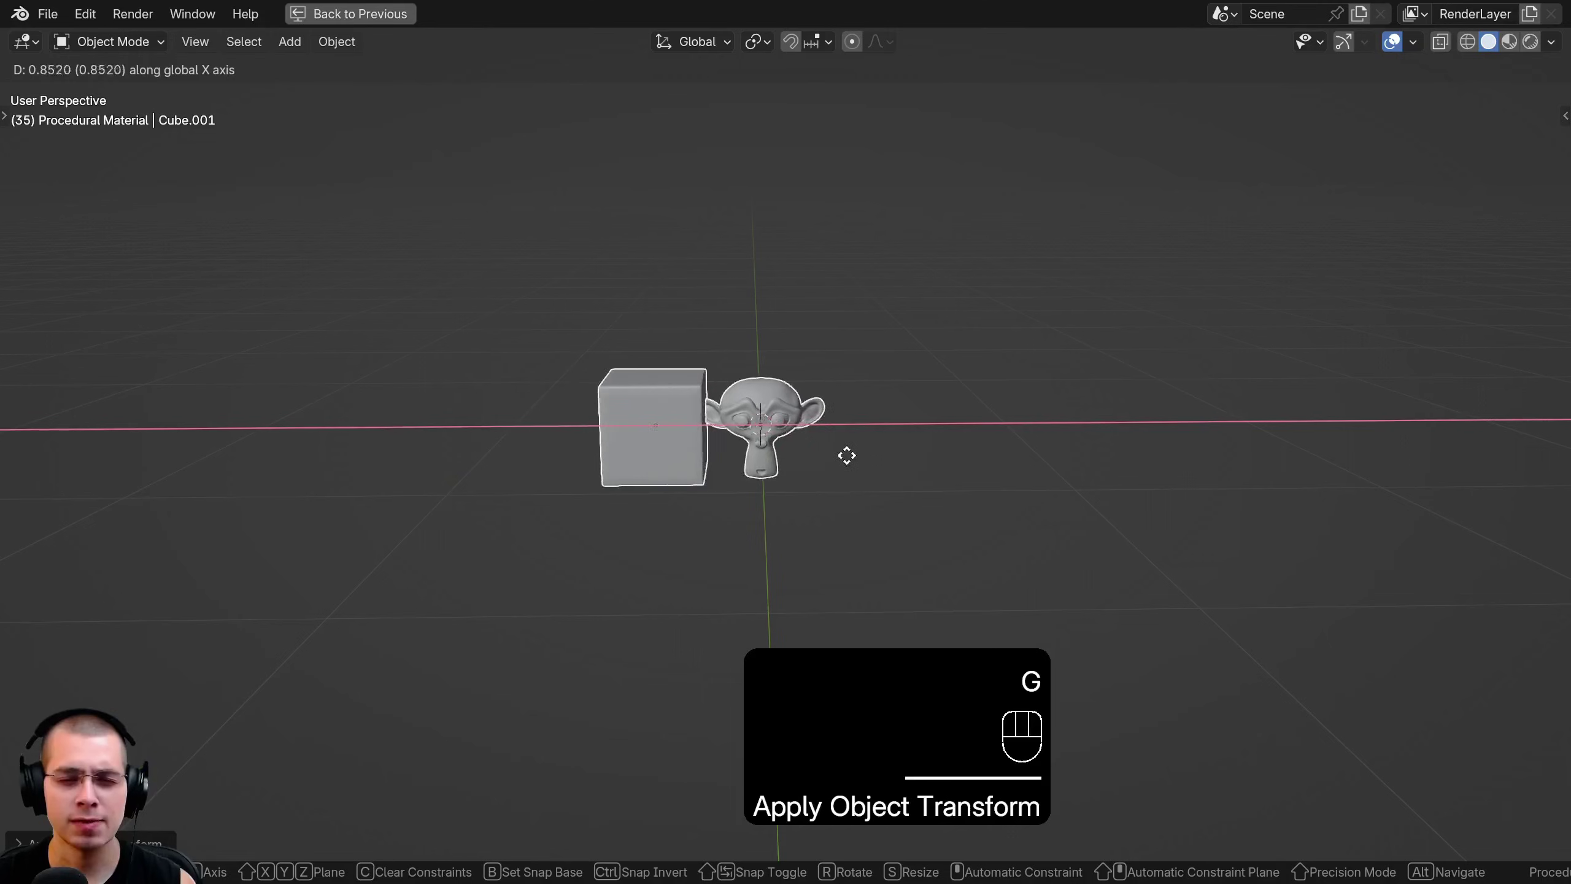
pyautogui.click(863, 455)
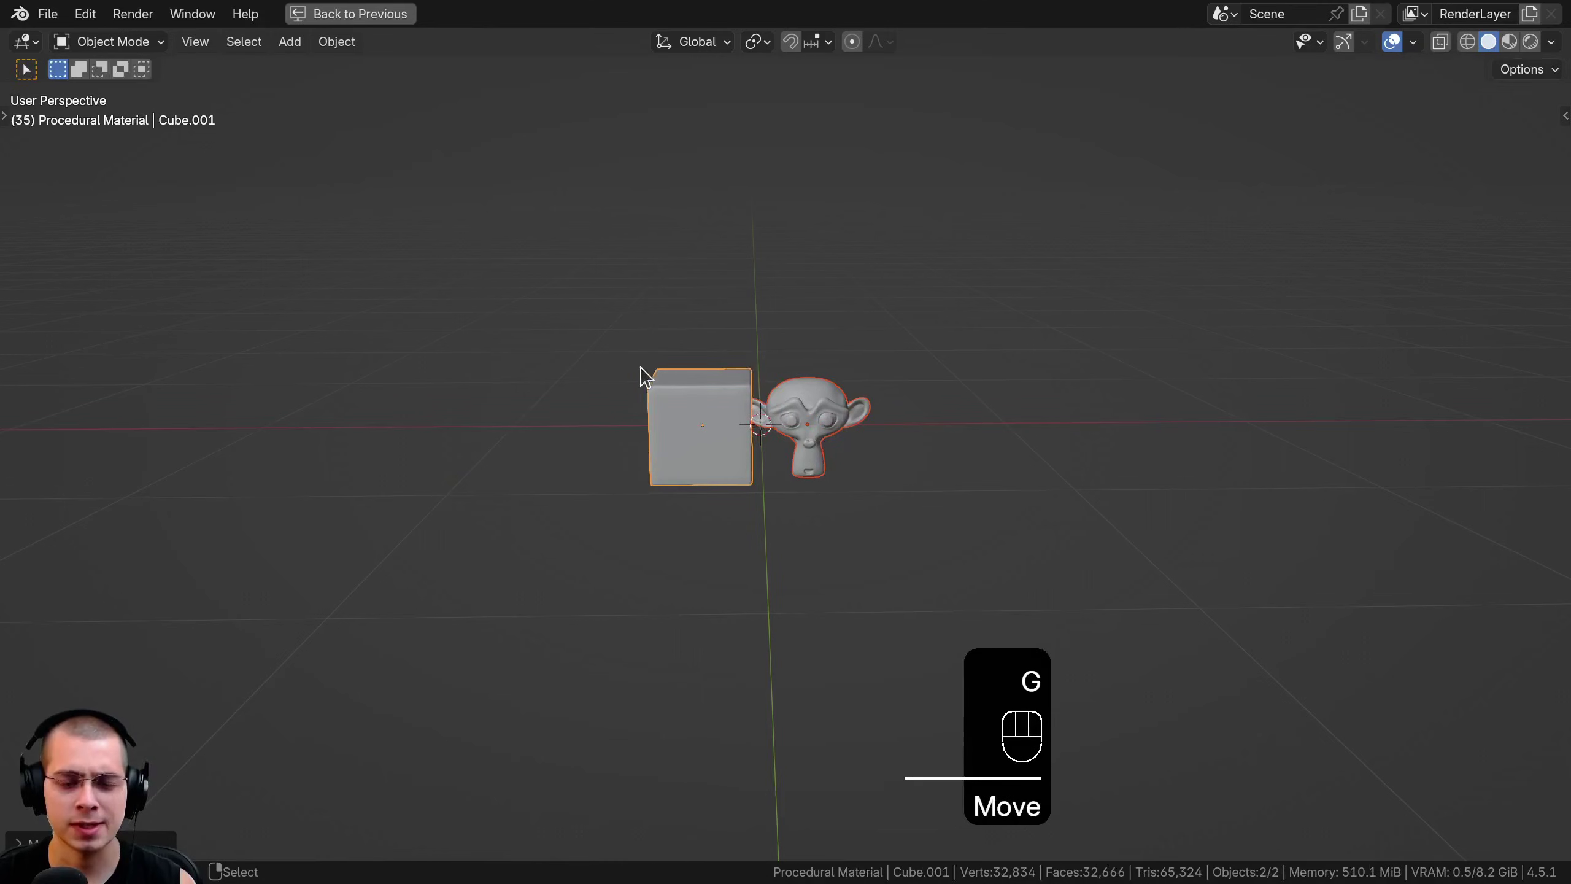
# Scale down only the cube to better match the monkey head's size, reposition it beside the head, and apply its transform
pyautogui.click(644, 374)
pyautogui.scroll(3, 870, 330)
pyautogui.press('s')
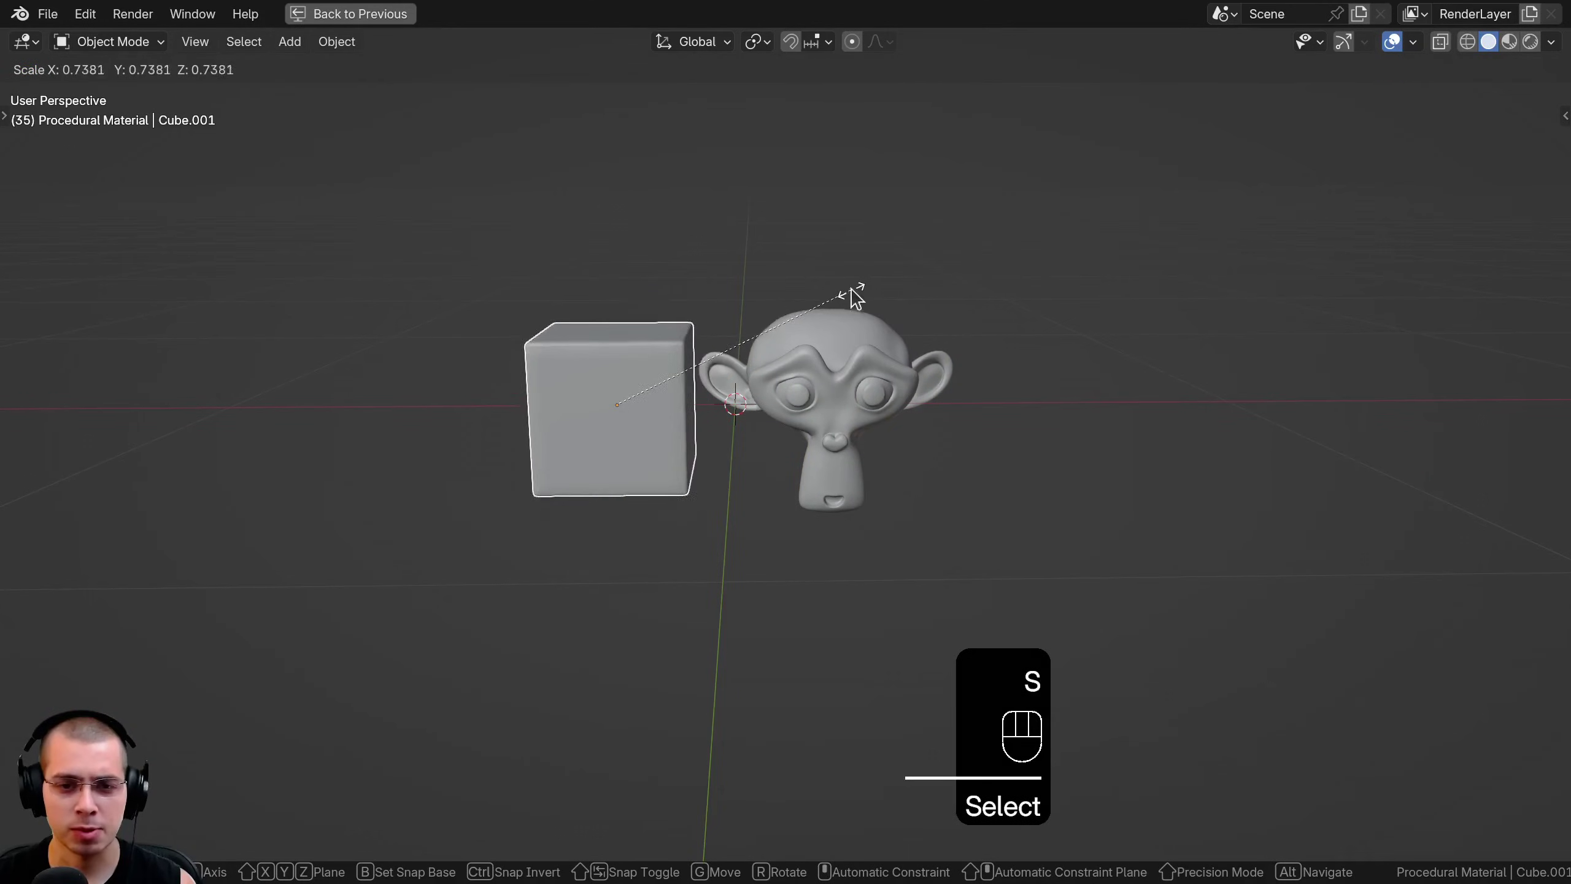
pyautogui.click(866, 291)
pyautogui.press('g')
pyautogui.click(829, 282)
pyautogui.hotkey('ctrl', 'a')
pyautogui.click(829, 277)
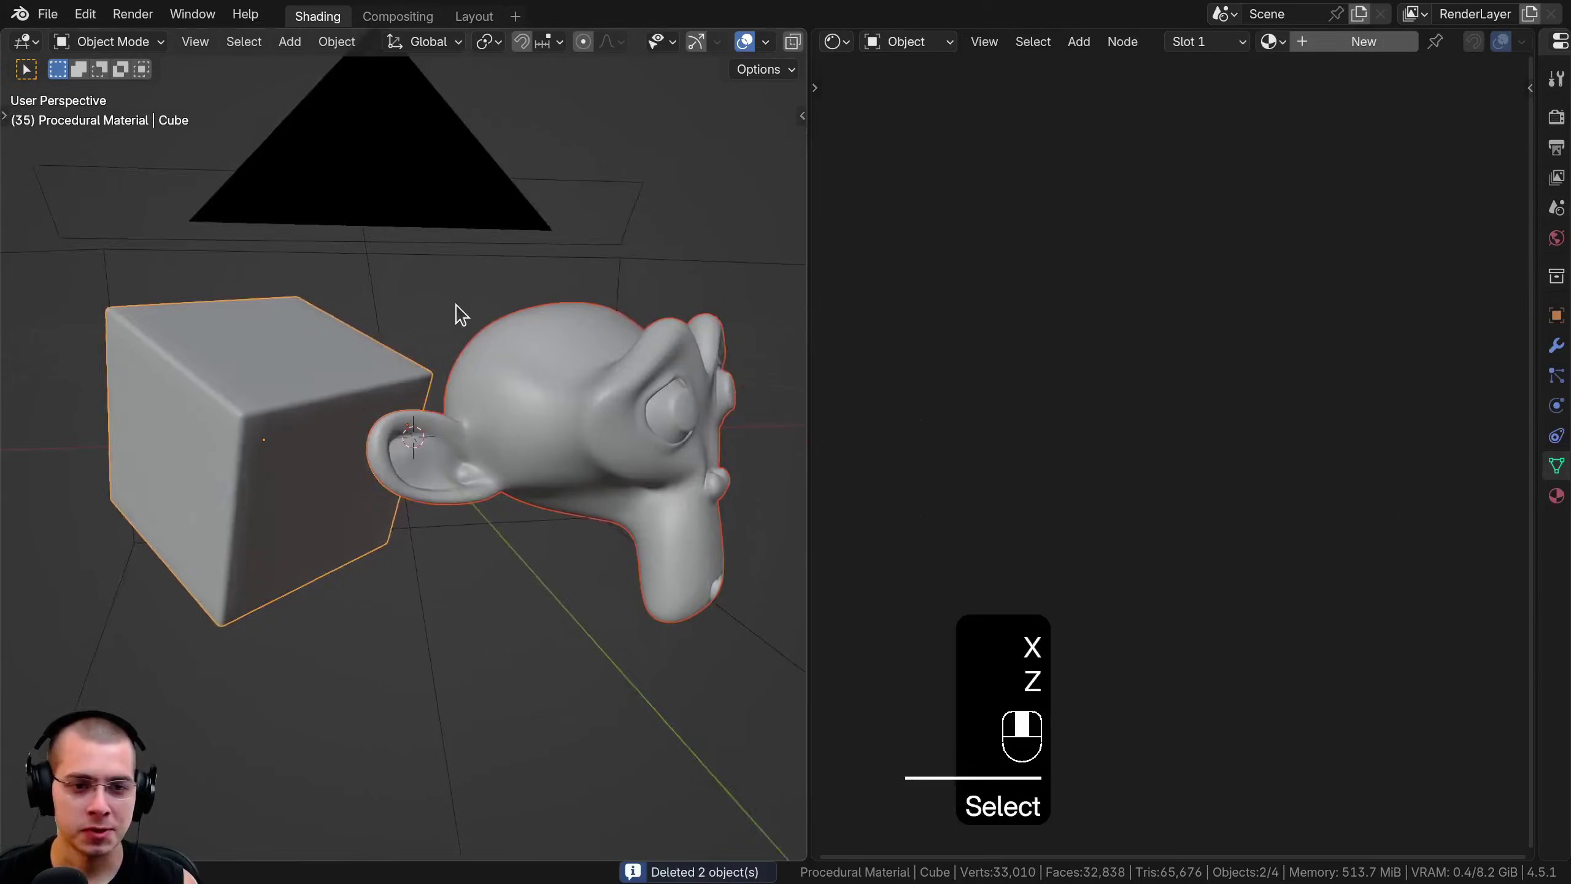
# Look through the camera at the cube and monkey head, select the camera, and examine its lens and focal length settings
pyautogui.moveTo(456, 304); pyautogui.dragTo(432, 306, button='middle')
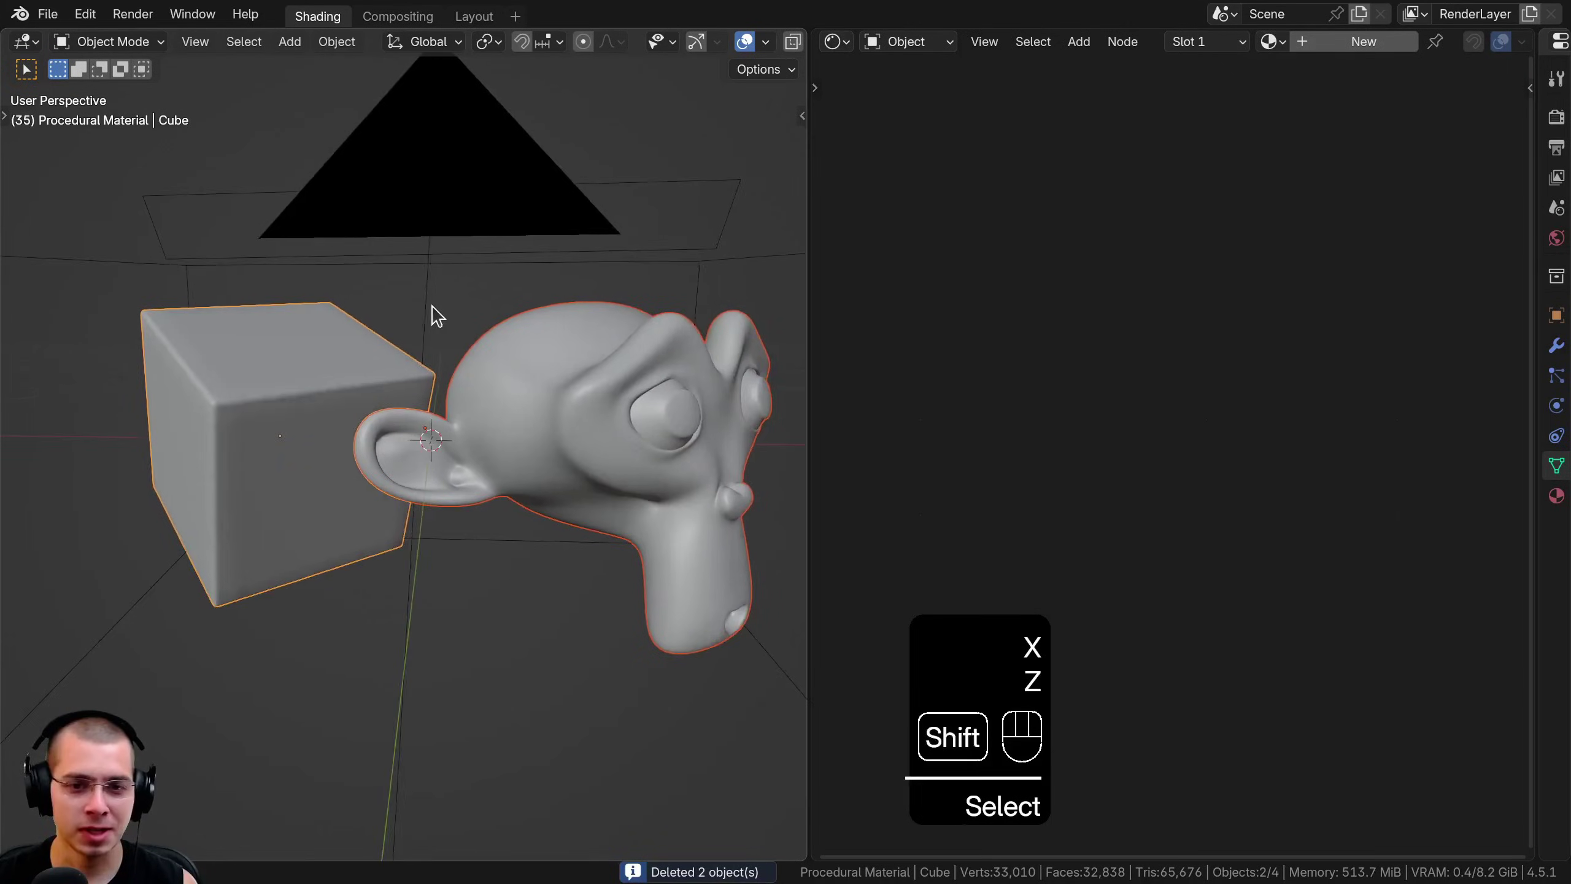
pyautogui.scroll(-2, 659, 491)
pyautogui.moveTo(659, 491)
pyautogui.mouseDown(button='middle')
pyautogui.moveTo(712, 407)
pyautogui.moveTo(652, 476)
pyautogui.mouseUp(button='middle')
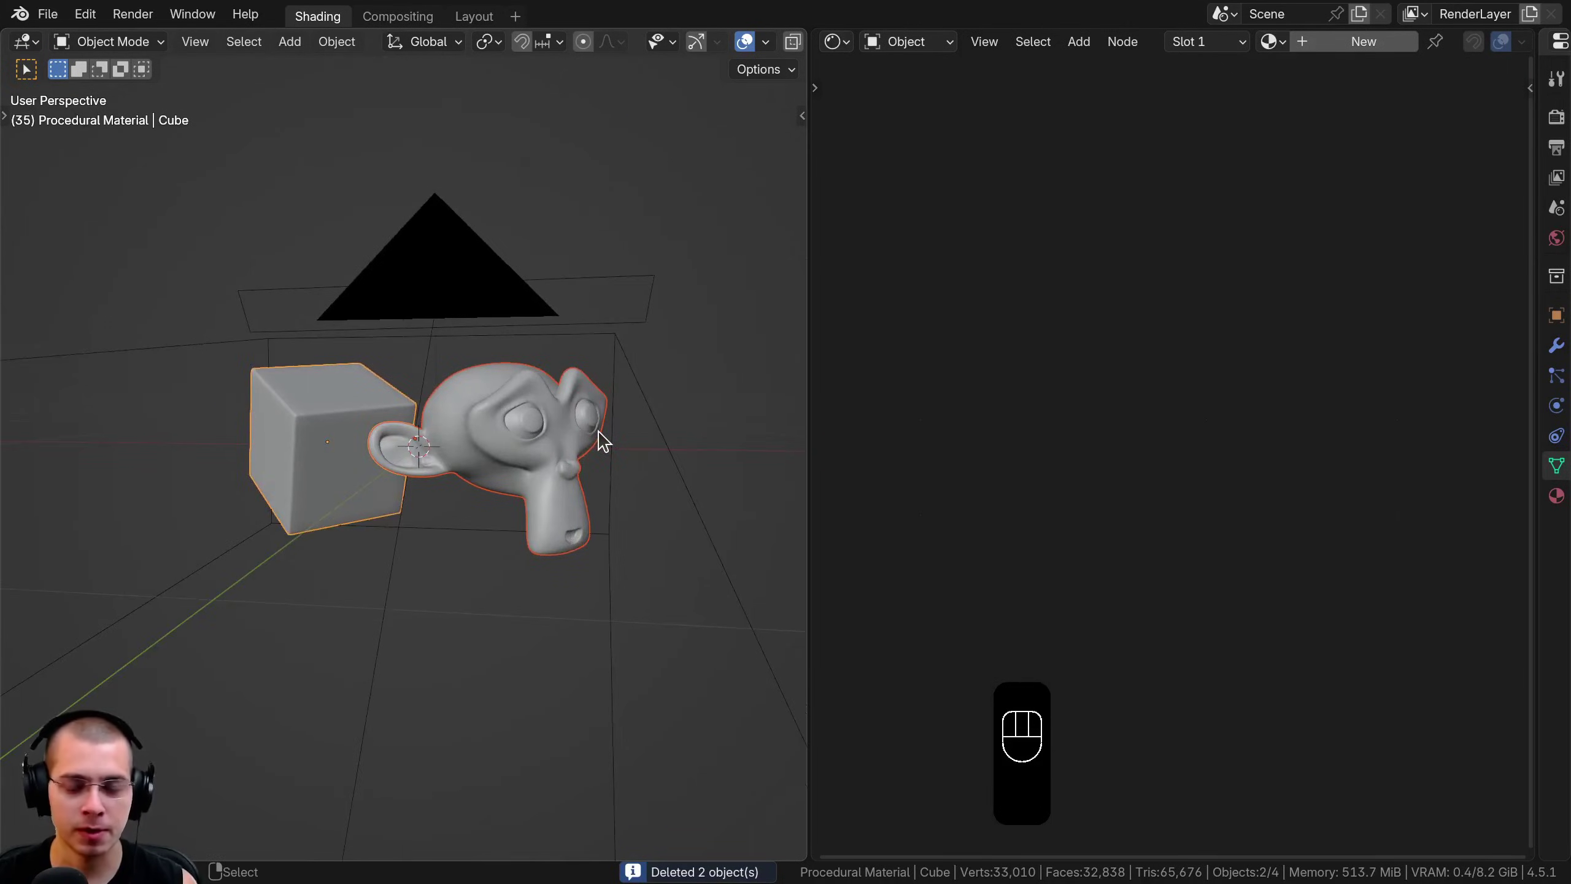
pyautogui.press('KP_0')
pyautogui.click(533, 234)
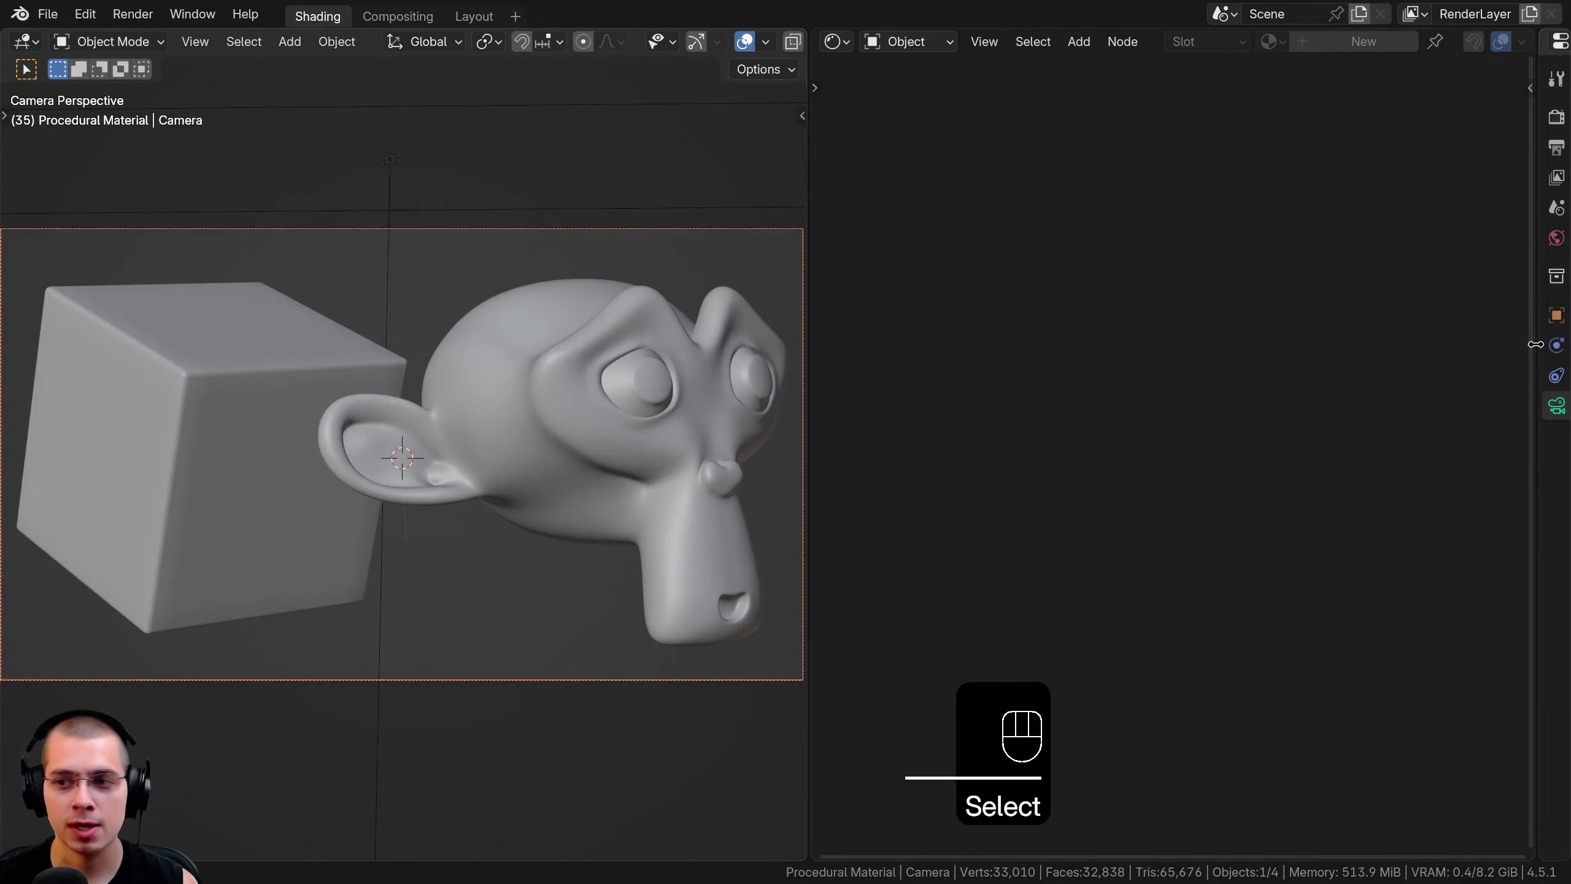
pyautogui.moveTo(1531, 344); pyautogui.dragTo(1163, 408)
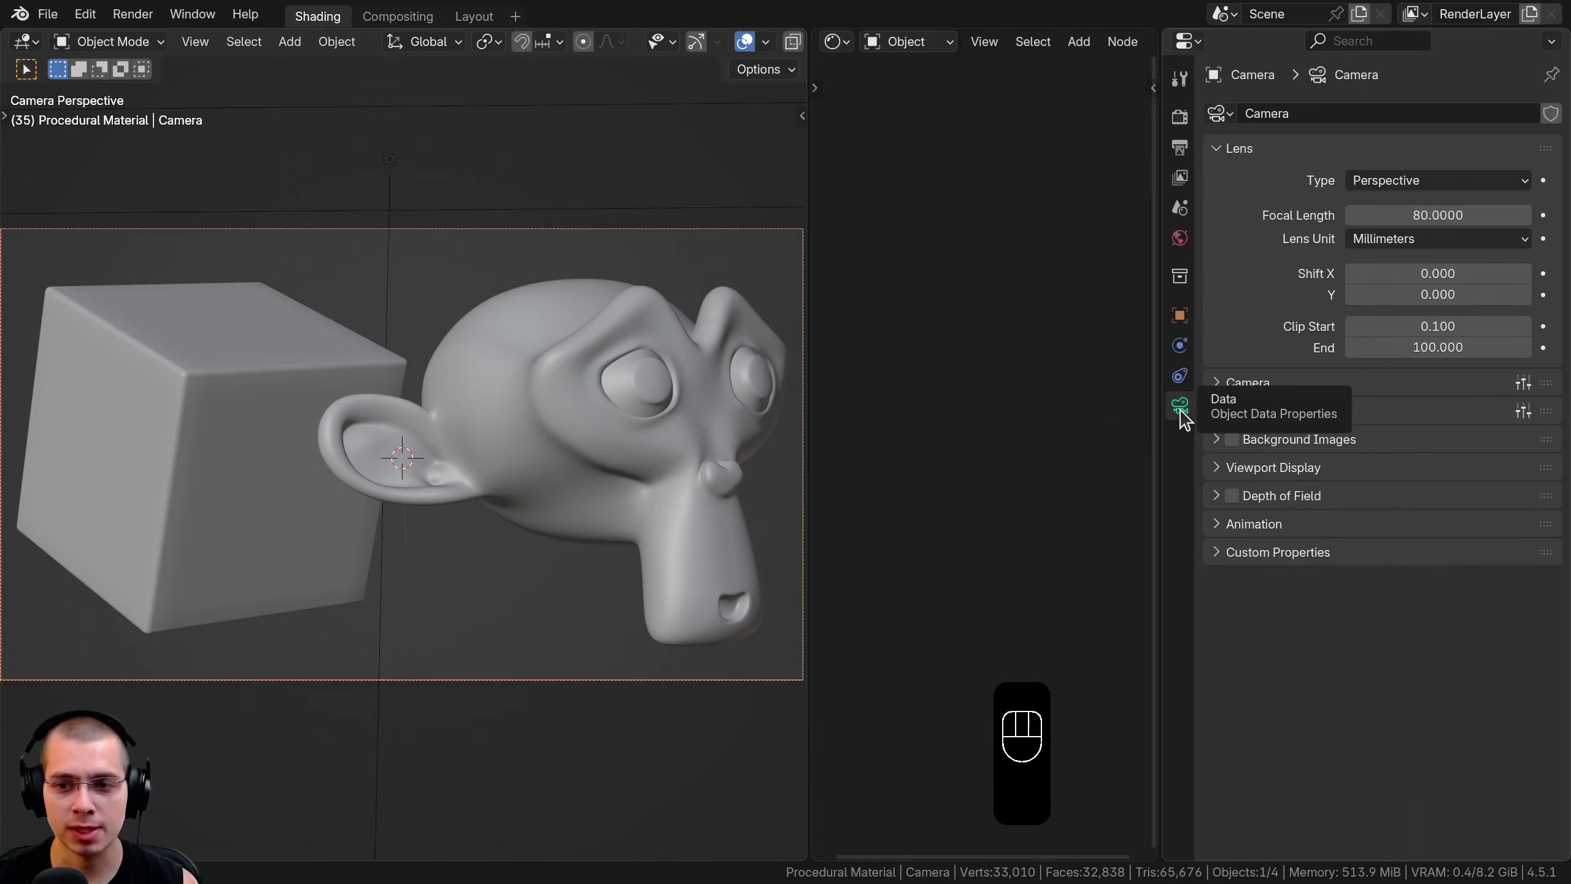
pyautogui.moveTo(1370, 215)
pyautogui.keyDown('shift'); pyautogui.mouseDown()
pyautogui.moveTo(1432, 215)
pyautogui.moveTo(1370, 215)
pyautogui.mouseUp(); pyautogui.keyUp('shift')
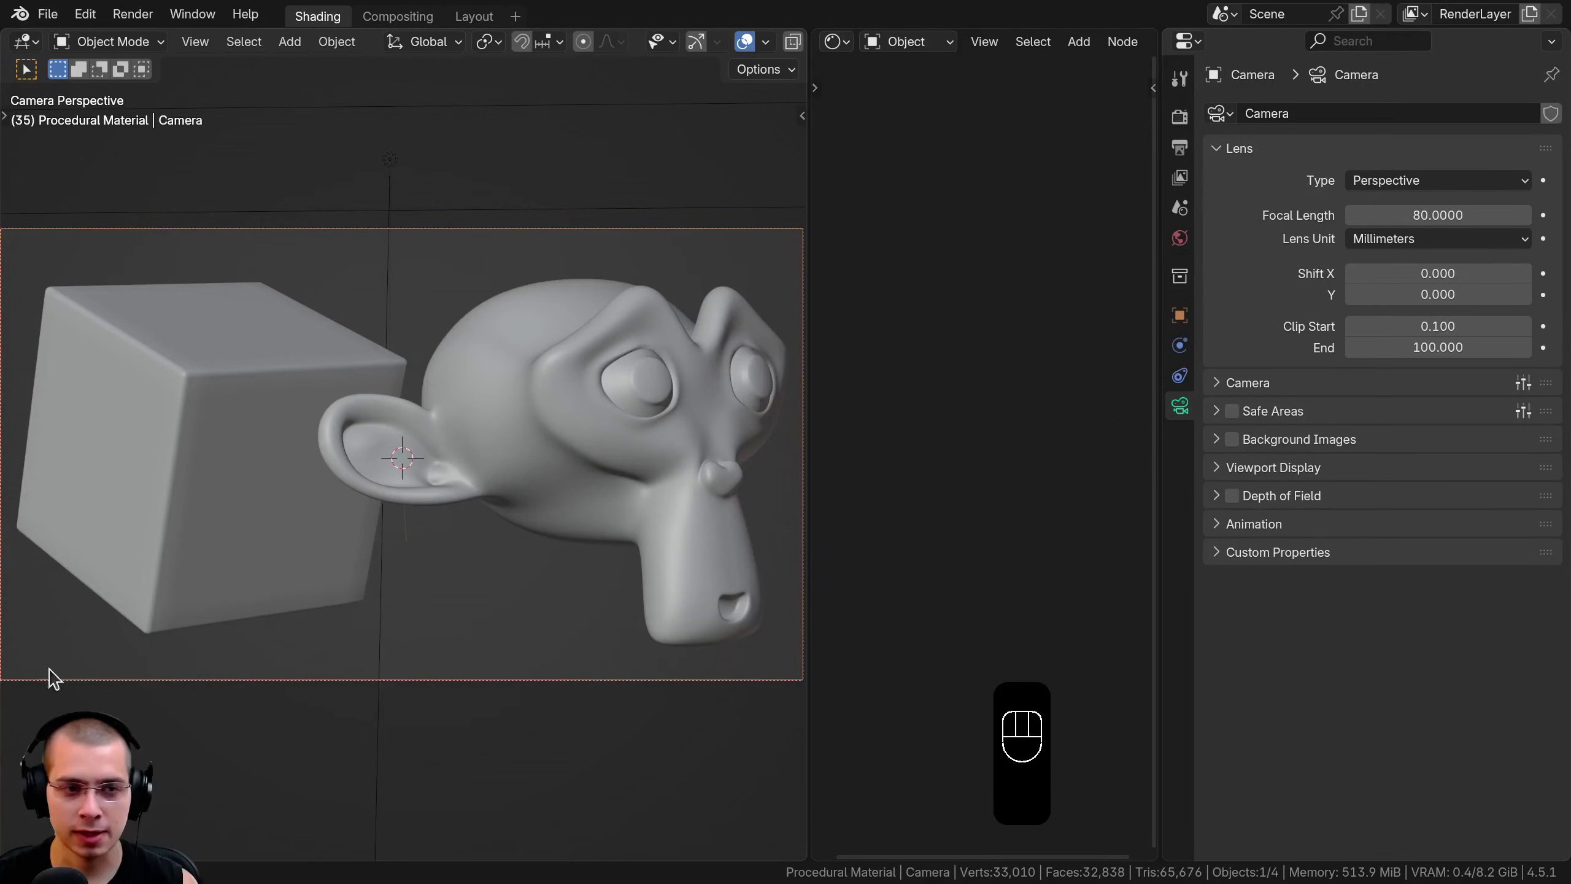
pyautogui.scroll(-2, 536, 381)
pyautogui.scroll(1, 558, 423)
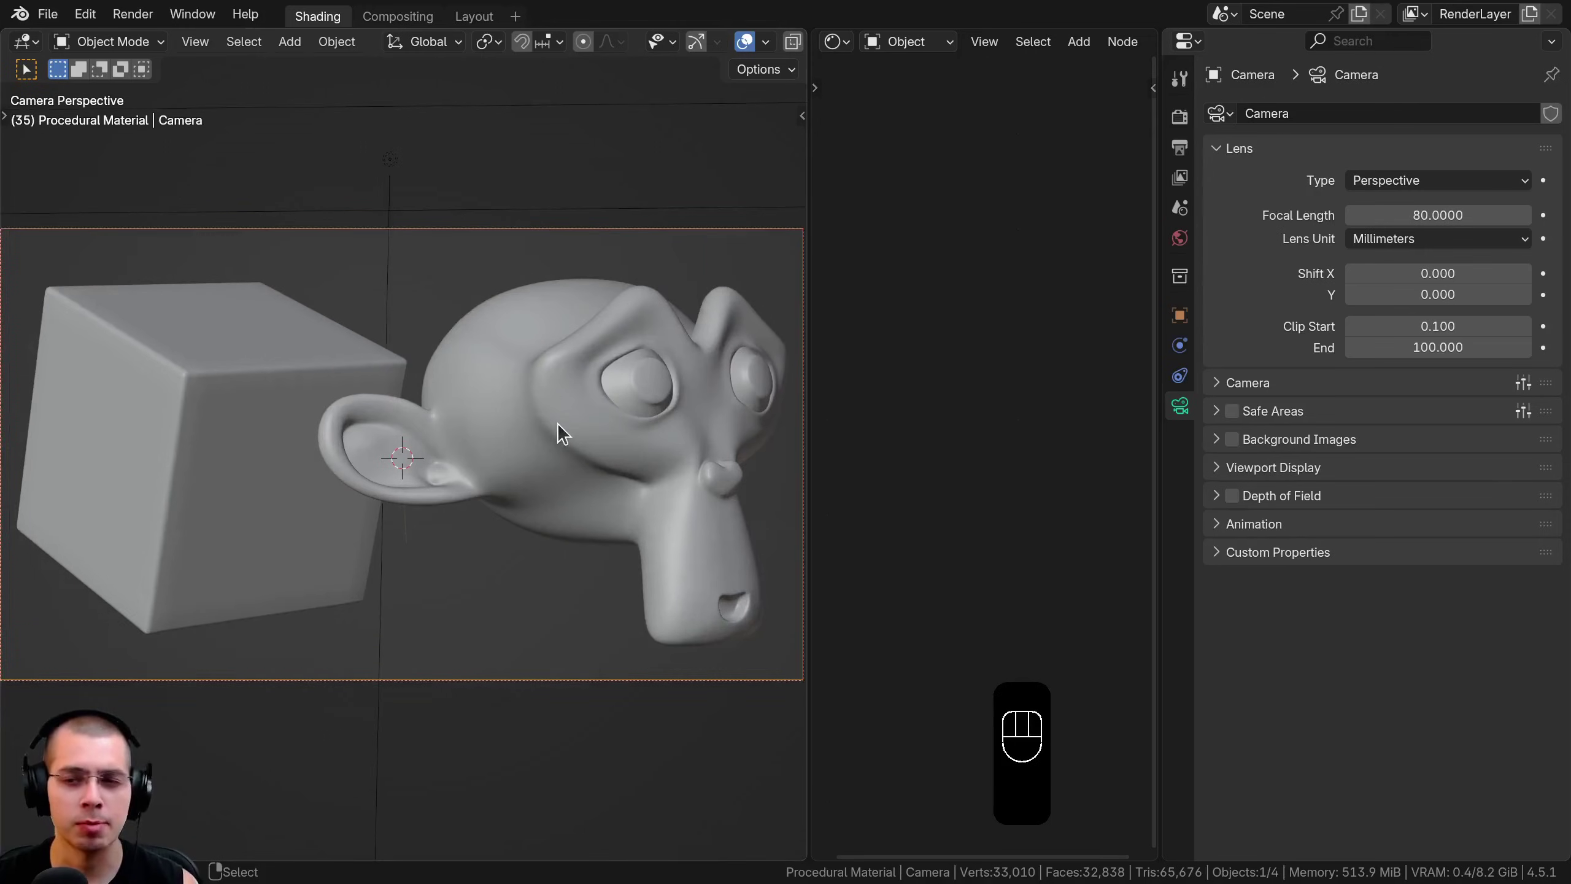
# Select the long area light behind the objects and examine its power and size settings
pyautogui.moveTo(241, 365); pyautogui.dragTo(323, 393, button='middle')
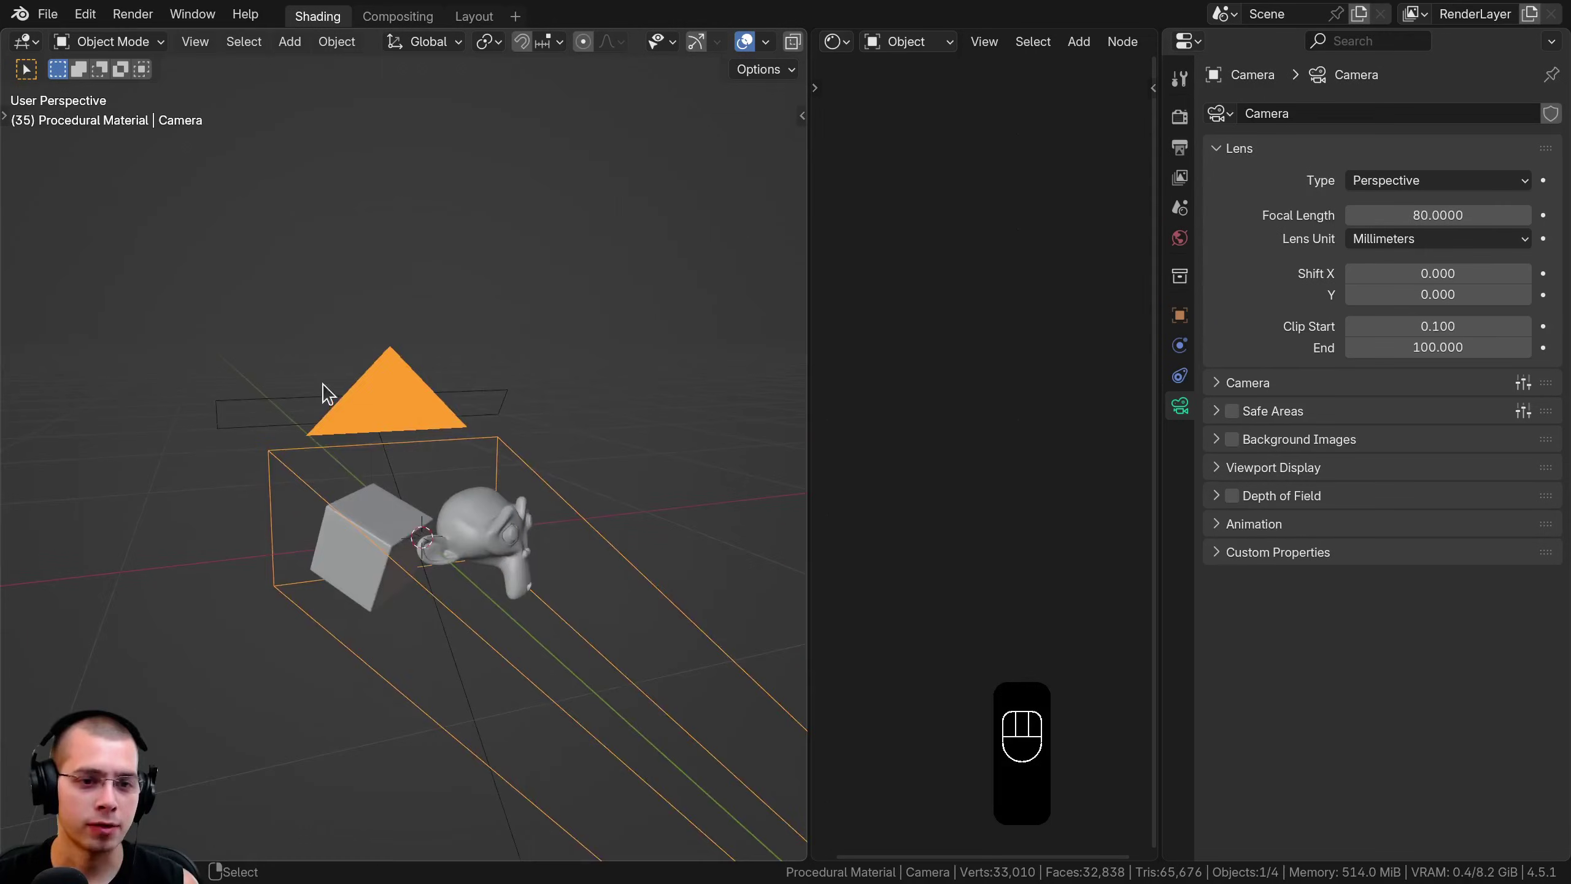
pyautogui.moveTo(217, 402); pyautogui.dragTo(280, 420, button='middle')
pyautogui.rightClick(236, 413)
pyautogui.keyDown('shift'); pyautogui.moveTo(136, 458); pyautogui.dragTo(215, 443, button='middle'); pyautogui.keyUp('shift')
pyautogui.scroll(3, 215, 443)
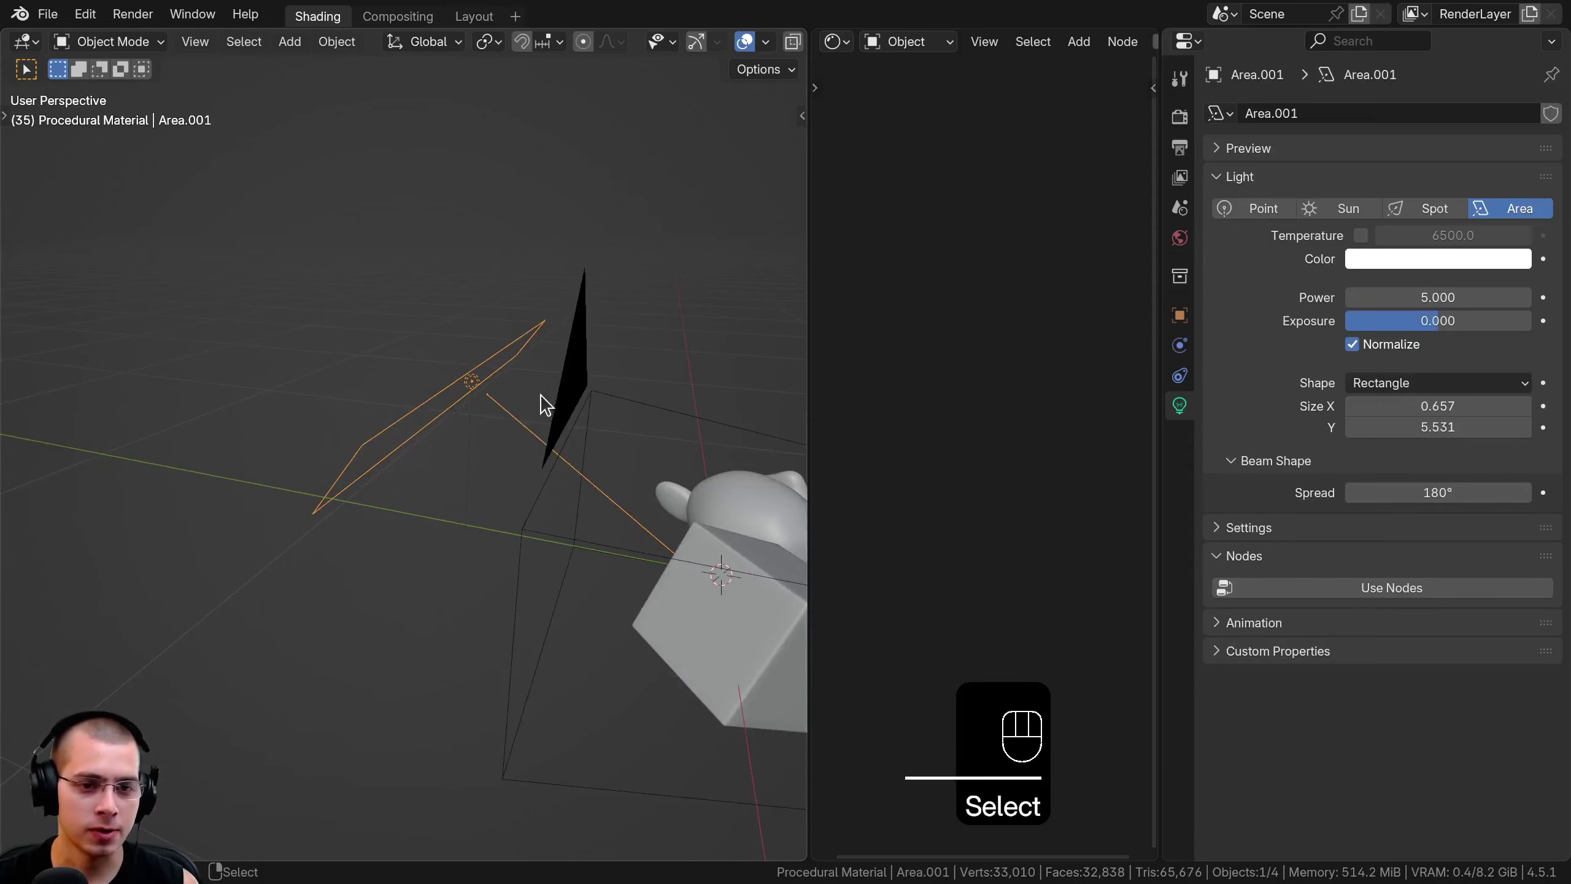
pyautogui.moveTo(545, 406); pyautogui.dragTo(424, 291, button='middle')
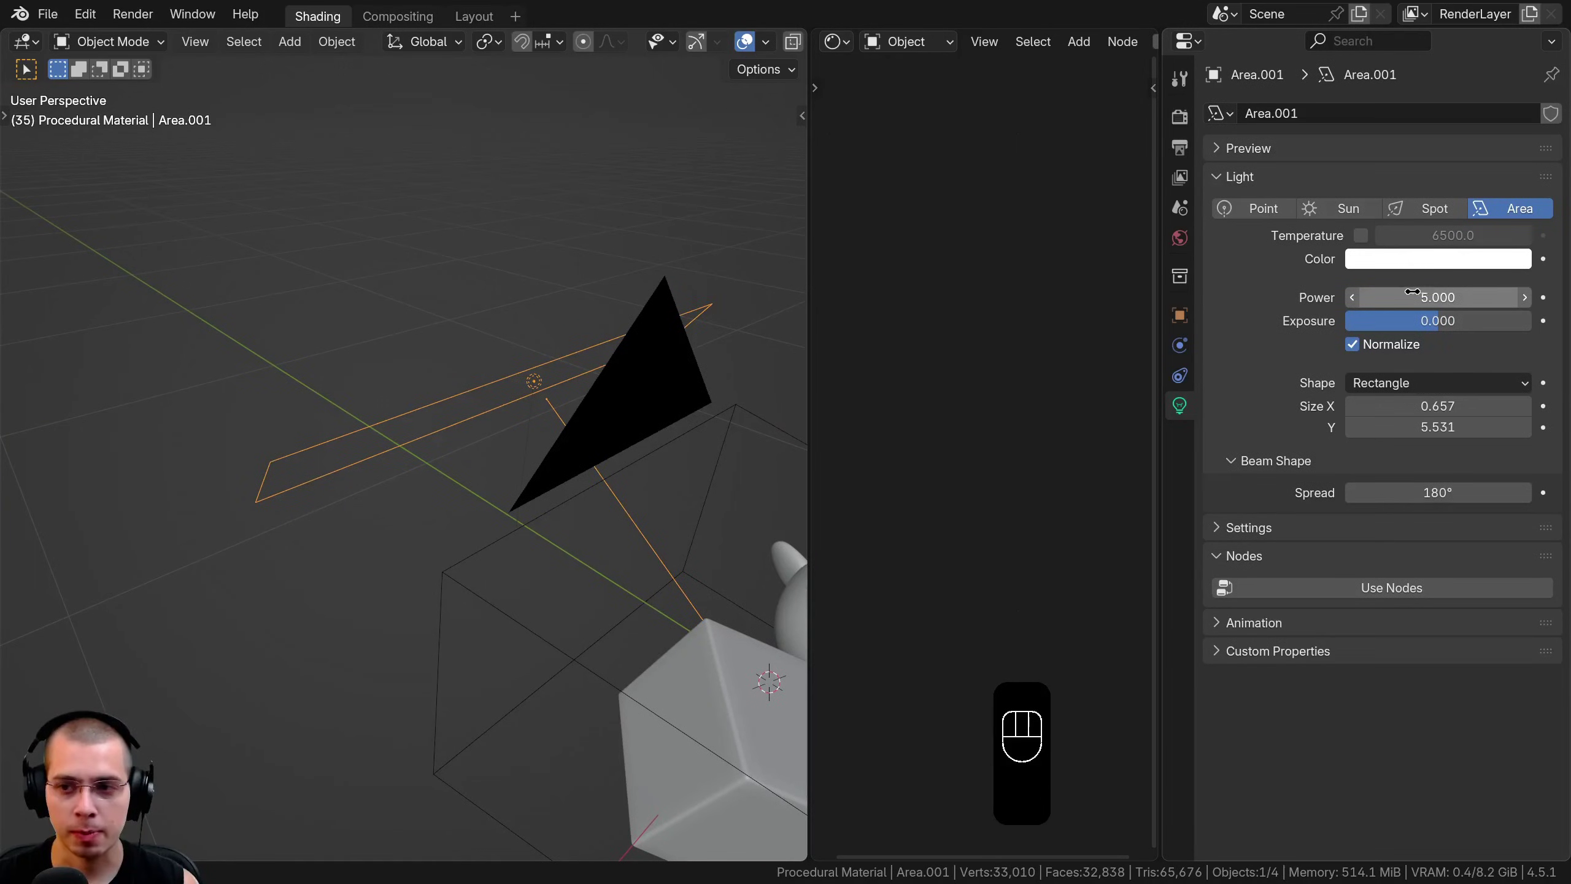
pyautogui.keyDown('shift'); pyautogui.moveTo(433, 377); pyautogui.dragTo(256, 357, button='middle'); pyautogui.keyUp('shift')
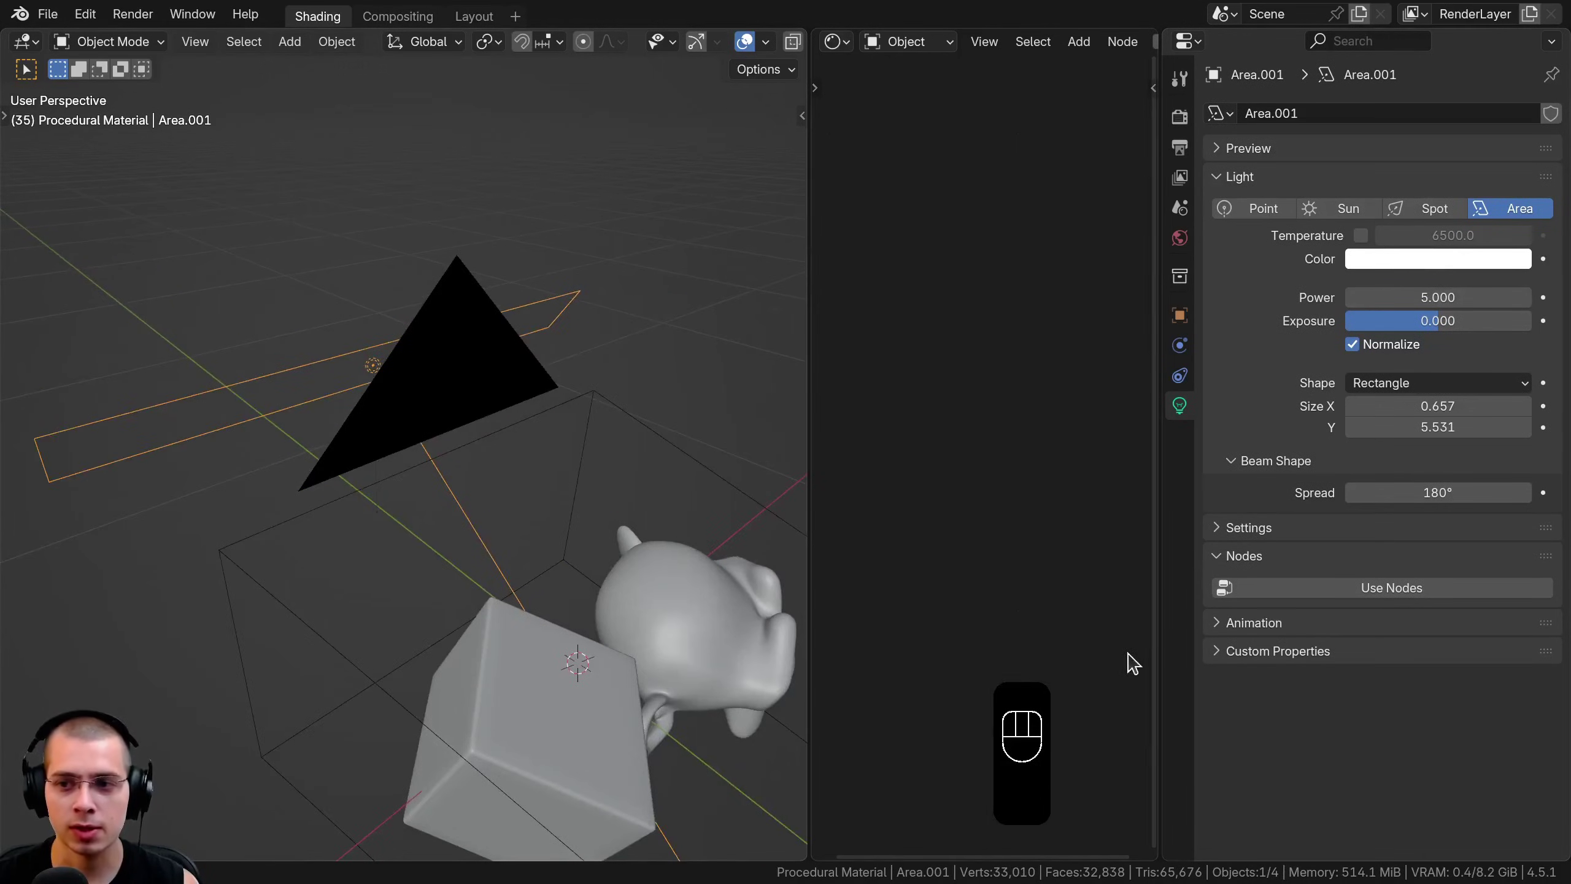
# Keep the area light's shape as Rectangle and inspect its placement relative to the cube and monkey head from several sides
pyautogui.click(1403, 388)
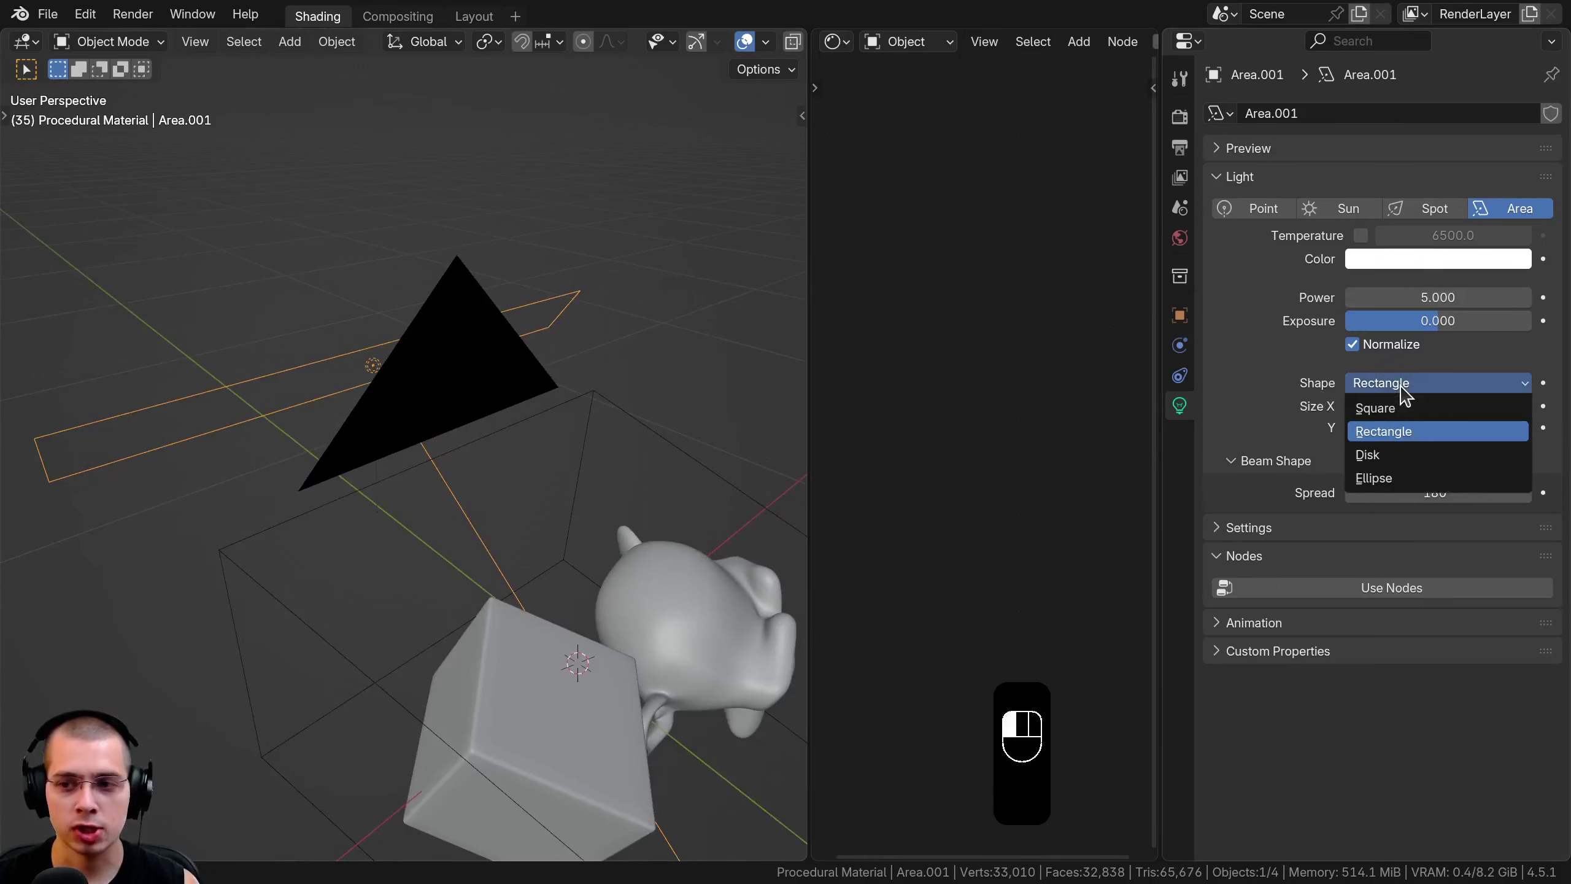
pyautogui.click(1398, 445)
pyautogui.moveTo(333, 484); pyautogui.dragTo(637, 282, button='middle')
pyautogui.keyDown('shift'); pyautogui.moveTo(637, 282); pyautogui.dragTo(617, 270, button='middle'); pyautogui.keyUp('shift')
pyautogui.moveTo(446, 483); pyautogui.dragTo(272, 306, button='middle')
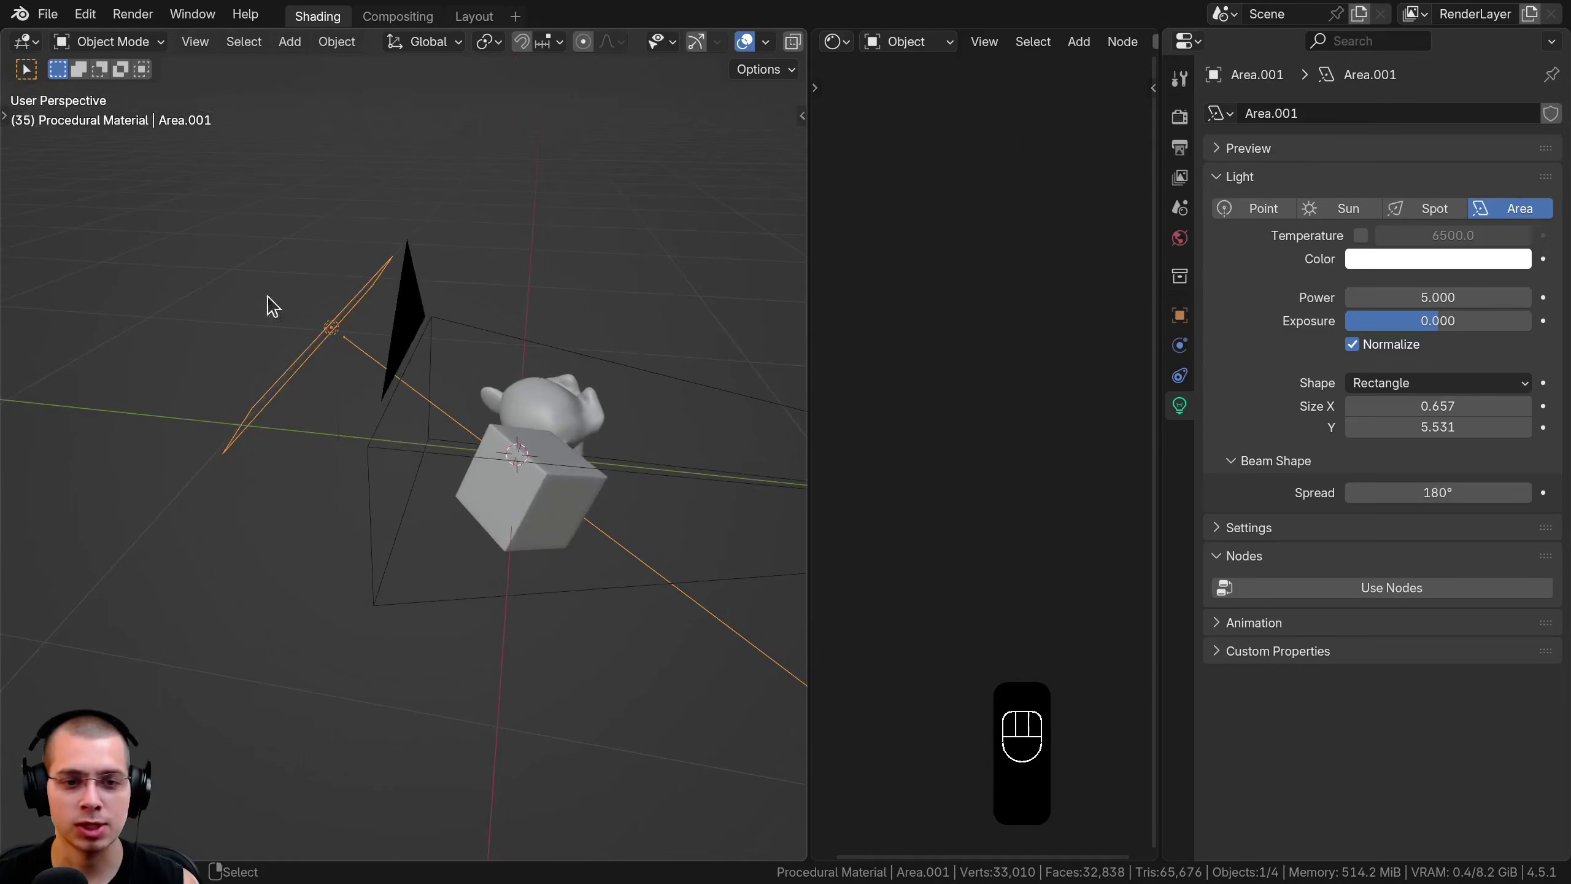
pyautogui.moveTo(609, 546); pyautogui.dragTo(228, 449, button='middle')
pyautogui.scroll(3, 344, 414)
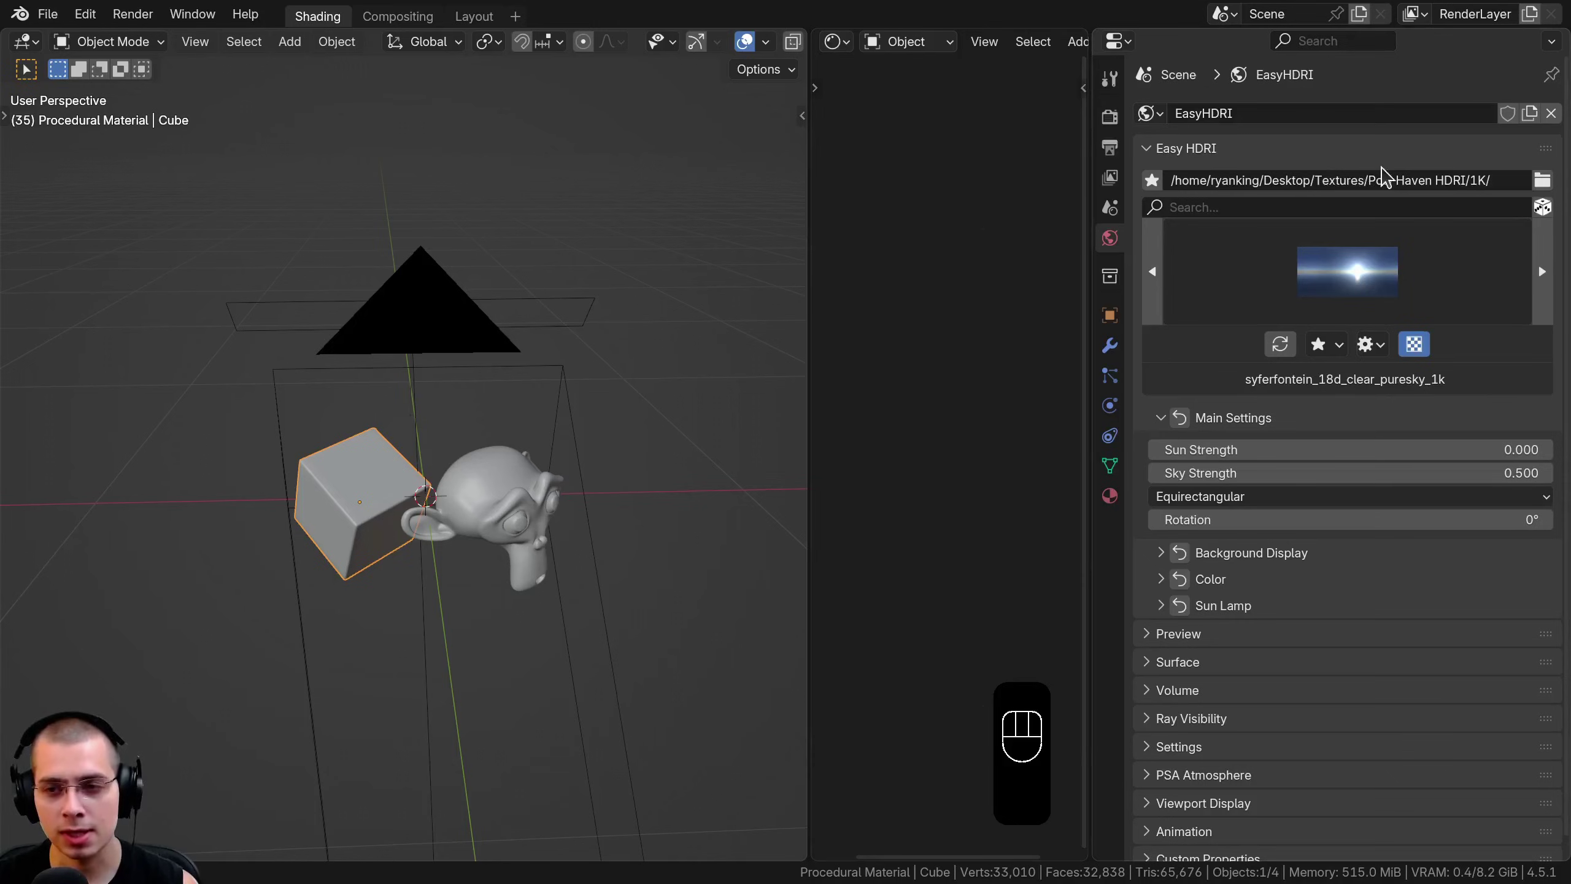
# Replace the EasyHDRI world with a new world and use an Environment Texture as its background color
pyautogui.click(1552, 113)
pyautogui.click(1316, 115)
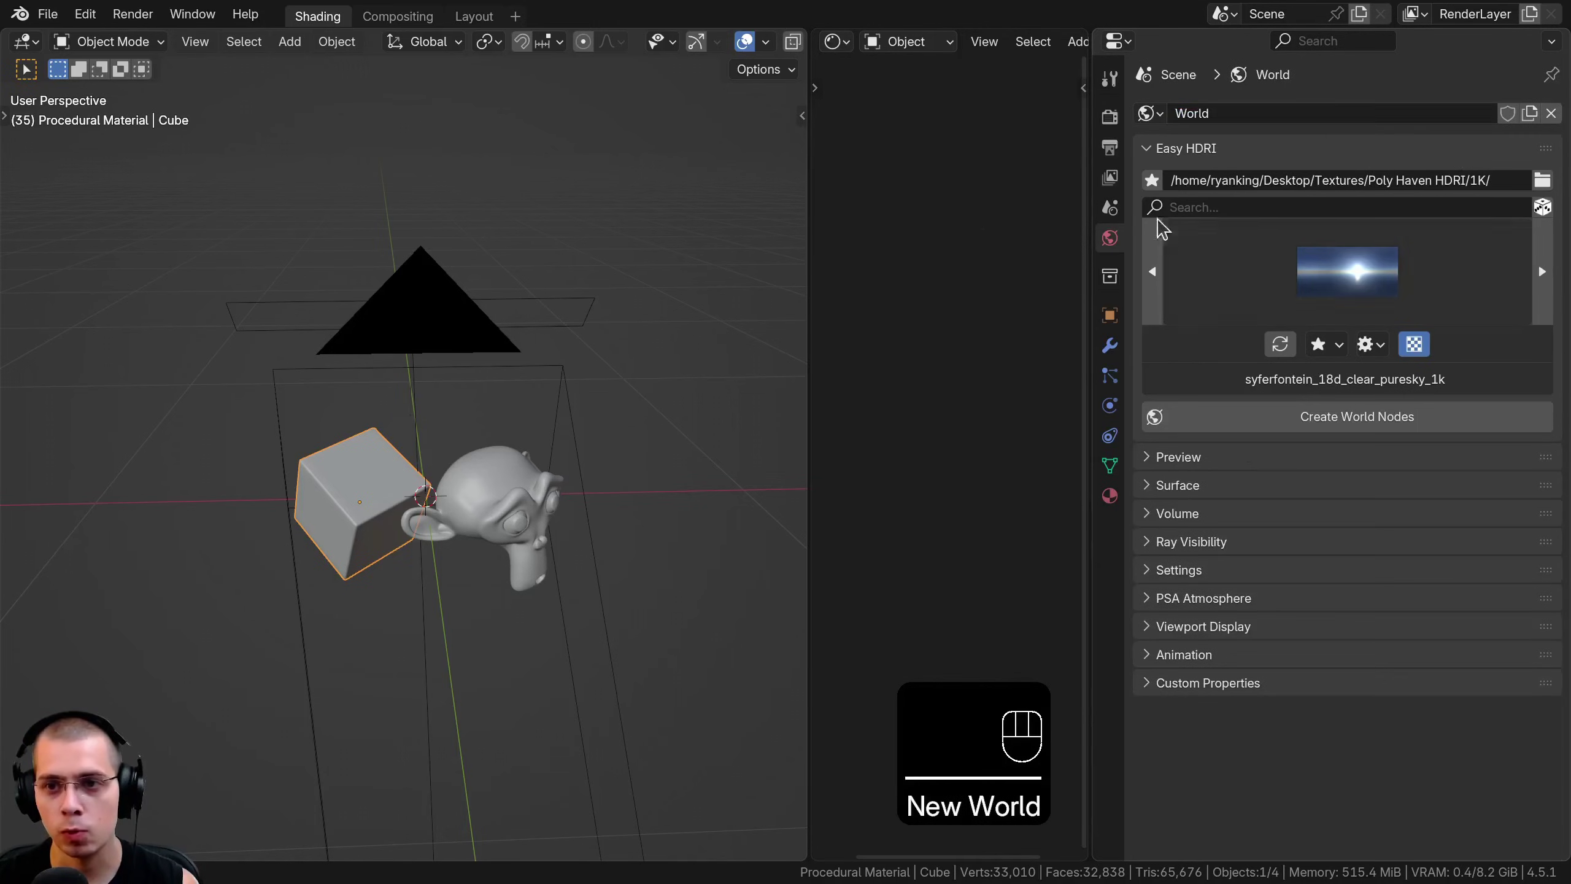
pyautogui.click(1154, 148)
pyautogui.click(1148, 205)
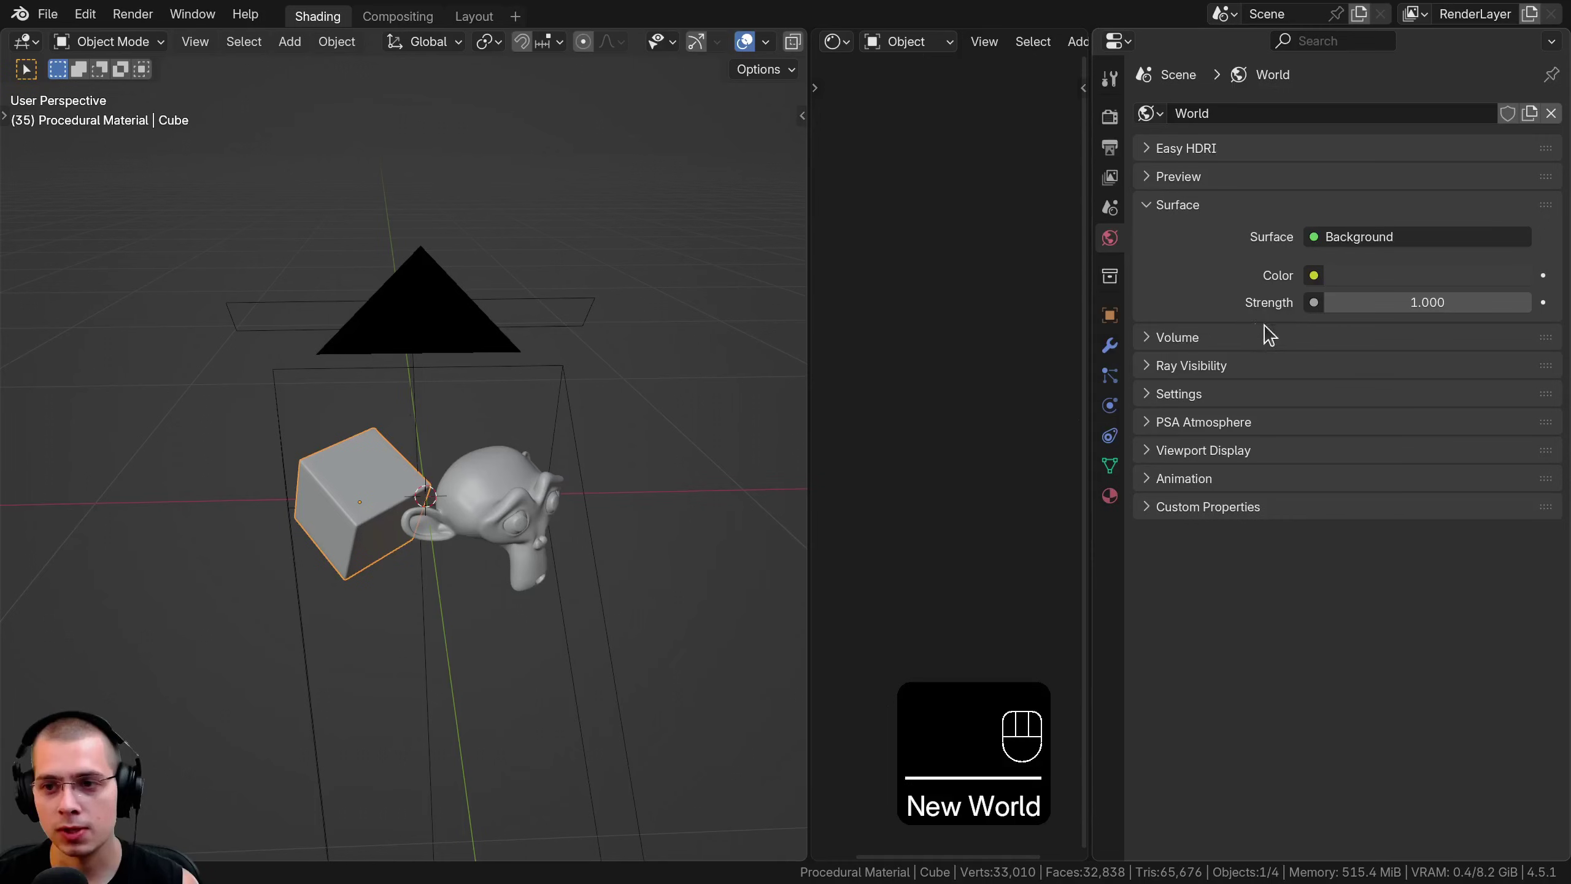
pyautogui.click(1313, 275)
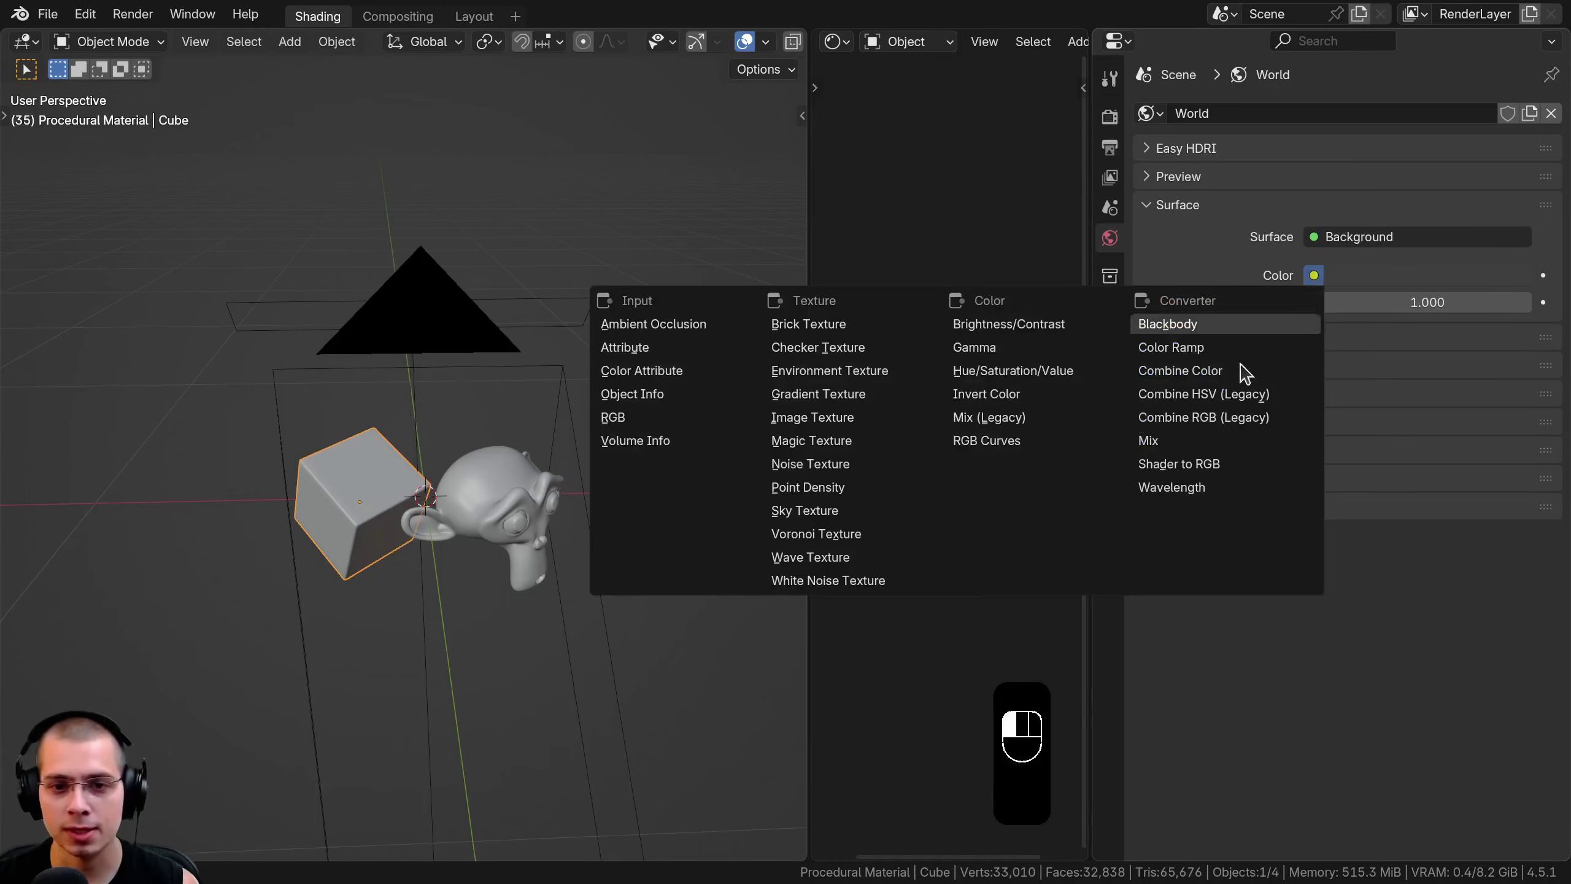
pyautogui.click(829, 371)
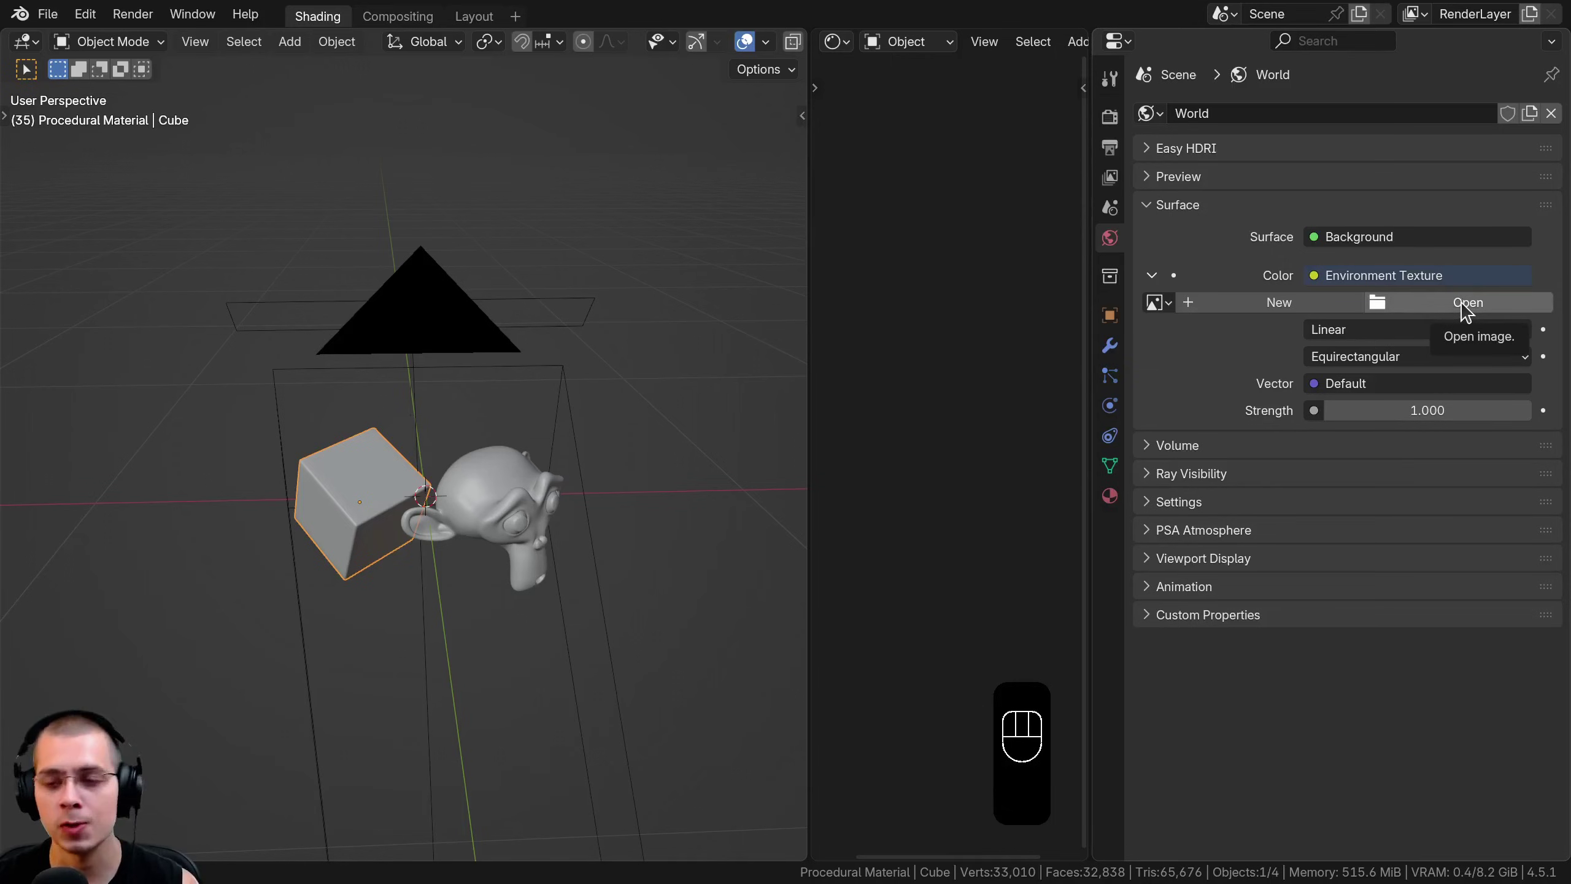
# Show the Film section of the render settings and check that the Transparent background is enabled
pyautogui.moveTo(578, 561); pyautogui.dragTo(579, 452, button='middle')
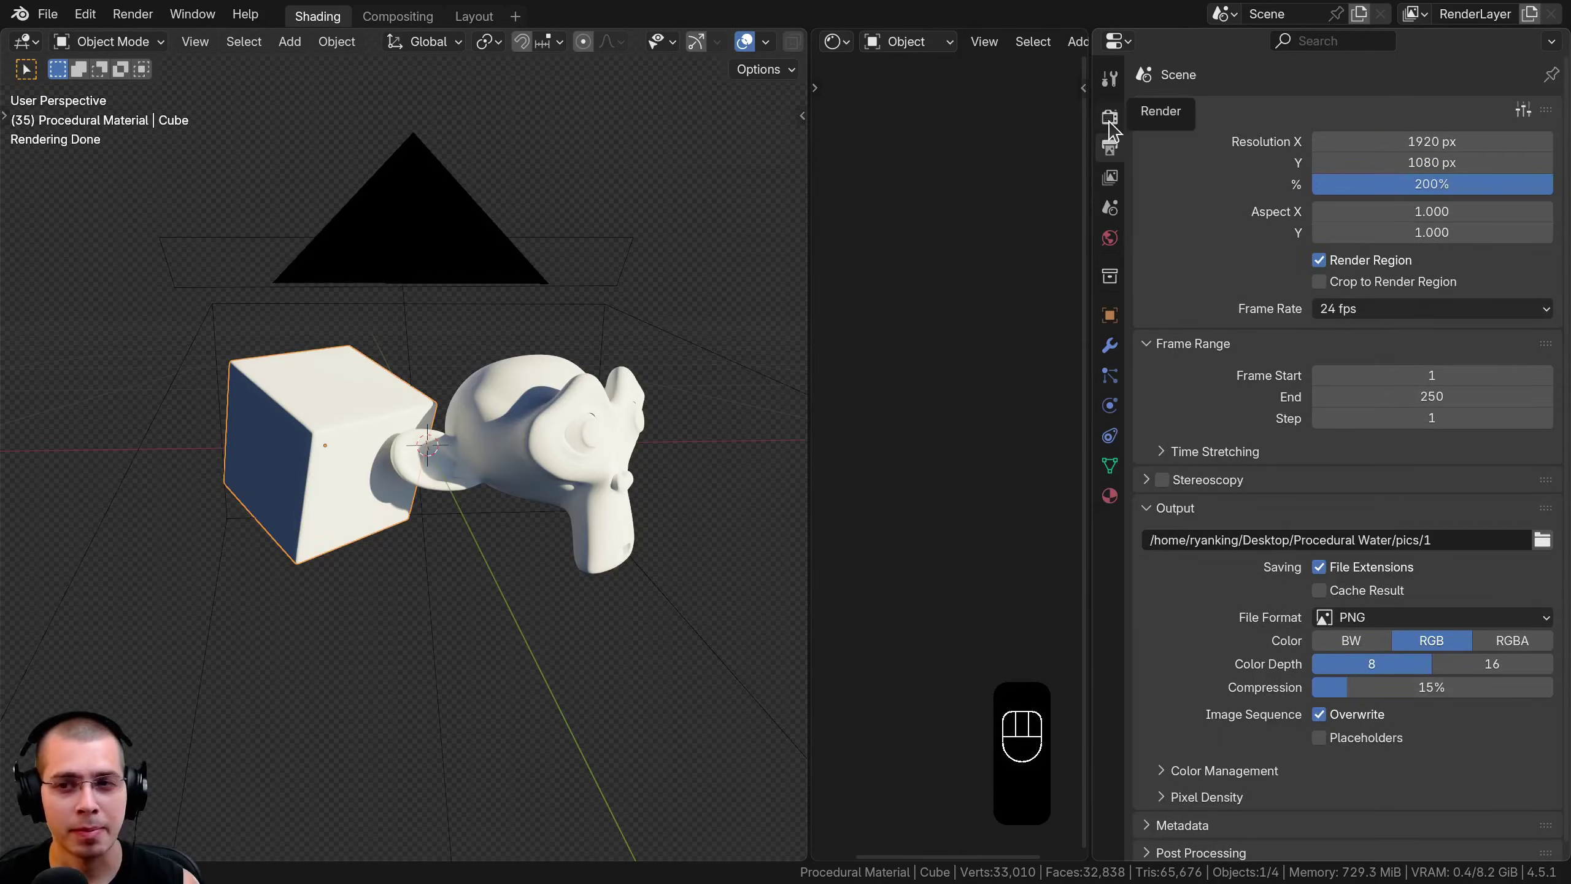
pyautogui.click(1110, 116)
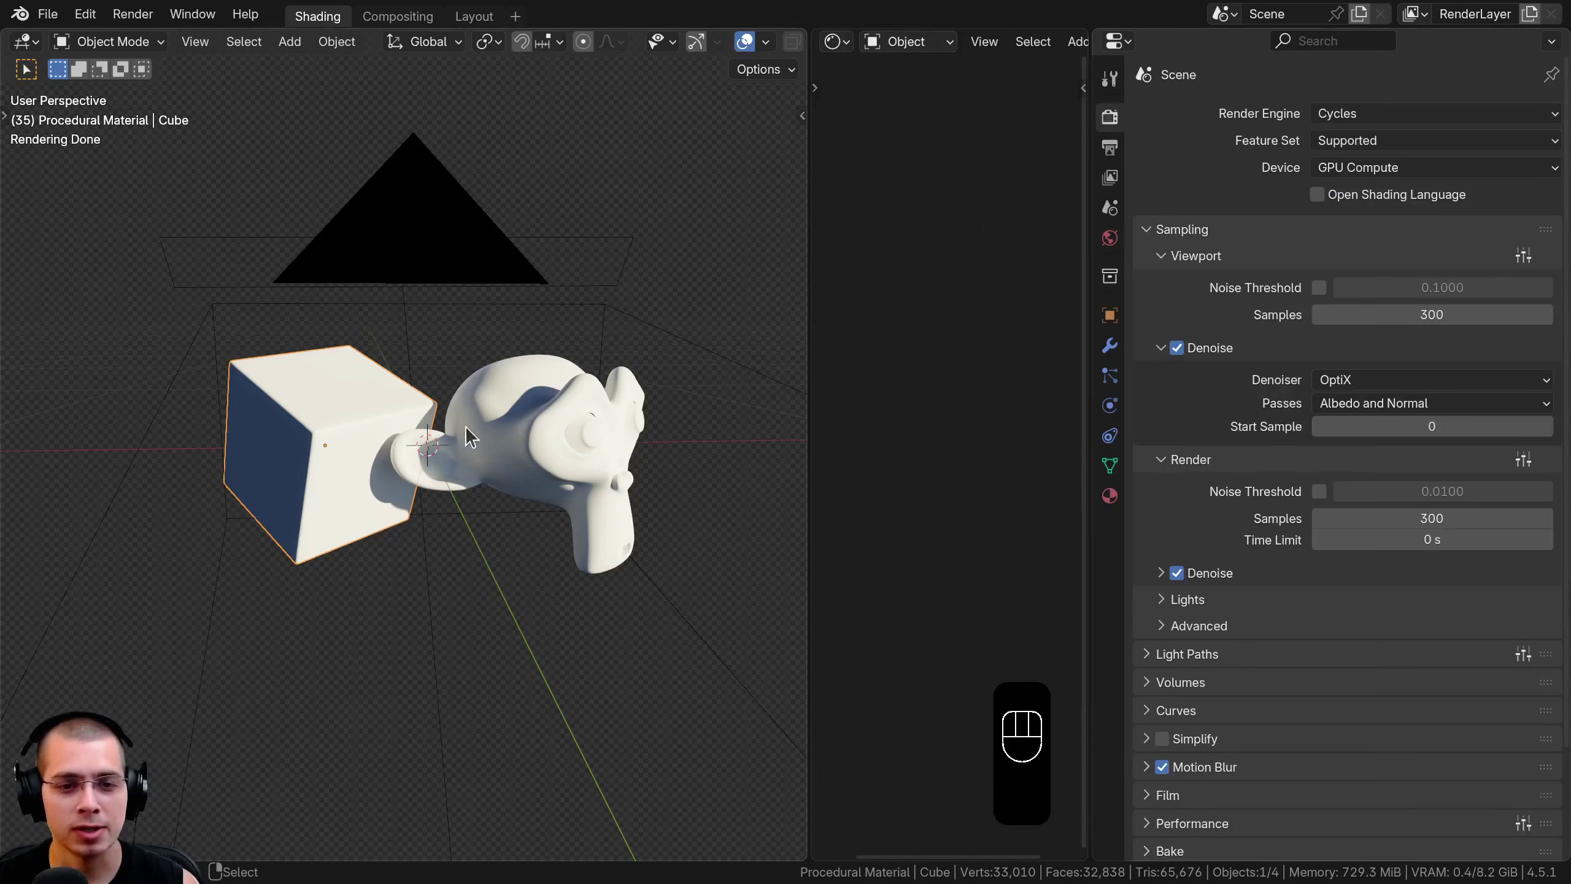
pyautogui.moveTo(470, 436); pyautogui.dragTo(489, 433, button='middle')
pyautogui.scroll(-5, 1278, 241)
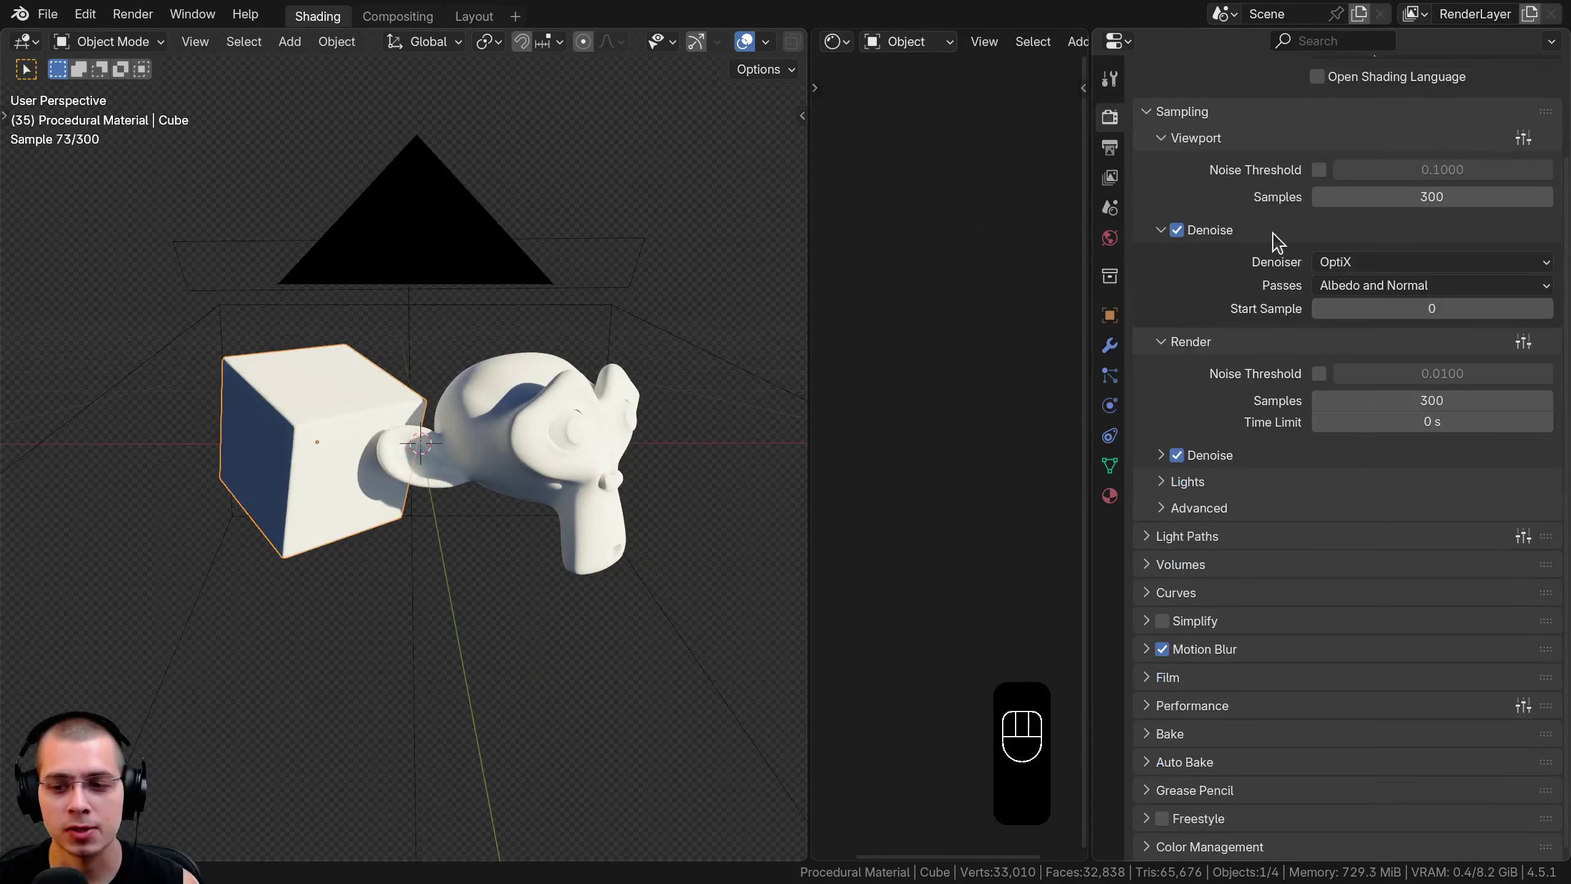
pyautogui.click(1157, 679)
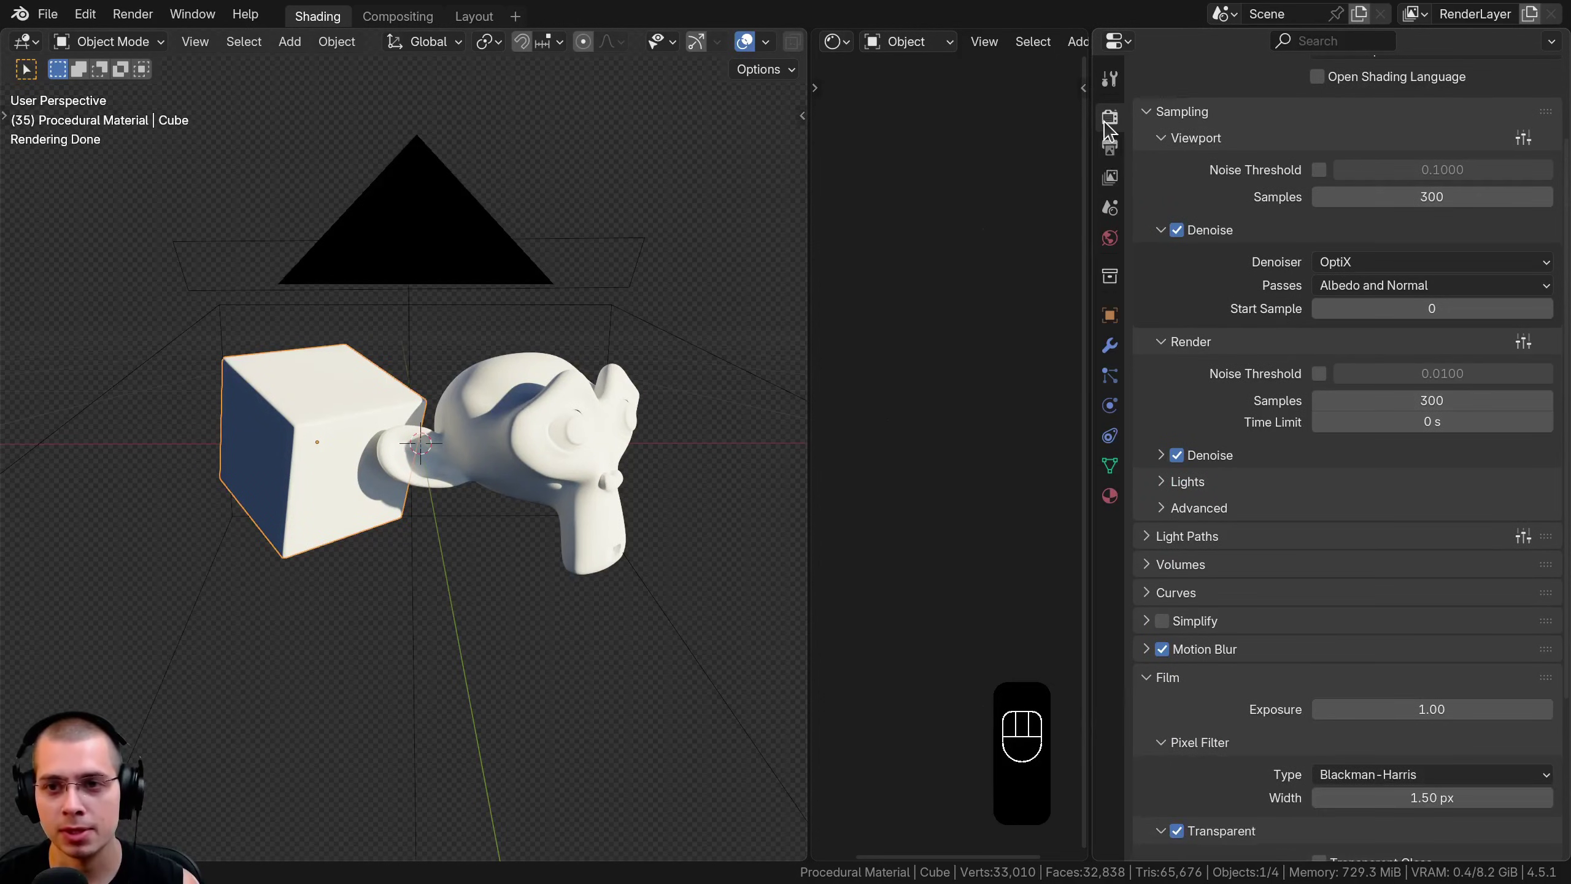
pyautogui.scroll(-9, 1241, 157)
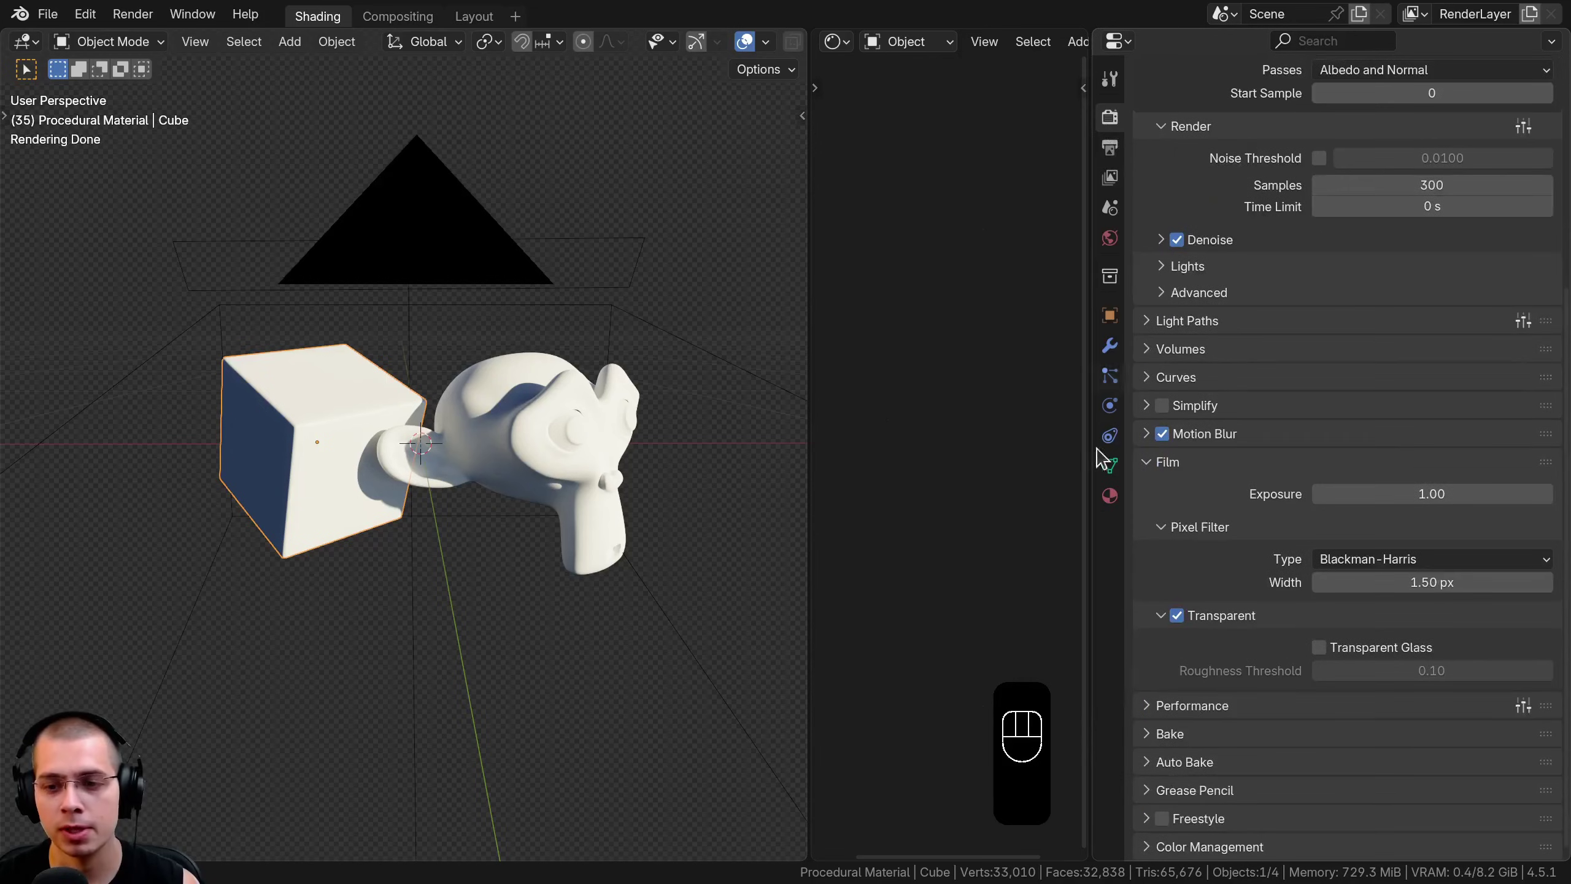
pyautogui.click(1175, 616)
# Return to the camera view and show the Color Management settings of the render
pyautogui.moveTo(569, 544); pyautogui.dragTo(587, 533, button='middle')
pyautogui.press('KP_0')
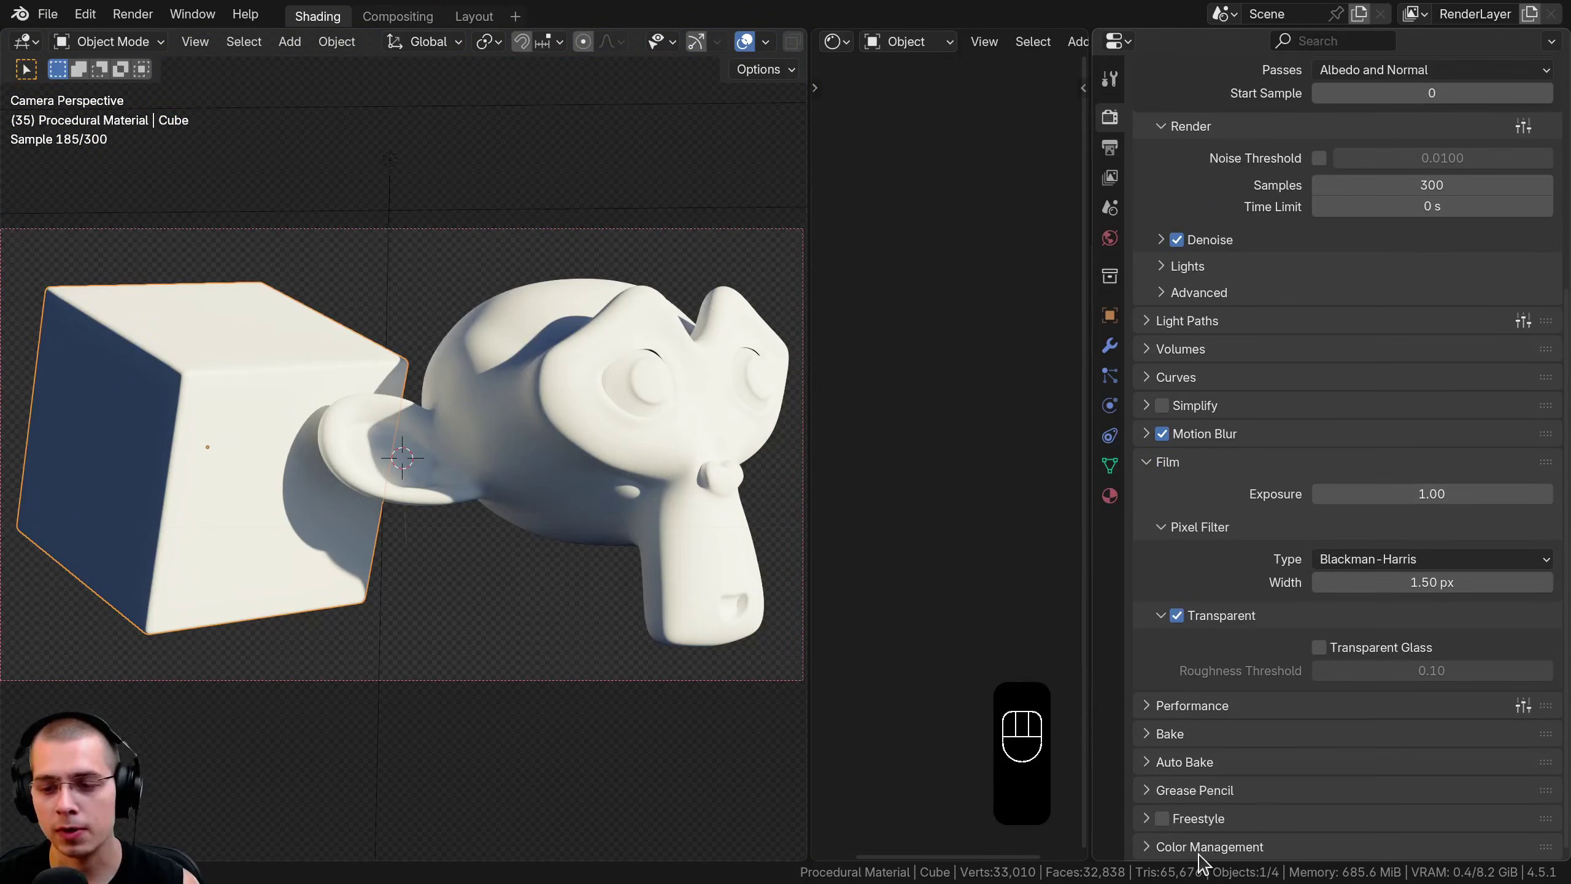
pyautogui.click(1200, 846)
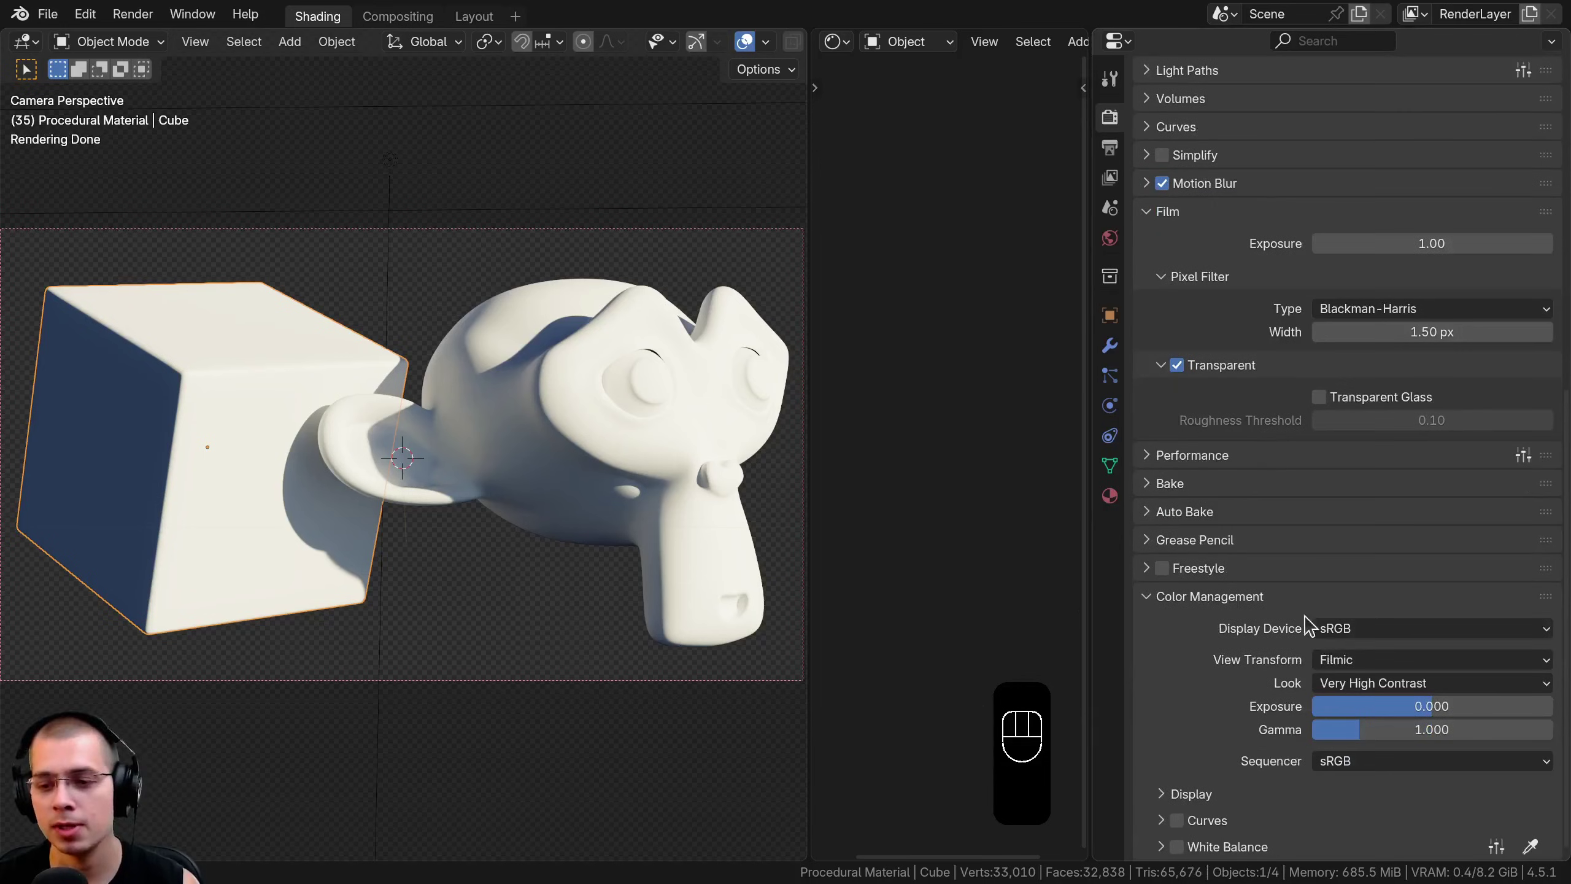
# Check that color management uses the Filmic view transform with the Very High Contrast look
pyautogui.click(1354, 660)
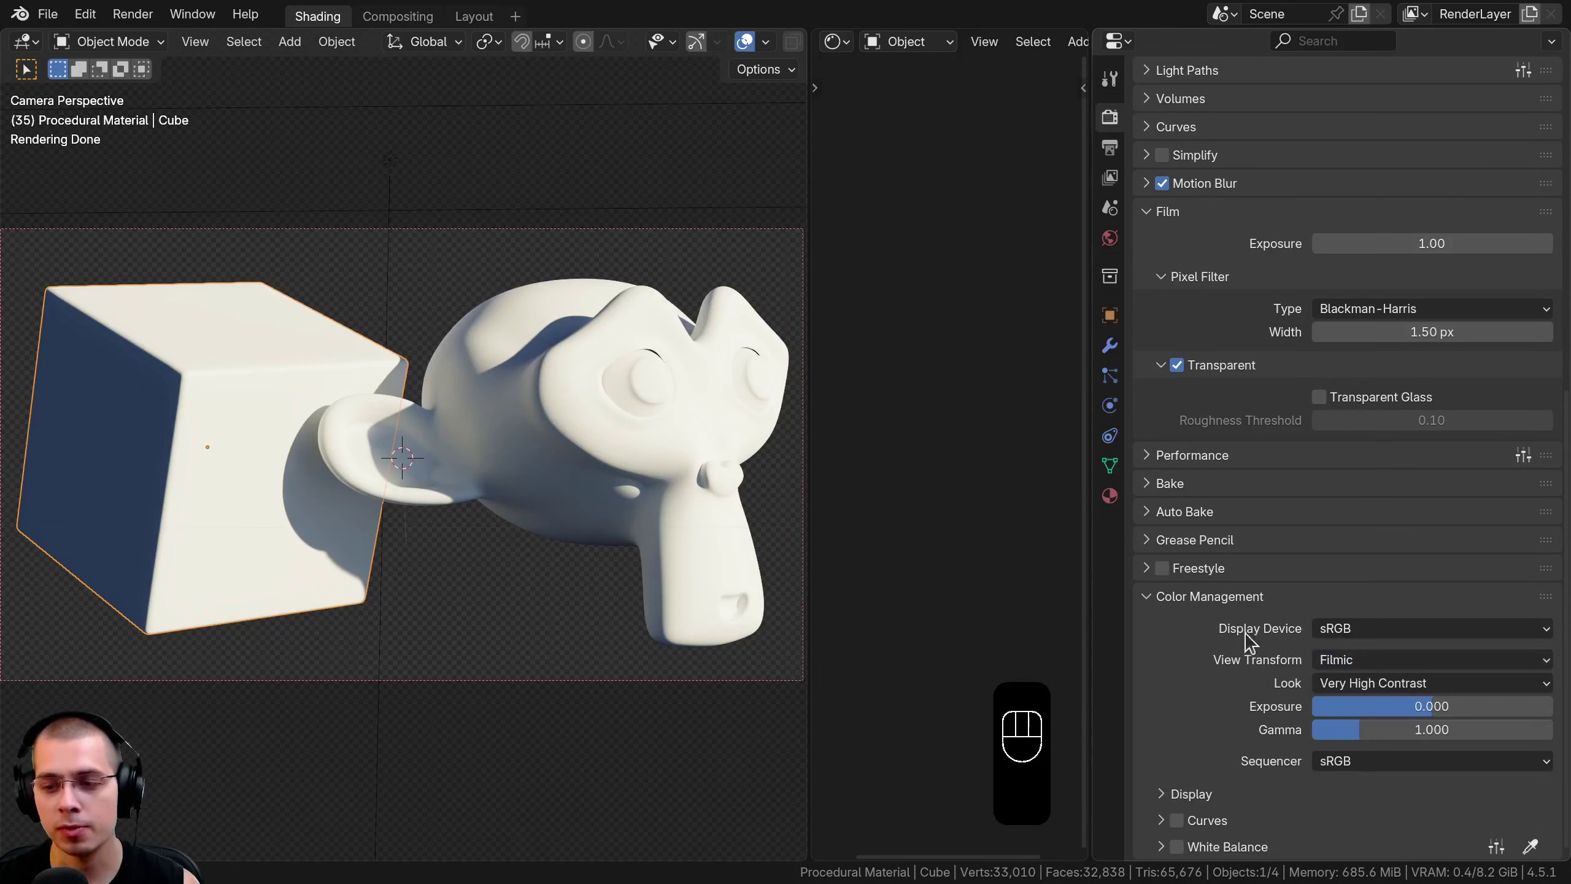
pyautogui.click(1360, 682)
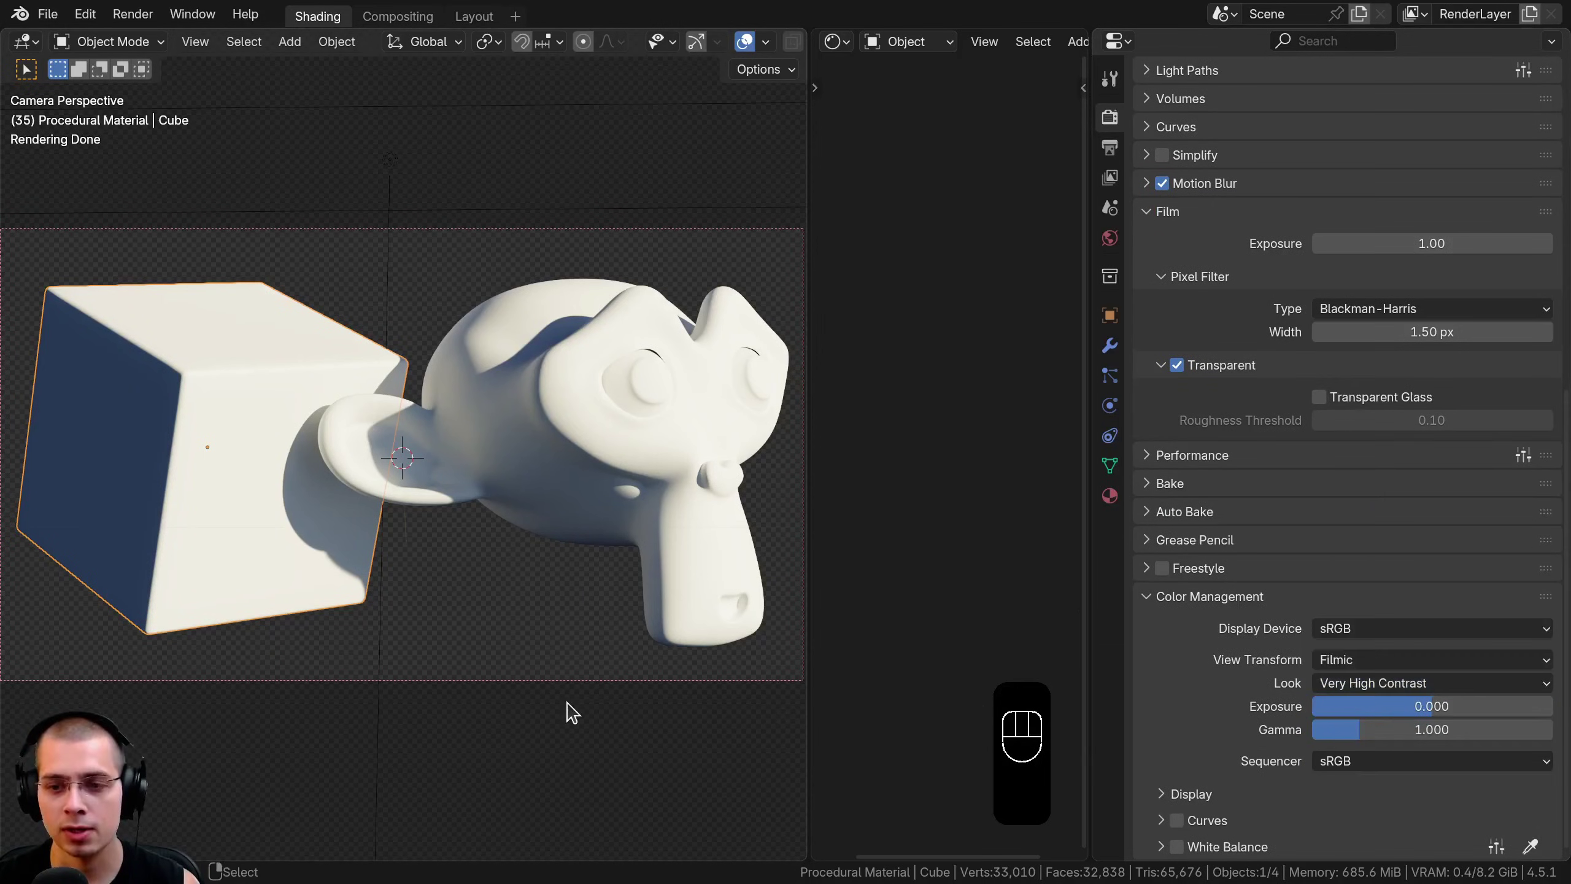
# Narrow the properties editor and the 3D viewport to give the shader node editor most of the workspace
pyautogui.moveTo(1091, 289); pyautogui.dragTo(1559, 289)
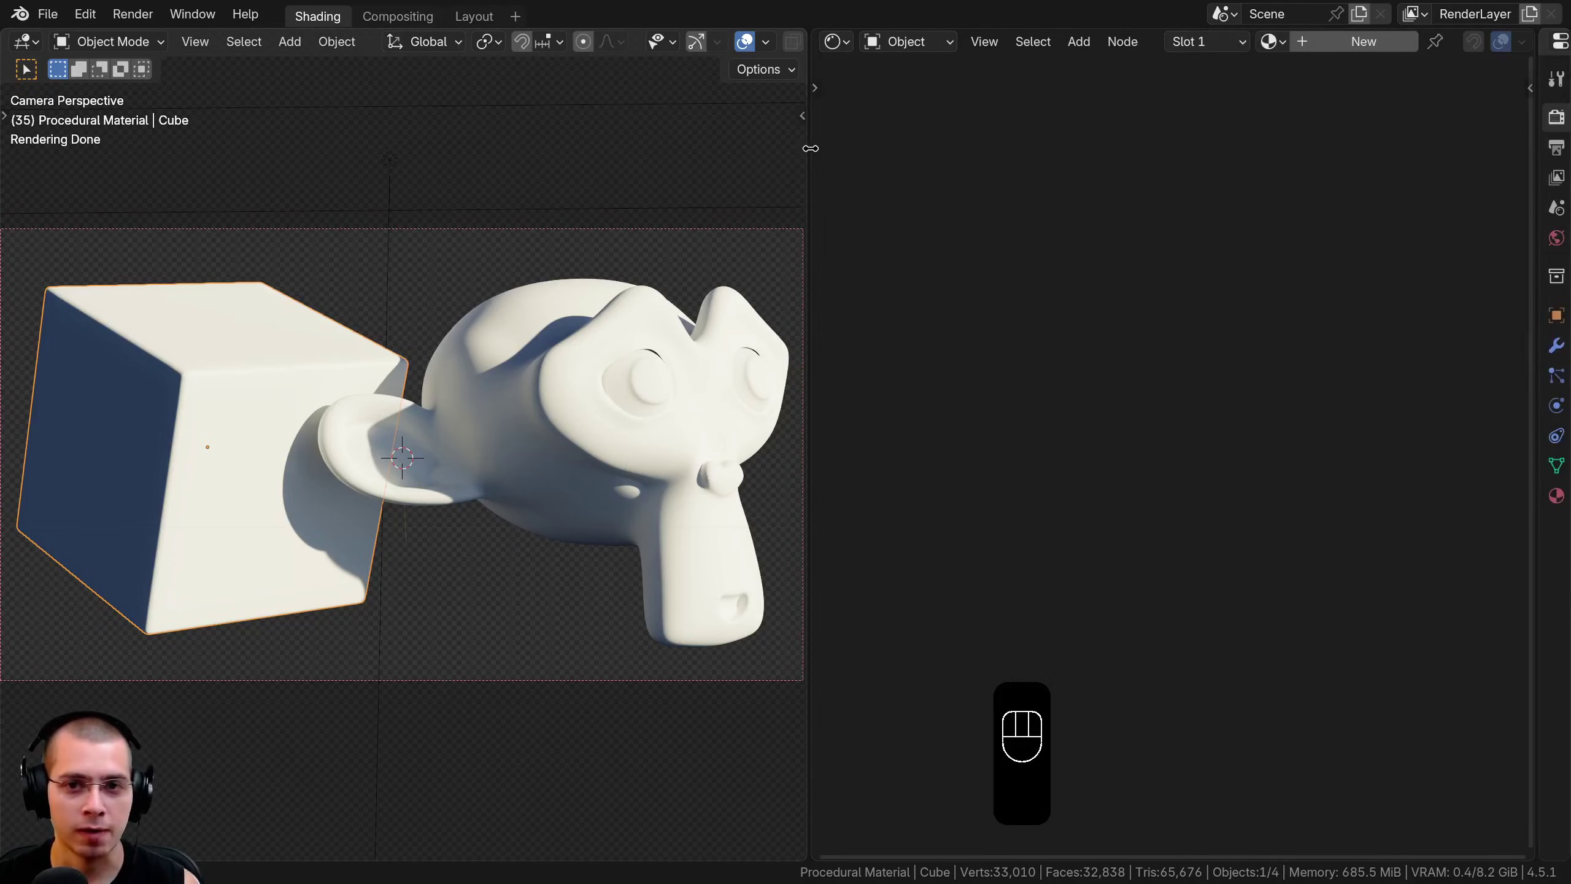
pyautogui.moveTo(810, 148); pyautogui.dragTo(372, 154)
pyautogui.press('z')
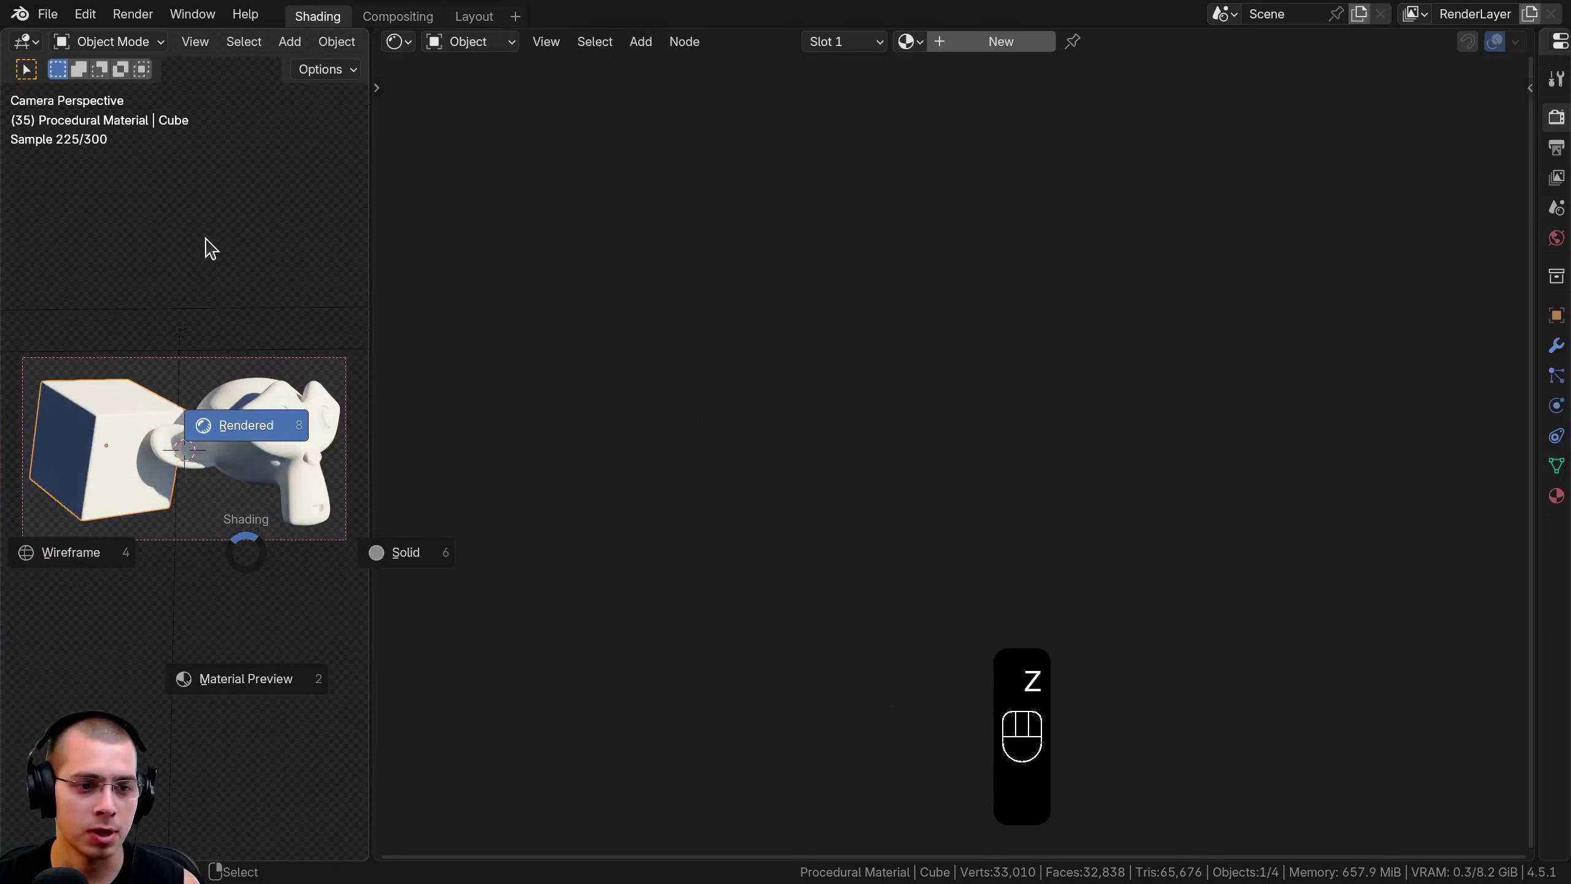
pyautogui.keyDown('shift'); pyautogui.moveTo(227, 483); pyautogui.dragTo(184, 467, button='middle'); pyautogui.keyUp('shift')
pyautogui.scroll(2, 184, 461)
# Select only the monkey head and give it a new material named Frosted Ice
pyautogui.press('a')
pyautogui.rightClick(207, 344)
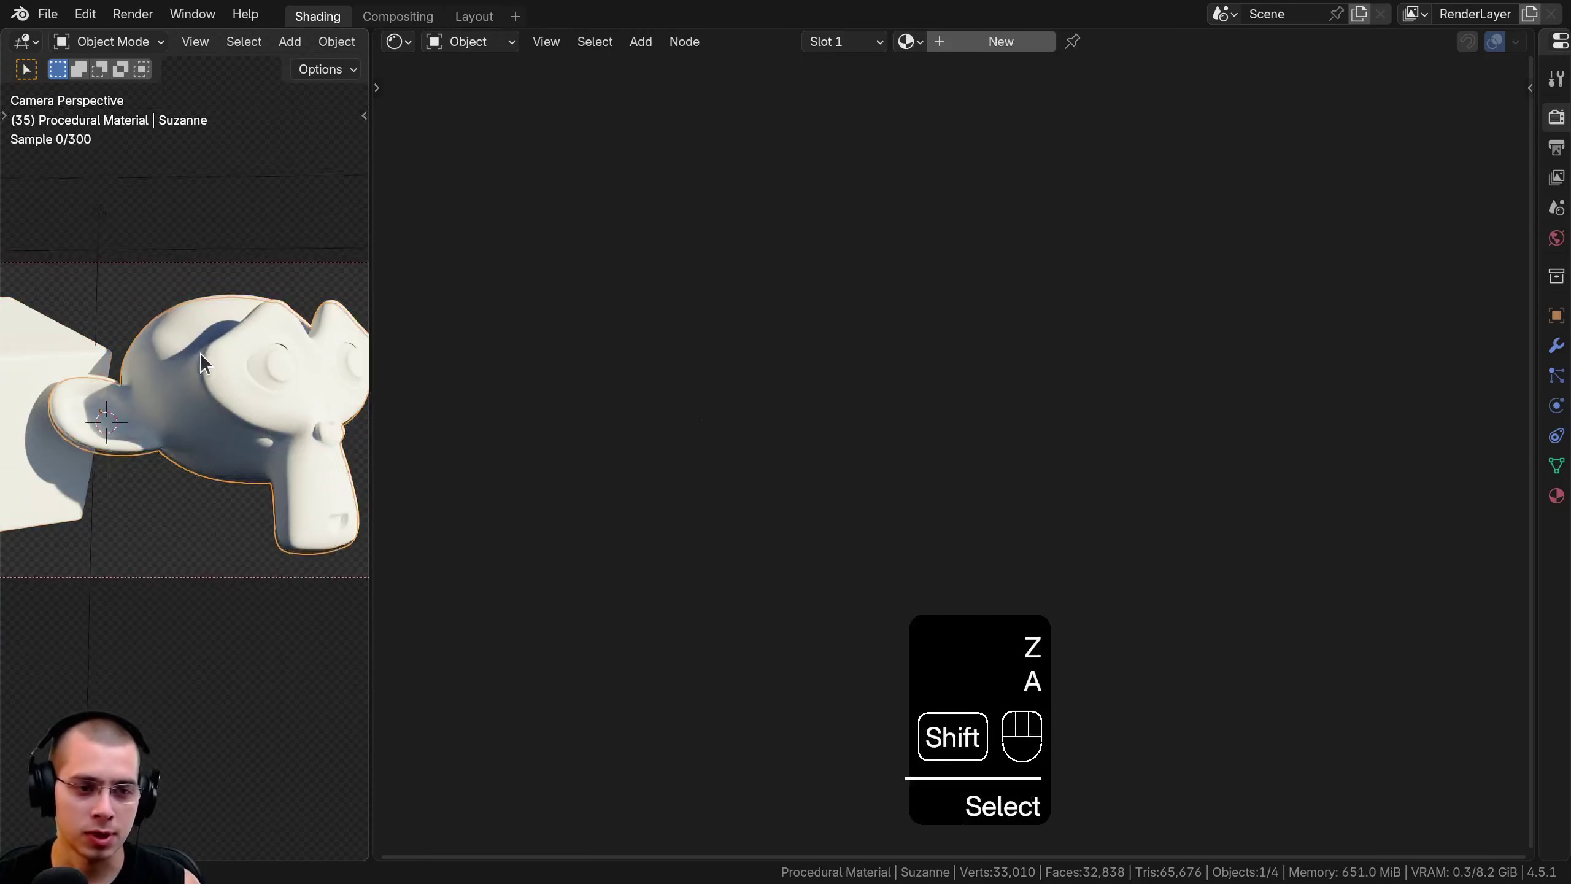
pyautogui.press('a')
pyautogui.press('a')
pyautogui.scroll(1, 211, 340)
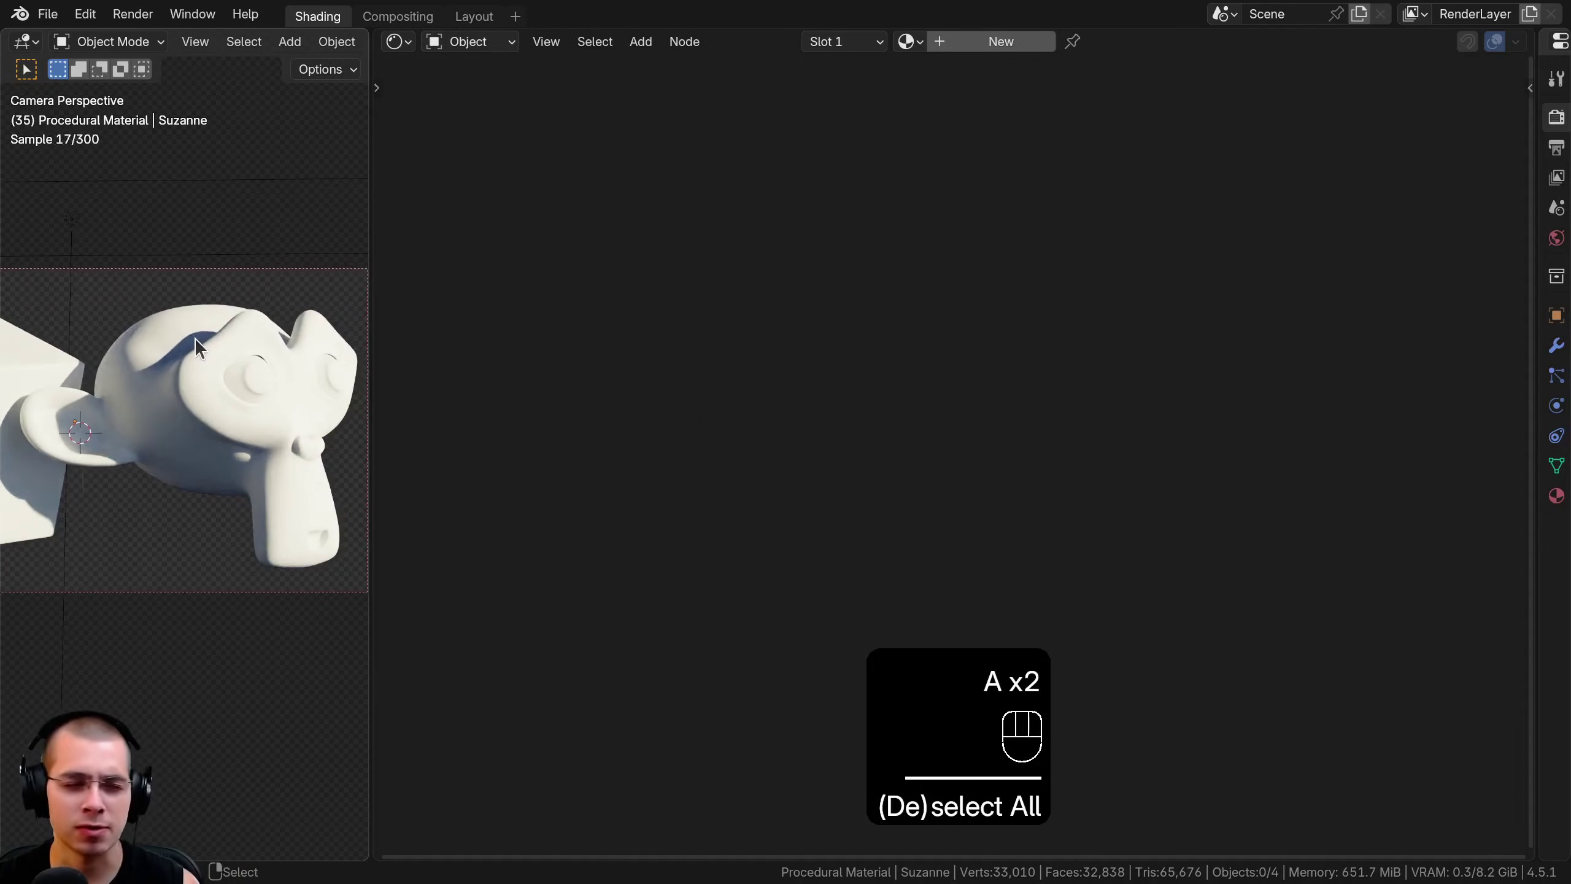
pyautogui.click(194, 338)
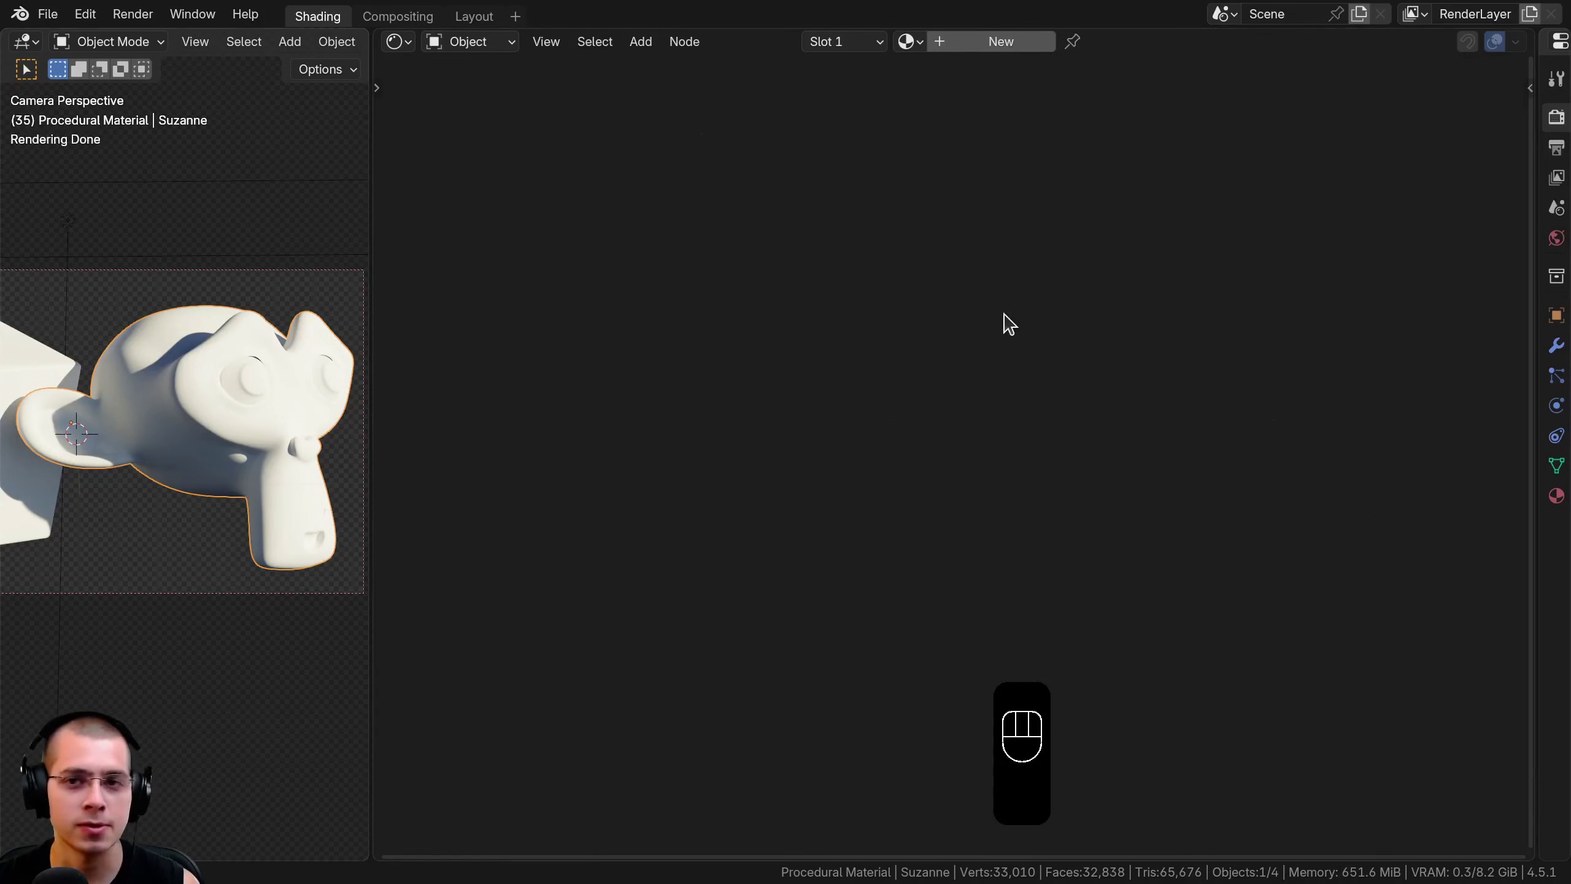
pyautogui.click(1003, 42)
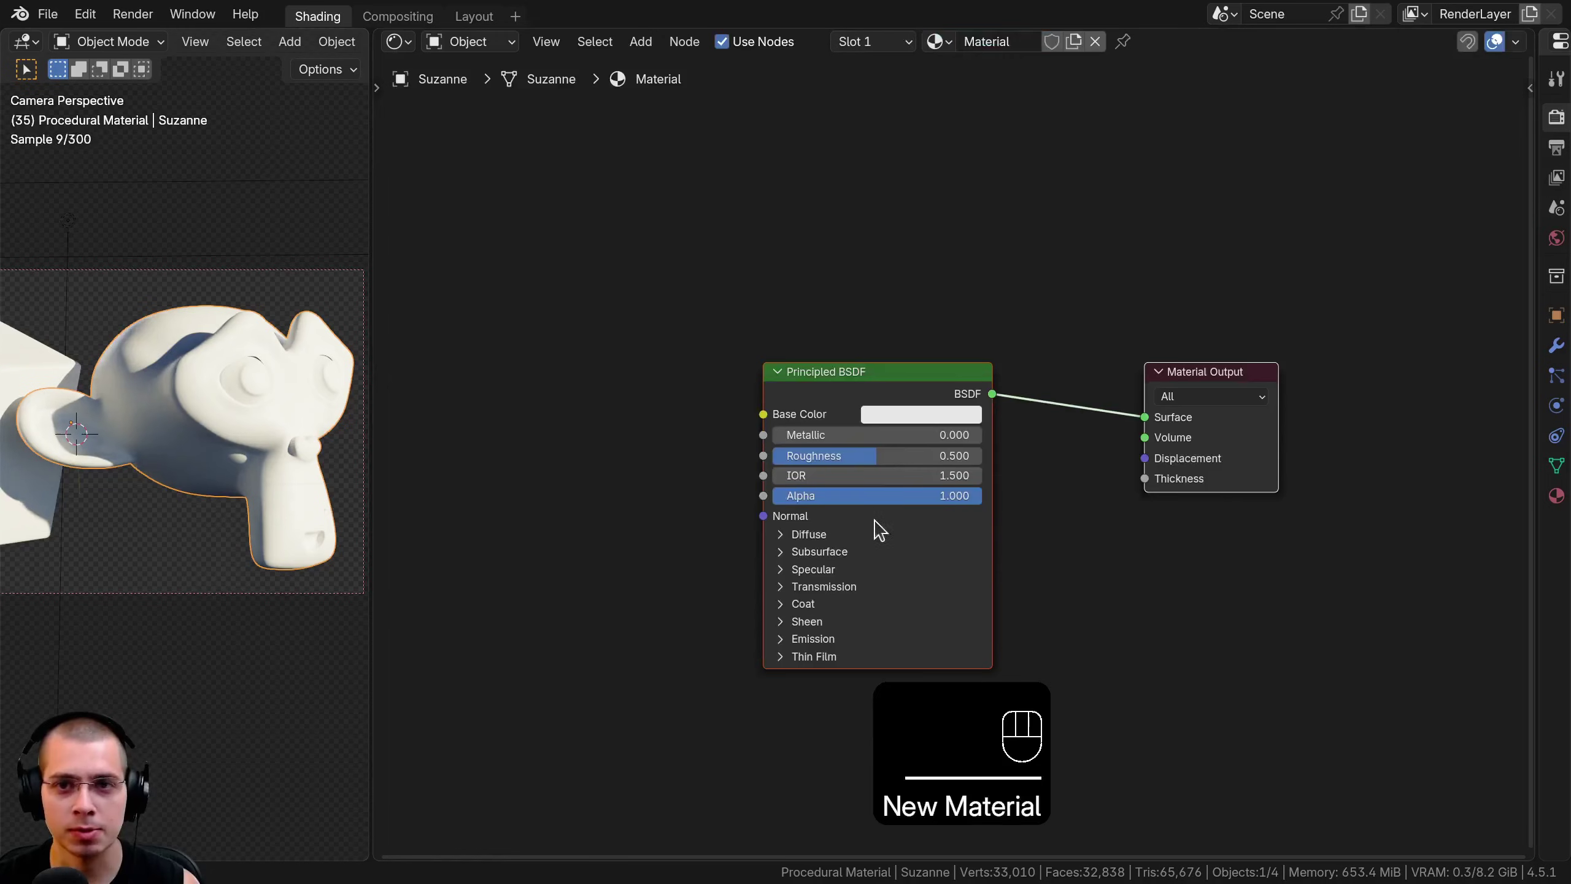
pyautogui.doubleClick(986, 44)
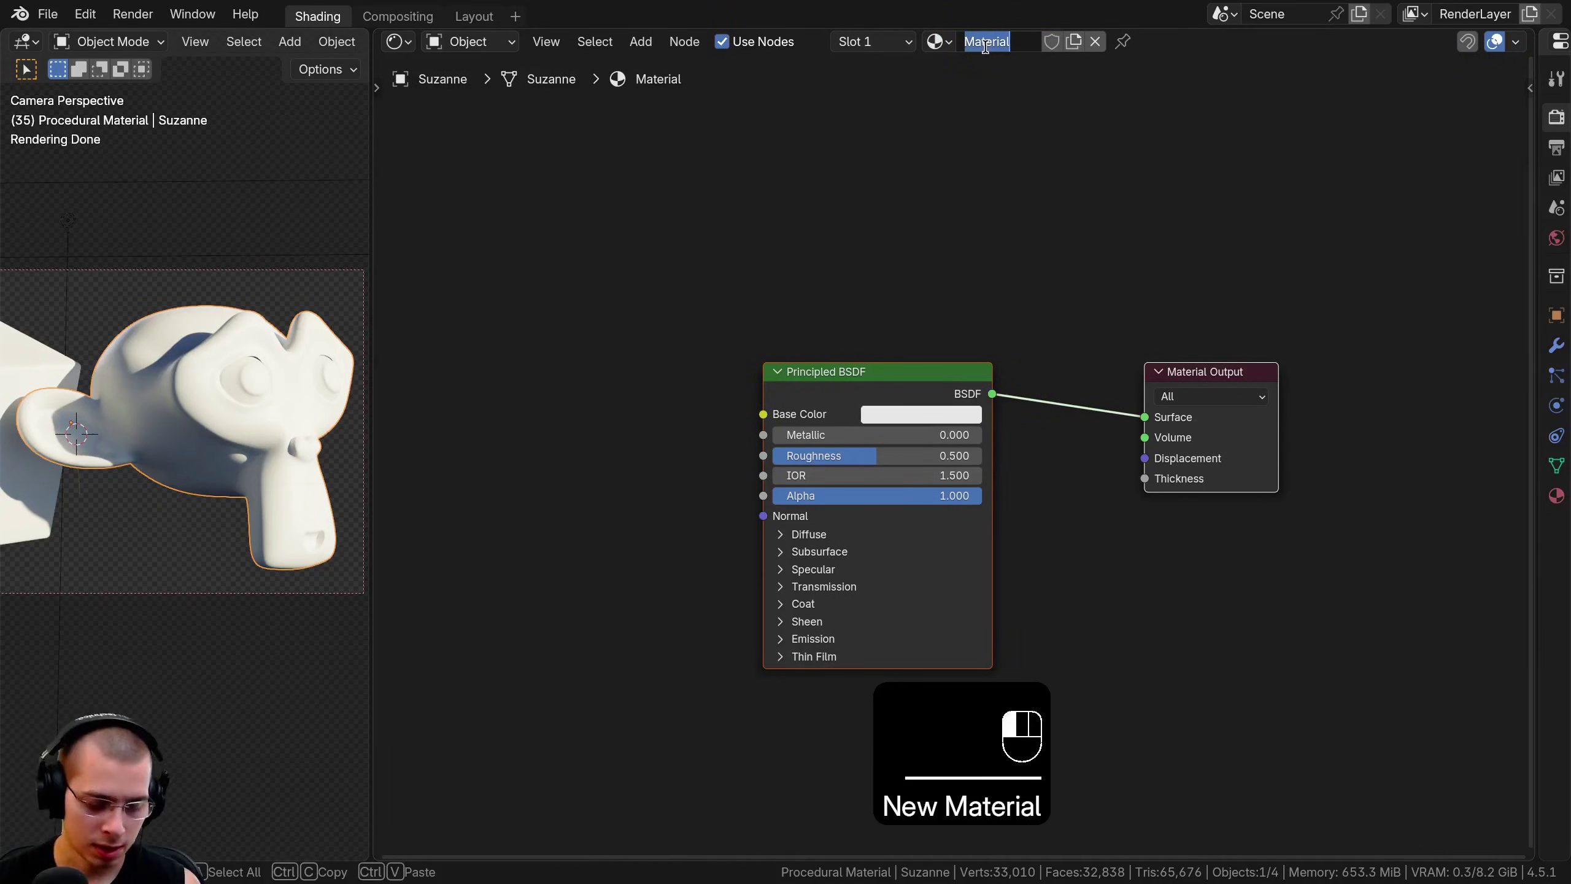
pyautogui.write('Frsotd')
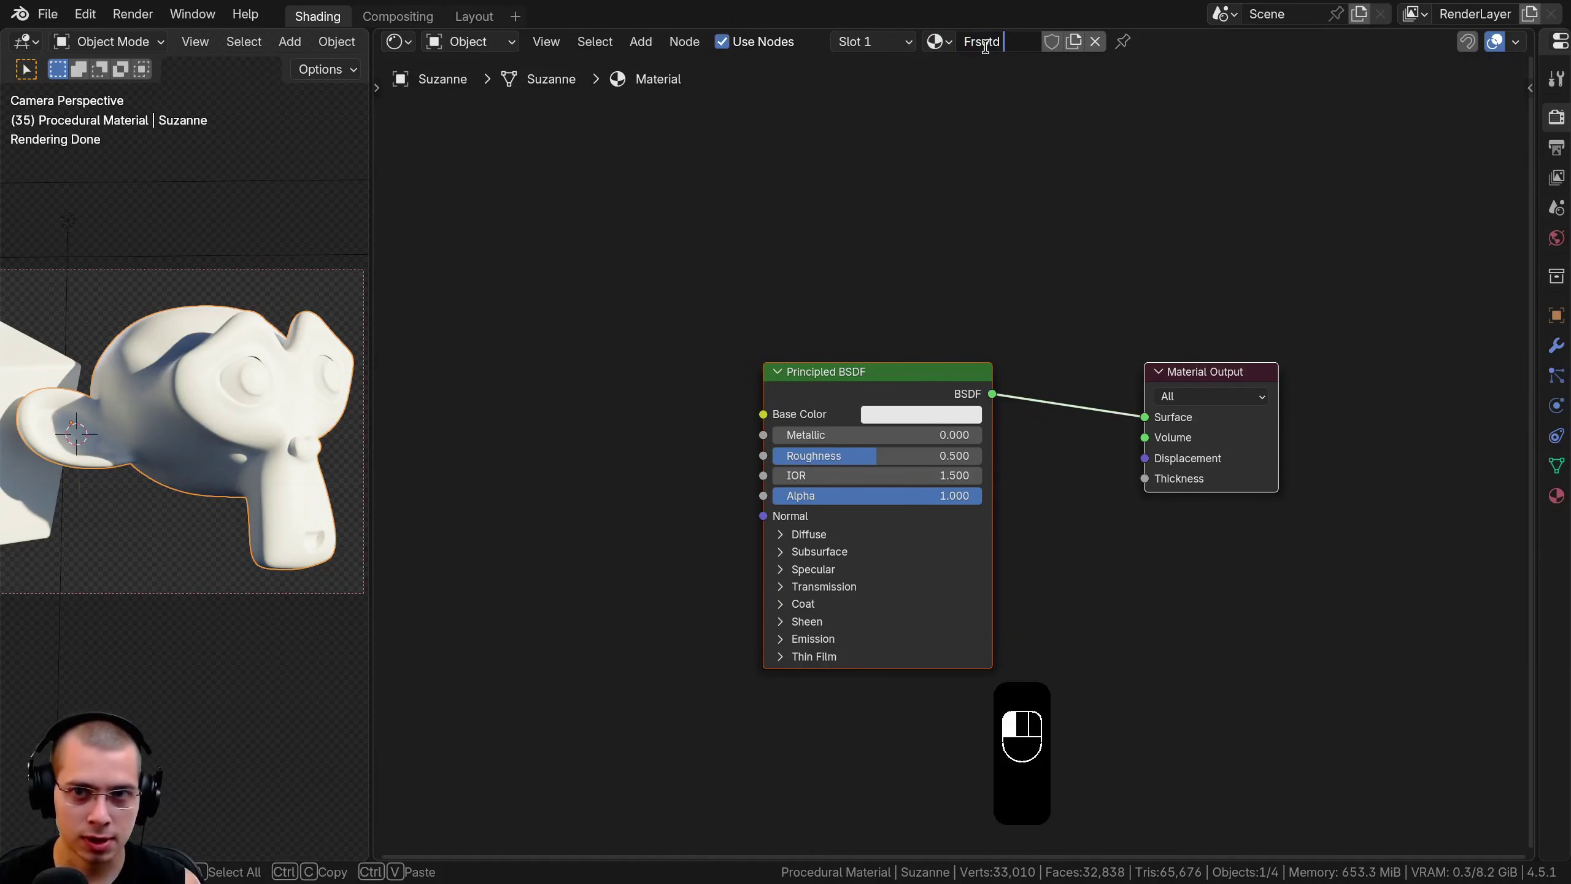
pyautogui.hotkey('ctrl', 'a')
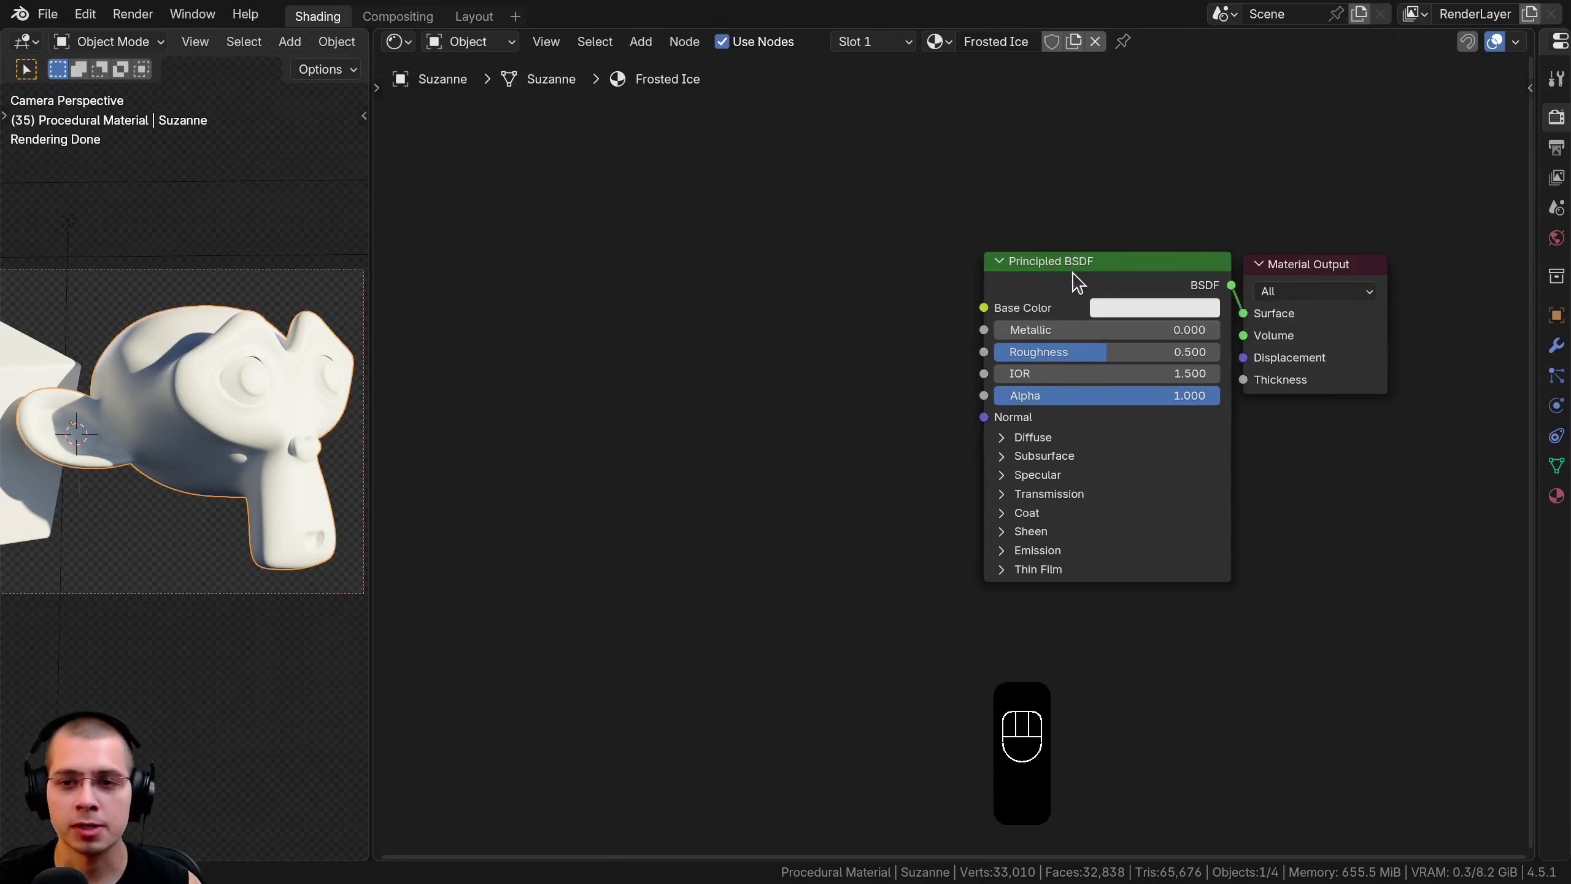
# Space the Principled BSDF away from the Material Output and set its base color to the pale blue #D4EDFFFF
pyautogui.moveTo(1077, 282); pyautogui.dragTo(842, 306)
pyautogui.scroll(1, 750, 414)
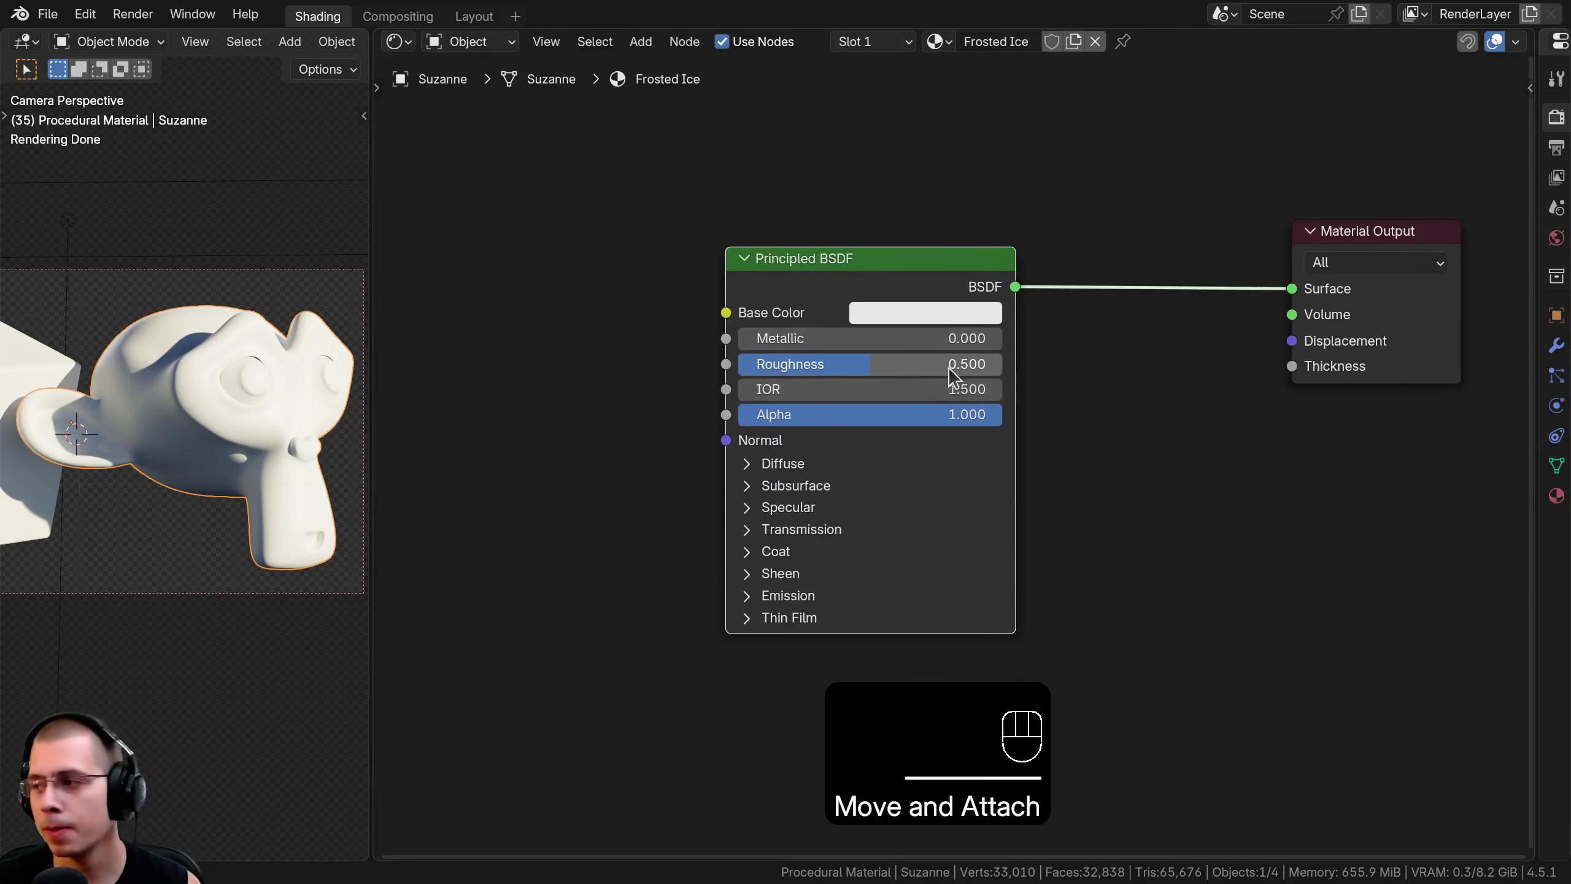
pyautogui.scroll(1, 948, 367)
pyautogui.hotkey('ctrl', 'v')
pyautogui.click(906, 285)
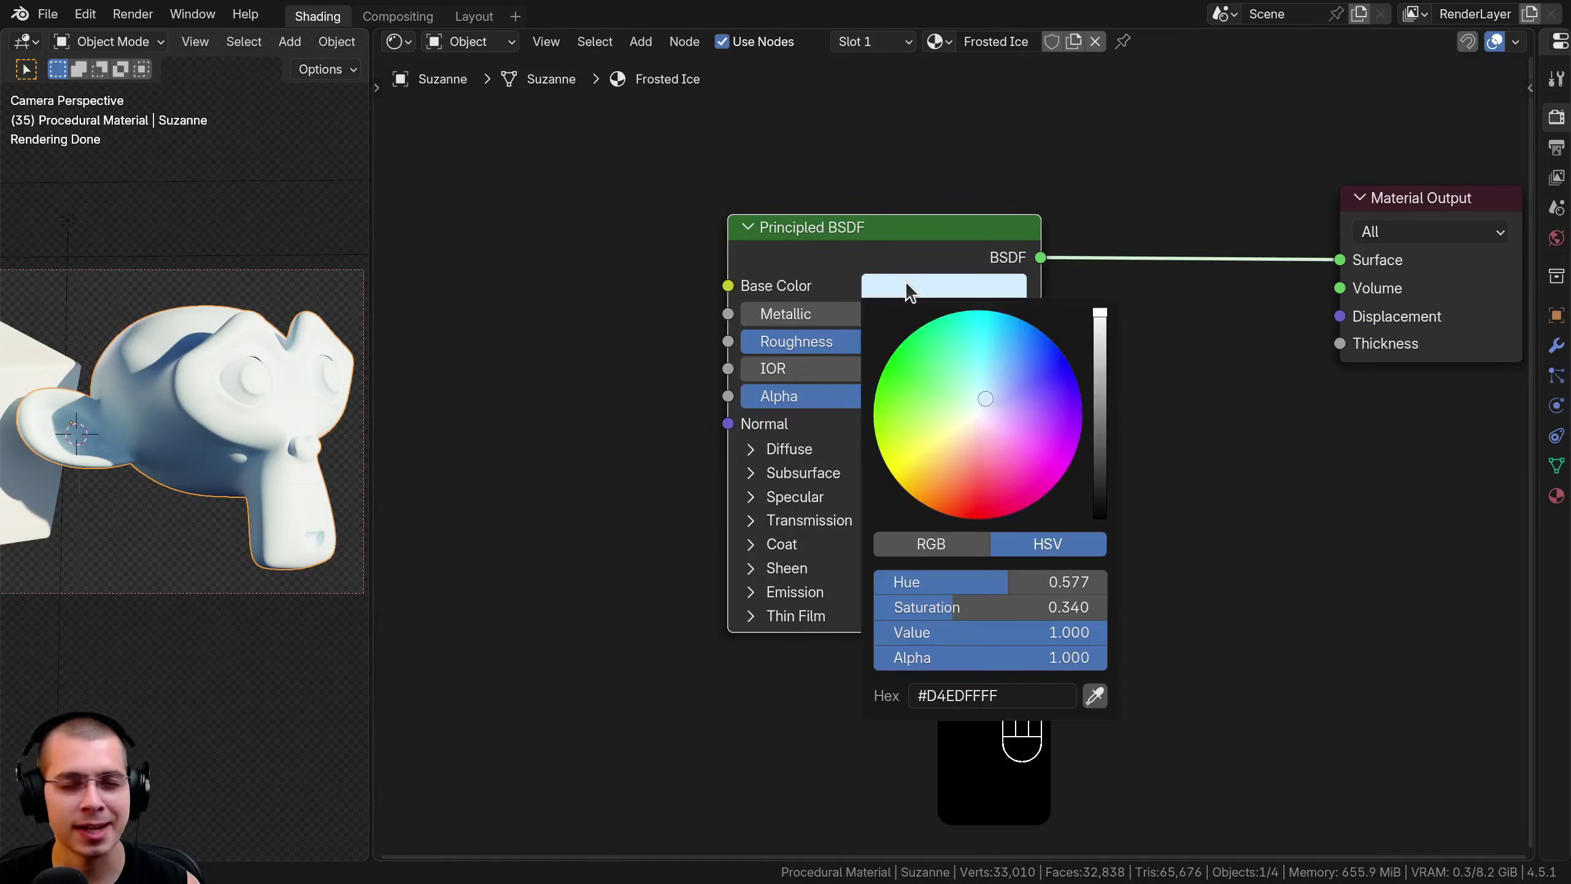
pyautogui.click(935, 545)
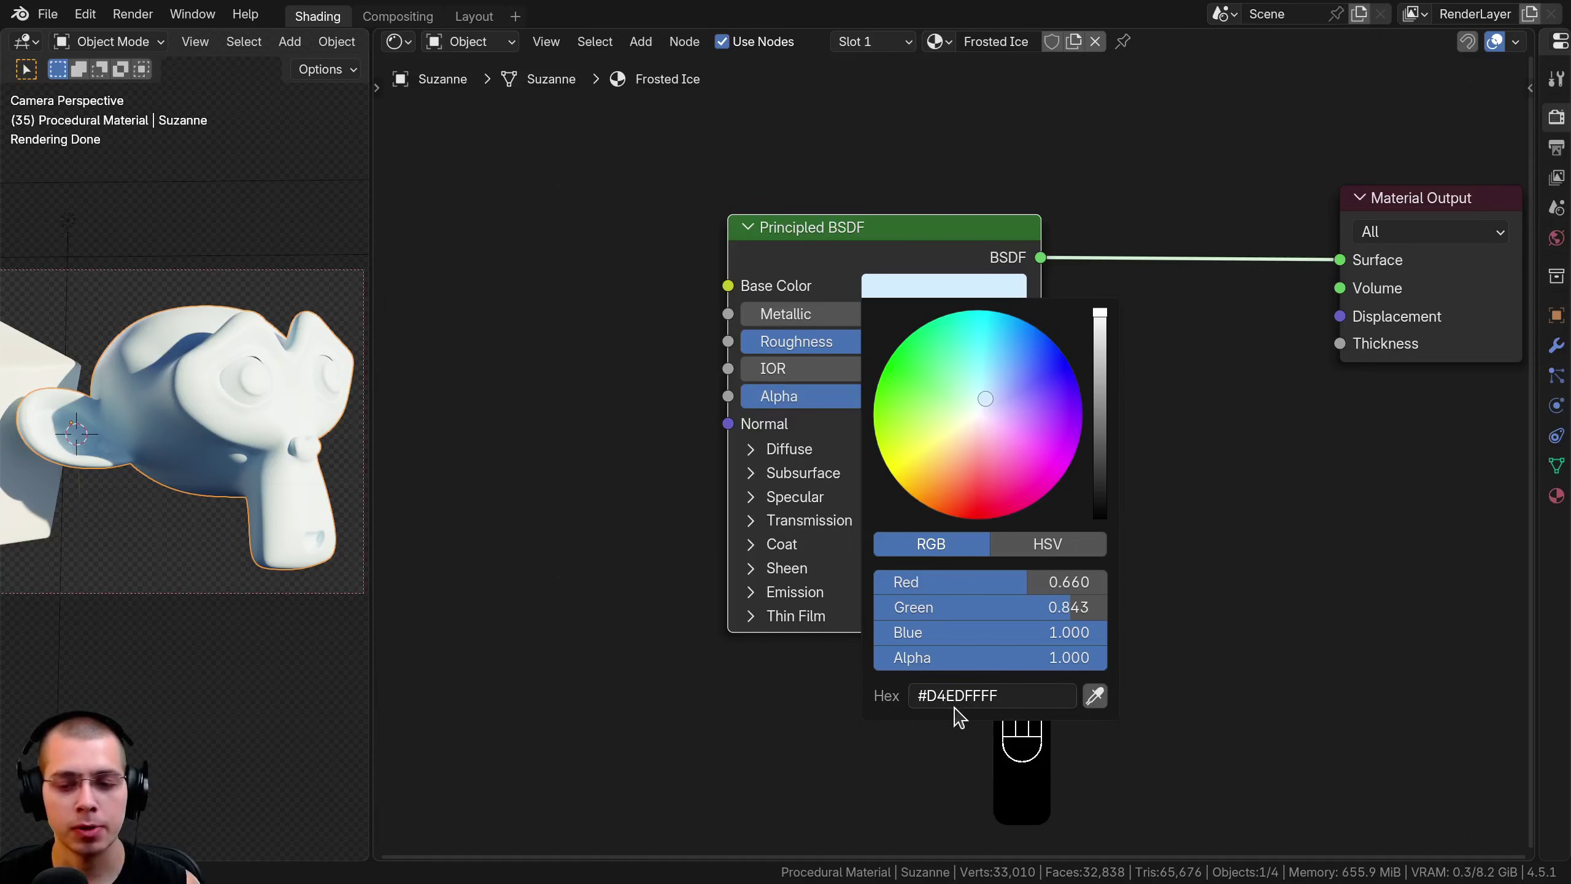
# Set the Principled BSDF's roughness to 1.0 and its transmission weight to 1.0, with a wider viewport for the preview
pyautogui.moveTo(870, 347); pyautogui.dragTo(1030, 350)
pyautogui.moveTo(367, 324); pyautogui.dragTo(549, 324)
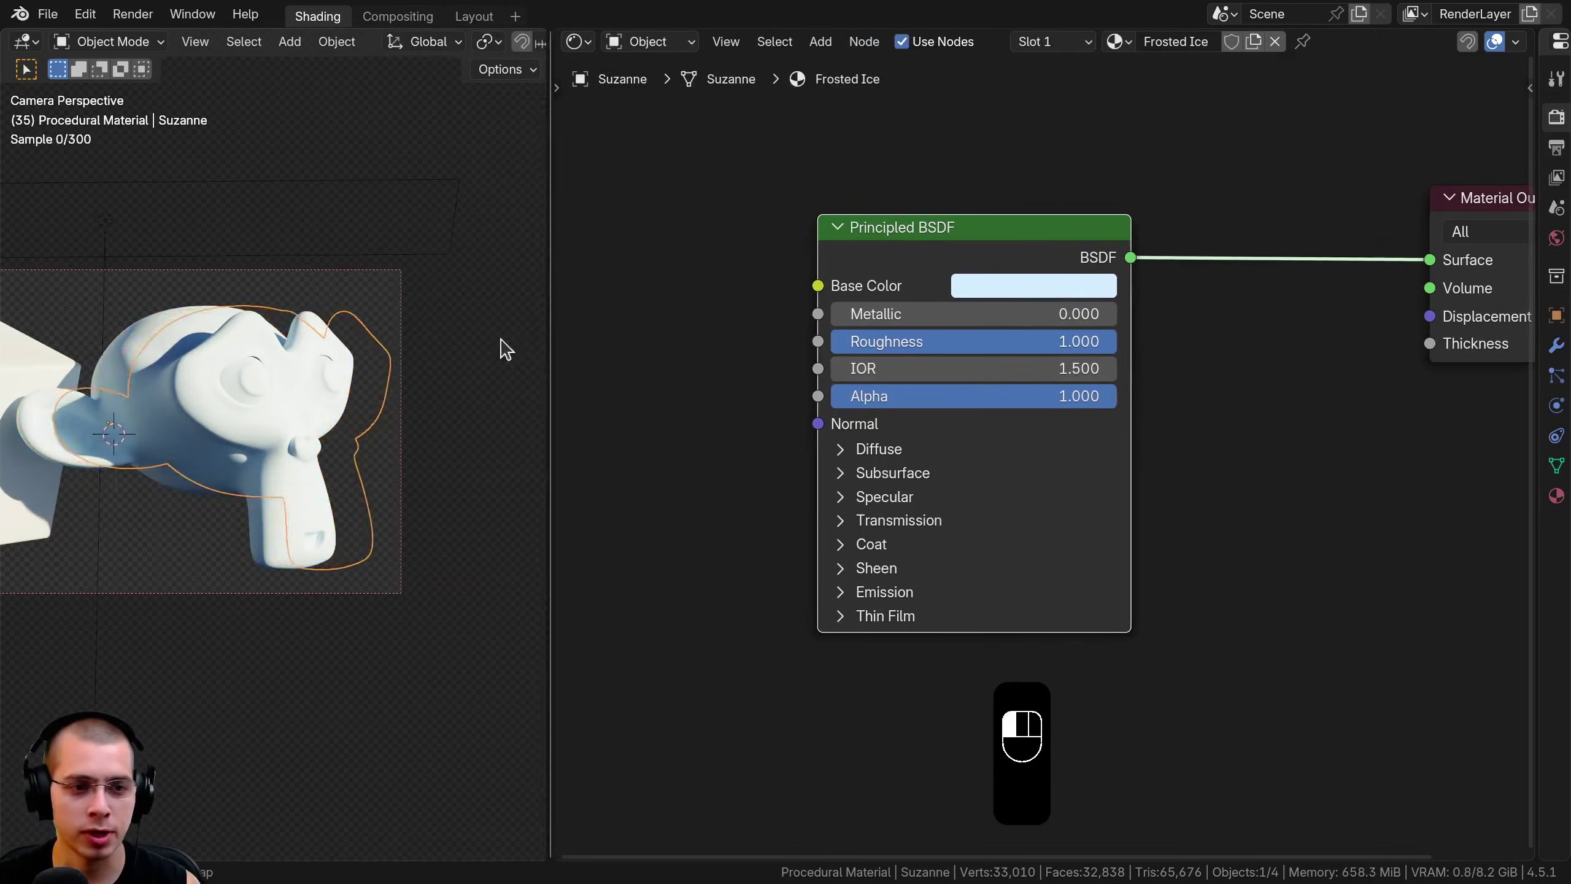
pyautogui.scroll(4, 376, 351)
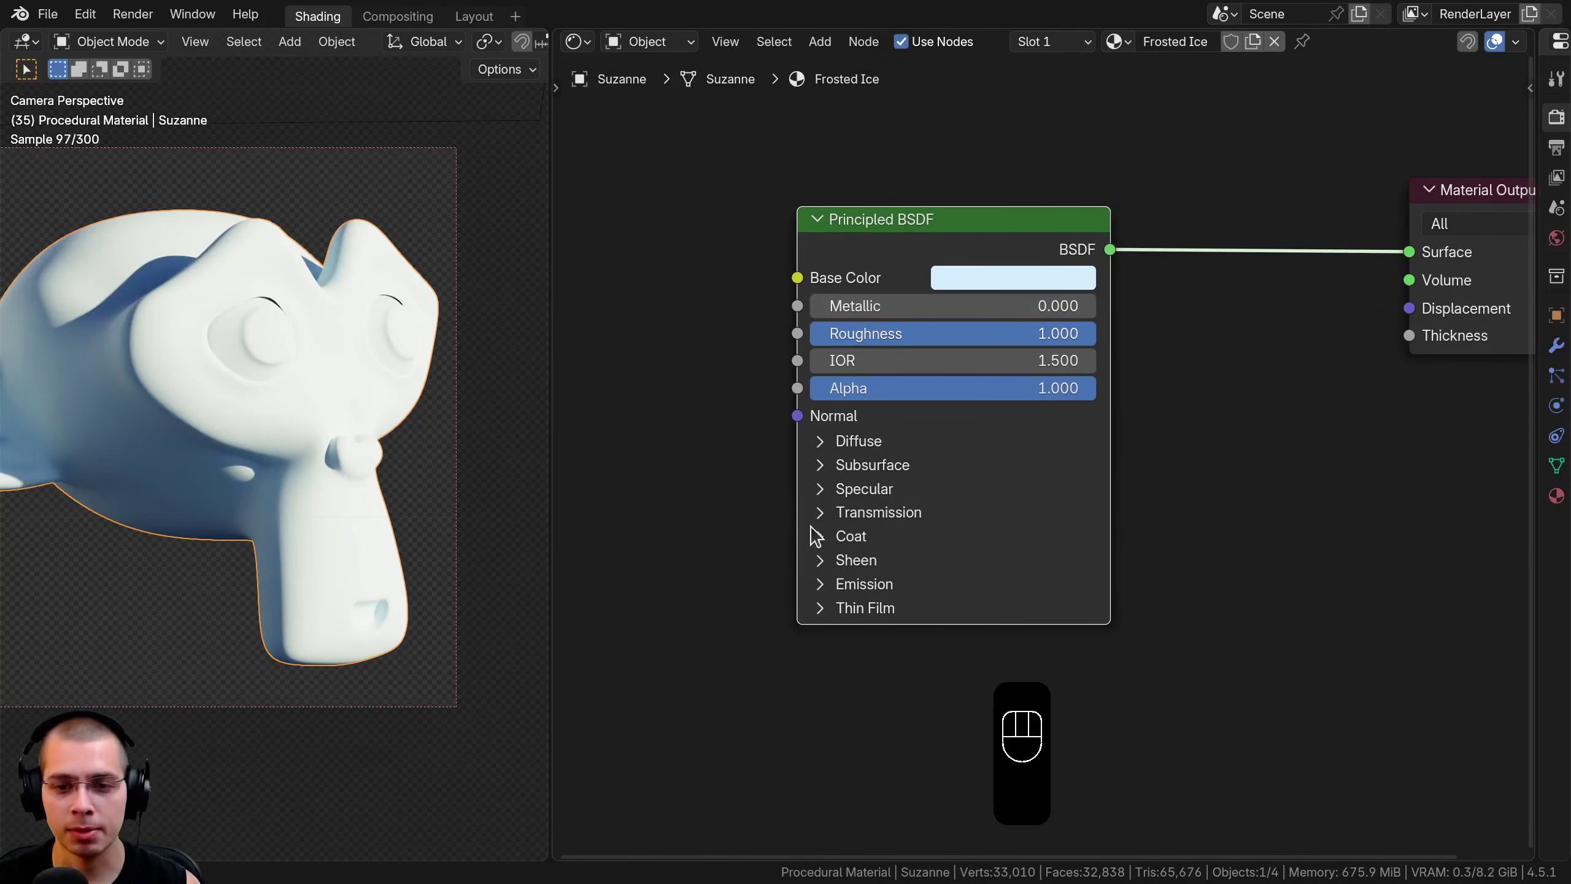
pyautogui.click(820, 513)
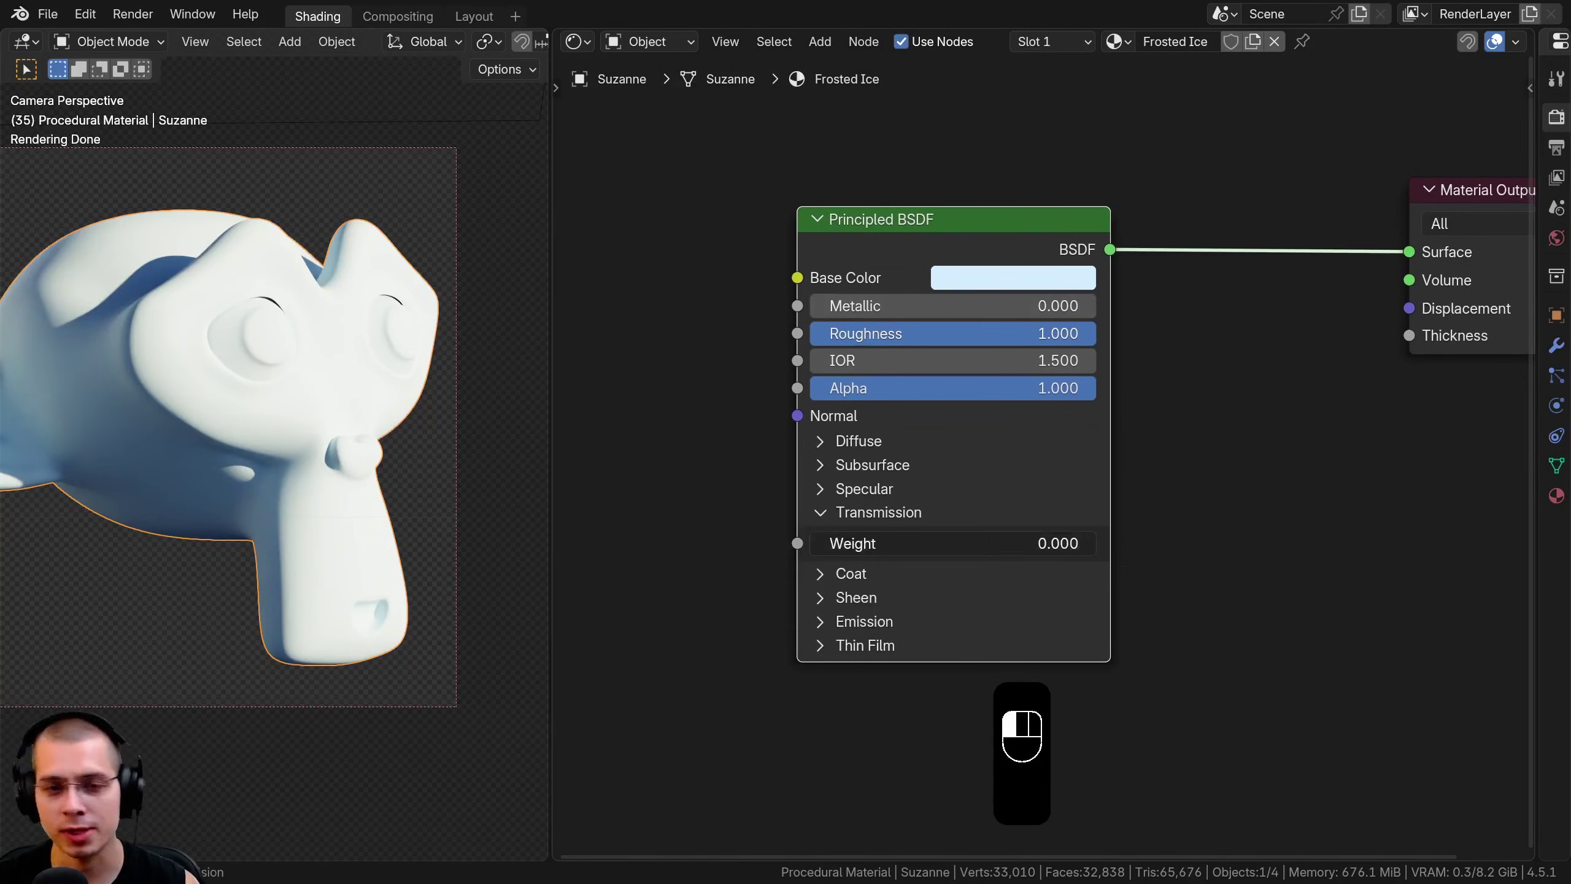
pyautogui.moveTo(872, 544); pyautogui.dragTo(1058, 544)
# Try a lower roughness on the Principled BSDF, then restore it to 1.0 while watching the monkey head
pyautogui.keyDown('shift'); pyautogui.moveTo(278, 381); pyautogui.dragTo(346, 399, button='middle'); pyautogui.keyUp('shift')
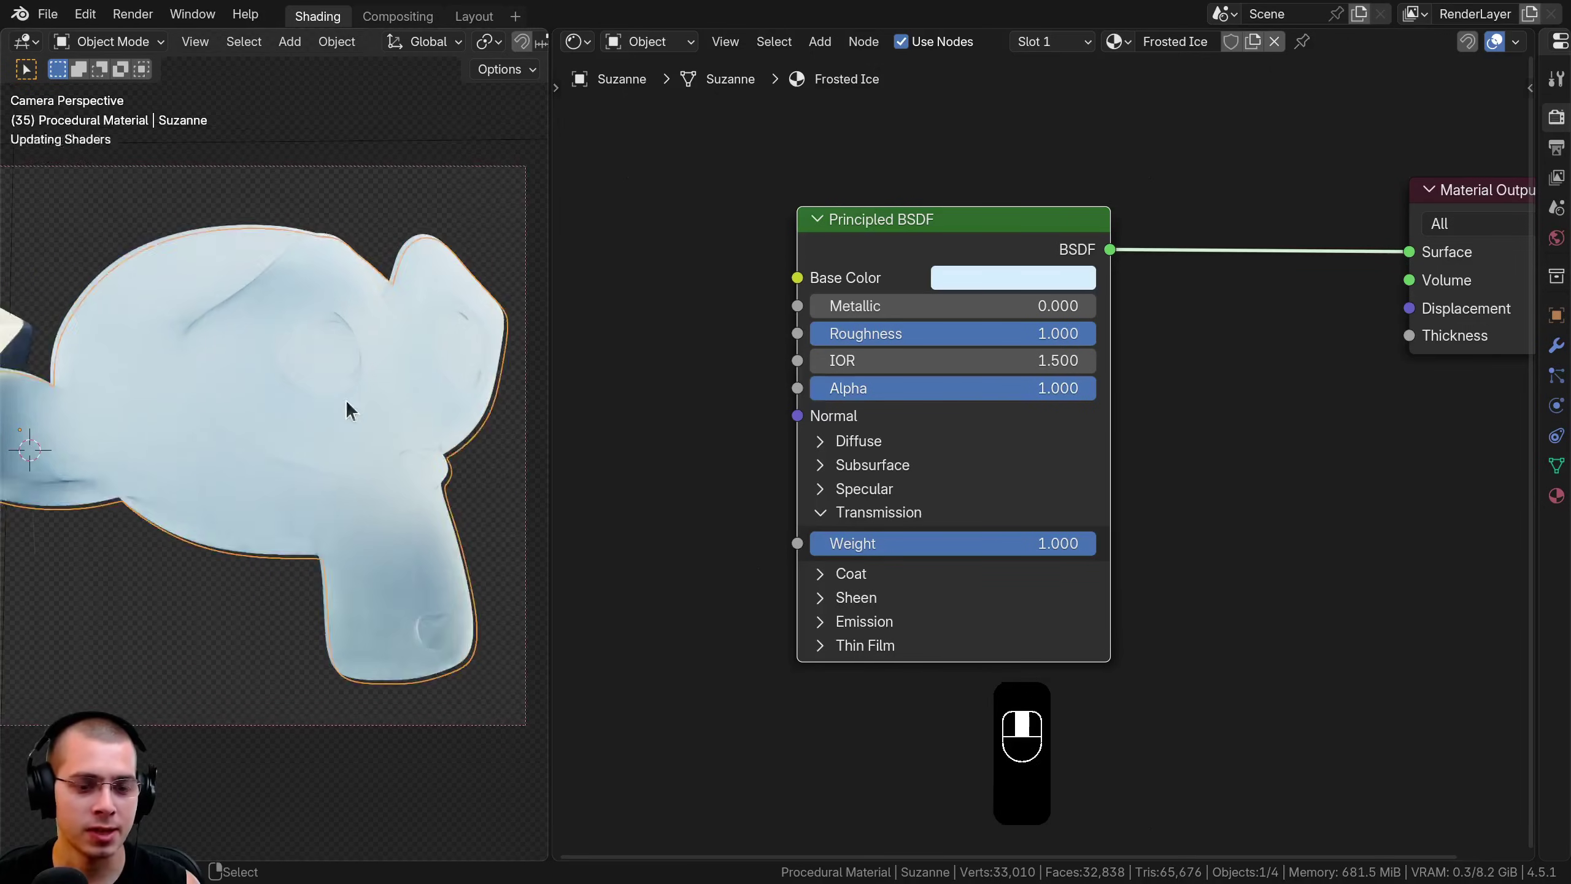
pyautogui.scroll(-3, 328, 284)
pyautogui.scroll(3, 303, 291)
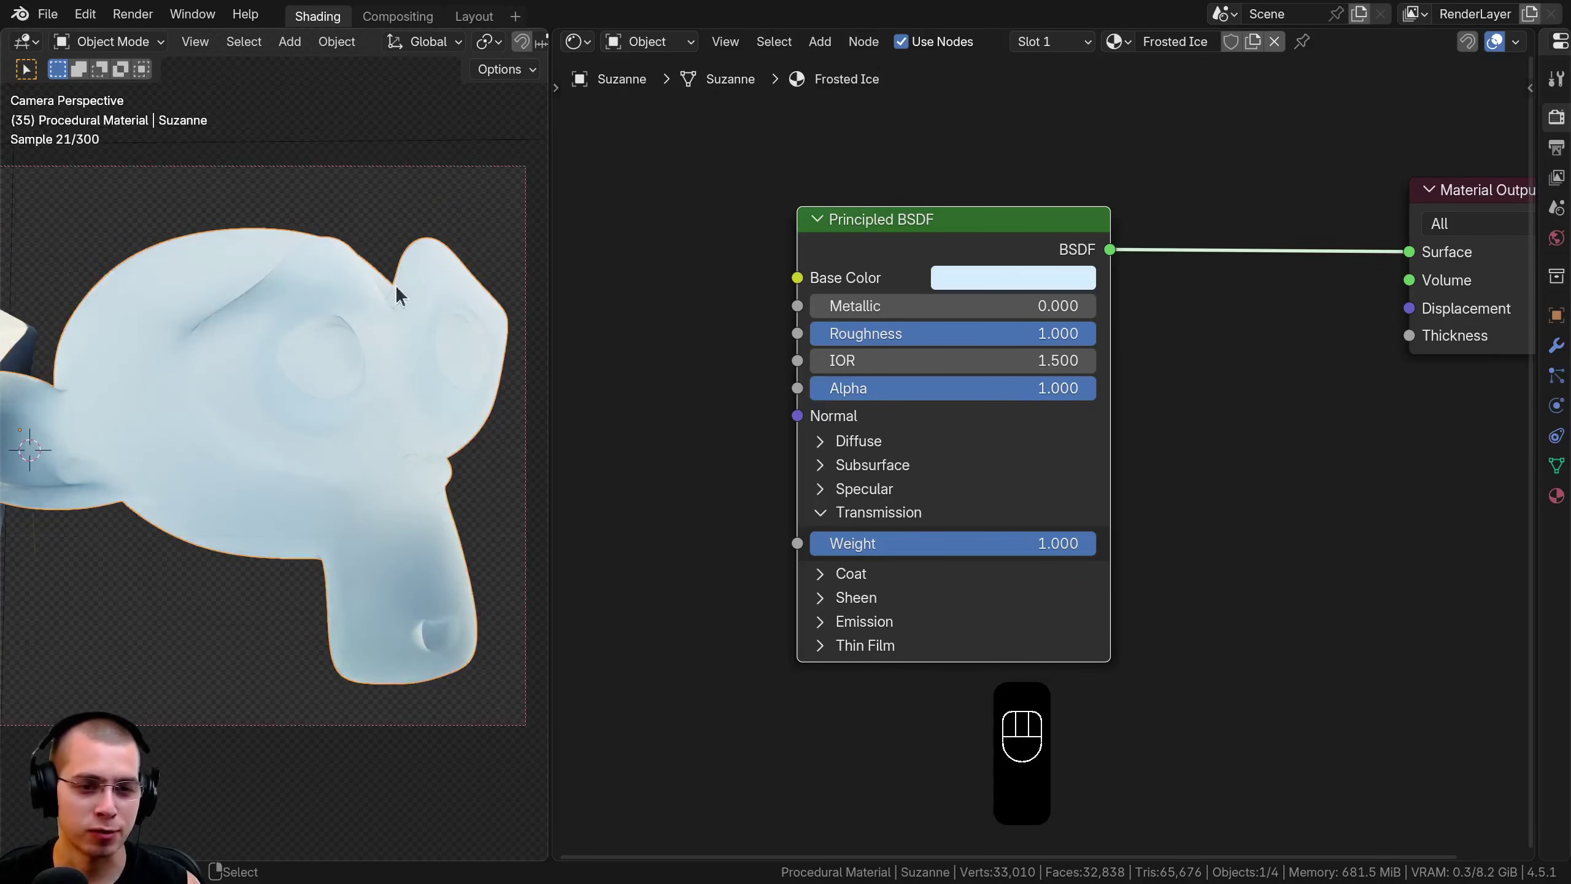
pyautogui.moveTo(939, 341); pyautogui.dragTo(682, 341)
pyautogui.moveTo(840, 341); pyautogui.dragTo(1103, 340)
pyautogui.keyDown('shift'); pyautogui.moveTo(338, 314); pyautogui.dragTo(346, 337, button='middle'); pyautogui.keyUp('shift')
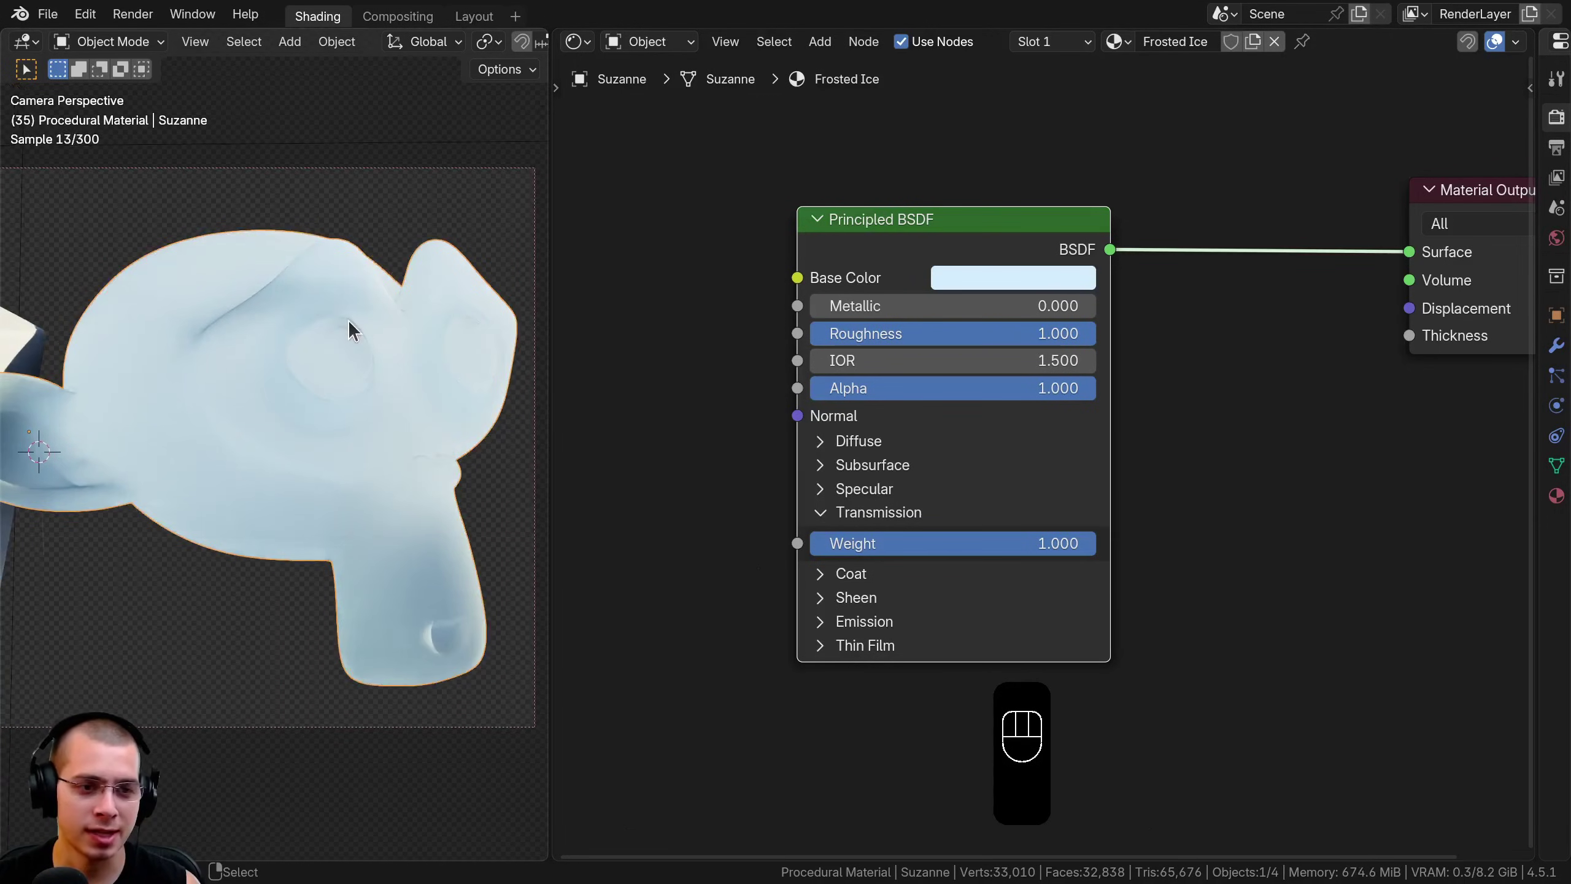
# Duplicate the Principled BSDF and place the copy directly below the original
pyautogui.press('a')
pyautogui.click(1055, 291)
pyautogui.scroll(-4, 1039, 272)
pyautogui.moveTo(1003, 232); pyautogui.dragTo(1014, 93, button='middle')
pyautogui.scroll(-3, 1003, 161)
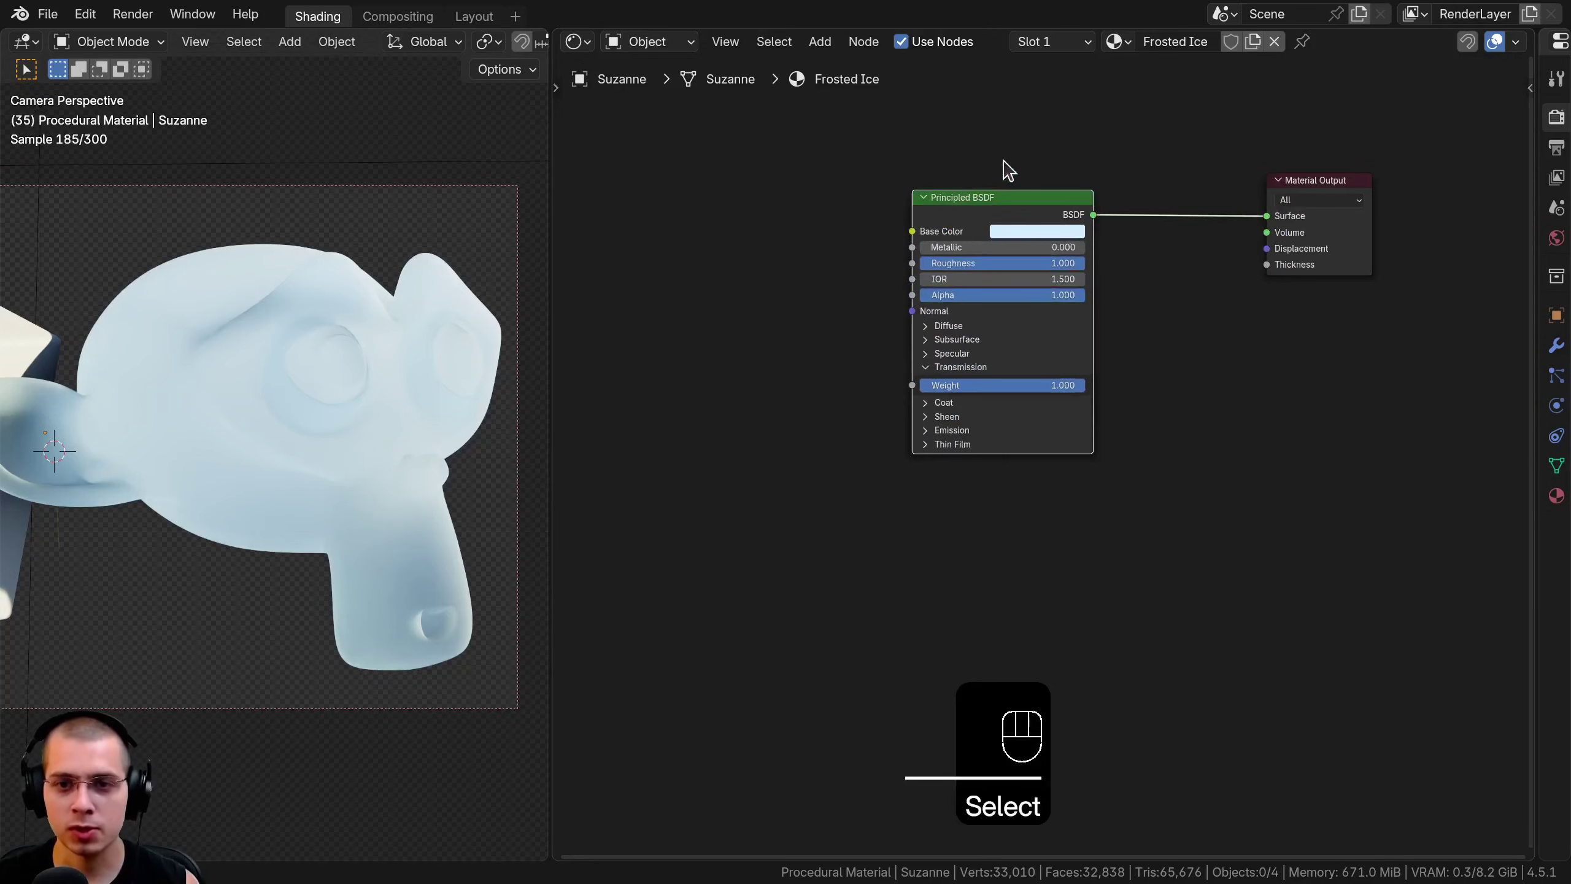
pyautogui.hotkey('shift', 'd')
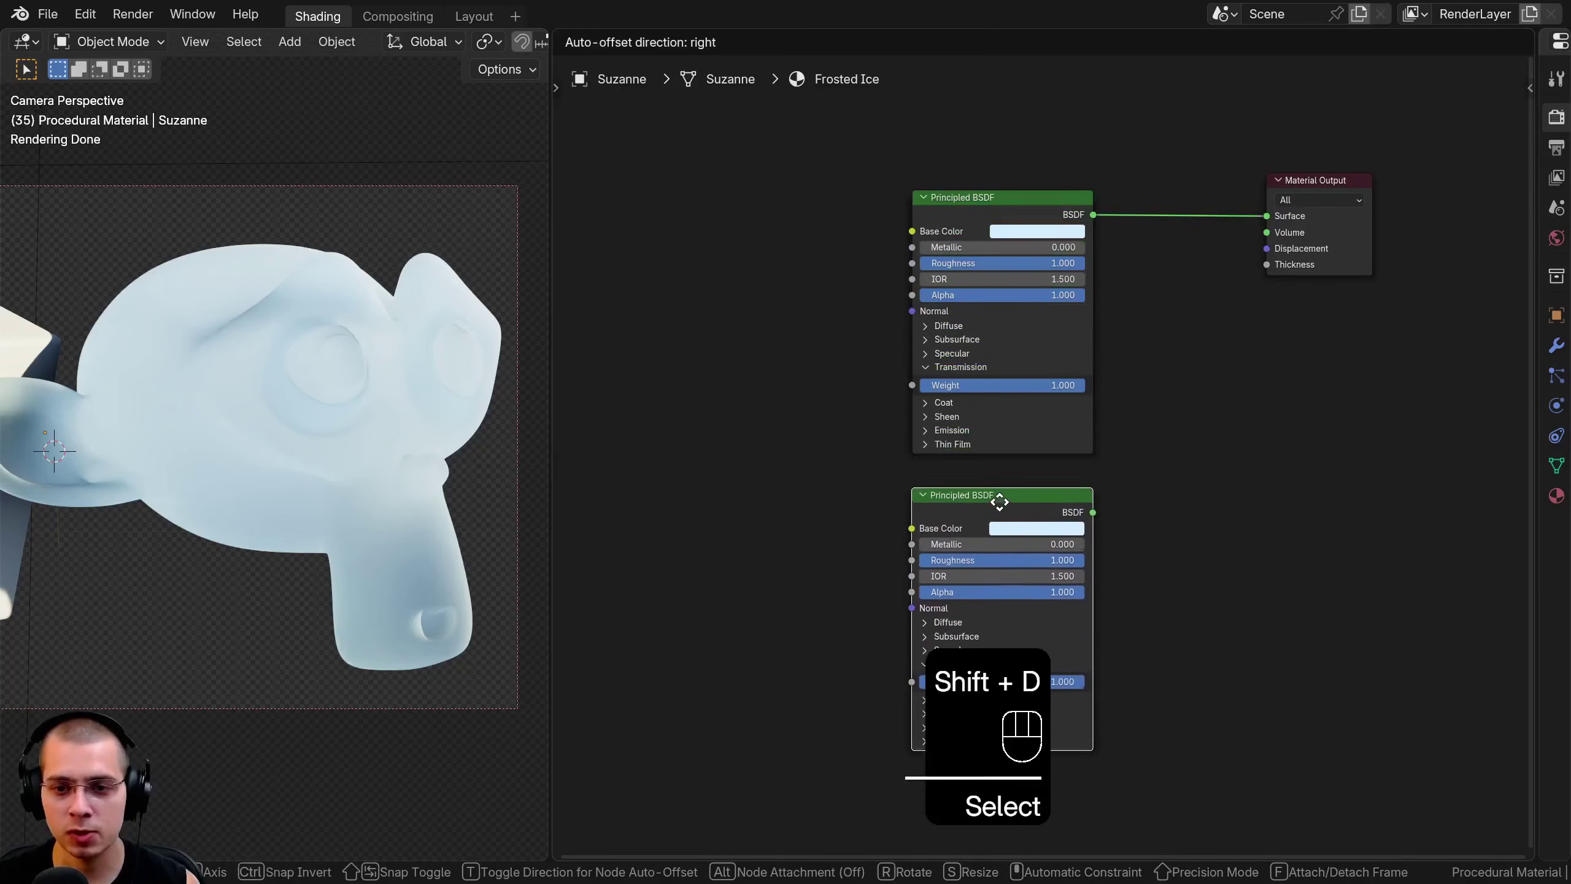
pyautogui.click(997, 482)
pyautogui.press('b')
pyautogui.moveTo(1169, 346); pyautogui.dragTo(959, 574)
pyautogui.press('g')
pyautogui.click(954, 432)
pyautogui.press('a')
# Connect the duplicated Principled BSDF to the Material Output and set its roughness to 0.2
pyautogui.moveTo(967, 359); pyautogui.dragTo(931, 298, button='middle')
pyautogui.scroll(7, 941, 253)
pyautogui.scroll(-1, 927, 235)
pyautogui.moveTo(927, 245); pyautogui.dragTo(927, 276, button='middle')
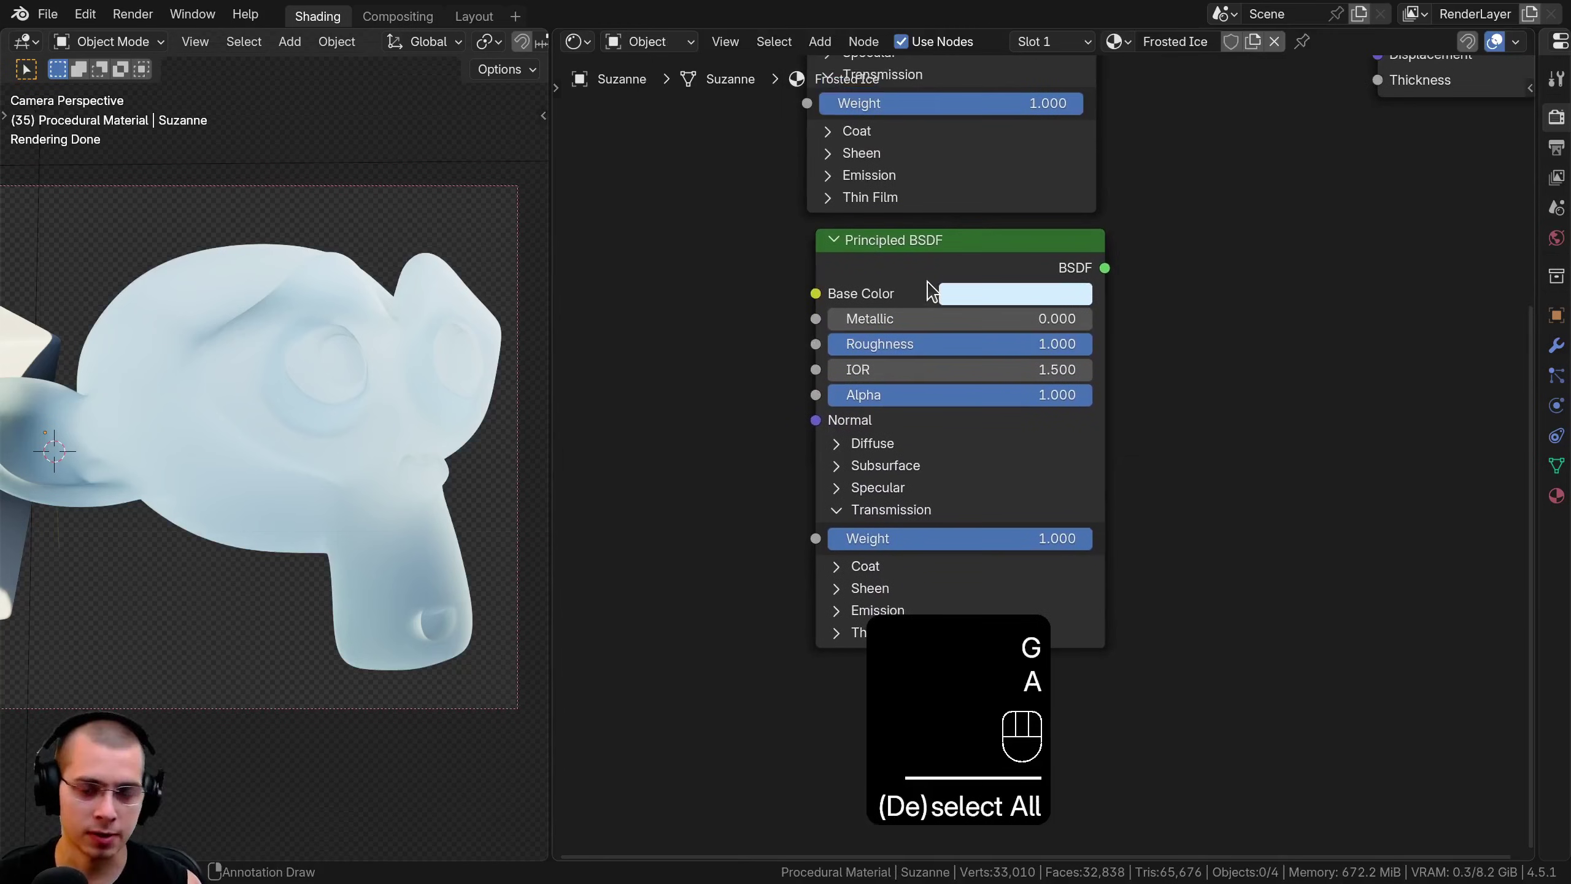
pyautogui.keyDown('ctrl'); pyautogui.keyDown('shift'); pyautogui.click(895, 252); pyautogui.keyUp('shift'); pyautogui.keyUp('ctrl')
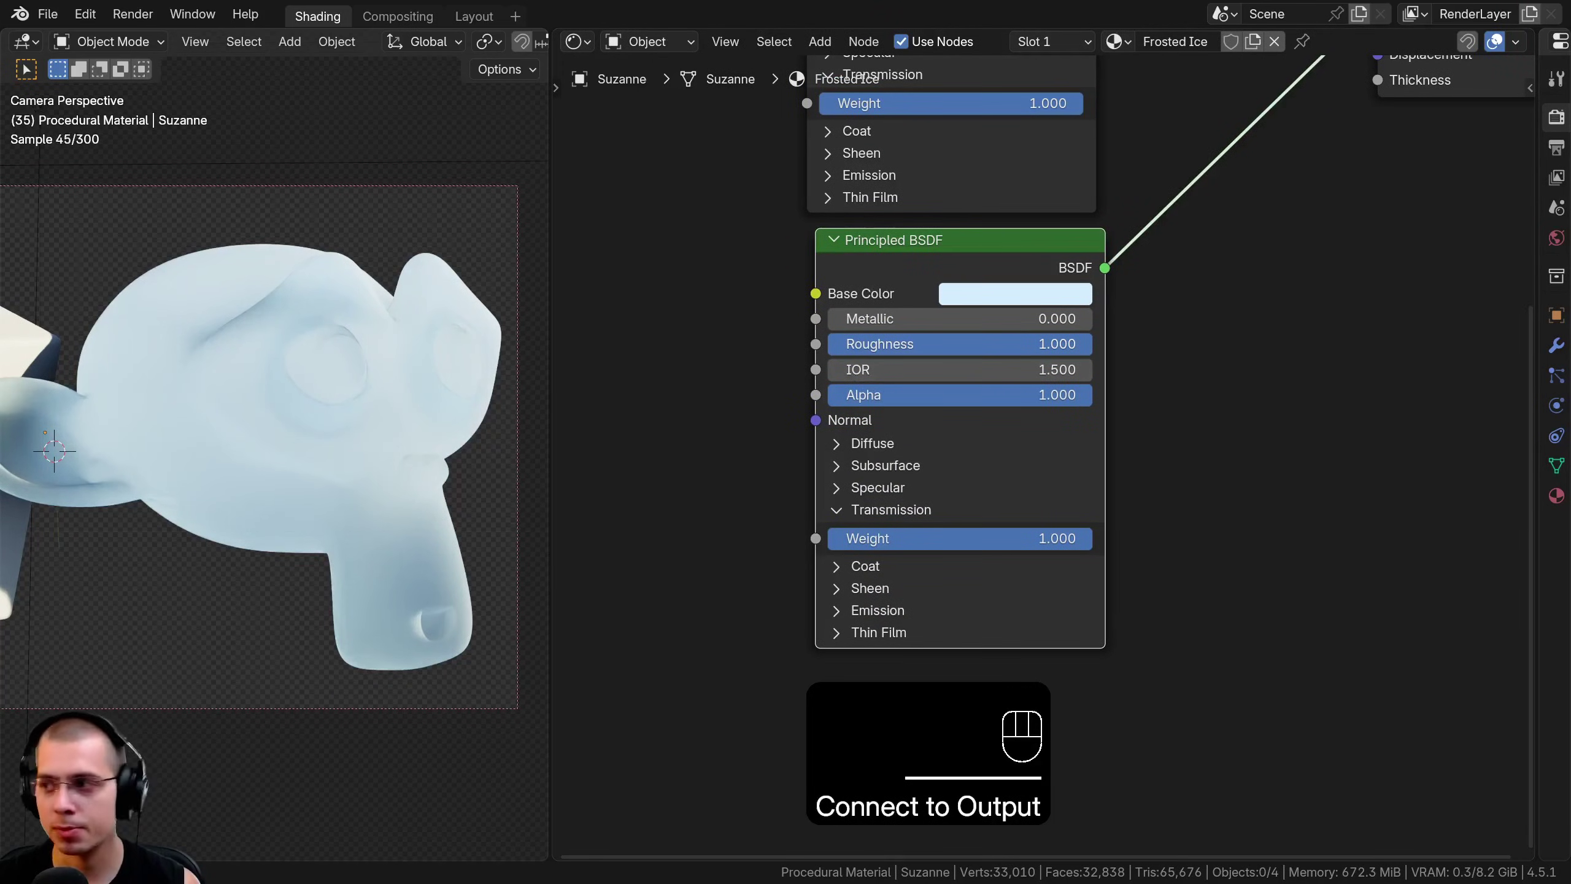
pyautogui.click(921, 345)
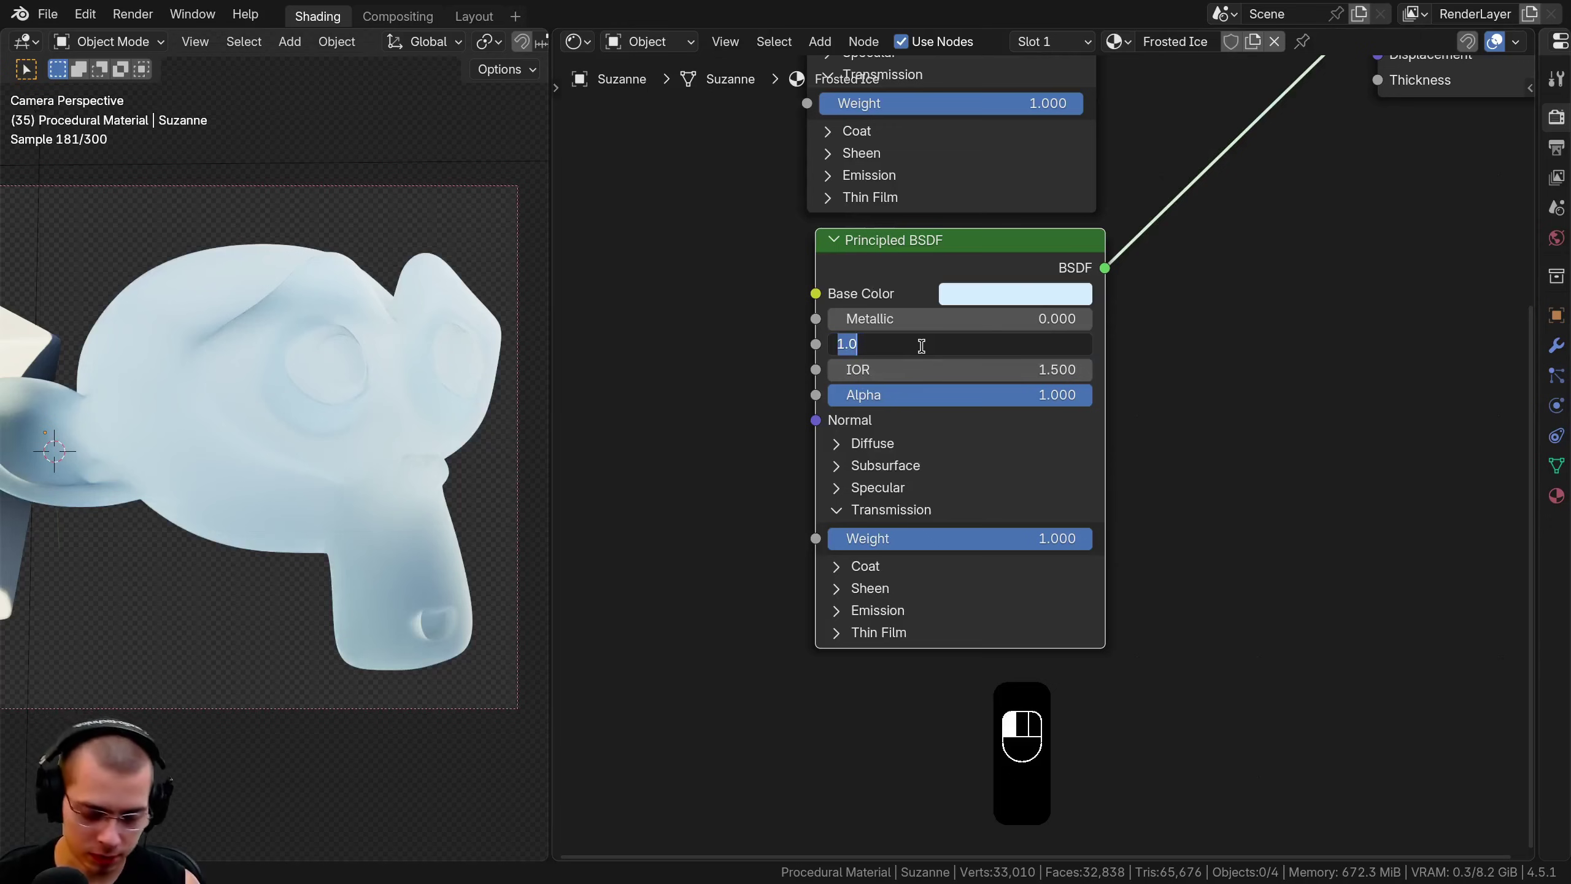
pyautogui.write('.2')
pyautogui.press('Return')
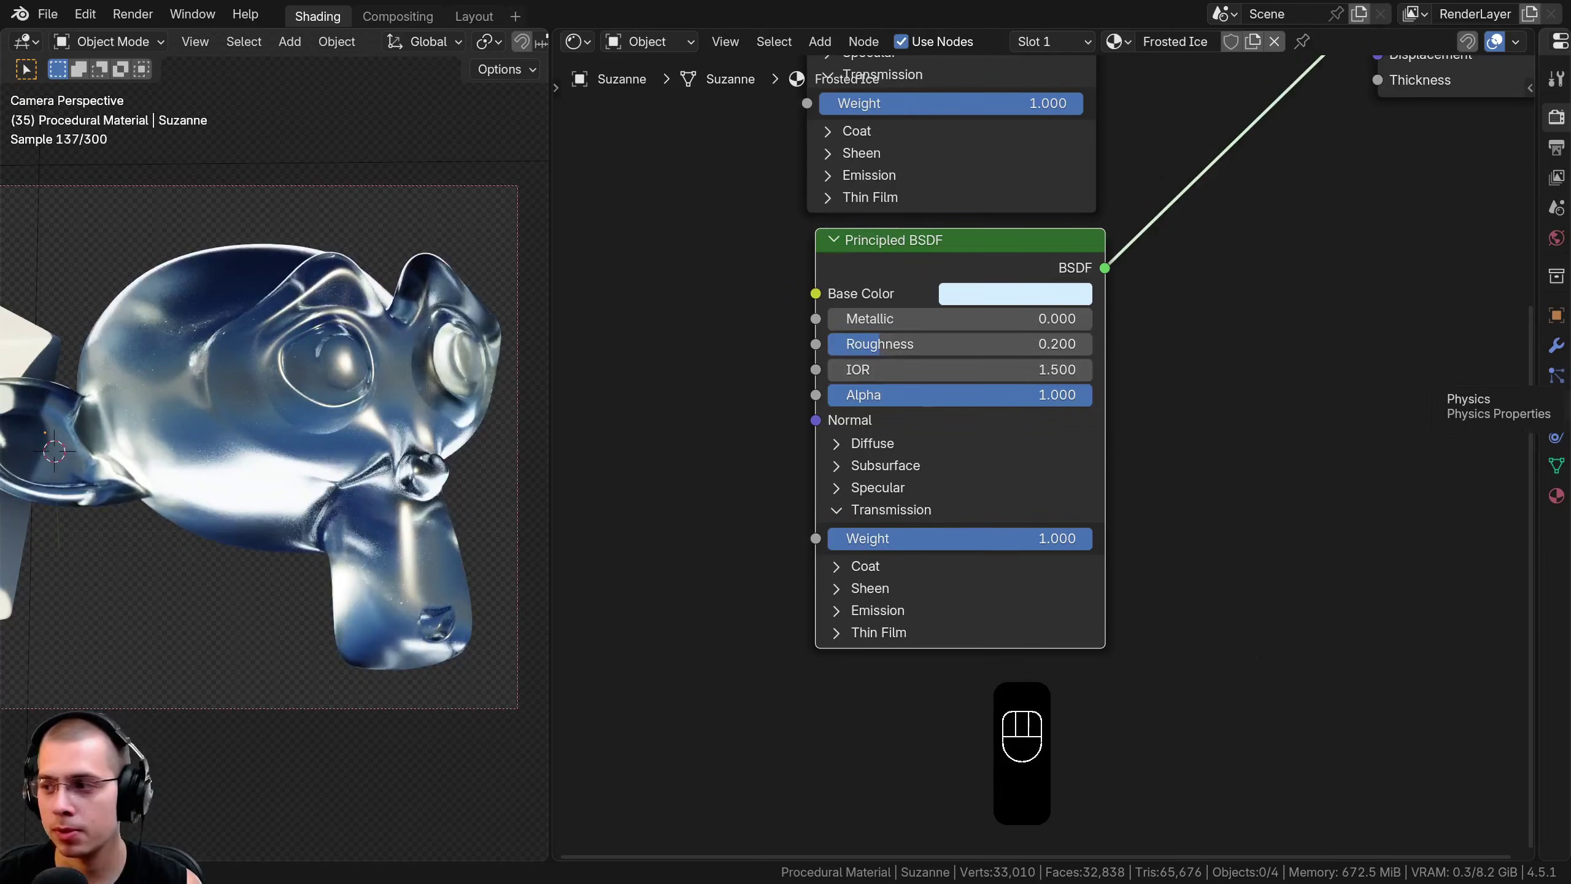
# Set the lower Principled BSDF's base color to the stronger blue #51ACFFFF
pyautogui.hotkey('ctrl', 'v')
pyautogui.hotkey('ctrl', 'v')
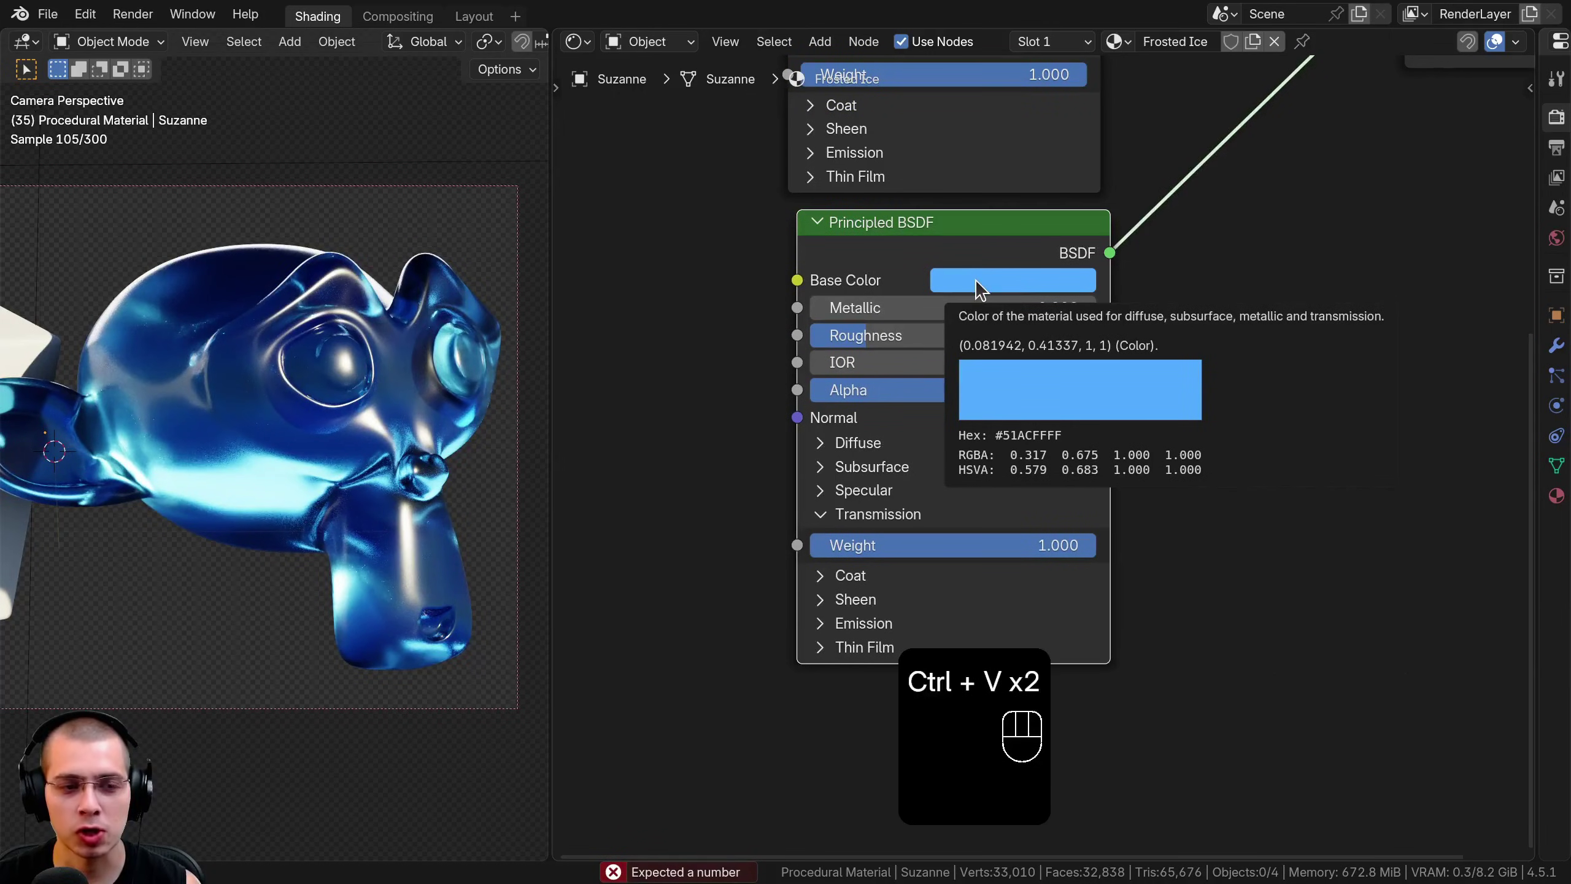
pyautogui.click(979, 282)
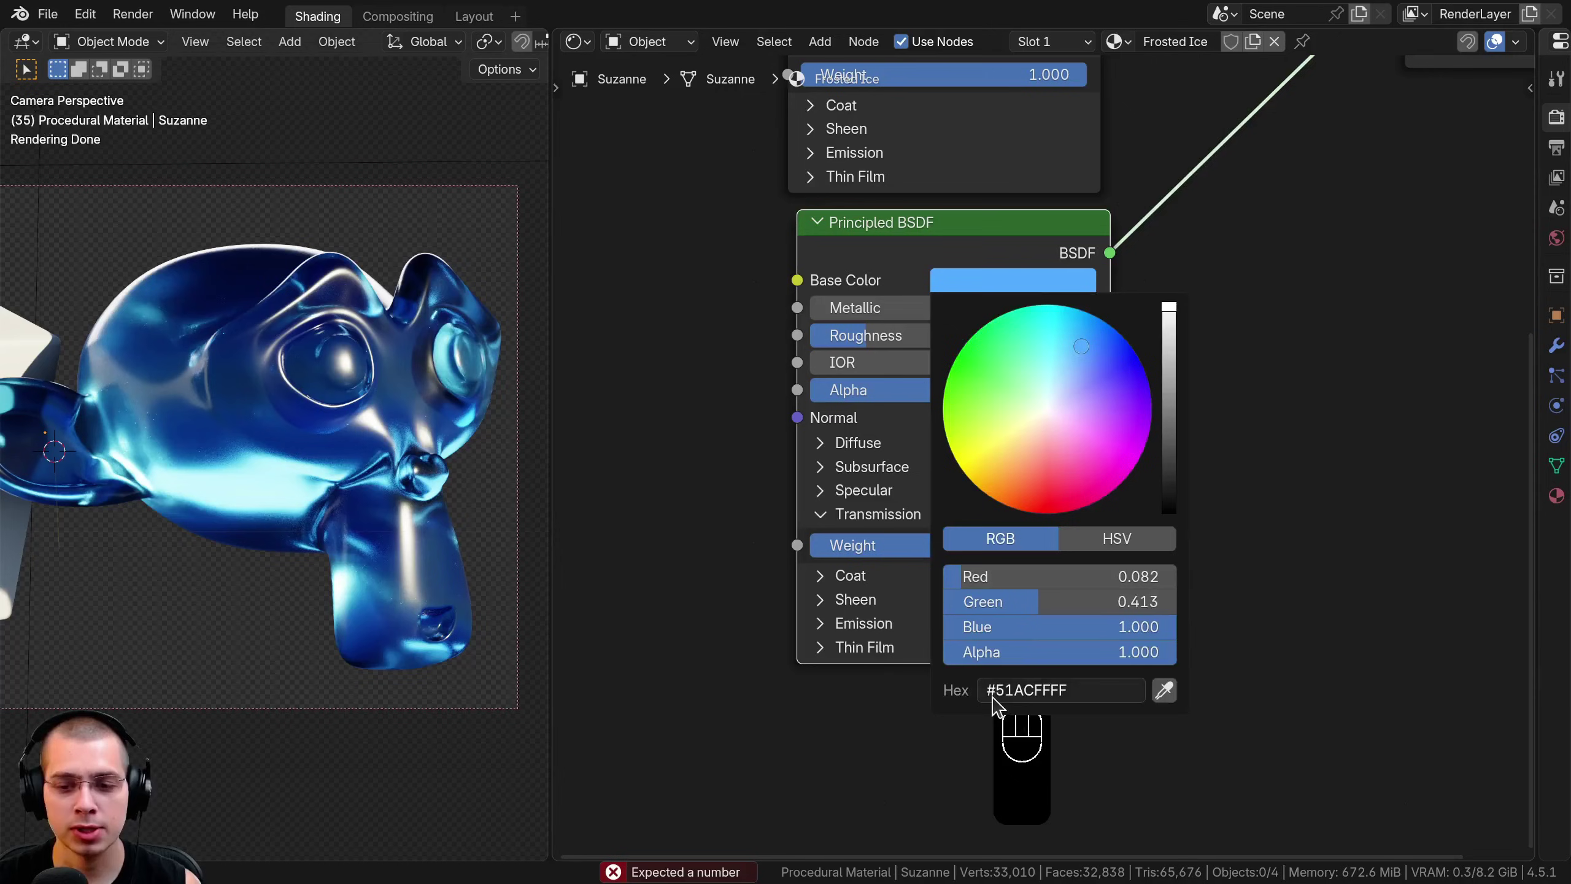
# Compare the two Principled shaders on the monkey head by connecting the upper one to the output, then the lower one
pyautogui.scroll(-2, 953, 200)
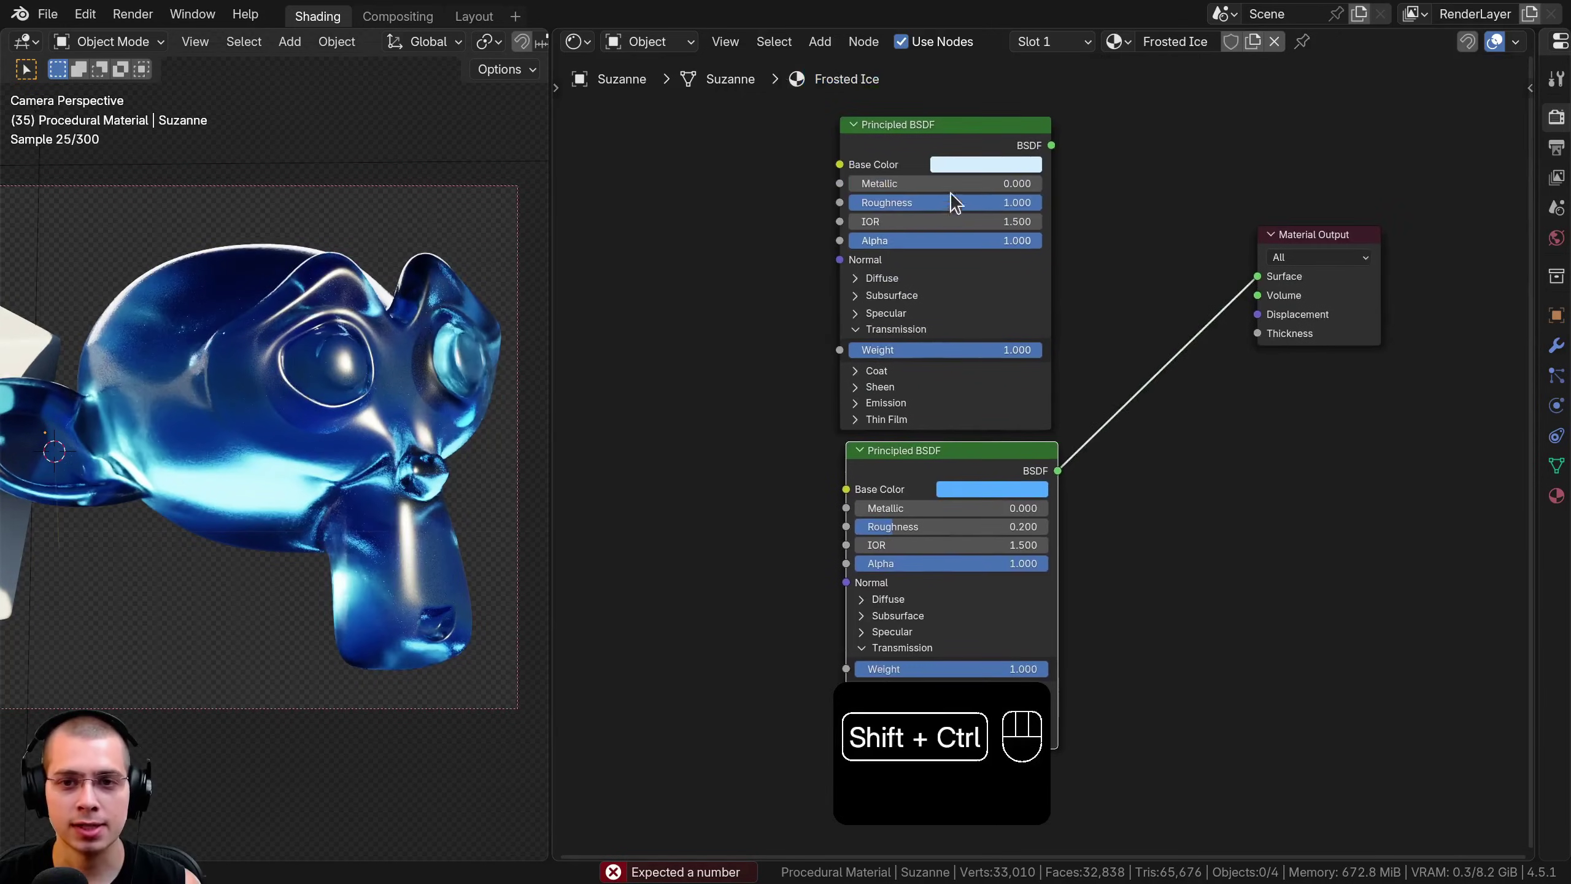
pyautogui.keyDown('ctrl'); pyautogui.keyDown('shift'); pyautogui.click(954, 148); pyautogui.keyUp('shift'); pyautogui.keyUp('ctrl')
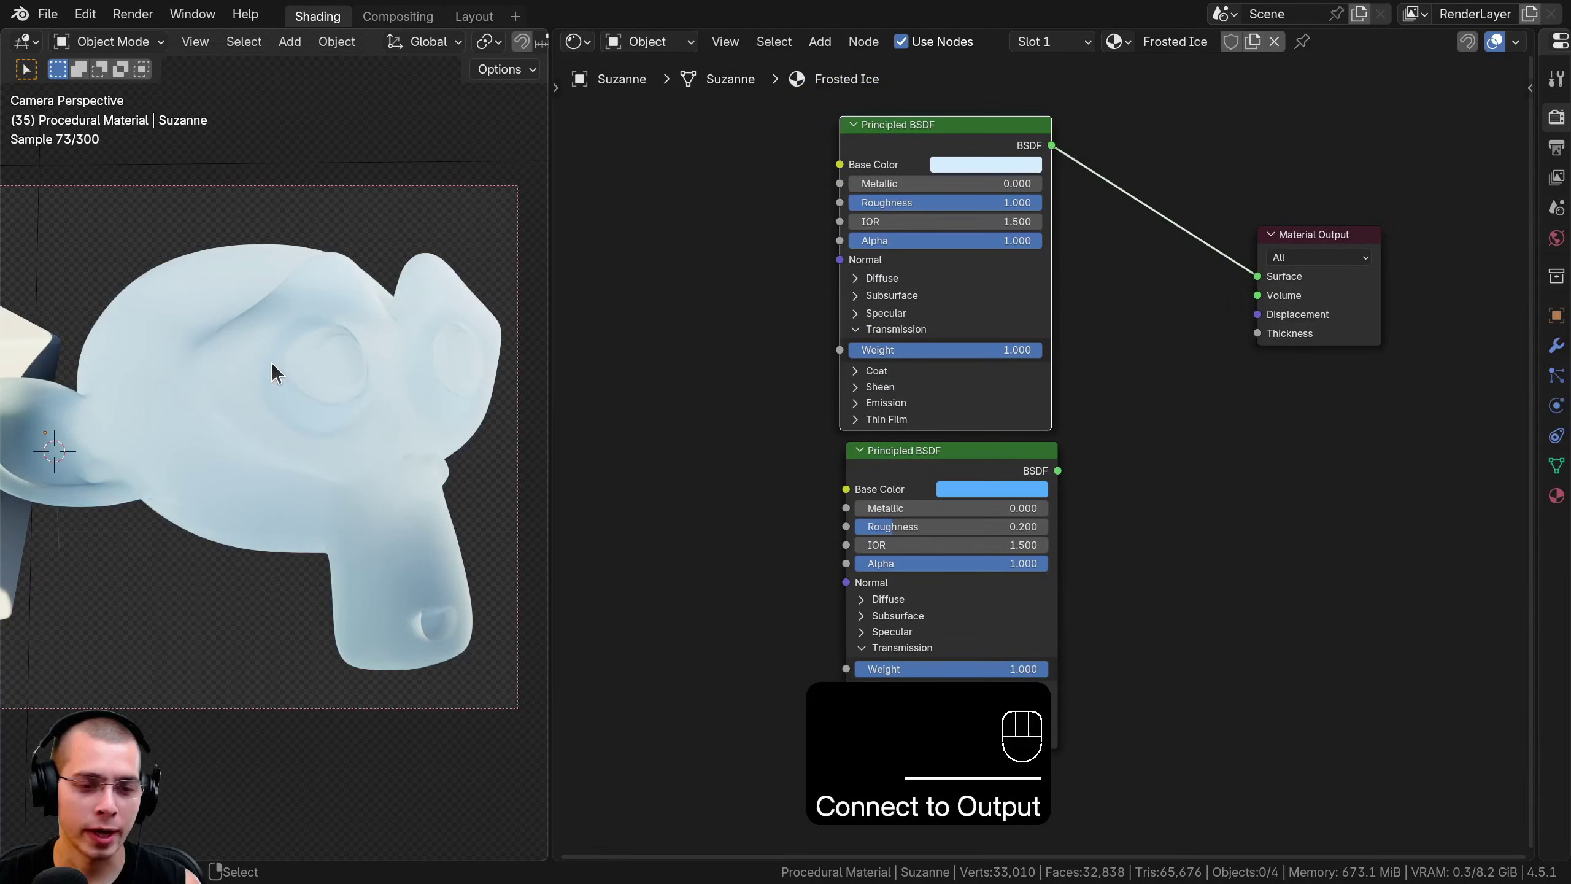
pyautogui.keyDown('ctrl'); pyautogui.keyDown('shift'); pyautogui.click(940, 466); pyautogui.keyUp('shift'); pyautogui.keyUp('ctrl')
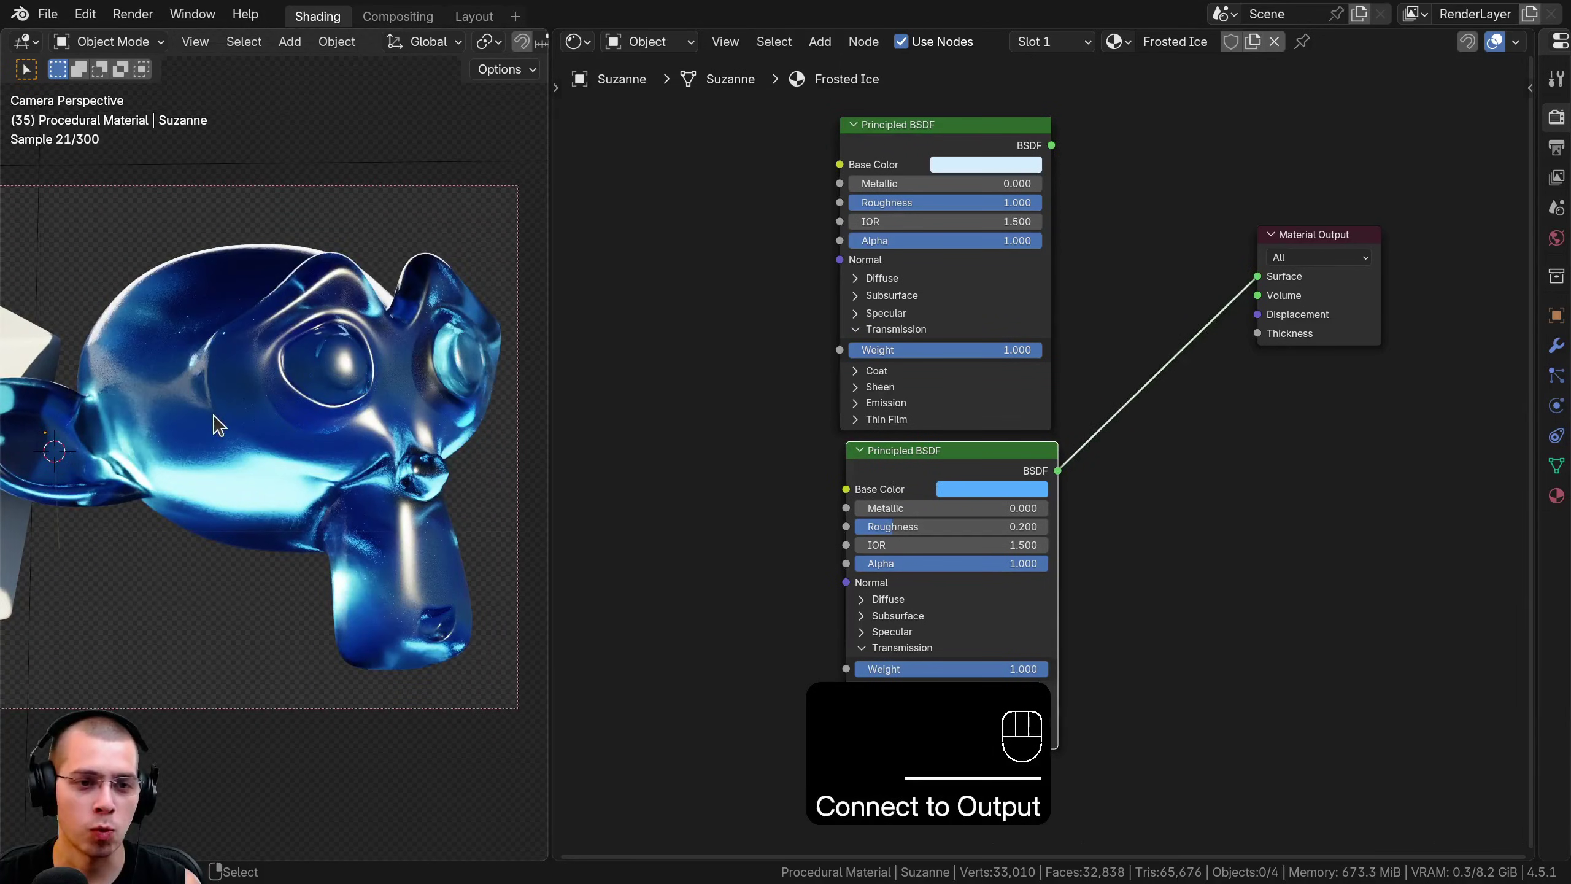
# Assign the same Frosted Ice material to the cube
pyautogui.keyDown('shift'); pyautogui.moveTo(213, 414); pyautogui.dragTo(295, 424, button='middle'); pyautogui.keyUp('shift')
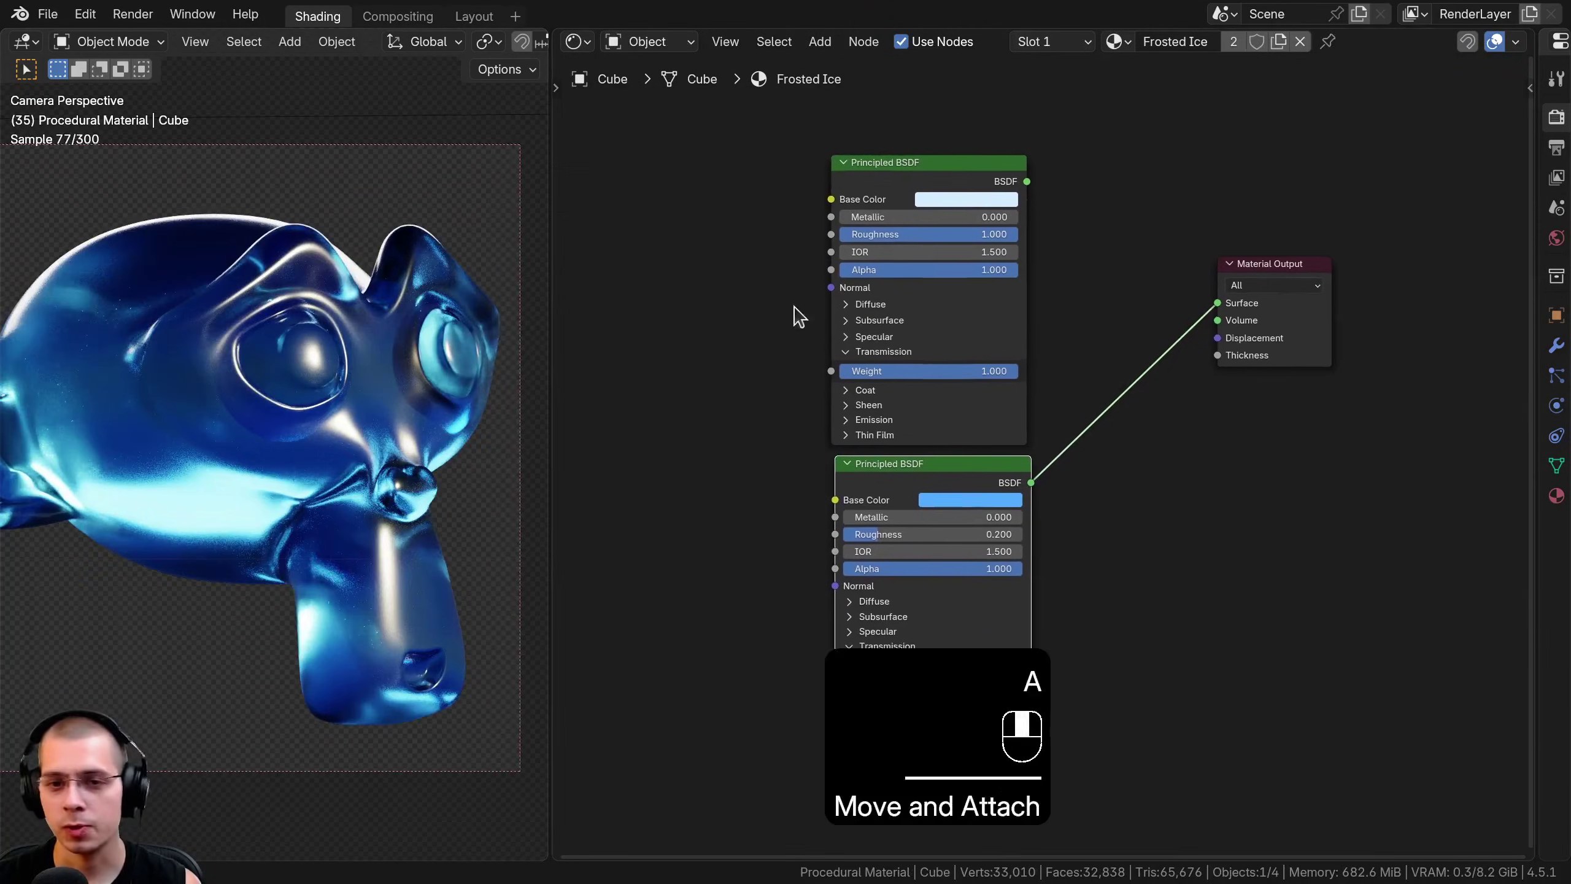
# Insert a Mix Shader between the lower Principled BSDF and the Material Output
pyautogui.moveTo(1000, 305); pyautogui.dragTo(960, 354, button='middle')
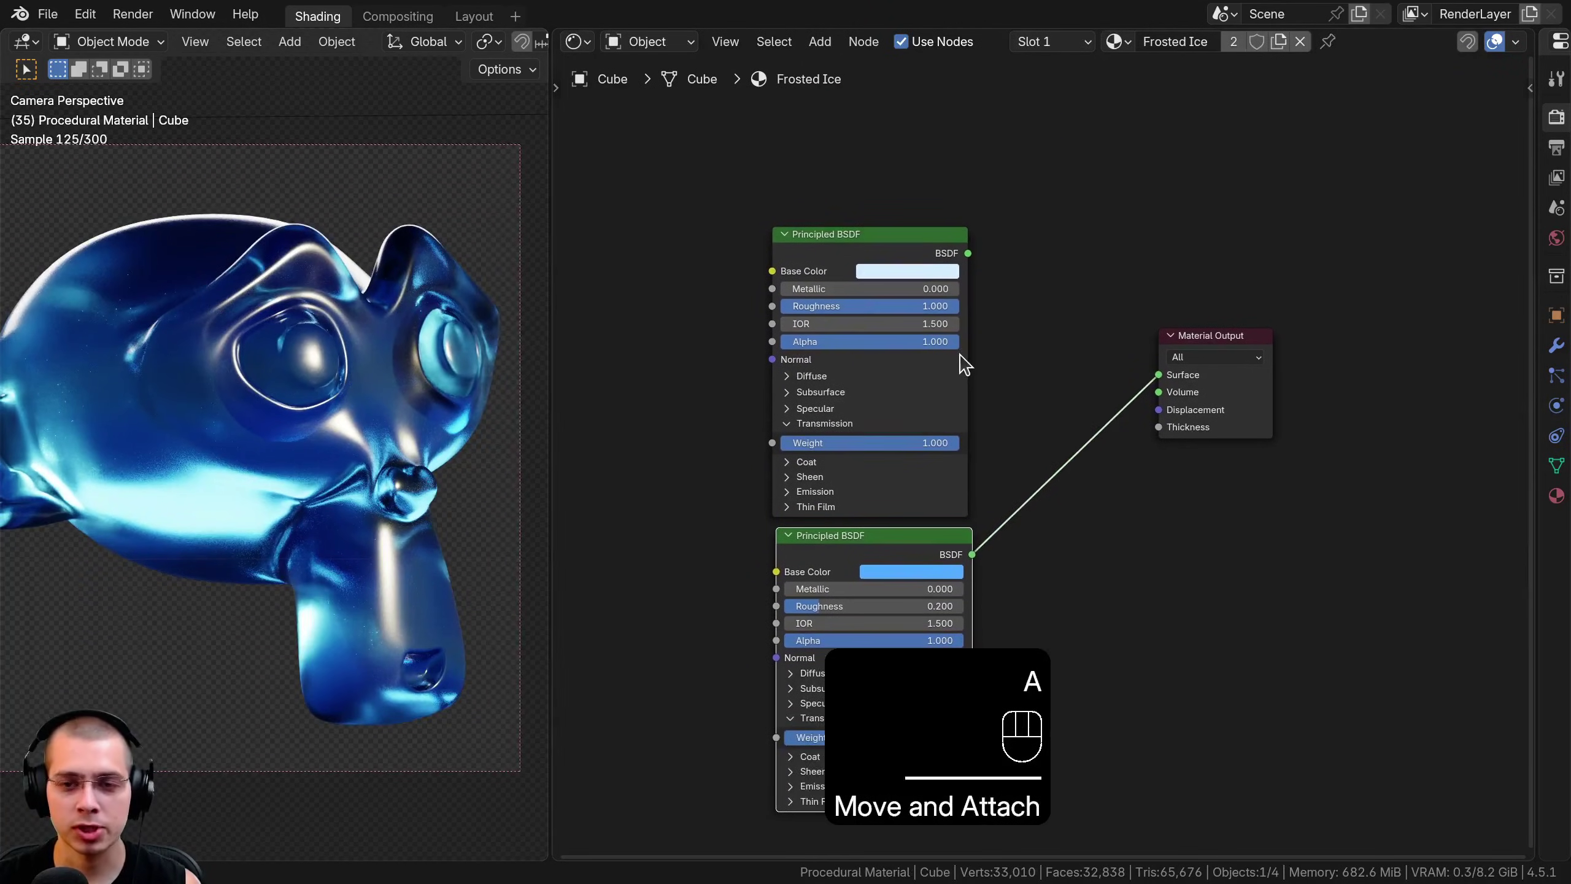
pyautogui.click(1021, 270)
pyautogui.hotkey('shift', 'a')
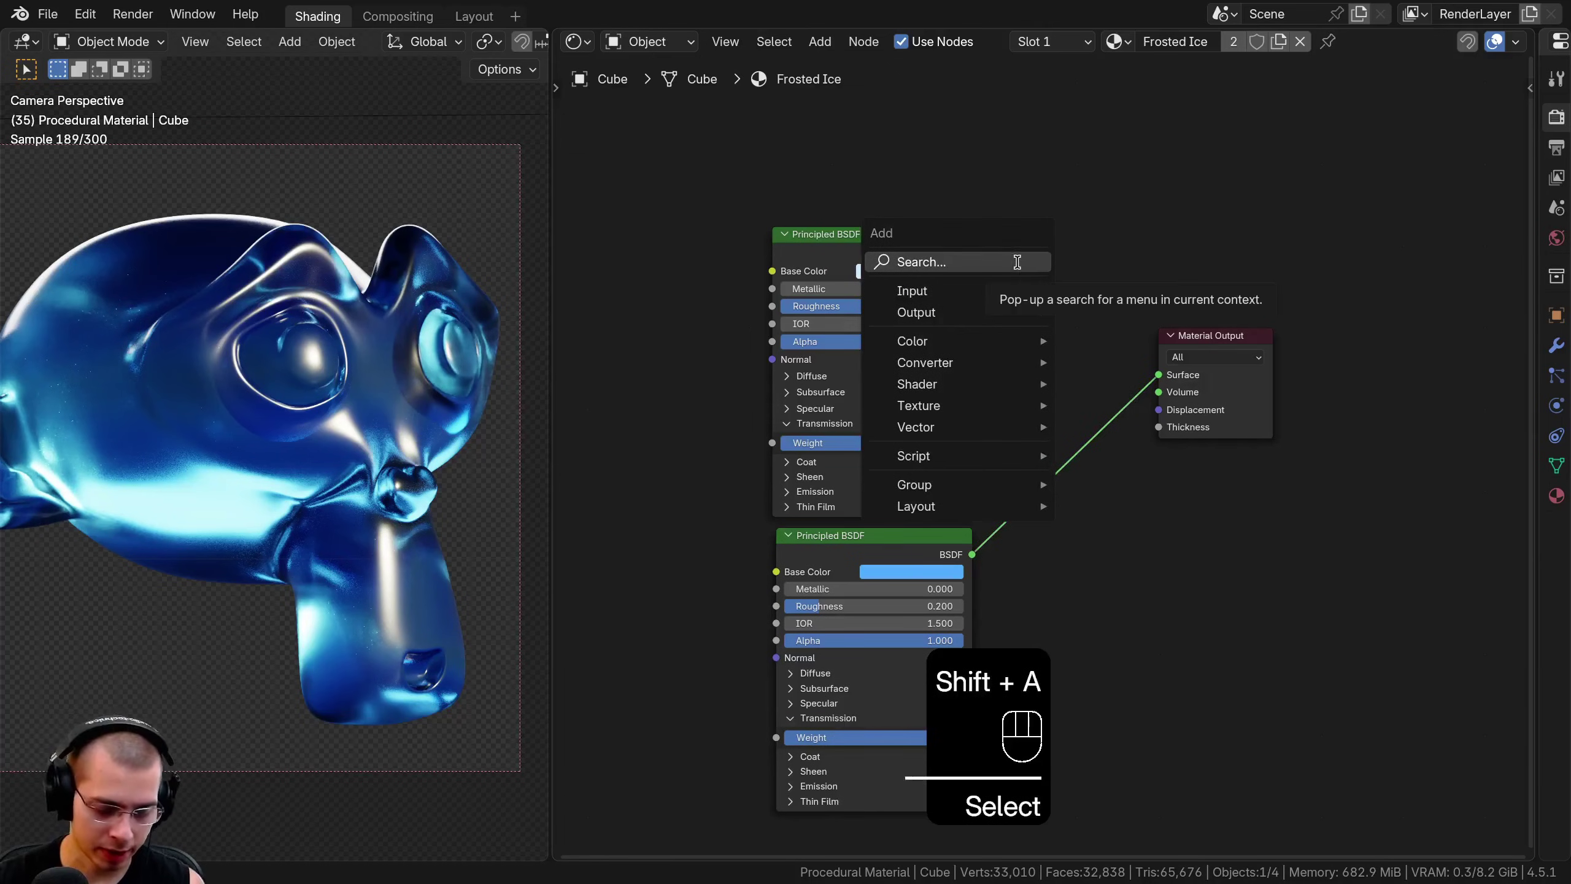
pyautogui.write('mix sh')
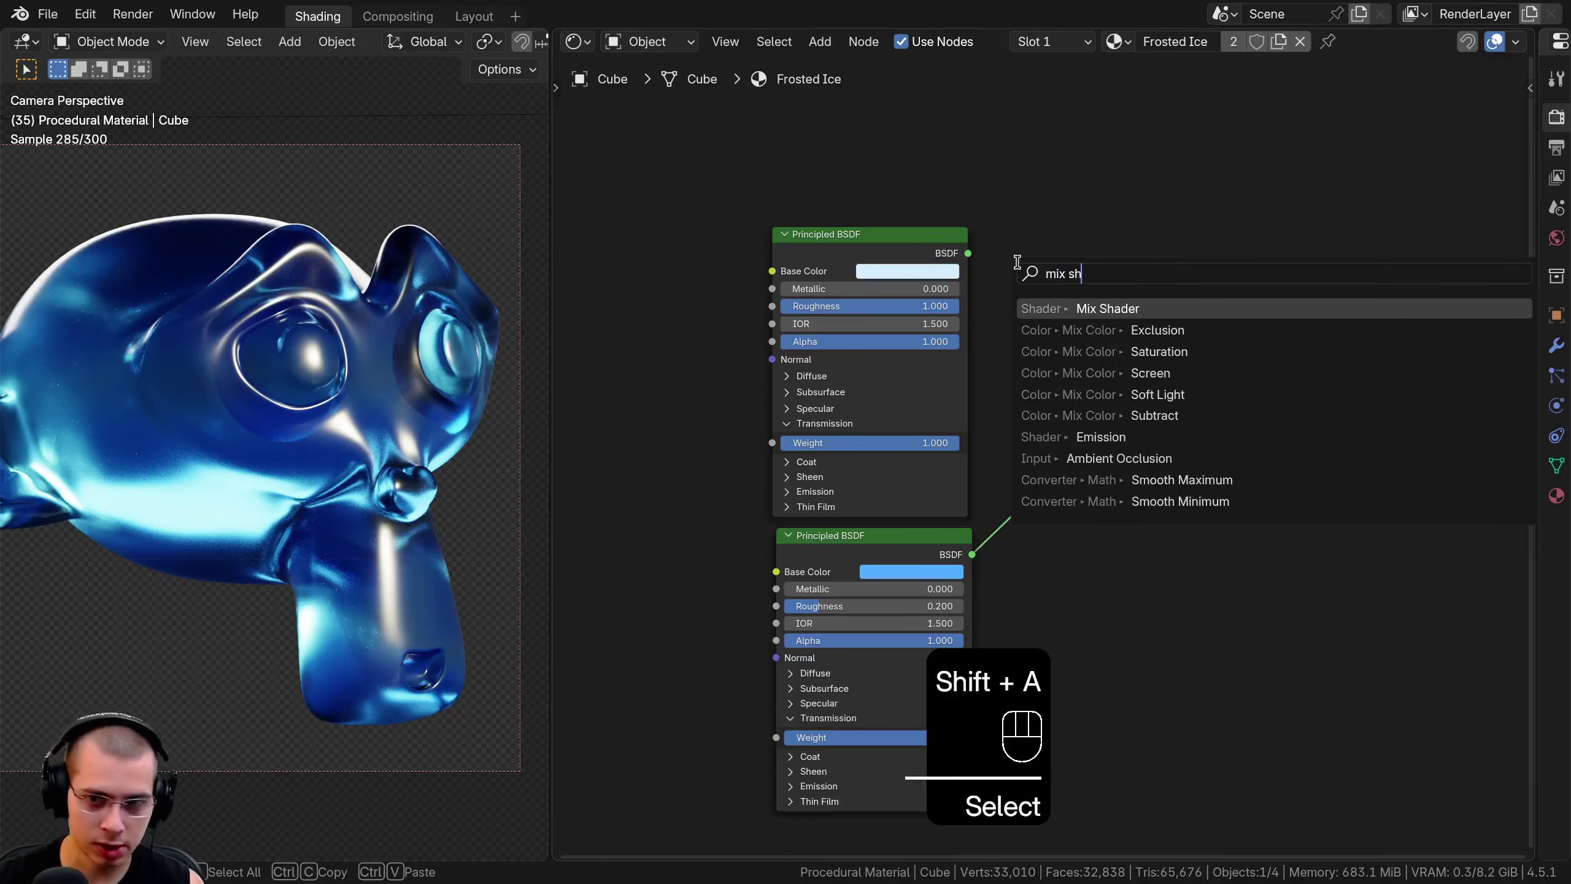
pyautogui.click(1086, 309)
pyautogui.click(1012, 335)
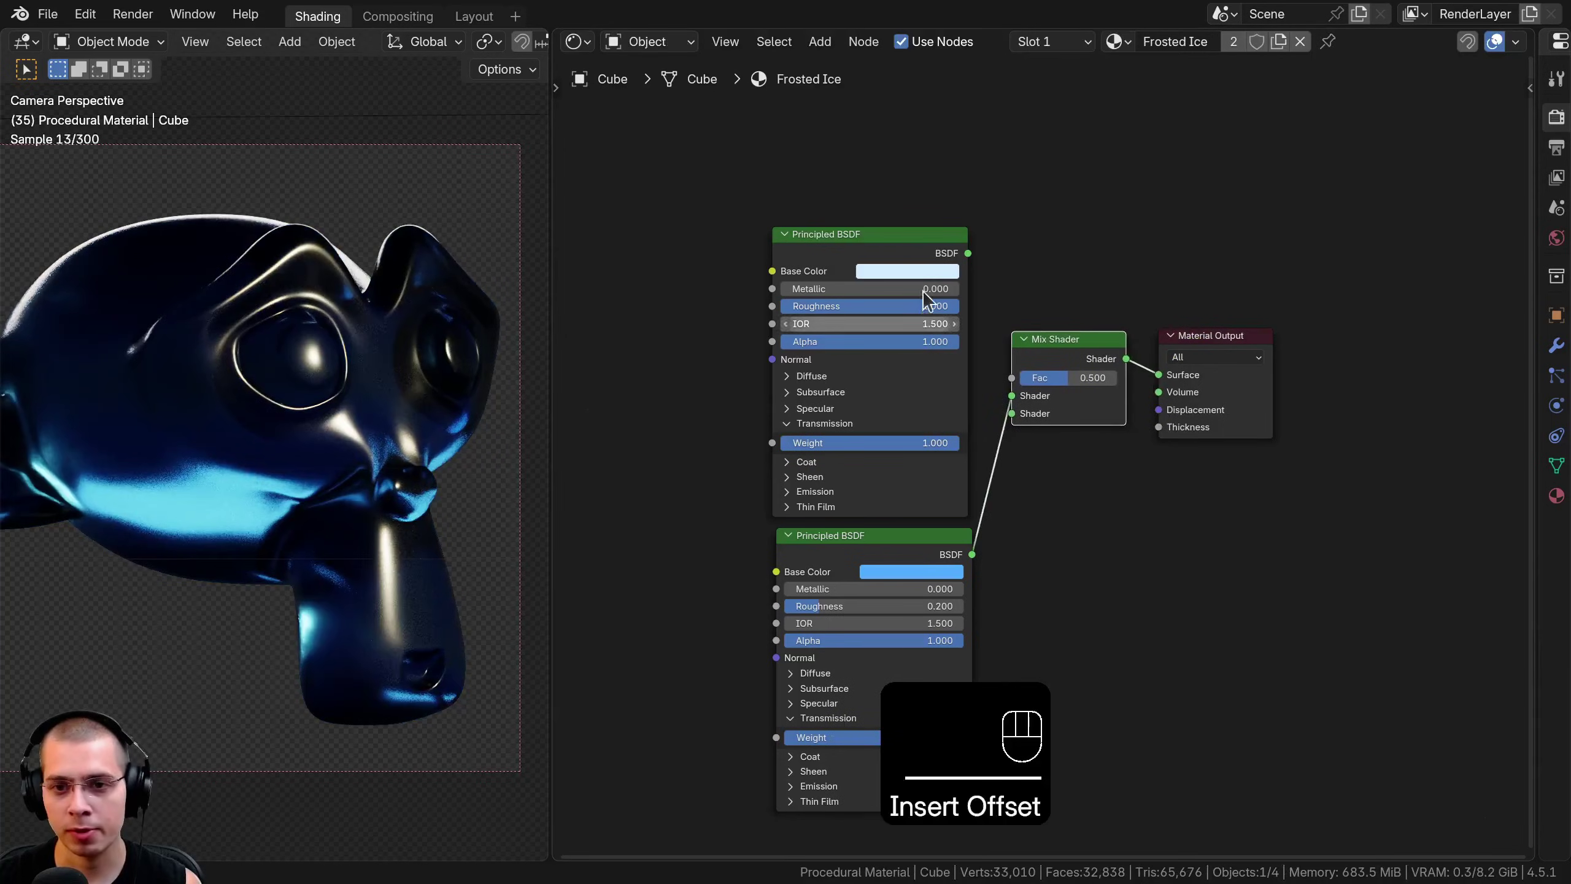
# Connect the upper Principled BSDF to the Mix Shader's first shader input and the lower one to its second, and check the blend on the head
pyautogui.moveTo(969, 254); pyautogui.dragTo(1012, 395)
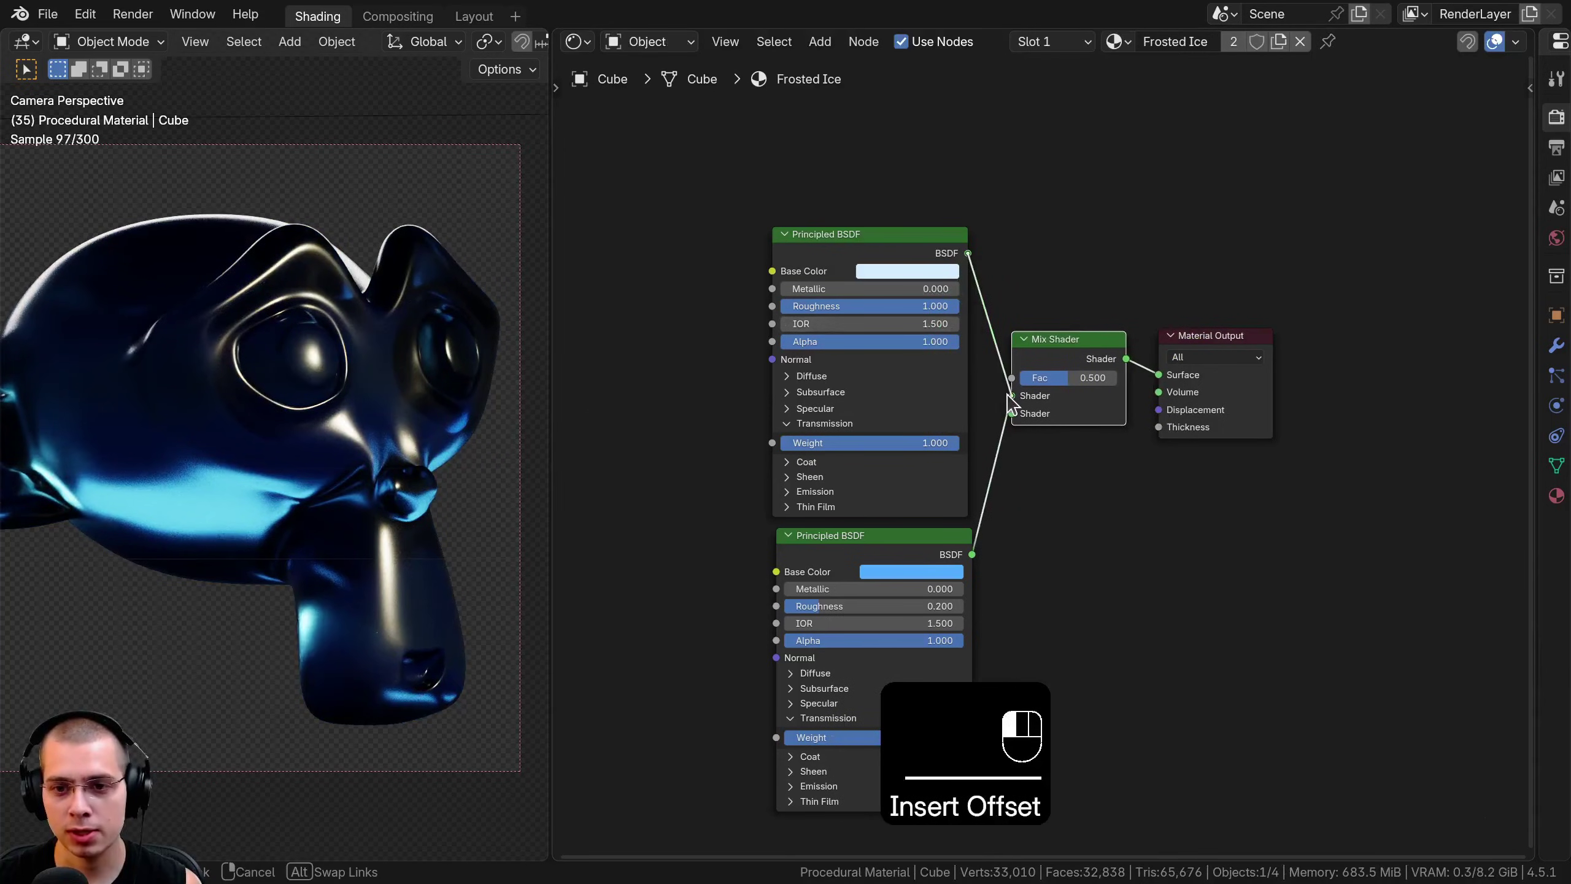
pyautogui.press('g')
pyautogui.click(1357, 437)
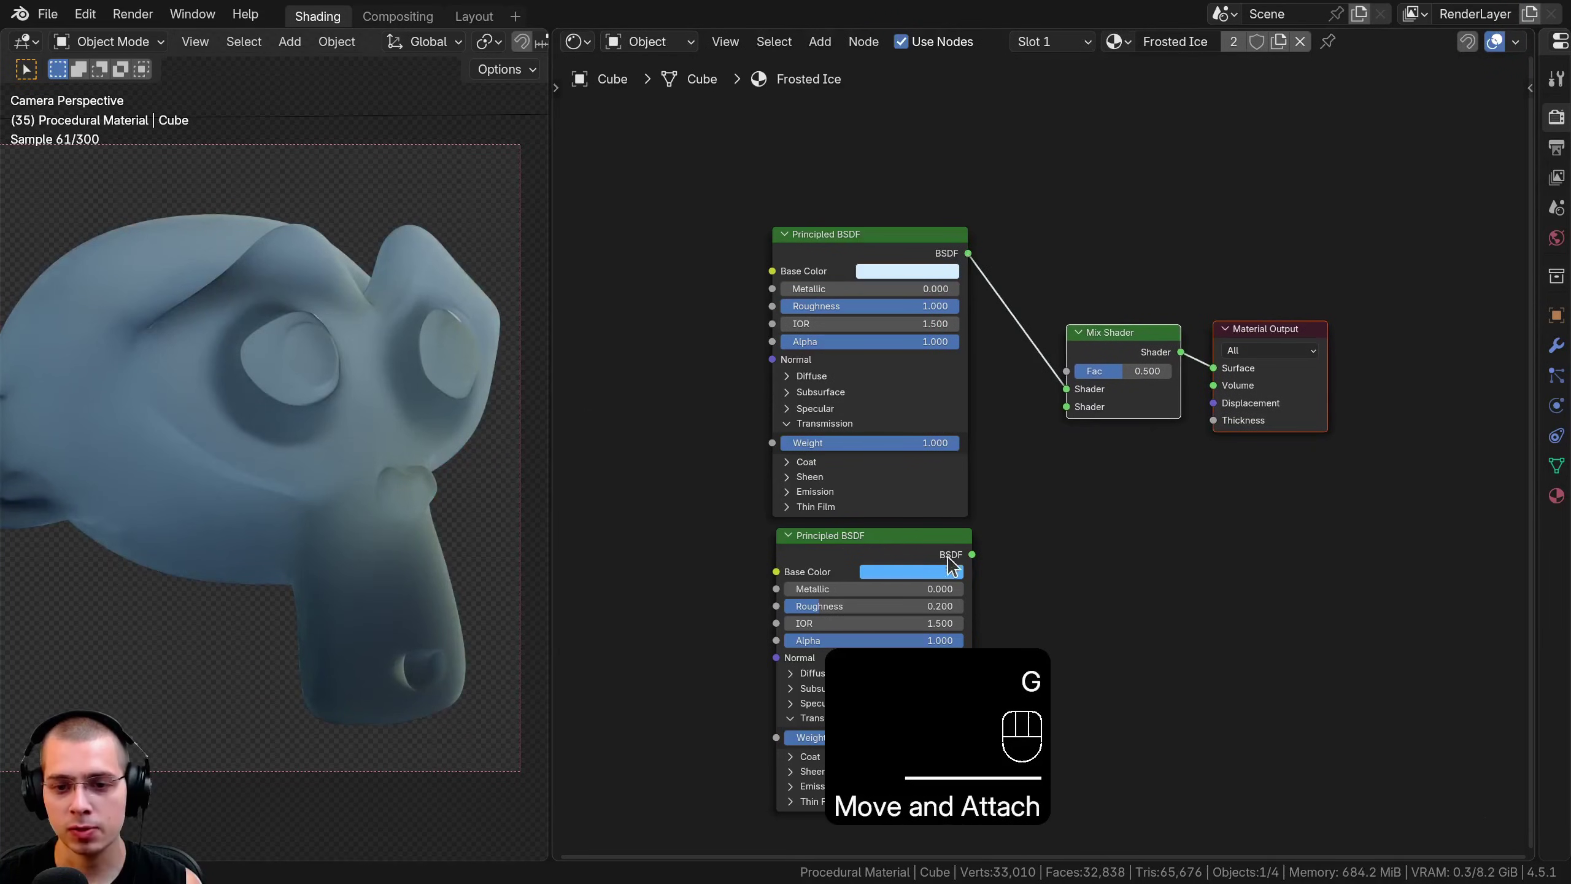
pyautogui.moveTo(972, 555); pyautogui.dragTo(1067, 407)
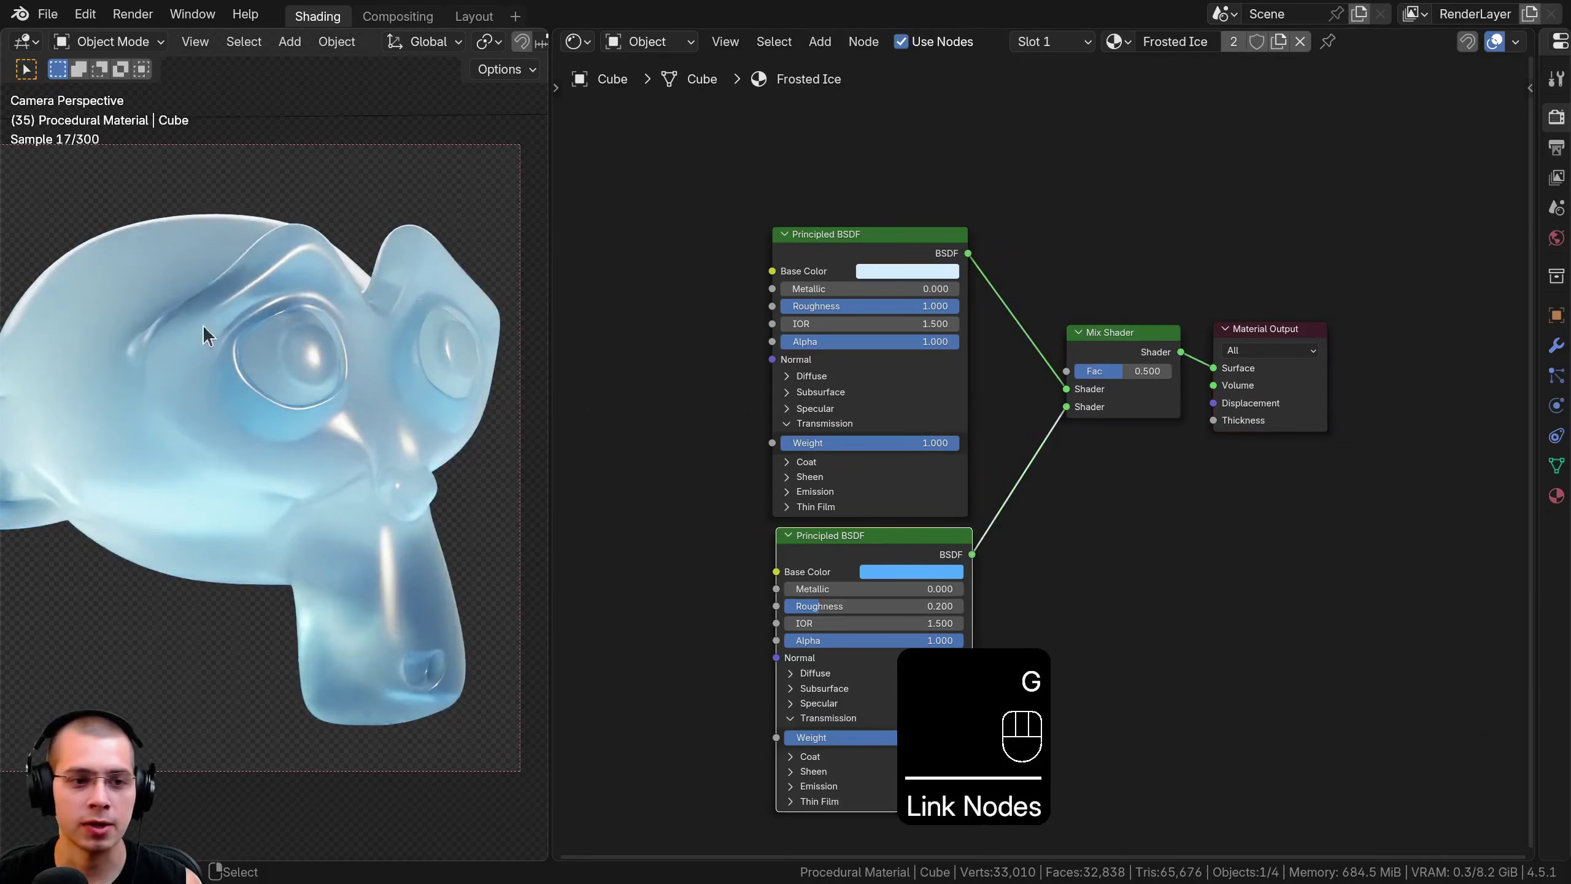
pyautogui.scroll(1, 431, 343)
pyautogui.scroll(1, 1130, 358)
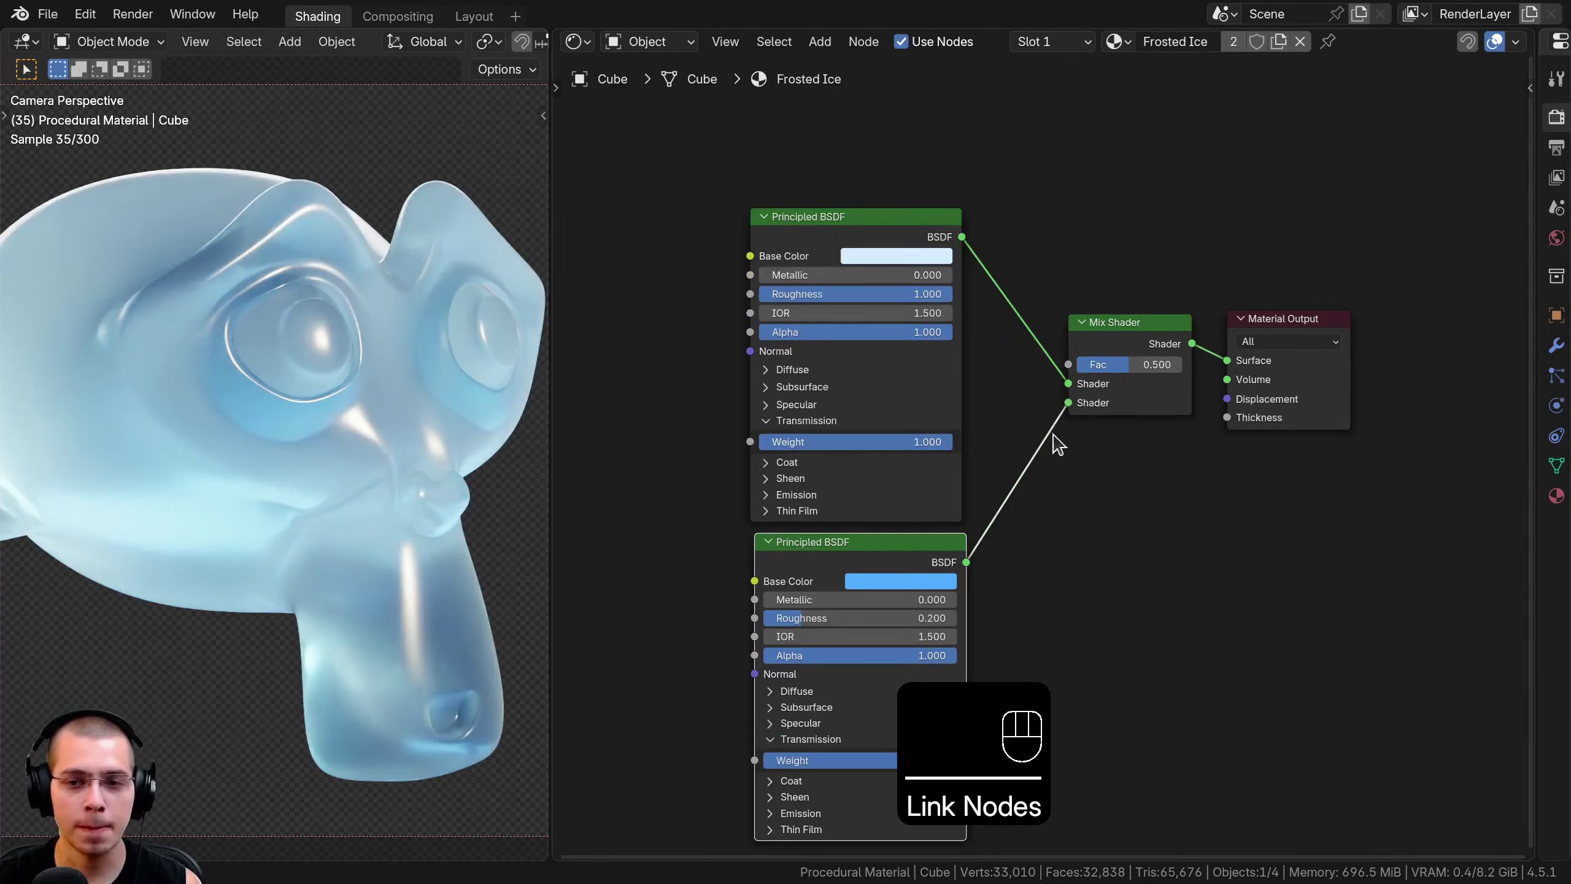
pyautogui.moveTo(1098, 364); pyautogui.dragTo(1104, 365)
pyautogui.scroll(-3, 866, 300)
pyautogui.scroll(-1, 157, 276)
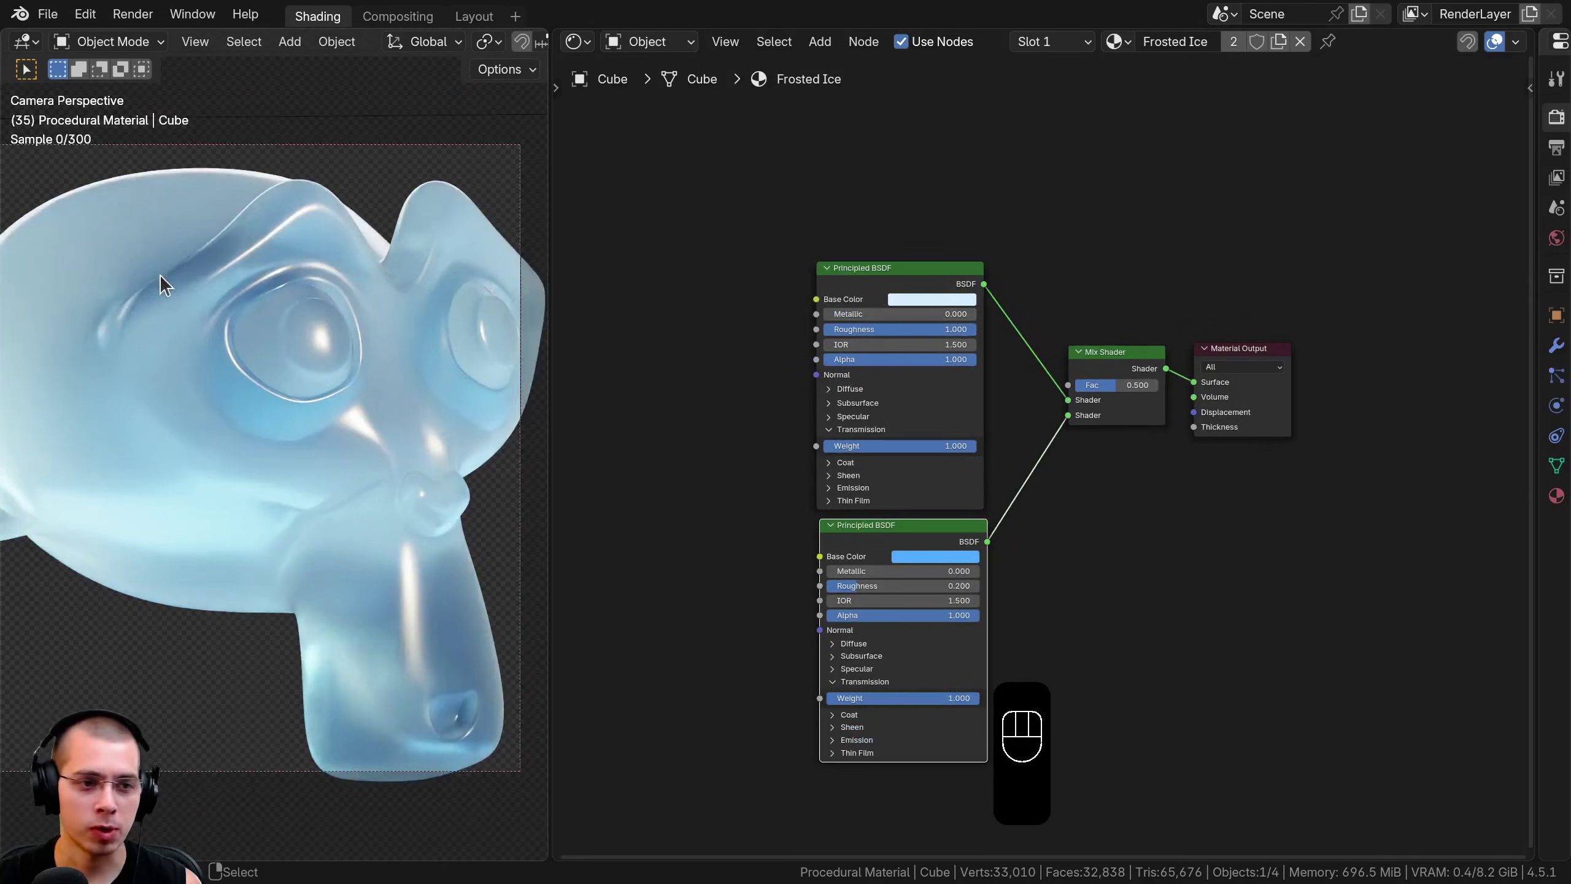
pyautogui.keyDown('shift'); pyautogui.moveTo(245, 305); pyautogui.dragTo(265, 310, button='middle'); pyautogui.keyUp('shift')
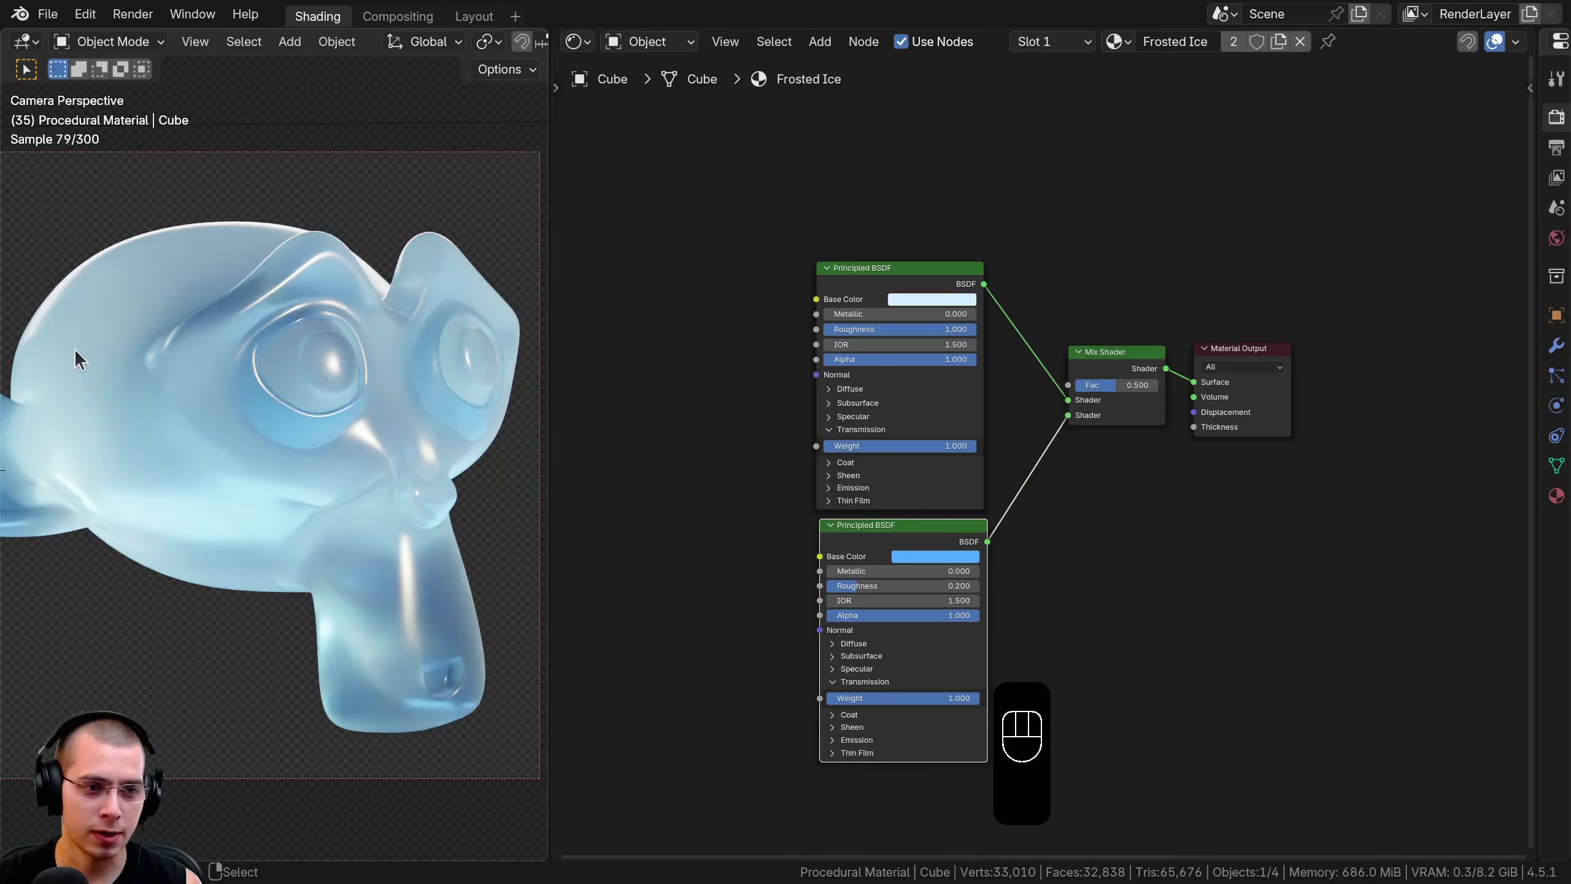
# Add a Noise Texture node and place it above the two Principled shaders
pyautogui.moveTo(840, 401); pyautogui.dragTo(854, 444, button='middle')
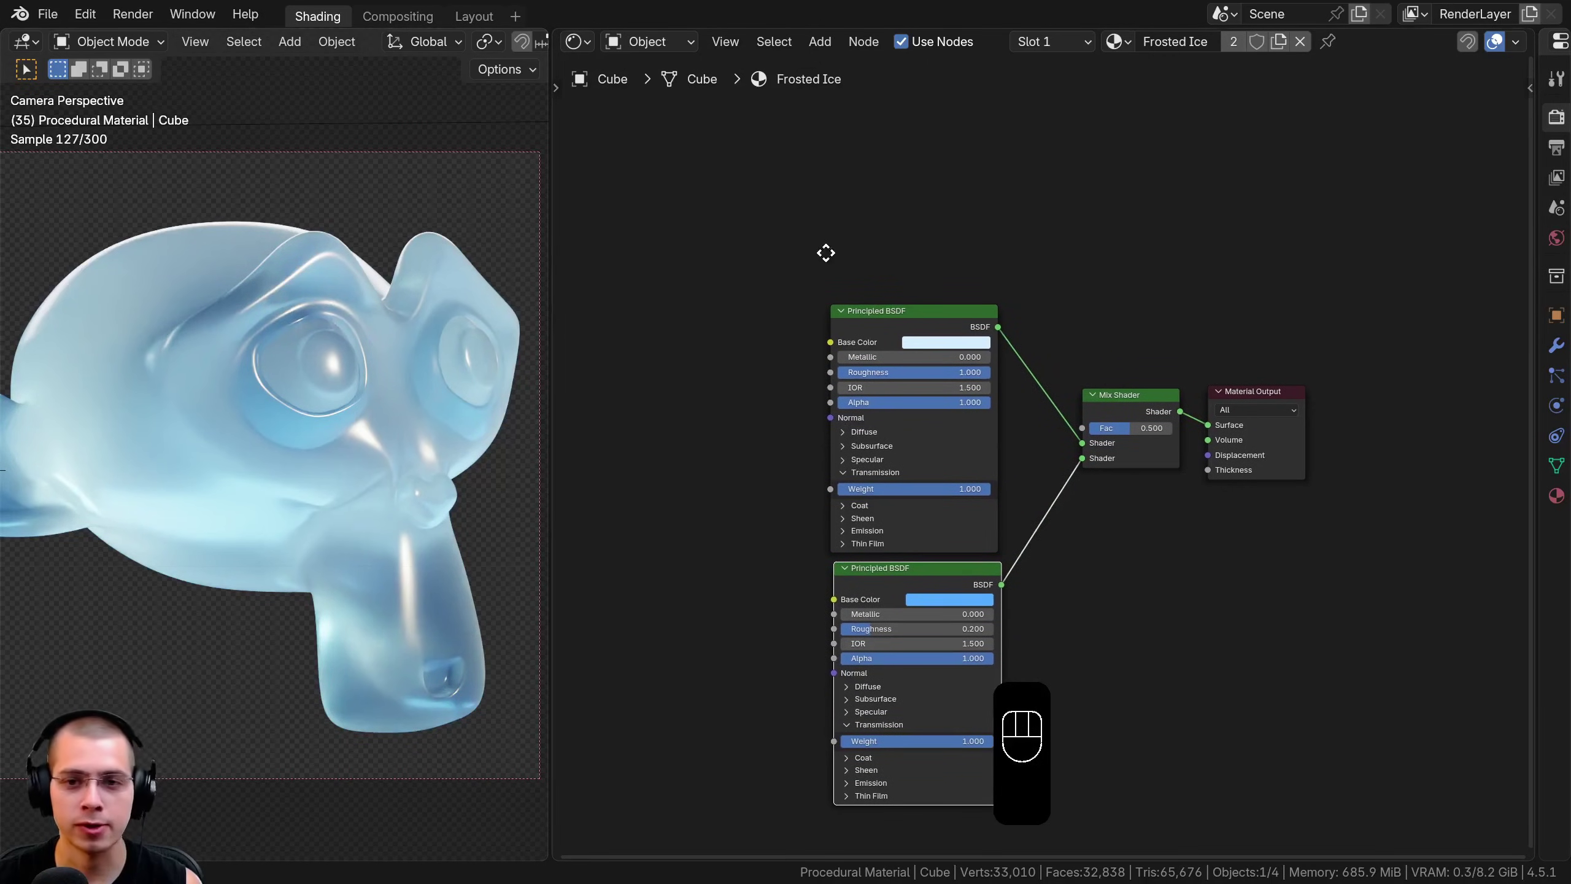
pyautogui.moveTo(826, 252); pyautogui.dragTo(831, 258, button='middle')
pyautogui.hotkey('shift', 'a')
pyautogui.write('nois')
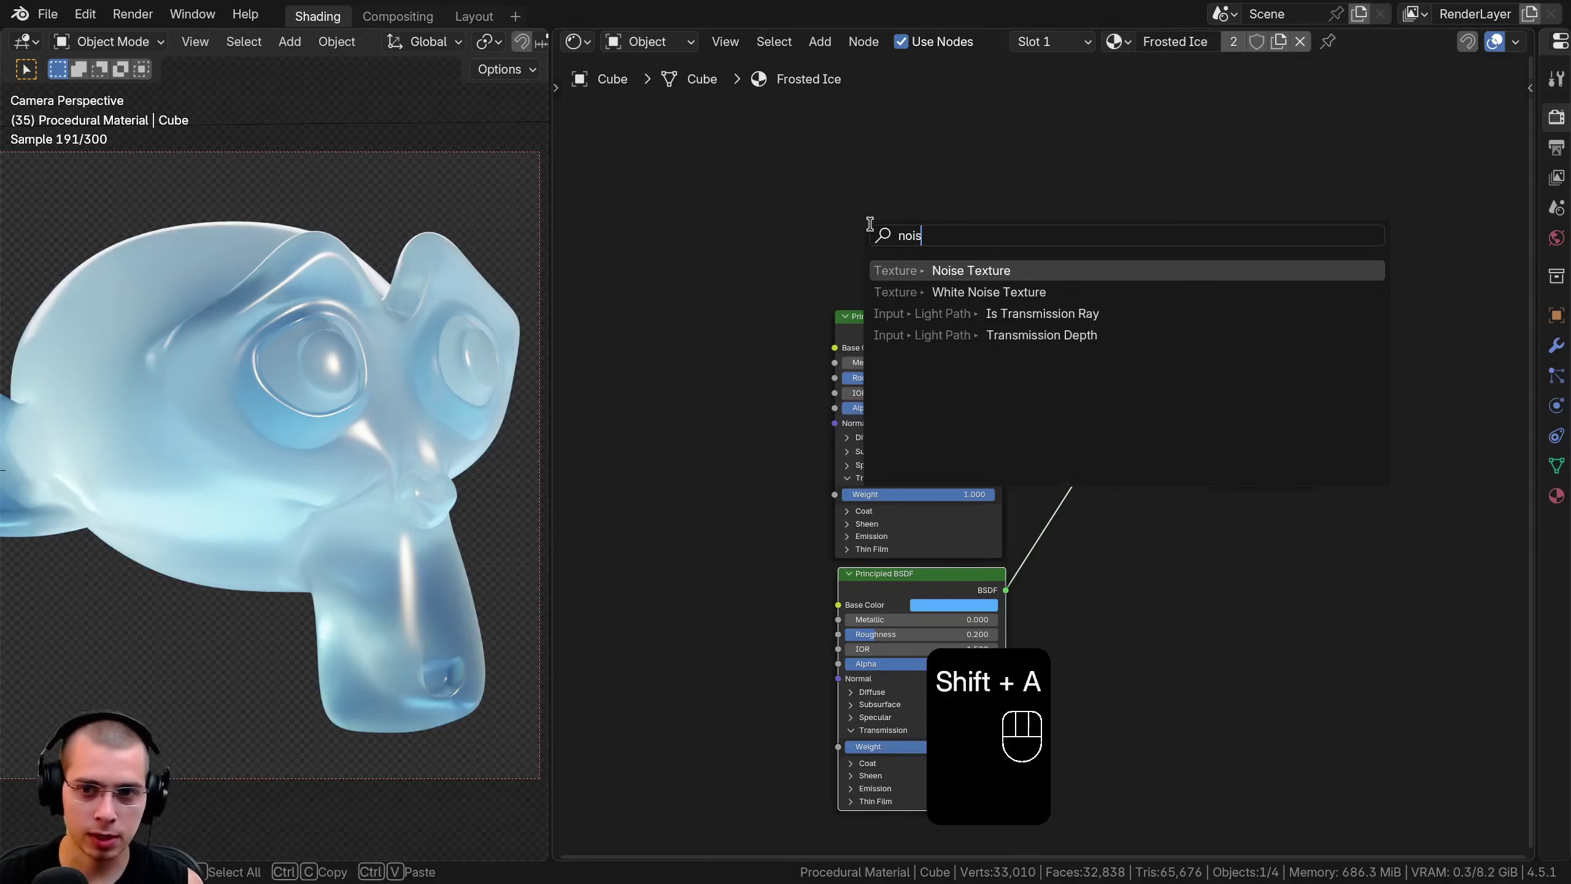
pyautogui.press('Return')
pyautogui.click(842, 113)
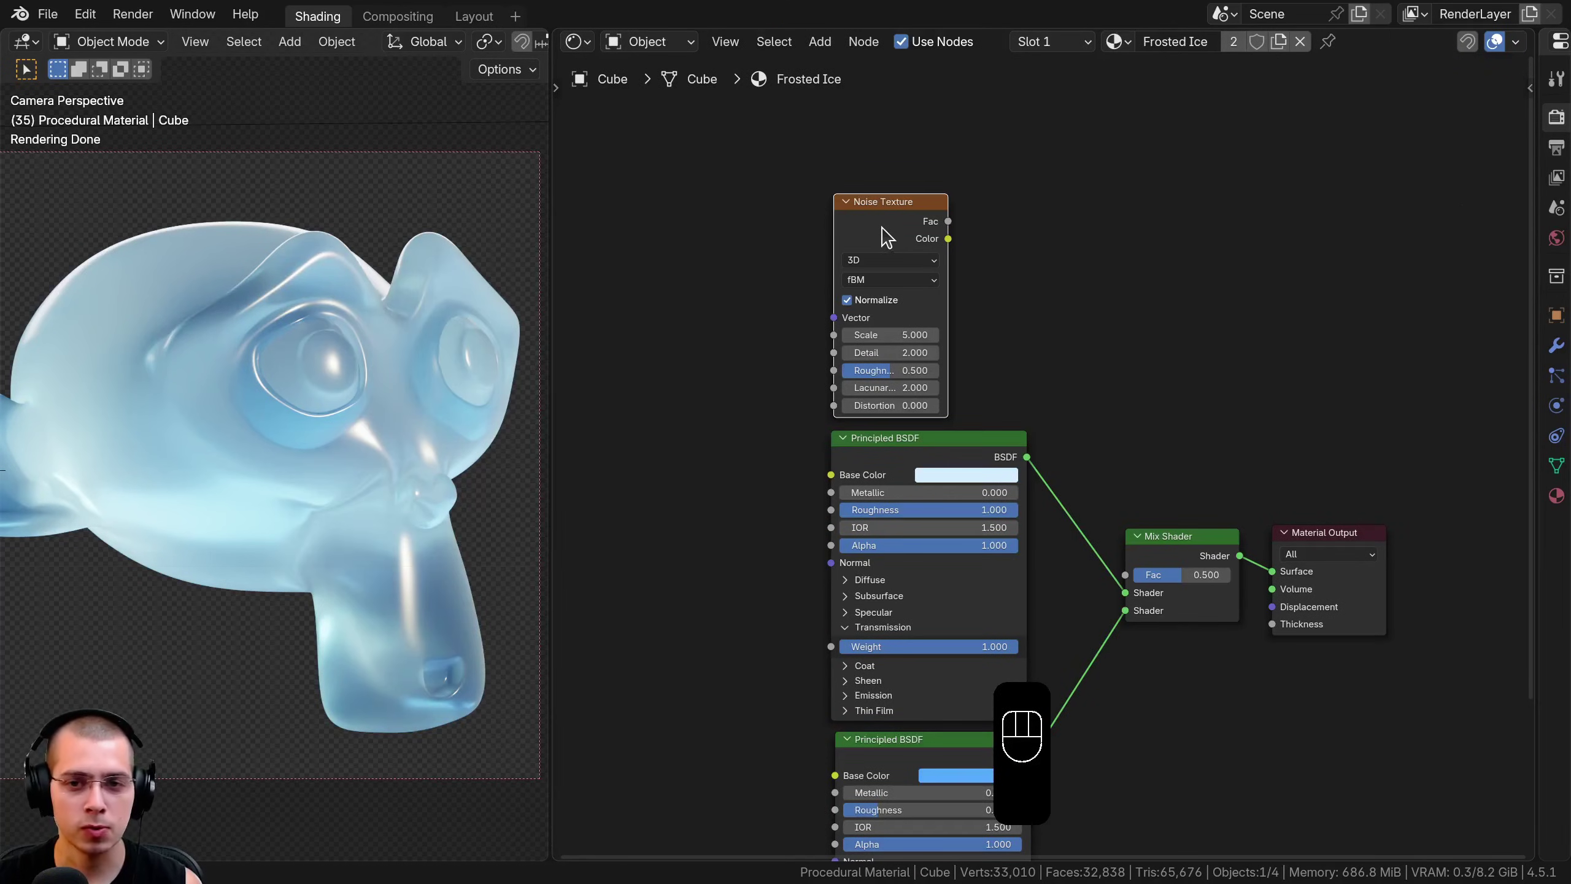
pyautogui.moveTo(882, 227); pyautogui.dragTo(896, 216)
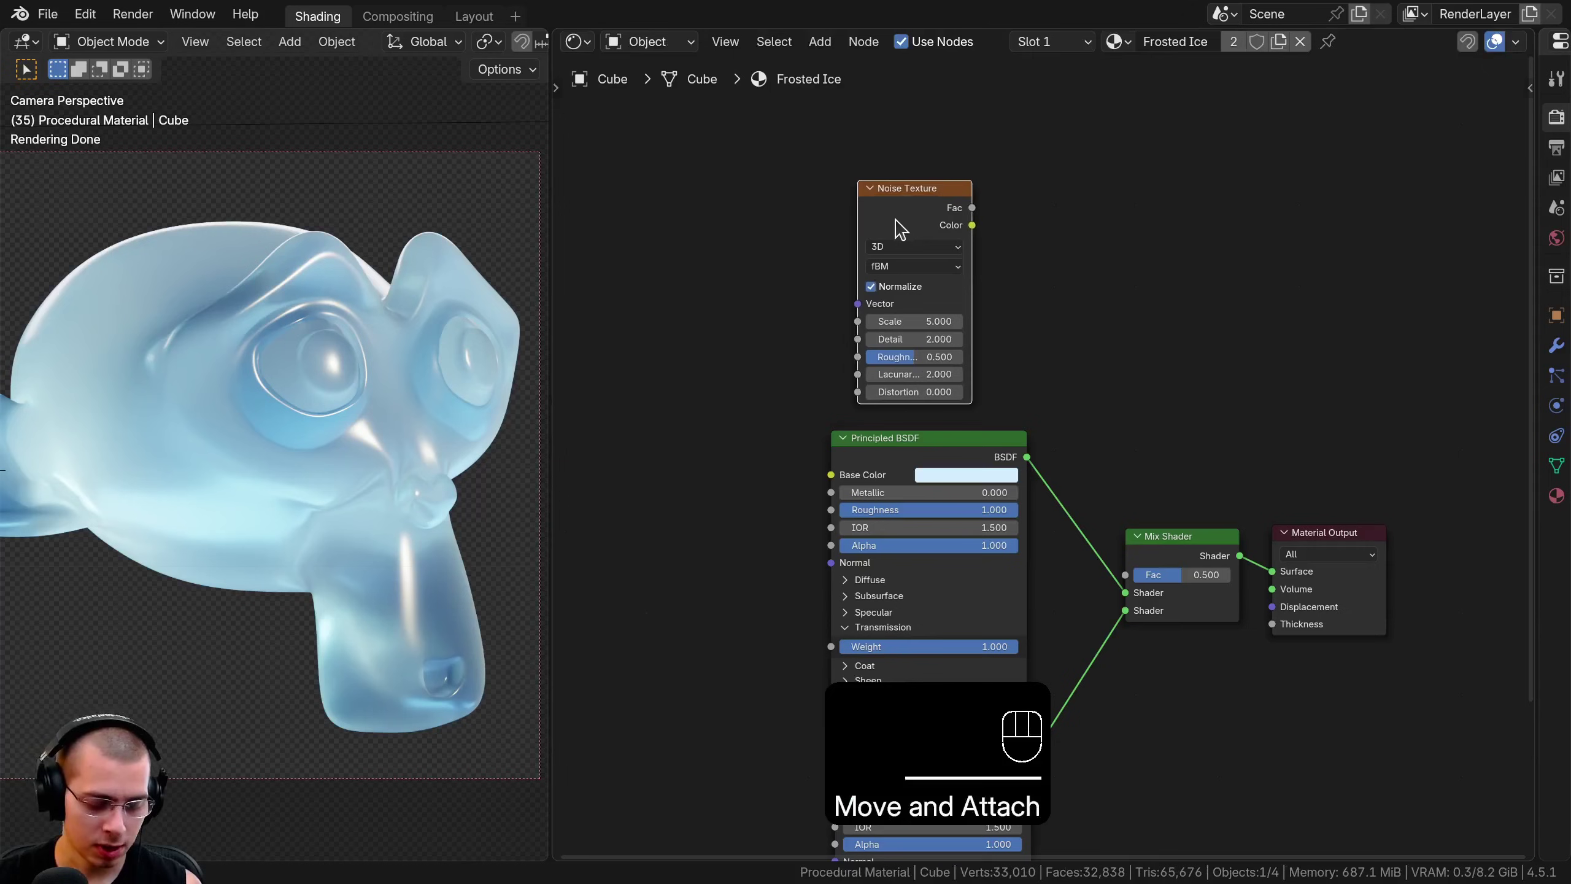
# Add Texture Coordinate and Mapping nodes to the Noise Texture and feed the mapping with Object coordinates
pyautogui.hotkey('ctrl', 't')
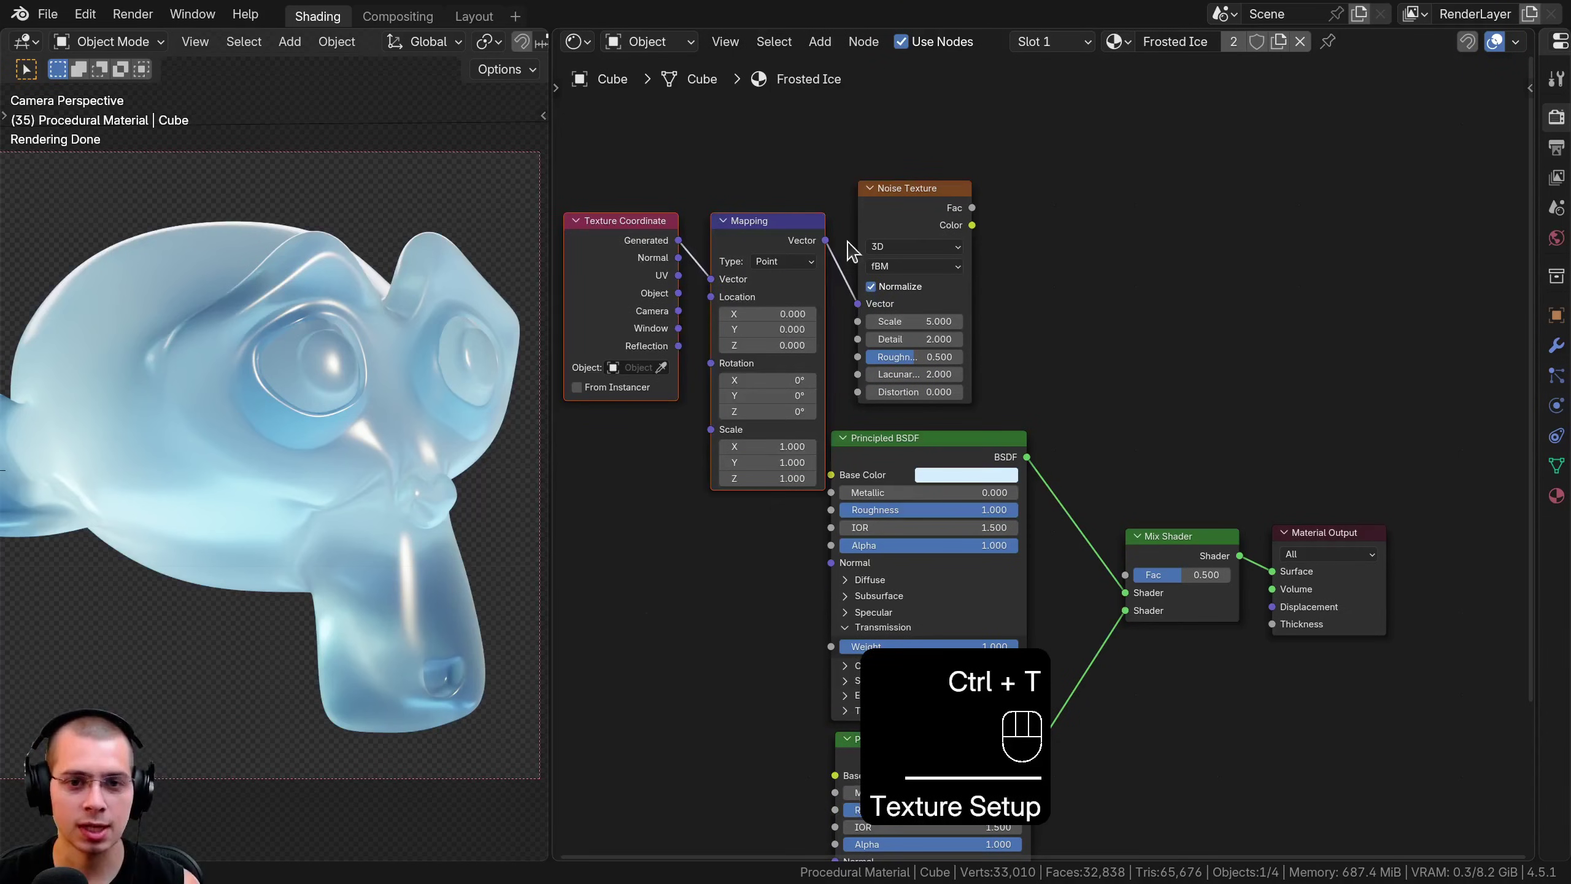
pyautogui.scroll(2, 903, 247)
pyautogui.press('a')
pyautogui.moveTo(927, 340); pyautogui.dragTo(1061, 344, button='middle')
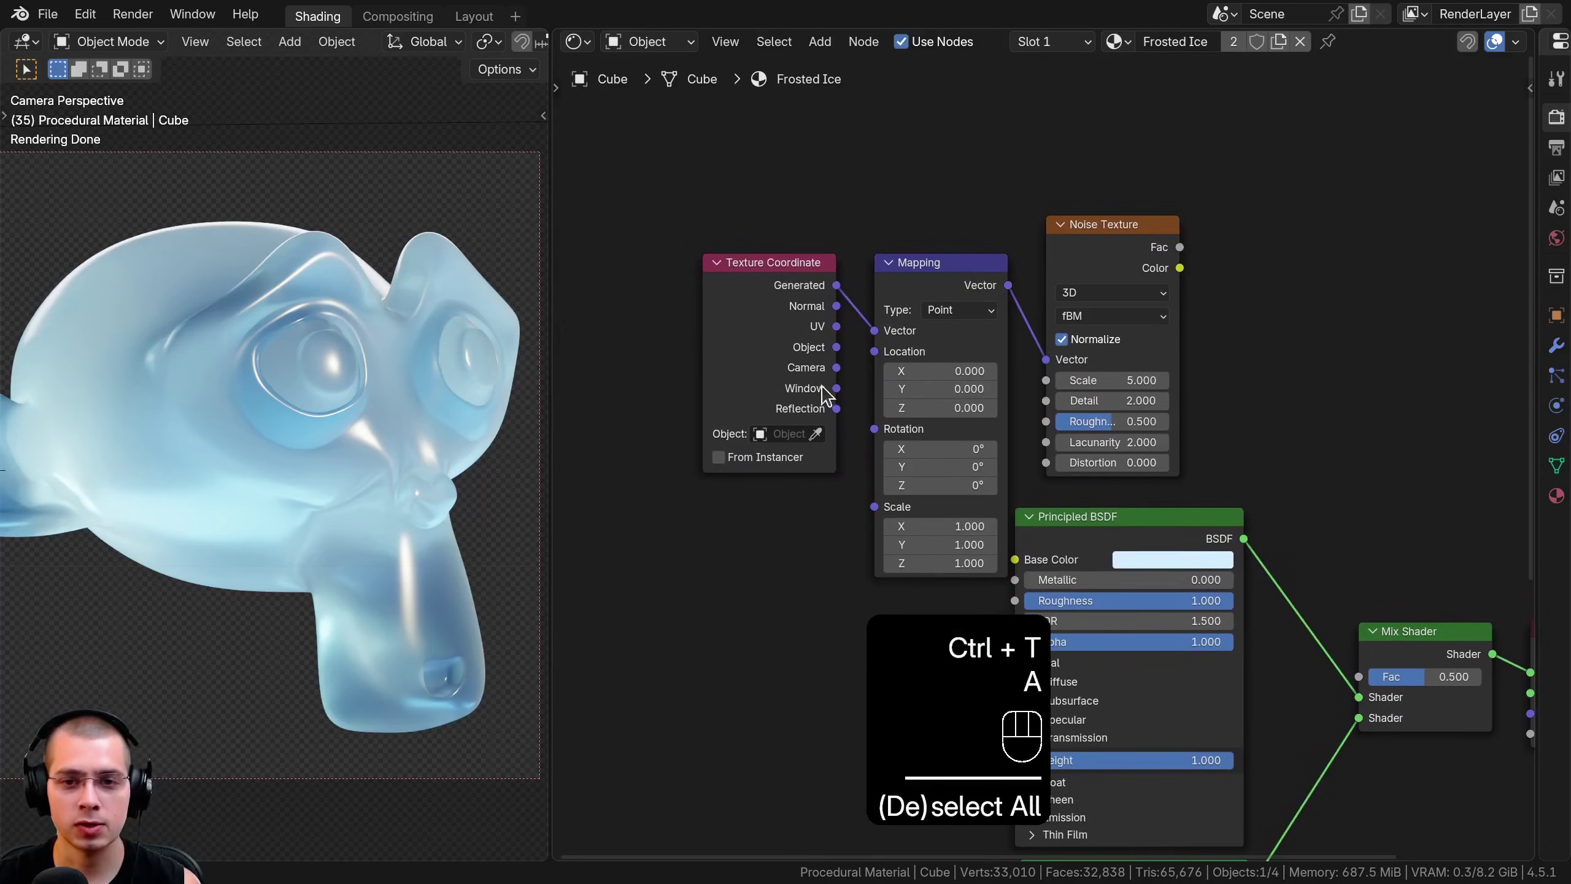
pyautogui.moveTo(804, 372); pyautogui.dragTo(873, 329)
# Move the Texture Coordinate and Mapping nodes together down beside the Principled shaders, away from the Noise Texture
pyautogui.moveTo(776, 289); pyautogui.dragTo(809, 300)
pyautogui.moveTo(772, 217); pyautogui.dragTo(967, 337)
pyautogui.scroll(-5, 967, 337)
pyautogui.press('g')
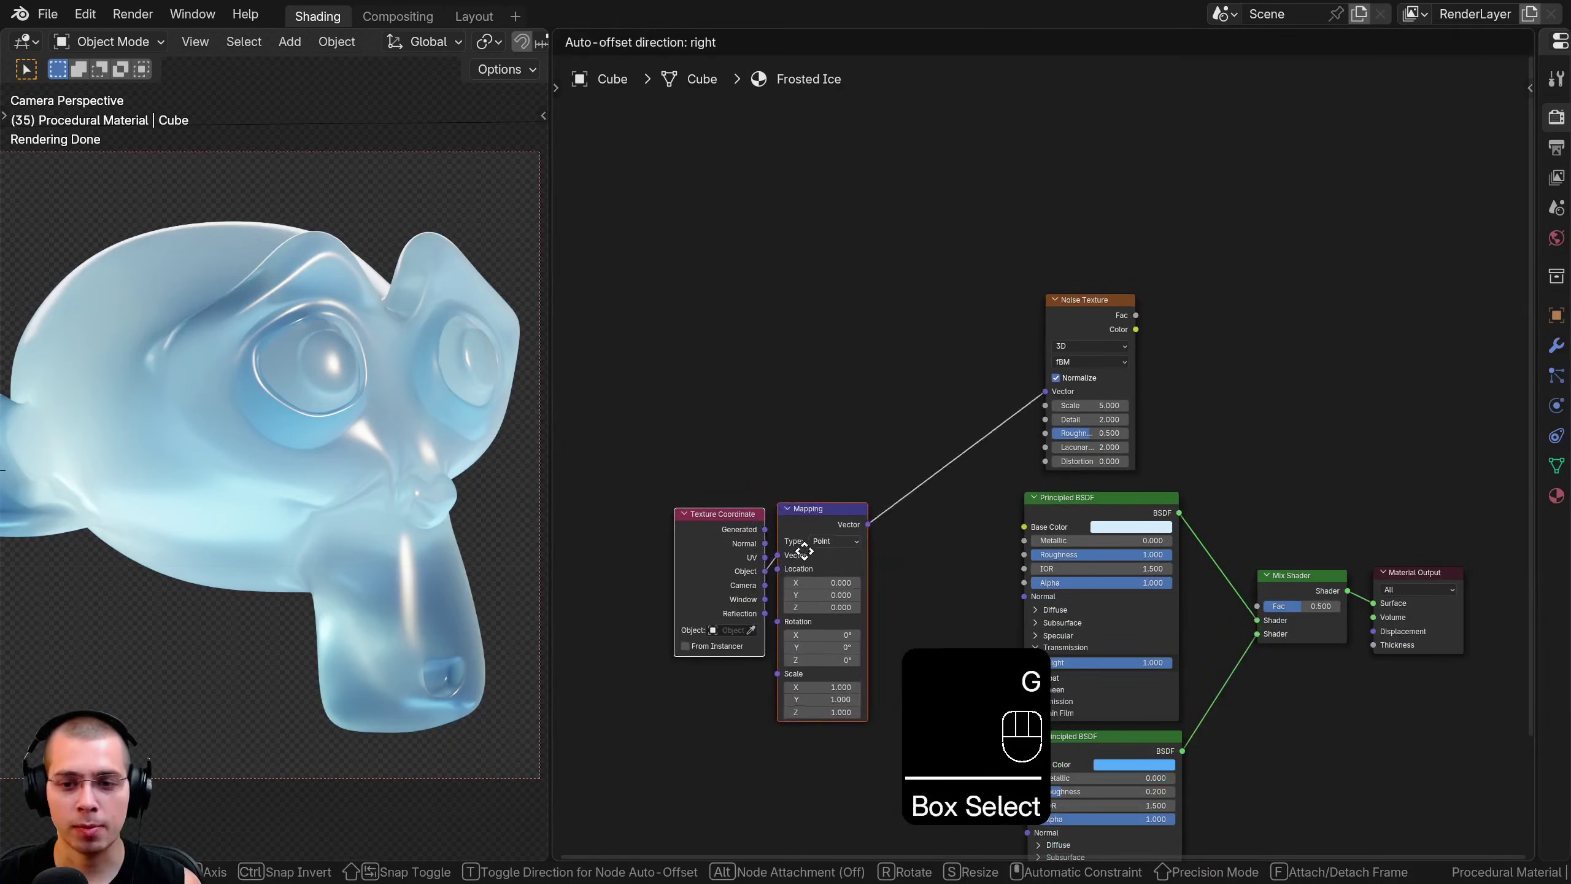
pyautogui.click(759, 595)
# Shift the Noise Texture node slightly and preview its Fac output on the model through the Material Output
pyautogui.press('a')
pyautogui.moveTo(1079, 305); pyautogui.dragTo(1028, 297)
pyautogui.moveTo(891, 299); pyautogui.dragTo(848, 303, button='middle')
pyautogui.scroll(2, 845, 308)
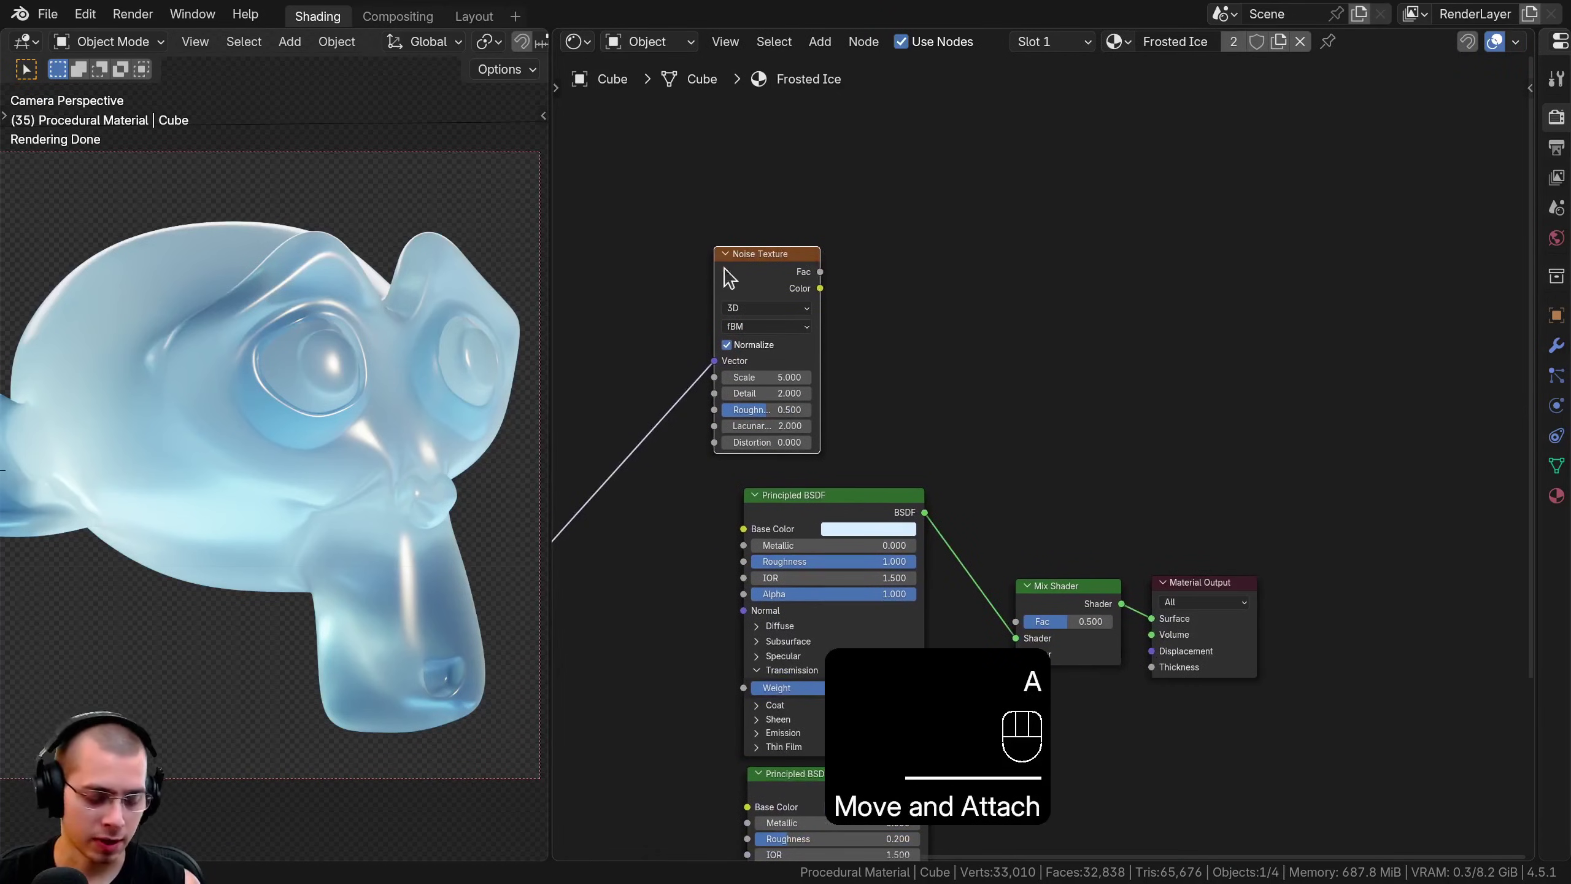
pyautogui.keyDown('ctrl'); pyautogui.keyDown('shift'); pyautogui.click(800, 267); pyautogui.keyUp('shift'); pyautogui.keyUp('ctrl')
pyautogui.moveTo(674, 435); pyautogui.dragTo(939, 369, button='middle')
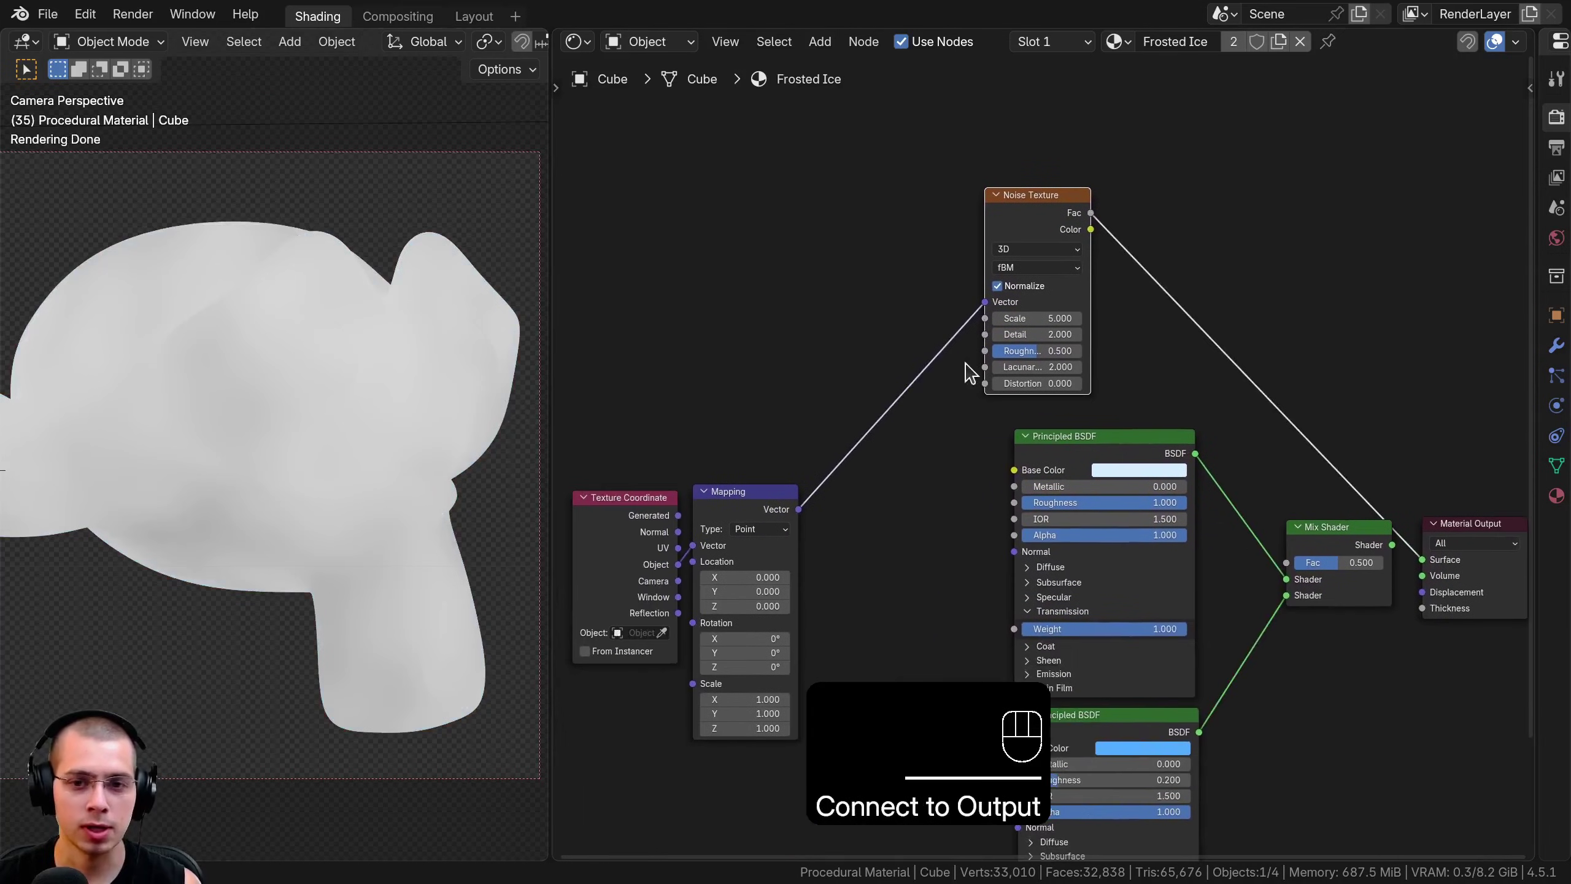
# Raise the noise scale to 38.5 and try Generated coordinates, inspecting the pattern on the monkey head and cube
pyautogui.moveTo(1013, 323); pyautogui.dragTo(1243, 318)
pyautogui.moveTo(894, 486); pyautogui.dragTo(899, 447, button='middle')
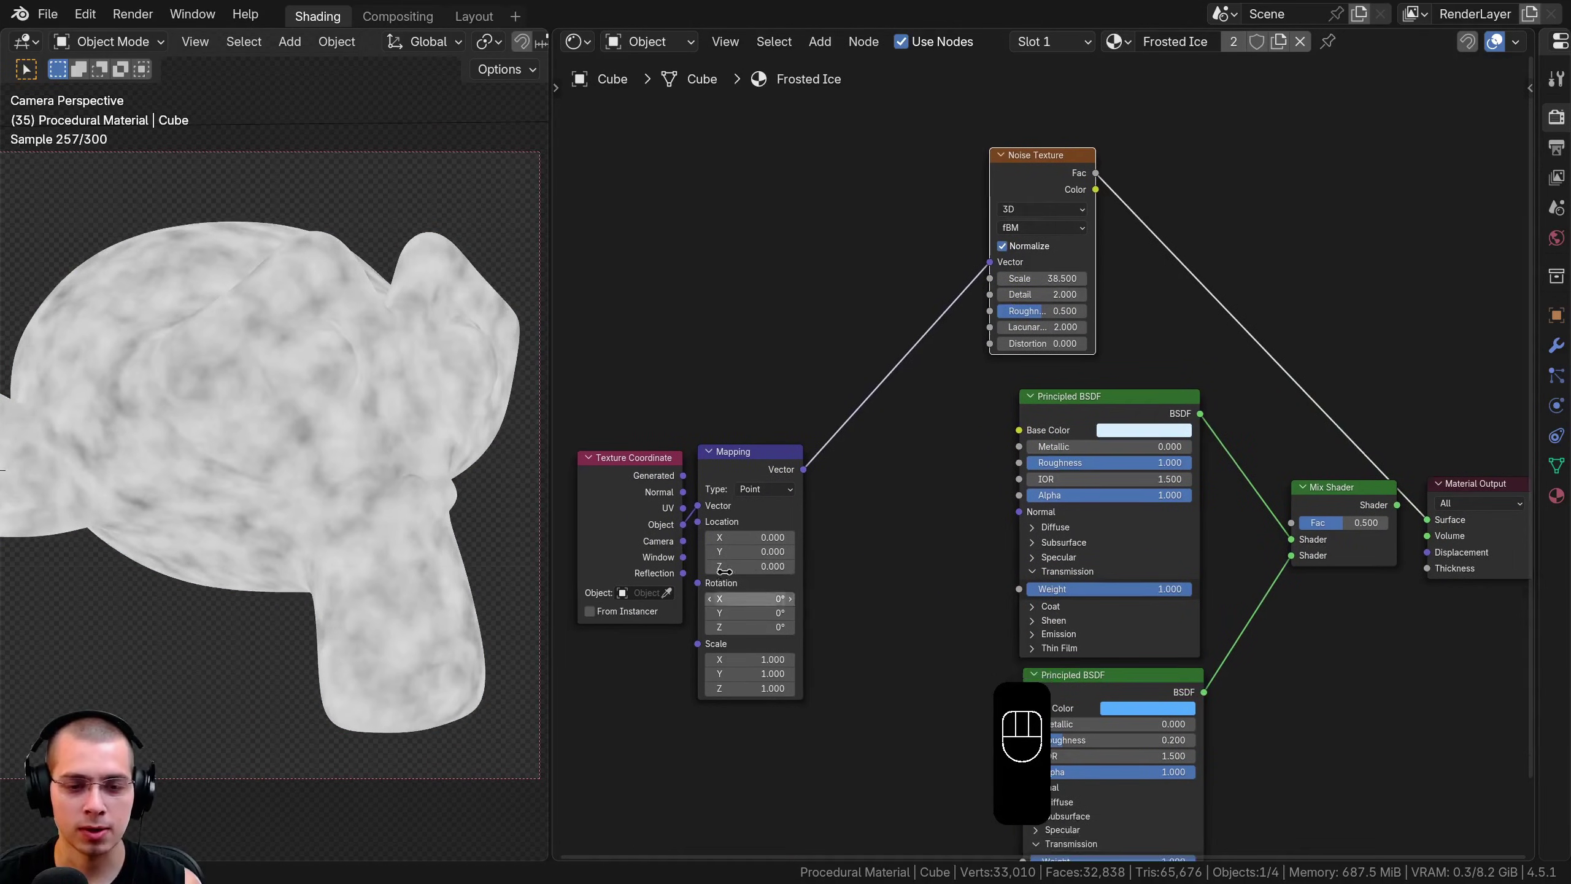
pyautogui.moveTo(683, 475); pyautogui.dragTo(698, 506)
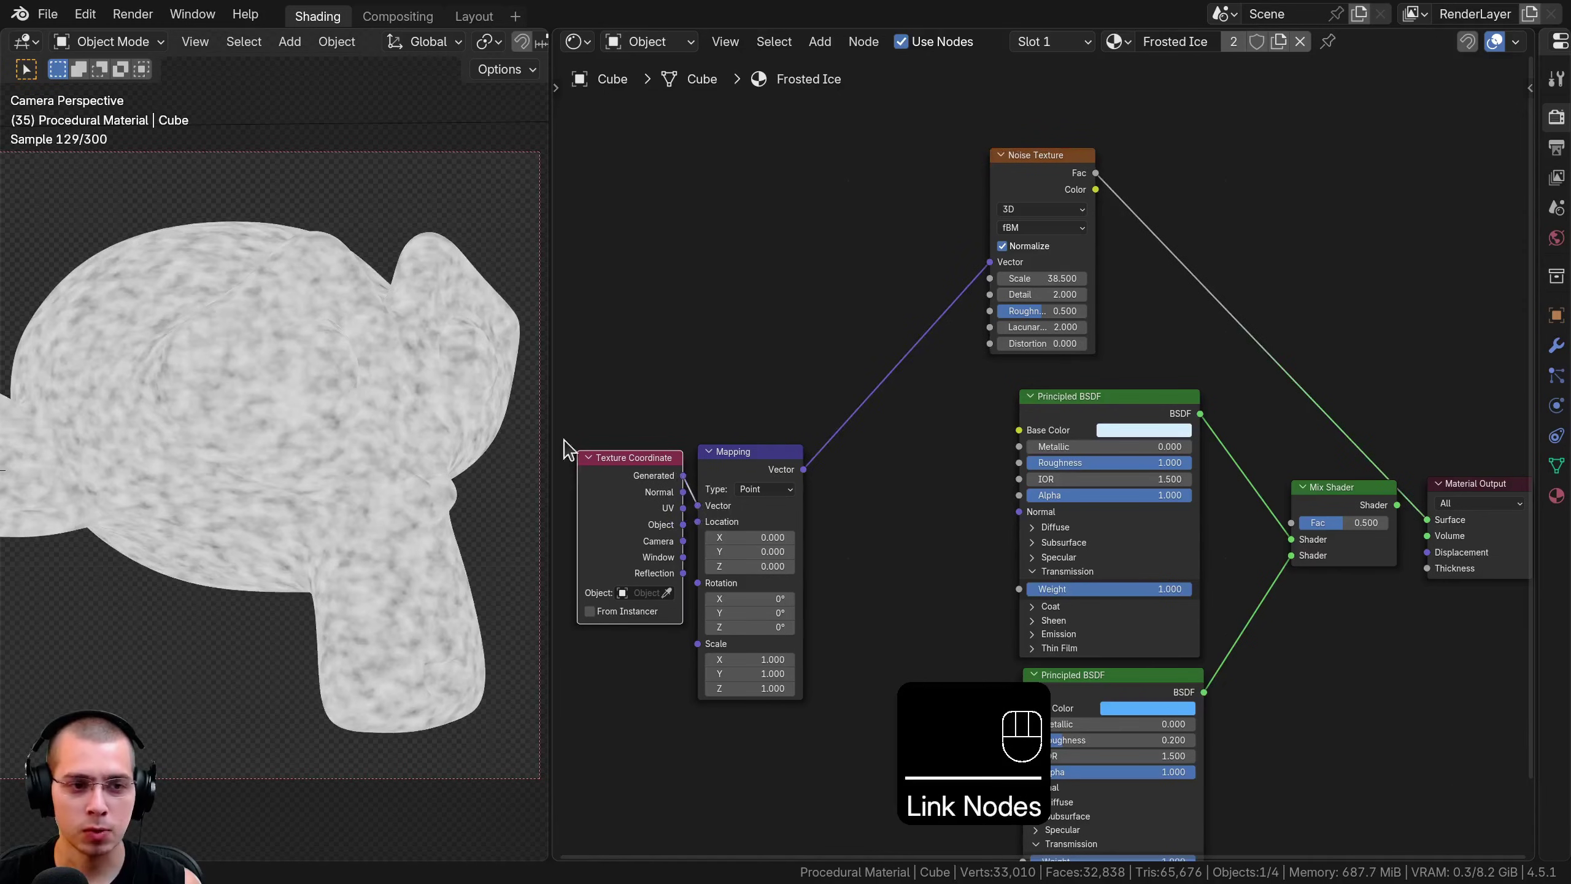
pyautogui.keyDown('shift'); pyautogui.moveTo(225, 393); pyautogui.dragTo(343, 418, button='middle'); pyautogui.keyUp('shift')
pyautogui.scroll(2, 188, 353)
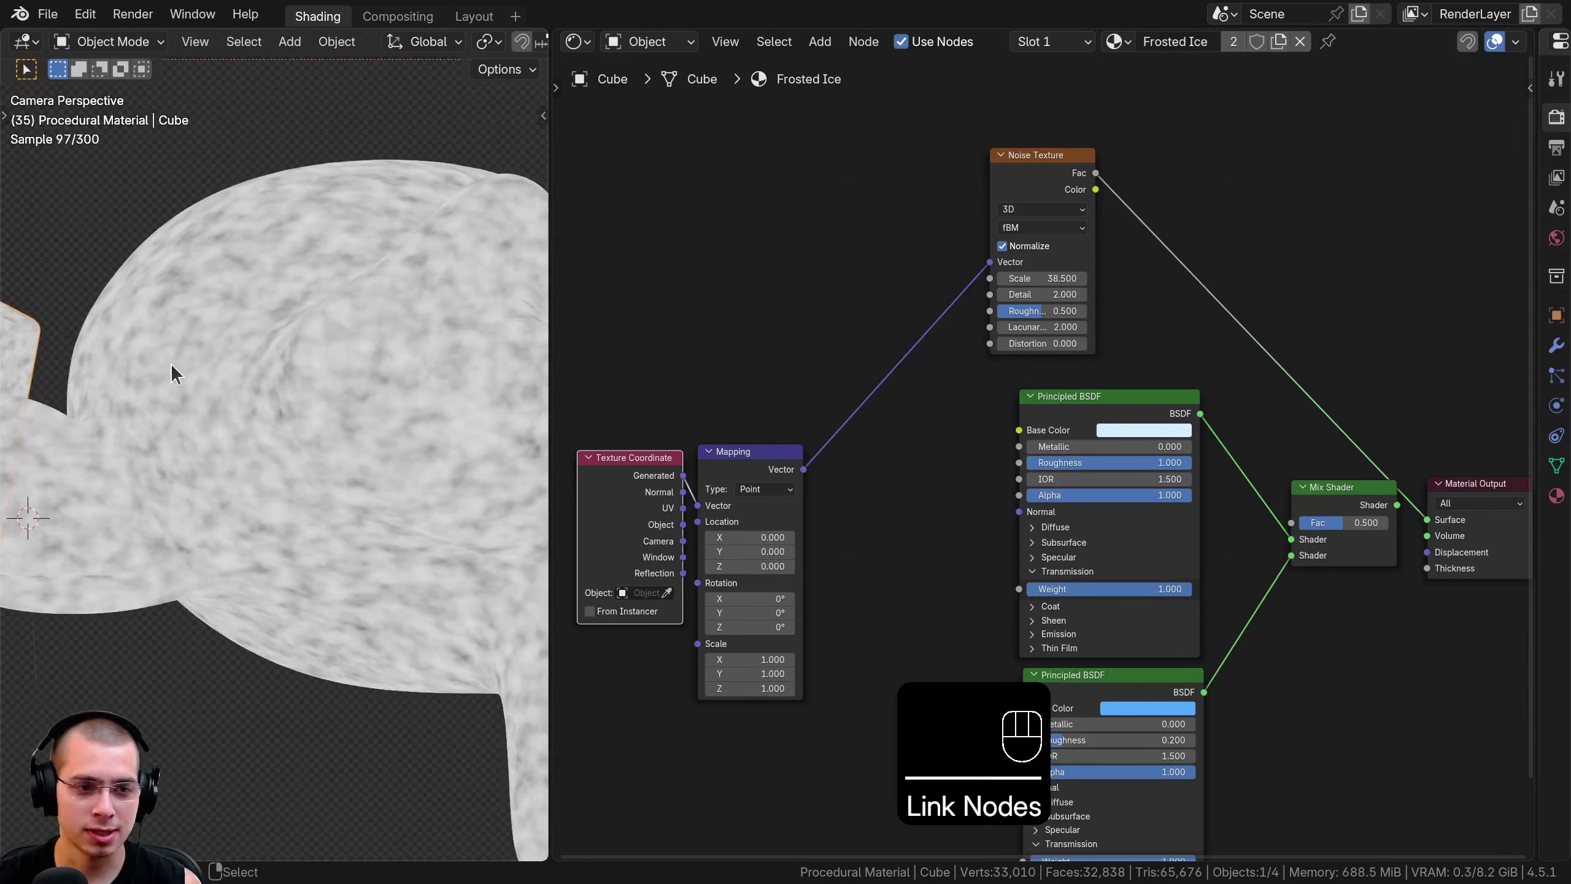
pyautogui.scroll(-1, 229, 370)
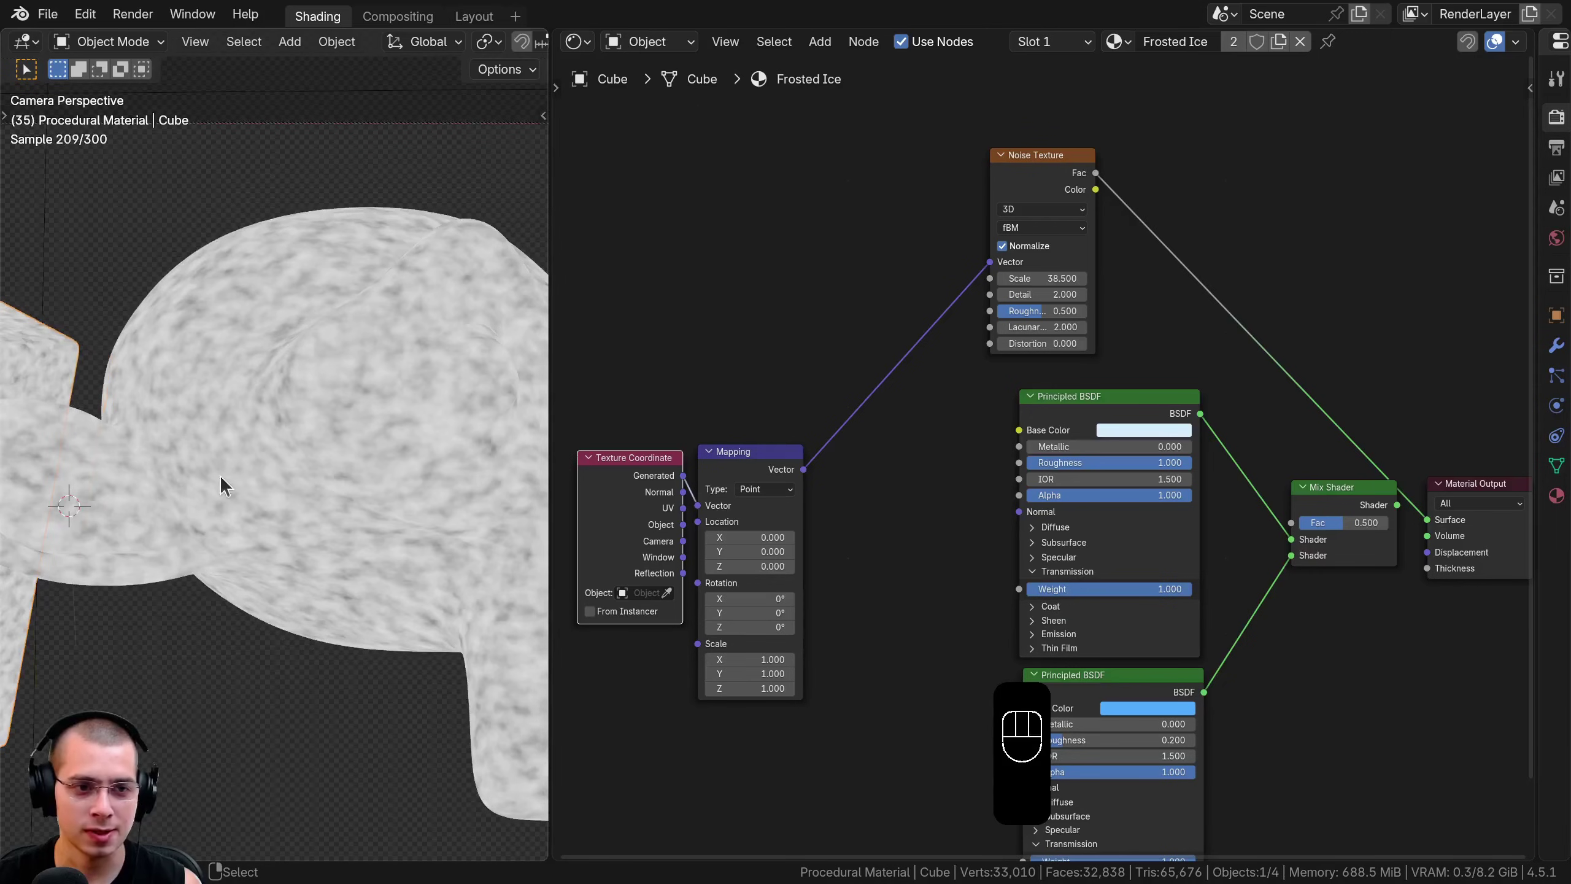
pyautogui.scroll(-2, 234, 496)
pyautogui.keyDown('shift'); pyautogui.moveTo(151, 488); pyautogui.dragTo(256, 489, button='middle'); pyautogui.keyUp('shift')
pyautogui.scroll(3, 408, 503)
pyautogui.scroll(-3, 435, 502)
pyautogui.scroll(3, 280, 511)
pyautogui.scroll(3, 957, 482)
# Reconnect the Object coordinates to the Mapping node's vector input and compare the noise pattern on both objects
pyautogui.moveTo(610, 536); pyautogui.dragTo(630, 517)
pyautogui.scroll(1, 771, 421)
pyautogui.scroll(-3, 266, 674)
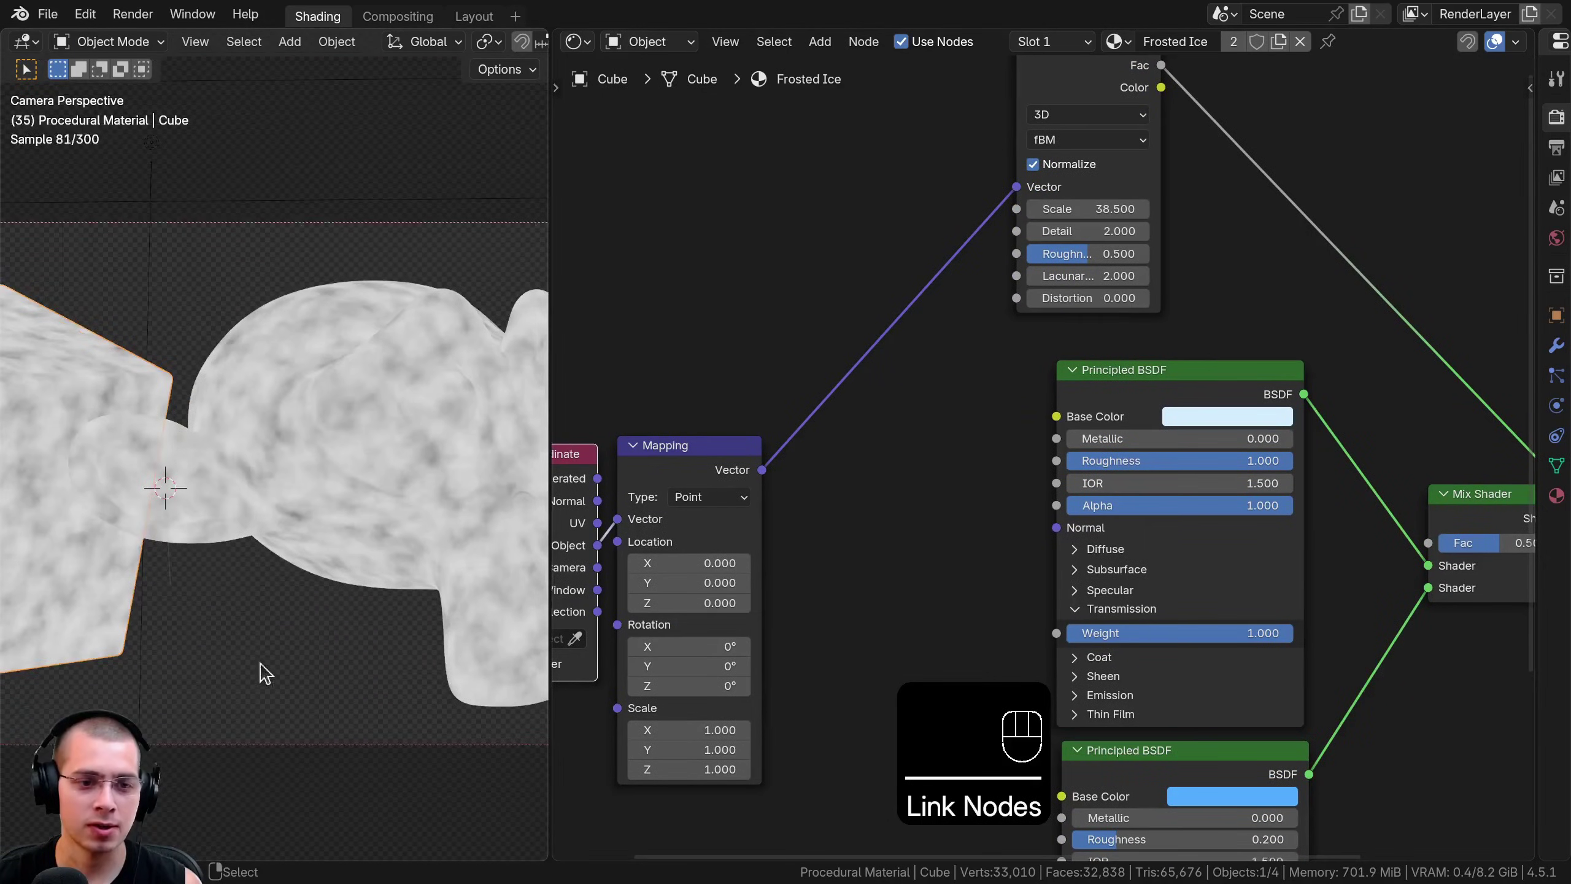
pyautogui.moveTo(759, 451); pyautogui.dragTo(787, 441, button='middle')
pyautogui.moveTo(585, 496); pyautogui.dragTo(578, 480)
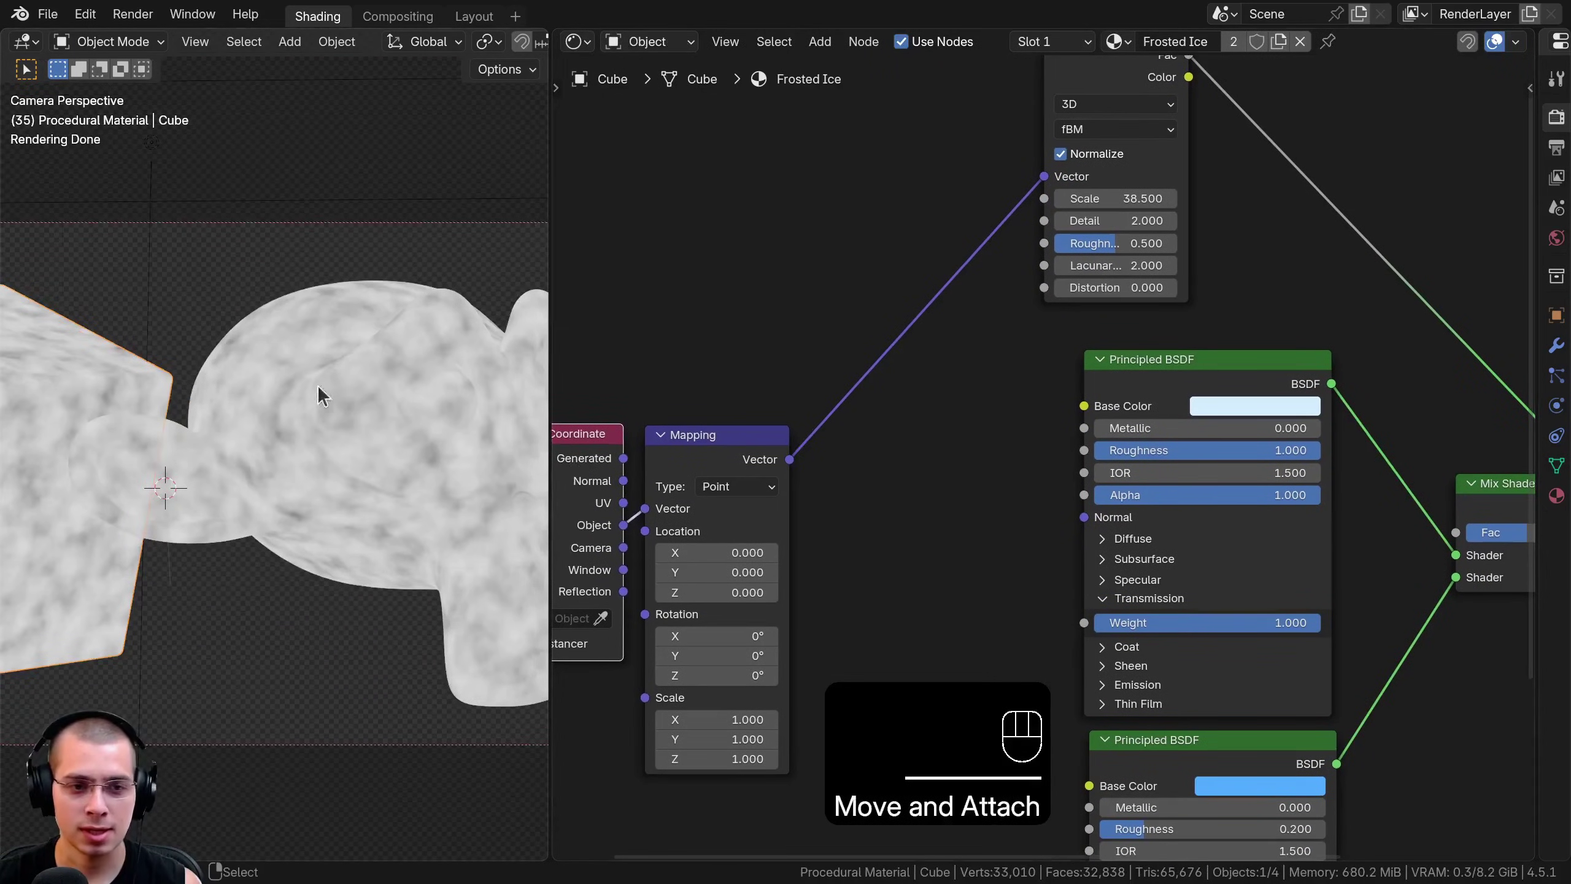
# Set the Noise Texture's scale to 15
pyautogui.moveTo(1129, 153); pyautogui.dragTo(1037, 355, button='middle')
pyautogui.click(1016, 242)
pyautogui.scroll(-1, 298, 390)
pyautogui.keyDown('shift'); pyautogui.moveTo(299, 390); pyautogui.dragTo(187, 391, button='middle'); pyautogui.keyUp('shift')
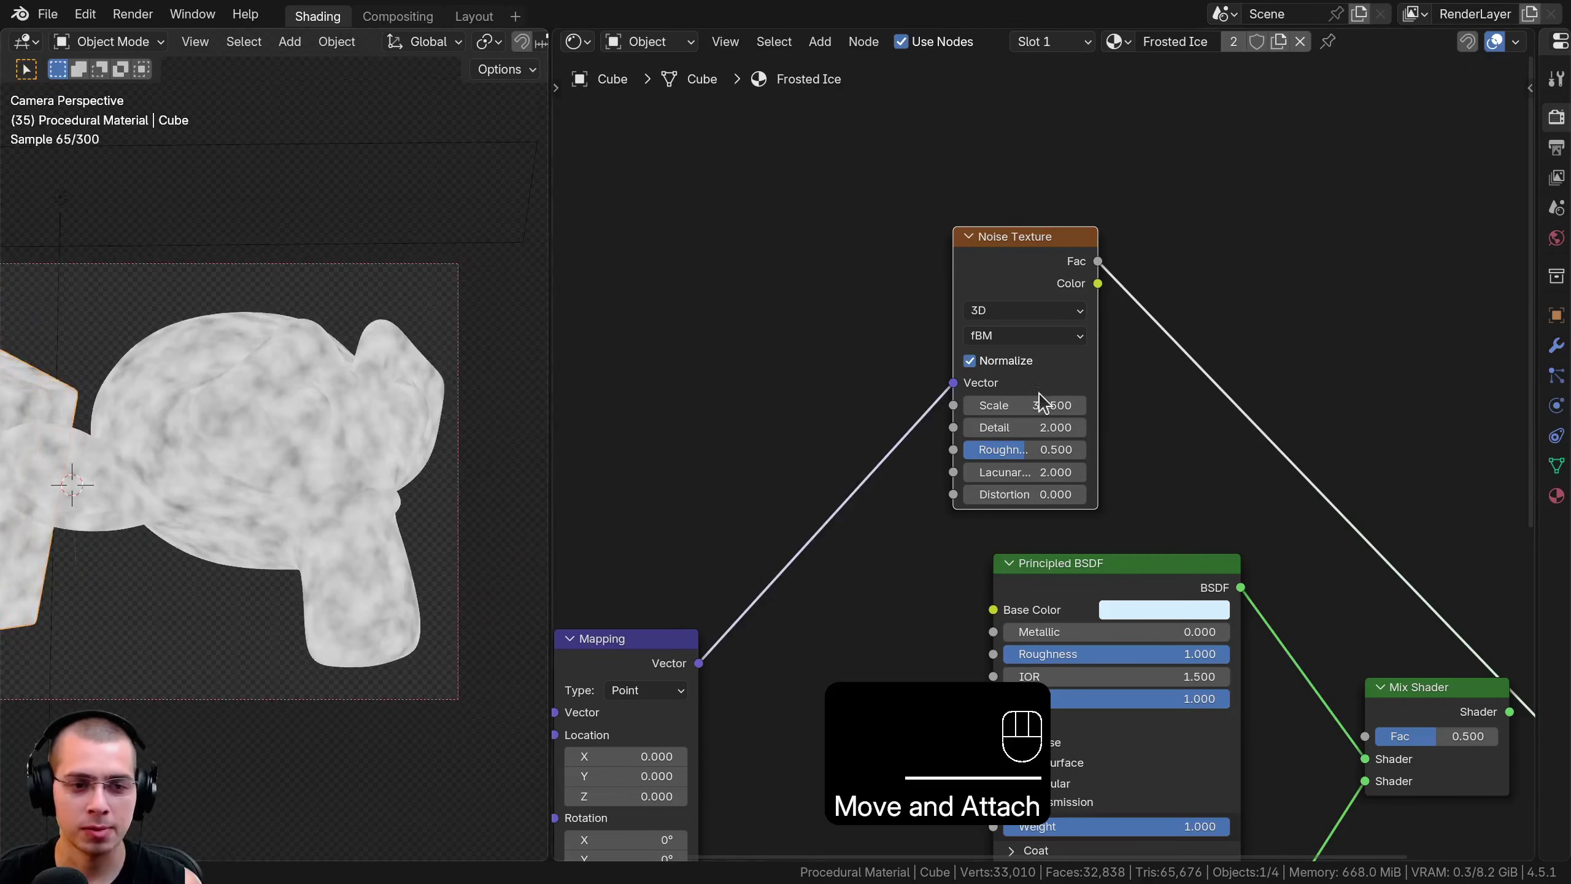
pyautogui.scroll(-2, 1068, 350)
pyautogui.moveTo(1071, 349); pyautogui.dragTo(987, 356, button='middle')
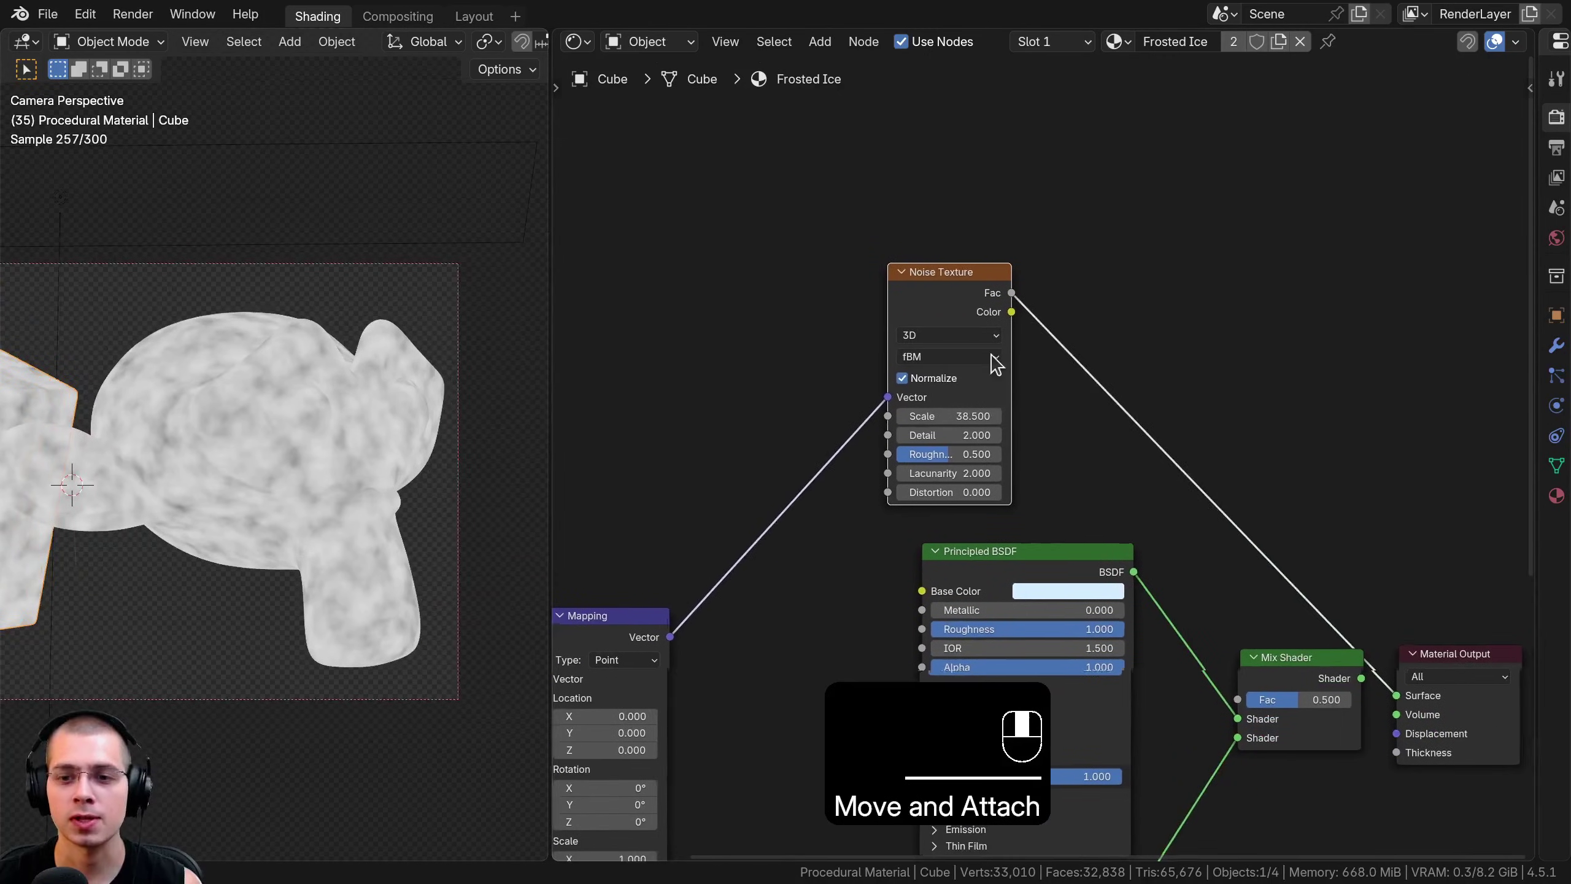
pyautogui.moveTo(928, 280); pyautogui.dragTo(926, 280)
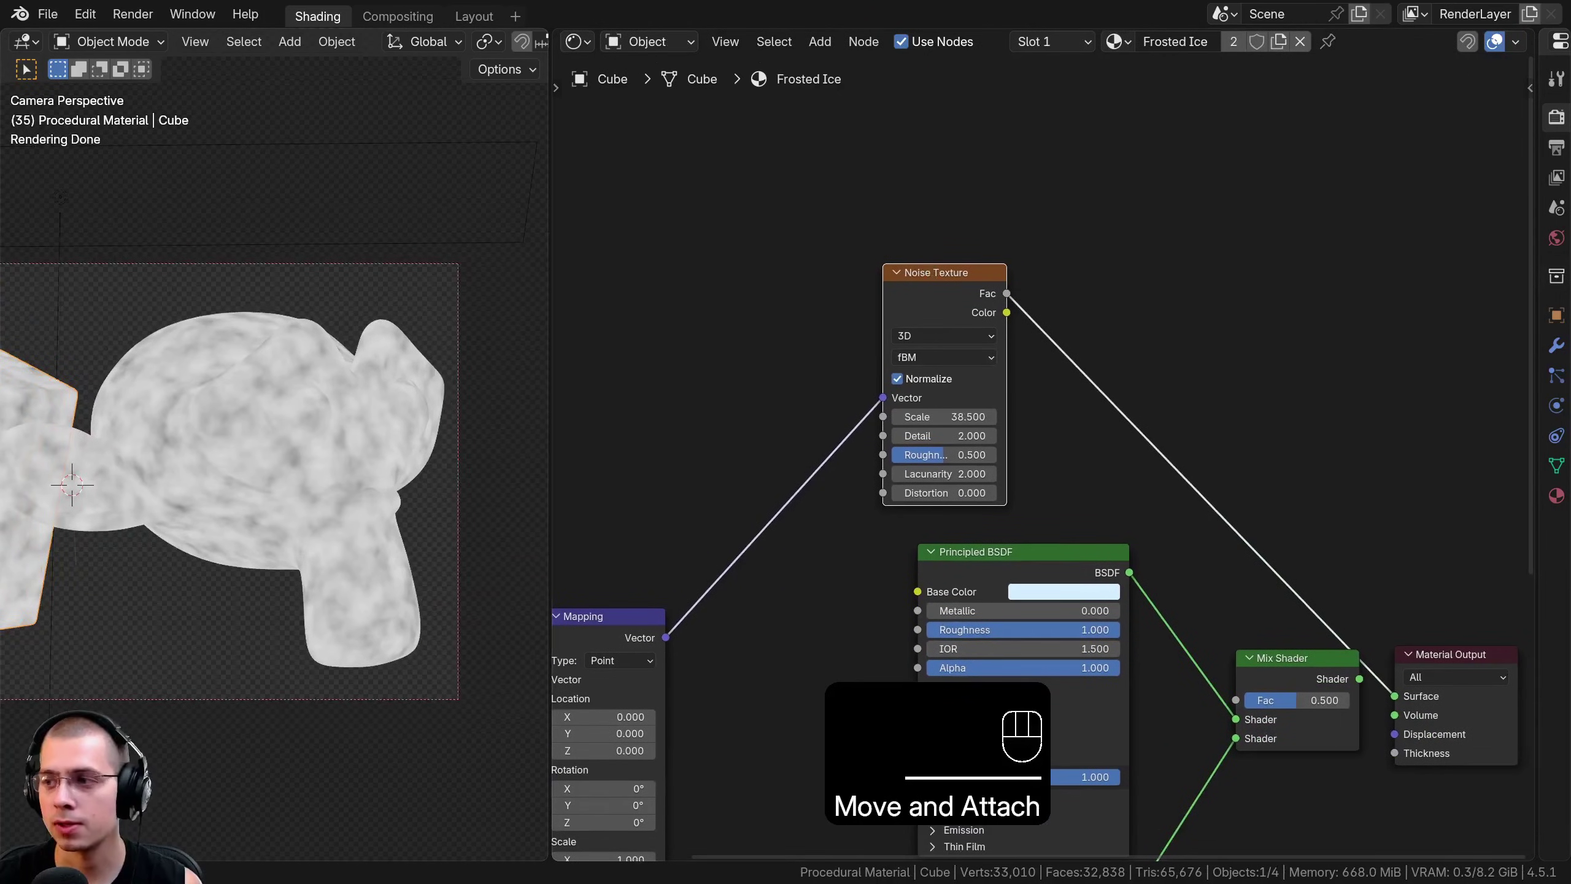
pyautogui.scroll(2, 1144, 384)
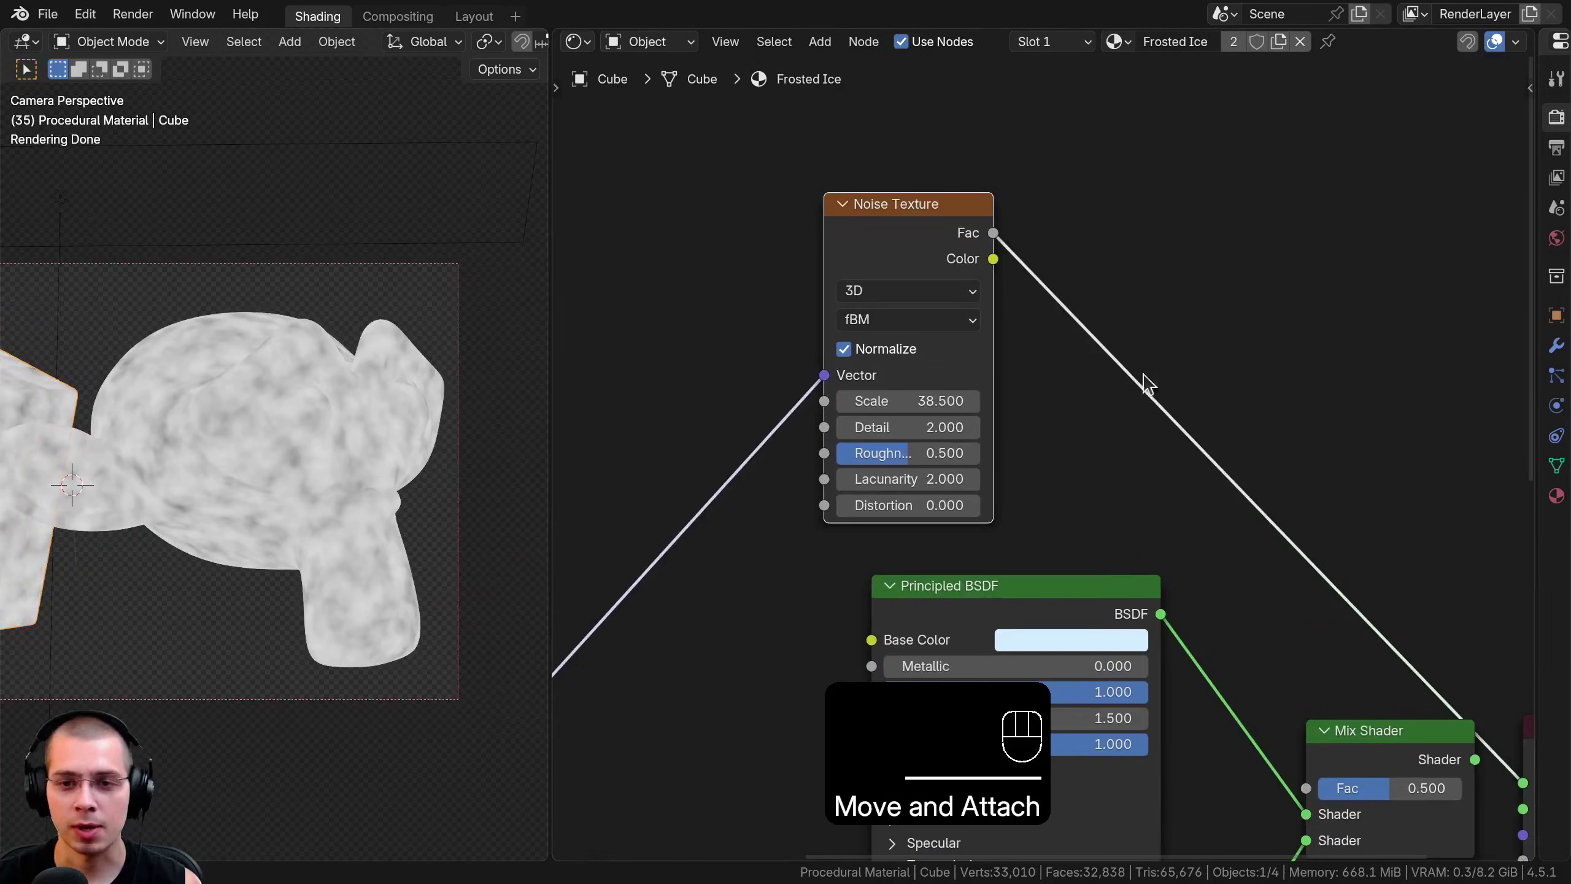
pyautogui.click(882, 401)
pyautogui.write('15')
pyautogui.press('Return')
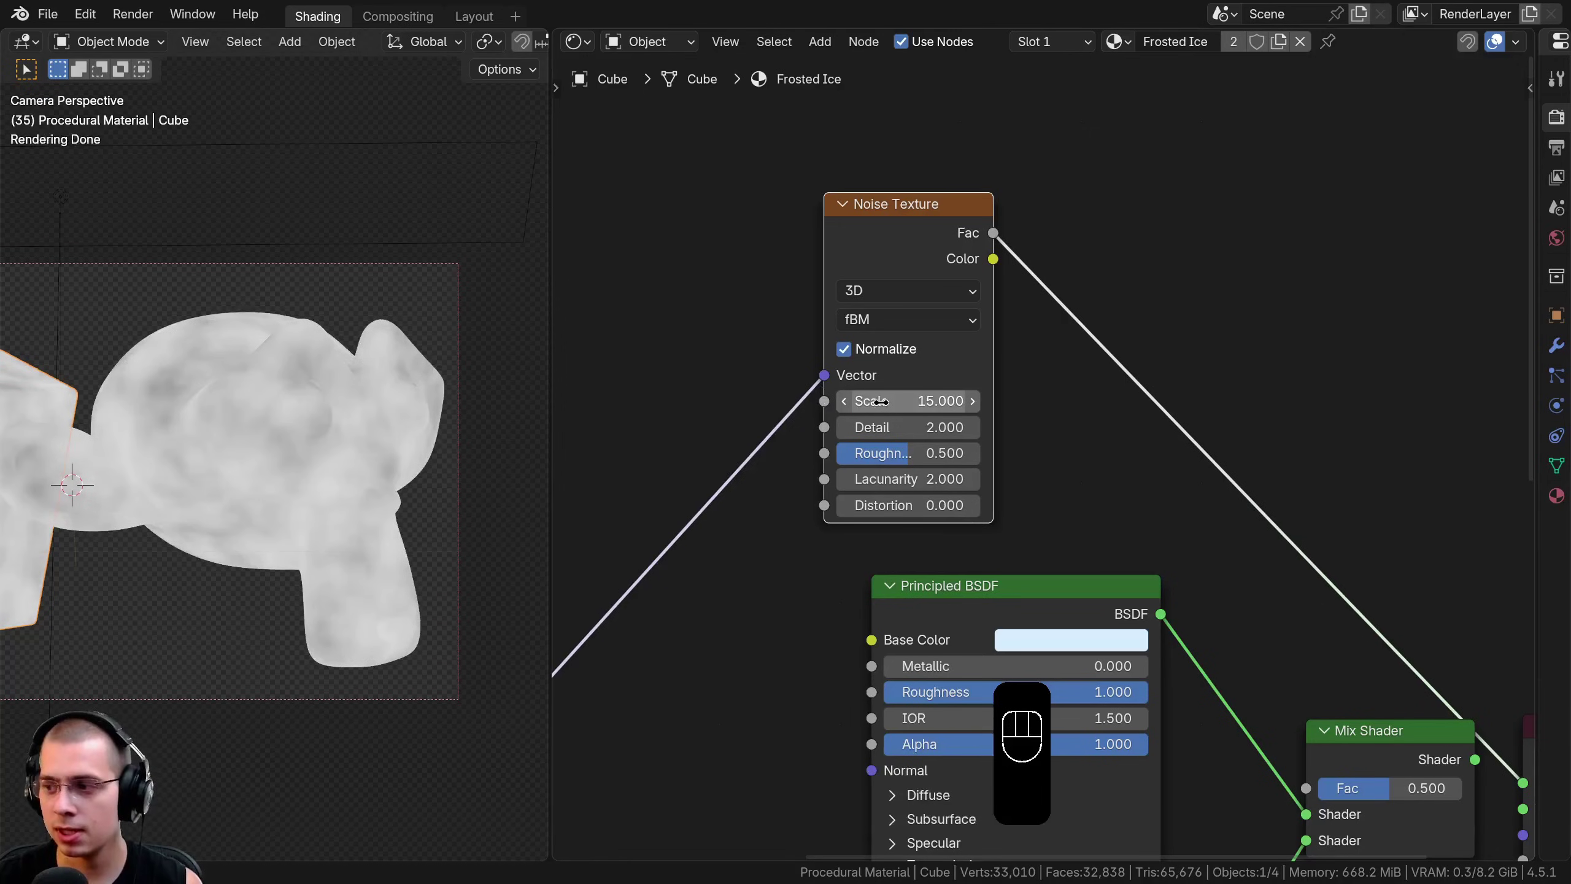
# Set the Noise Texture's detail to 10 and its roughness to 0.8
pyautogui.click(886, 427)
pyautogui.write('10')
pyautogui.press('Return')
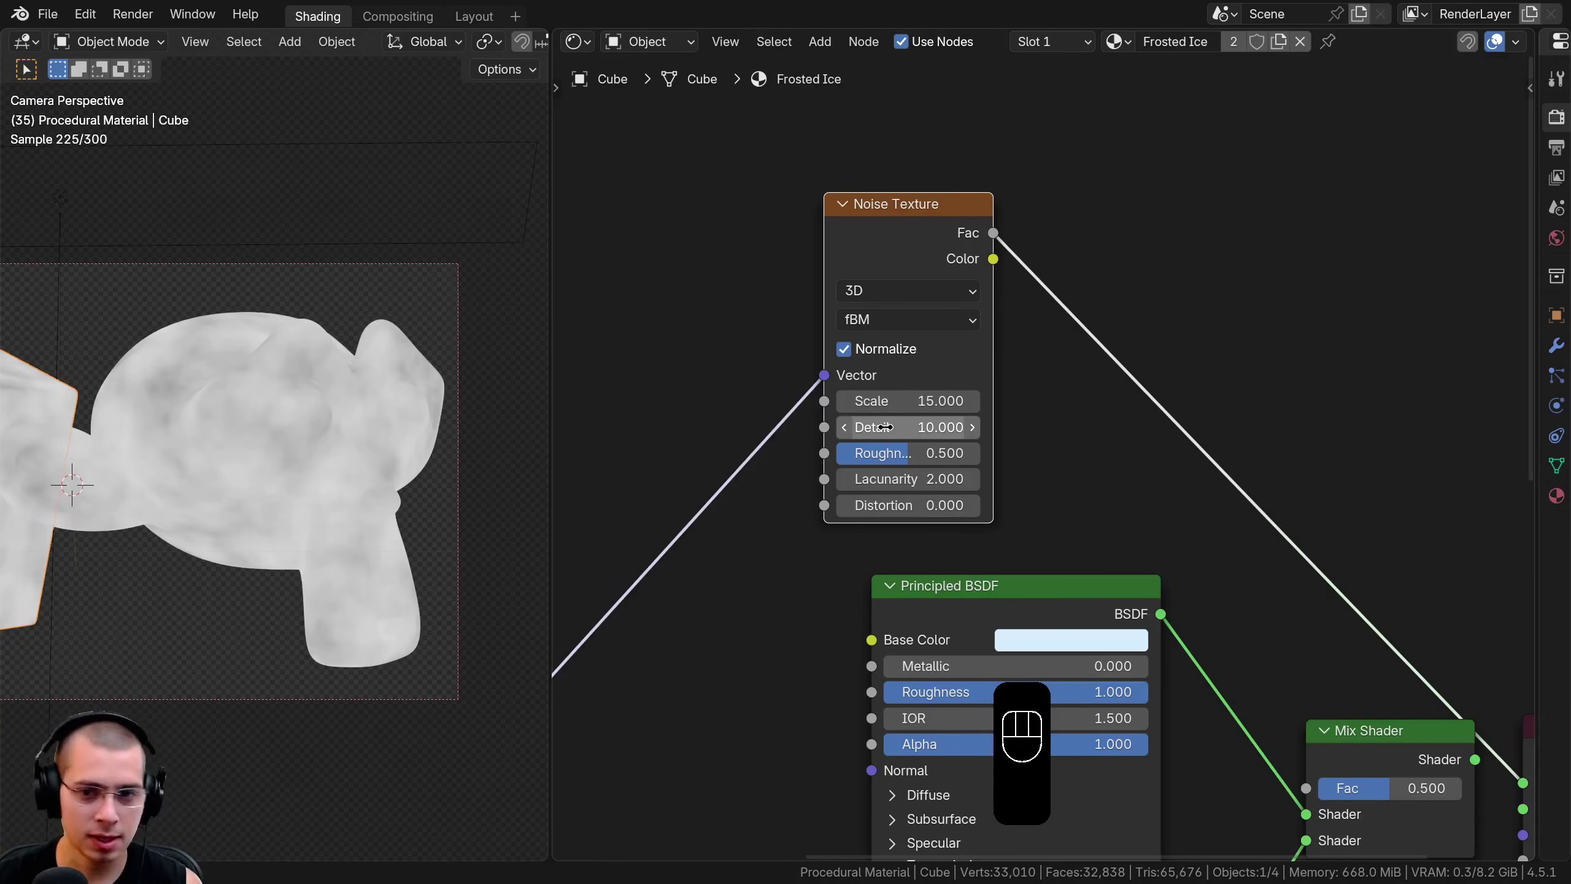
pyautogui.click(906, 451)
pyautogui.write('.')
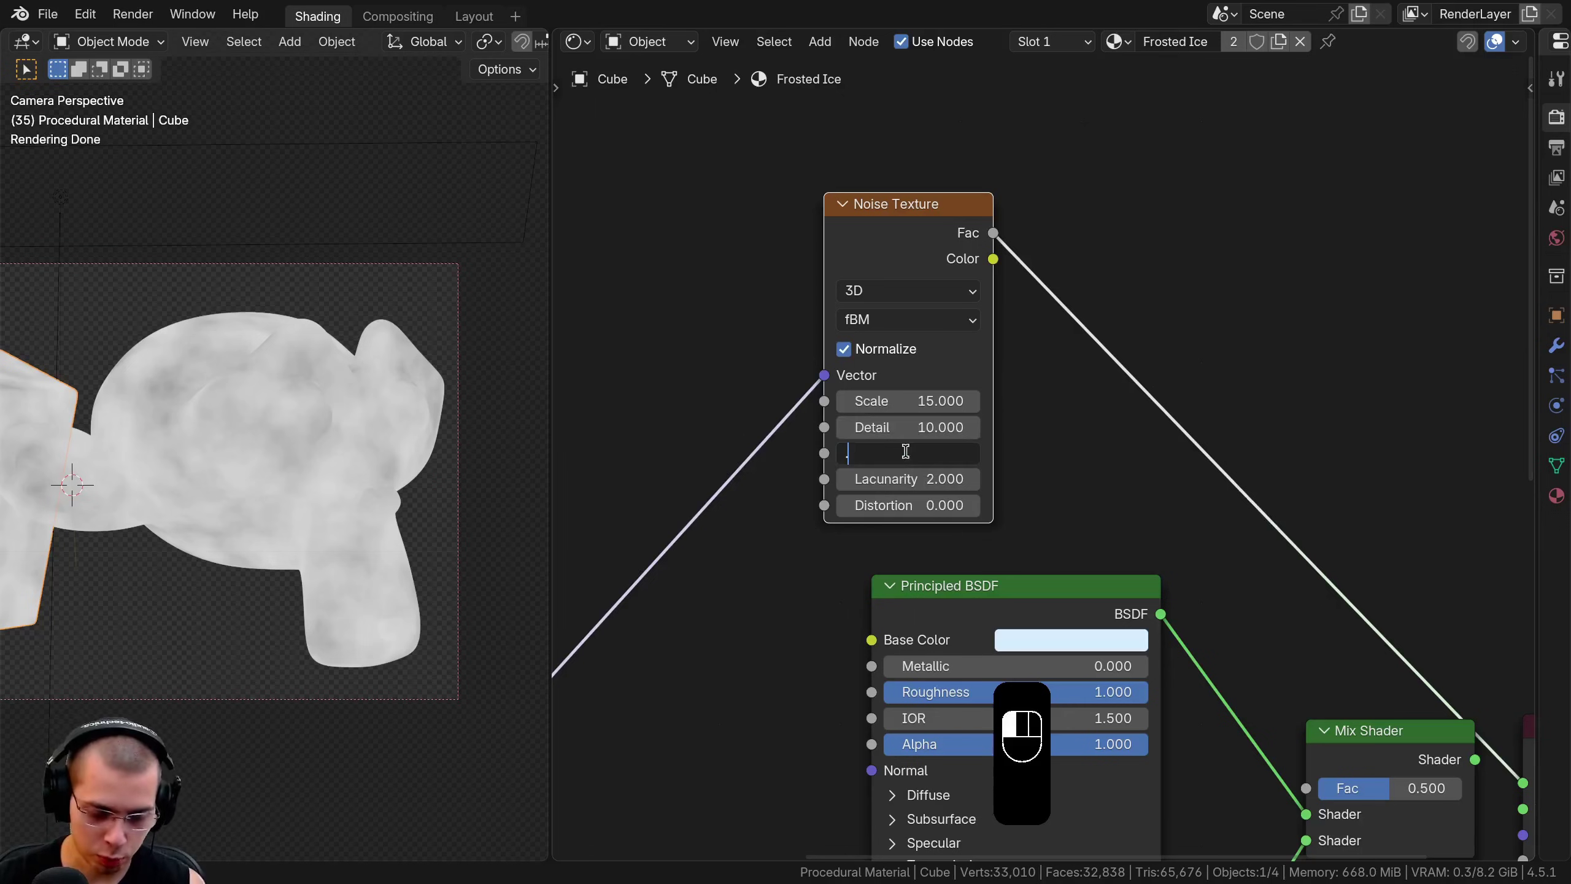
pyautogui.write('8')
pyautogui.press('Return')
# Drive the Mix Shader's factor with the noise Fac, restore the Mix Shader to the Material Output and inspect the material up close
pyautogui.scroll(-2, 905, 451)
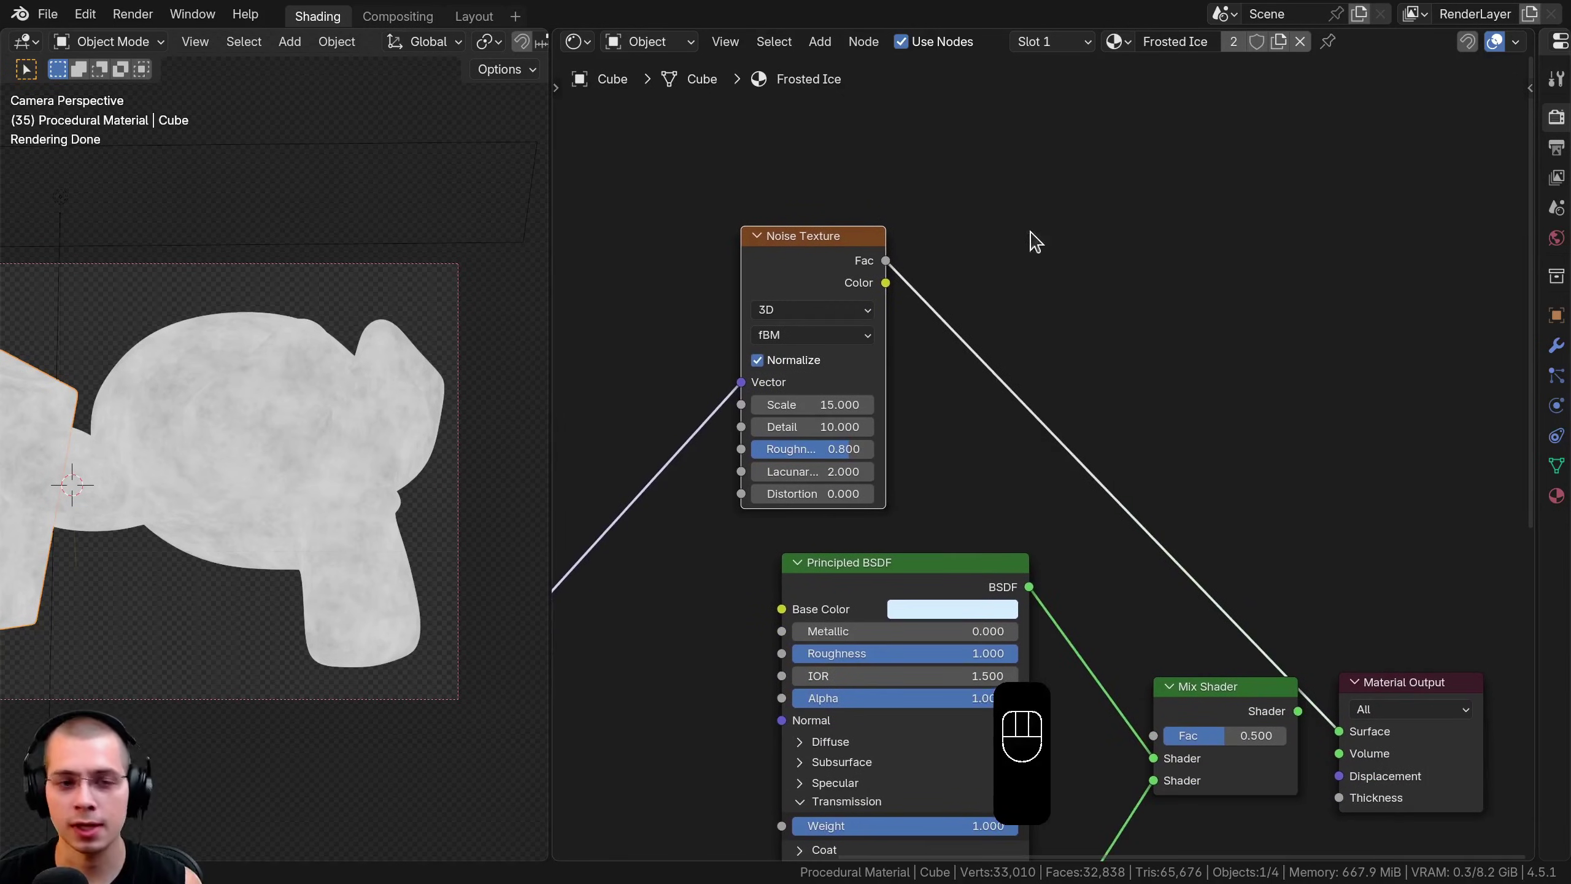
pyautogui.scroll(-1, 812, 139)
pyautogui.moveTo(796, 112); pyautogui.dragTo(1123, 493)
pyautogui.keyDown('ctrl'); pyautogui.keyDown('shift'); pyautogui.click(1106, 491); pyautogui.keyUp('shift'); pyautogui.keyUp('ctrl')
pyautogui.scroll(4, 237, 450)
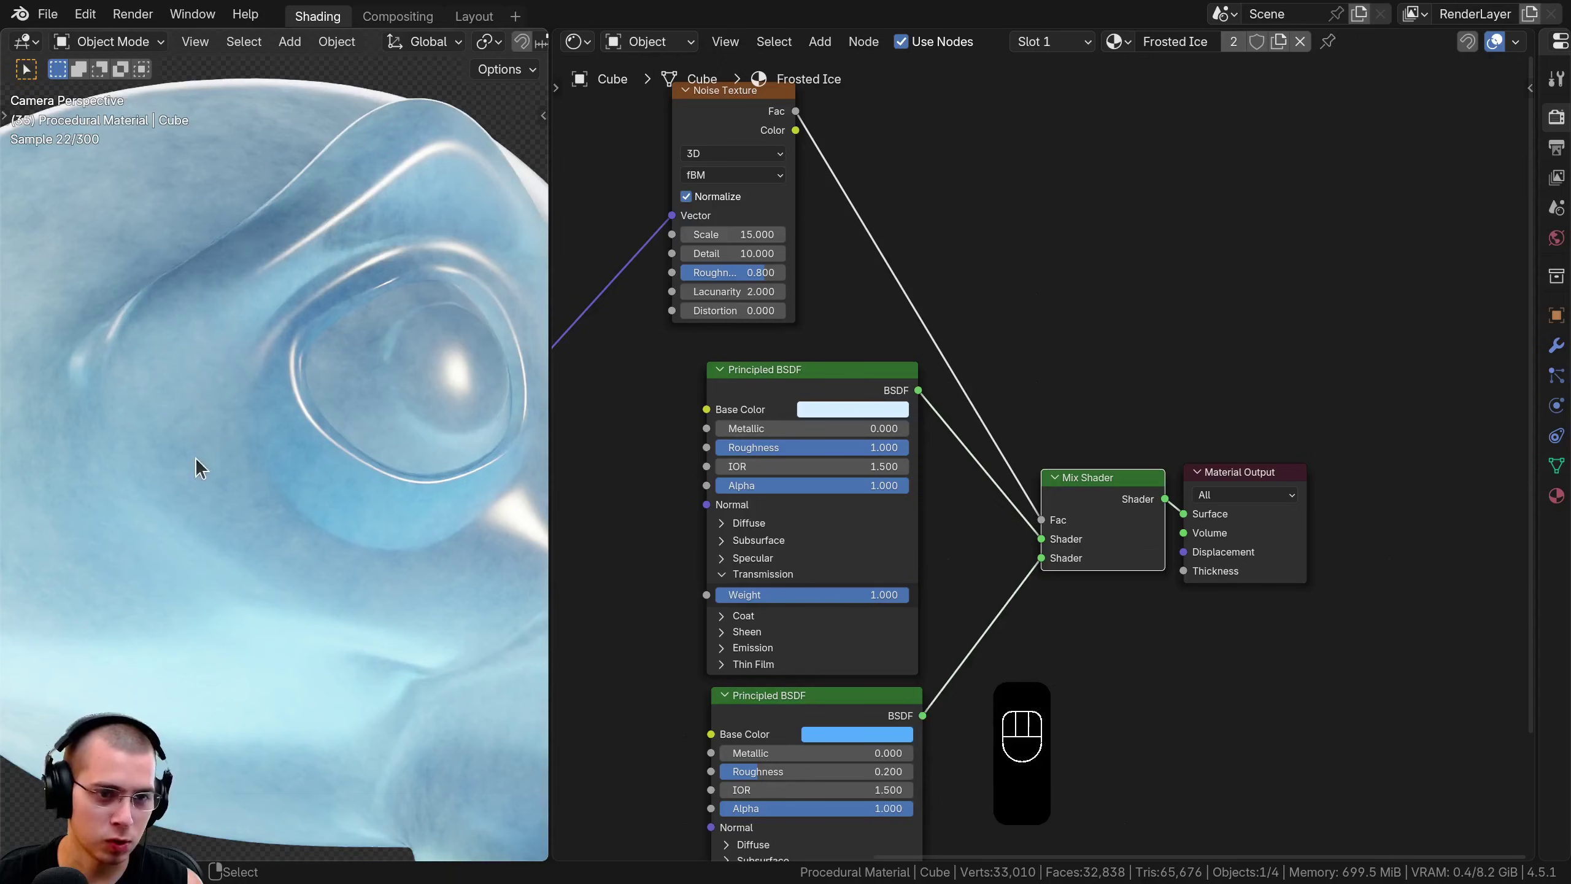
pyautogui.click(800, 380)
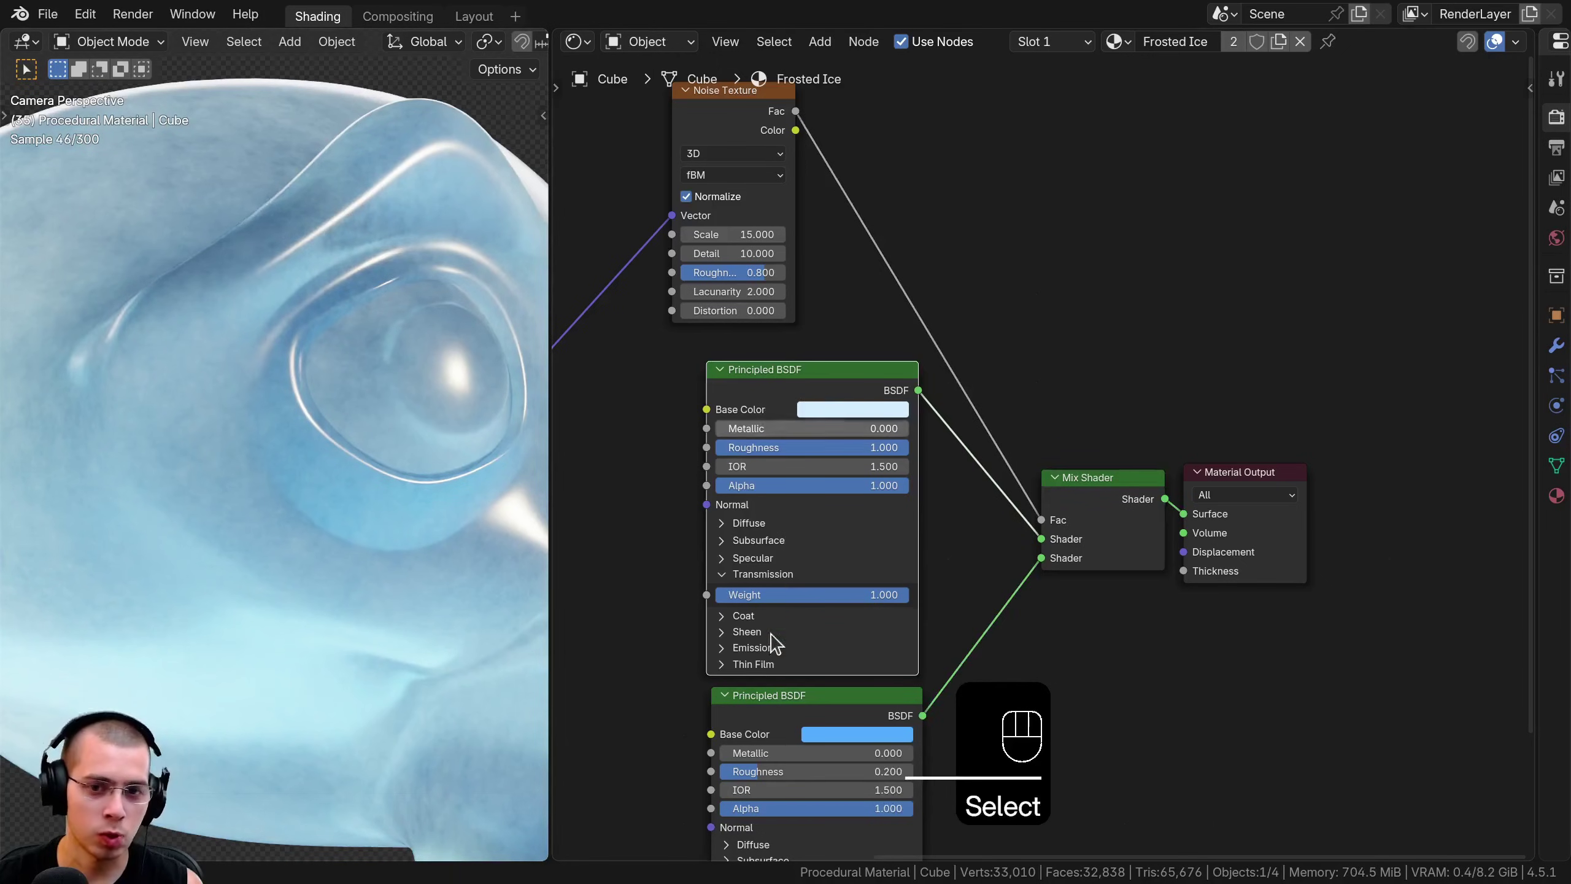
# Add a Color Ramp between the Noise Texture and the Mix Shader's factor input
pyautogui.click(769, 714)
pyautogui.scroll(1, 853, 349)
pyautogui.moveTo(853, 350); pyautogui.dragTo(854, 507, button='middle')
pyautogui.scroll(-2, 885, 426)
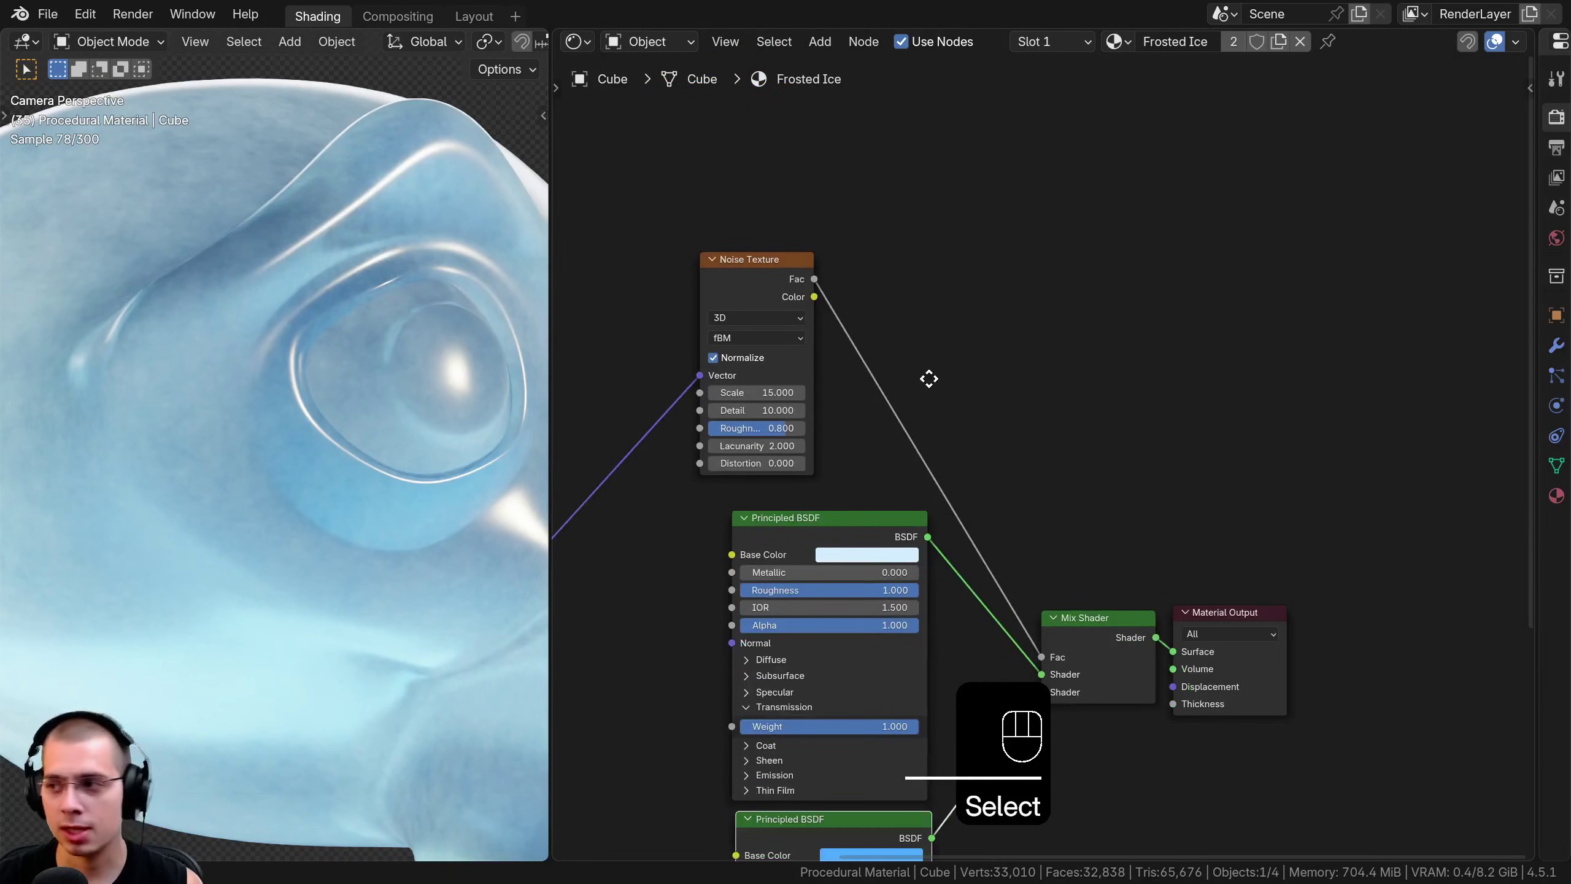
pyautogui.moveTo(918, 349); pyautogui.dragTo(919, 352, button='middle')
pyautogui.hotkey('shift', 'a')
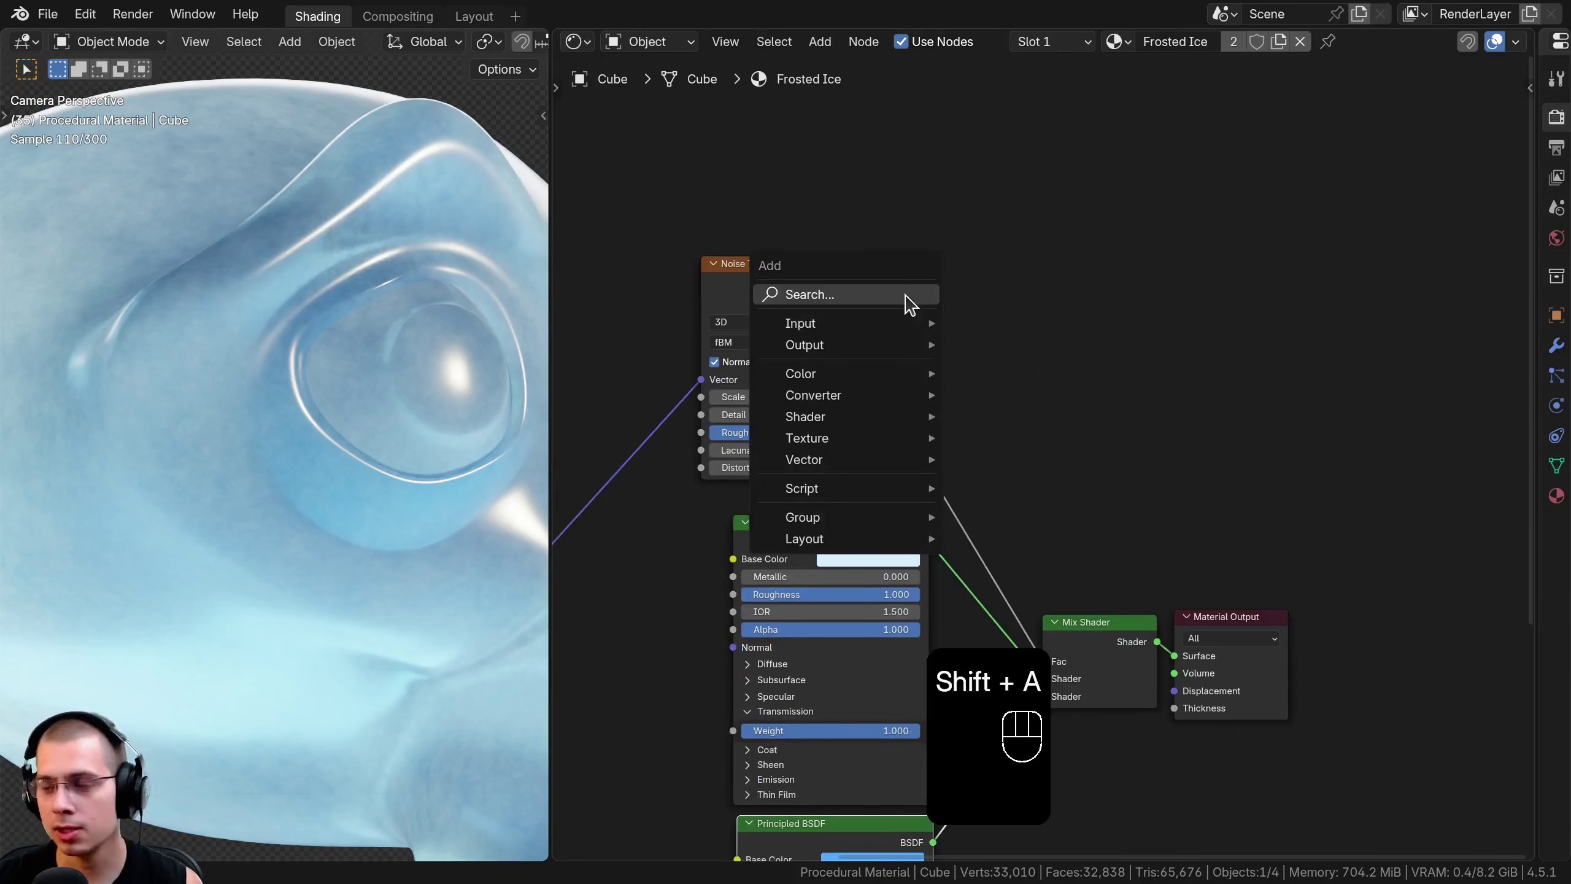
pyautogui.click(910, 296)
pyautogui.write('col')
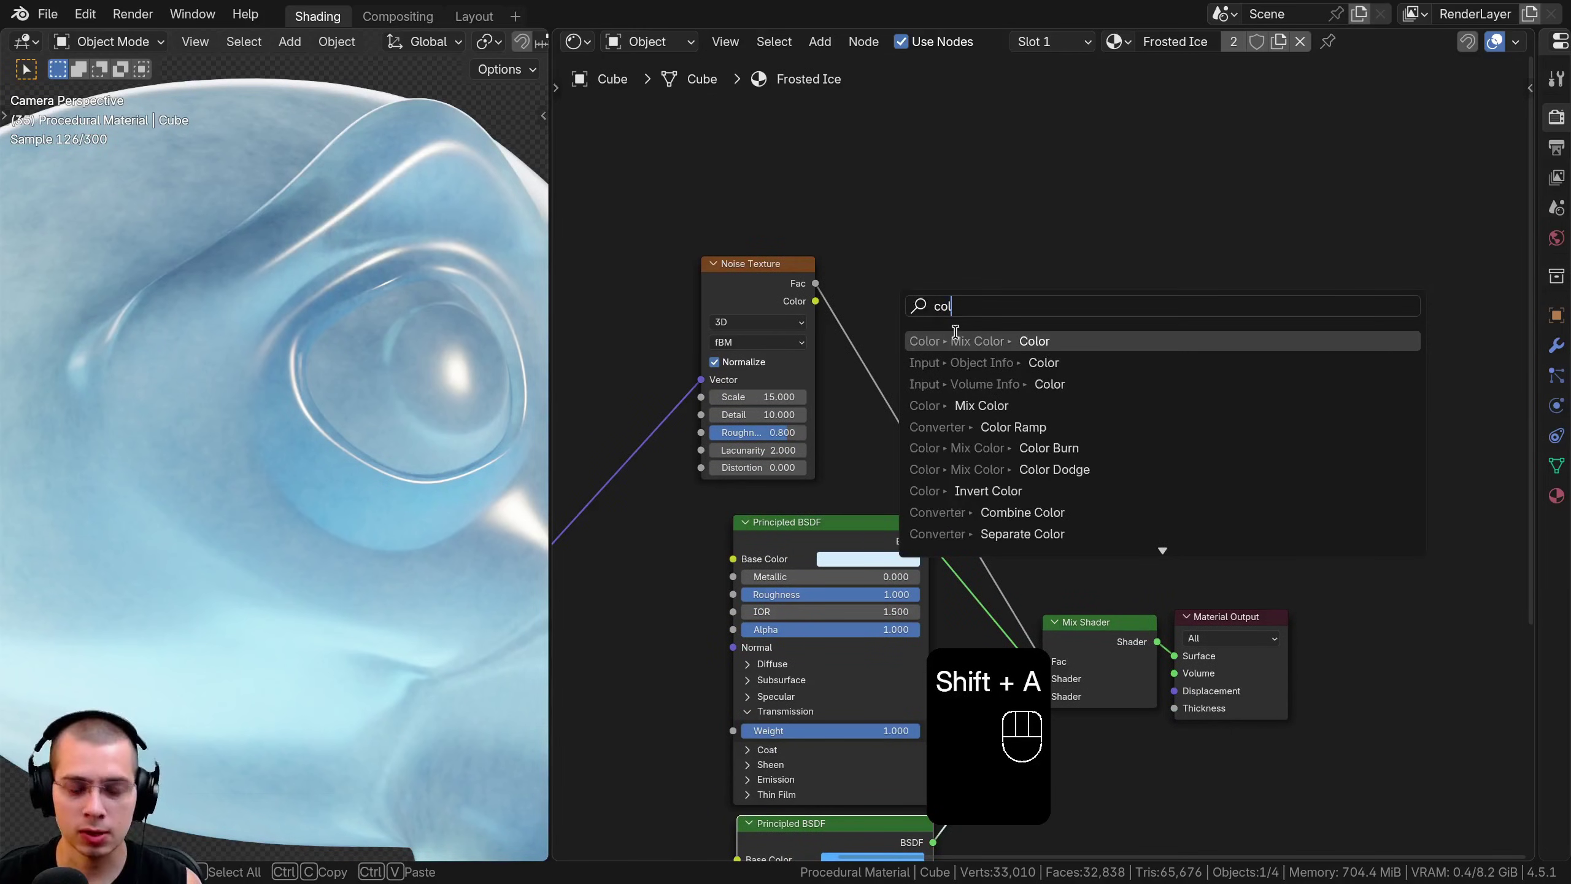
pyautogui.press('BackSpace')
pyautogui.press('BackSpace')
pyautogui.press('BackSpace')
pyautogui.write('ramp')
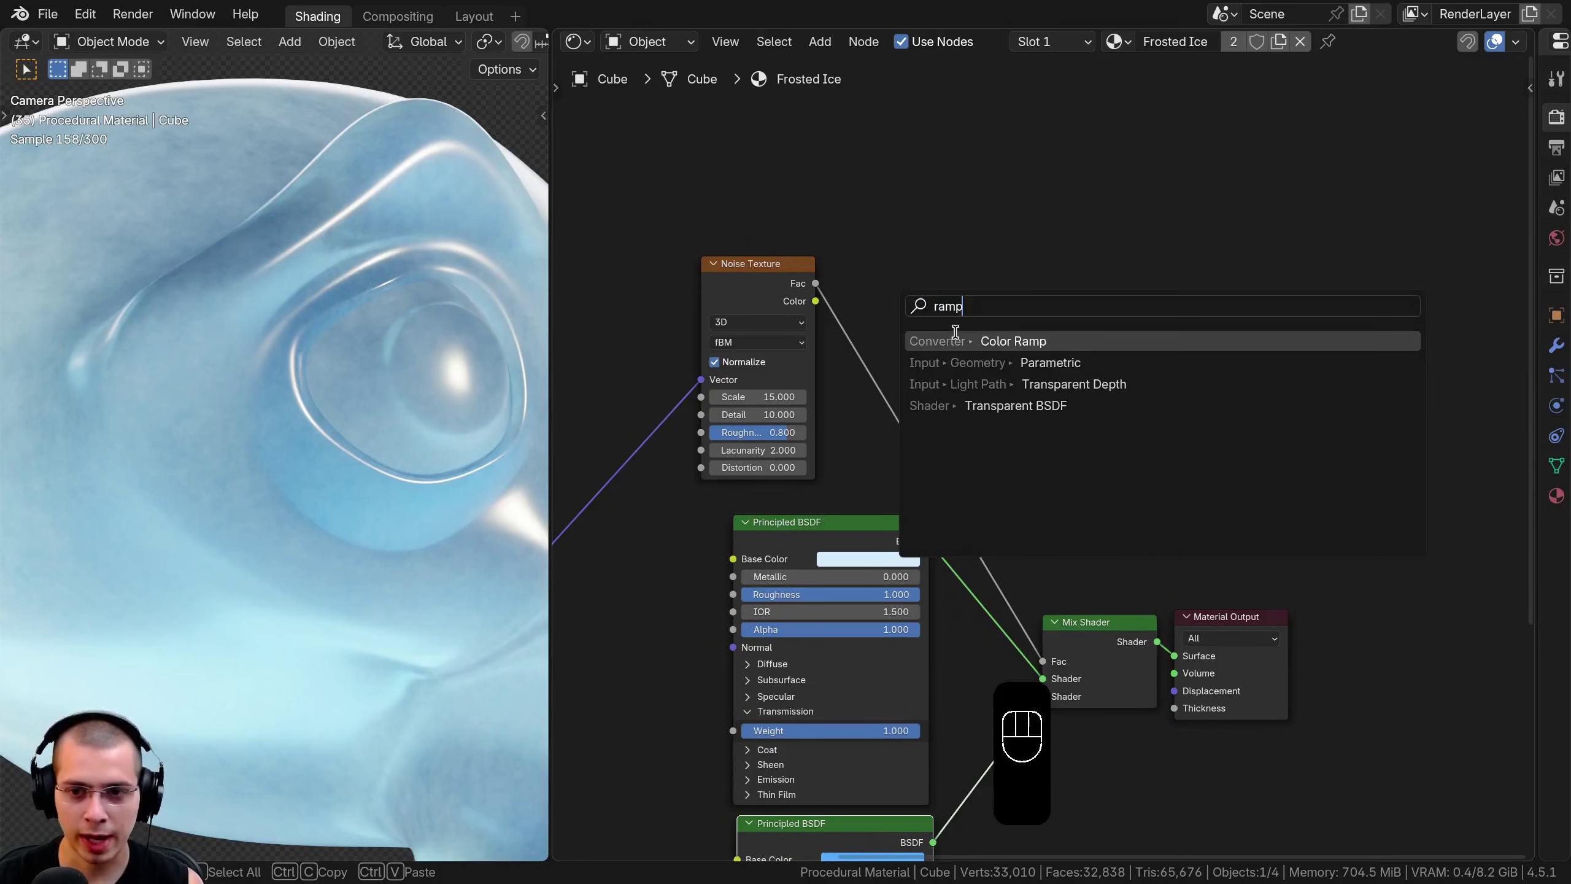
pyautogui.click(990, 340)
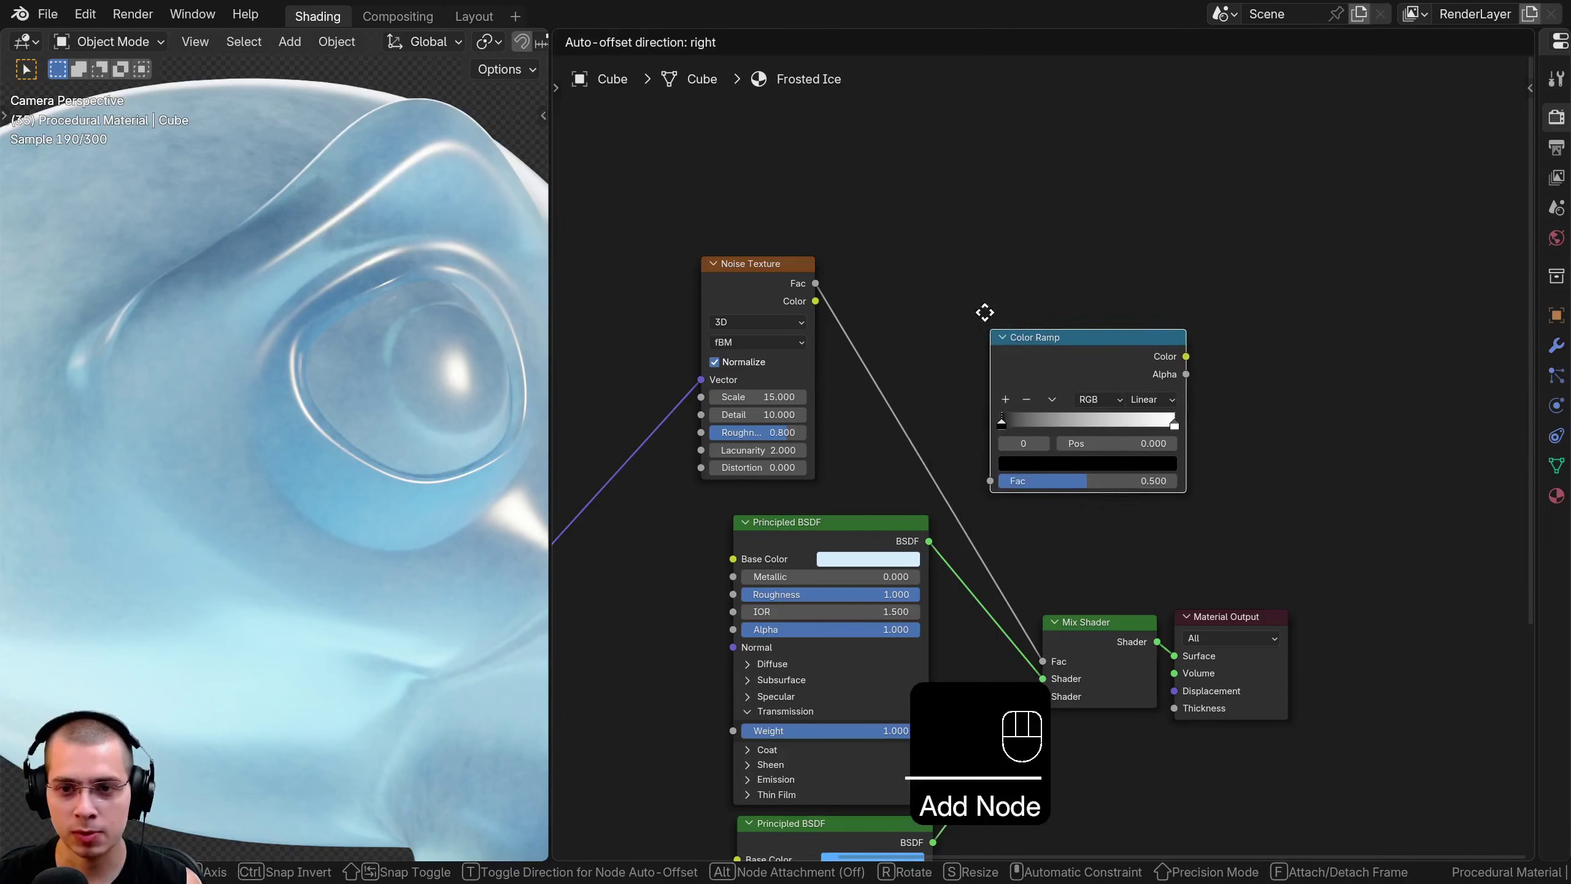
pyautogui.click(937, 314)
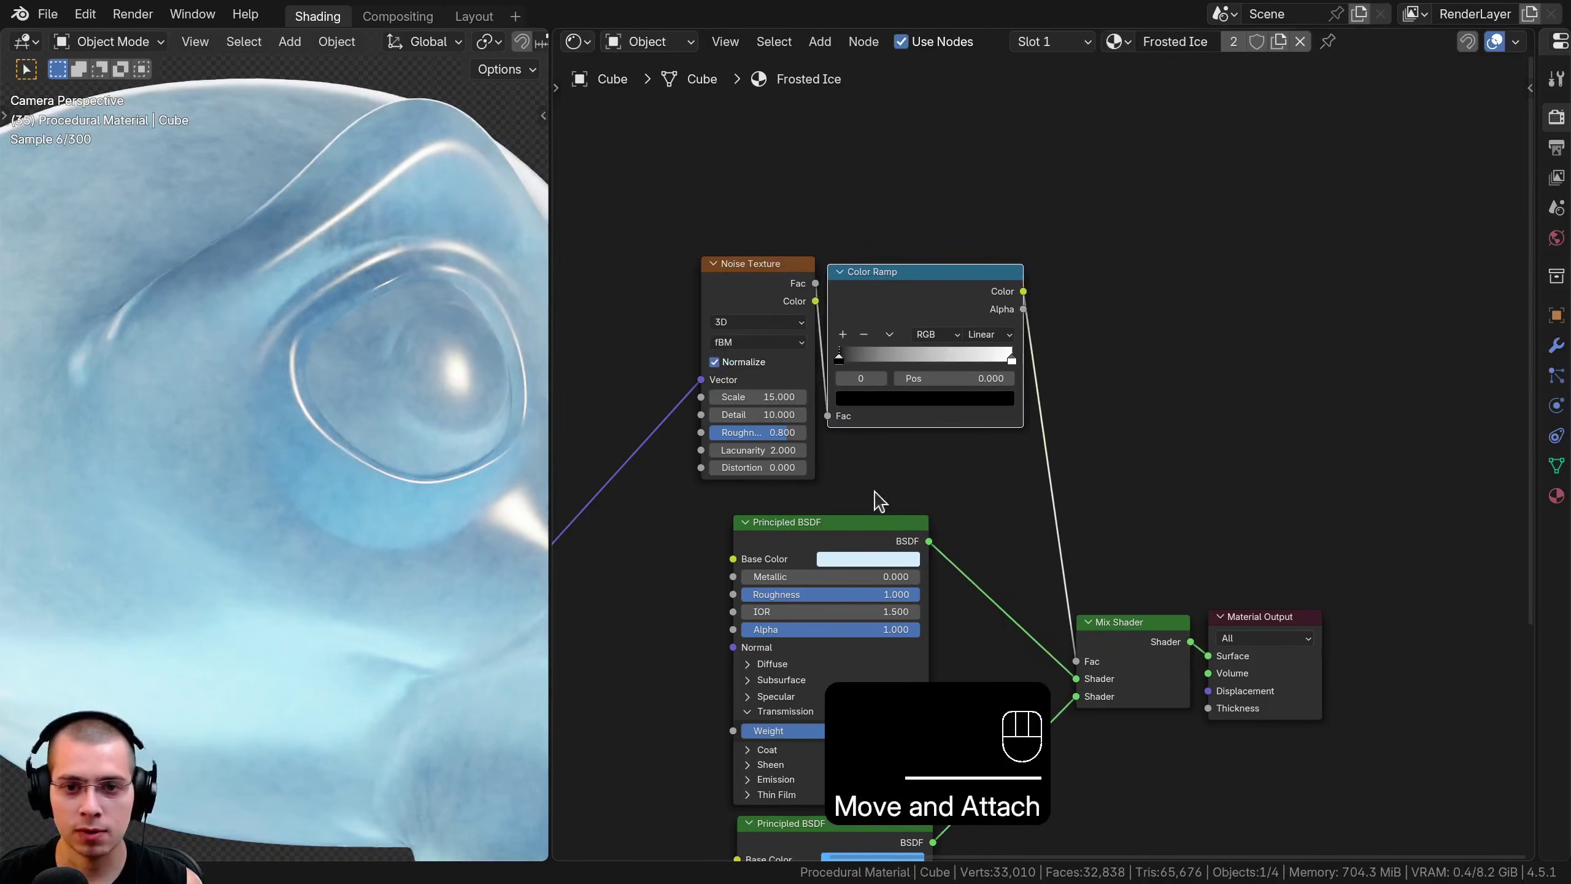
# Shift the Color Ramp's white stop to about 0.751 and check the effect on the cube and monkey head
pyautogui.scroll(2, 974, 464)
pyautogui.moveTo(990, 309); pyautogui.dragTo(933, 309)
pyautogui.scroll(-5, 211, 424)
pyautogui.rightClick(914, 315)
pyautogui.keyDown('shift'); pyautogui.moveTo(246, 702); pyautogui.dragTo(35, 496, button='middle'); pyautogui.keyUp('shift')
pyautogui.scroll(-1, 160, 461)
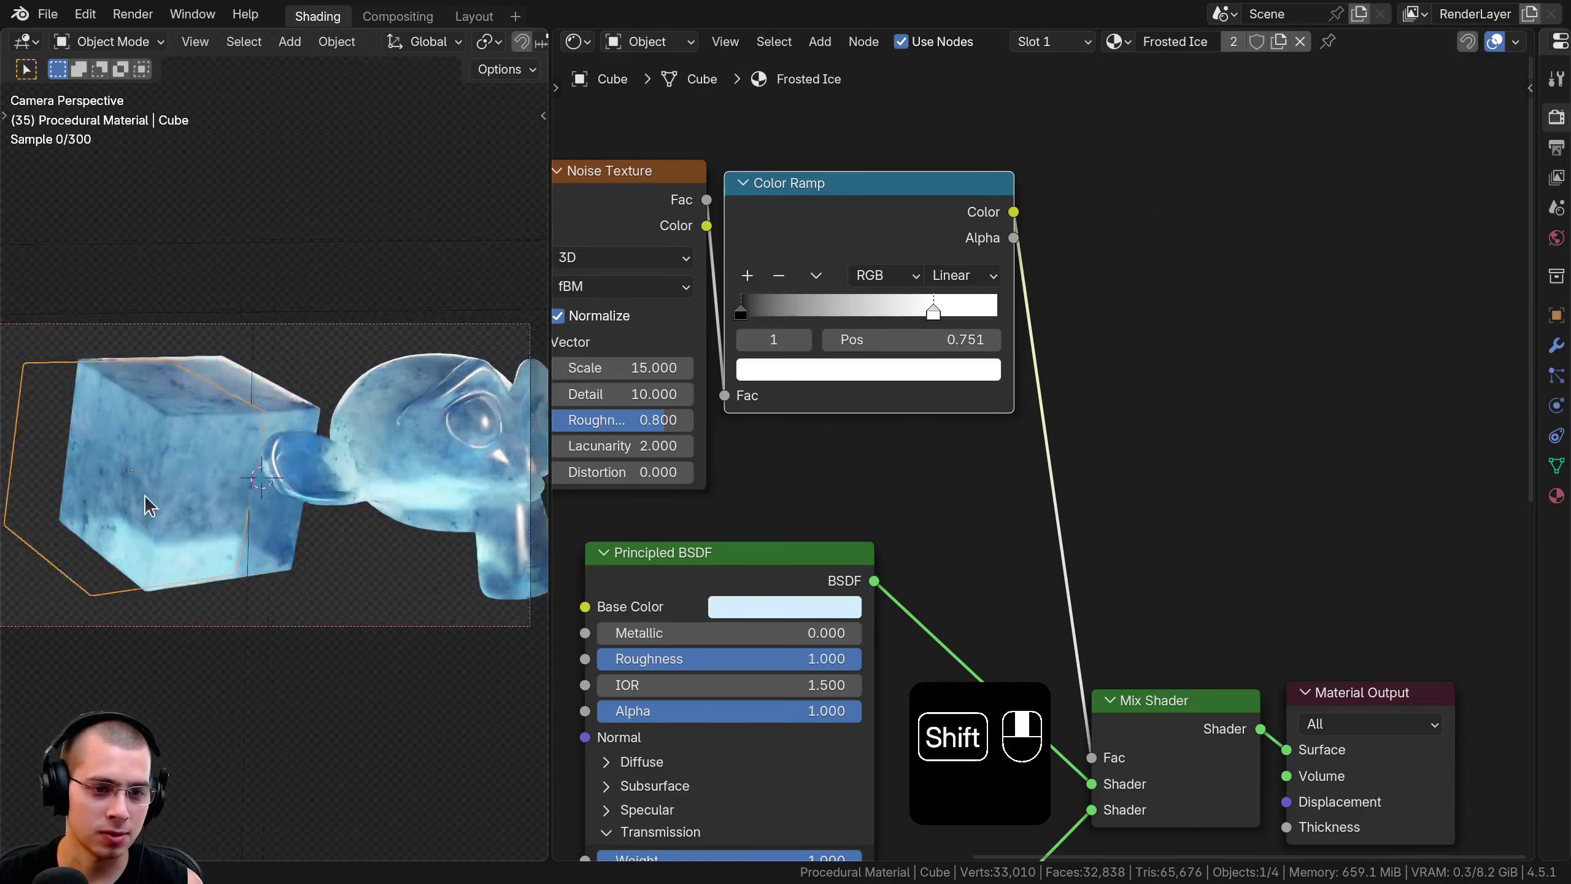
pyautogui.scroll(3, 272, 471)
pyautogui.scroll(-3, 1027, 461)
pyautogui.moveTo(993, 502); pyautogui.dragTo(942, 480, button='middle')
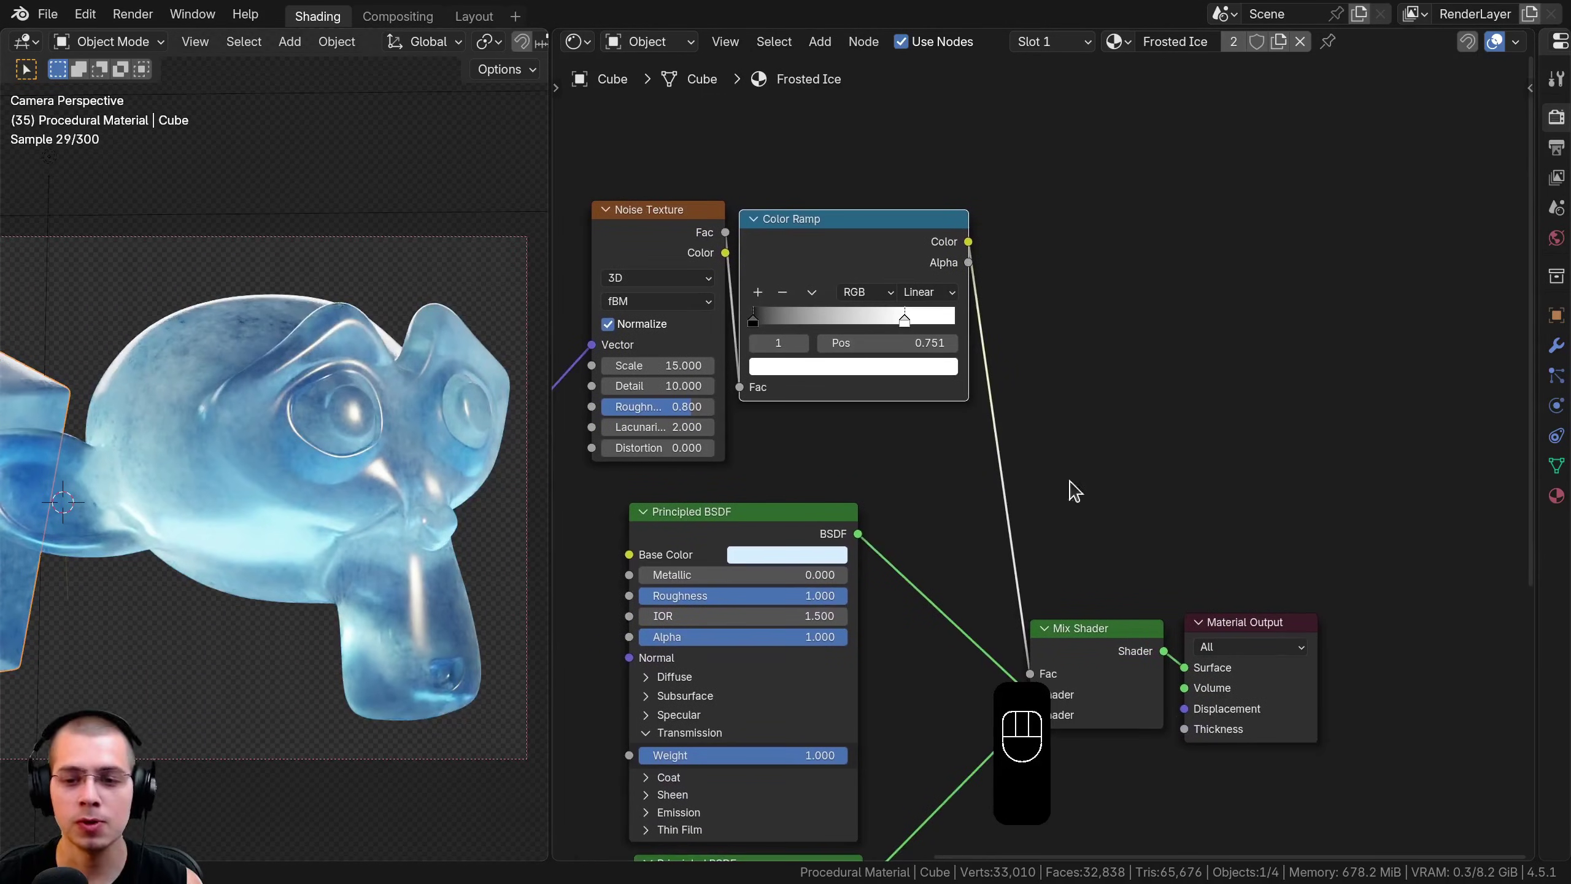
# Insert an RGB Curves node between the Color Ramp and the Mix Shader's factor input
pyautogui.hotkey('shift', 'a')
pyautogui.click(1141, 295)
pyautogui.write('rgb')
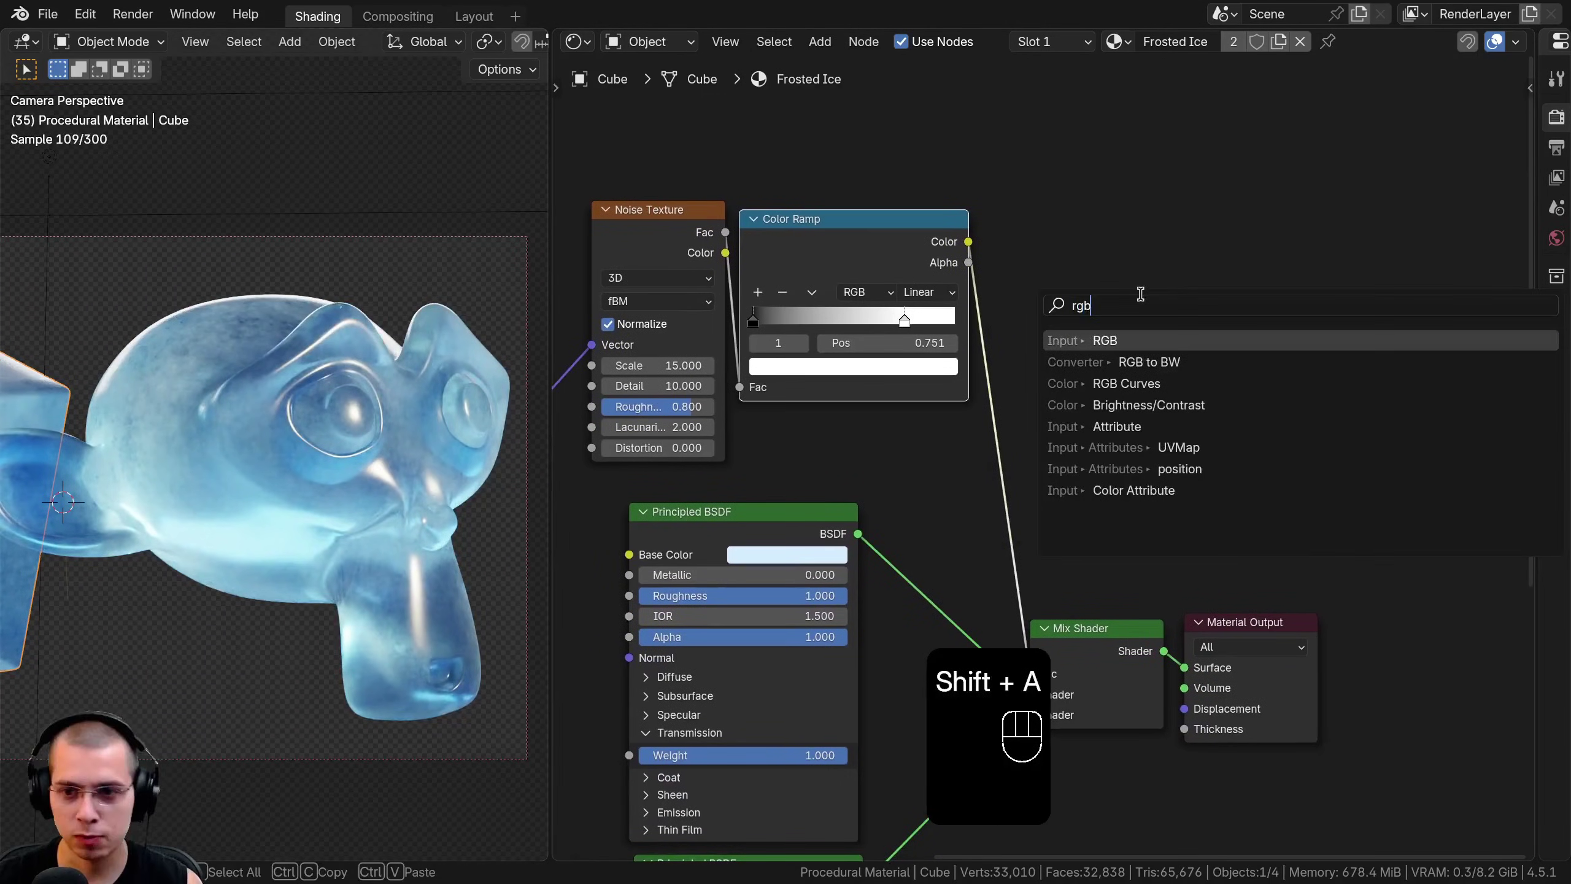
pyautogui.click(1148, 383)
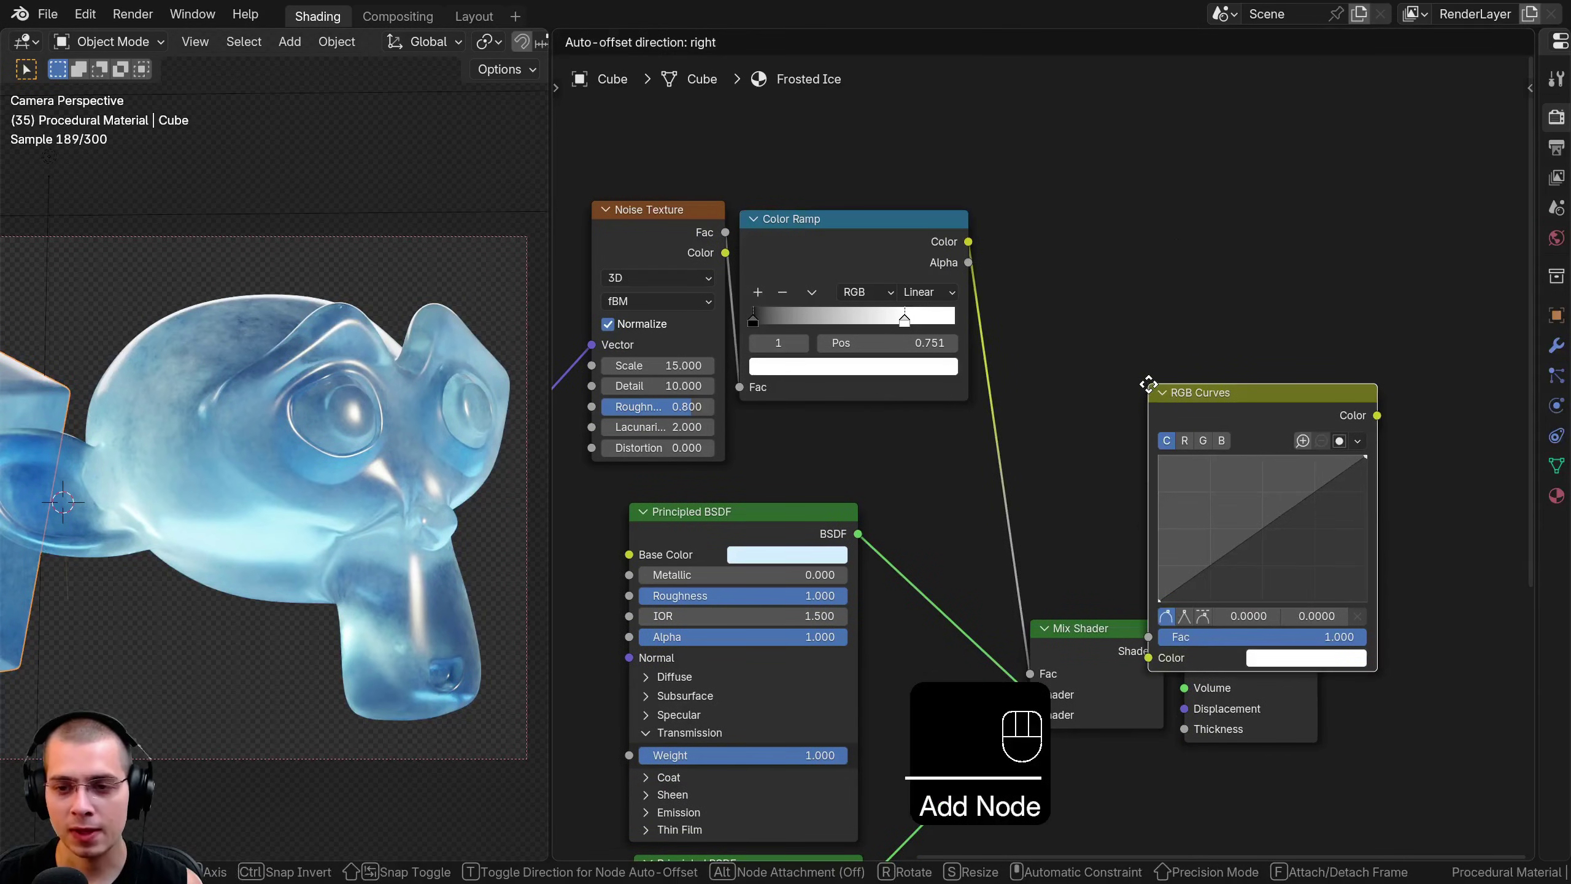
pyautogui.click(1015, 241)
# Shape the RGB curve into an arch with its end point at 1.0, 0.0 and a middle point at about 0.50, 0.68
pyautogui.scroll(2, 1057, 375)
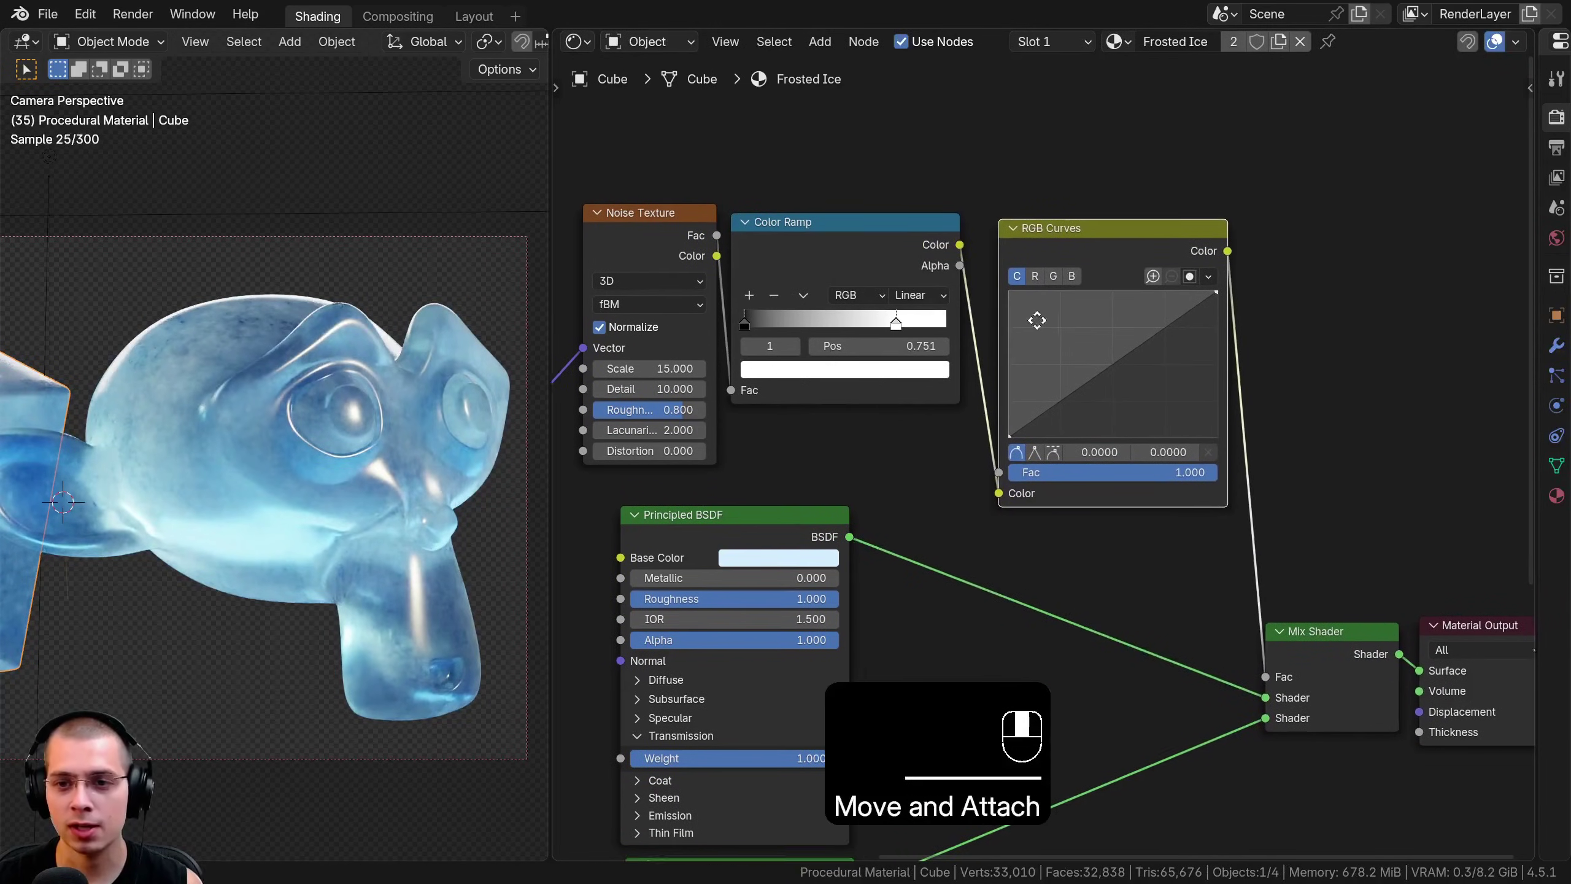
pyautogui.click(1071, 371)
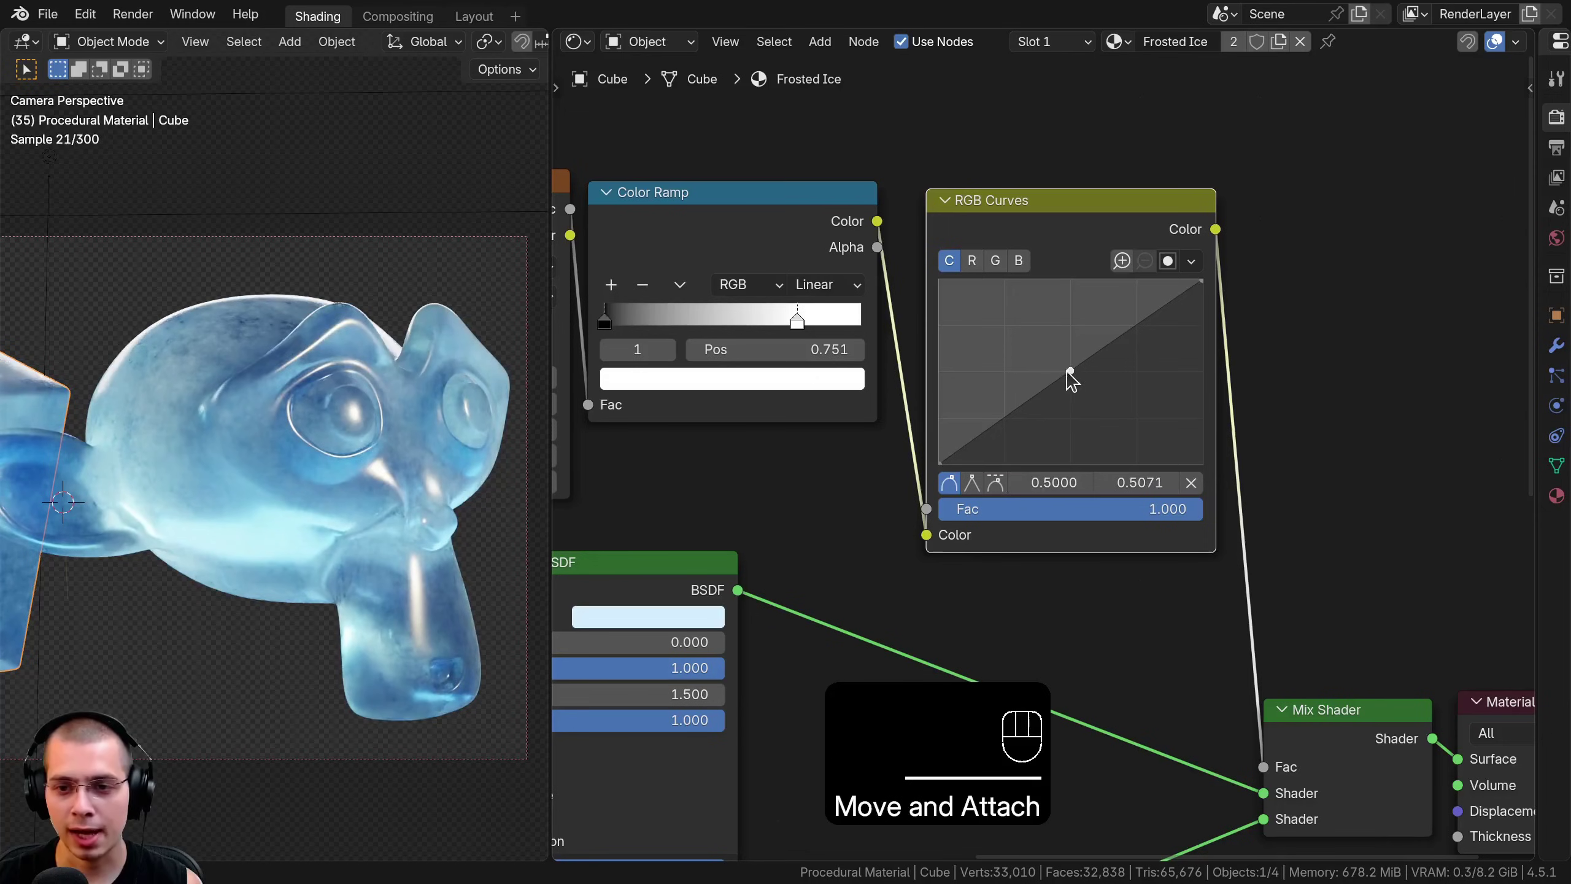
pyautogui.scroll(1, 1202, 291)
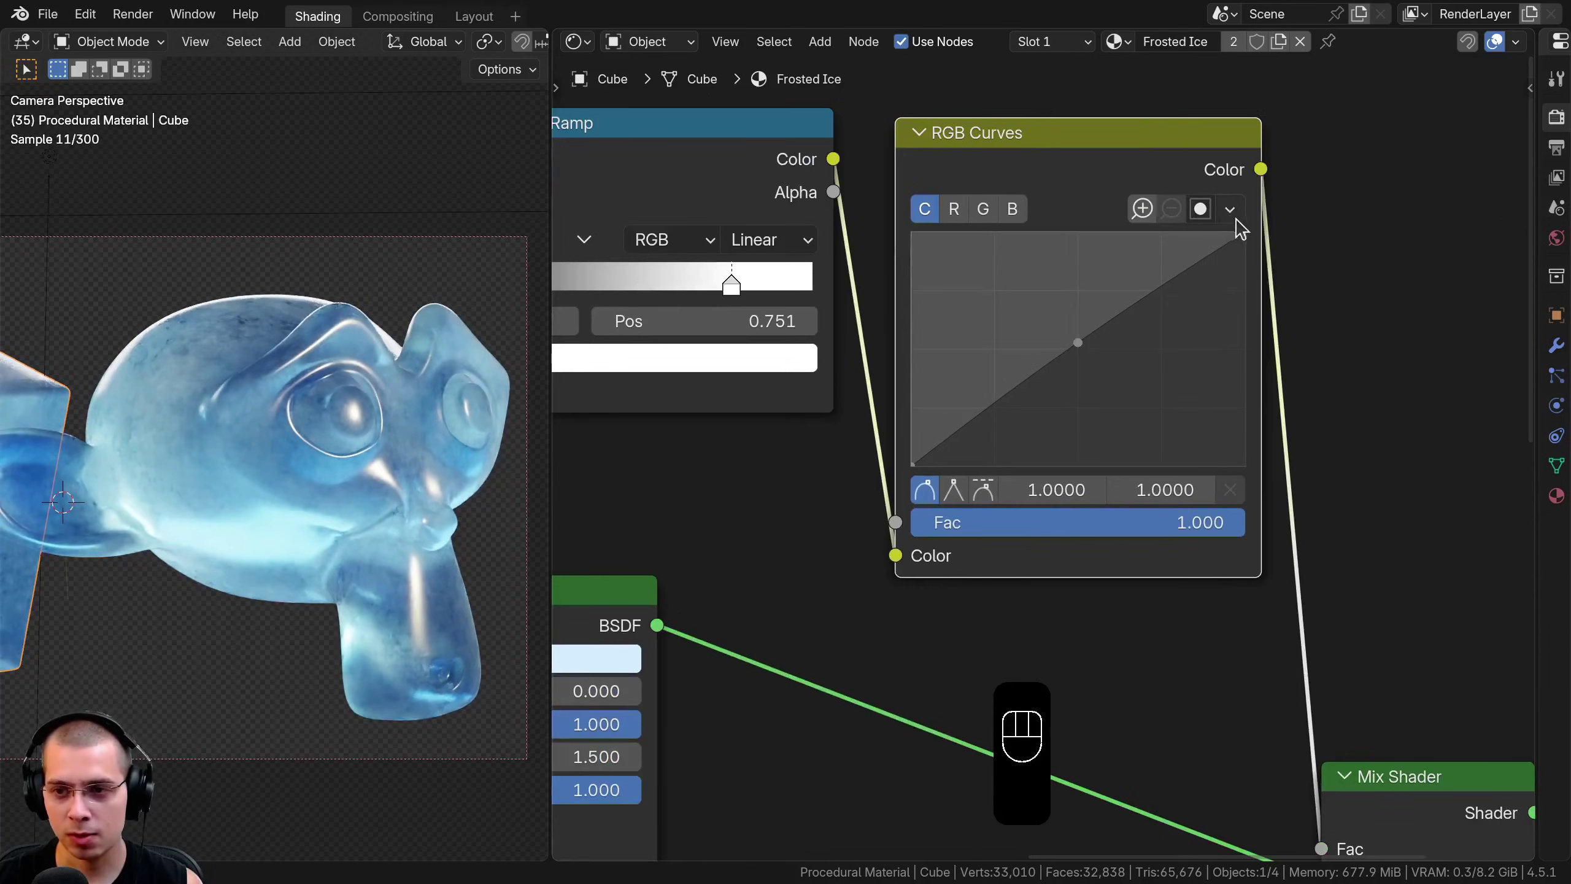
pyautogui.moveTo(1243, 233); pyautogui.dragTo(1245, 468)
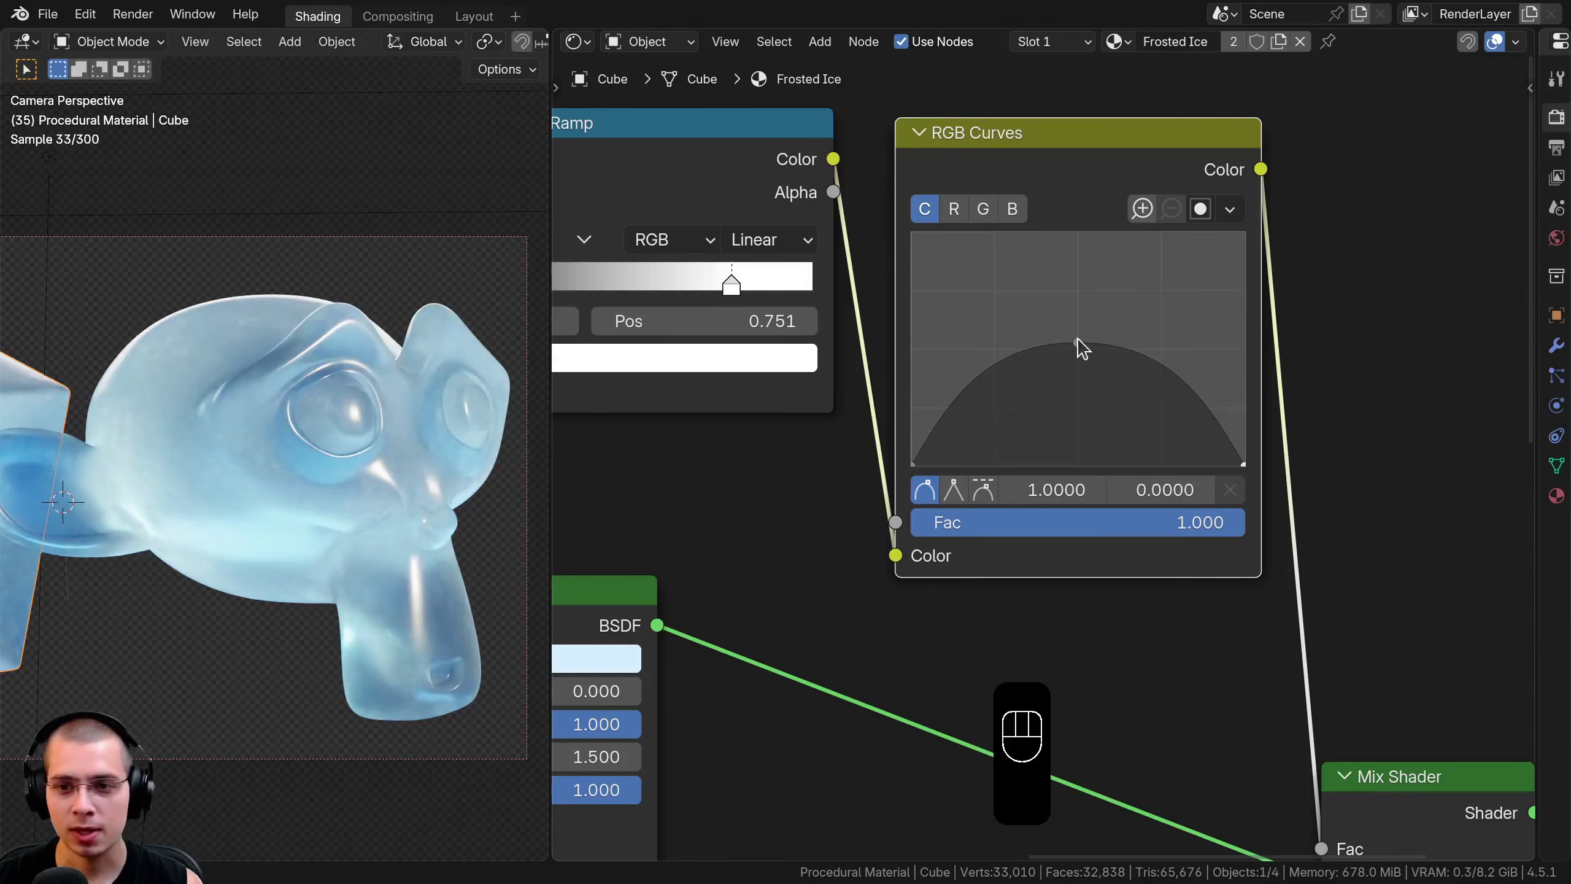
pyautogui.moveTo(1077, 343); pyautogui.dragTo(1079, 304)
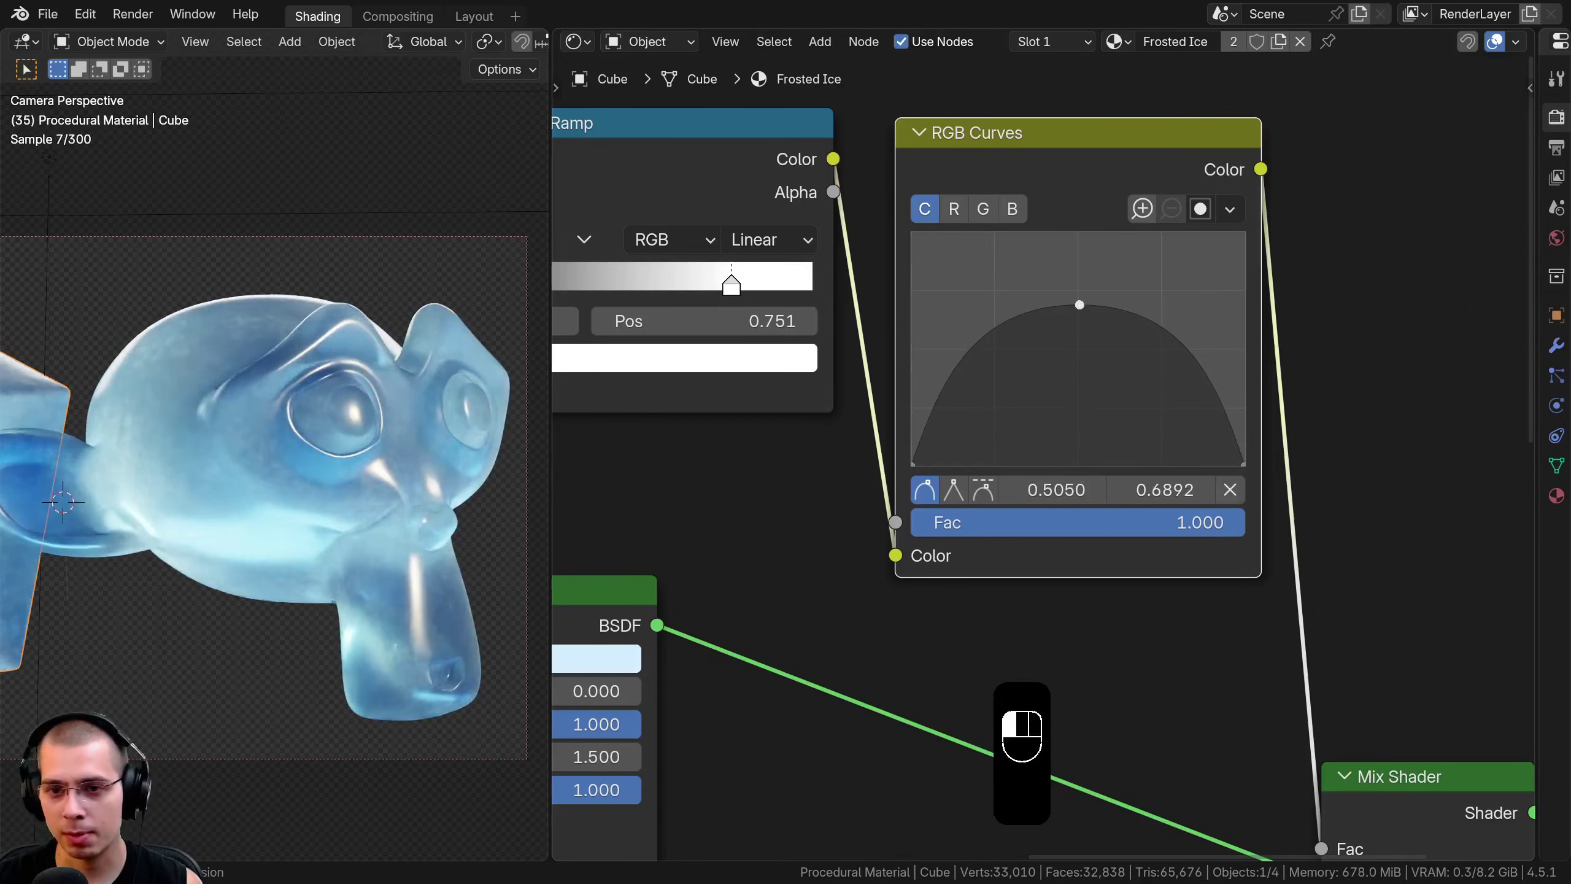
pyautogui.scroll(-2, 788, 257)
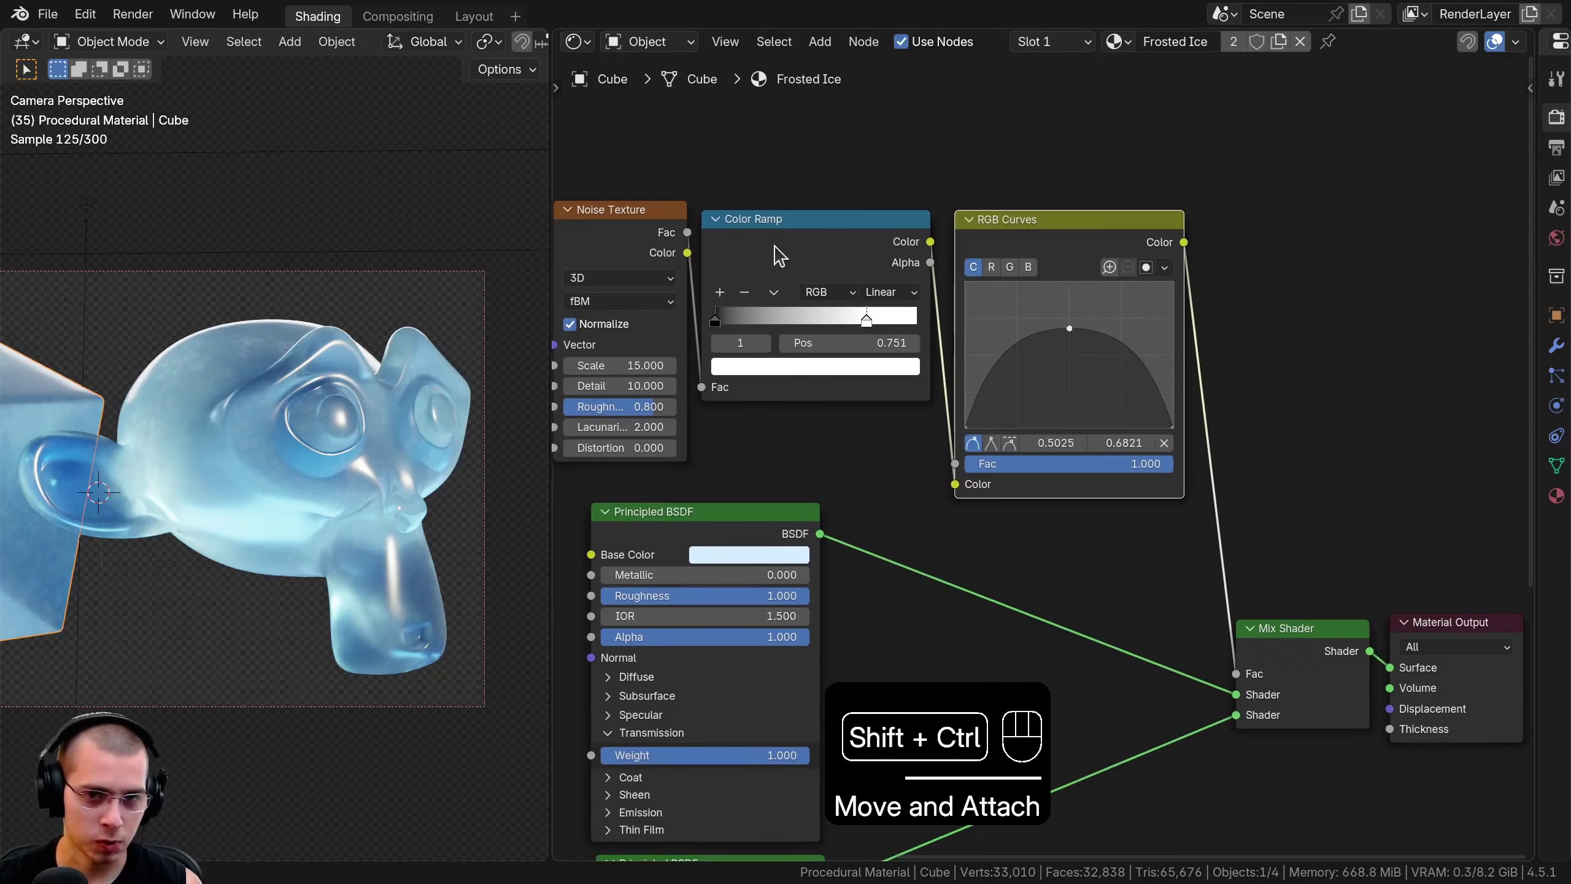
# Compare the Color Ramp and RGB Curves outputs on the objects, restore the Mix Shader to the Material Output and inspect the material
pyautogui.keyDown('ctrl'); pyautogui.keyDown('shift'); pyautogui.click(778, 253); pyautogui.keyUp('shift'); pyautogui.keyUp('ctrl')
pyautogui.keyDown('ctrl'); pyautogui.keyDown('shift'); pyautogui.click(1020, 251); pyautogui.keyUp('shift'); pyautogui.keyUp('ctrl')
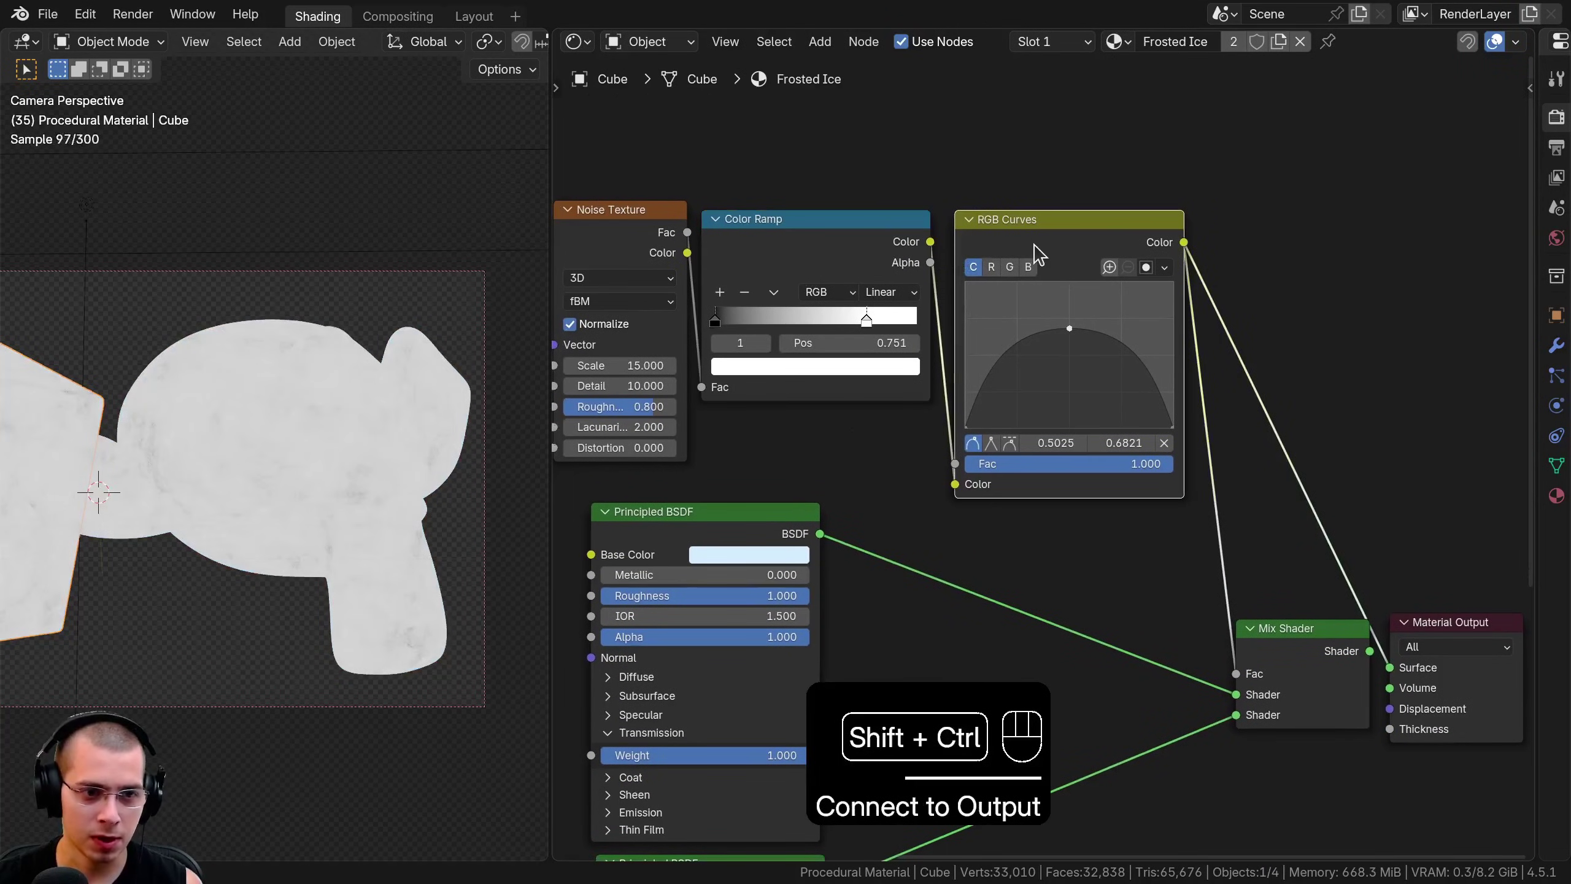
pyautogui.keyDown('ctrl'); pyautogui.keyDown('shift'); pyautogui.click(839, 246); pyautogui.keyUp('shift'); pyautogui.keyUp('ctrl')
pyautogui.keyDown('ctrl'); pyautogui.keyDown('shift'); pyautogui.click(1038, 244); pyautogui.keyUp('shift'); pyautogui.keyUp('ctrl')
pyautogui.keyDown('ctrl'); pyautogui.keyDown('shift'); pyautogui.click(1316, 625); pyautogui.keyUp('shift'); pyautogui.keyUp('ctrl')
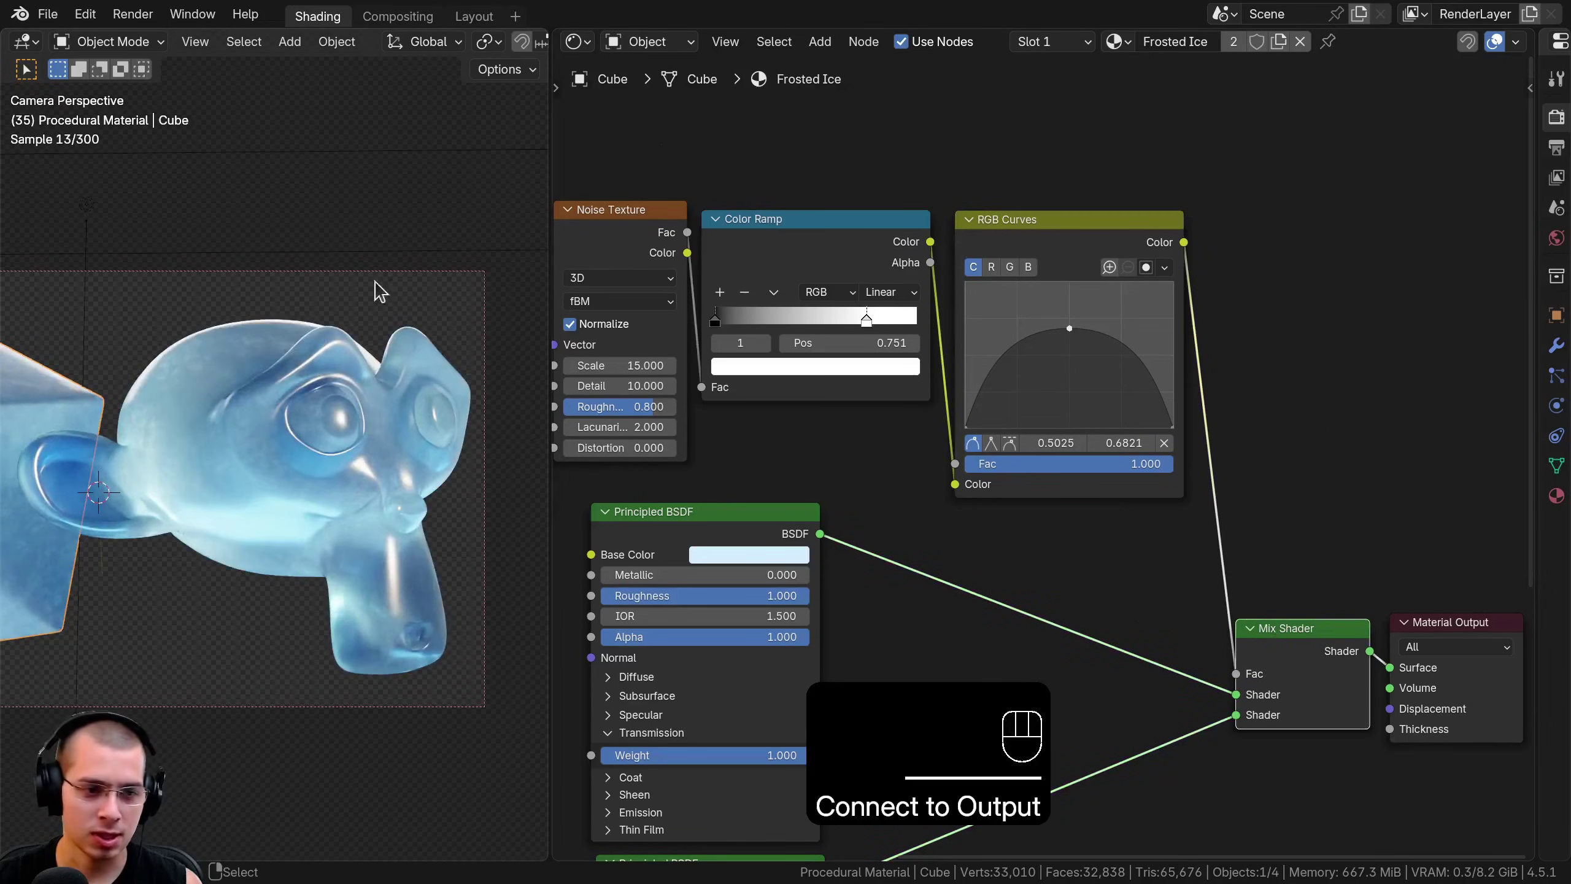
pyautogui.keyDown('shift'); pyautogui.moveTo(258, 333); pyautogui.dragTo(336, 323, button='middle'); pyautogui.keyUp('shift')
pyautogui.keyDown('shift'); pyautogui.moveTo(365, 410); pyautogui.dragTo(452, 419, button='middle'); pyautogui.keyUp('shift')
pyautogui.keyDown('shift'); pyautogui.moveTo(291, 453); pyautogui.dragTo(66, 451, button='middle'); pyautogui.keyUp('shift')
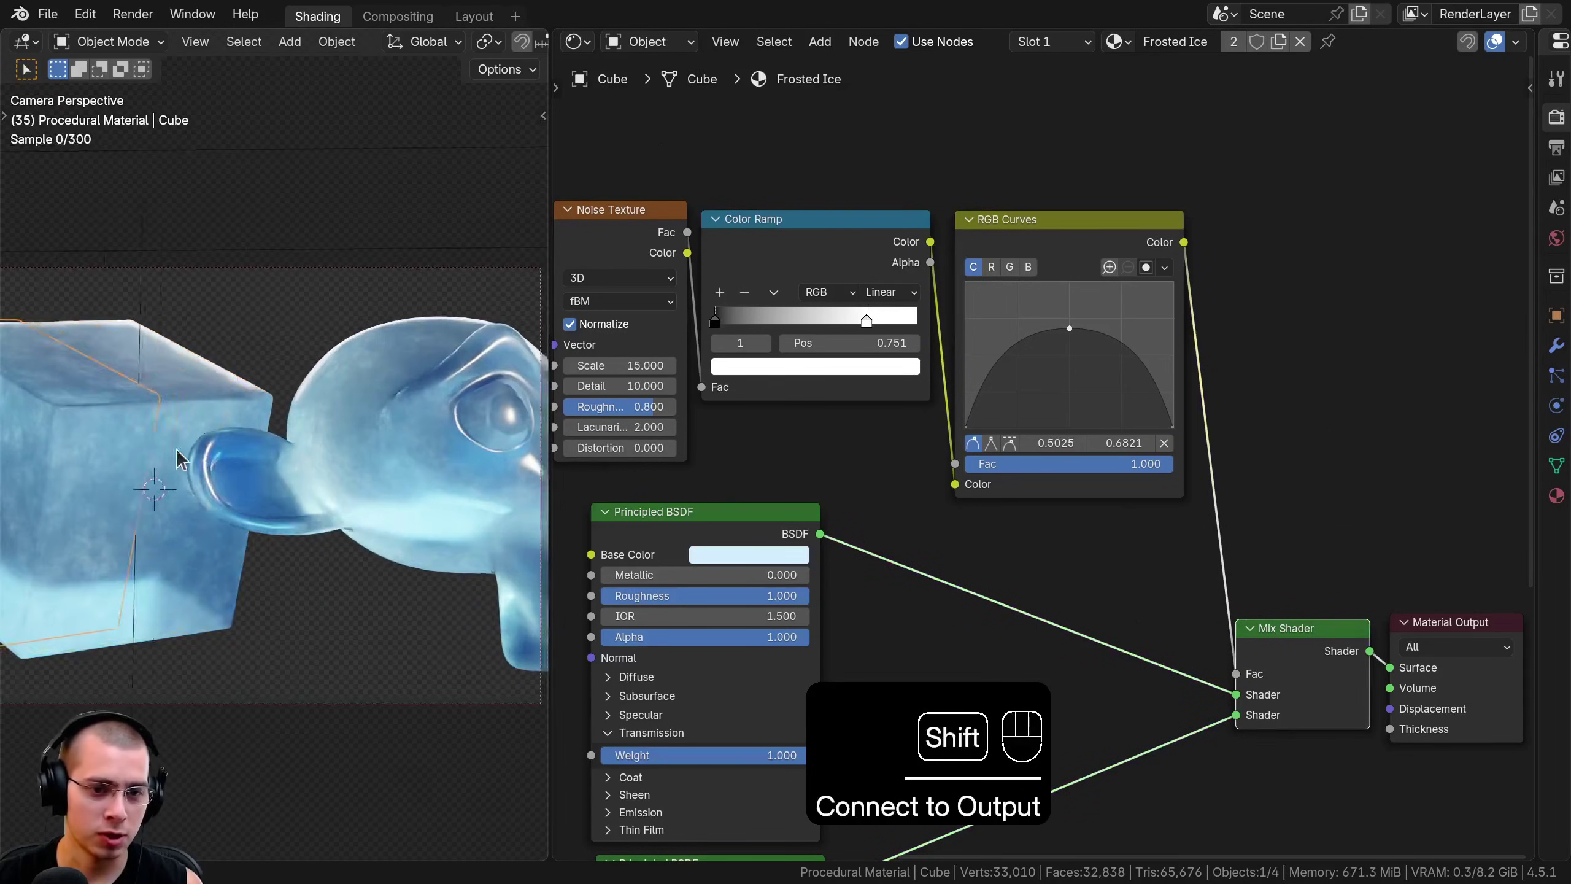
pyautogui.scroll(2, 65, 451)
pyautogui.keyDown('shift'); pyautogui.moveTo(464, 354); pyautogui.dragTo(507, 358, button='middle'); pyautogui.keyUp('shift')
pyautogui.scroll(-3, 1008, 289)
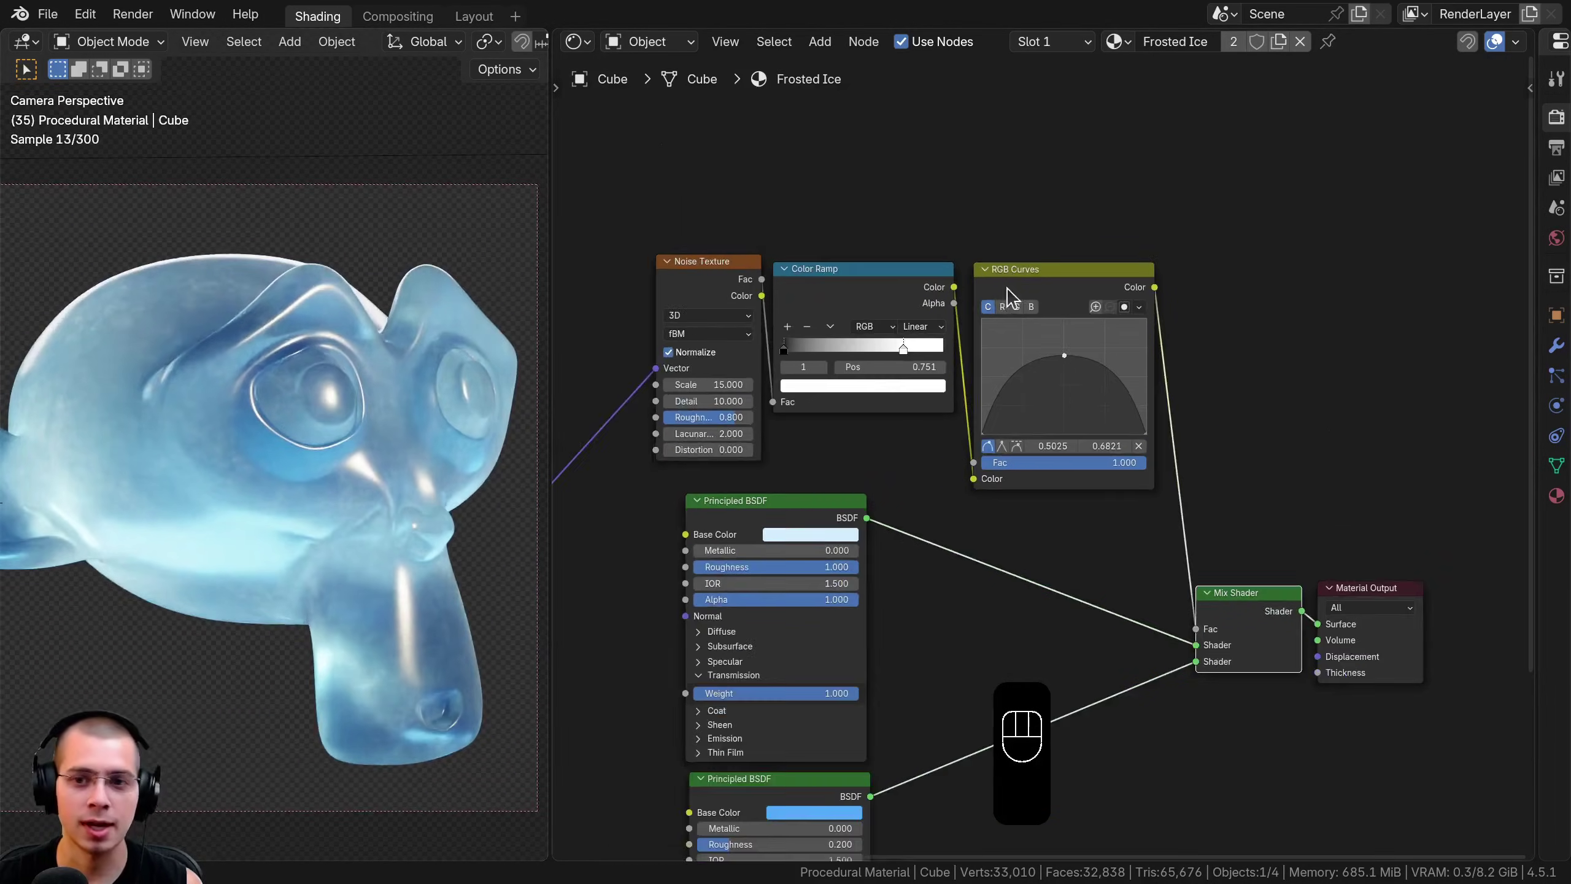
# Add a second Noise Texture beside the blue Principled BSDF and feed it with the Mapping node's vector
pyautogui.moveTo(980, 291); pyautogui.dragTo(979, 289)
pyautogui.scroll(-3, 977, 546)
pyautogui.moveTo(972, 542); pyautogui.dragTo(968, 334, button='middle')
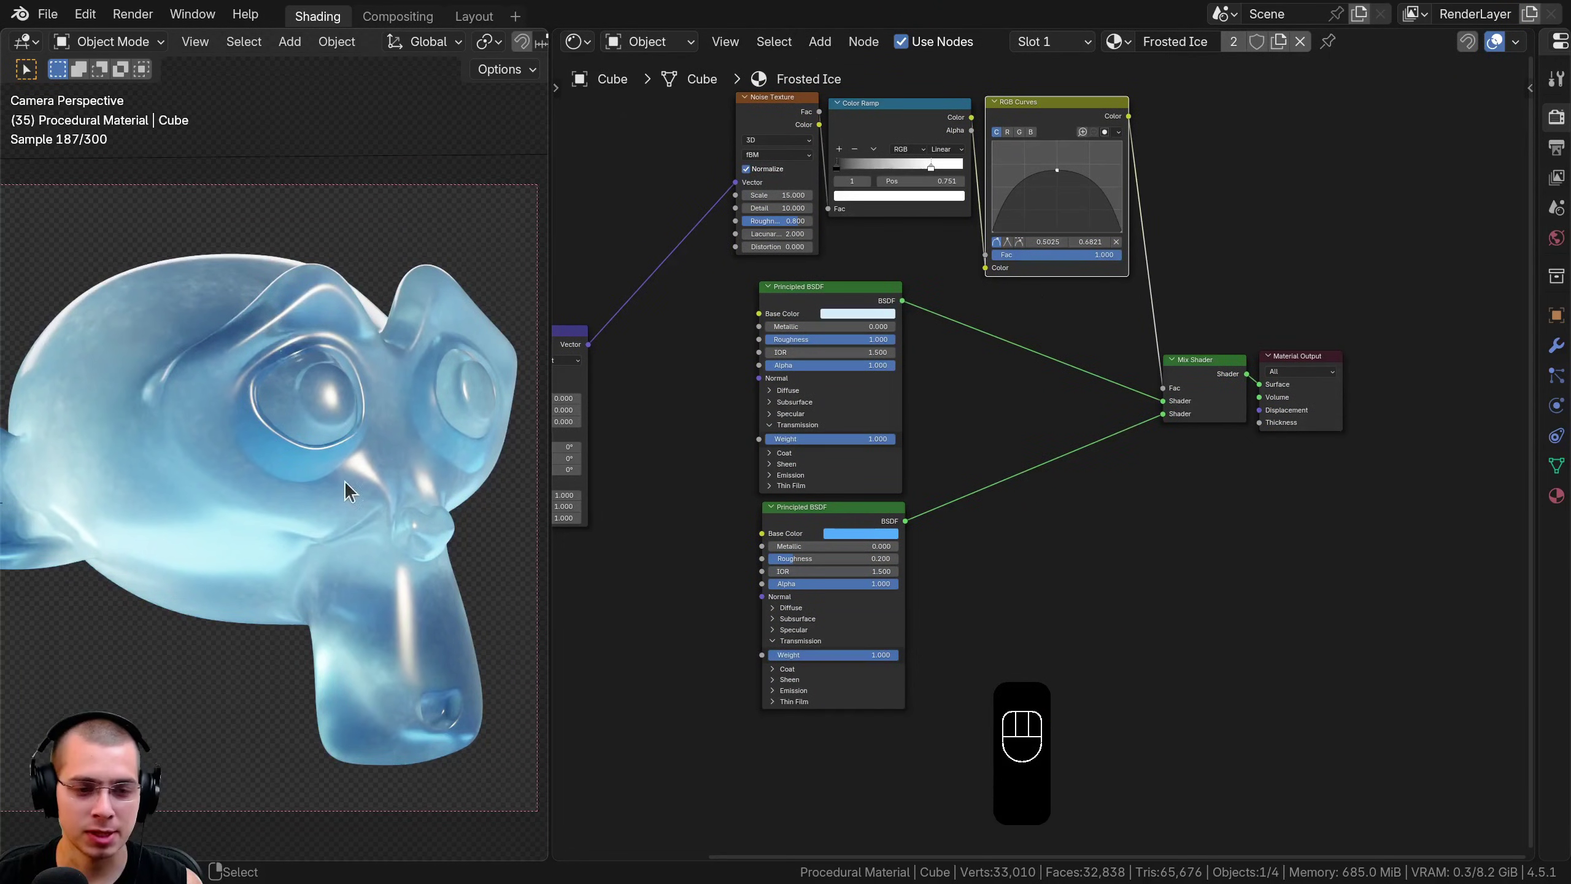
pyautogui.moveTo(1027, 483); pyautogui.dragTo(1027, 488, button='middle')
pyautogui.moveTo(993, 402); pyautogui.dragTo(992, 405, button='middle')
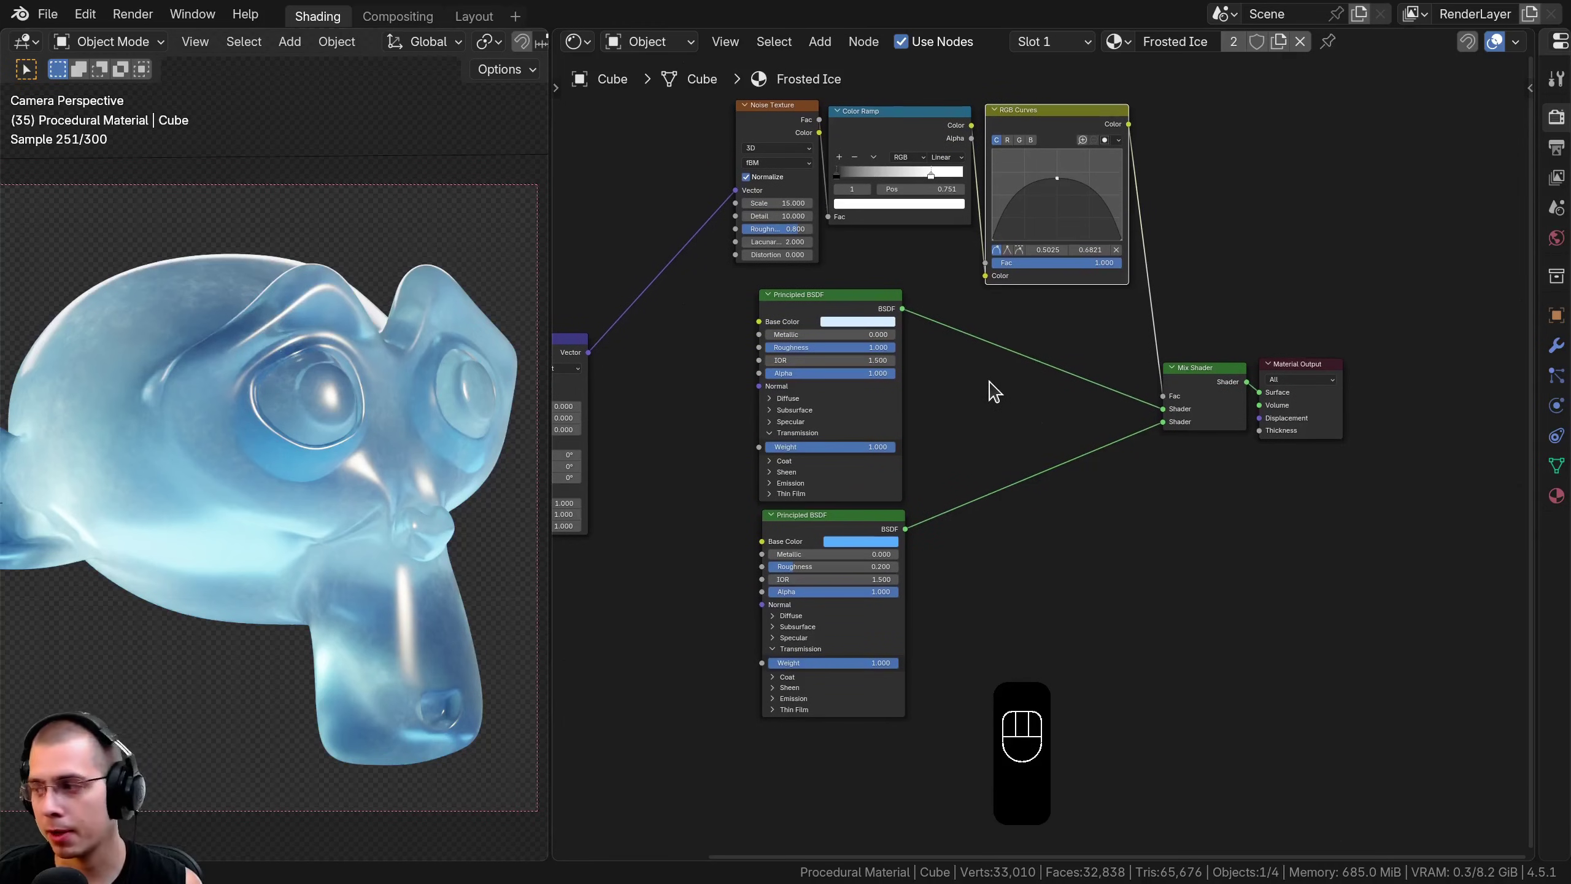
pyautogui.hotkey('shift', 'a')
pyautogui.write('nois')
pyautogui.press('Return')
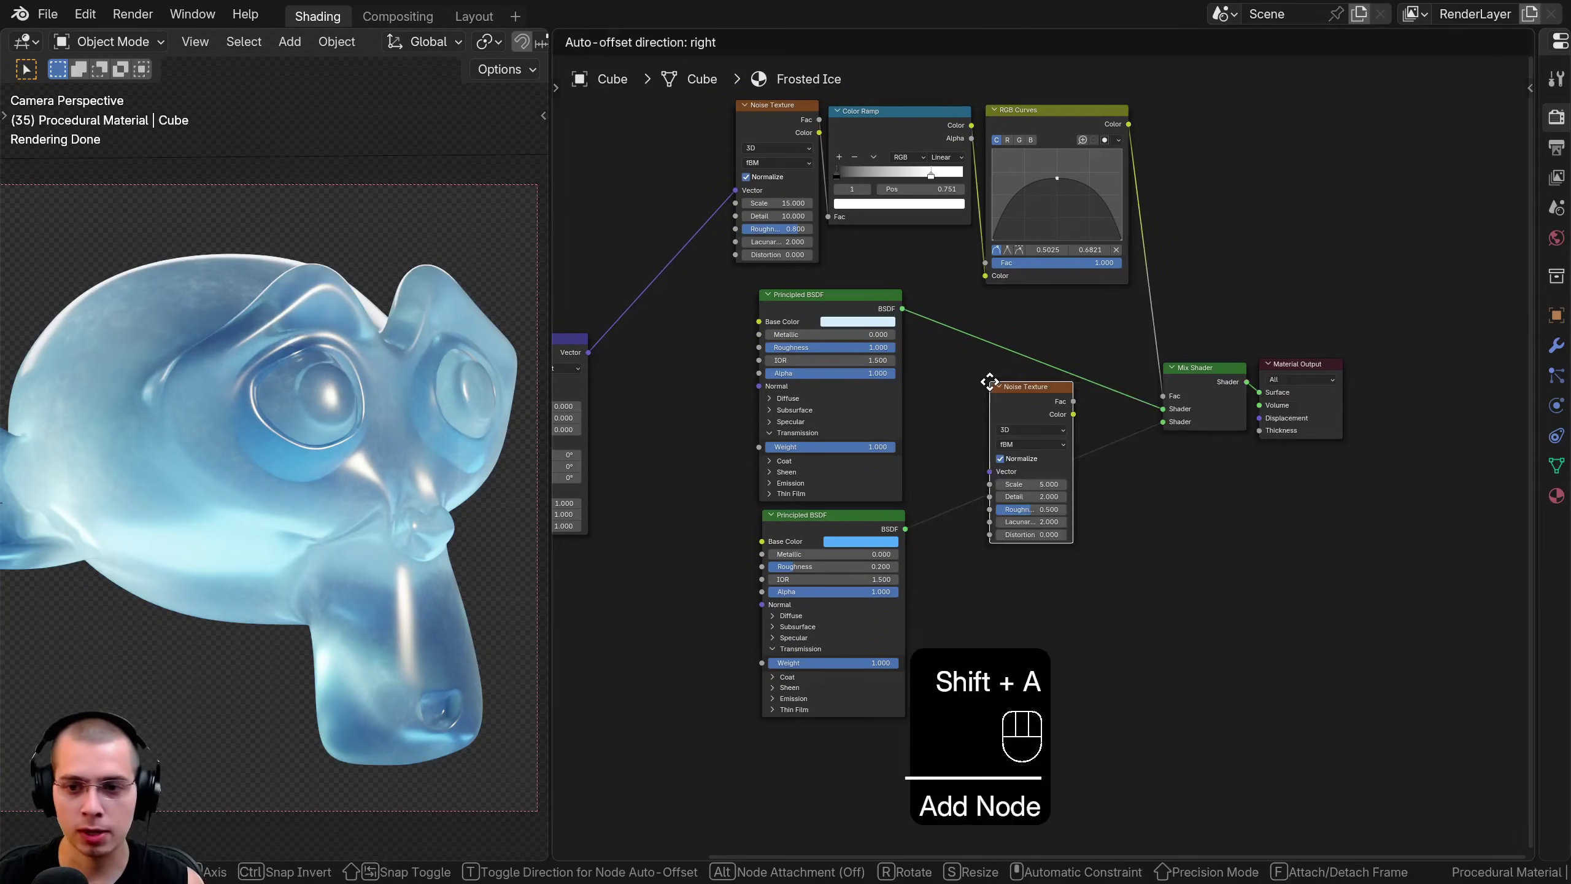
pyautogui.click(1015, 506)
pyautogui.moveTo(599, 385); pyautogui.dragTo(703, 385, button='middle')
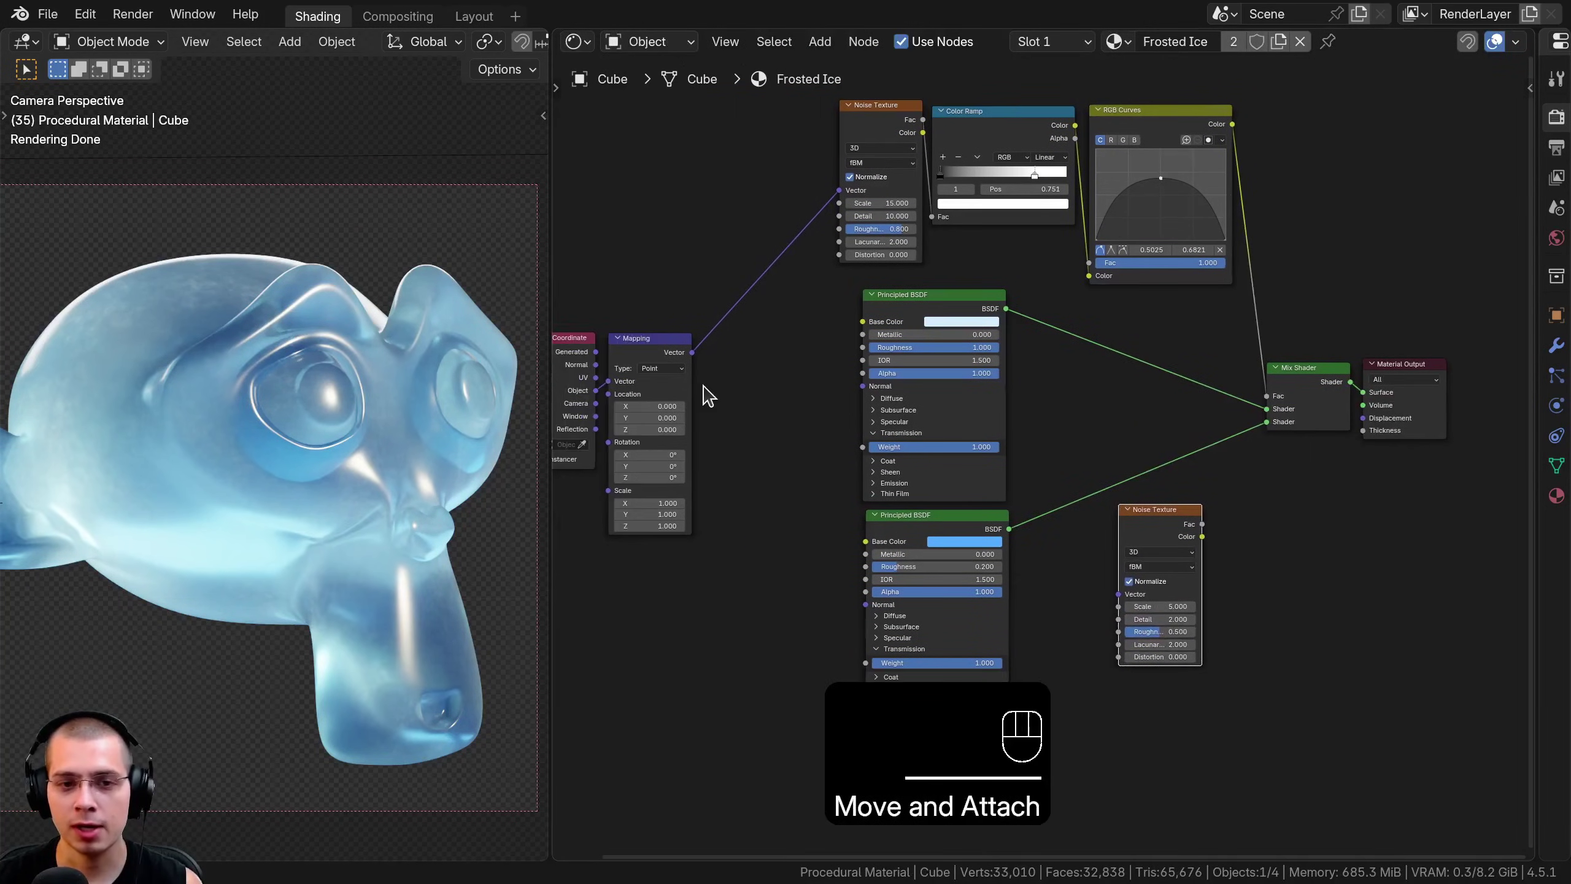
pyautogui.moveTo(691, 353); pyautogui.dragTo(1118, 595)
pyautogui.moveTo(1152, 533); pyautogui.dragTo(1137, 536)
# Preview the second Noise Texture on the objects and set its scale to 10
pyautogui.moveTo(1123, 486); pyautogui.dragTo(929, 382, button='middle')
pyautogui.scroll(4, 928, 381)
pyautogui.keyDown('ctrl'); pyautogui.keyDown('shift'); pyautogui.click(928, 418); pyautogui.keyUp('shift'); pyautogui.keyUp('ctrl')
pyautogui.scroll(1, 928, 418)
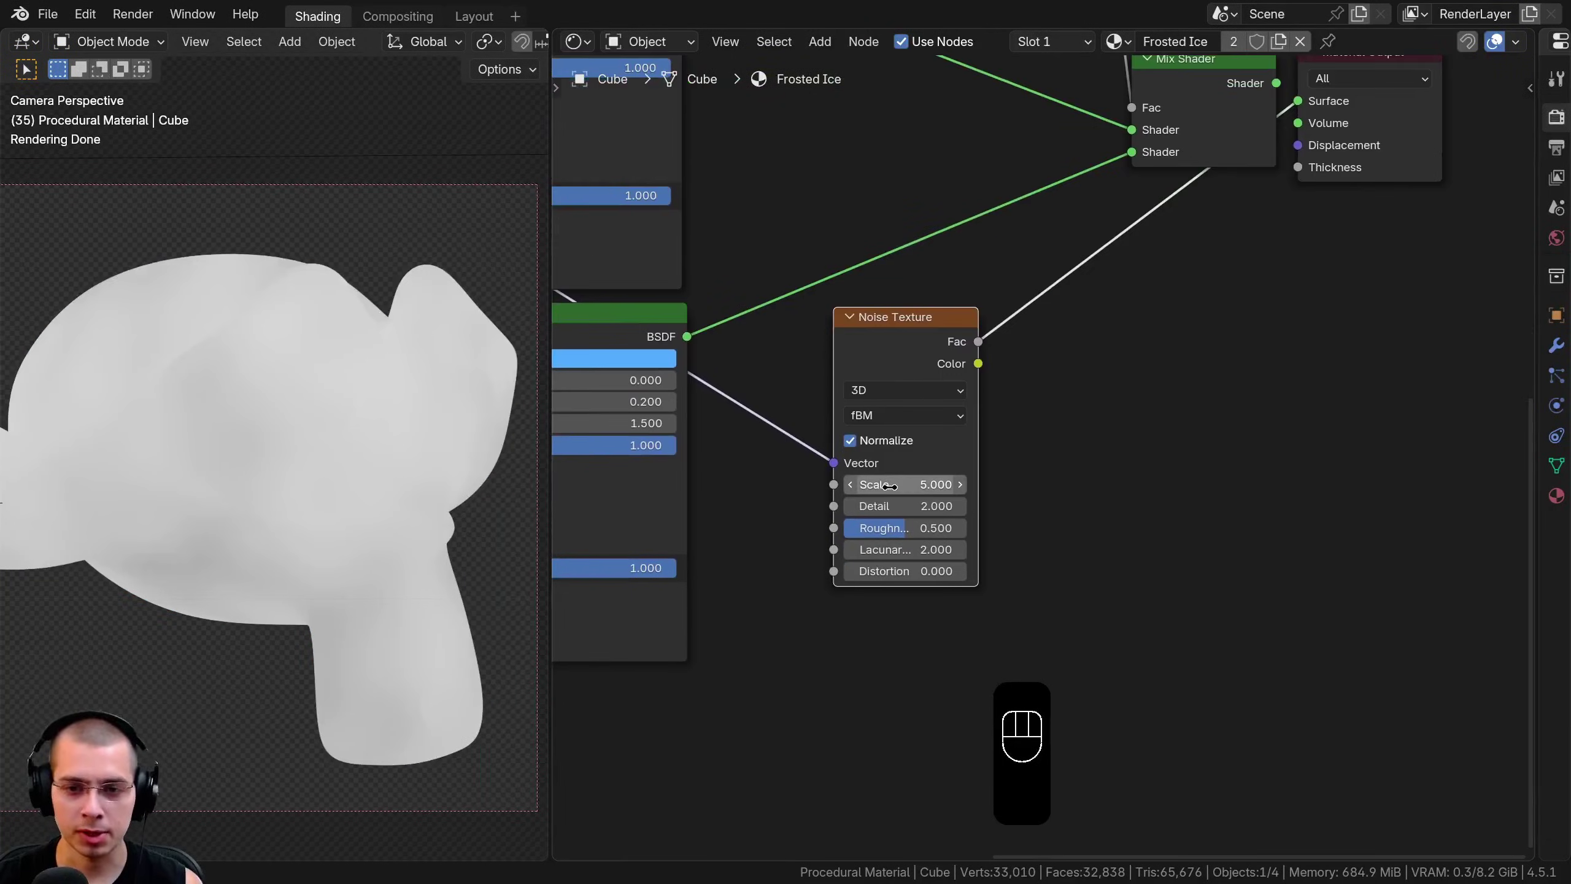
pyautogui.doubleClick(939, 484)
pyautogui.write('10')
pyautogui.press('Return')
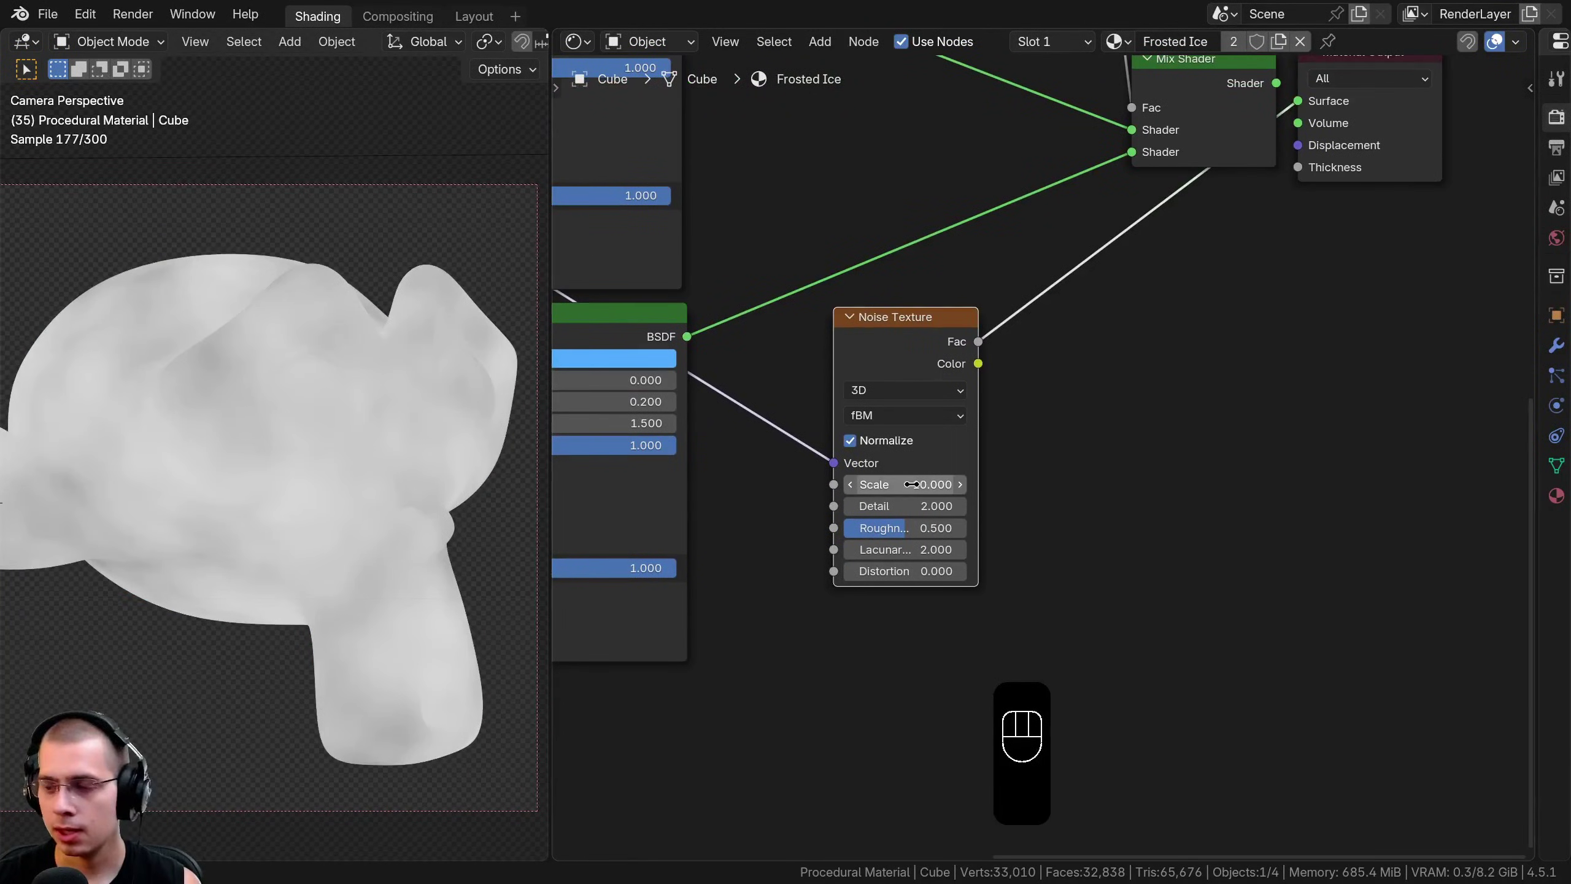
# Try a detail of 15 on the second Noise Texture and inspect the pattern up close
pyautogui.doubleClick(908, 504)
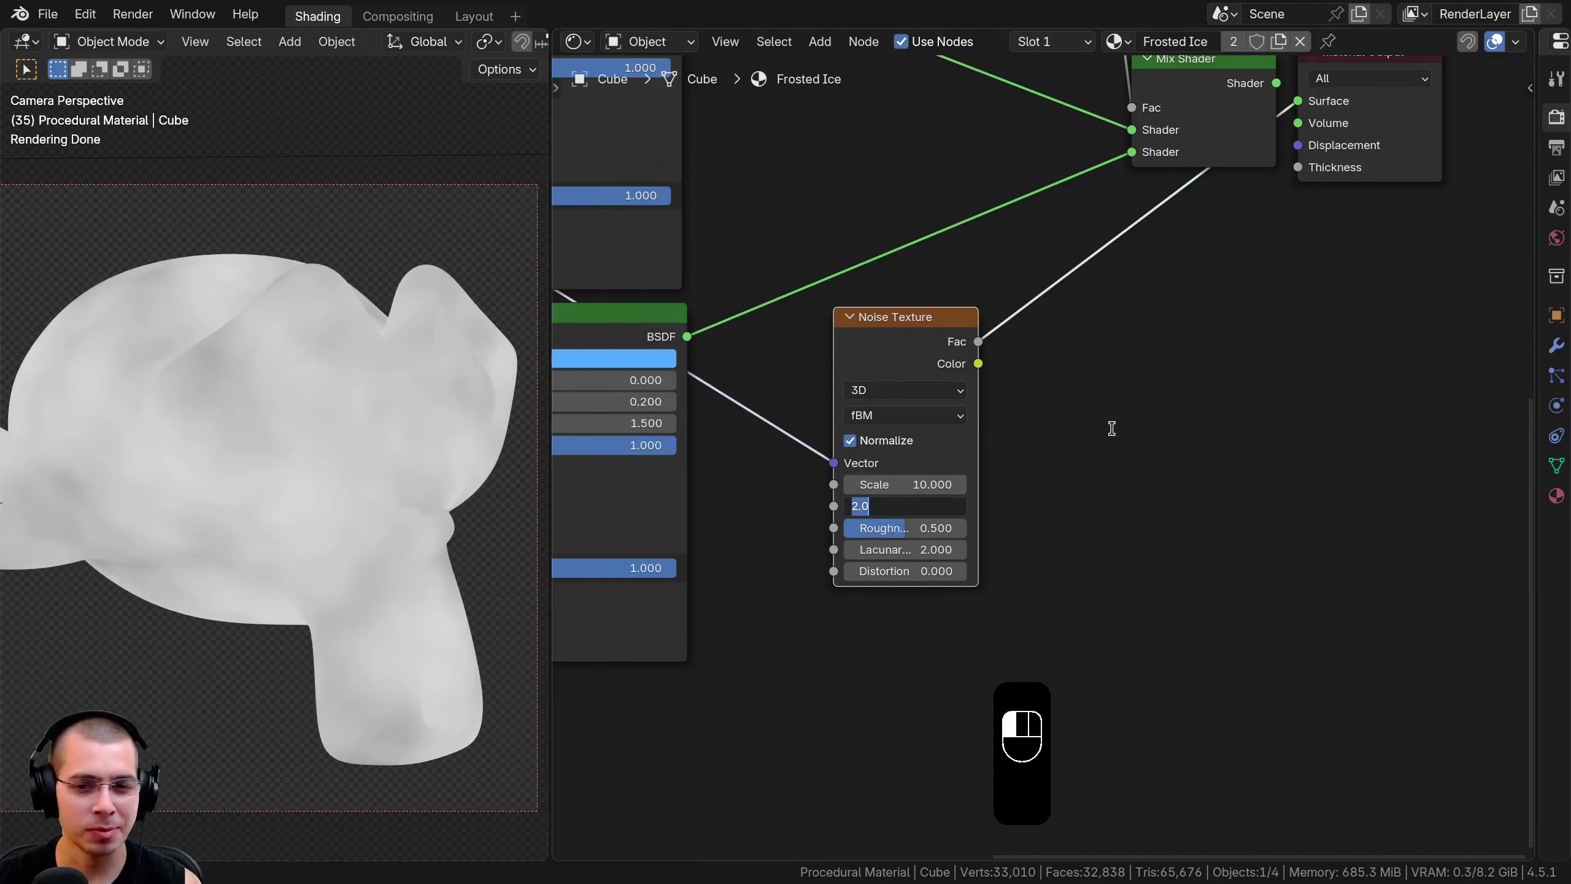
pyautogui.write('15')
pyautogui.press('Return')
pyautogui.scroll(5, 255, 416)
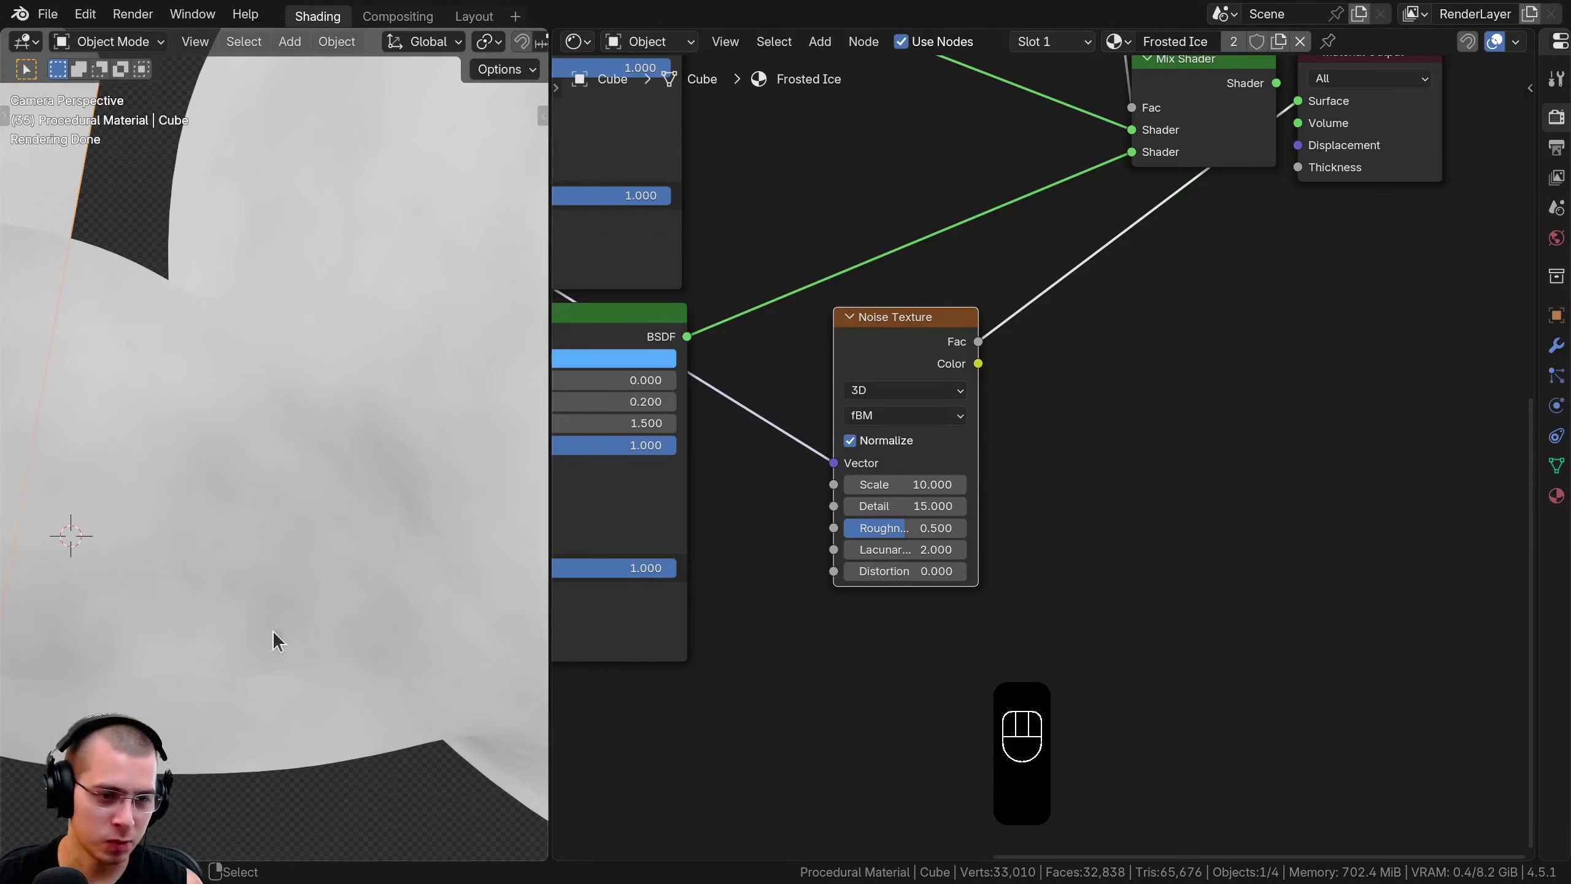
pyautogui.keyDown('shift'); pyautogui.moveTo(273, 631); pyautogui.dragTo(471, 487, button='middle'); pyautogui.keyUp('shift')
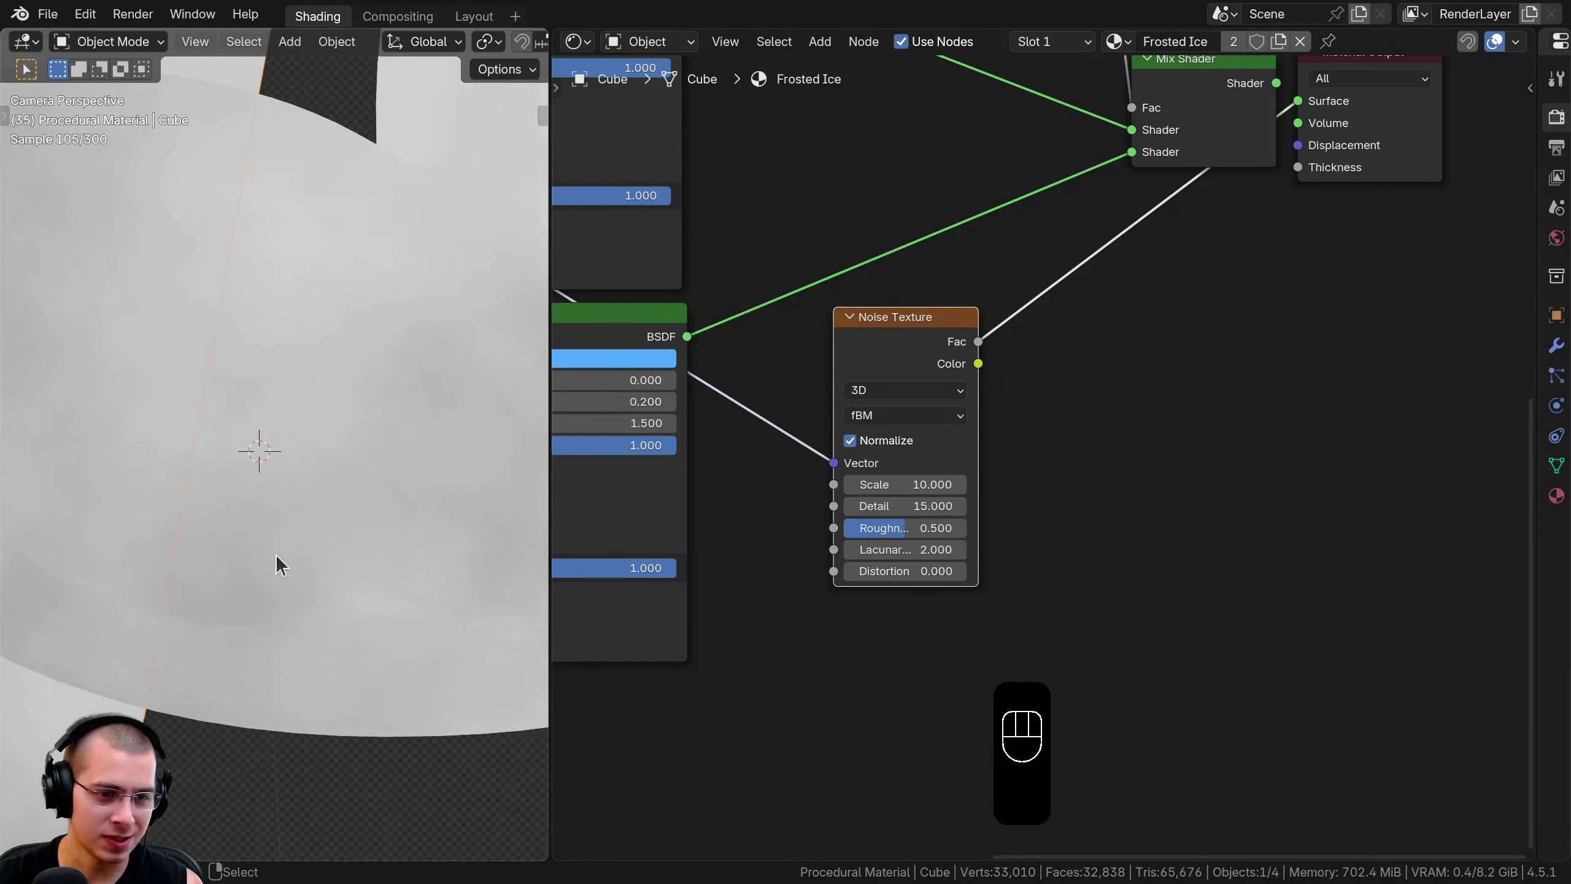
# Set the second Noise Texture's detail to 3
pyautogui.click(911, 506)
pyautogui.write('3')
pyautogui.press('Return')
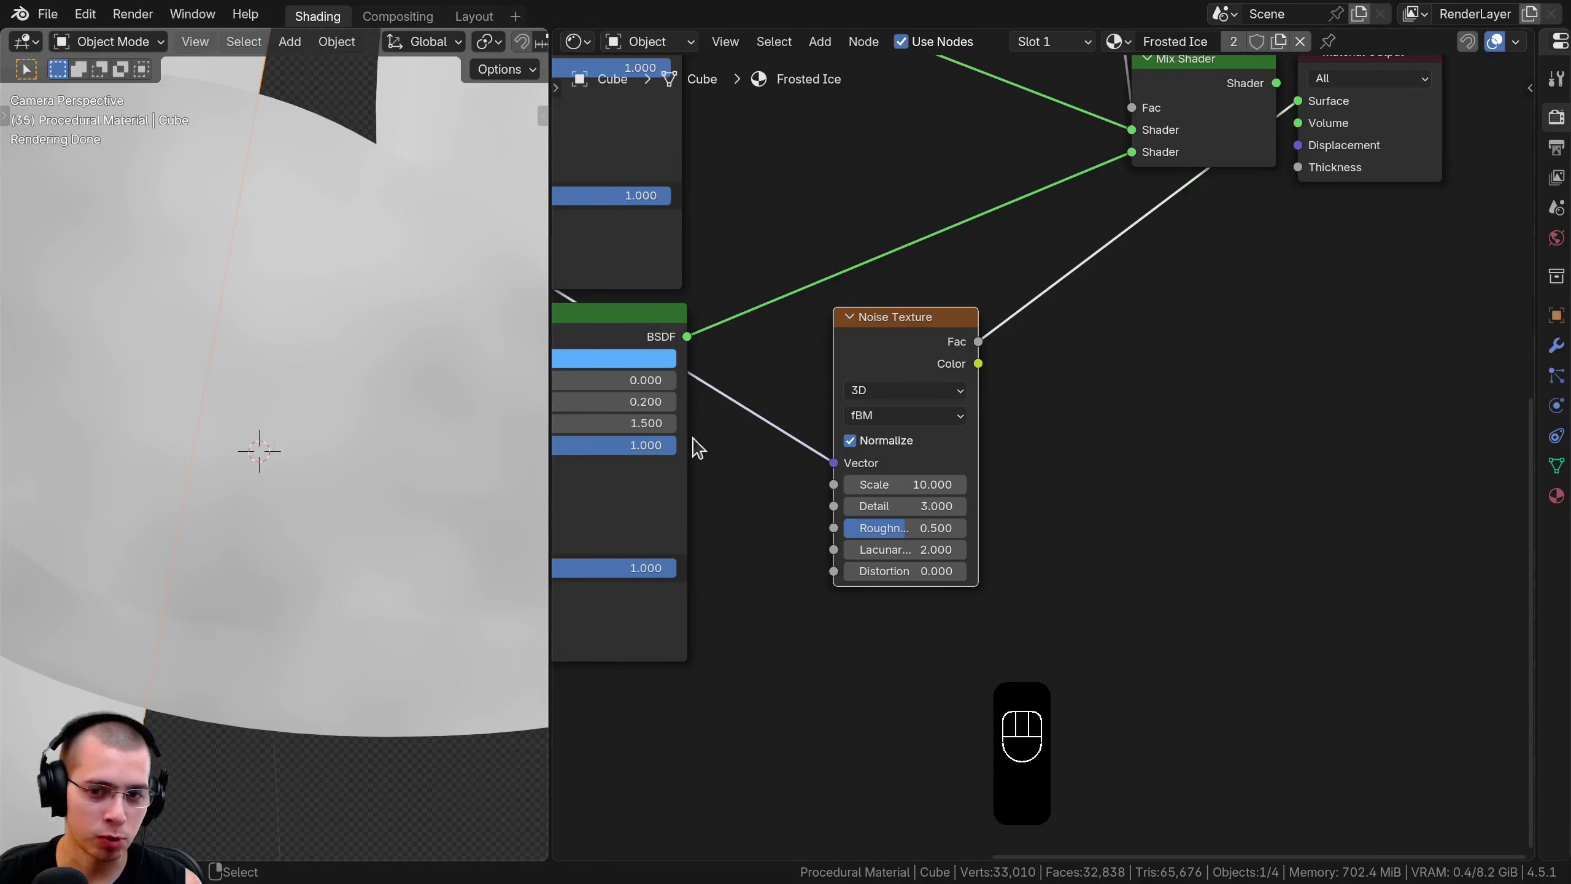
# Add a Displacement node and place it beside the second Noise Texture
pyautogui.moveTo(940, 326); pyautogui.dragTo(899, 366, button='middle')
pyautogui.moveTo(900, 367); pyautogui.dragTo(888, 371)
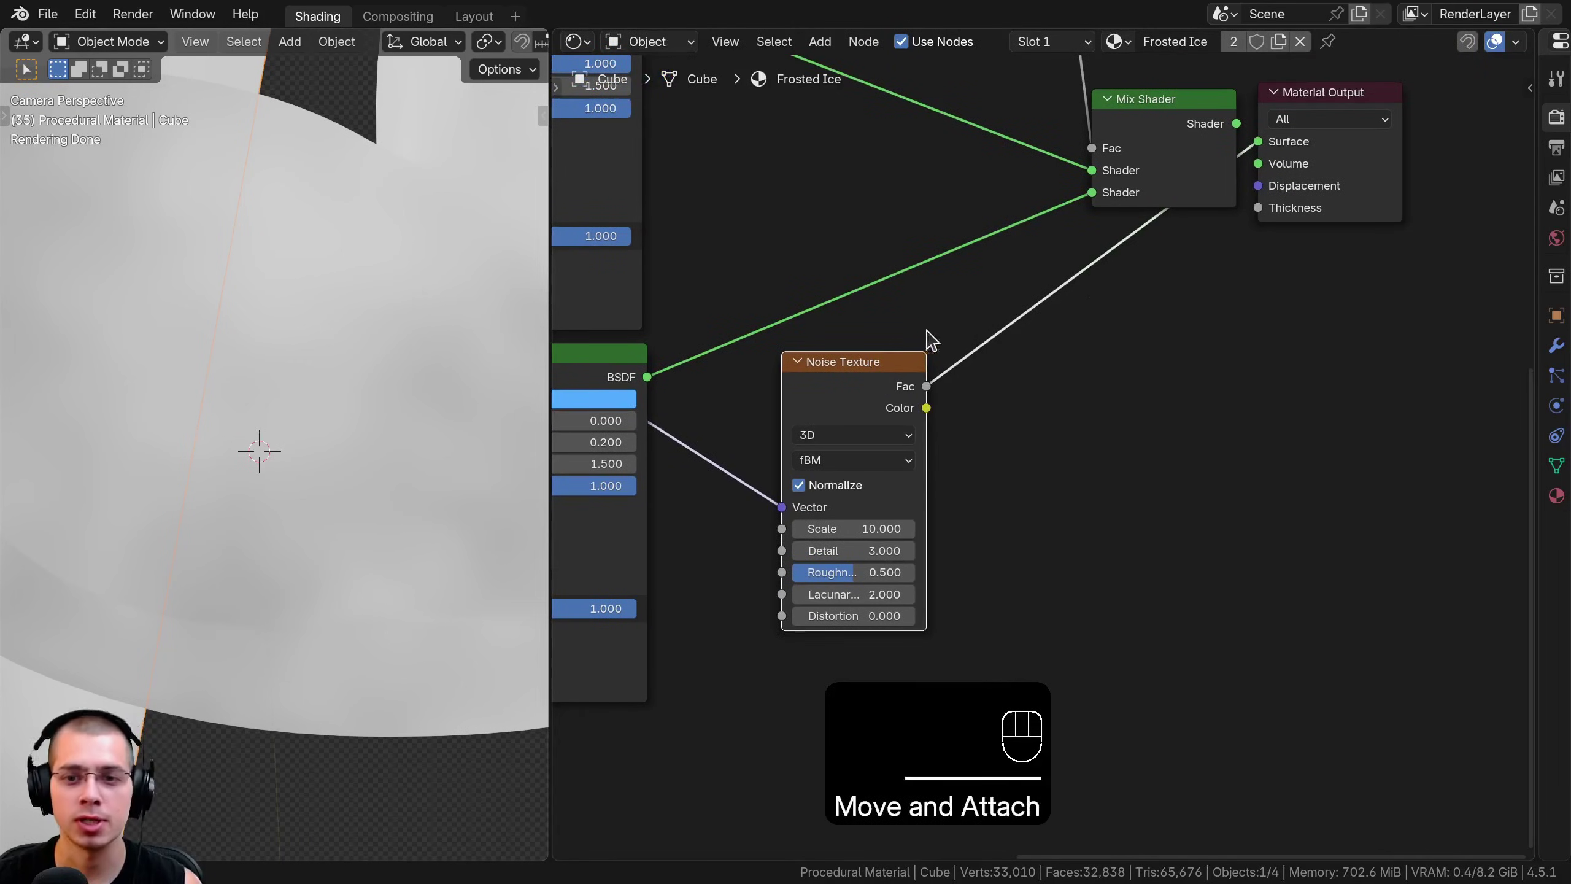
pyautogui.hotkey('shift', 'a')
pyautogui.click(997, 319)
pyautogui.write('dis')
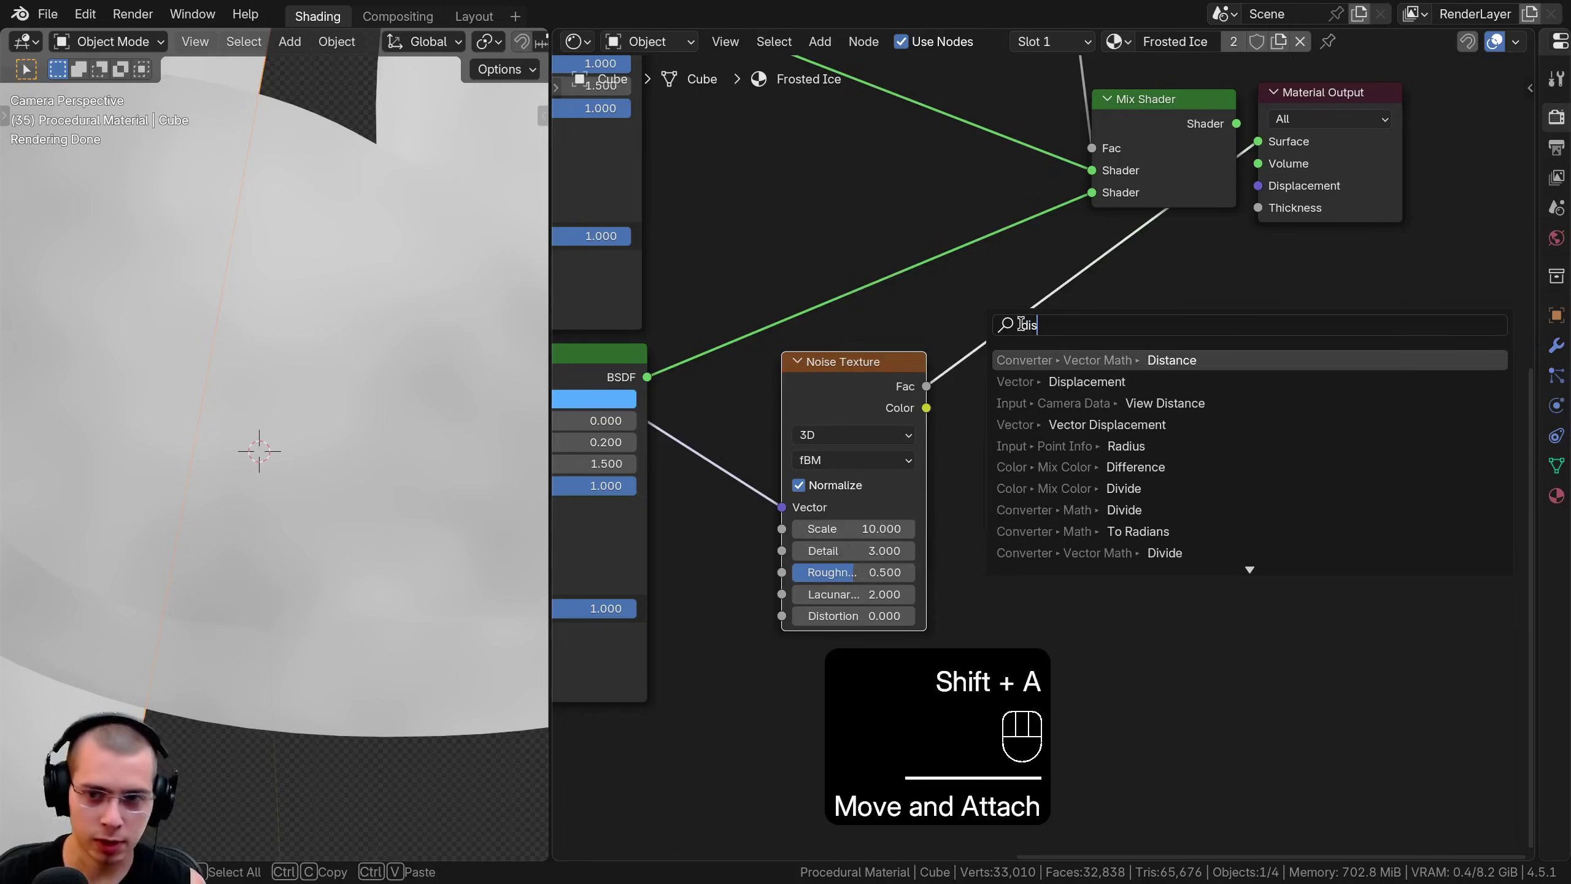
pyautogui.click(1058, 382)
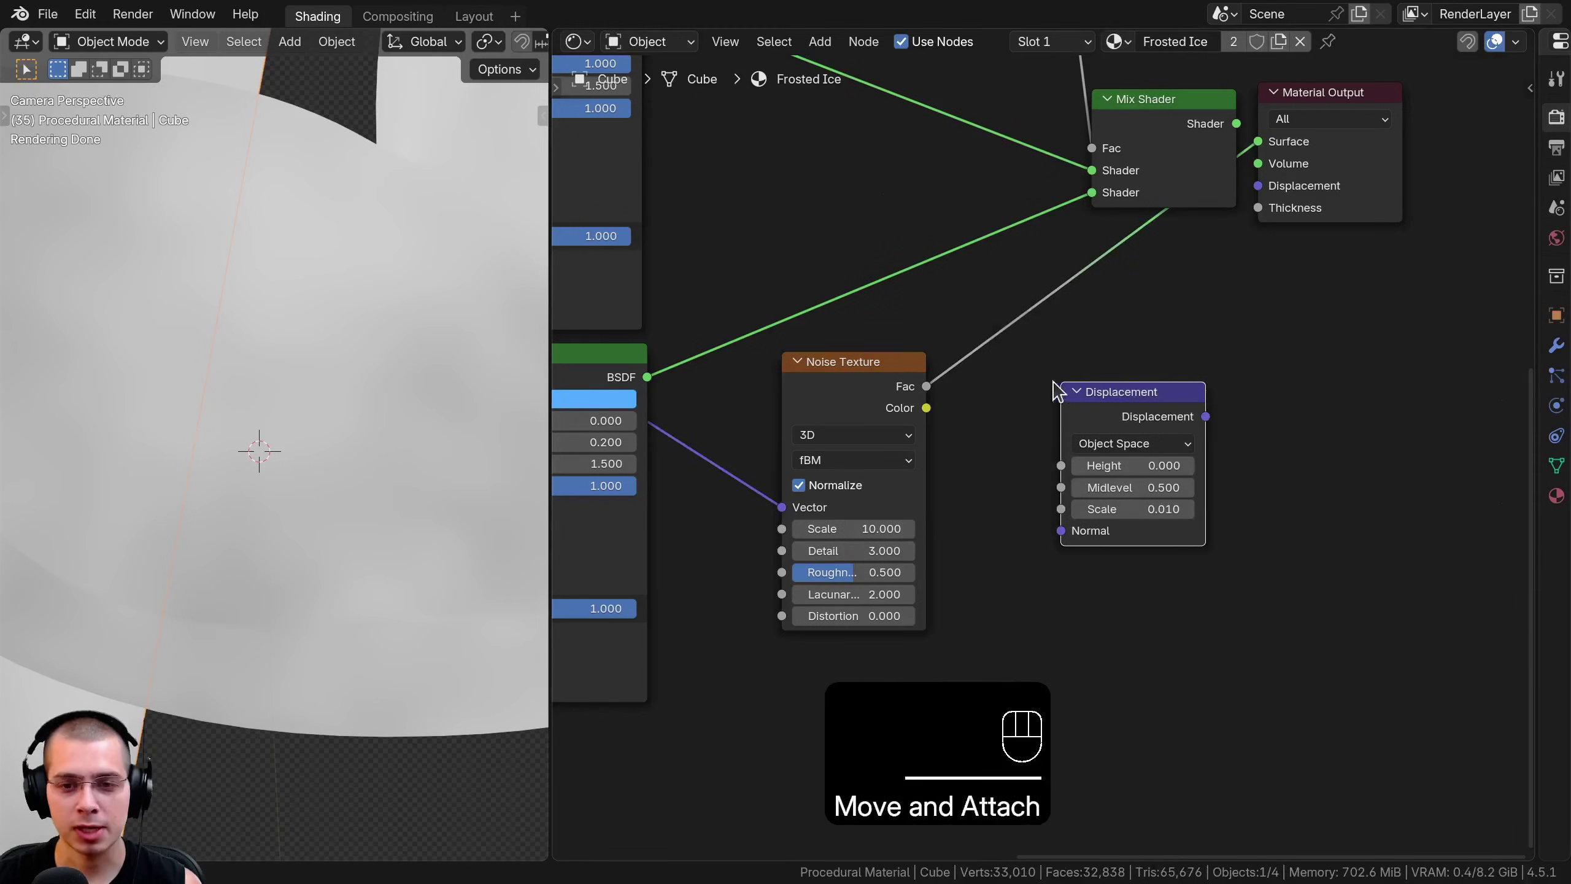
pyautogui.moveTo(1112, 392); pyautogui.dragTo(1100, 368)
pyautogui.moveTo(1107, 354); pyautogui.dragTo(963, 469, button='middle')
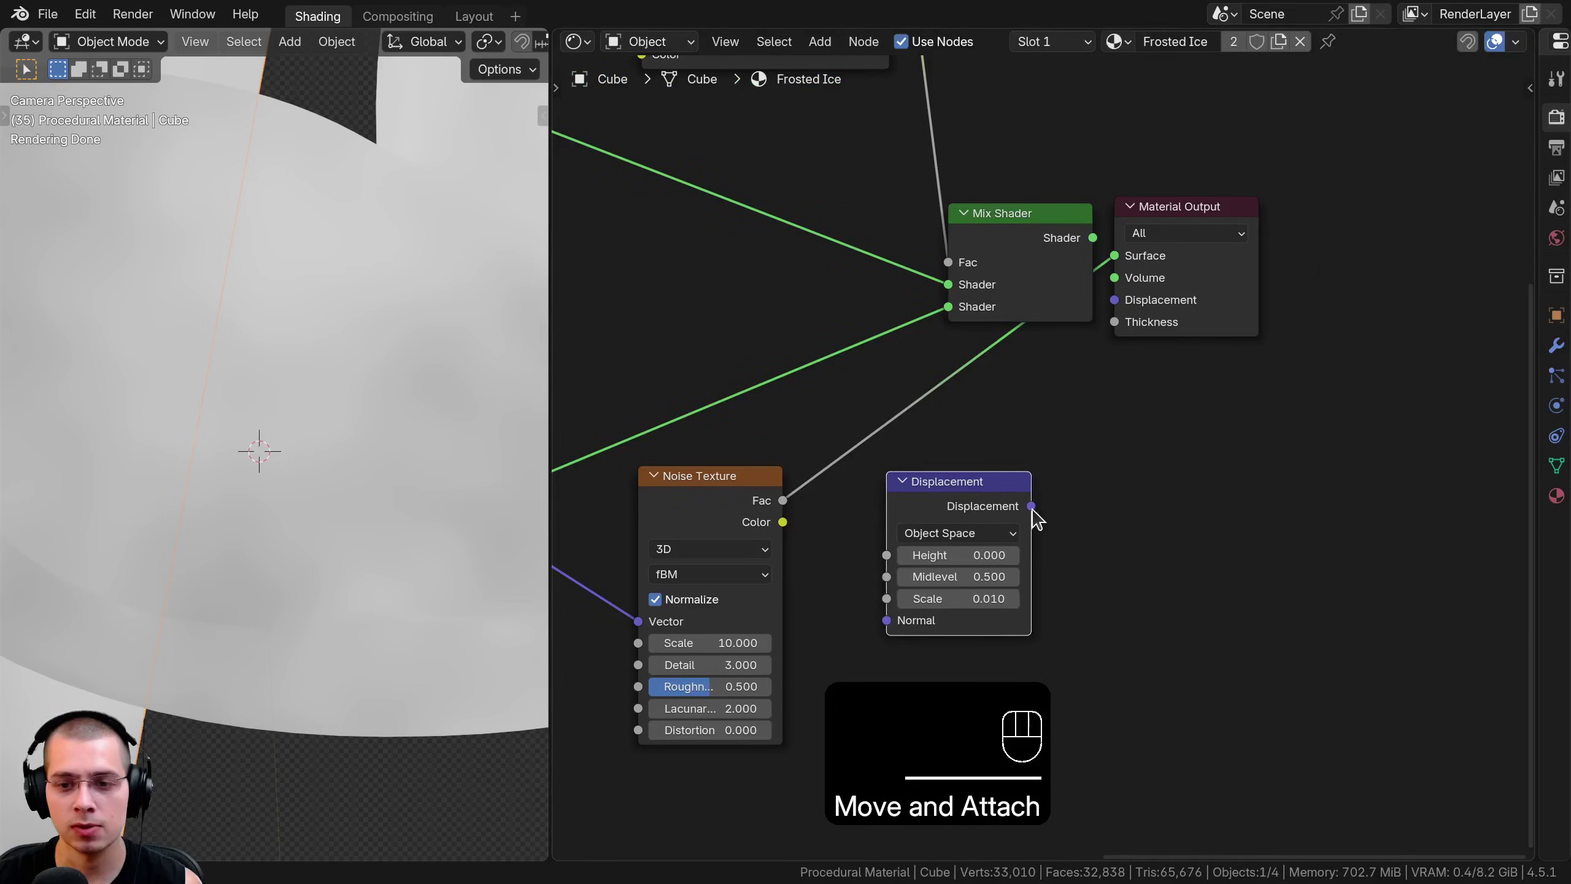
# Connect the Displacement node's output to the Material Output's Displacement input
pyautogui.moveTo(1031, 506); pyautogui.dragTo(1117, 309)
pyautogui.moveTo(747, 514); pyautogui.dragTo(754, 456, button='middle')
pyautogui.click(693, 441)
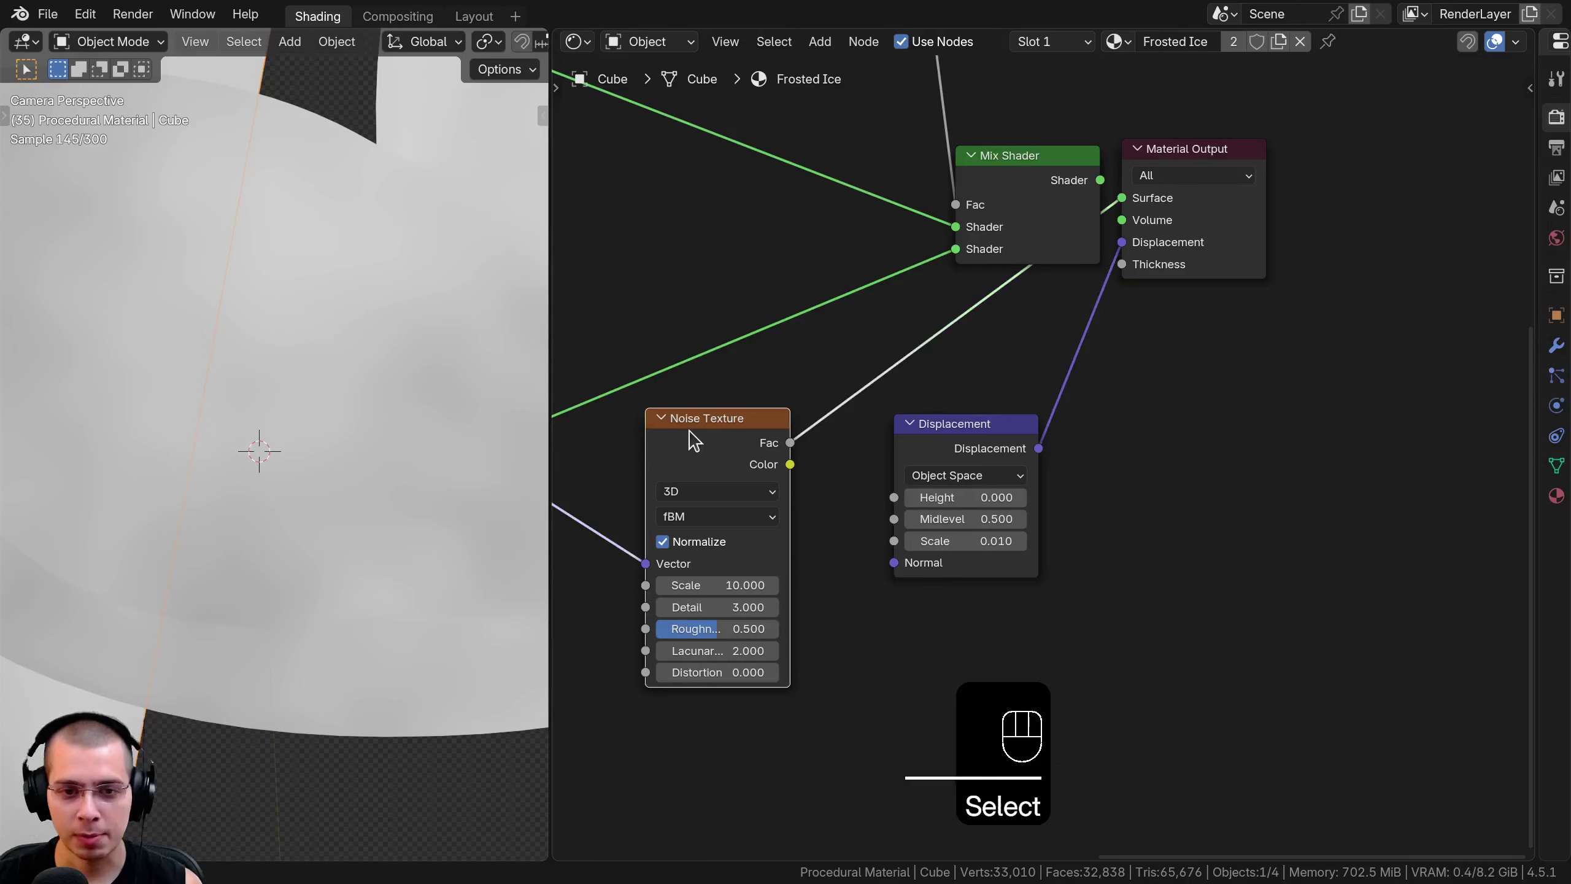
# Connect the second Noise Texture's Fac to the Displacement node's Height and reconnect the Mix Shader to the Material Output's Surface
pyautogui.moveTo(790, 444); pyautogui.dragTo(847, 423)
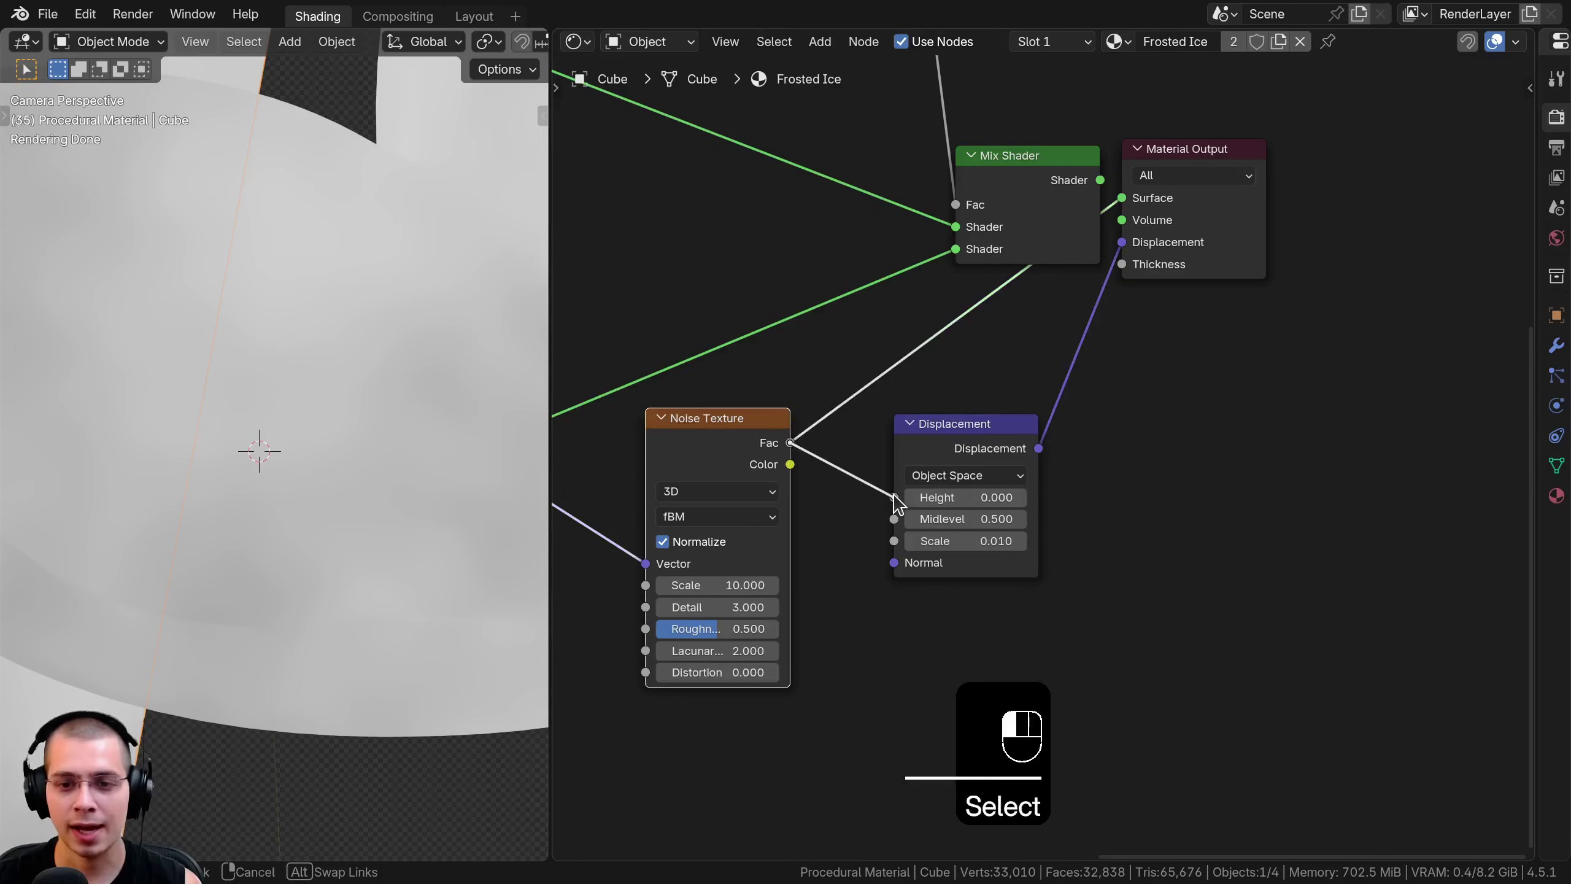
pyautogui.moveTo(894, 496); pyautogui.dragTo(894, 498)
pyautogui.moveTo(803, 304); pyautogui.dragTo(661, 439, button='middle')
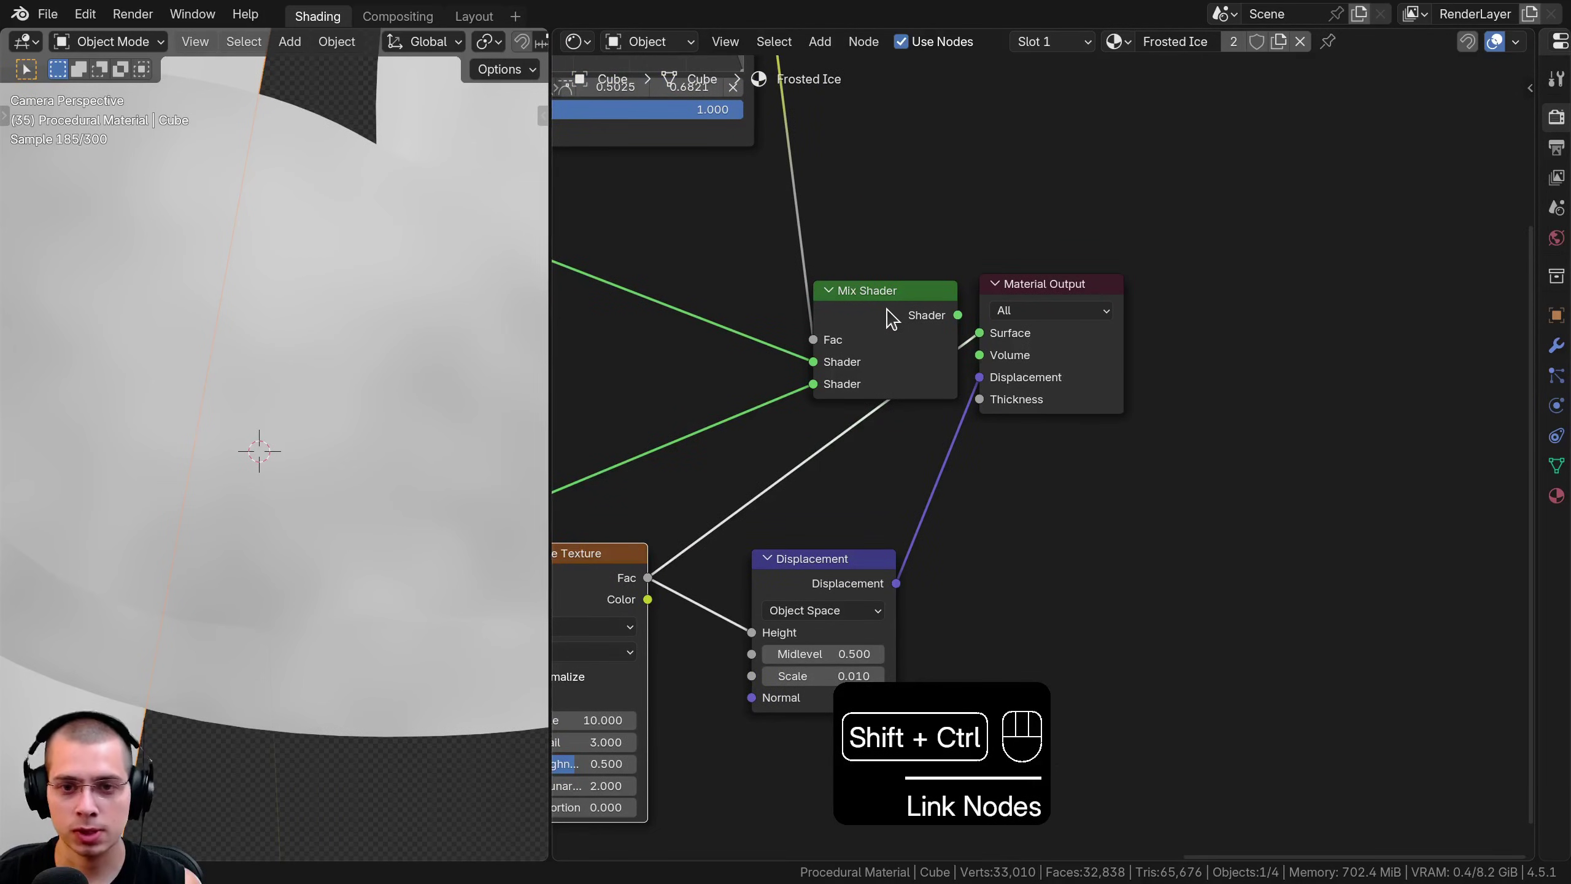
pyautogui.keyDown('ctrl'); pyautogui.keyDown('shift'); pyautogui.click(891, 318); pyautogui.keyUp('shift'); pyautogui.keyUp('ctrl')
pyautogui.moveTo(822, 586); pyautogui.dragTo(834, 571)
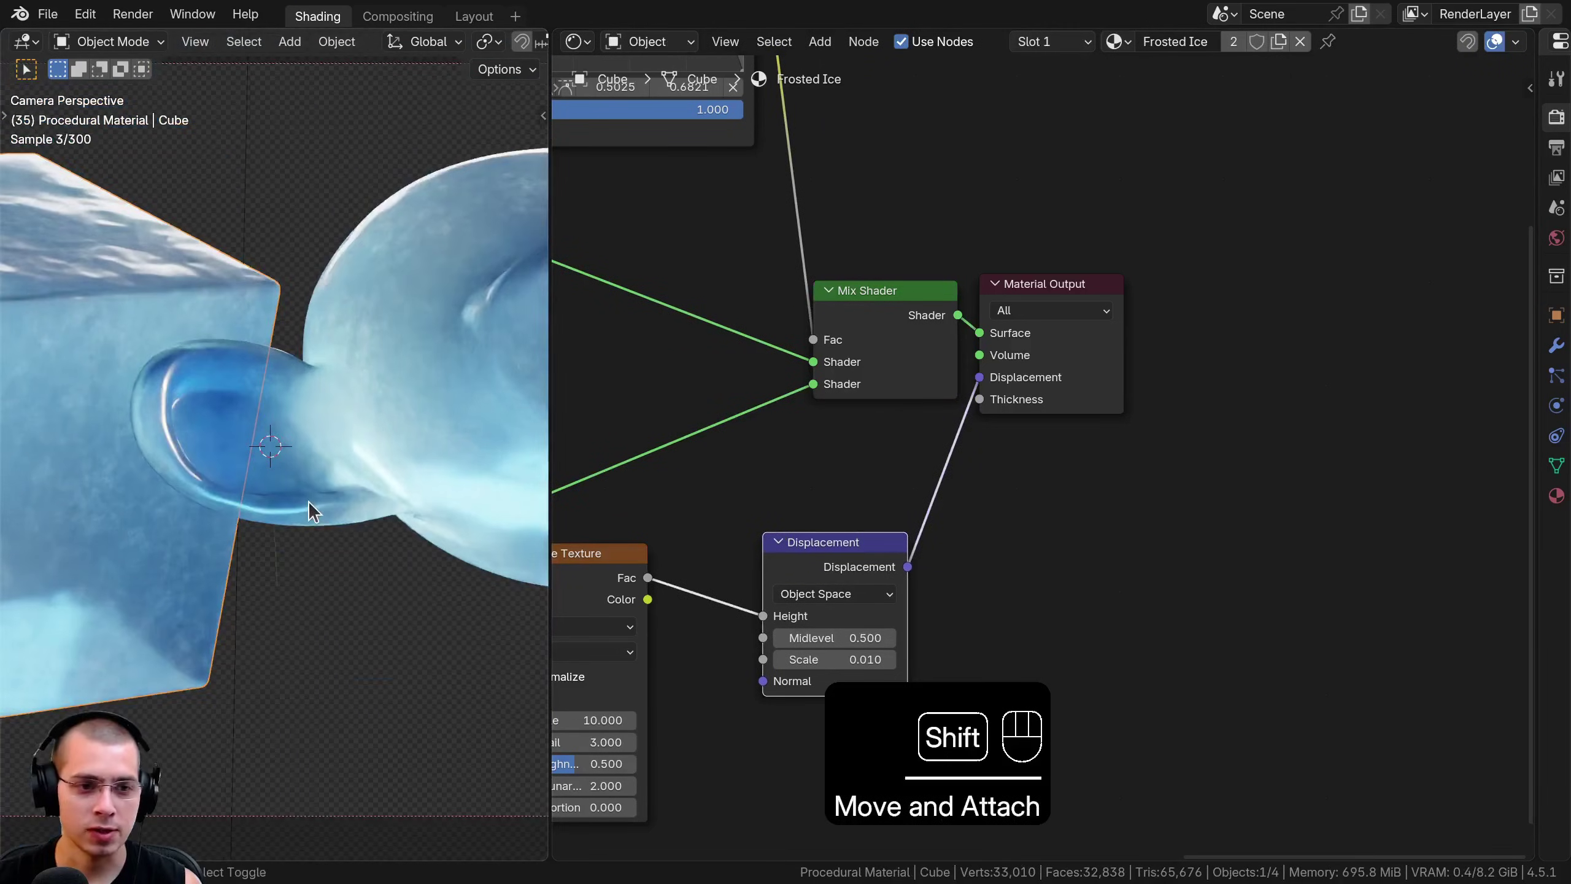
# Set the Frosted Ice material's surface displacement method to Displacement and Bump in its material settings
pyautogui.keyDown('shift'); pyautogui.moveTo(308, 501); pyautogui.dragTo(442, 597, button='middle'); pyautogui.keyUp('shift')
pyautogui.keyDown('shift'); pyautogui.moveTo(202, 413); pyautogui.dragTo(315, 516, button='middle'); pyautogui.keyUp('shift')
pyautogui.scroll(2, 316, 516)
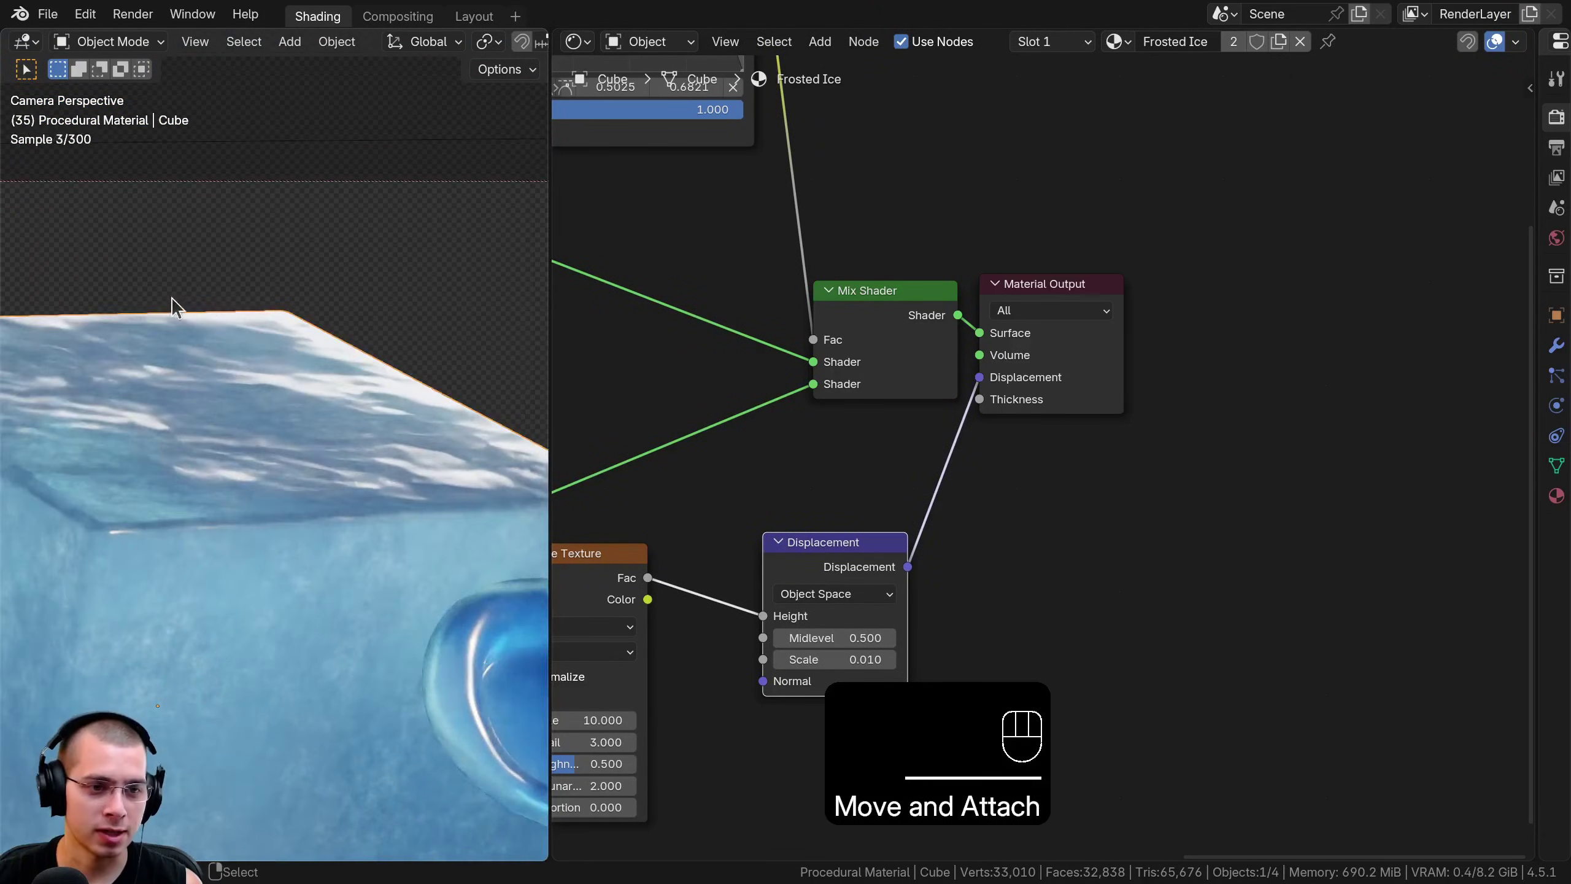
pyautogui.keyDown('shift'); pyautogui.moveTo(81, 378); pyautogui.dragTo(137, 438, button='middle'); pyautogui.keyUp('shift')
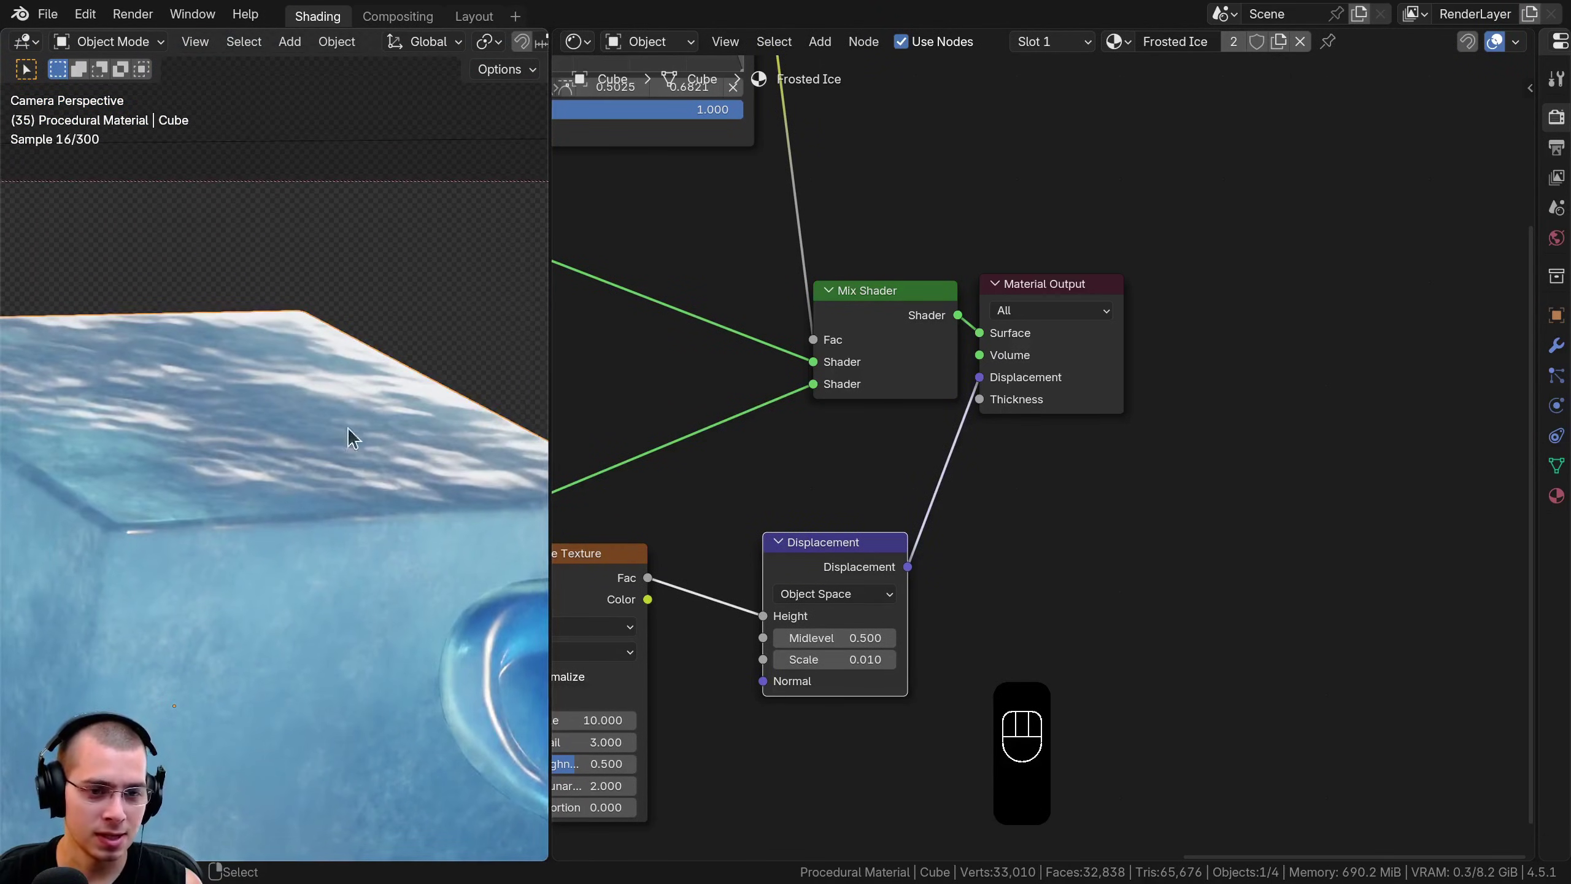
pyautogui.moveTo(272, 445); pyautogui.dragTo(309, 558, button='middle')
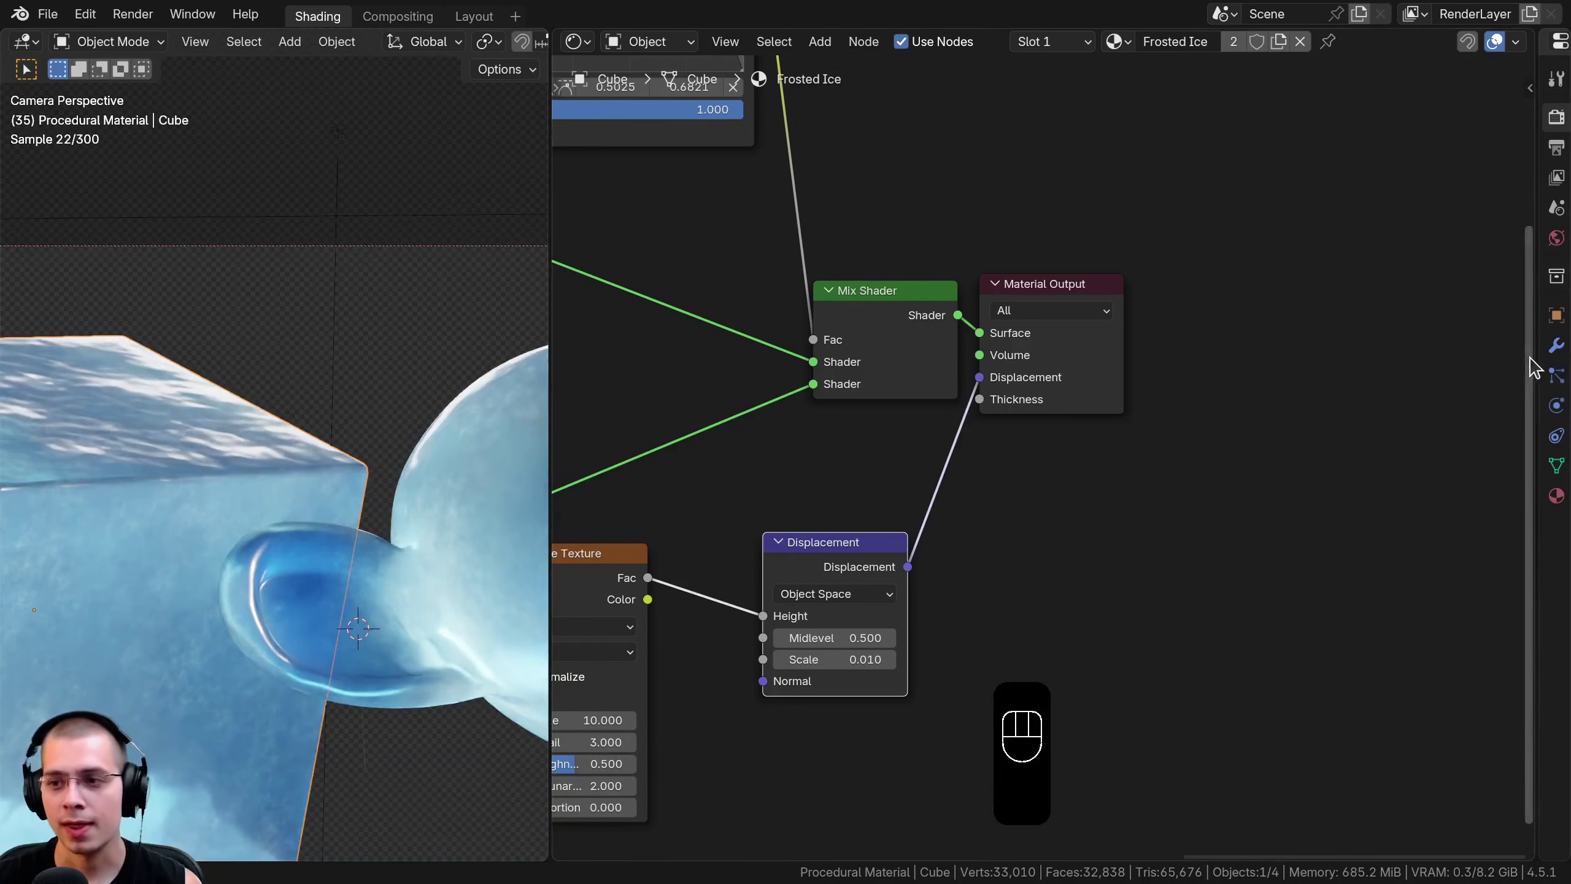
pyautogui.moveTo(1533, 359); pyautogui.dragTo(1063, 357)
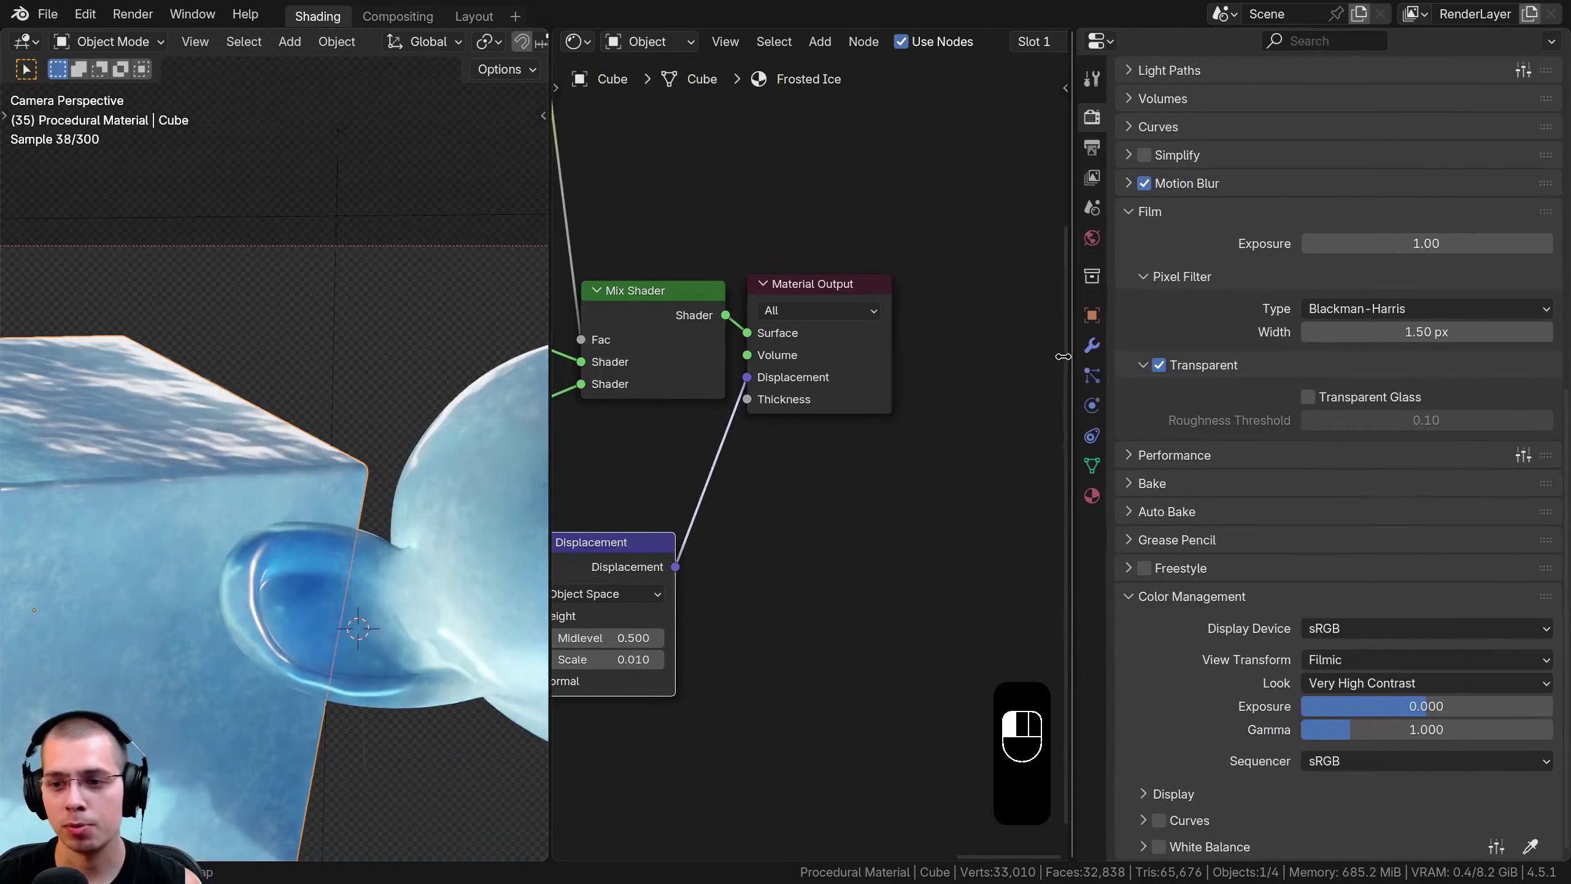
pyautogui.click(1086, 497)
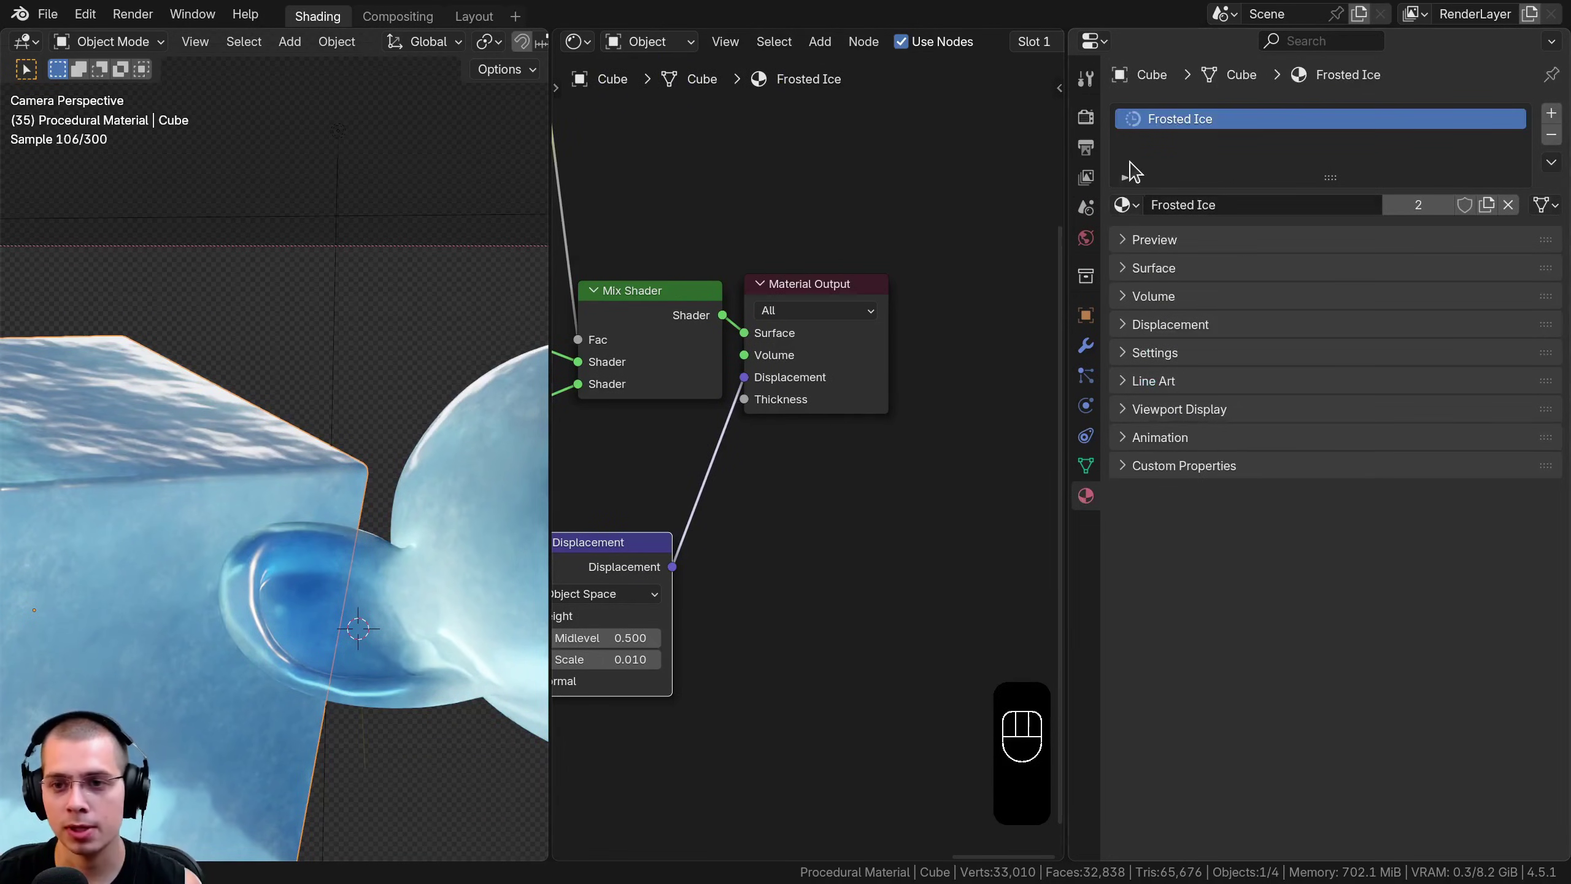
pyautogui.click(1129, 353)
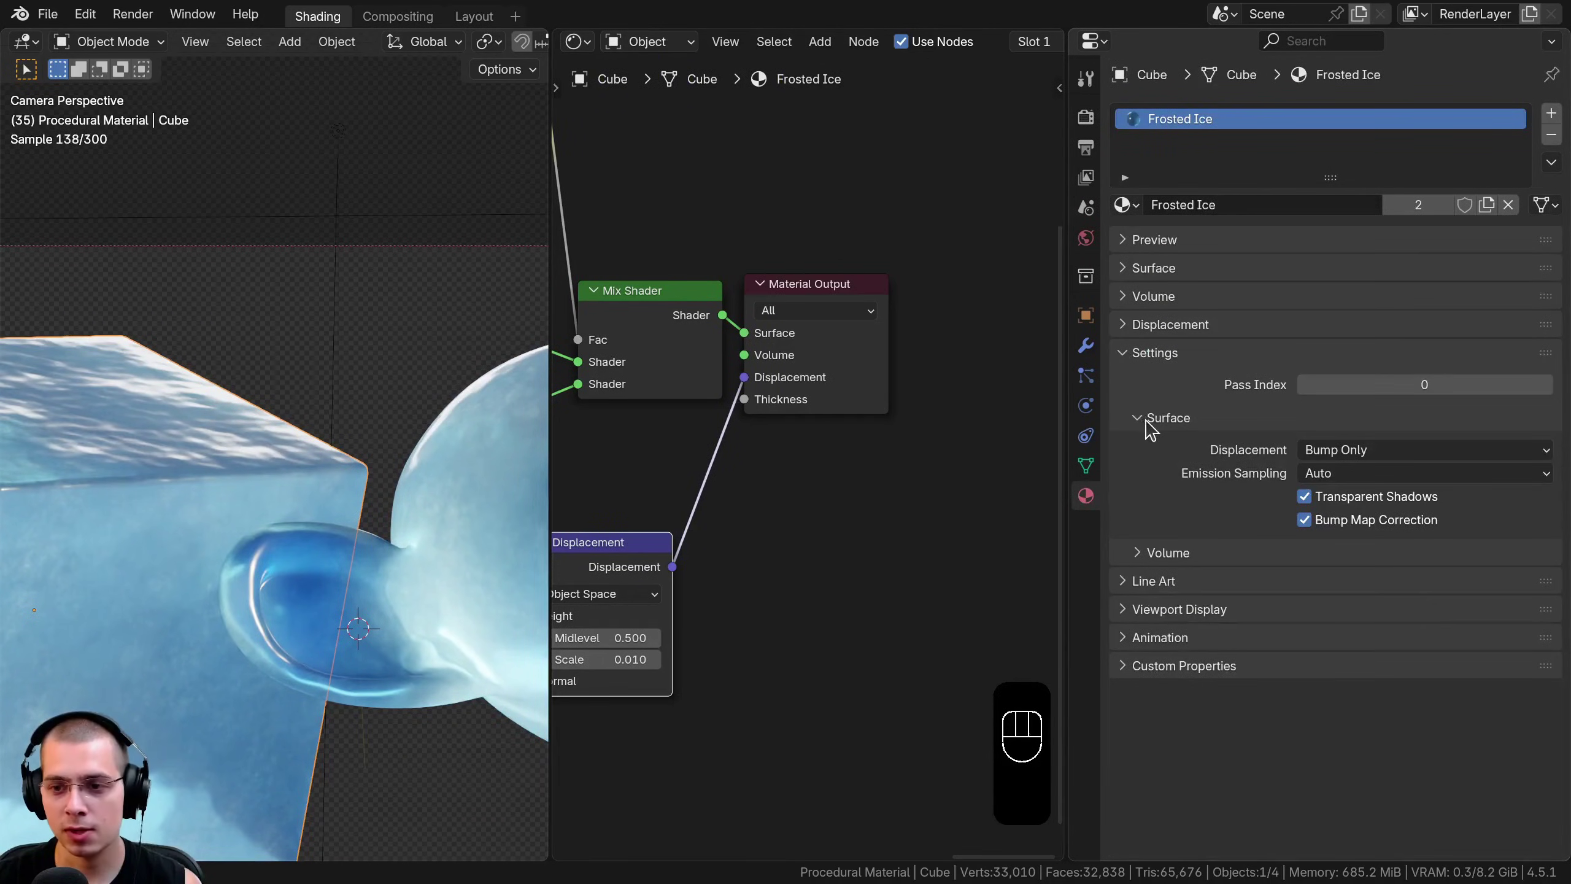
pyautogui.click(1319, 453)
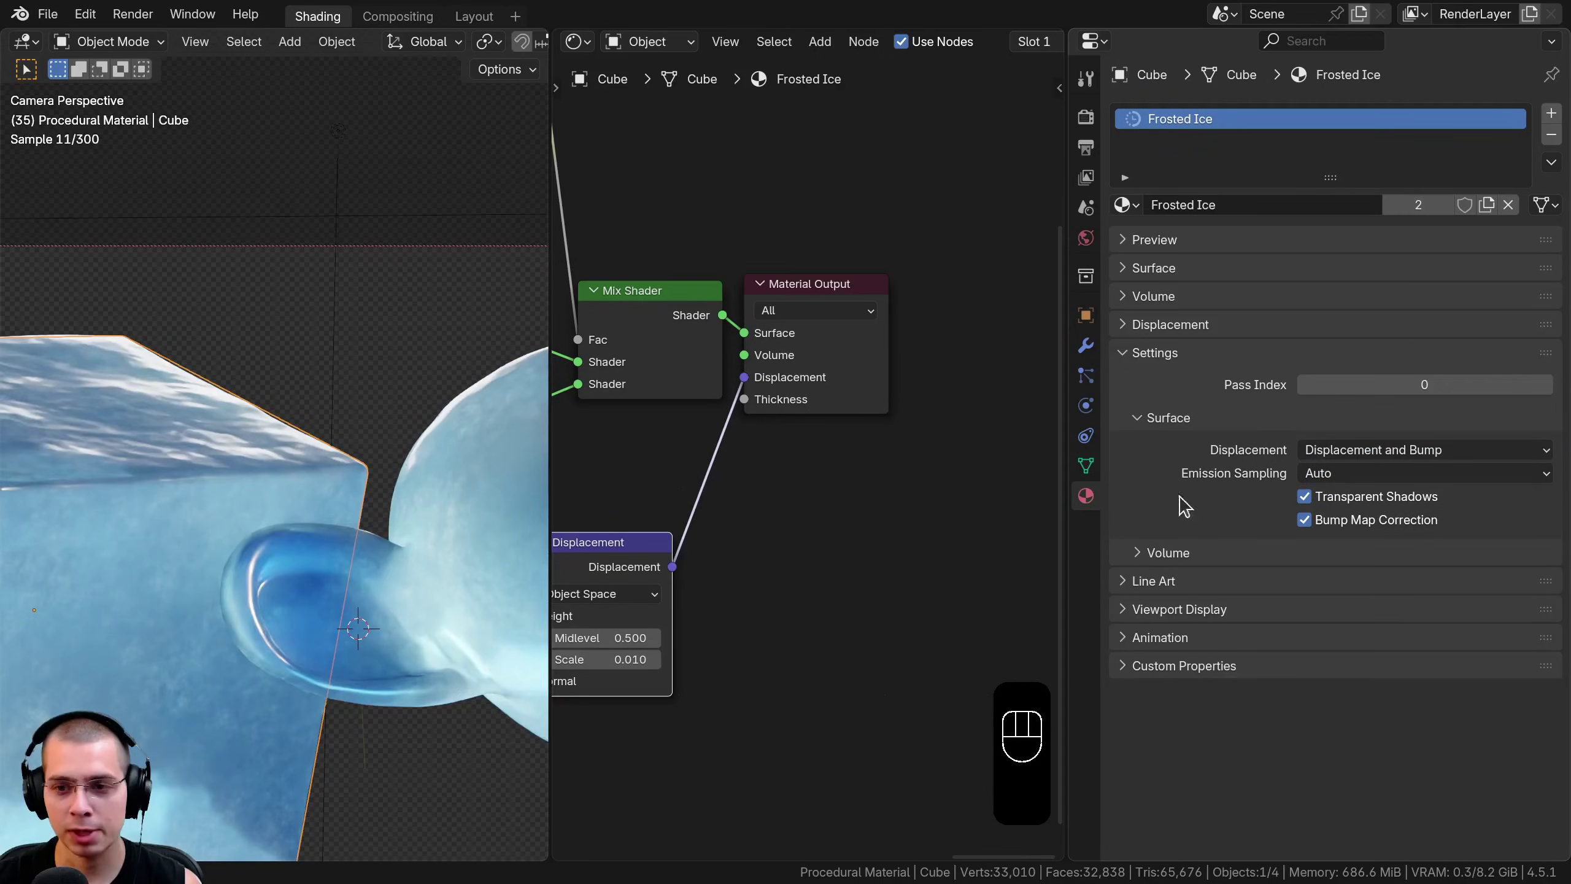
pyautogui.click(1398, 450)
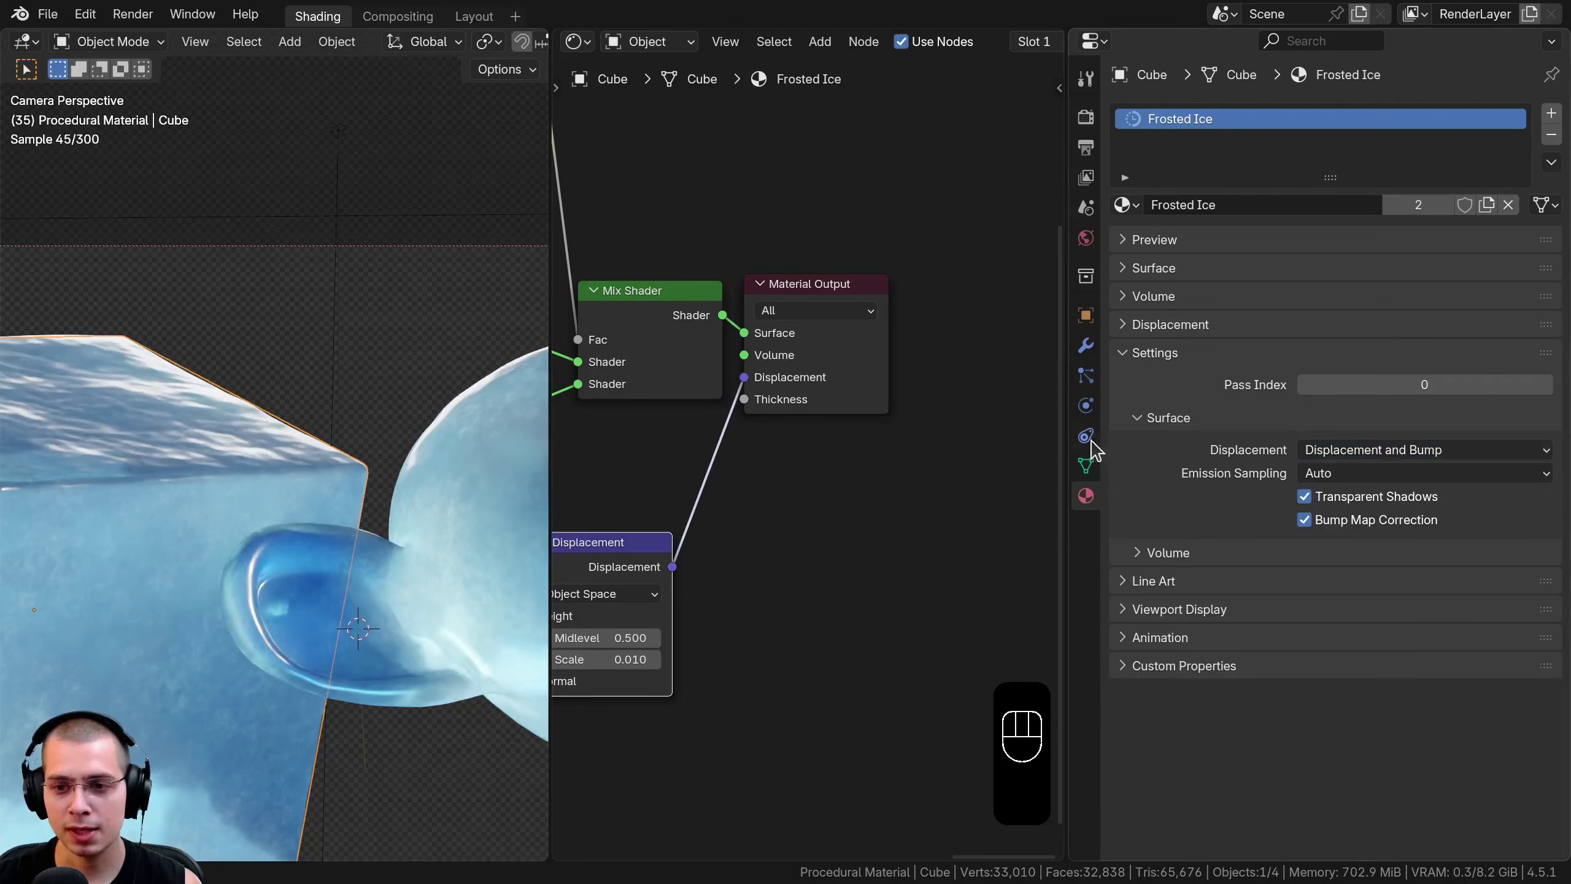
pyautogui.moveTo(1065, 441); pyautogui.dragTo(1535, 459)
# Try a scale of 0.080 on the Displacement node and undo the change
pyautogui.scroll(-3, 354, 517)
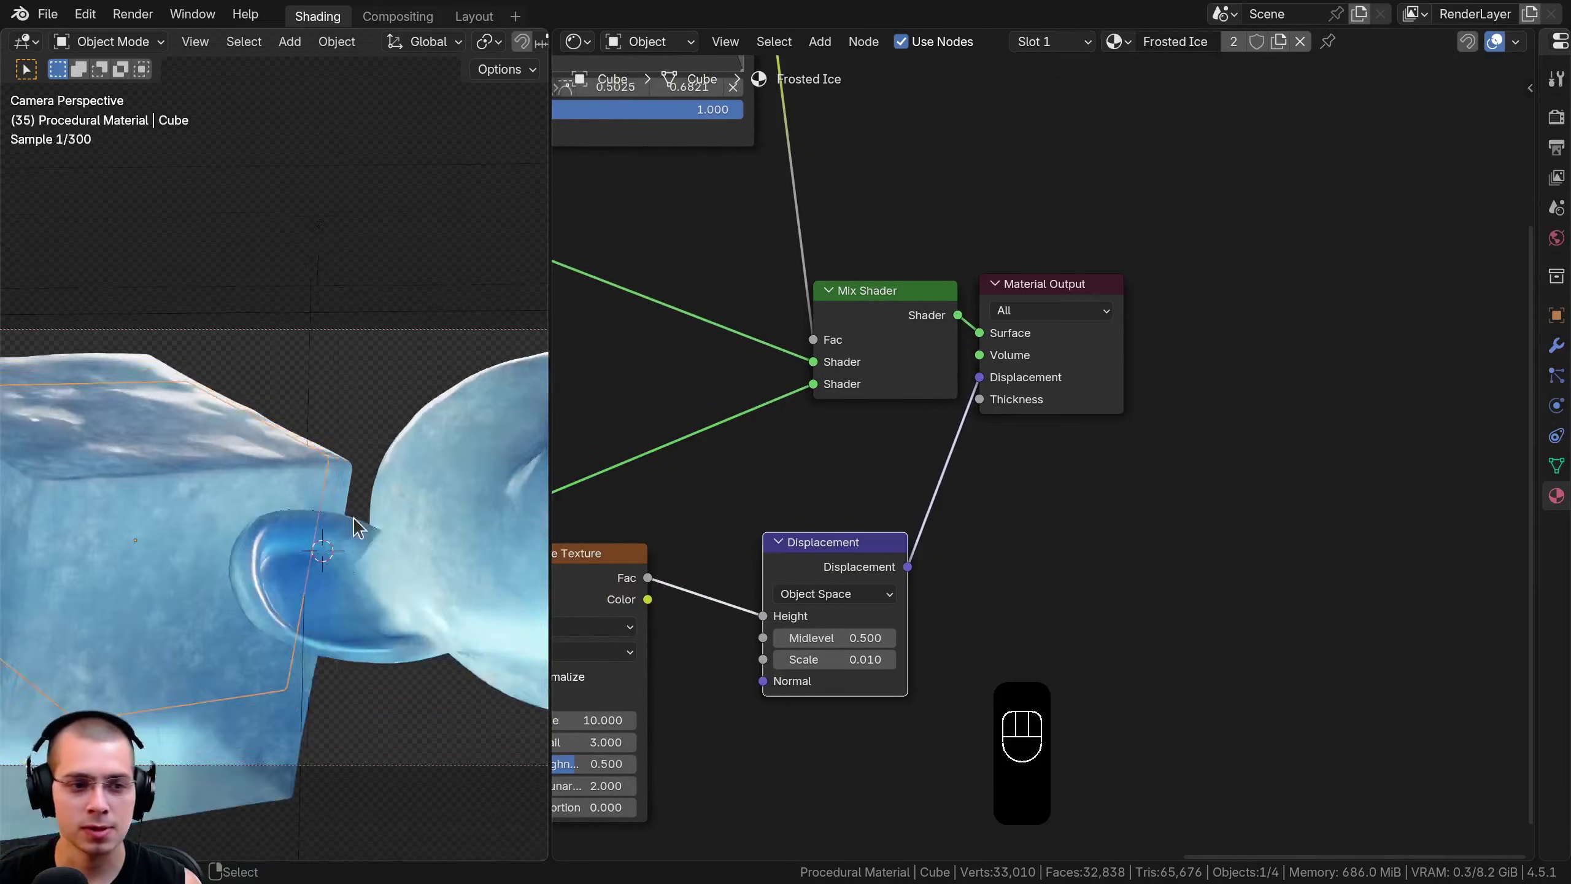
pyautogui.keyDown('shift'); pyautogui.moveTo(354, 517); pyautogui.dragTo(192, 470, button='middle'); pyautogui.keyUp('shift')
pyautogui.scroll(2, 192, 470)
pyautogui.keyDown('shift'); pyautogui.moveTo(816, 658); pyautogui.dragTo(916, 659); pyautogui.keyUp('shift')
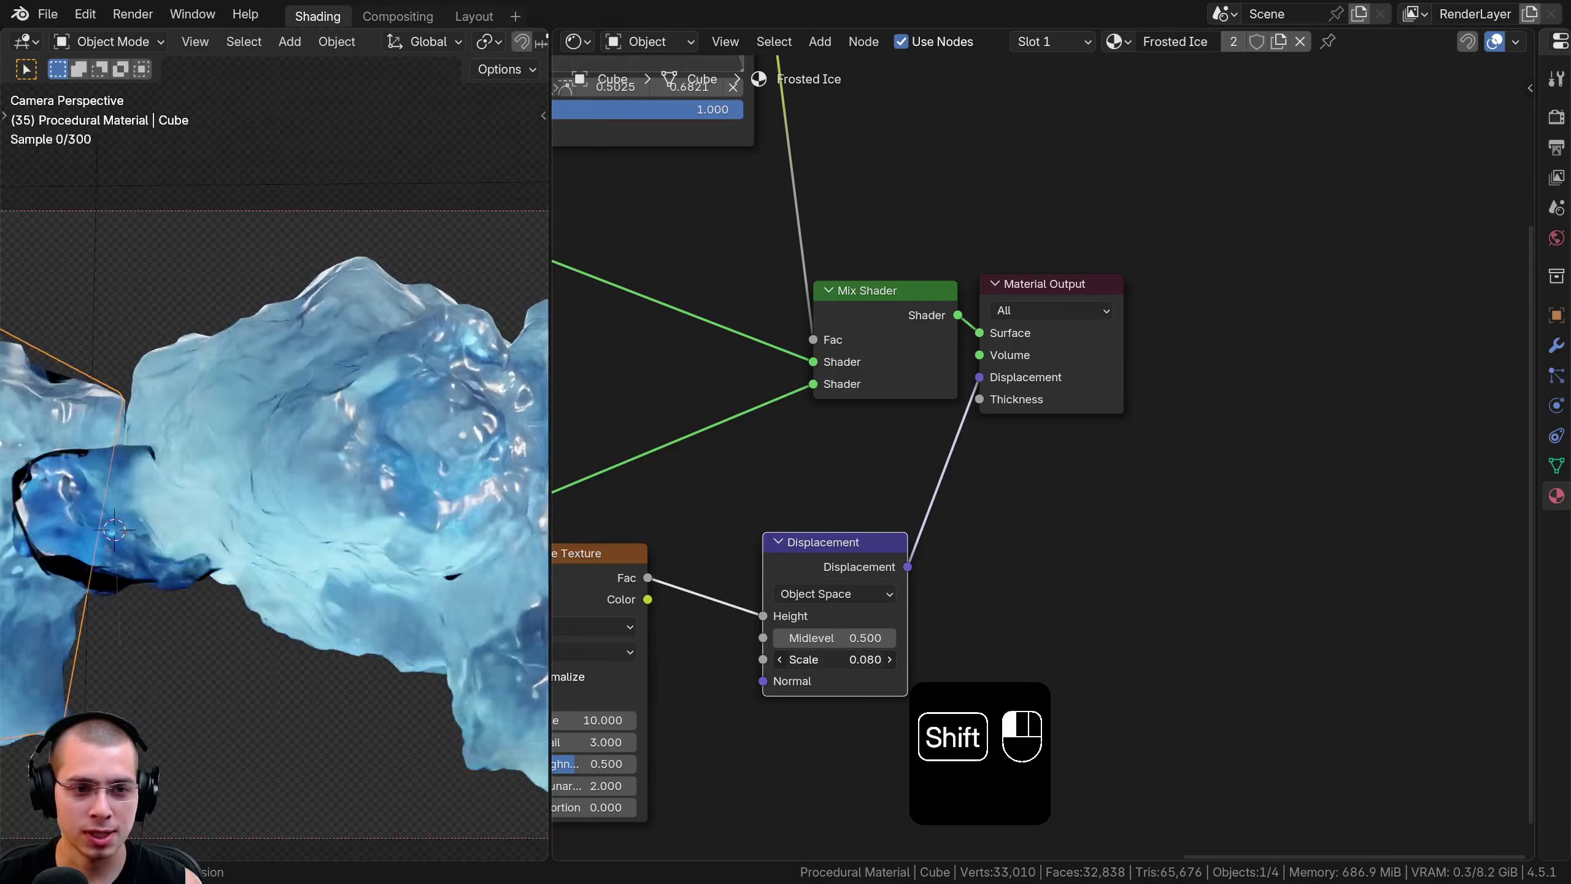
pyautogui.hotkey('ctrl', 'z')
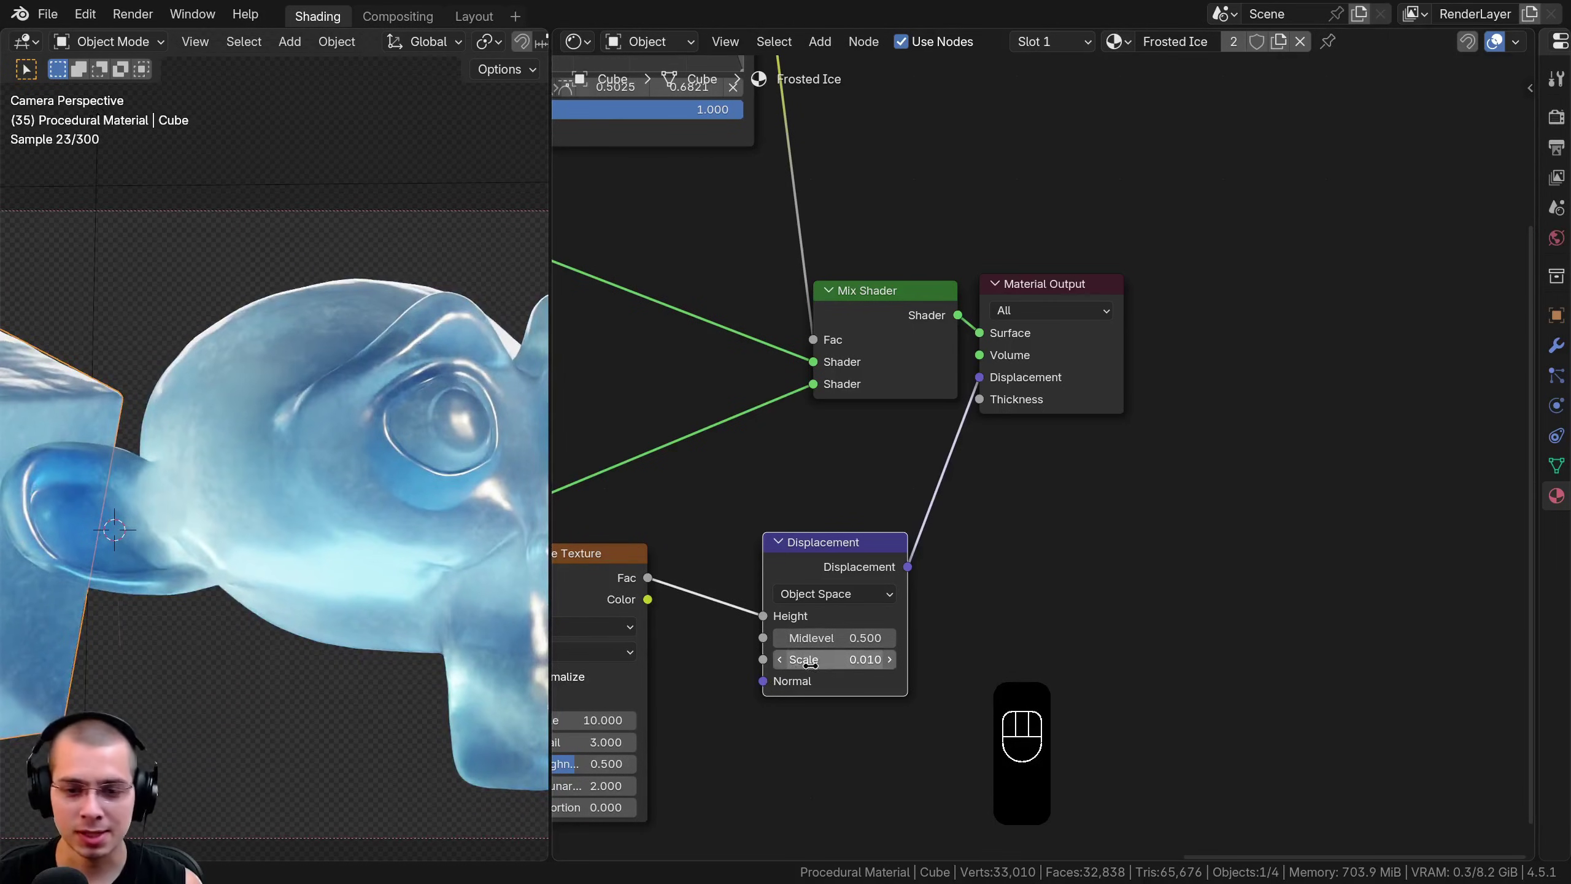
# Shift the Displacement node slightly upward and inspect the displaced ice on the cube and monkey head with no object selected
pyautogui.moveTo(862, 651); pyautogui.dragTo(885, 617)
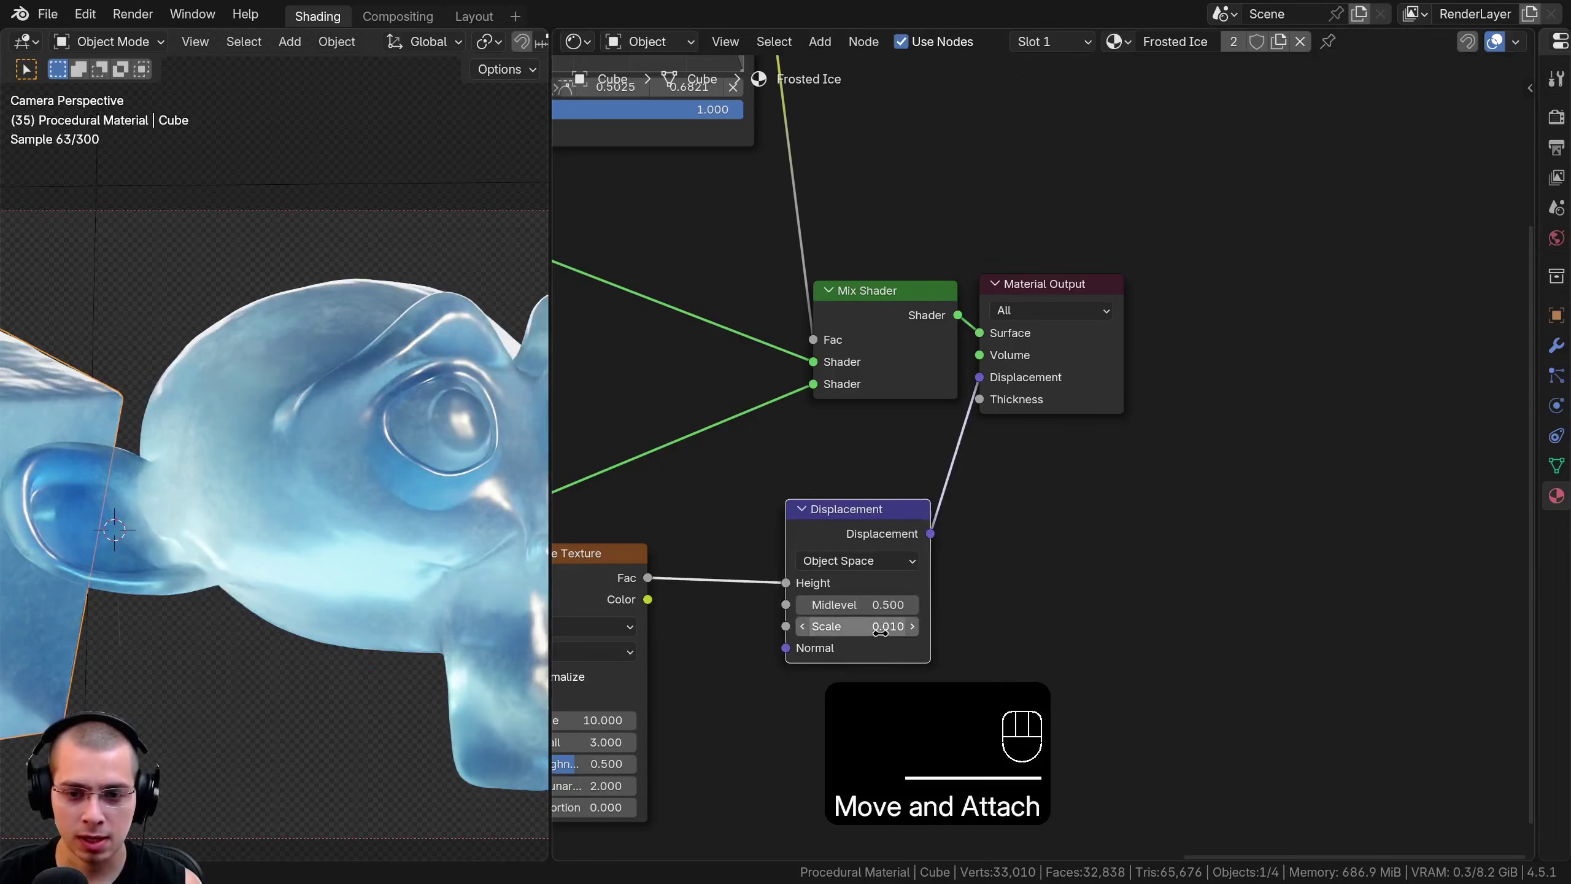
pyautogui.press('a')
pyautogui.keyDown('shift'); pyautogui.moveTo(223, 309); pyautogui.dragTo(299, 435, button='middle'); pyautogui.keyUp('shift')
pyautogui.moveTo(74, 431); pyautogui.dragTo(314, 281, button='middle')
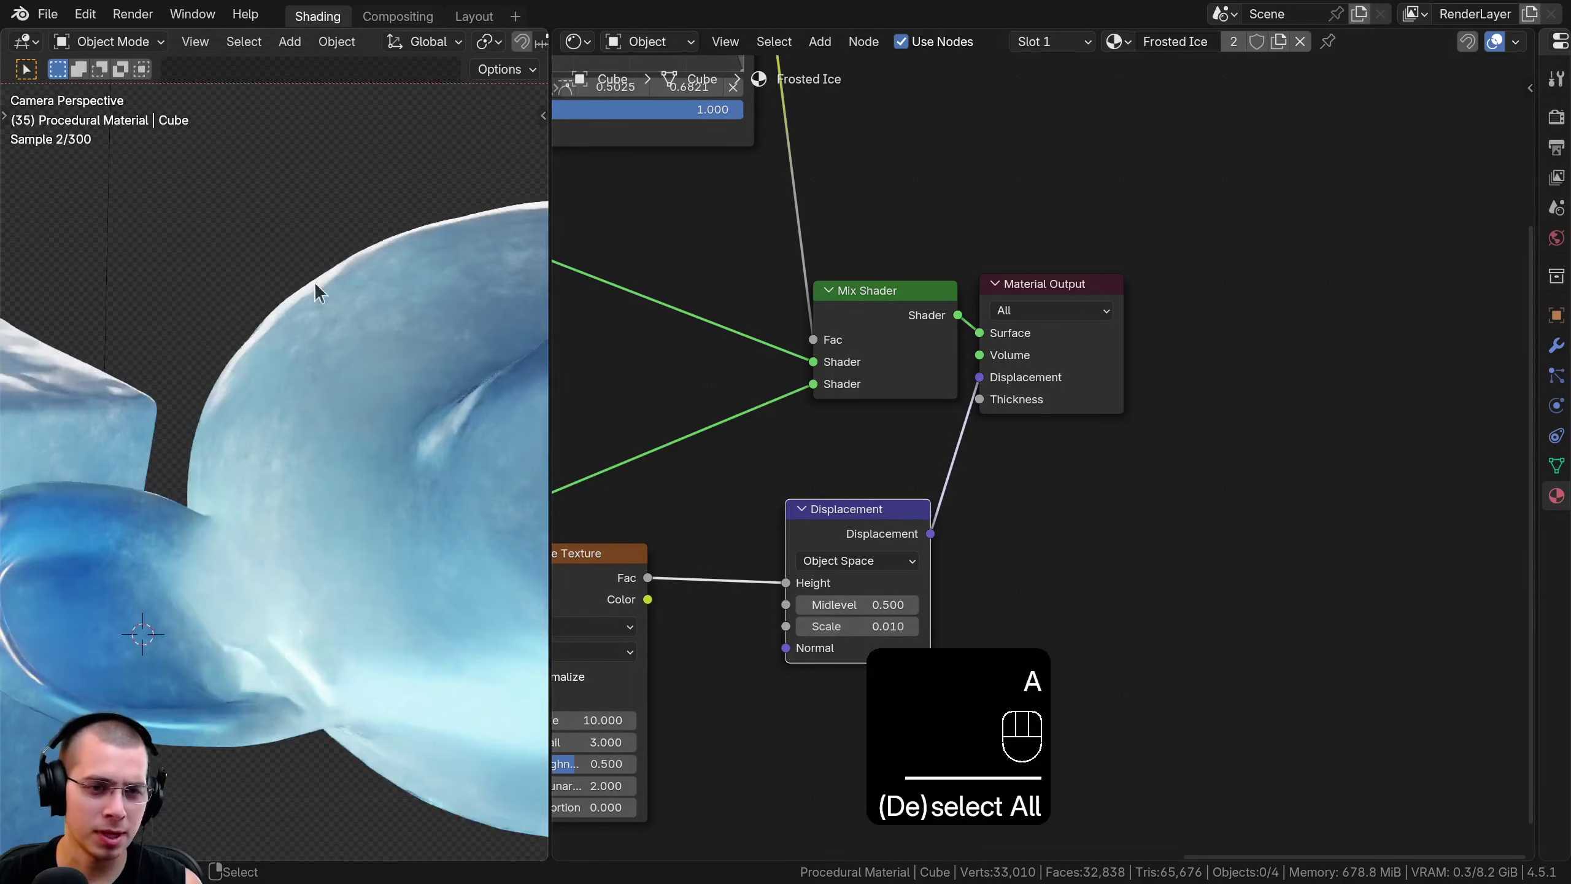
pyautogui.scroll(-3, 206, 446)
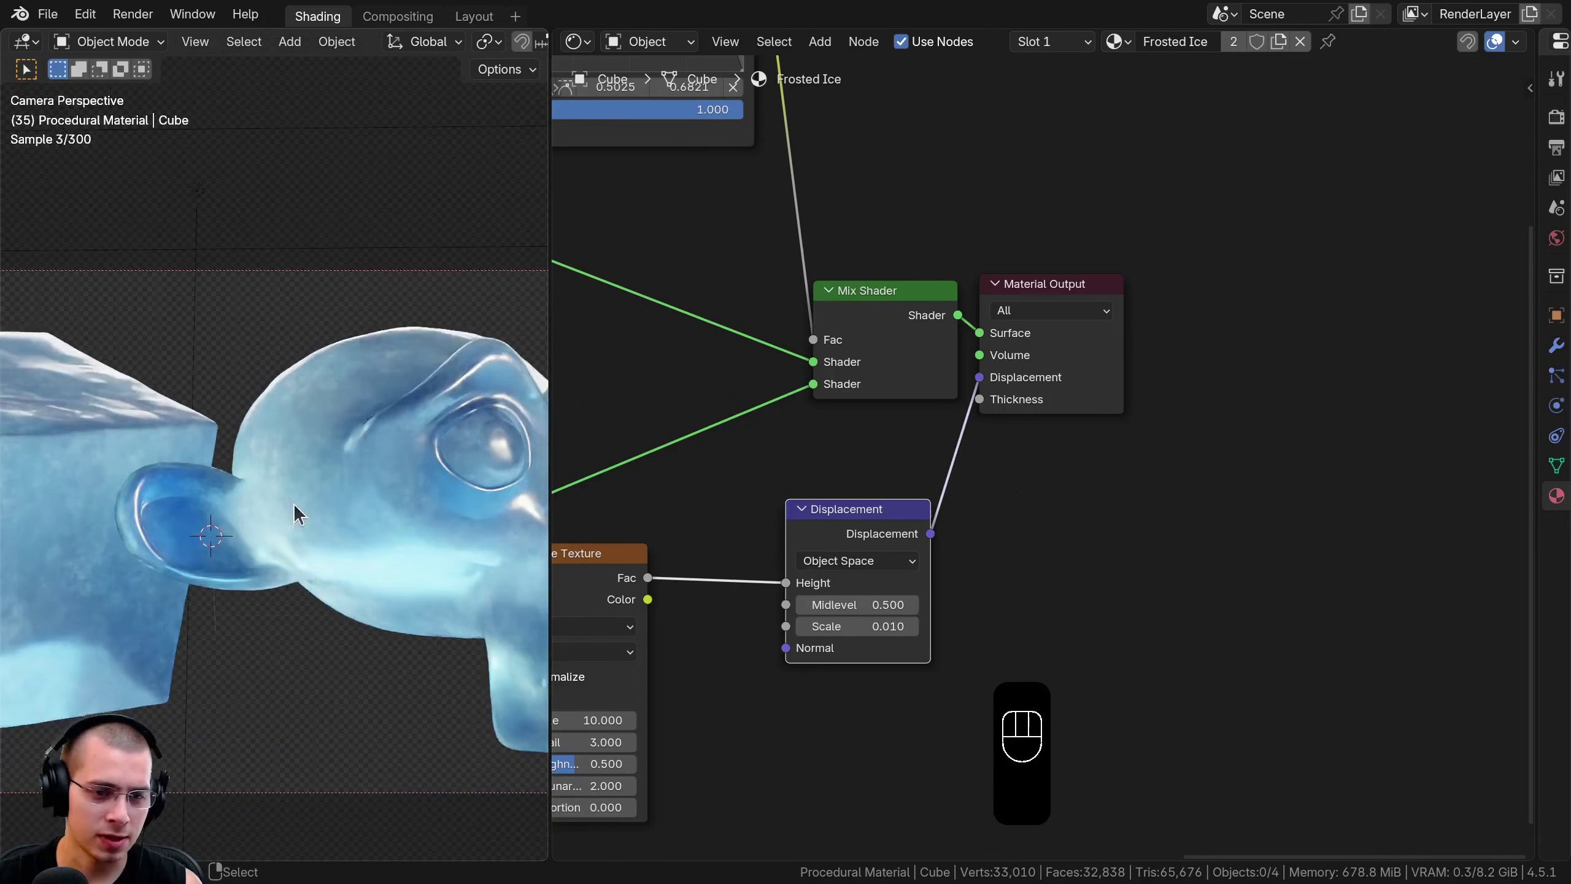
pyautogui.moveTo(866, 625)
pyautogui.keyDown('shift'); pyautogui.mouseDown()
pyautogui.moveTo(910, 625)
pyautogui.moveTo(857, 626)
pyautogui.mouseUp(); pyautogui.keyUp('shift')
pyautogui.scroll(-3, 371, 492)
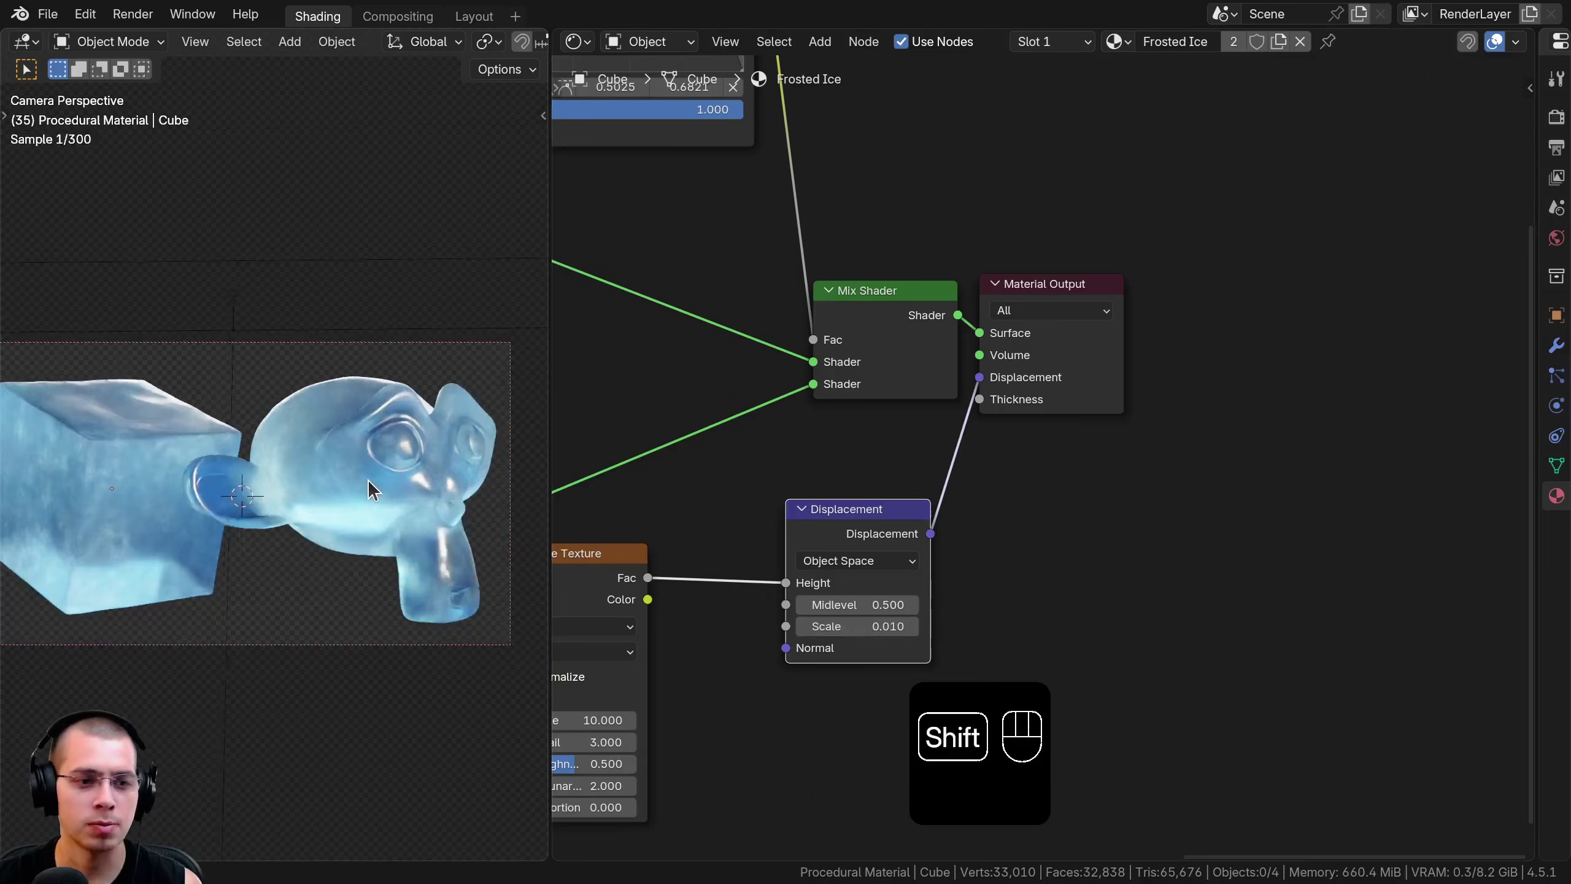
pyautogui.keyDown('shift'); pyautogui.moveTo(372, 491); pyautogui.dragTo(385, 486, button='middle'); pyautogui.keyUp('shift')
# Review the complete Frosted Ice node tree from the Texture Coordinate node to the Material Output
pyautogui.scroll(-7, 872, 438)
pyautogui.moveTo(874, 438); pyautogui.dragTo(1170, 479, button='middle')
pyautogui.scroll(-3, 1051, 433)
pyautogui.scroll(1, 938, 390)
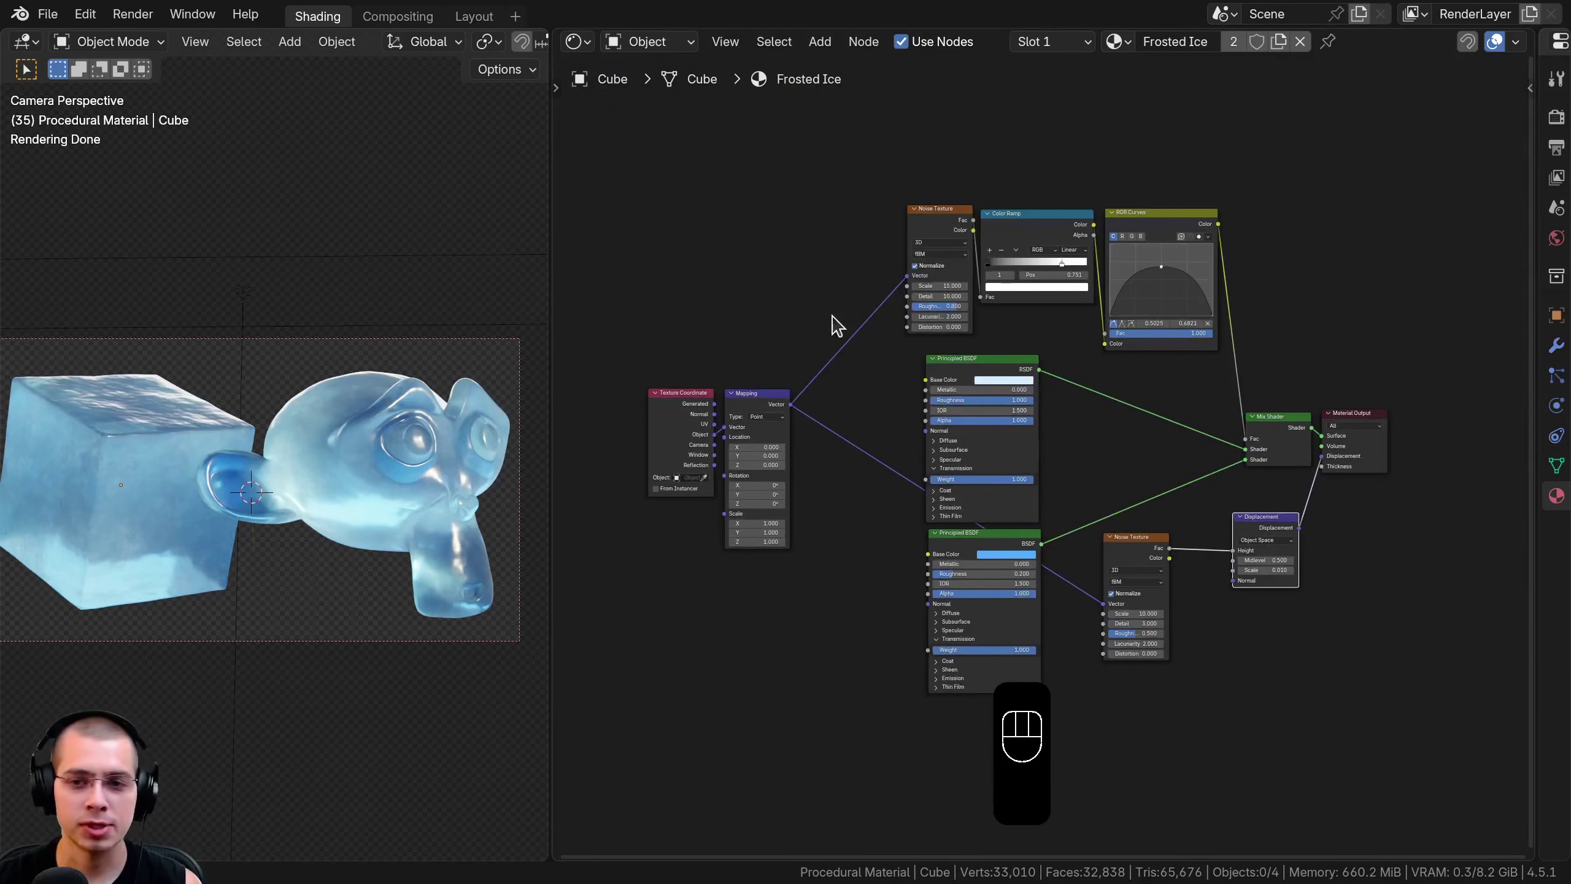
pyautogui.press('a')
pyautogui.press('a')
pyautogui.press('a')
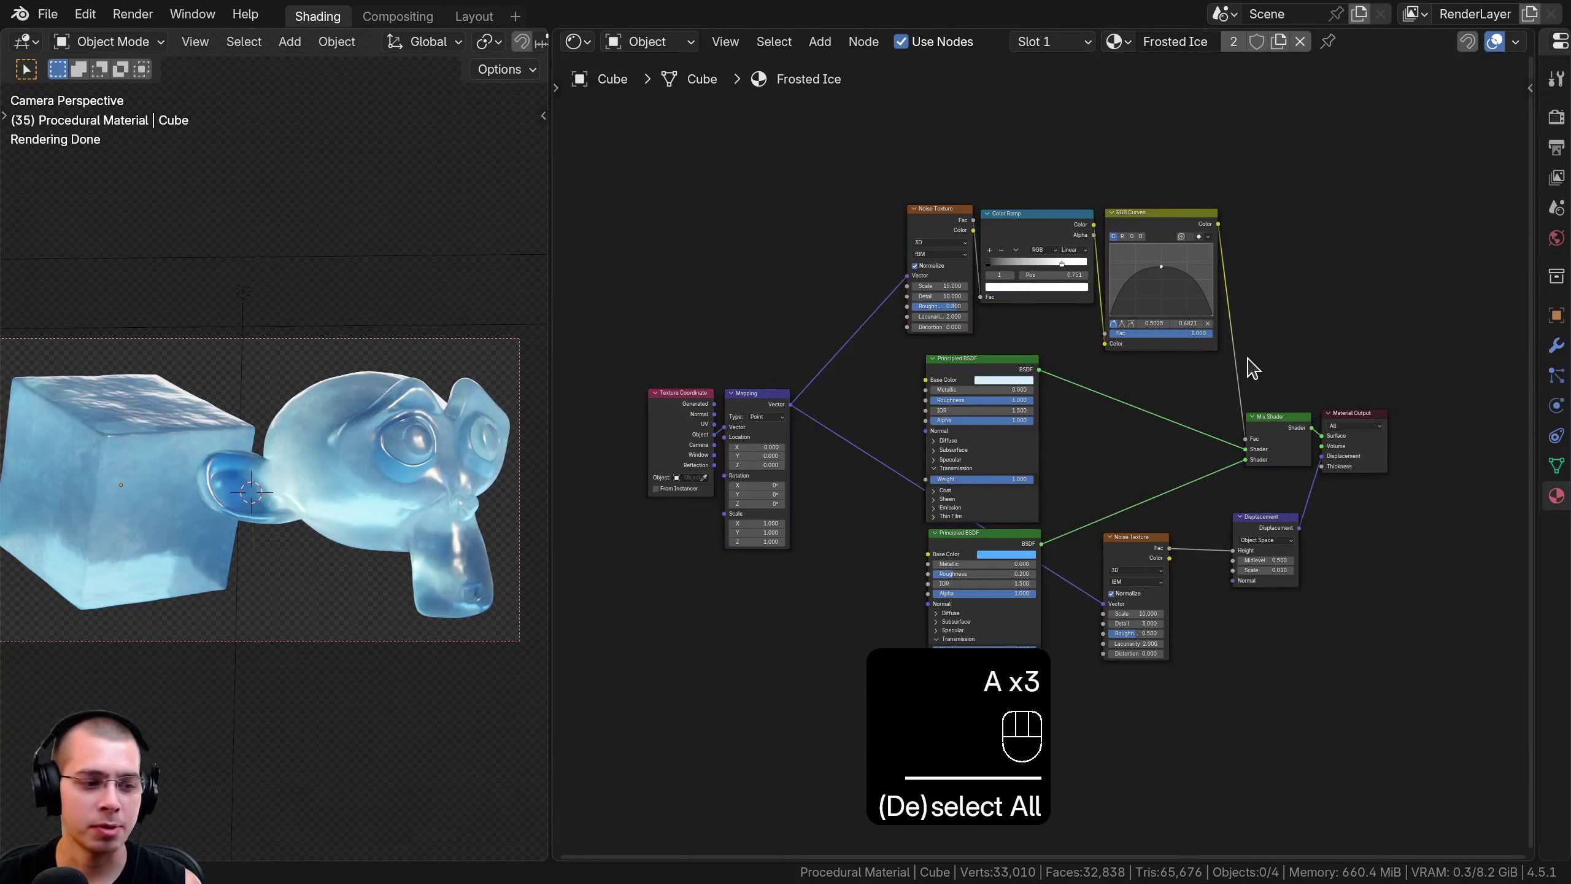
pyautogui.moveTo(915, 584); pyautogui.dragTo(946, 591, button='middle')
pyautogui.press('a')
pyautogui.press('a')
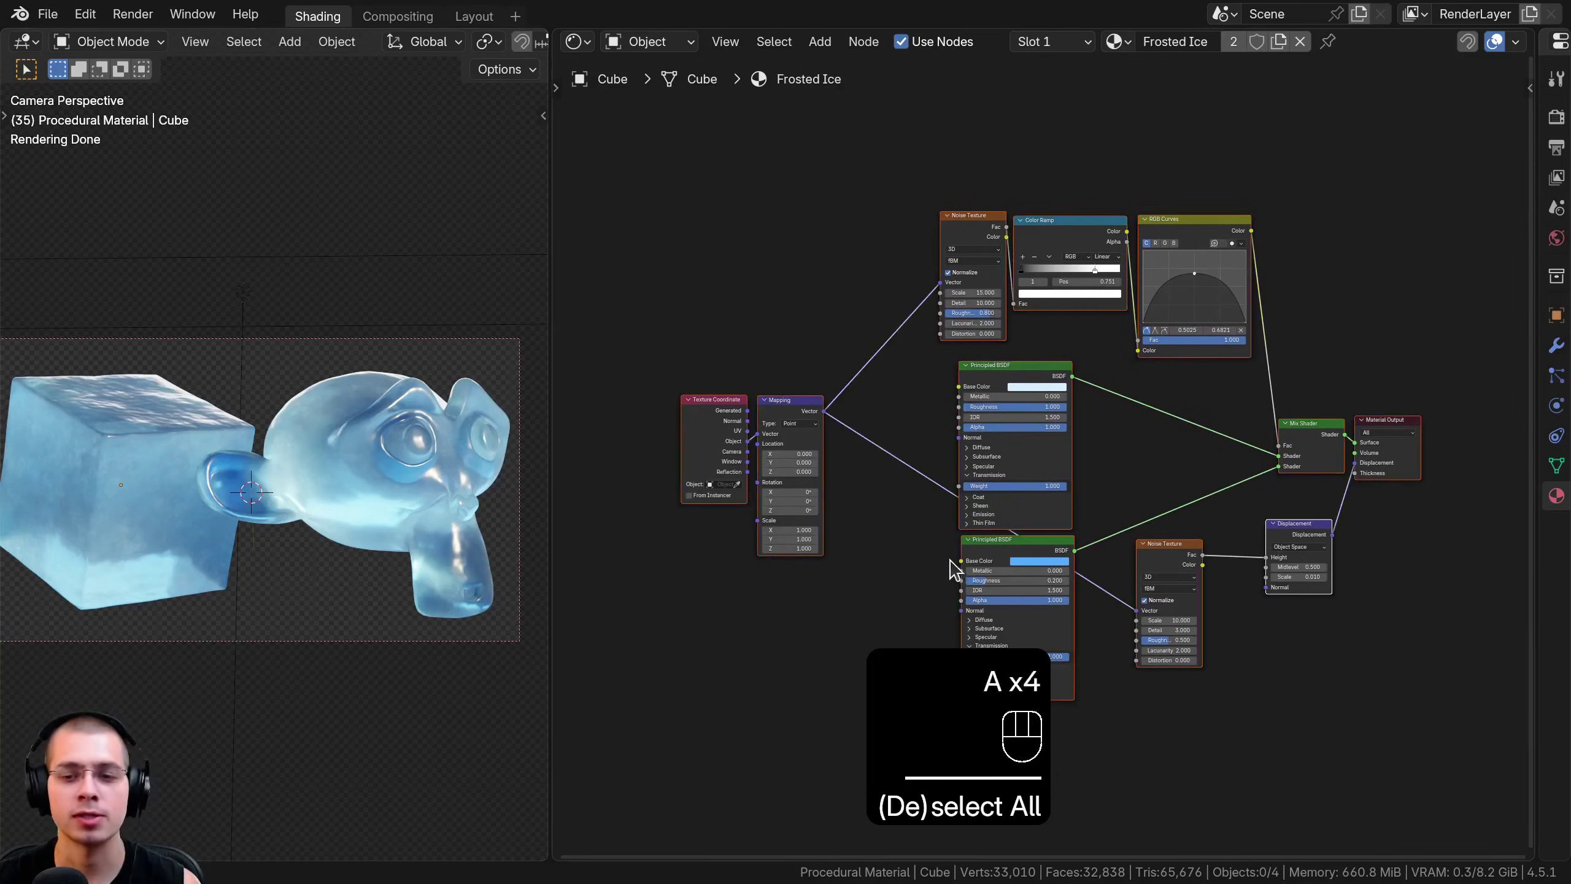
pyautogui.moveTo(912, 473); pyautogui.dragTo(934, 468, button='middle')
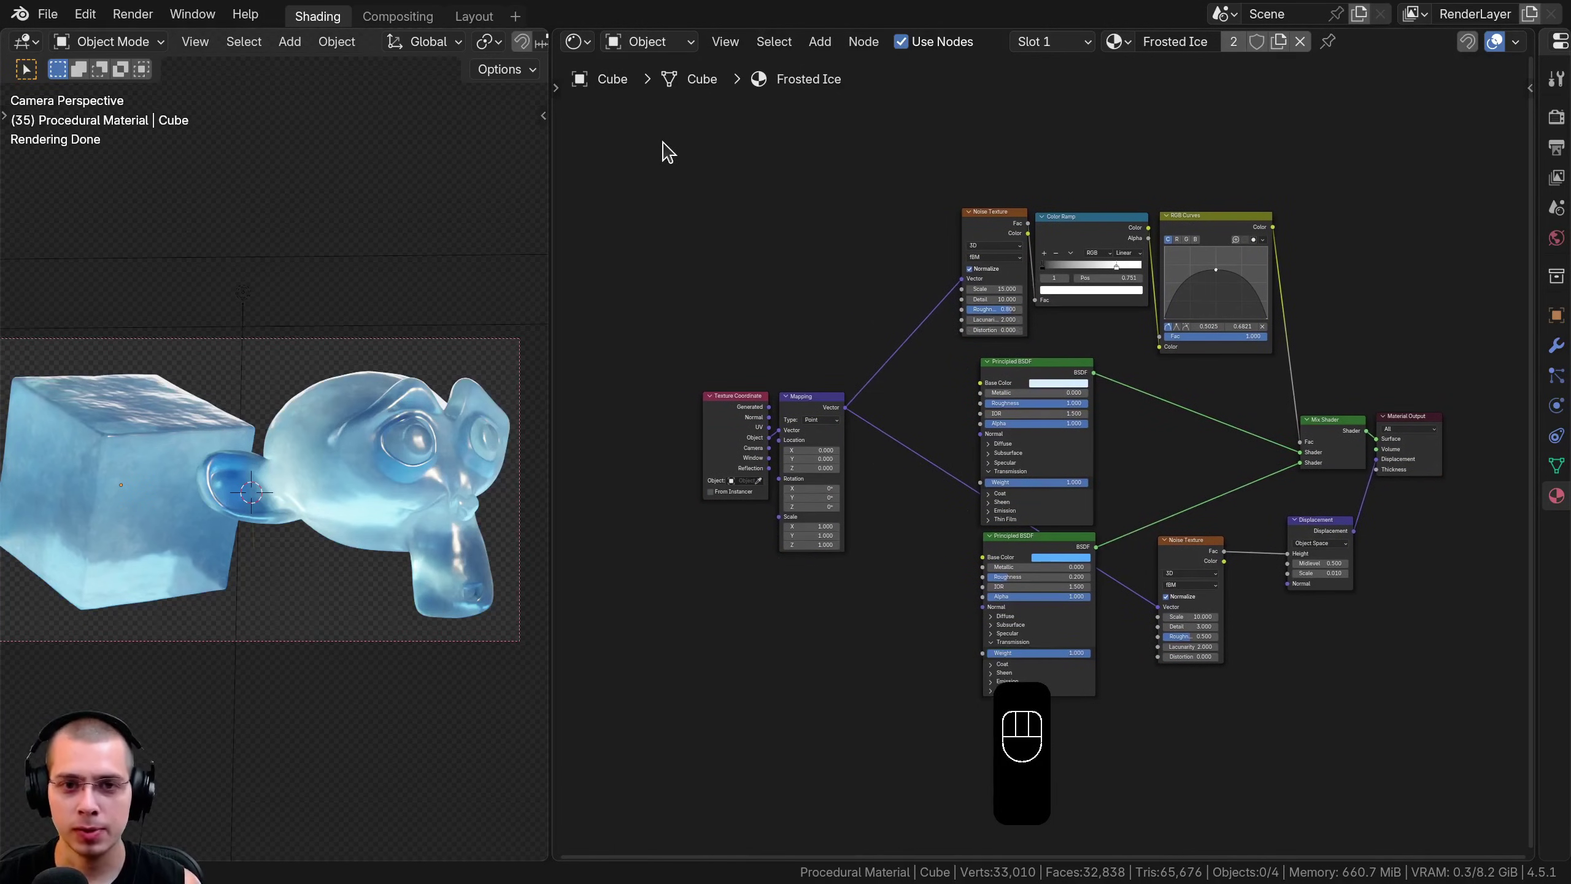
# Combine all nodes except the Material Output into one node group and return to the material's main node tree
pyautogui.moveTo(770, 288); pyautogui.dragTo(1346, 776)
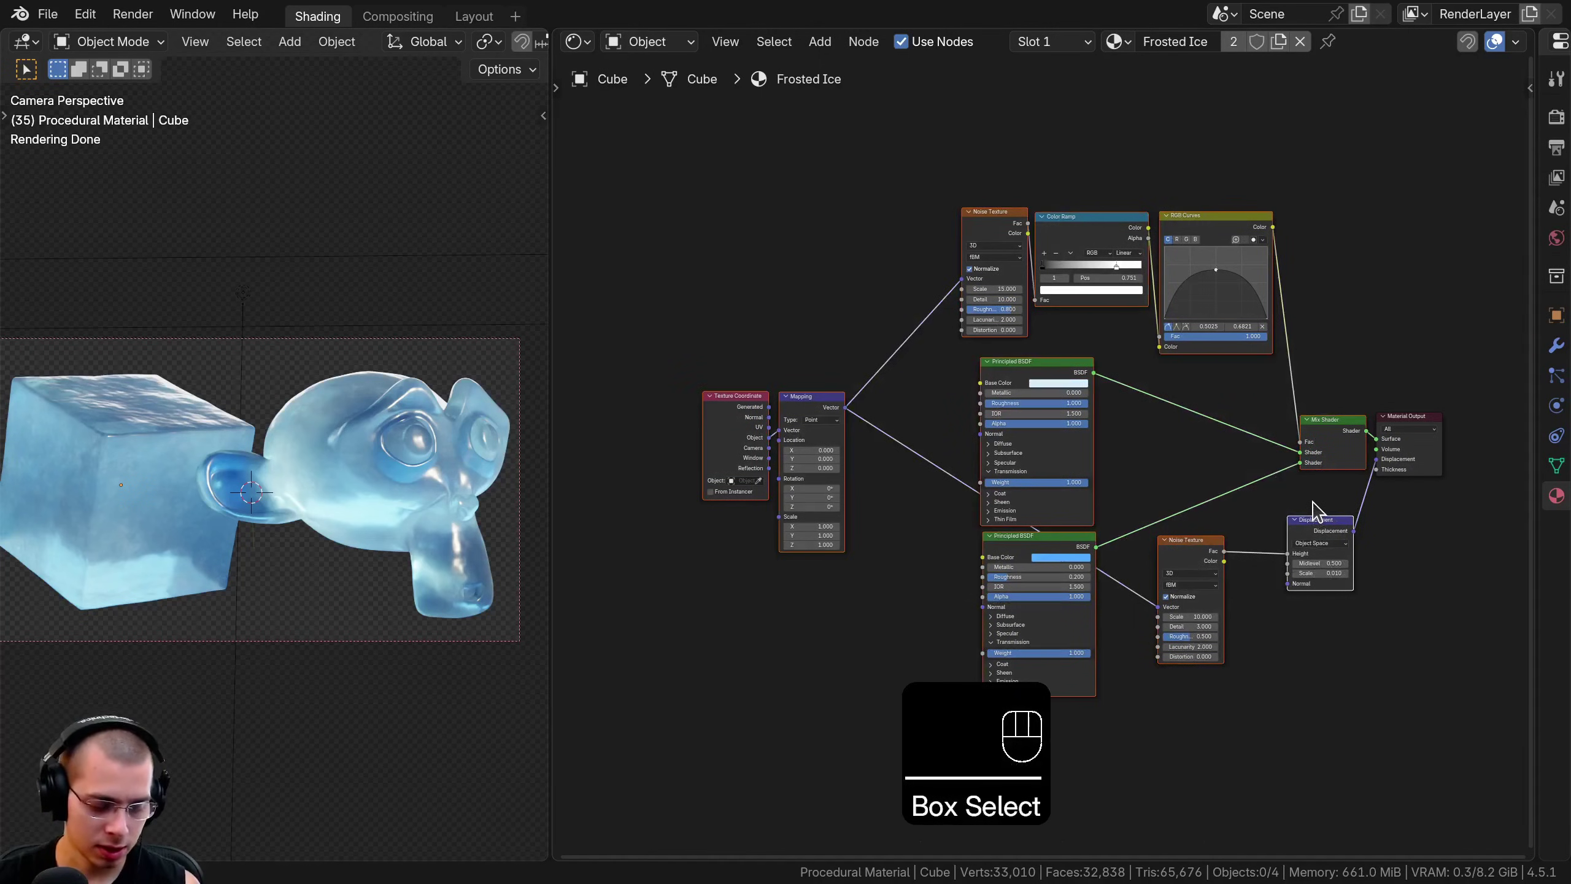
pyautogui.hotkey('ctrl', 'g')
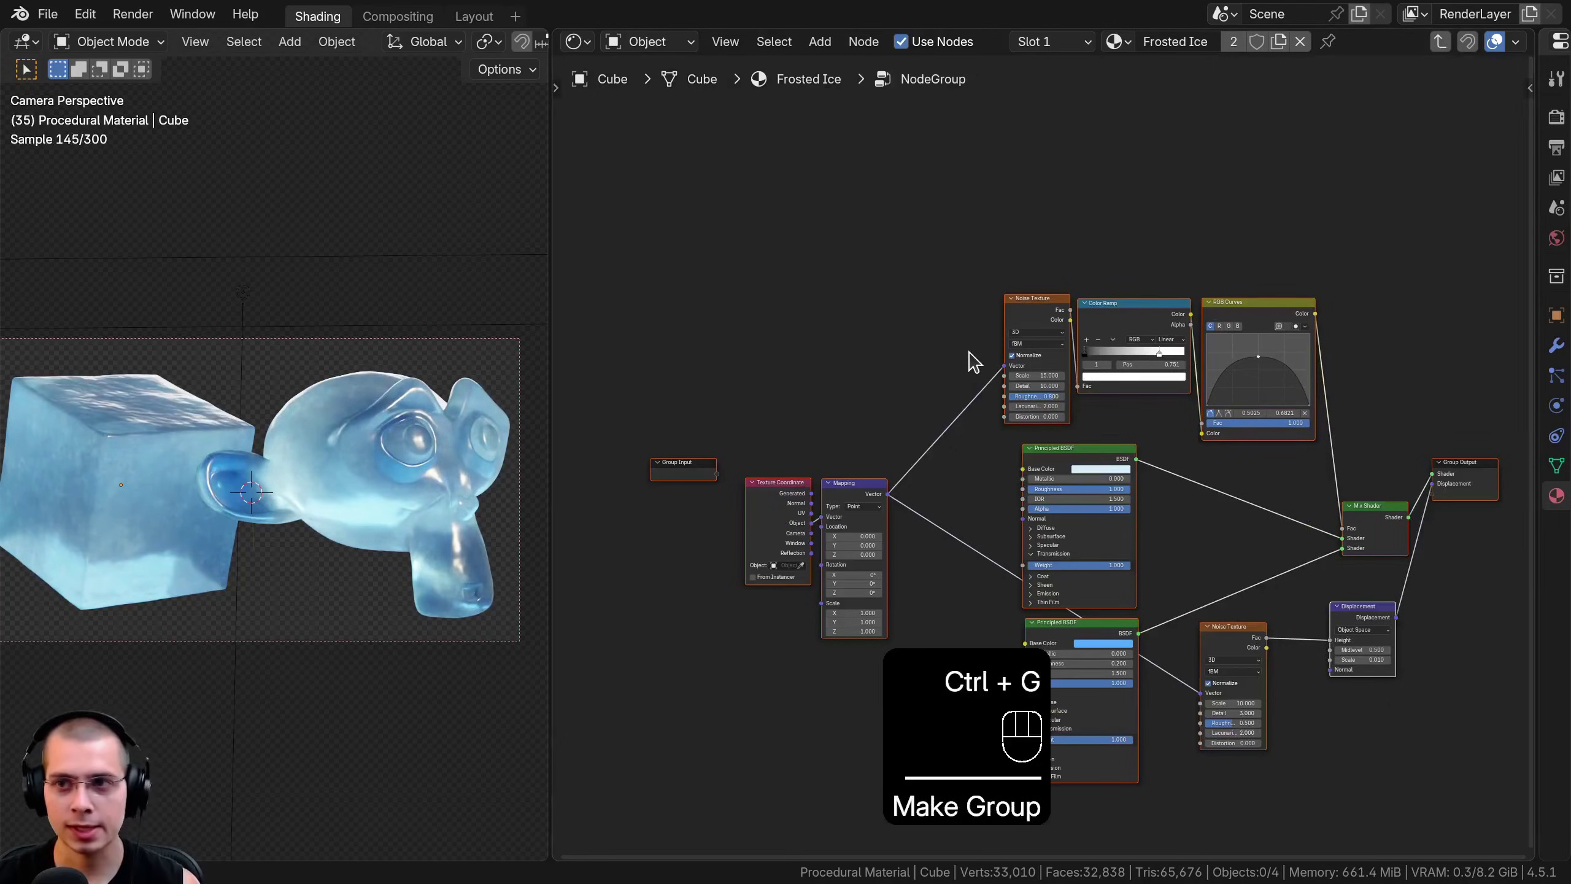
pyautogui.press('Tab')
# Place the new node group directly beside the Material Output and widen it so its name fits
pyautogui.scroll(3, 804, 377)
pyautogui.press('g')
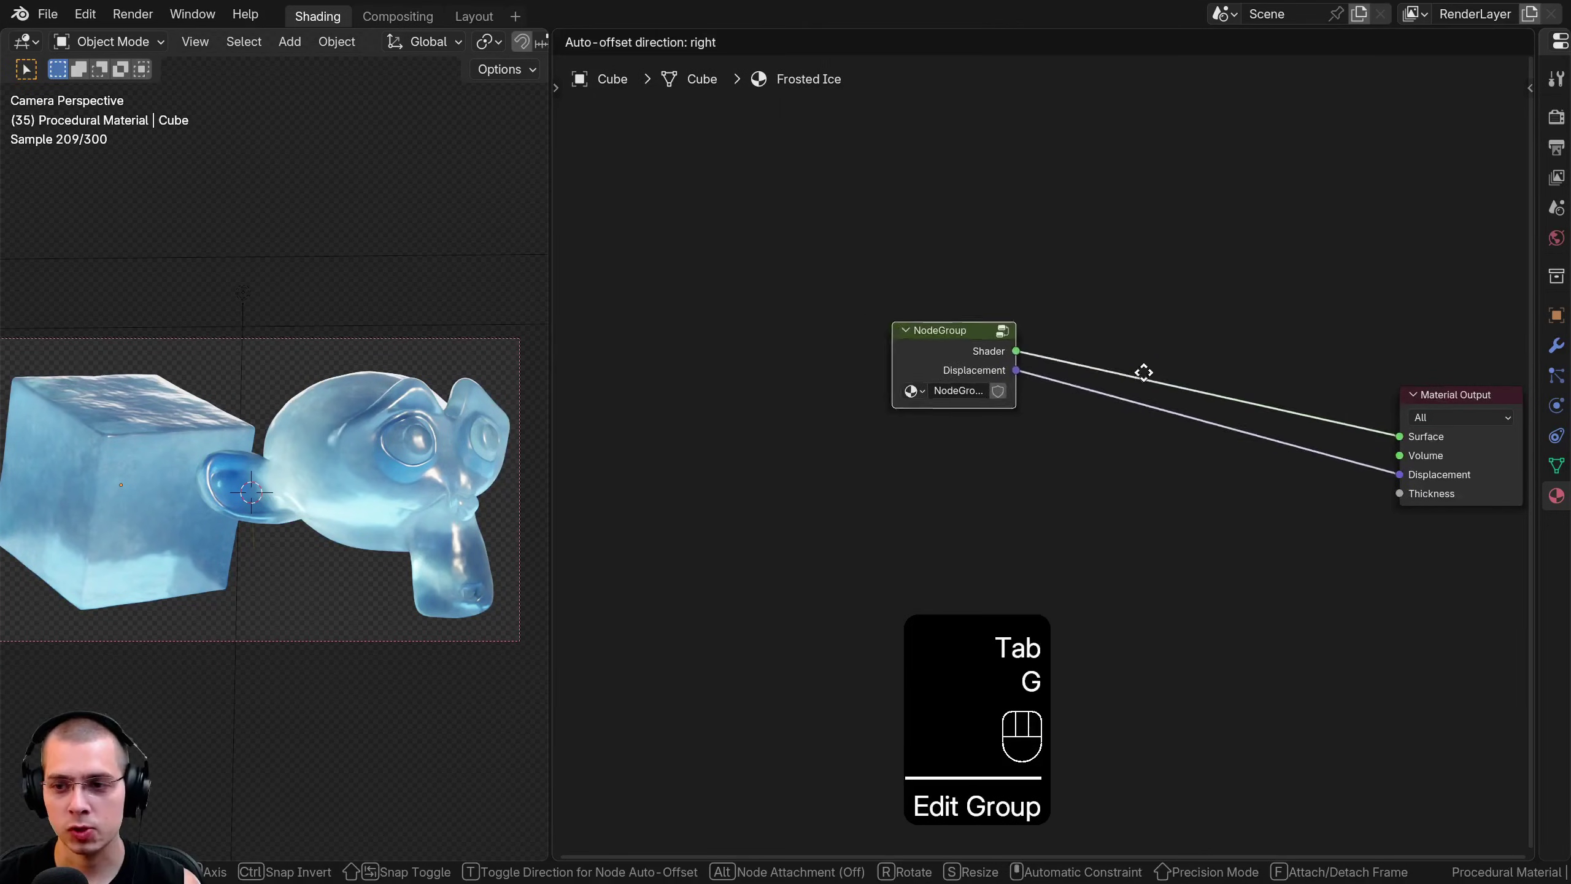
pyautogui.click(1361, 433)
pyautogui.press('Home')
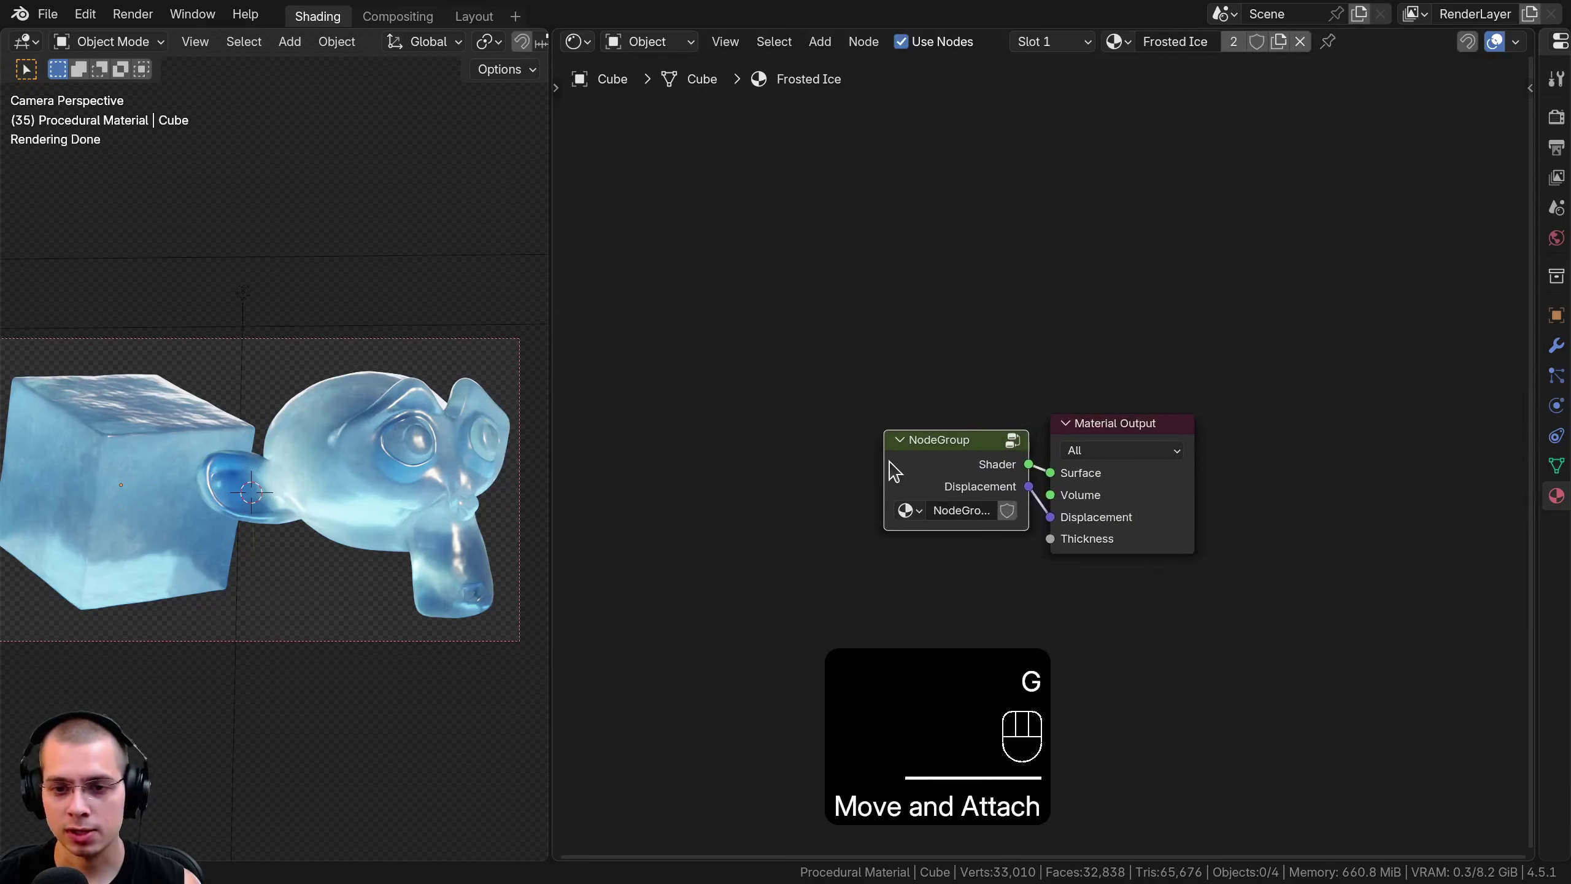
pyautogui.moveTo(890, 462); pyautogui.dragTo(759, 439)
# Rename the node group as Frosted Ice, copying the material's name, and slightly narrow the group node
pyautogui.click(1172, 42)
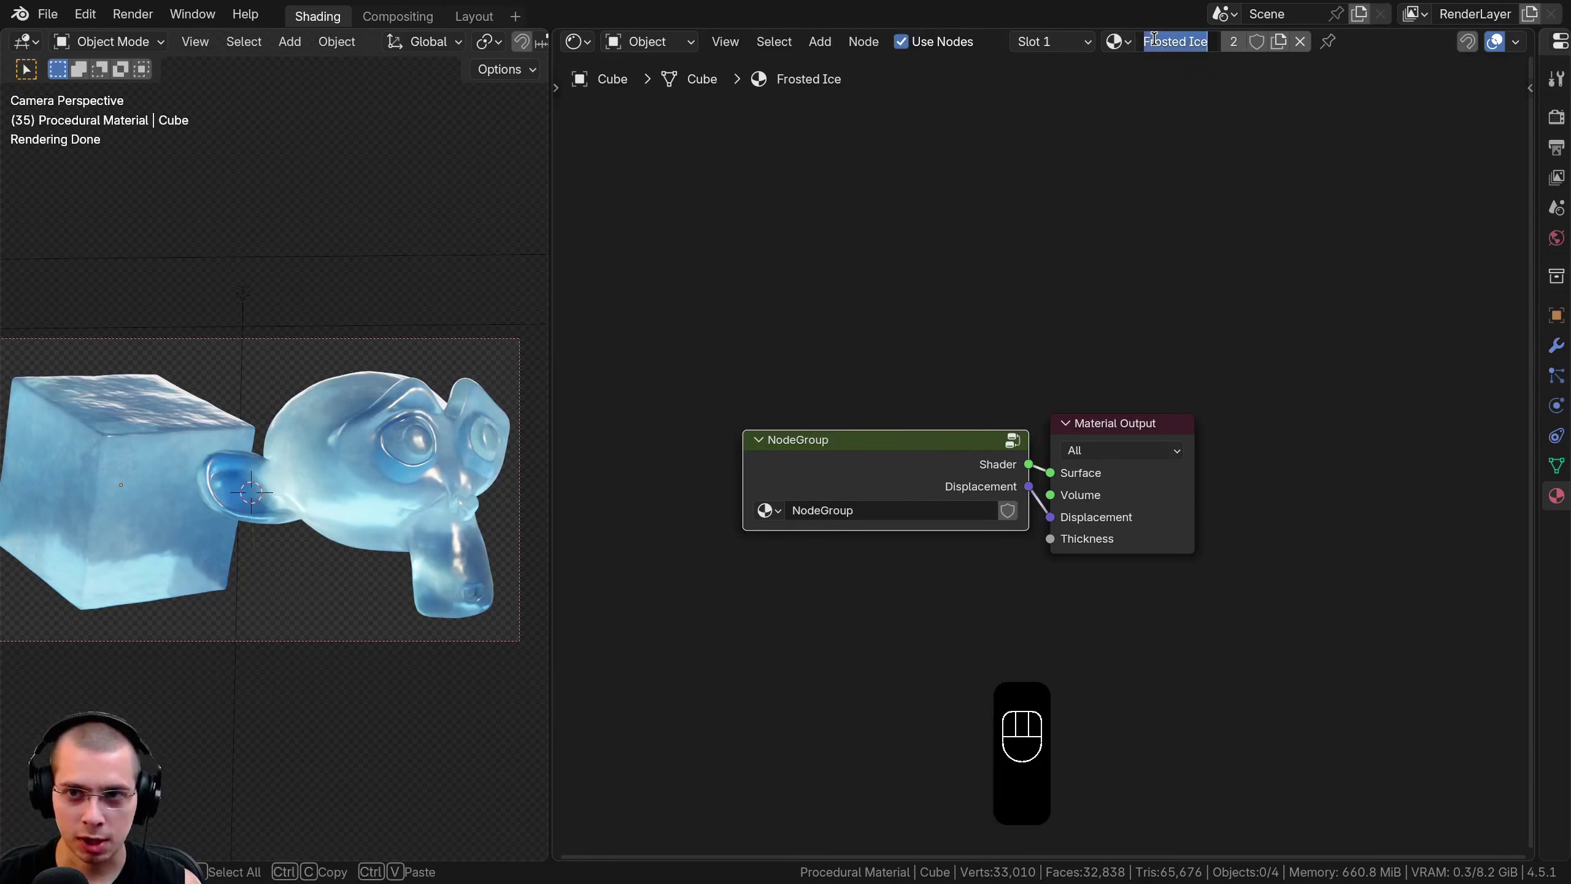
pyautogui.hotkey('ctrl', 'c')
pyautogui.click(1039, 210)
pyautogui.doubleClick(823, 510)
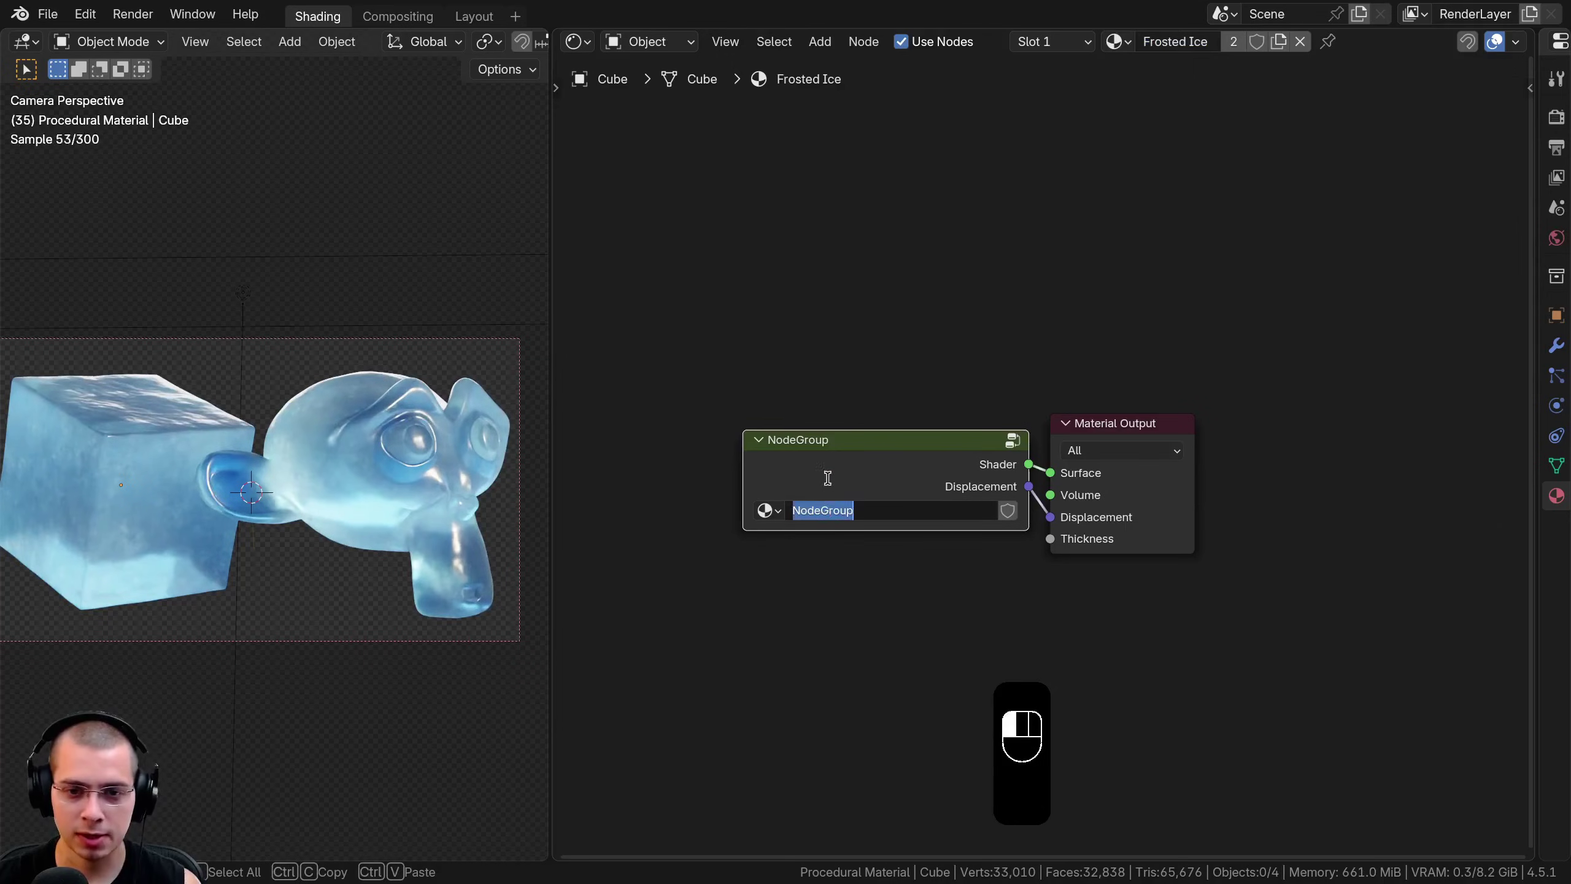
pyautogui.hotkey('ctrl', 'v')
pyautogui.press('Return')
pyautogui.moveTo(751, 484); pyautogui.dragTo(757, 481)
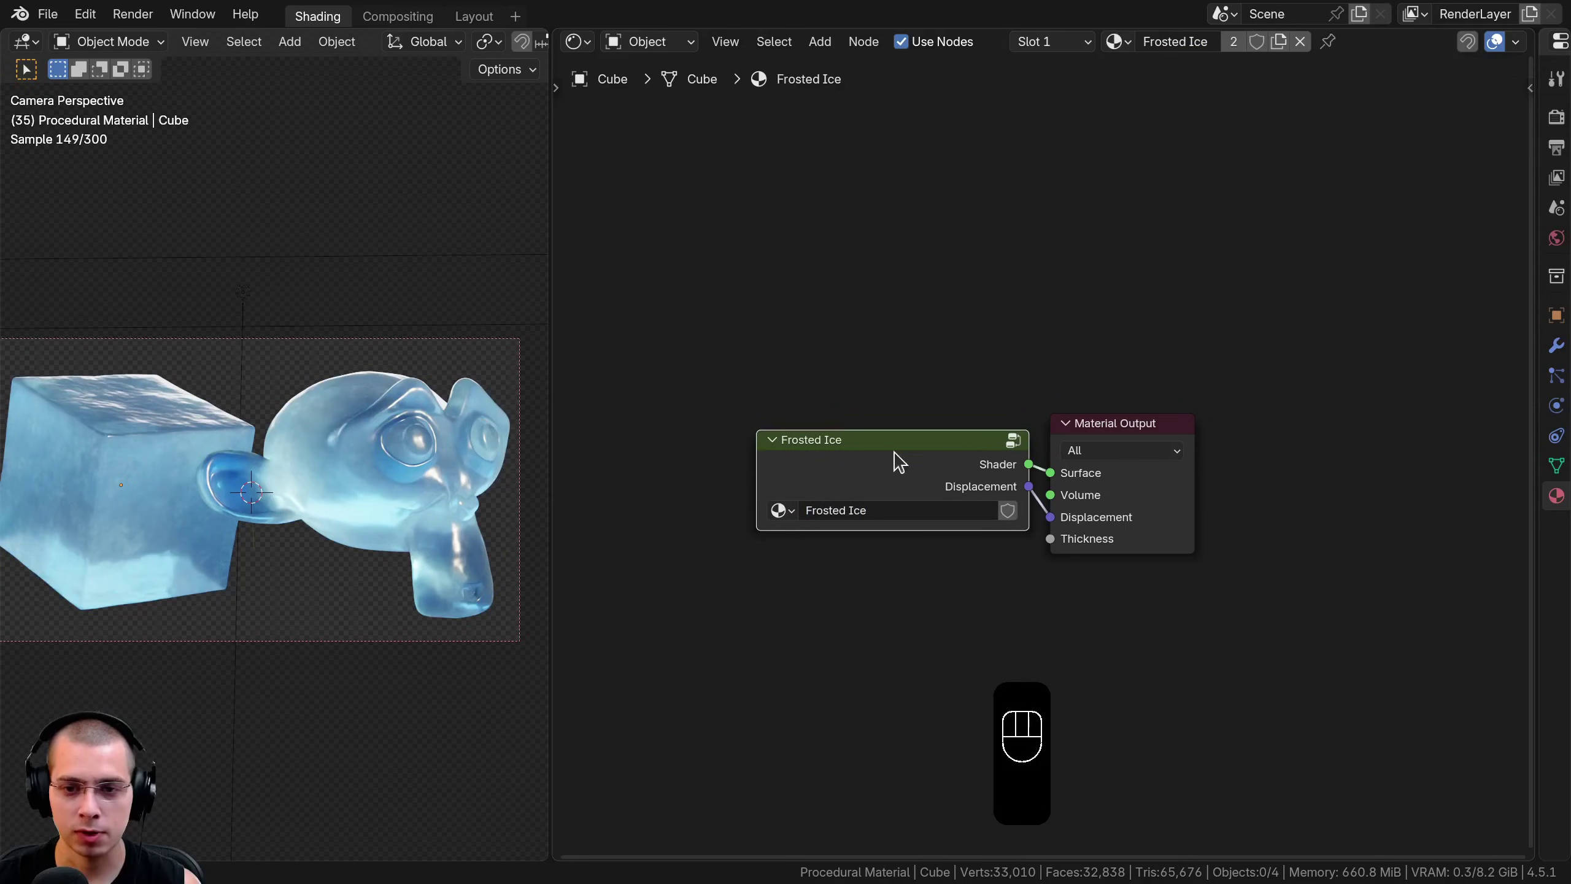
pyautogui.moveTo(898, 461); pyautogui.dragTo(951, 366)
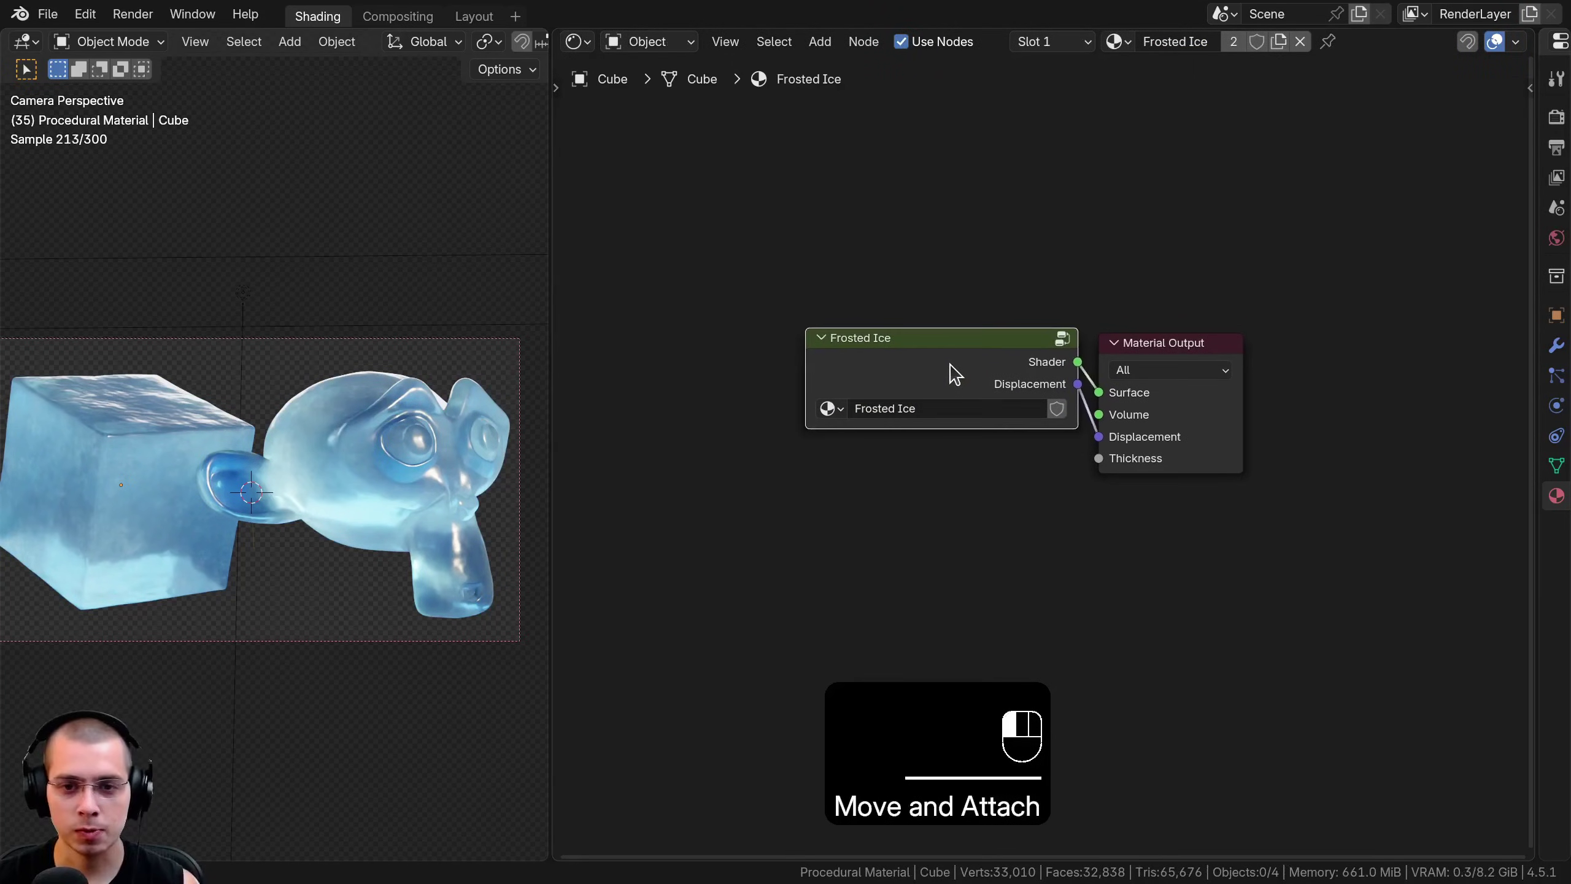
# Open the Frosted Ice group for editing and move the Group Input node closer to the Texture Coordinate node
pyautogui.press('Tab')
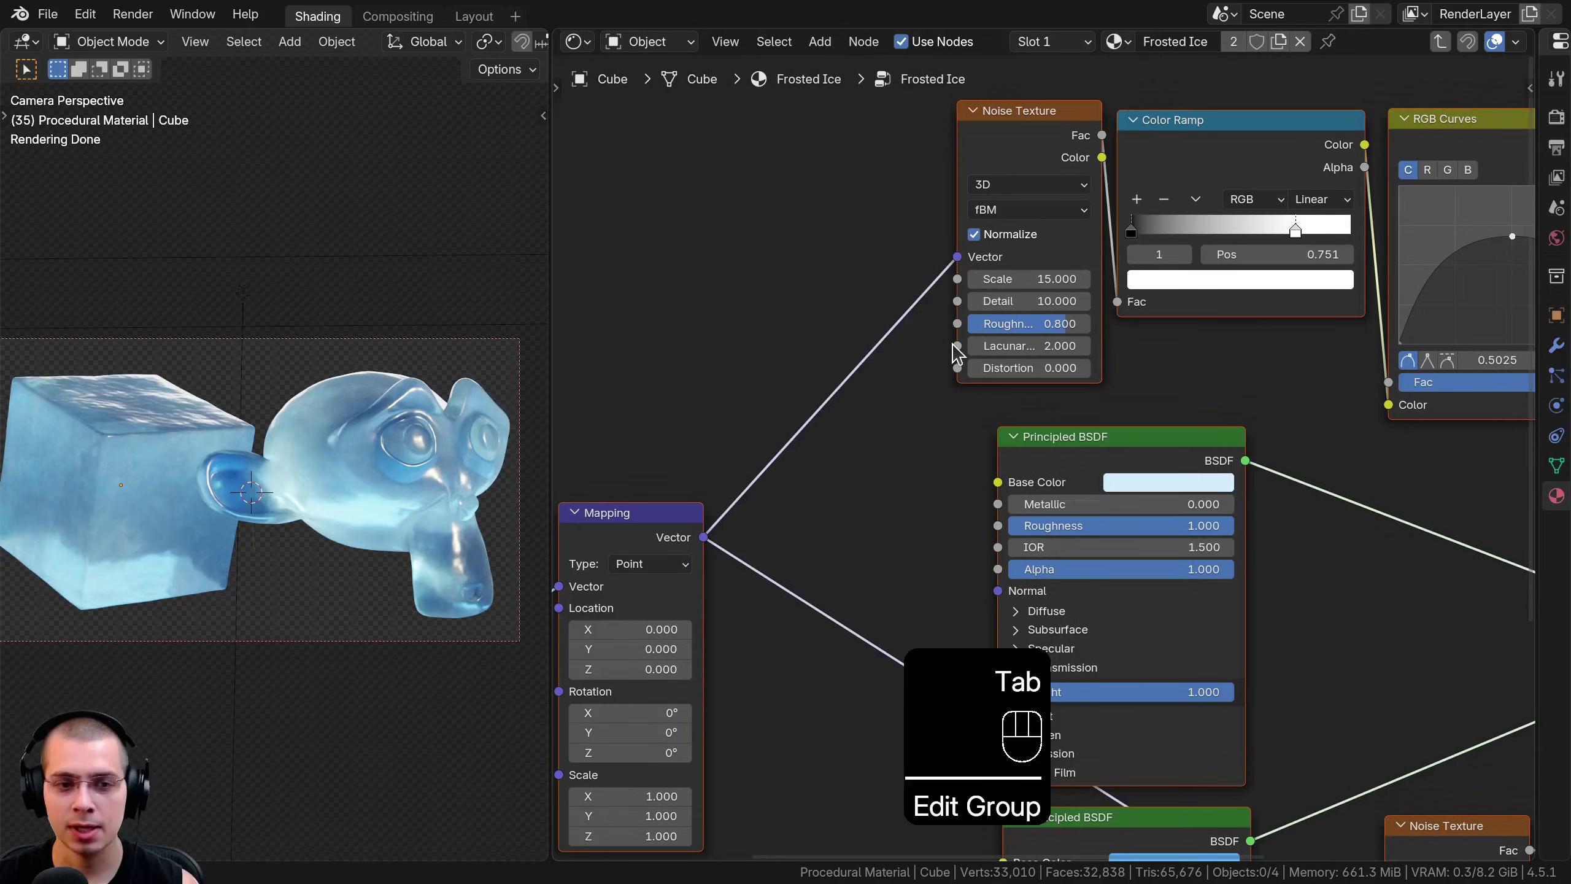
pyautogui.press('Tab')
pyautogui.press('Tab')
pyautogui.scroll(-3, 958, 421)
pyautogui.moveTo(872, 520); pyautogui.dragTo(1095, 504, button='middle')
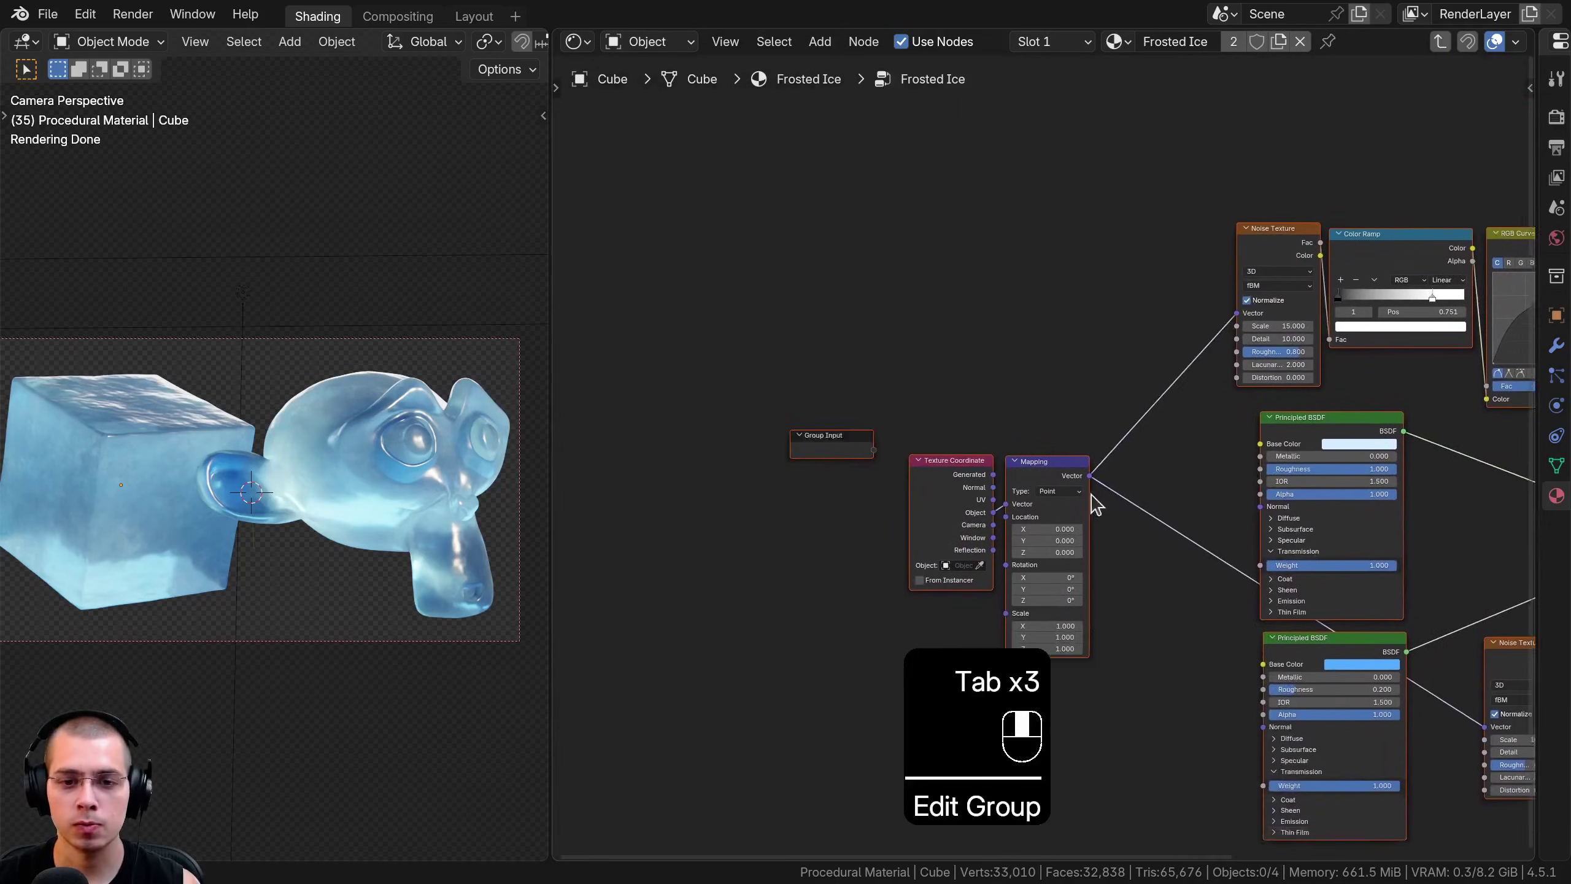
pyautogui.scroll(5, 1015, 451)
pyautogui.press('a')
pyautogui.click(761, 452)
pyautogui.press('g')
pyautogui.click(716, 542)
pyautogui.moveTo(779, 421); pyautogui.dragTo(803, 223, button='middle')
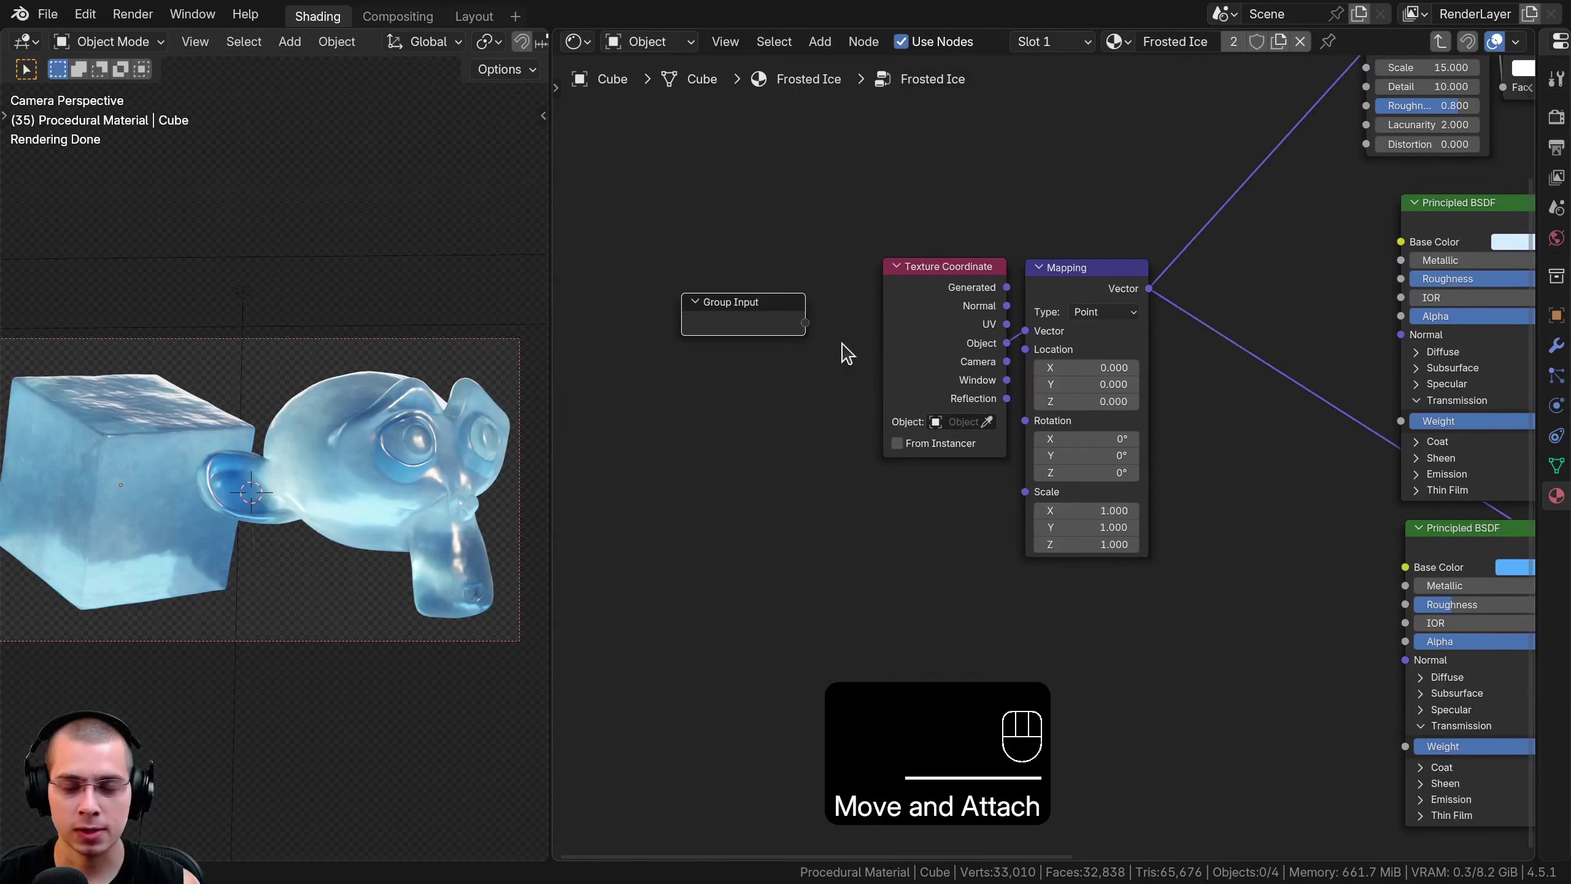
pyautogui.press('Tab')
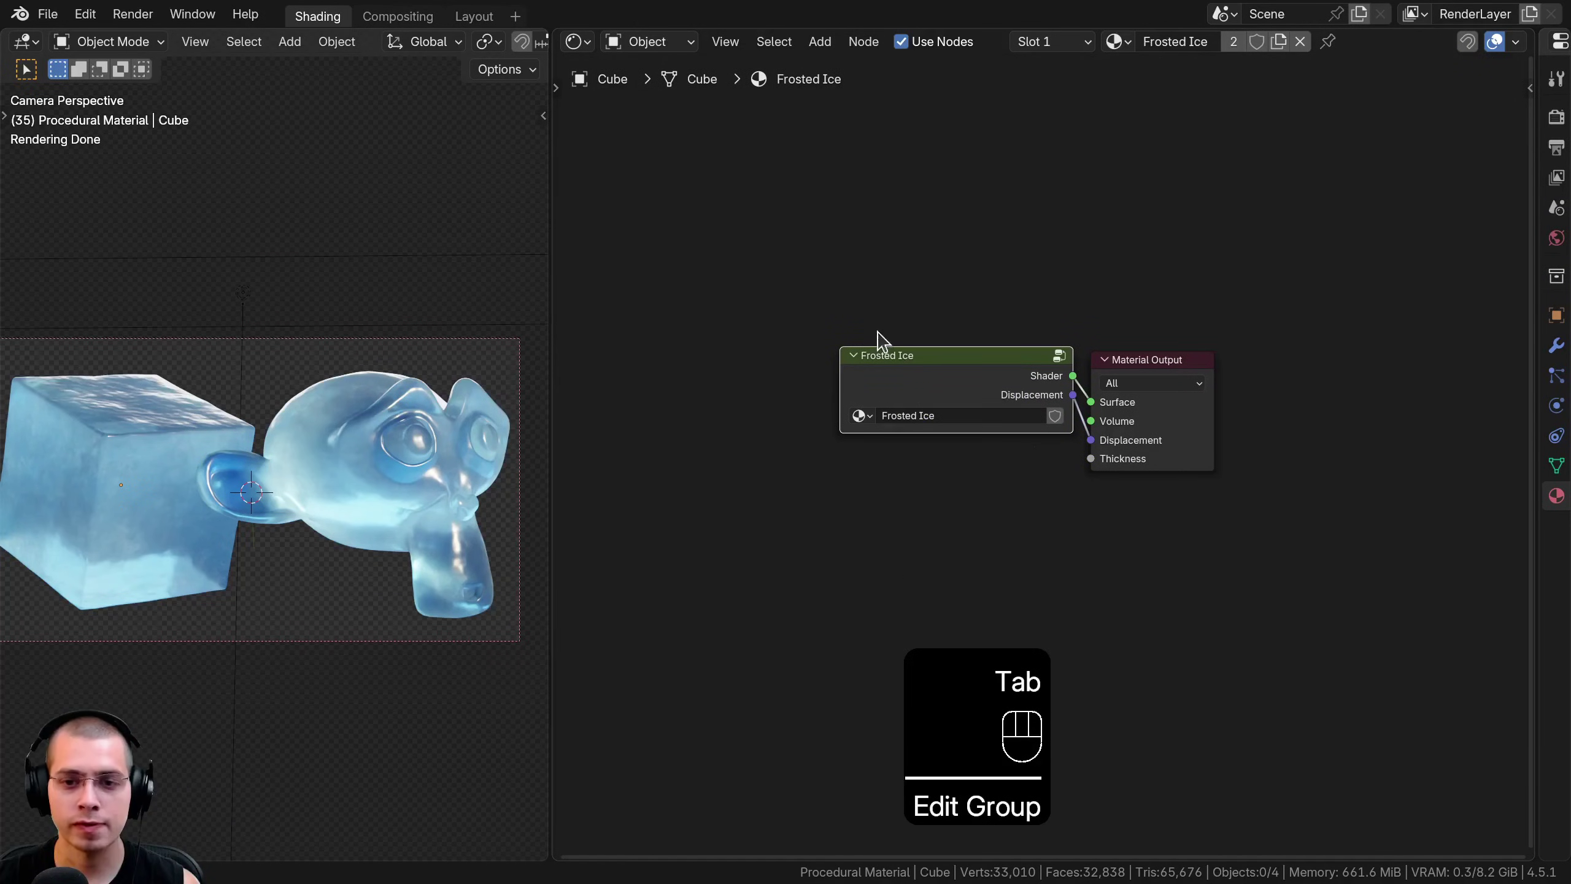
pyautogui.press('Tab')
pyautogui.scroll(1, 937, 492)
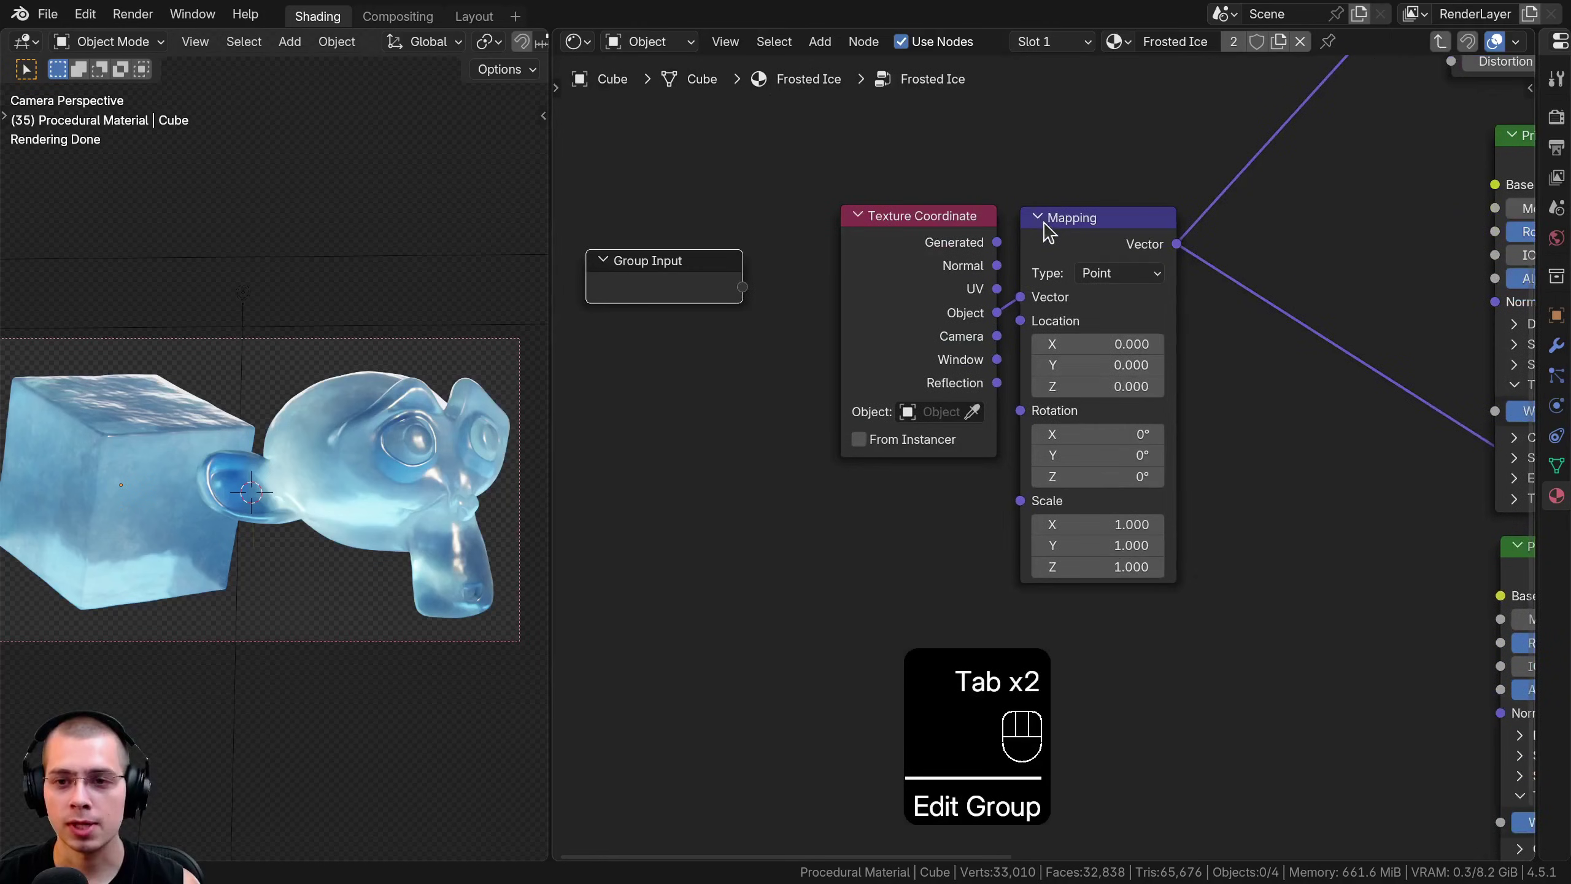
# Expose the Mapping node's Scale as a group input and select the new Scale socket in the group's settings
pyautogui.click(1036, 216)
pyautogui.click(1039, 216)
pyautogui.scroll(-4, 1064, 263)
pyautogui.scroll(-1, 1231, 280)
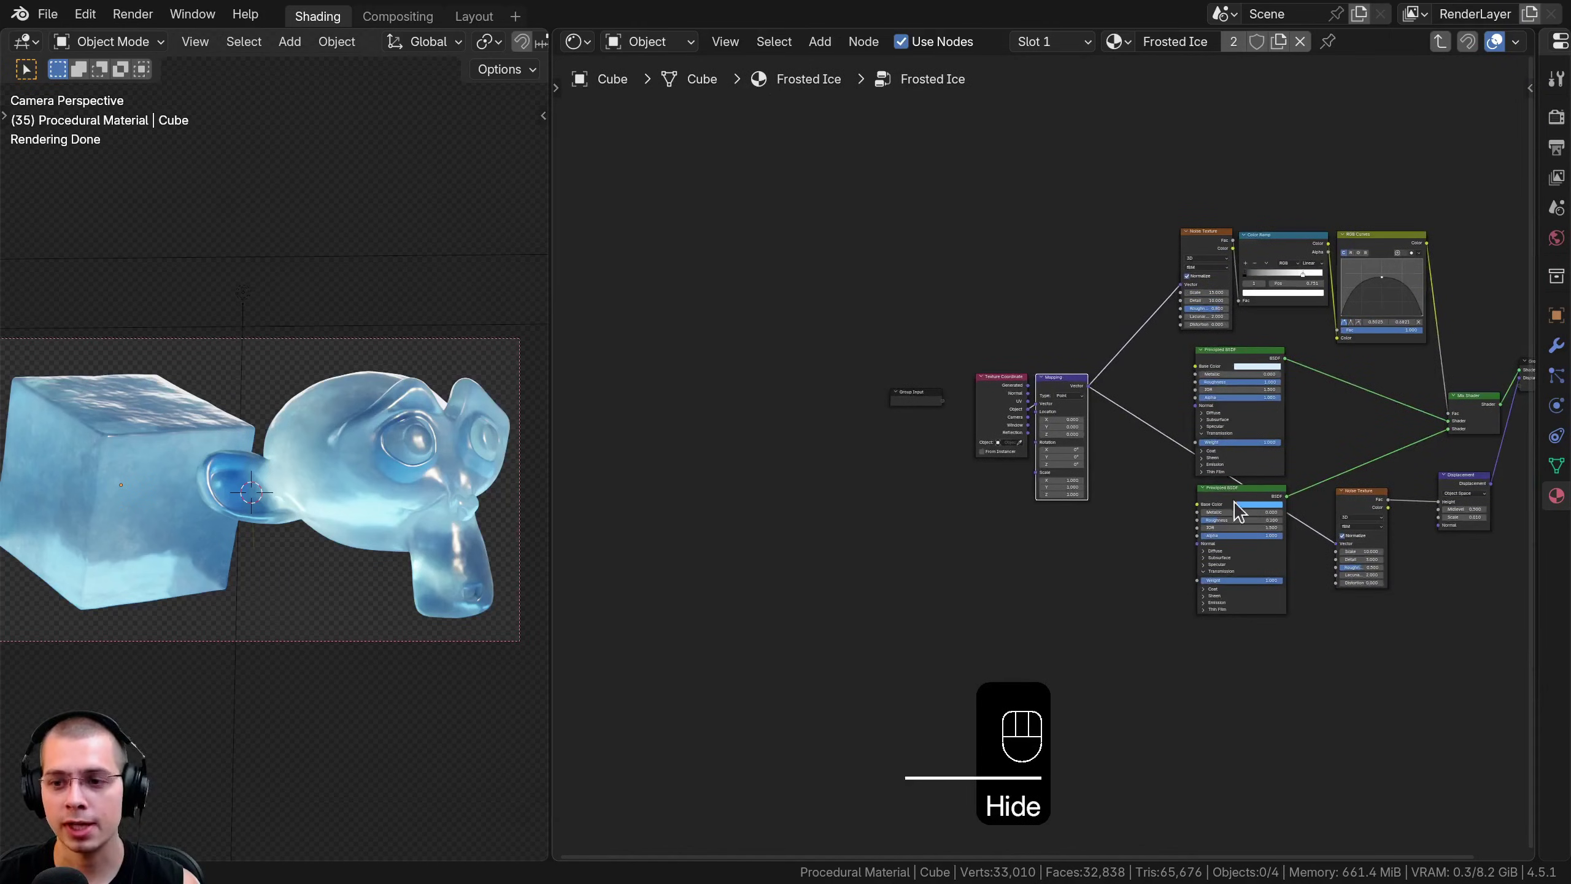
pyautogui.scroll(6, 1179, 551)
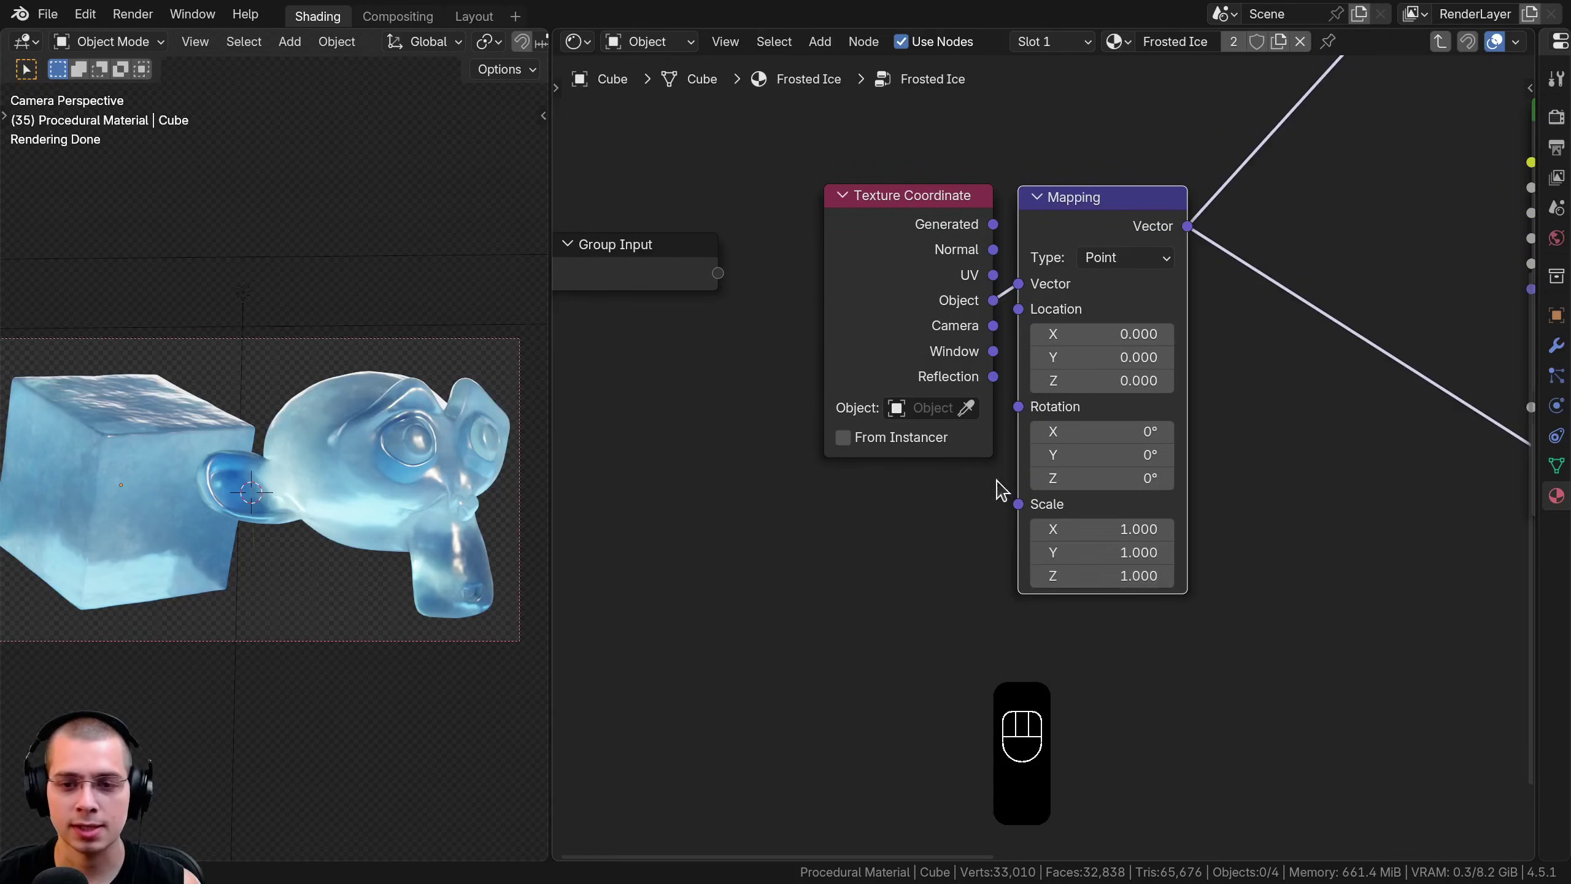
pyautogui.moveTo(1022, 505); pyautogui.dragTo(718, 273)
pyautogui.press('n')
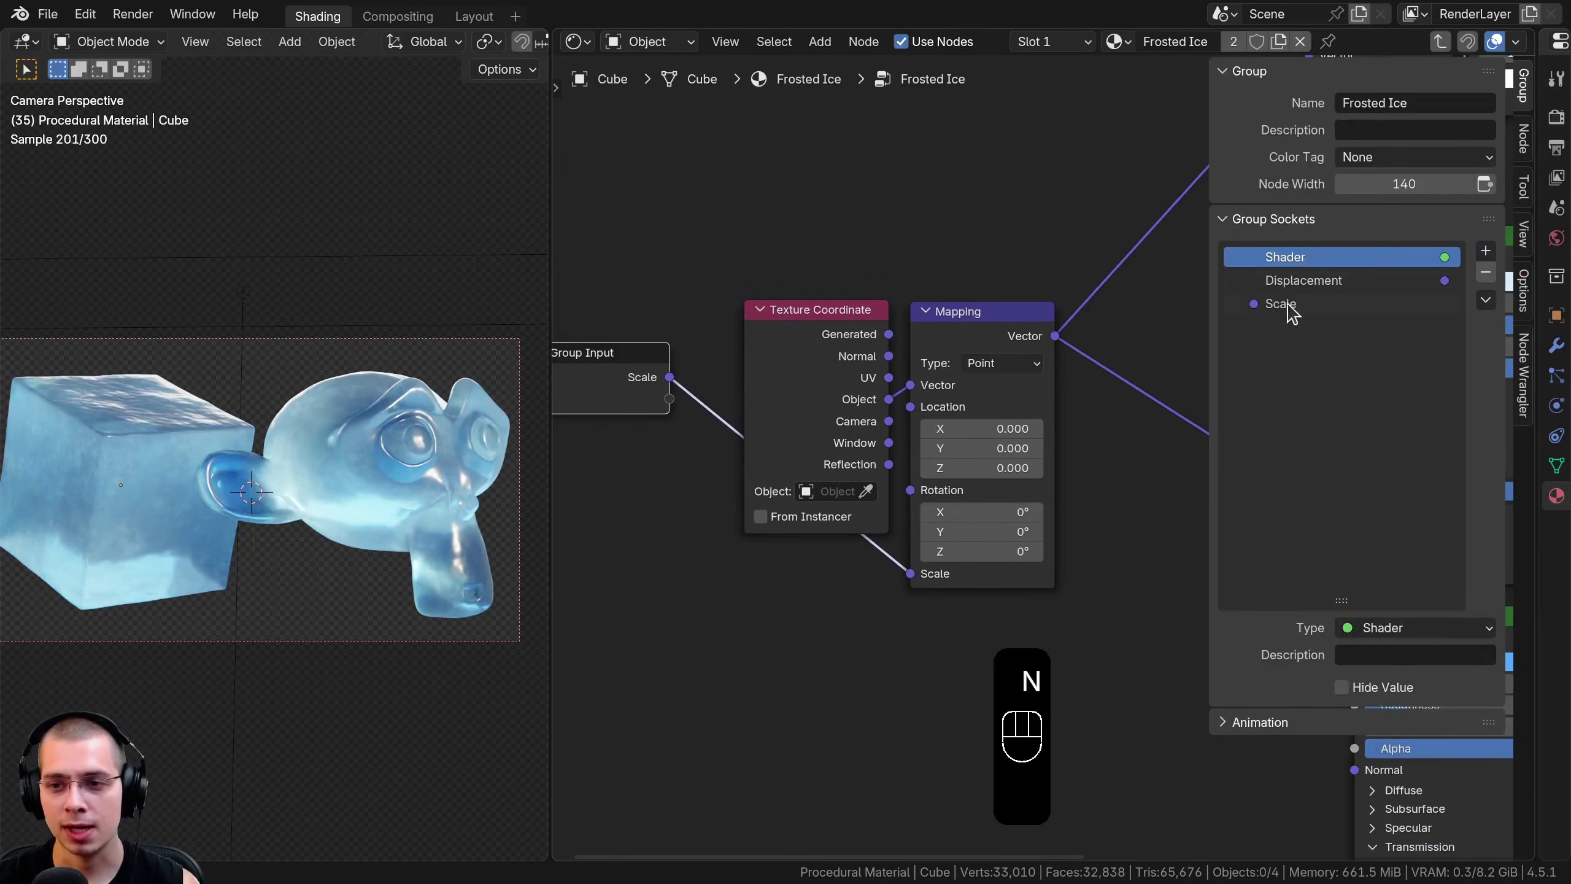
pyautogui.click(1280, 303)
pyautogui.scroll(-1, 1421, 677)
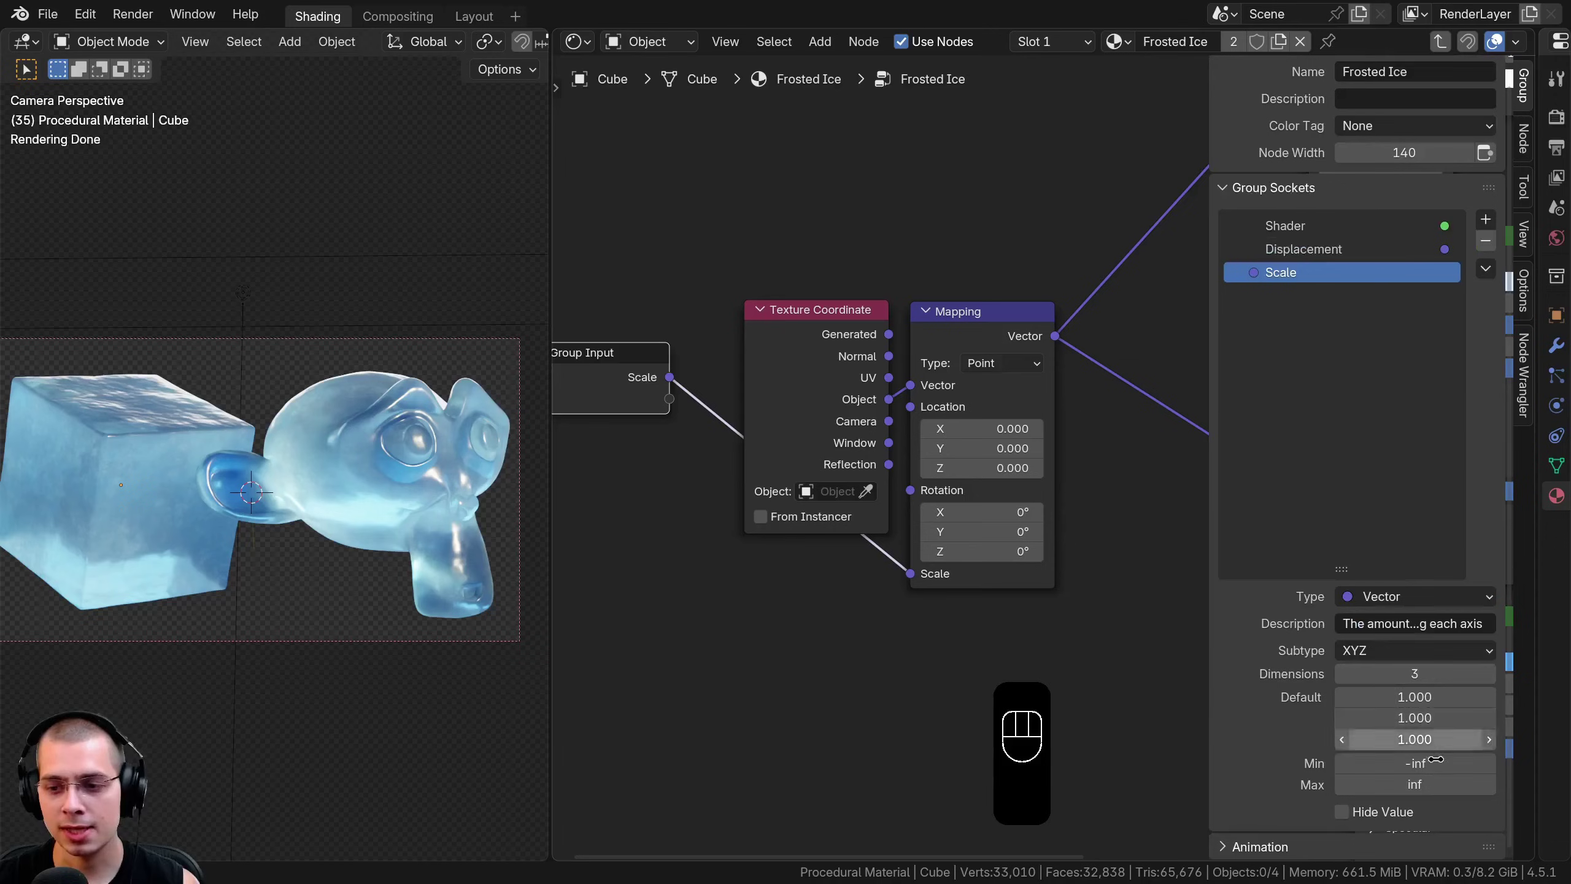
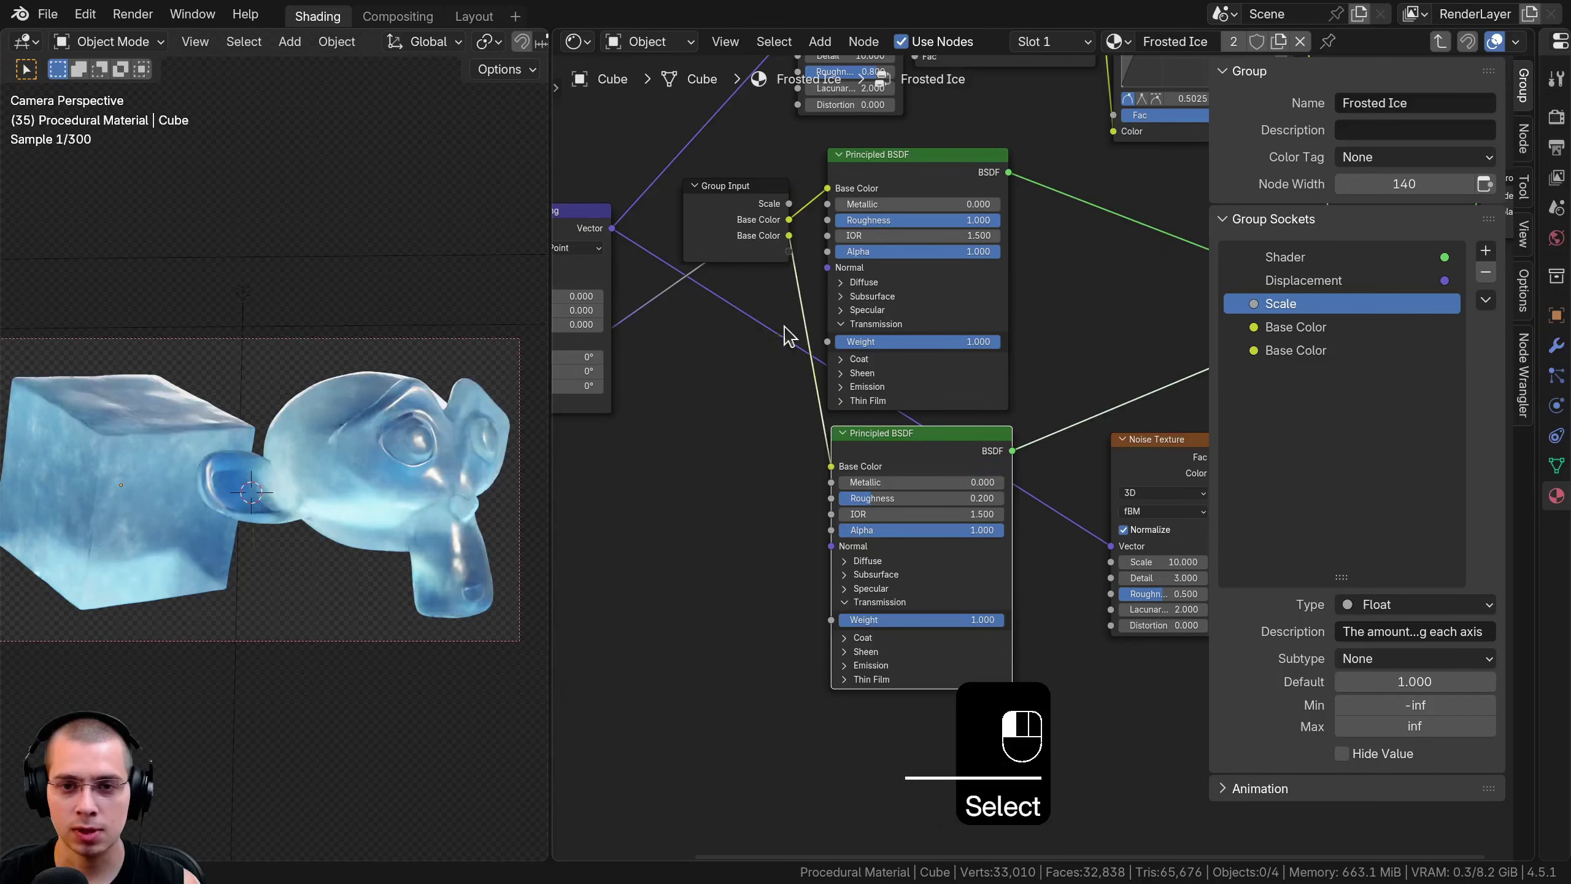
# Rename the two Base Color group inputs as Color 1 and Color 2
pyautogui.doubleClick(1262, 328)
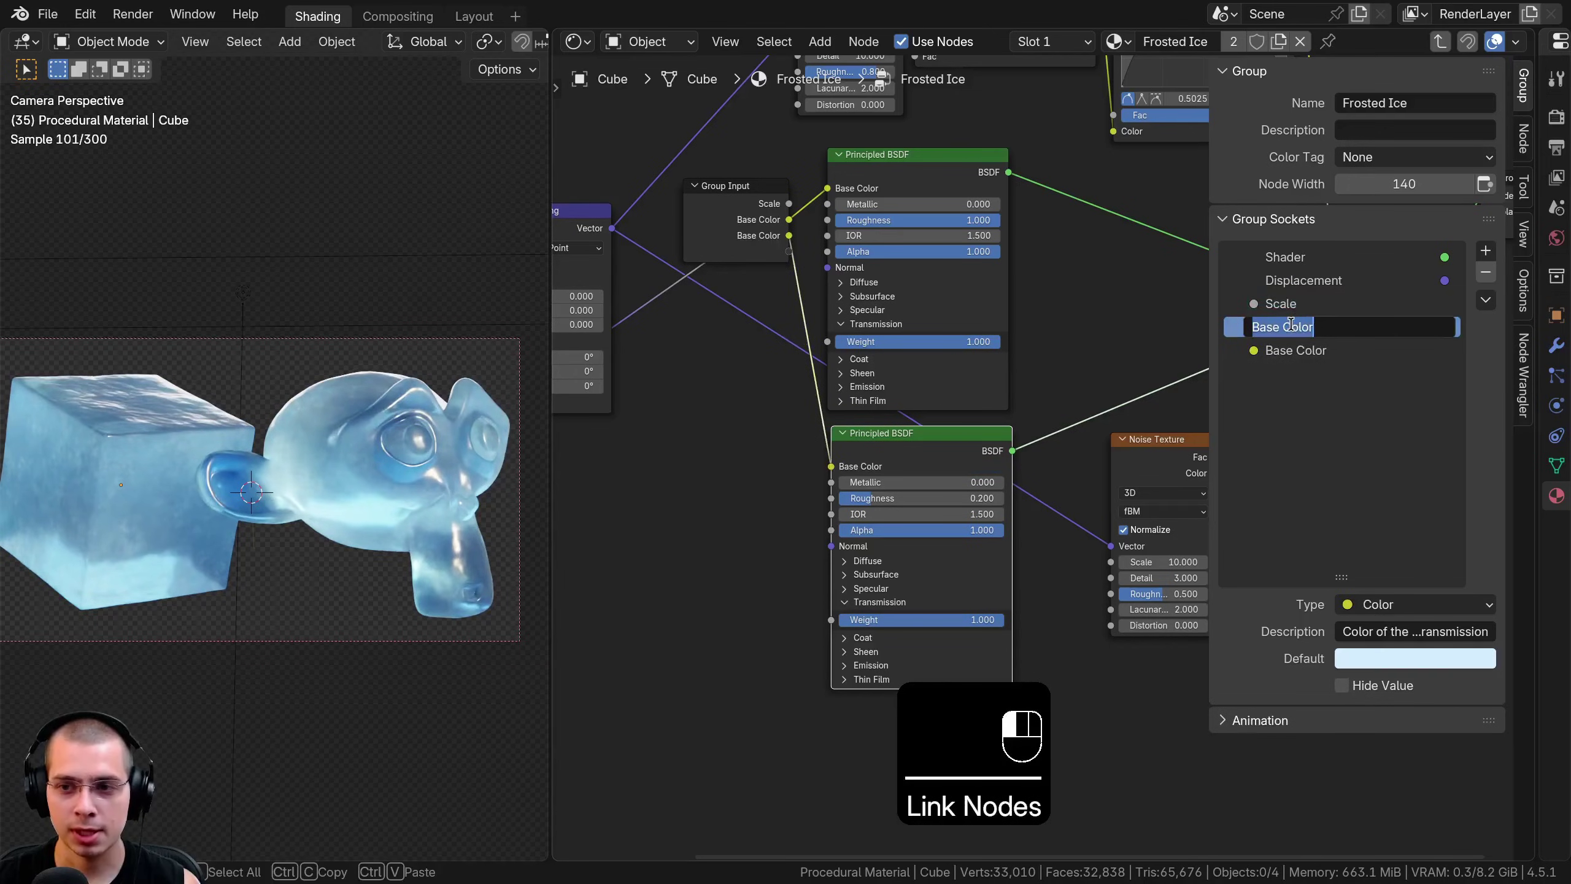
pyautogui.write('Colo')
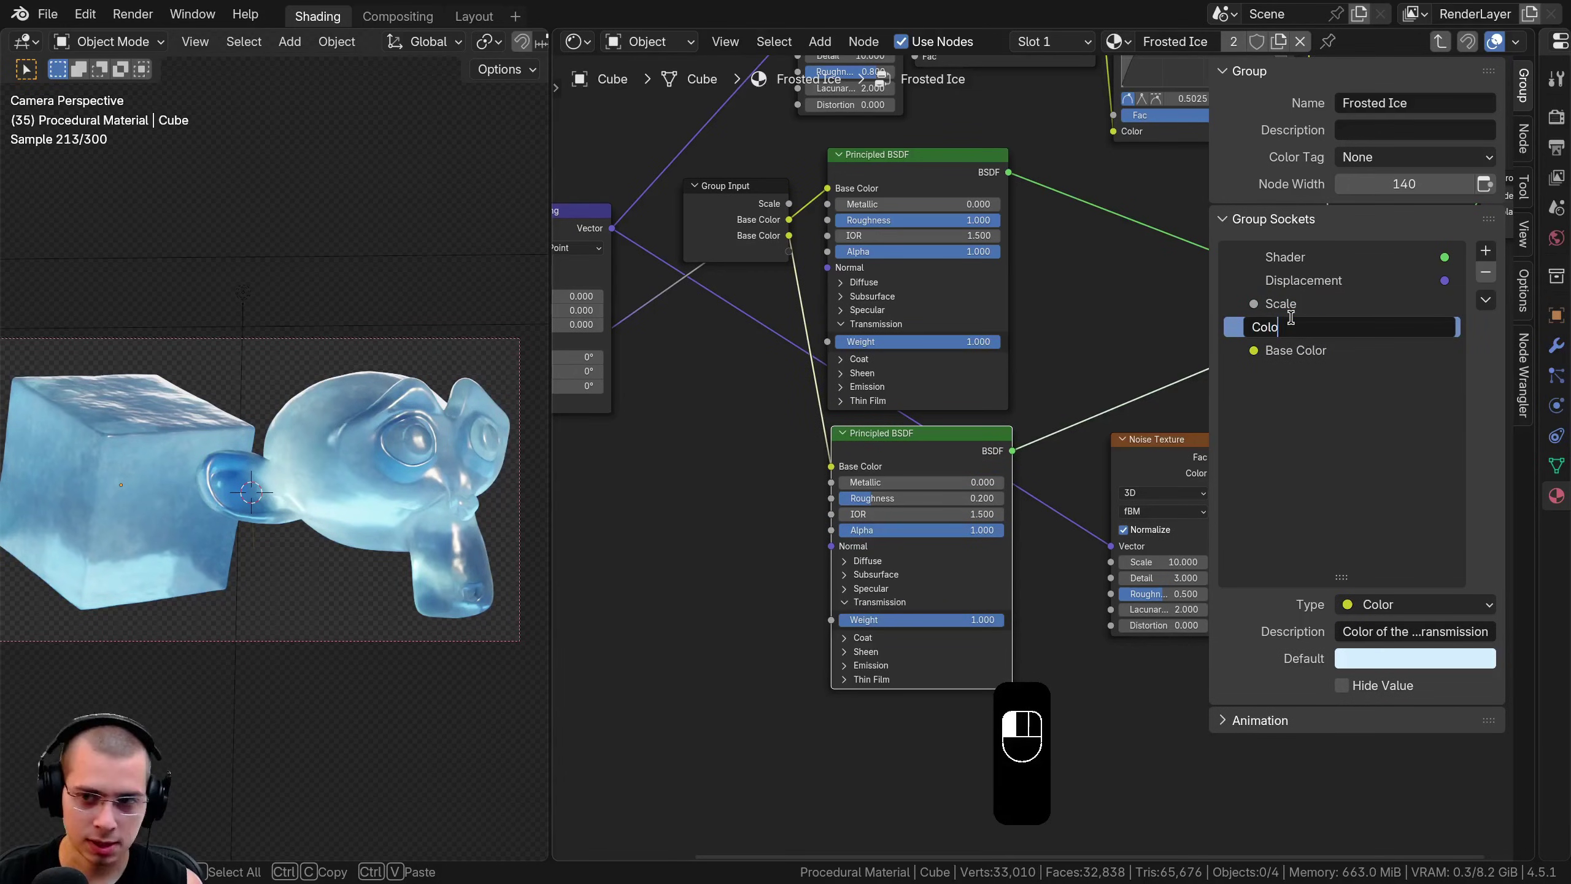
pyautogui.write('r 1')
pyautogui.press('Return')
pyautogui.doubleClick(1305, 350)
pyautogui.write('C')
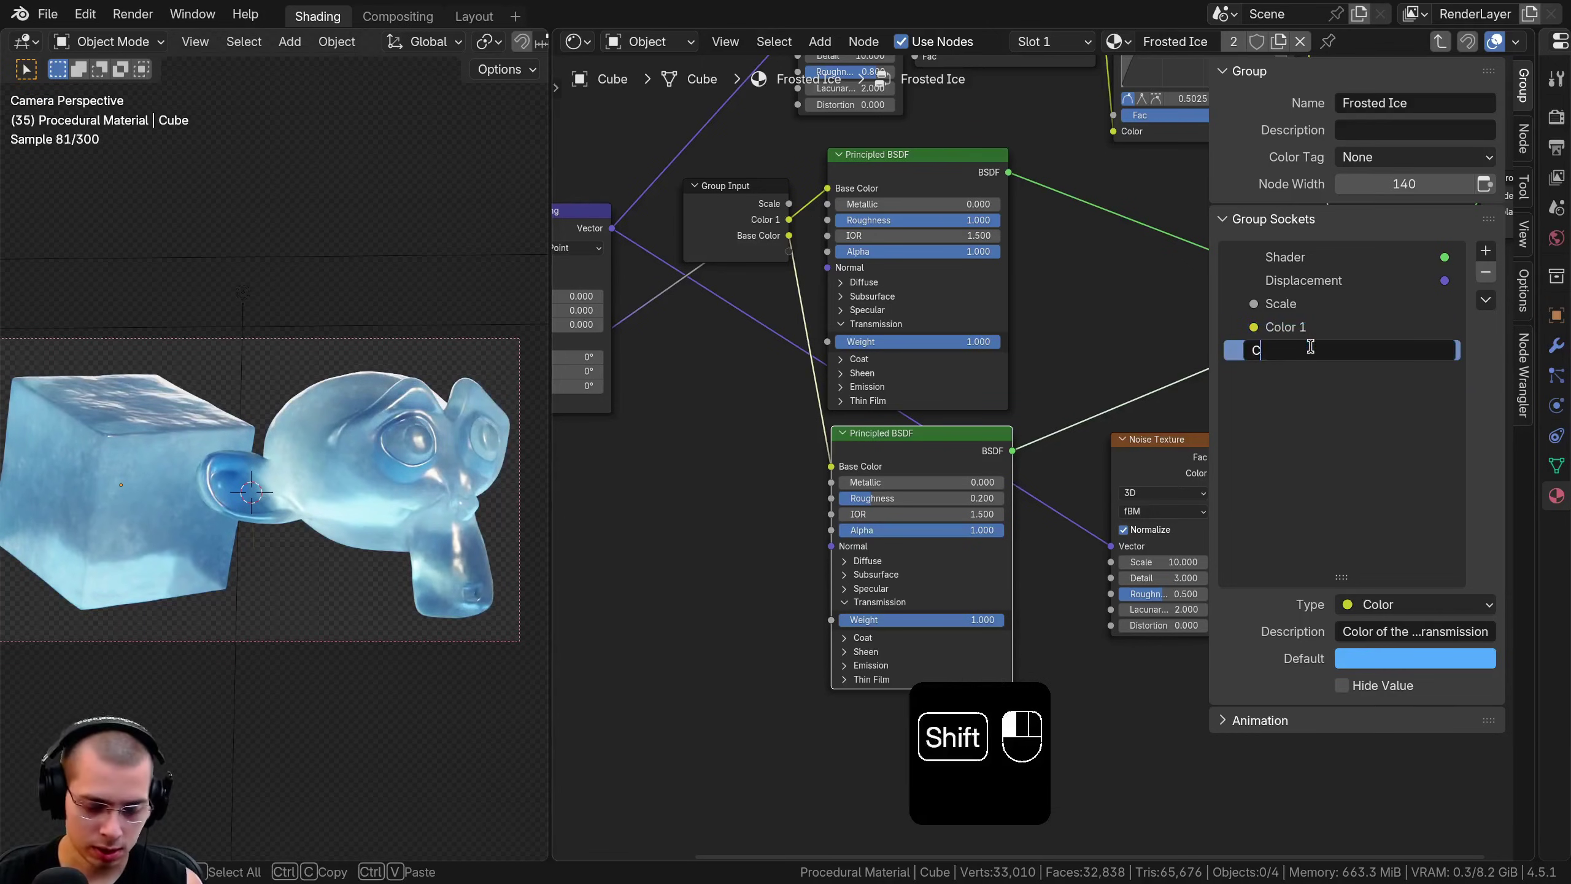
pyautogui.write('olor 2')
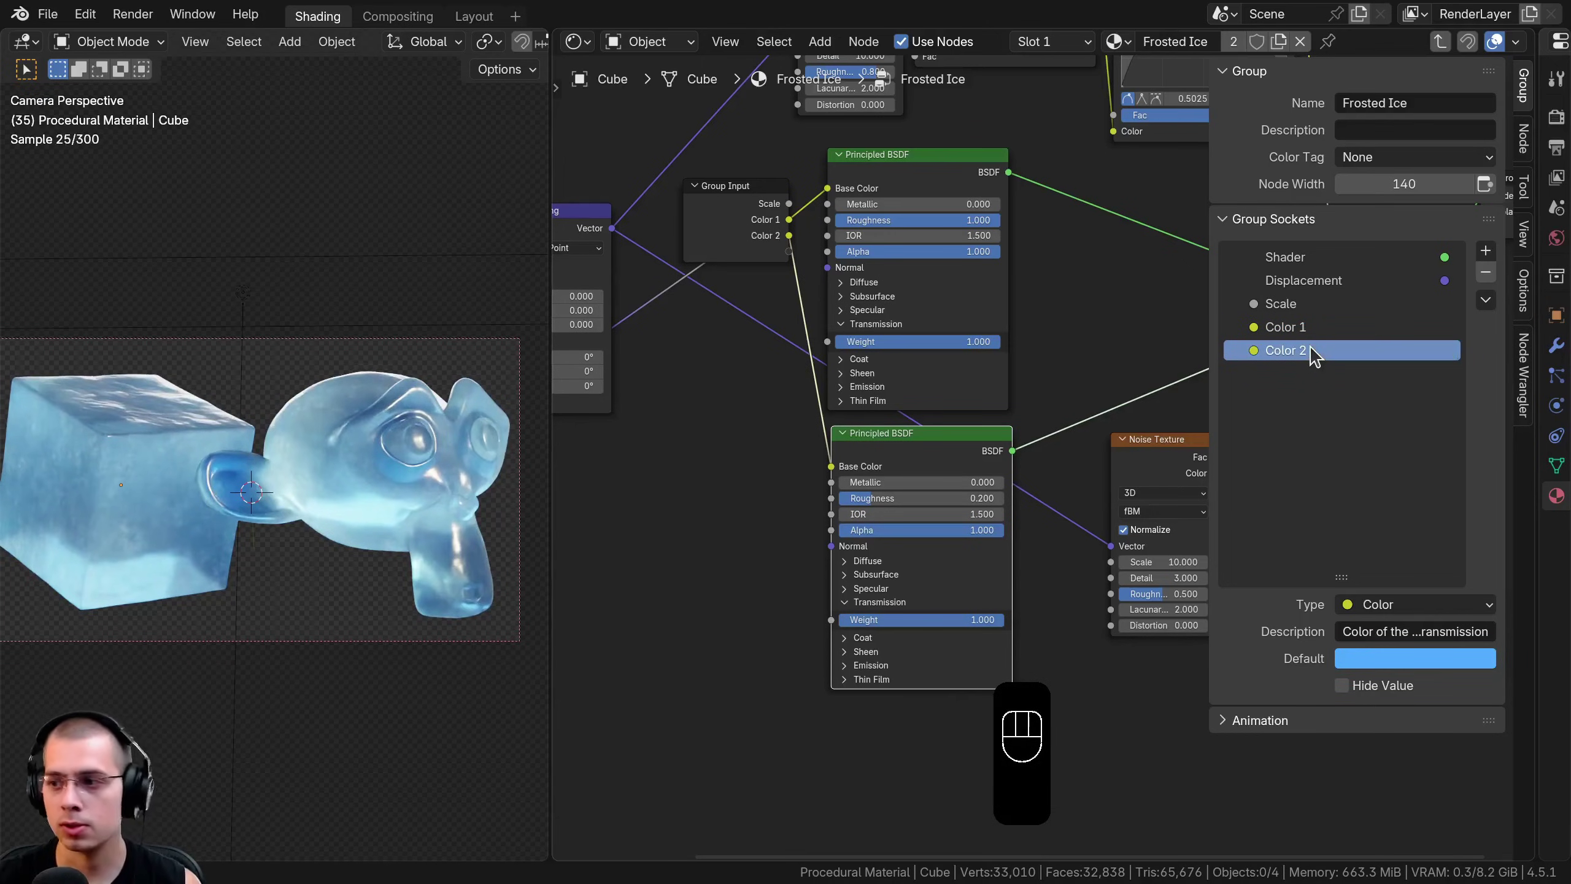
pyautogui.press('Return')
# Expose the Roughness of both Principled BSDF nodes as separate group inputs, shifting the Group Input node slightly away from them
pyautogui.scroll(-1, 974, 365)
pyautogui.scroll(2, 939, 308)
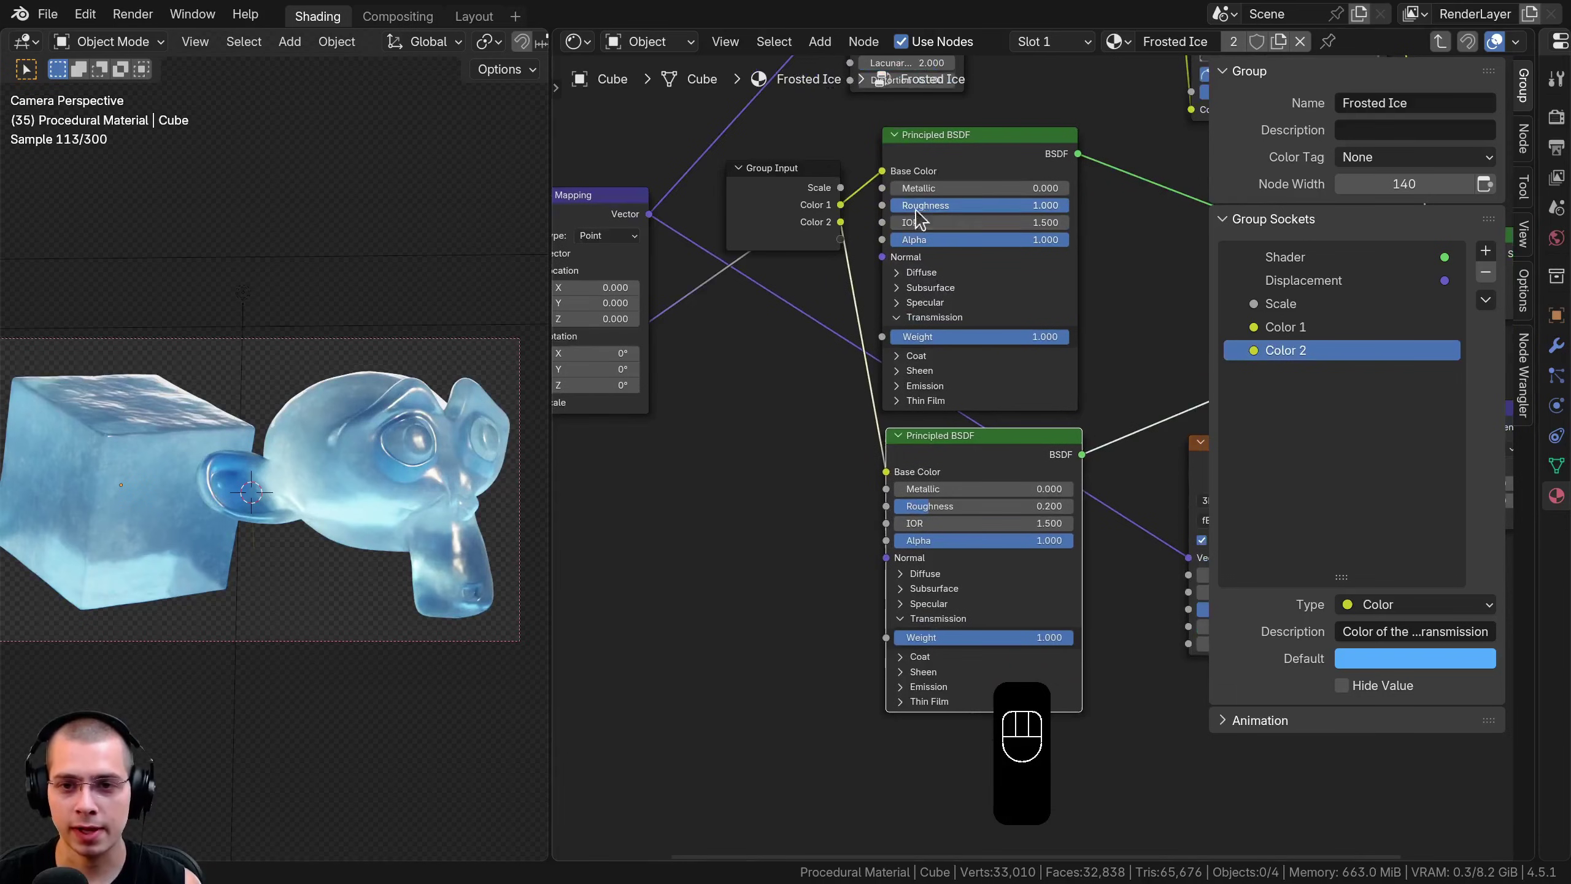
pyautogui.moveTo(882, 205); pyautogui.dragTo(841, 239)
pyautogui.moveTo(773, 225); pyautogui.dragTo(755, 221)
pyautogui.moveTo(886, 506); pyautogui.dragTo(821, 255)
# Rename the two Roughness group inputs as Roughness 1 and Roughness 2
pyautogui.doubleClick(1336, 374)
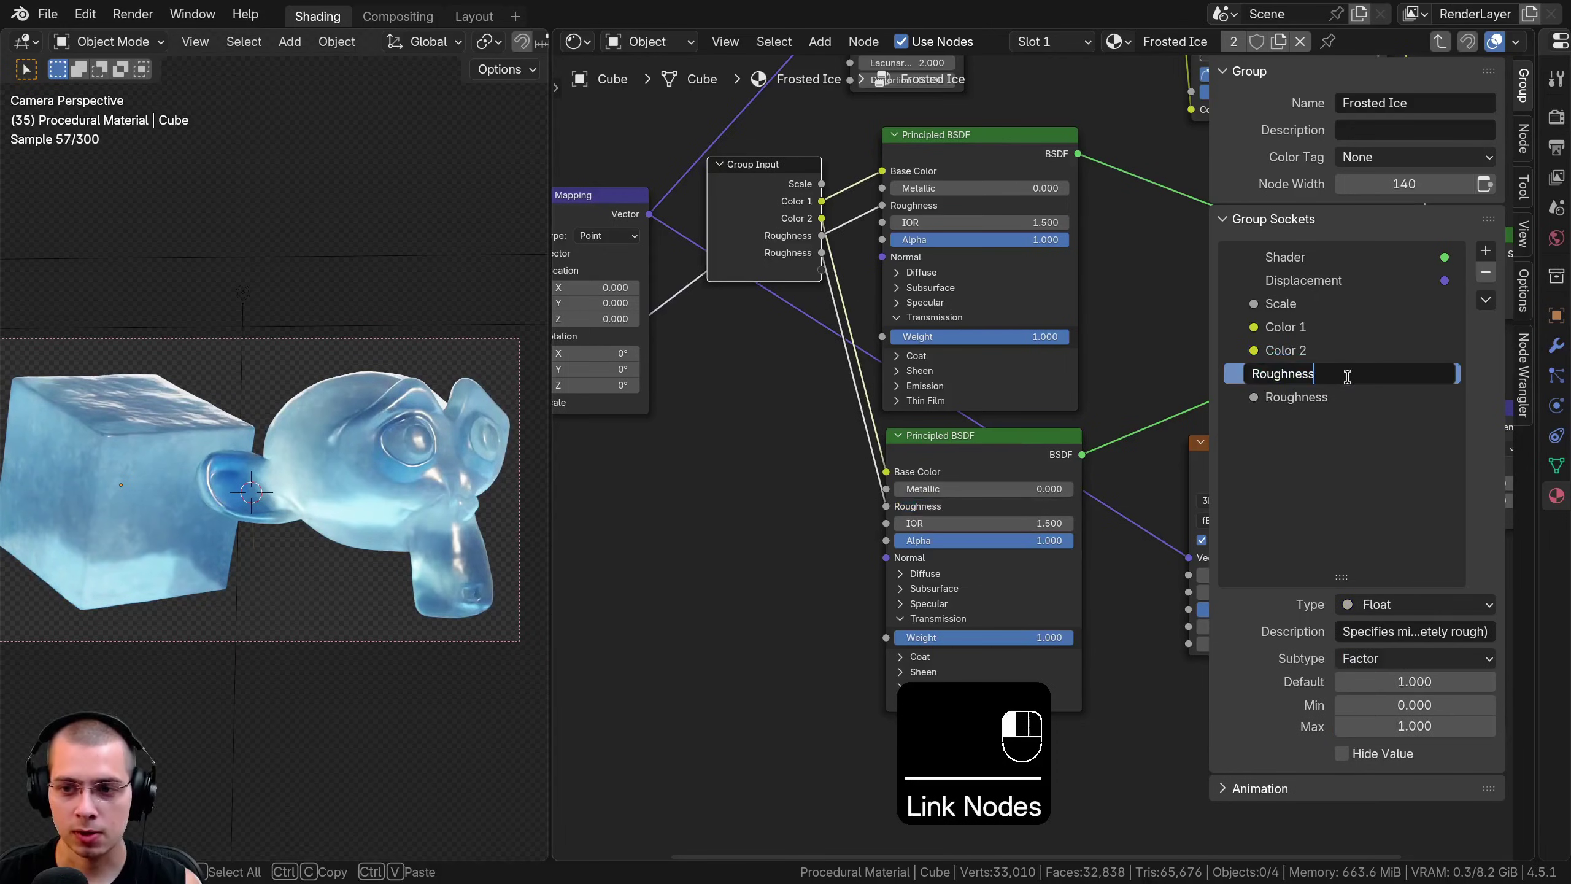
pyautogui.press('Return')
pyautogui.doubleClick(1361, 396)
pyautogui.write('2')
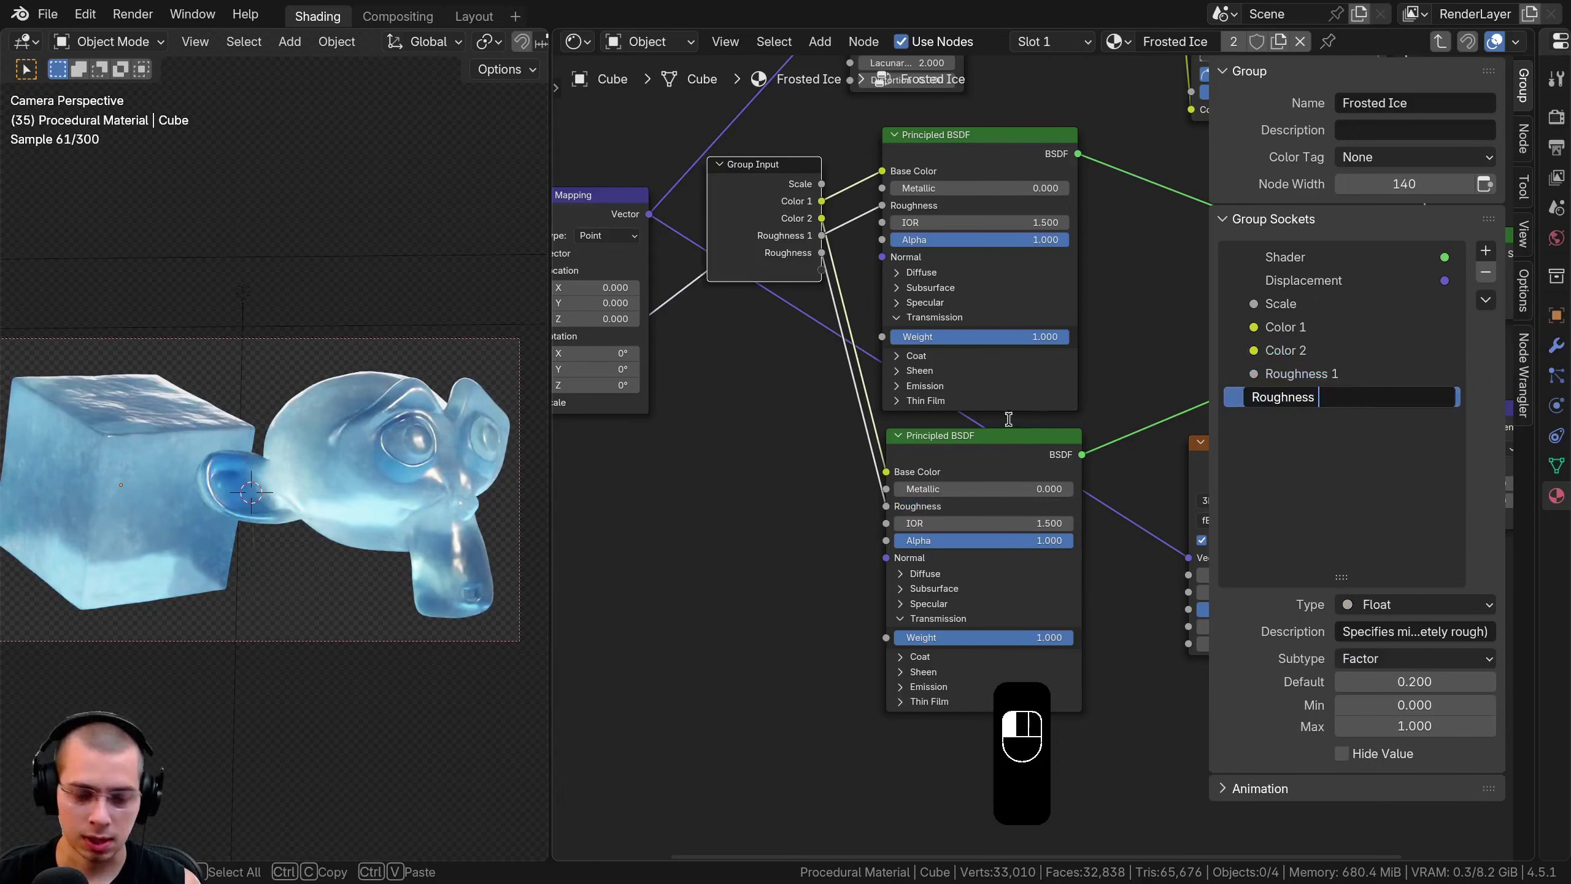
pyautogui.press('Return')
# Expose the upper Principled BSDF's transmission Weight as a group input and link the lower shader's Weight to the same input
pyautogui.moveTo(808, 395); pyautogui.dragTo(838, 407, button='middle')
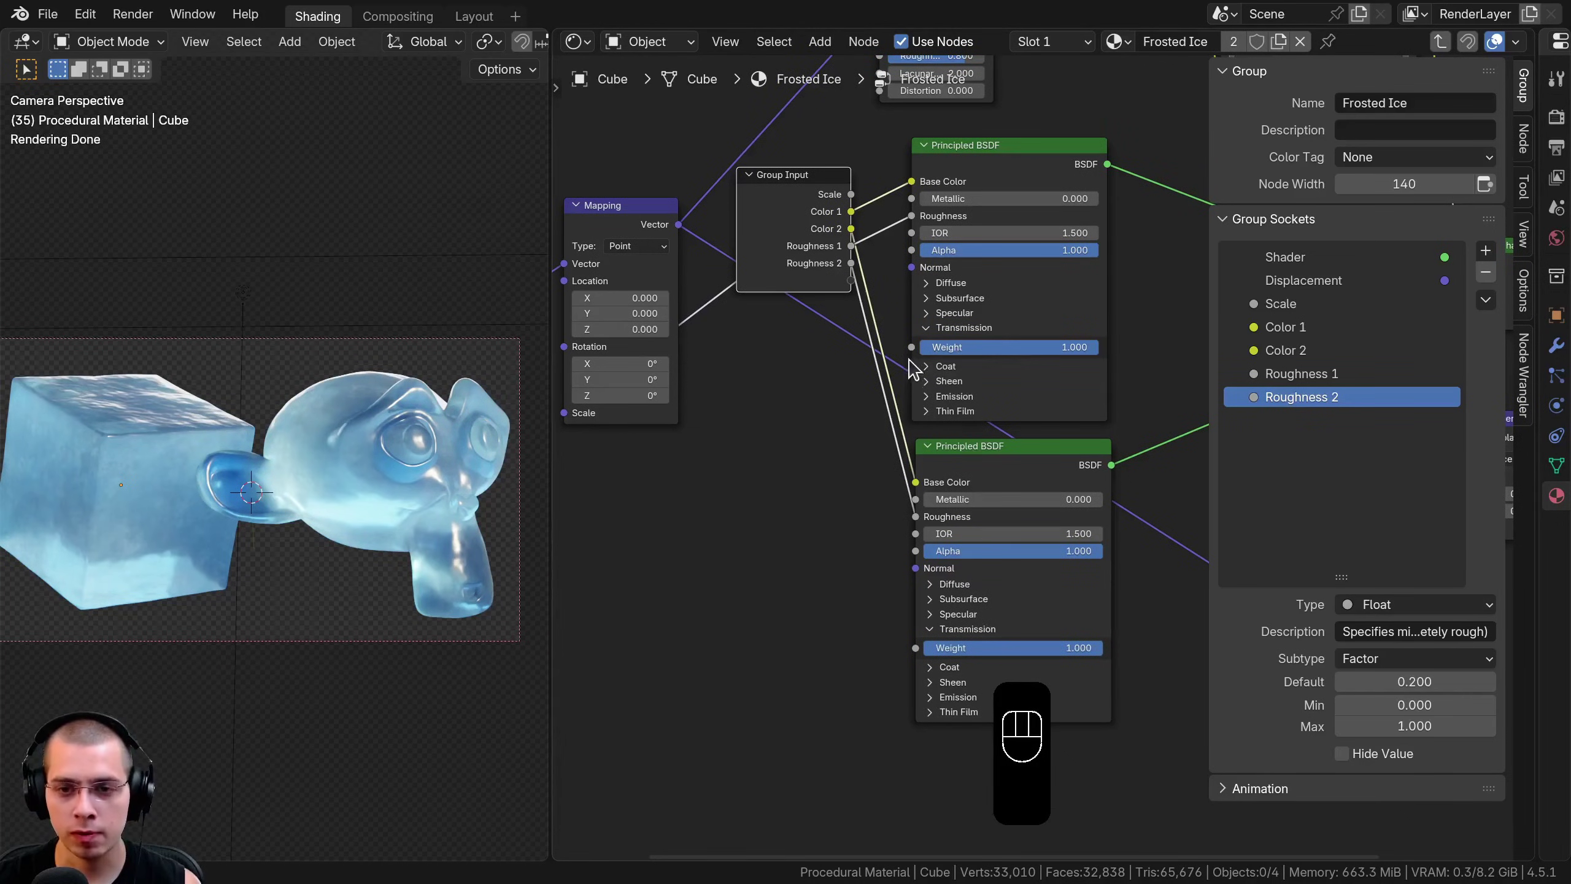
pyautogui.moveTo(911, 348); pyautogui.dragTo(859, 363)
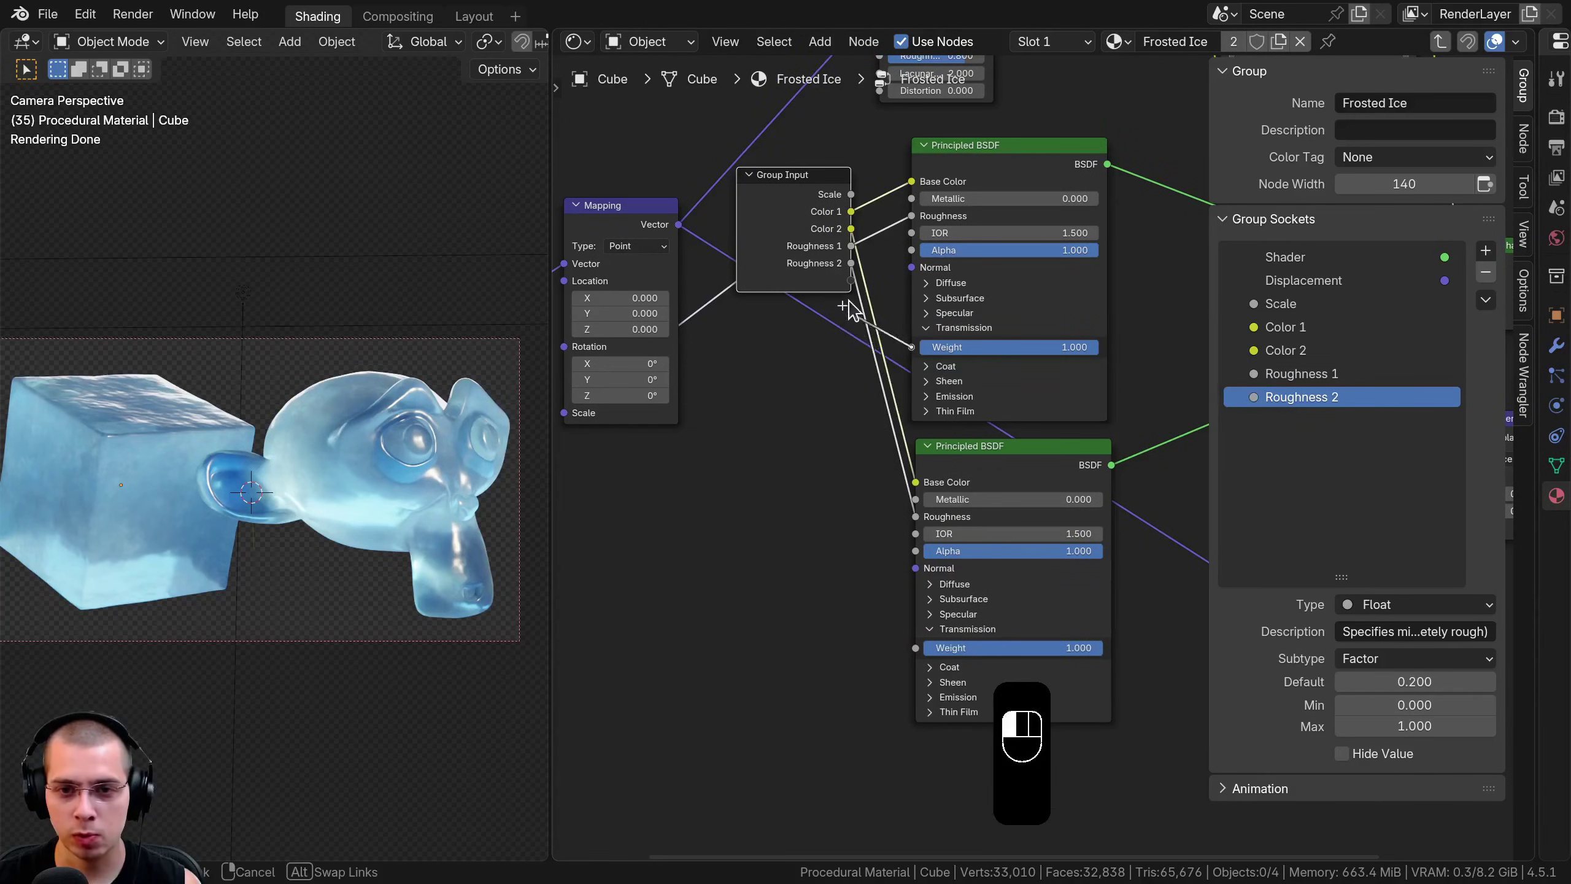
pyautogui.moveTo(849, 301); pyautogui.dragTo(770, 371)
pyautogui.scroll(2, 928, 650)
pyautogui.moveTo(910, 539); pyautogui.dragTo(885, 443, button='middle')
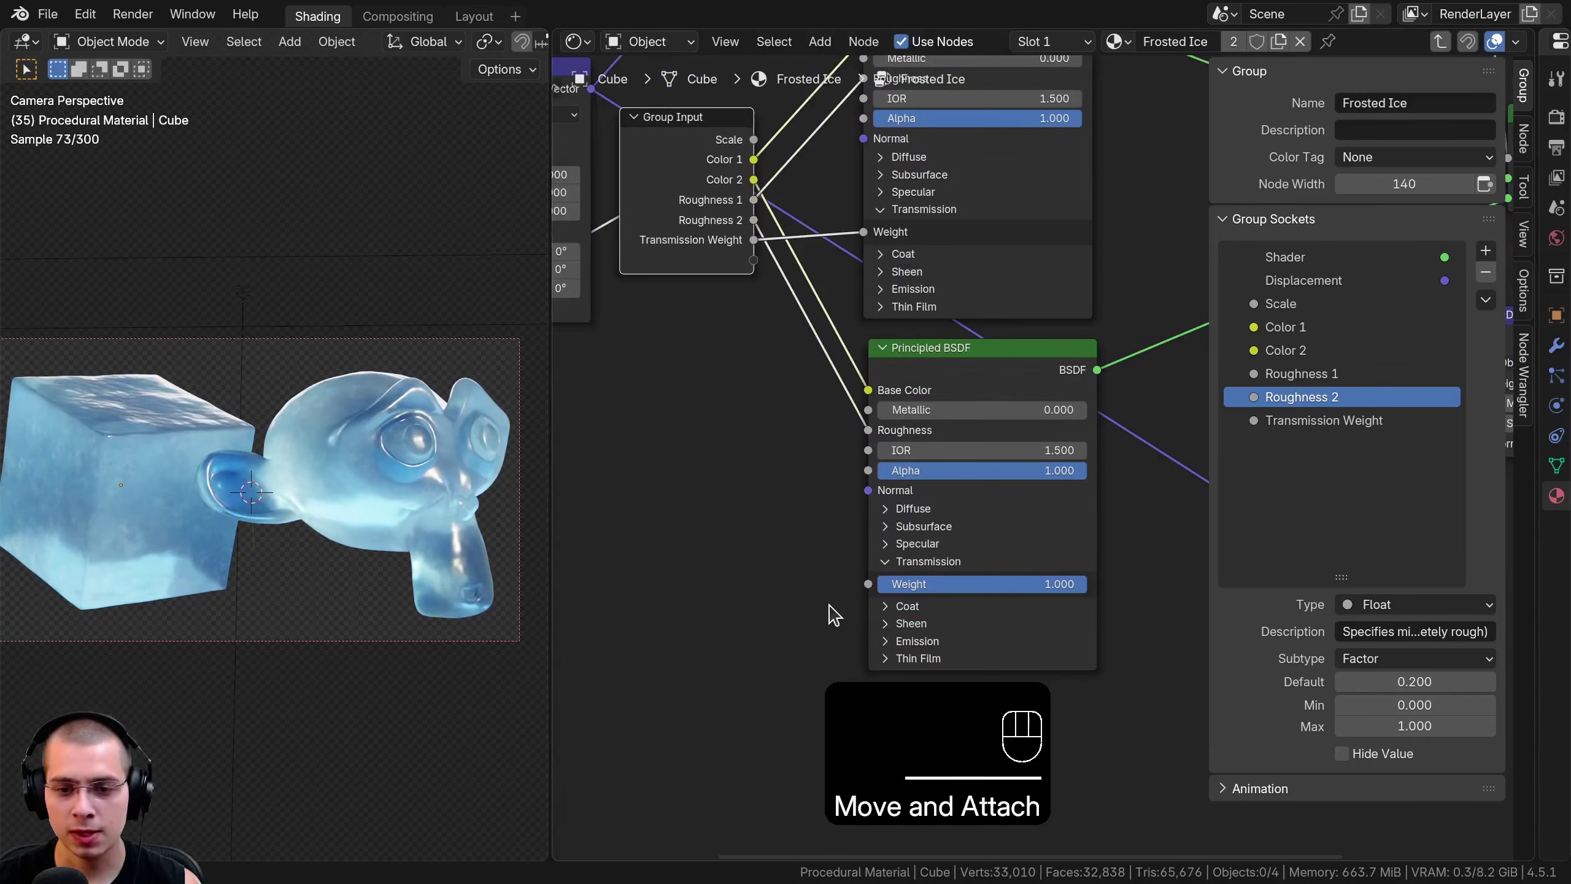
pyautogui.moveTo(868, 585); pyautogui.dragTo(754, 240)
pyautogui.moveTo(728, 257); pyautogui.dragTo(667, 259)
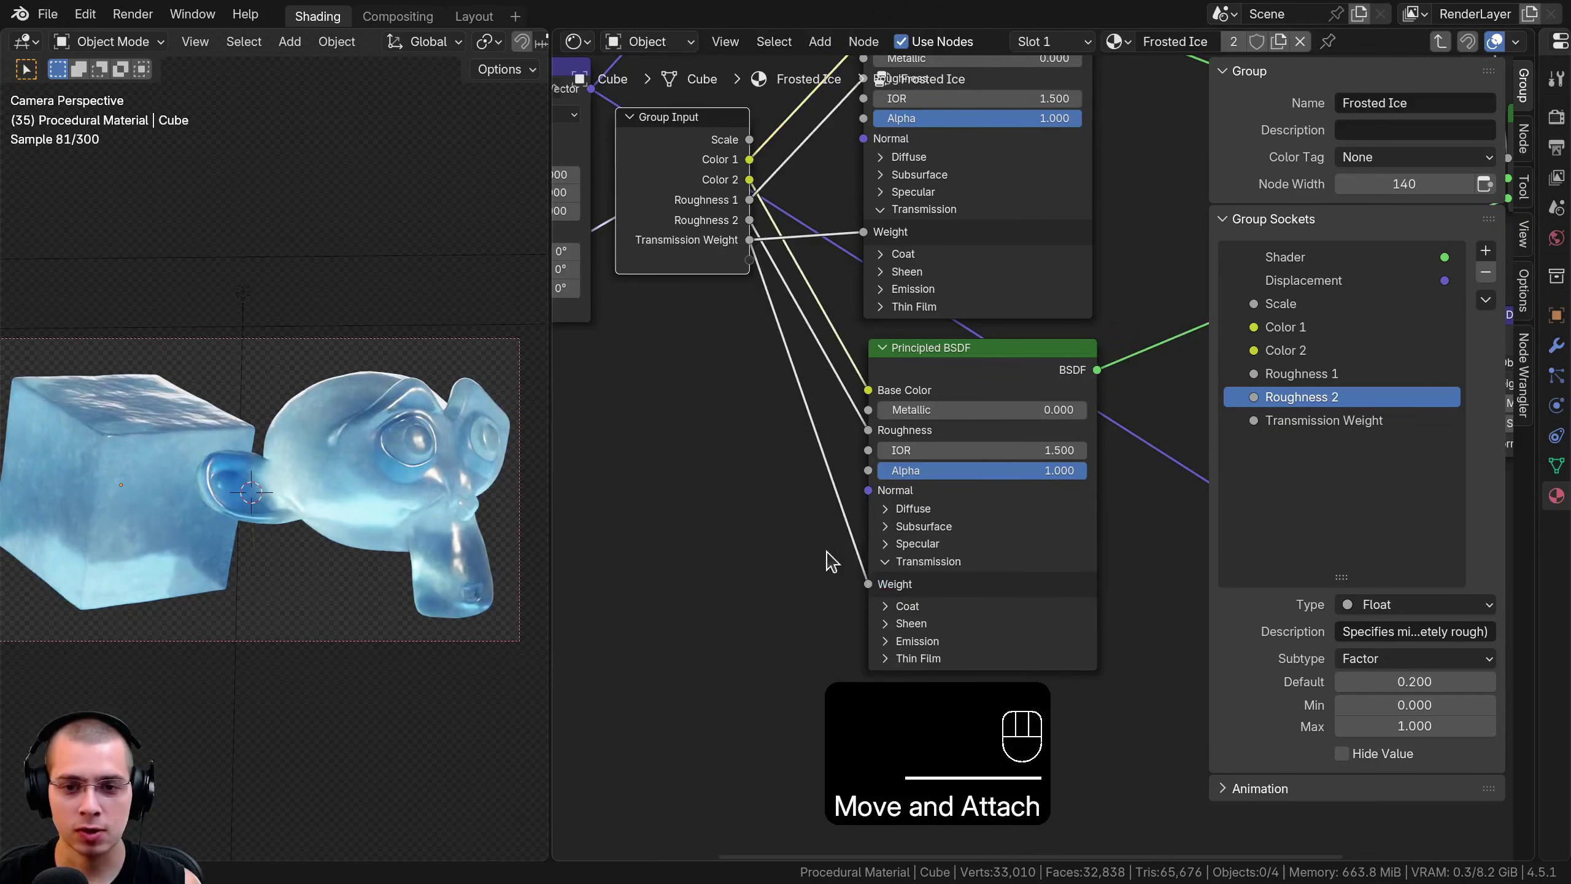
# Shorten the name of the Transmission Weight group input to Transmission
pyautogui.doubleClick(1323, 423)
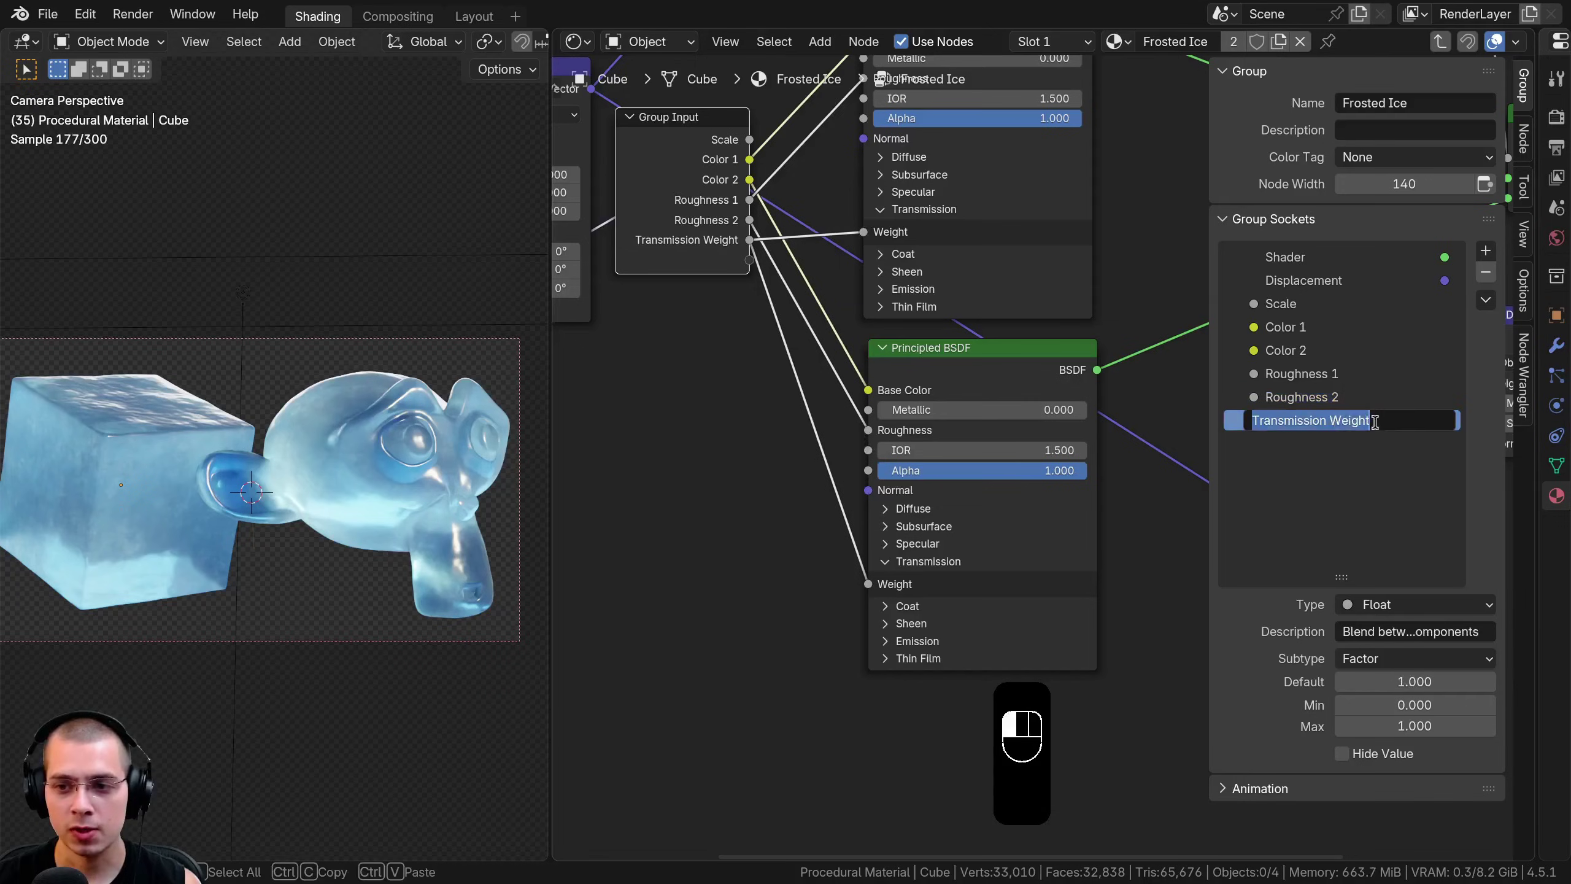
pyautogui.click(1380, 421)
pyautogui.press('BackSpace')
pyautogui.press('BackSpace')
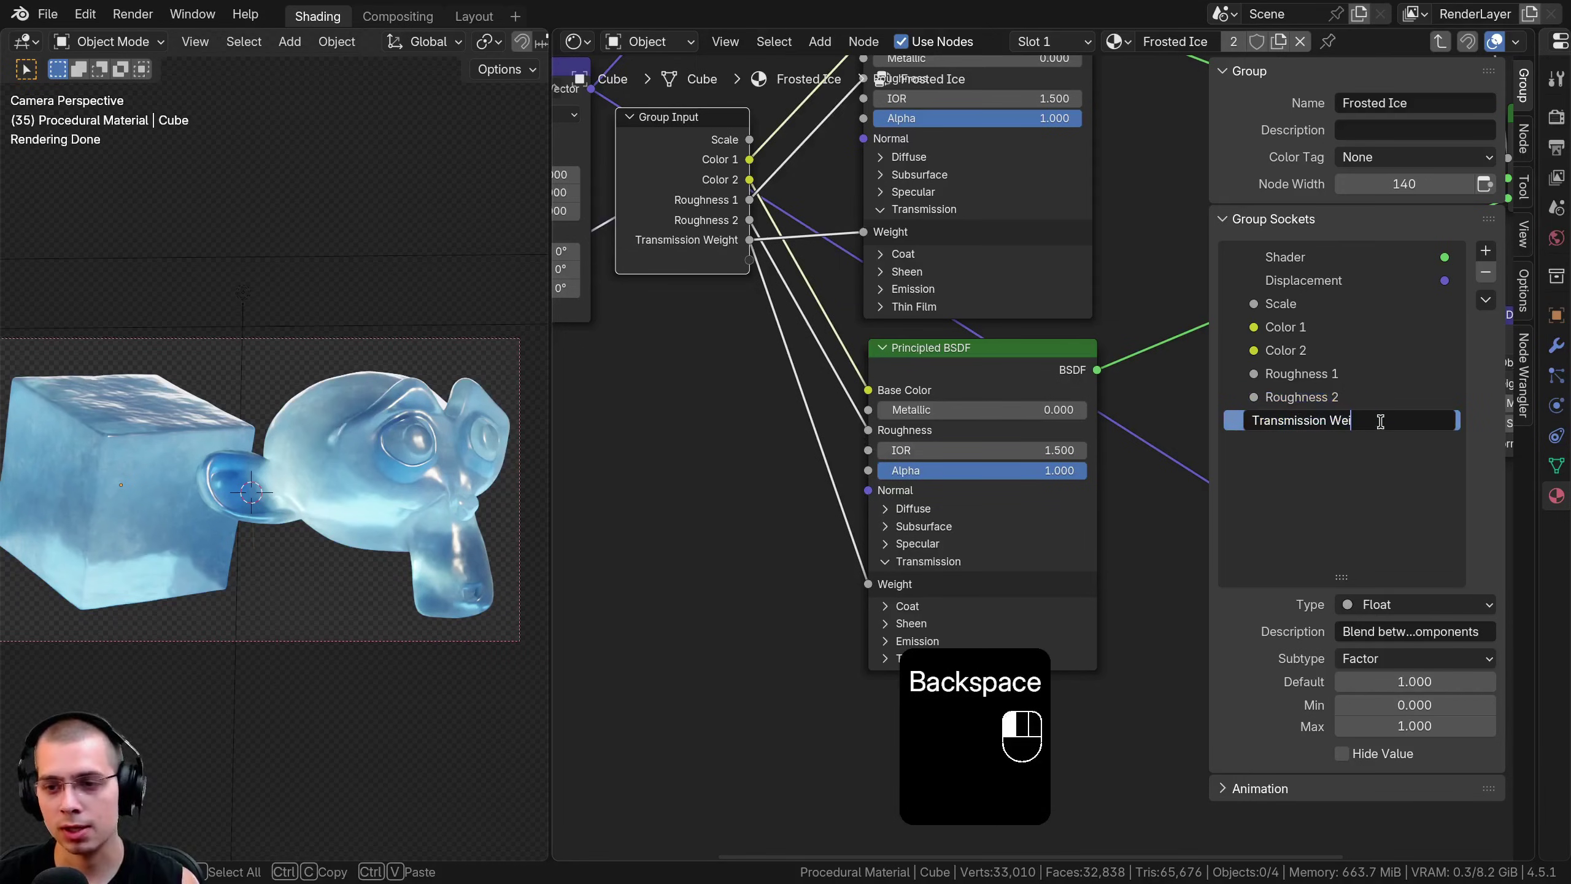
pyautogui.press('BackSpace')
pyautogui.press('BackSpace')
pyautogui.press('Return')
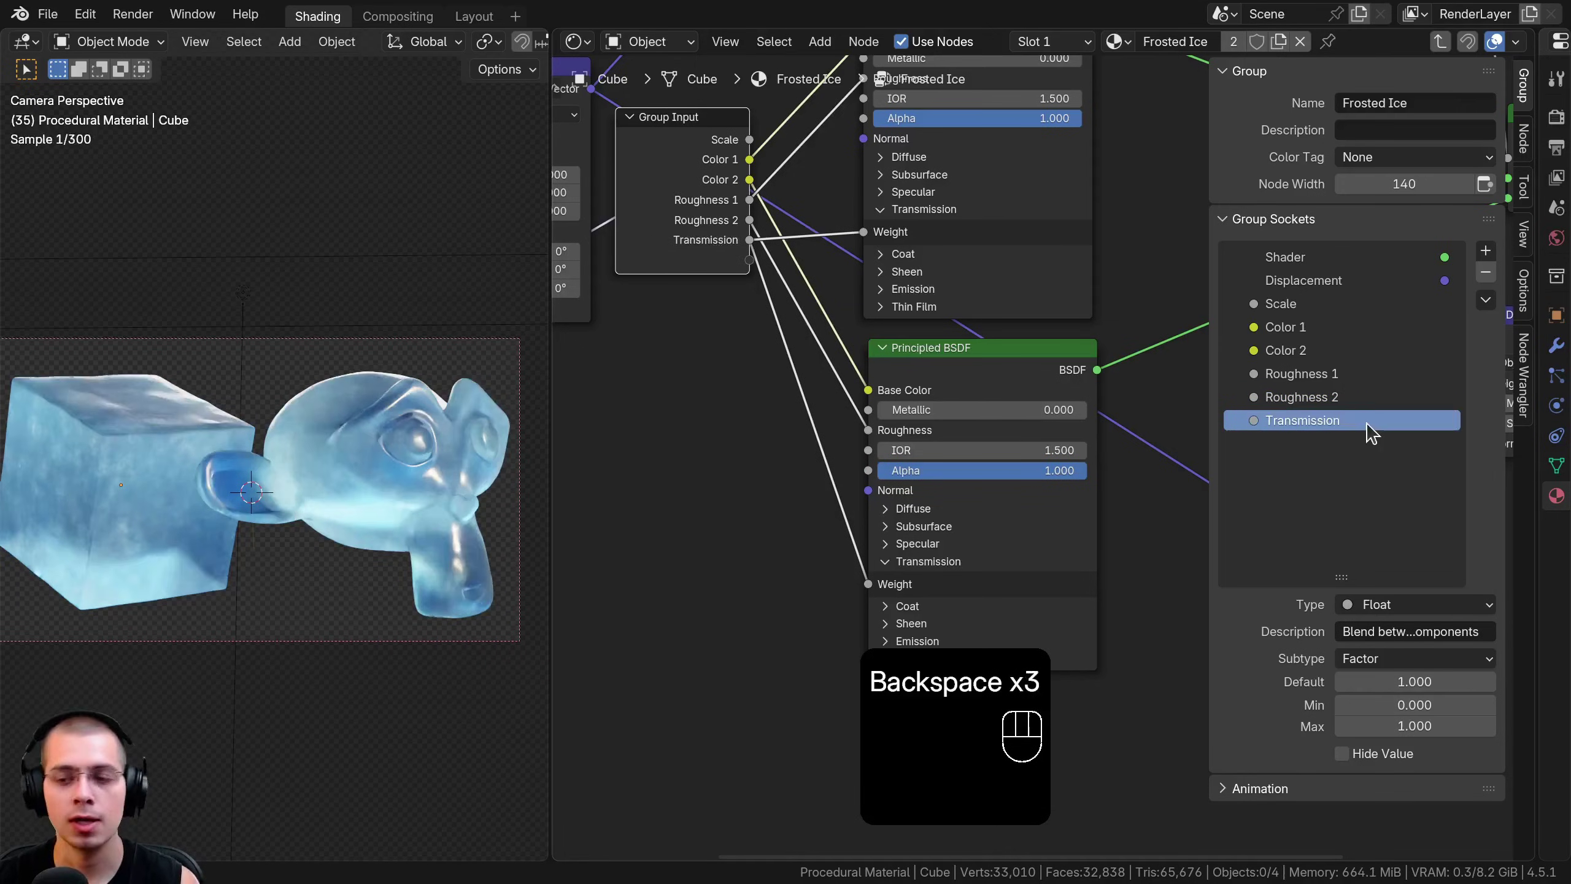
# Expose the upper Principled BSDF's IOR as a group input and connect the lower shader's IOR to that same input
pyautogui.moveTo(838, 518); pyautogui.dragTo(876, 533, button='middle')
pyautogui.moveTo(906, 445); pyautogui.dragTo(909, 477, button='middle')
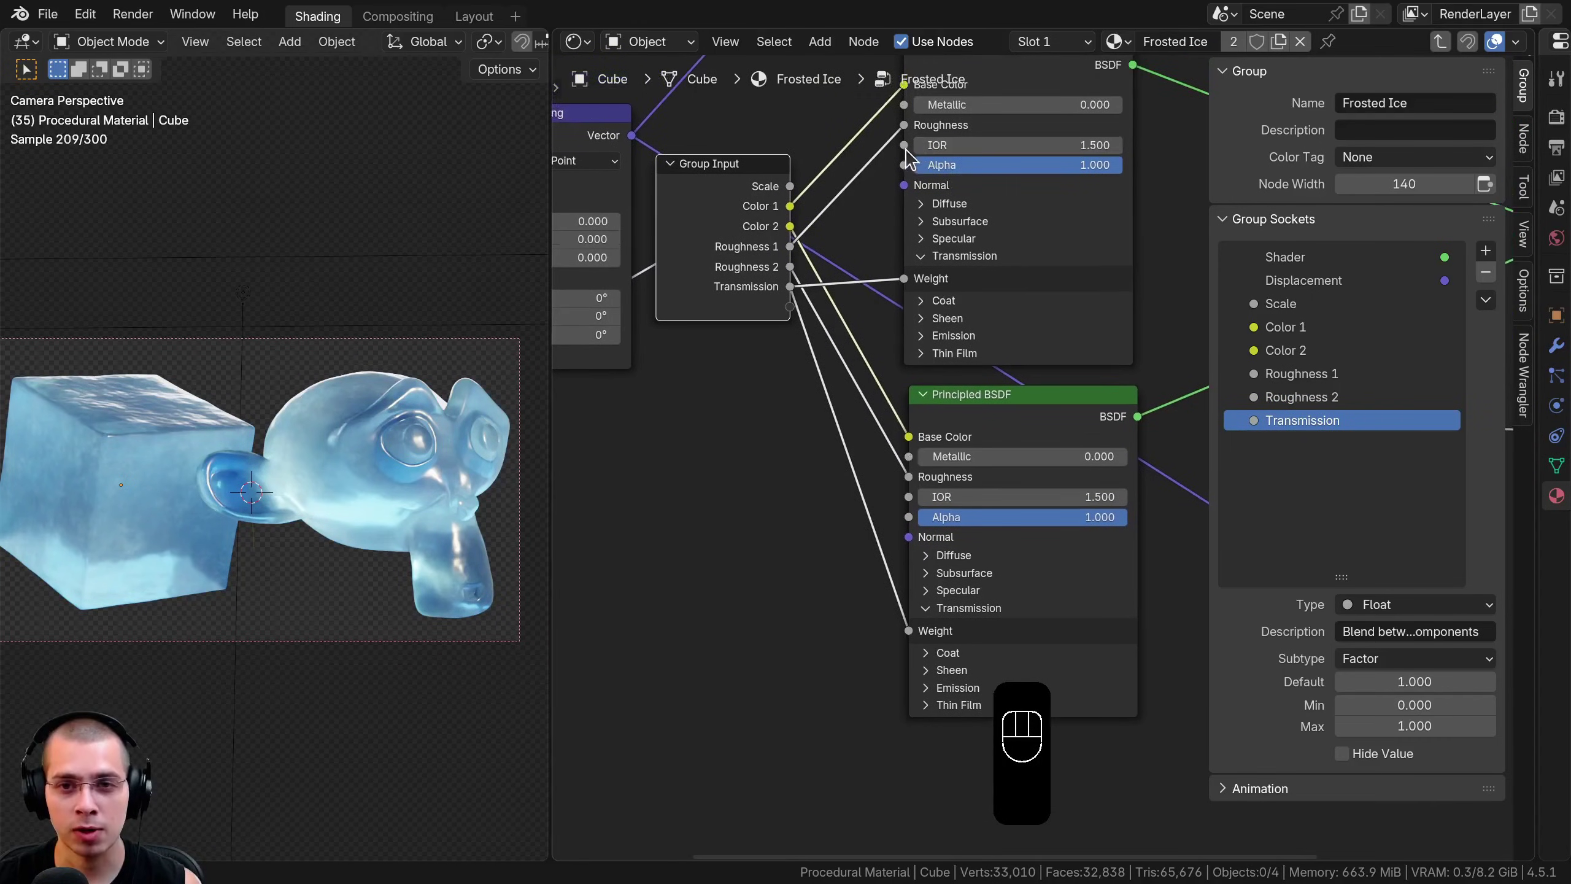
pyautogui.moveTo(905, 146); pyautogui.dragTo(792, 307)
pyautogui.moveTo(939, 498); pyautogui.dragTo(939, 440, button='middle')
pyautogui.moveTo(909, 439); pyautogui.dragTo(791, 249)
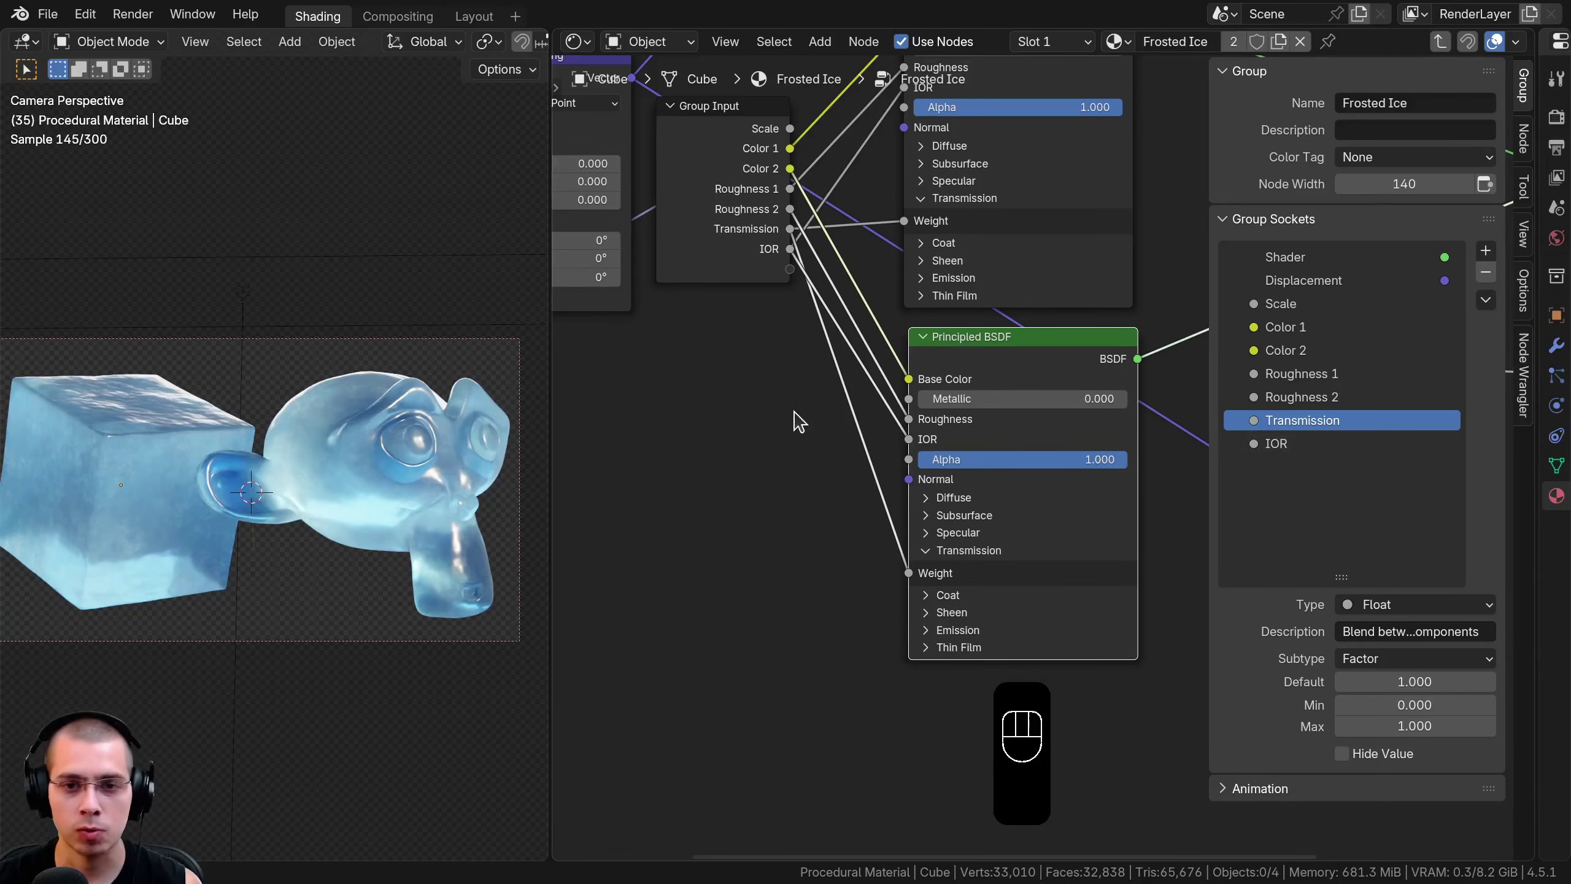
pyautogui.moveTo(796, 414); pyautogui.dragTo(804, 438, button='middle')
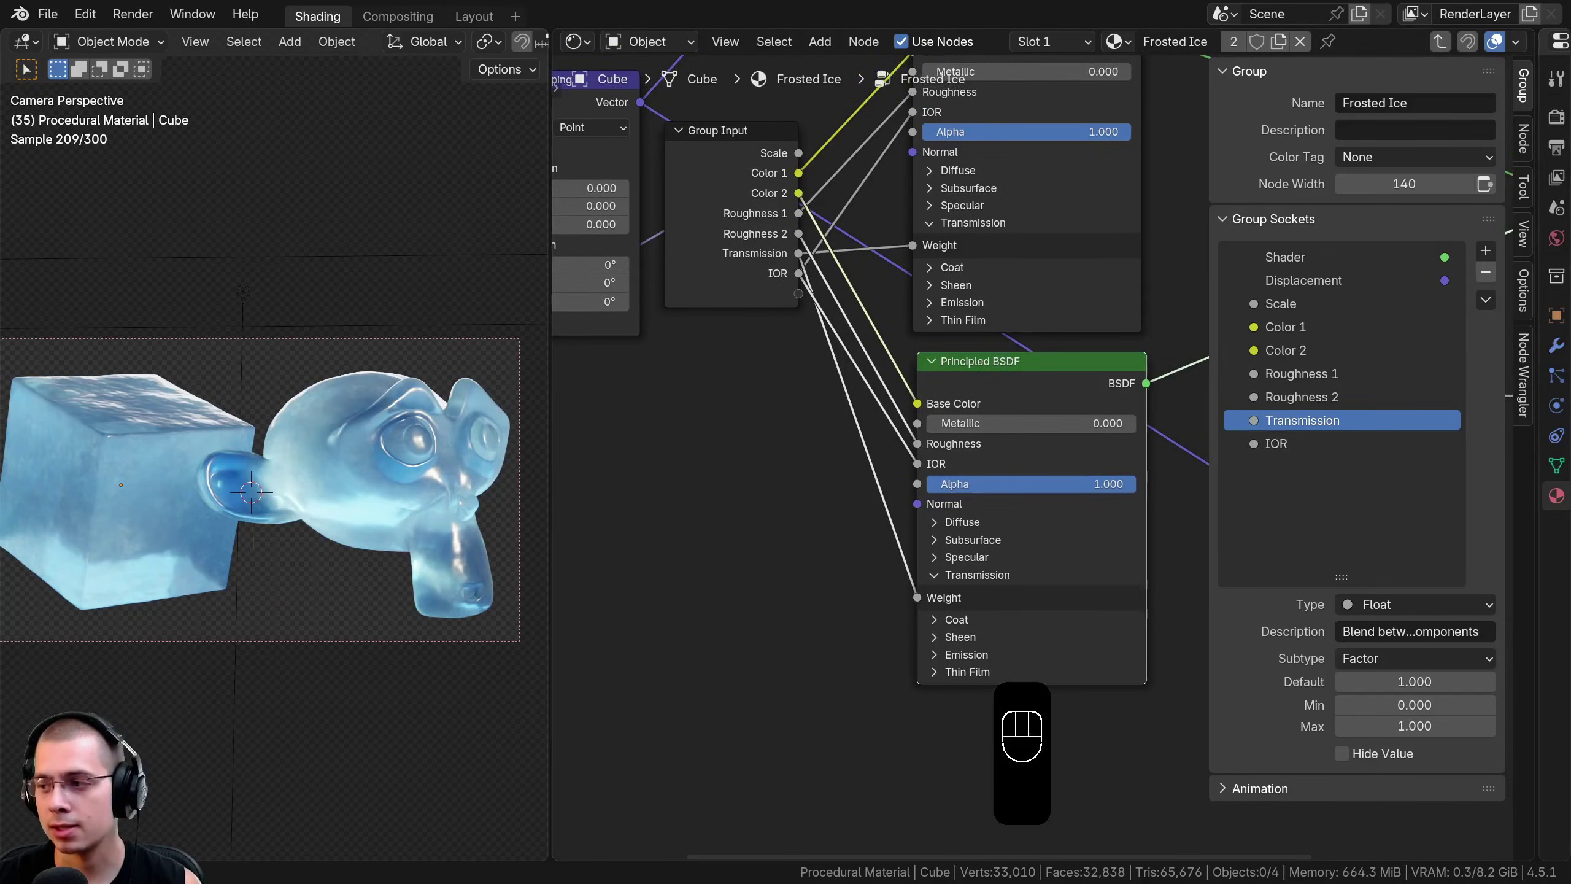
# Move the Group Input node up beside the upper Noise Texture and expose that texture's Scale, Detail and Roughness as group inputs
pyautogui.scroll(-4, 891, 312)
pyautogui.moveTo(865, 375); pyautogui.dragTo(908, 632, button='middle')
pyautogui.click(896, 594)
pyautogui.scroll(3, 896, 594)
pyautogui.press('g')
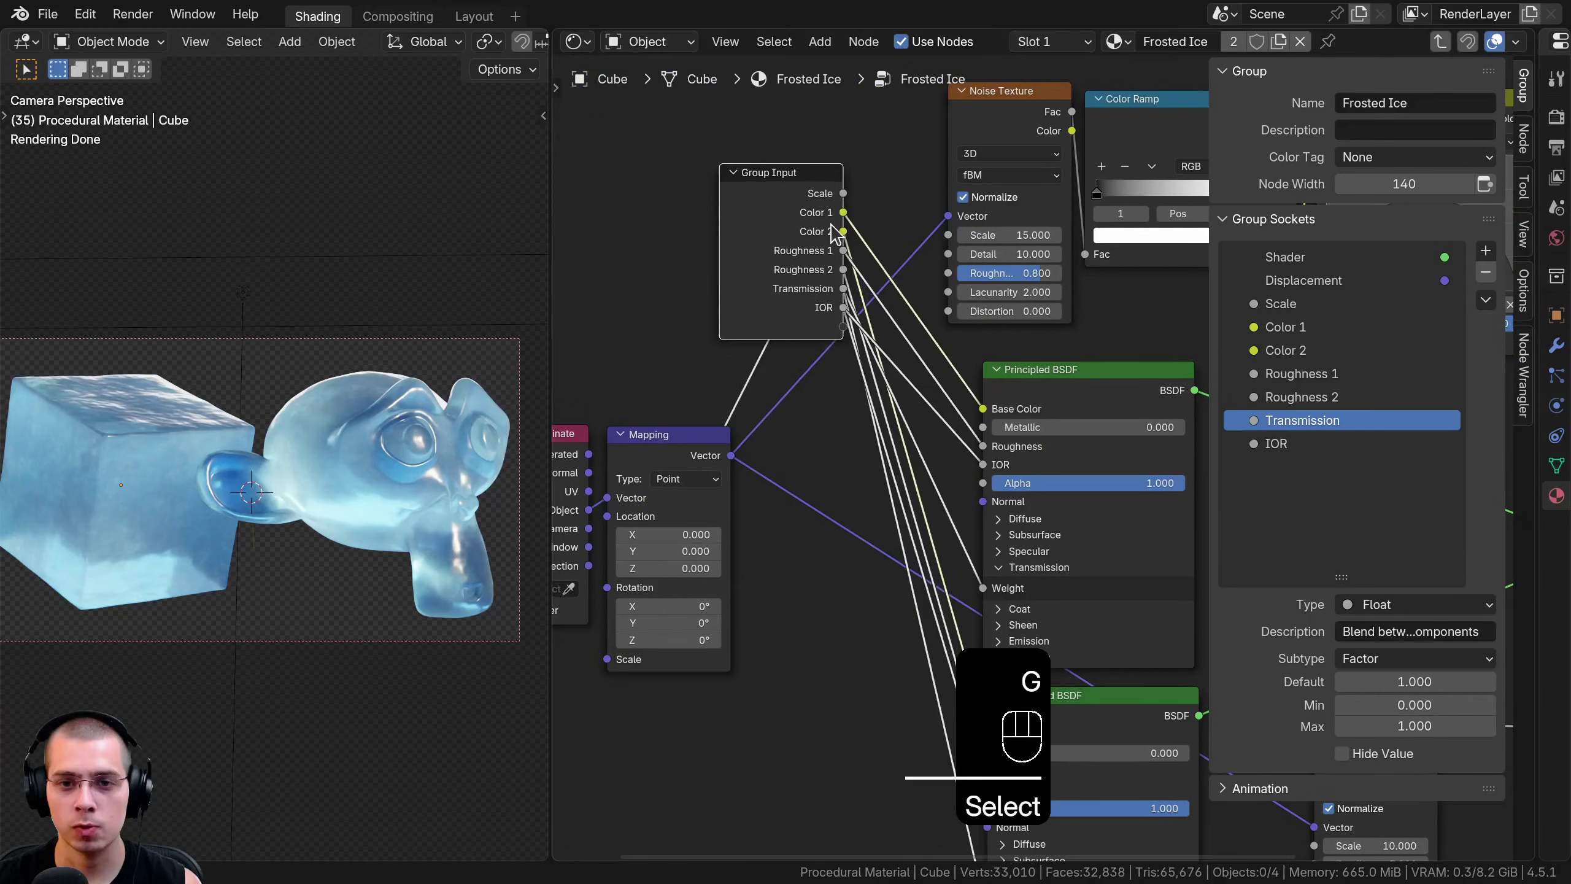
pyautogui.scroll(1, 869, 214)
pyautogui.moveTo(941, 216); pyautogui.dragTo(703, 314)
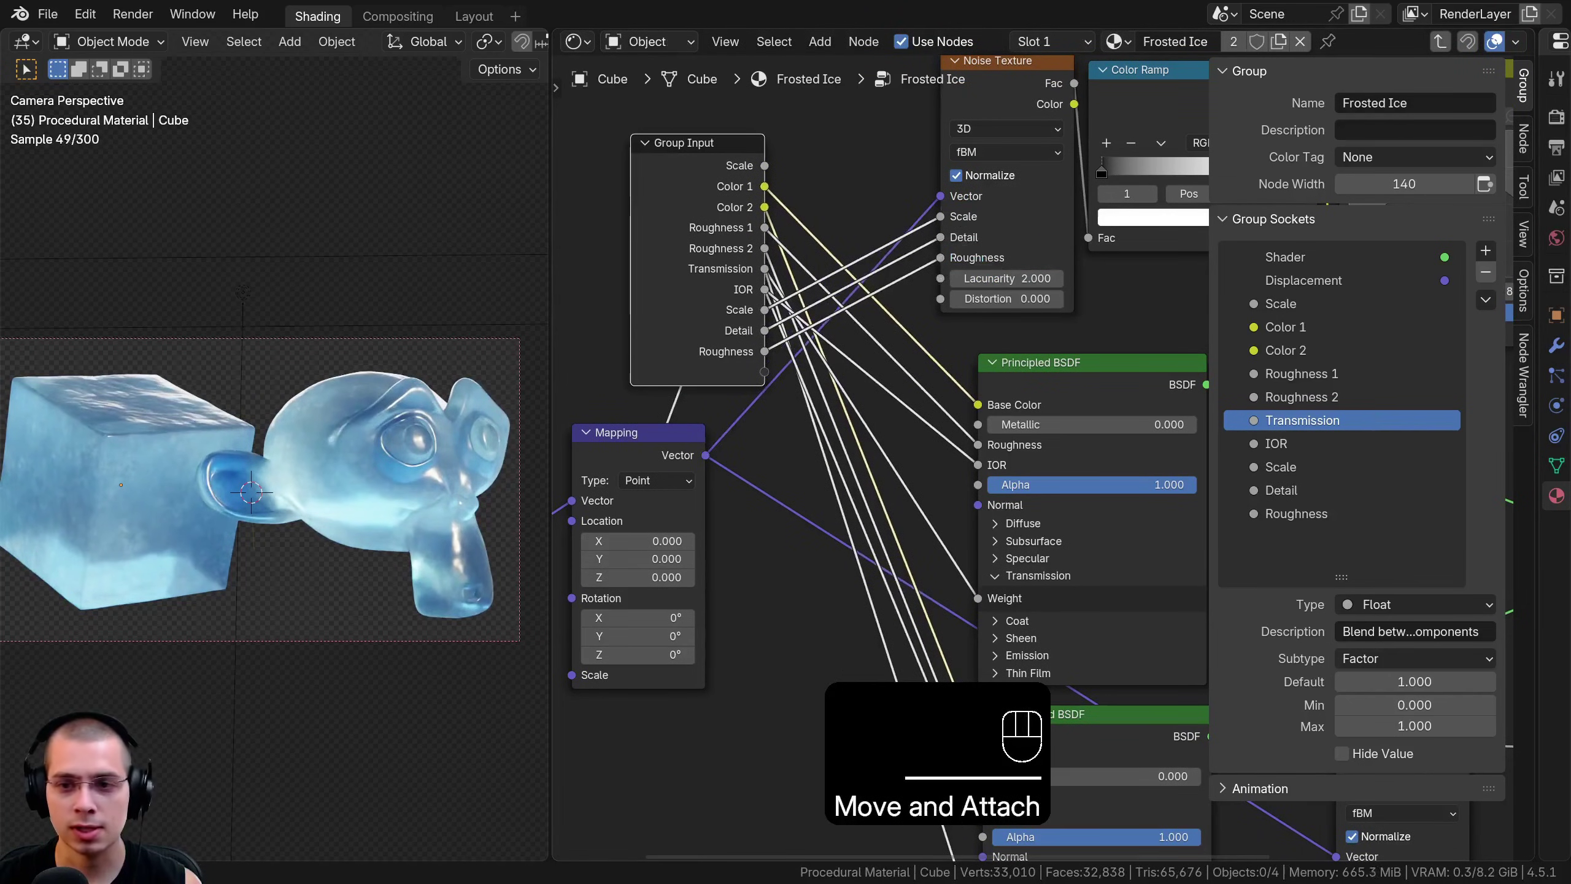
# Rename the noise texture's Scale group input as Noise Scale and copy the word Noise for reuse
pyautogui.doubleClick(1280, 468)
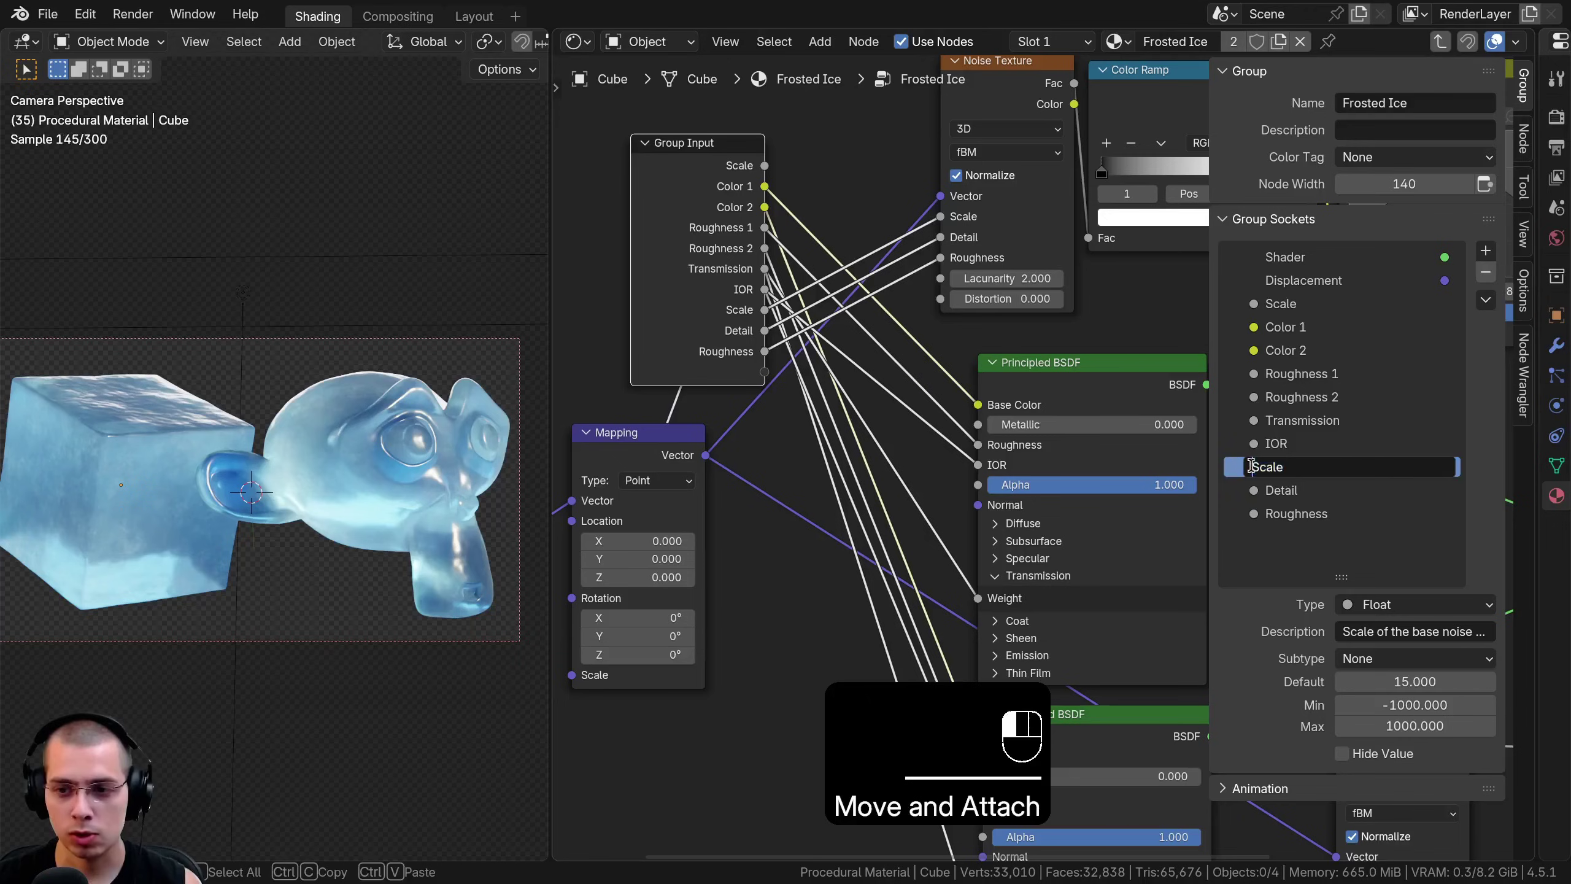
pyautogui.write('Noise')
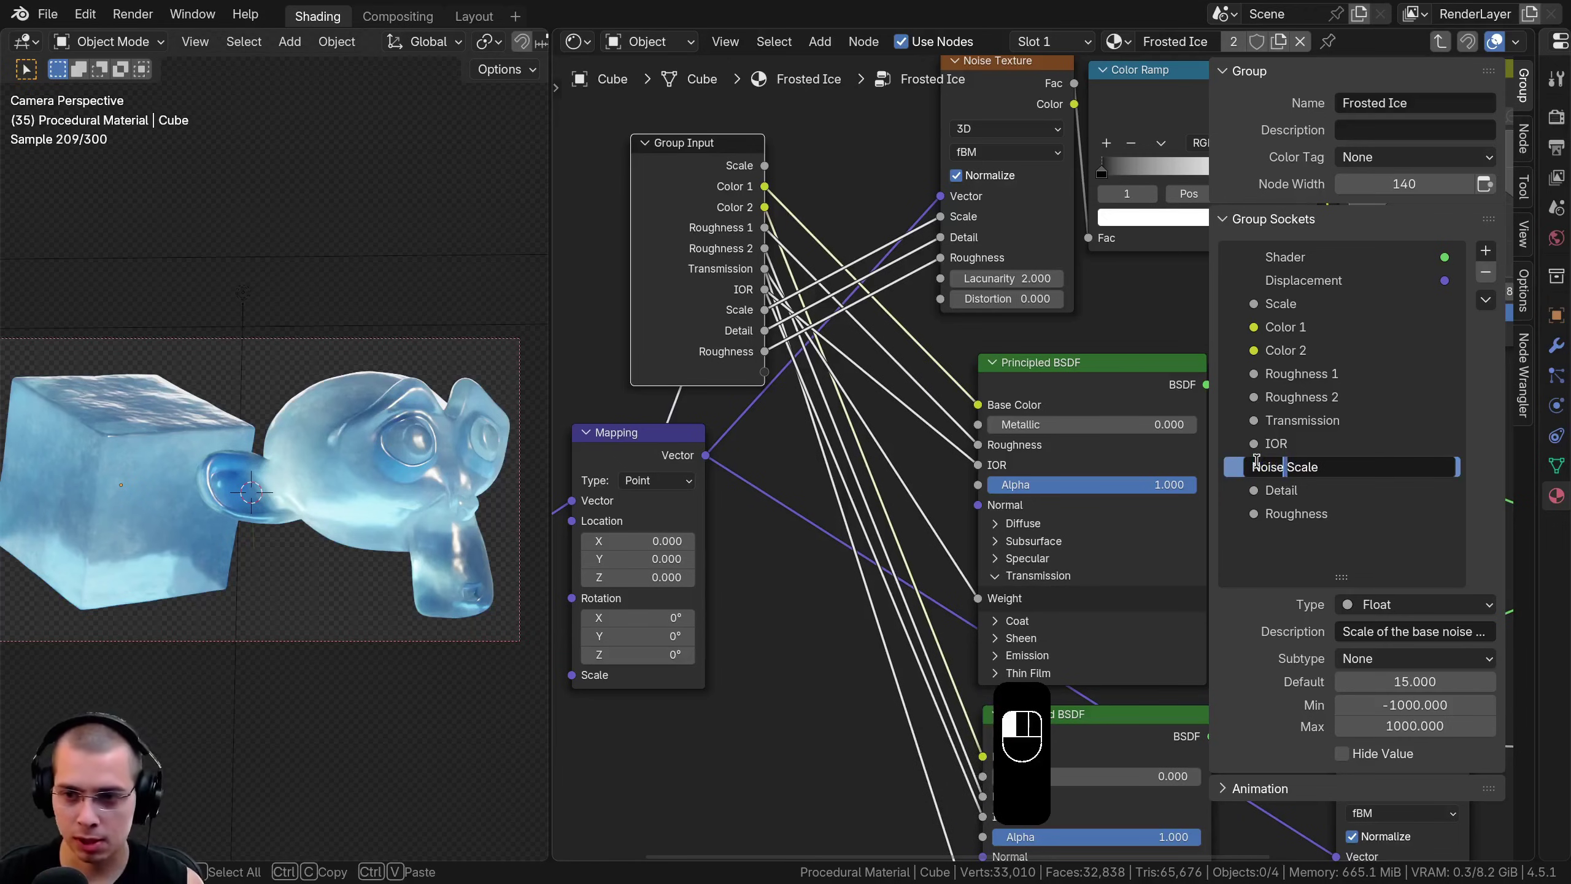
pyautogui.hotkey('shift', 'Left')
pyautogui.hotkey('shift', 'Left')
pyautogui.hotkey('shift', 'Left')
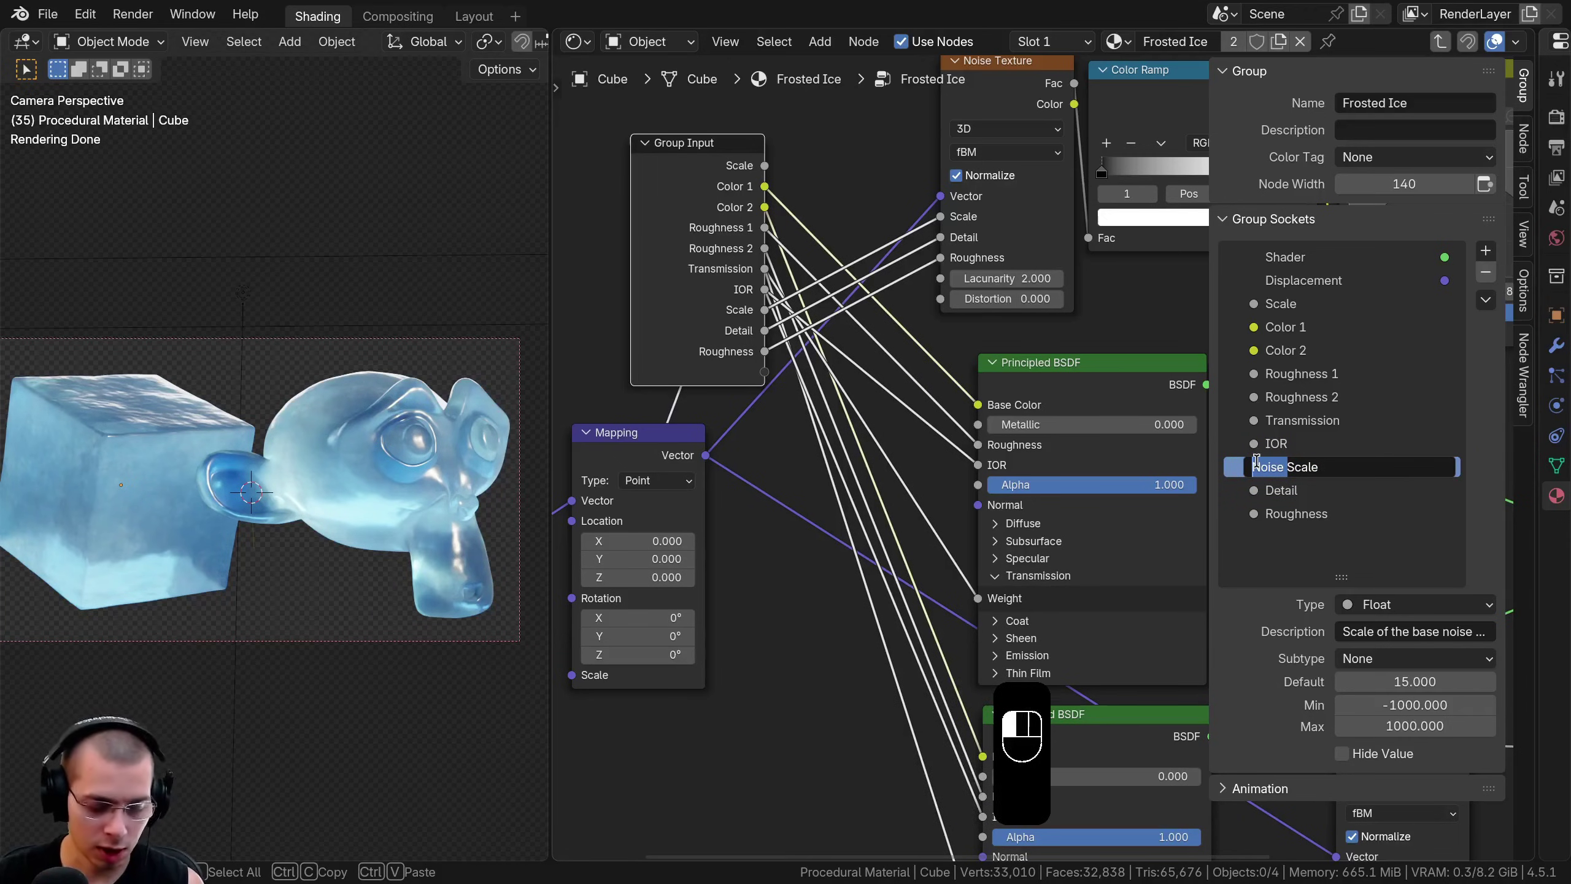
pyautogui.hotkey('ctrl', 'c')
pyautogui.press('Return')
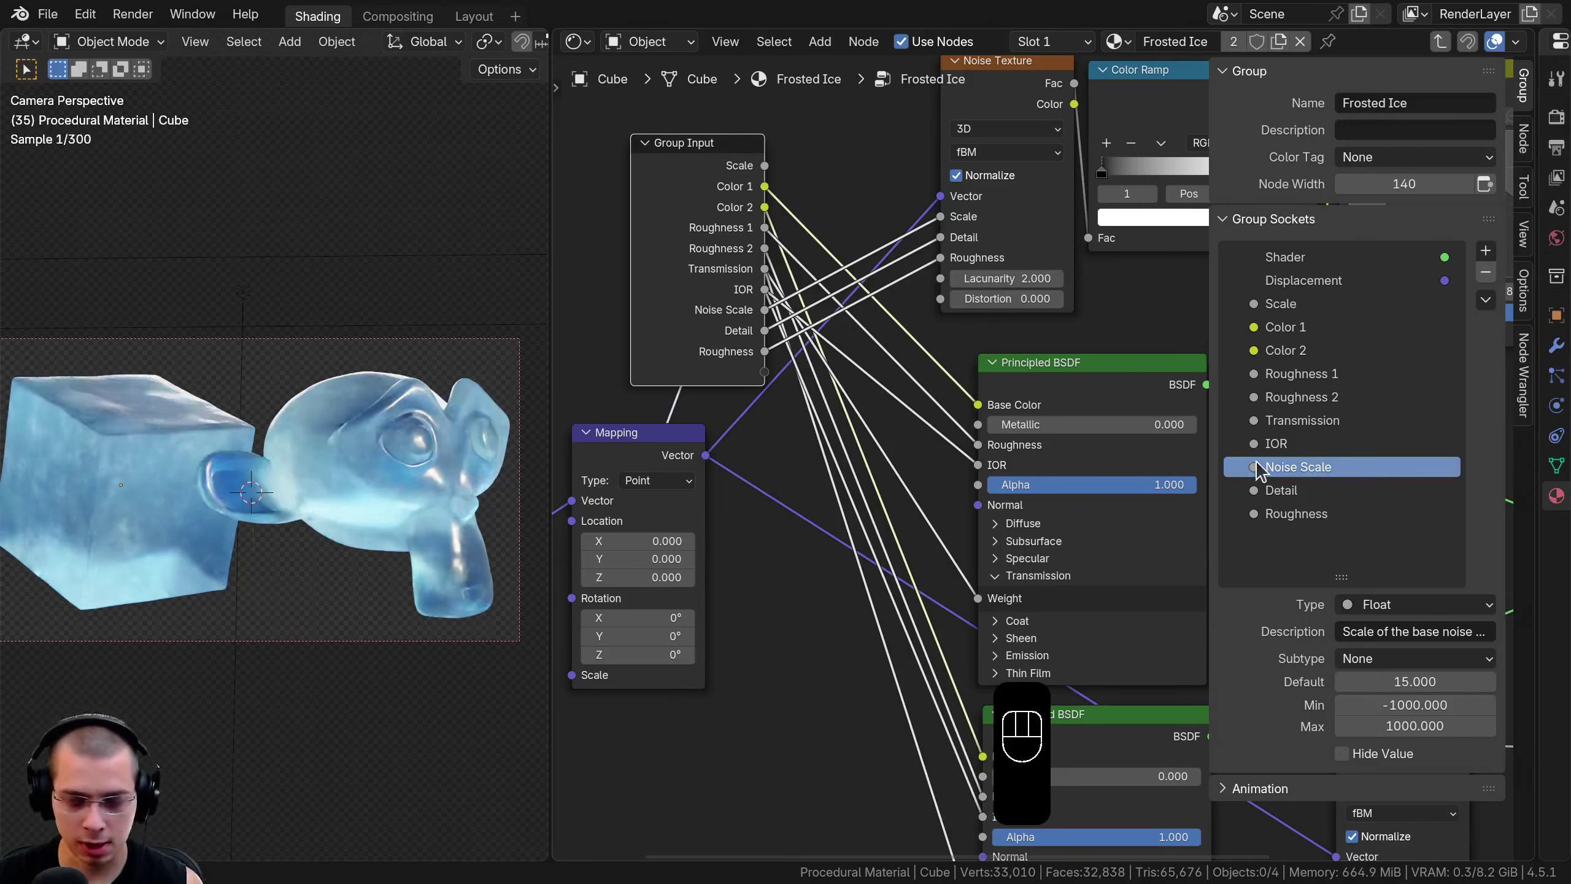
# Add the copied Noise prefix to the remaining Detail and Roughness inputs, naming them Noise Detail and Noise Roughness
pyautogui.doubleClick(1247, 490)
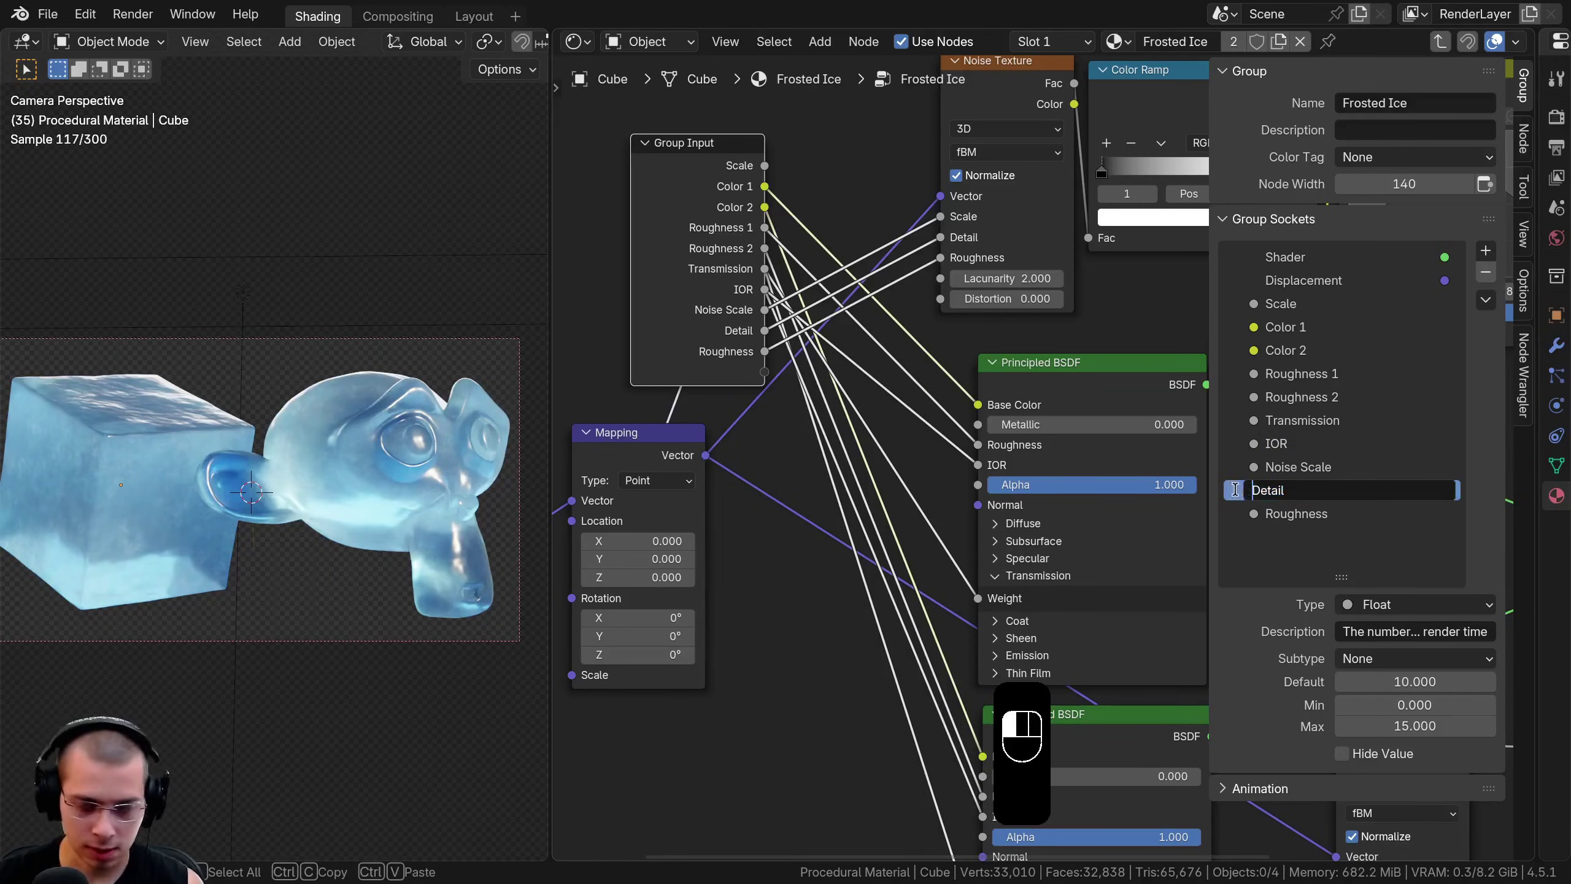
pyautogui.hotkey('ctrl', 'v')
pyautogui.press('Return')
pyautogui.doubleClick(1287, 514)
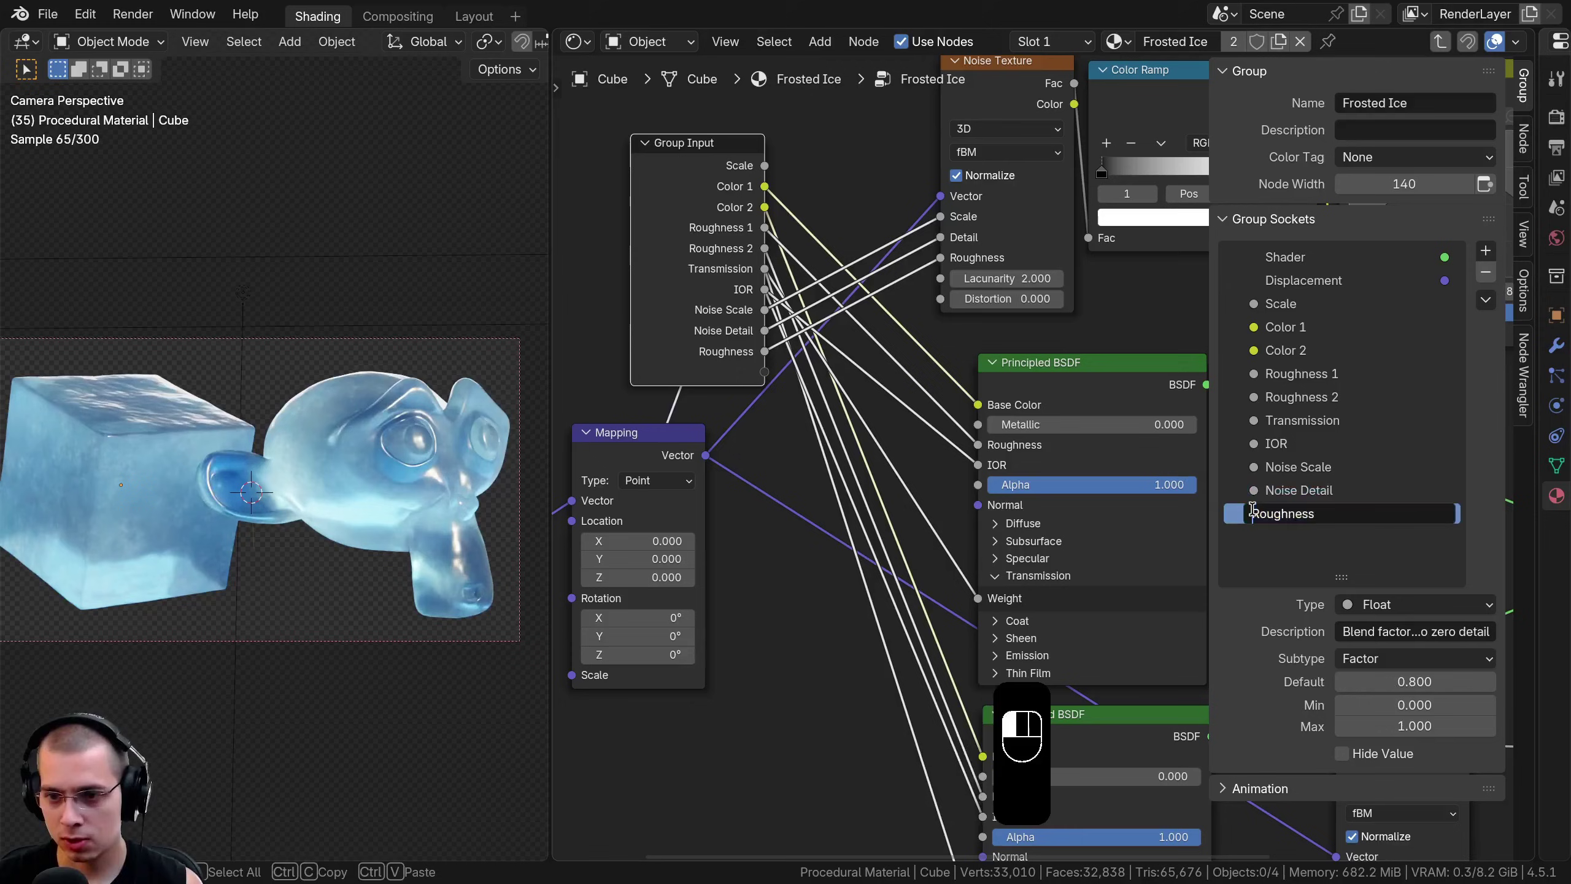
pyautogui.press('Home')
pyautogui.hotkey('ctrl', 'v')
pyautogui.press('Return')
pyautogui.click(1324, 470)
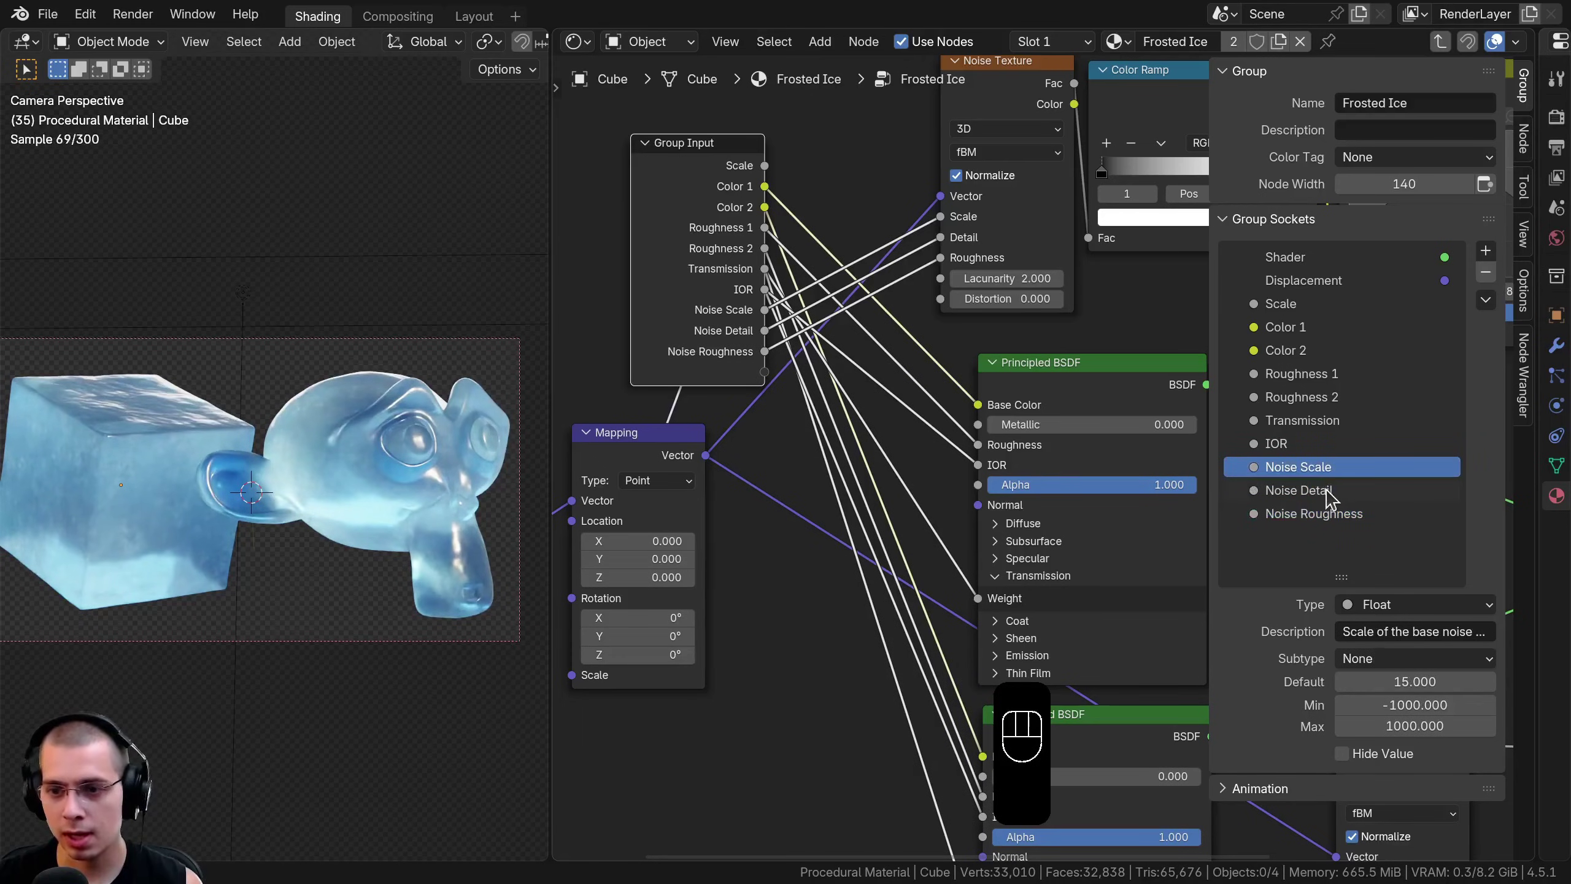
pyautogui.click(1327, 492)
pyautogui.click(1336, 515)
# Move the Group Input node slightly up and closer to the upper Noise Texture
pyautogui.scroll(-2, 705, 345)
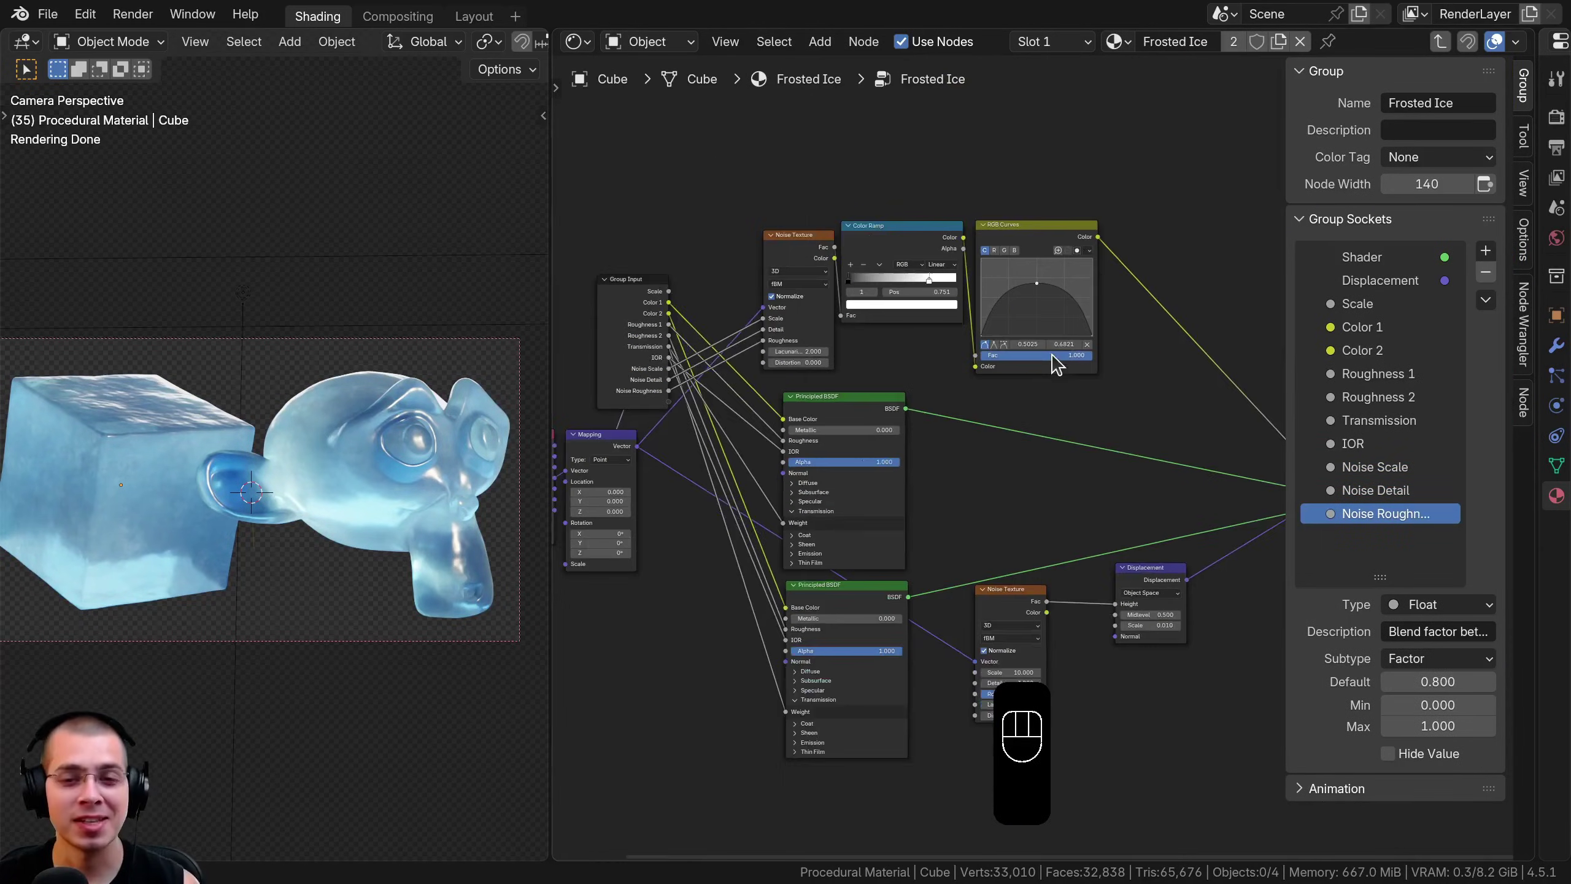
pyautogui.moveTo(1055, 359); pyautogui.dragTo(1030, 381, button='middle')
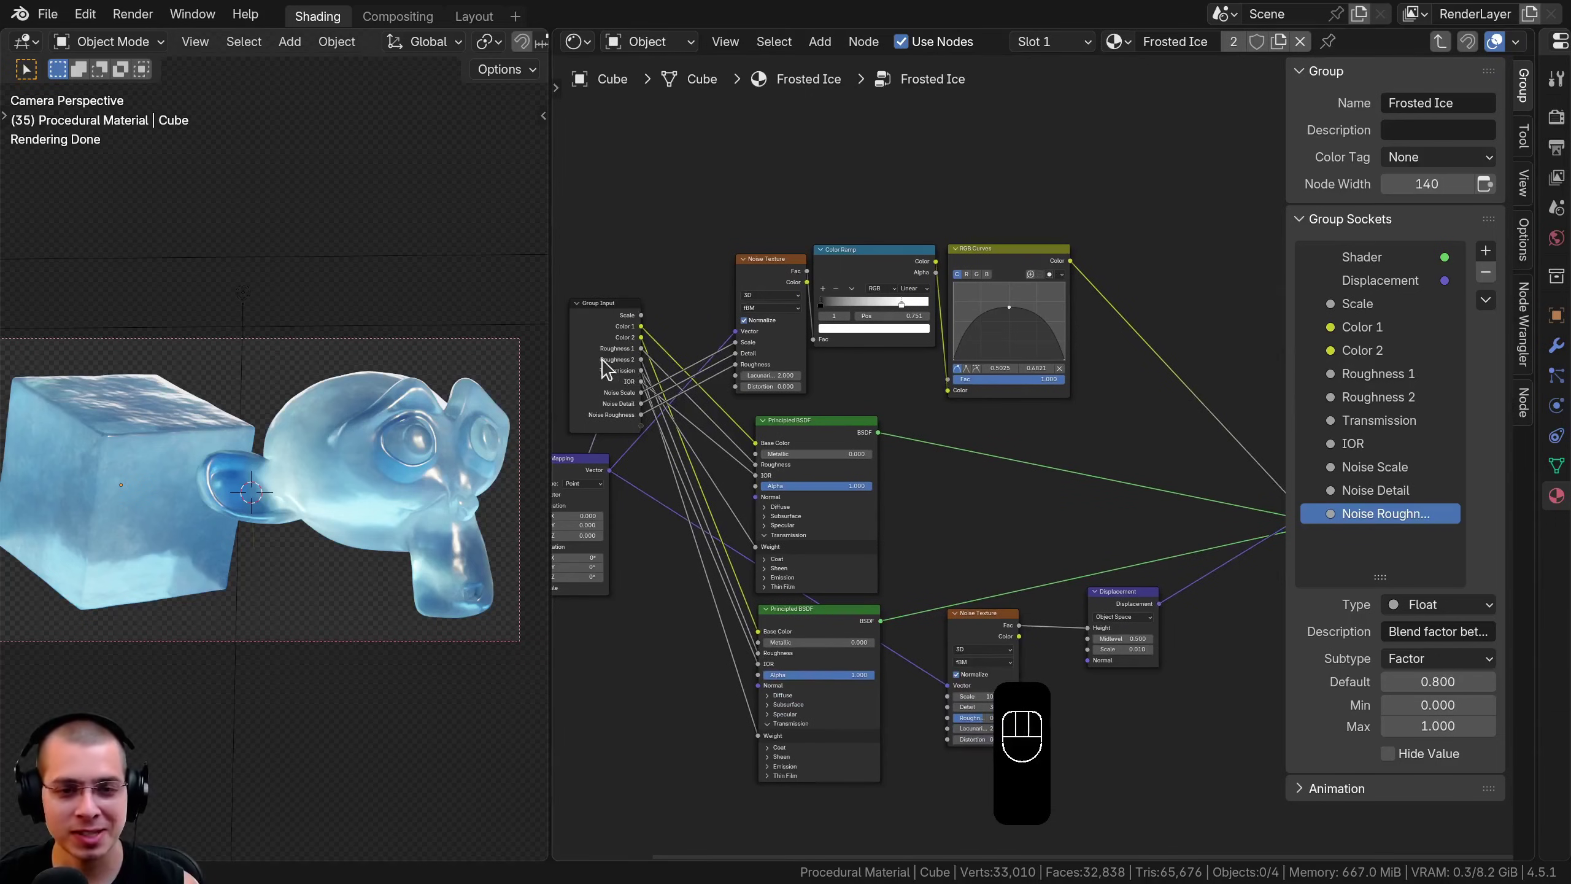
pyautogui.moveTo(603, 365); pyautogui.dragTo(635, 342)
pyautogui.moveTo(1024, 286); pyautogui.dragTo(954, 307, button='middle')
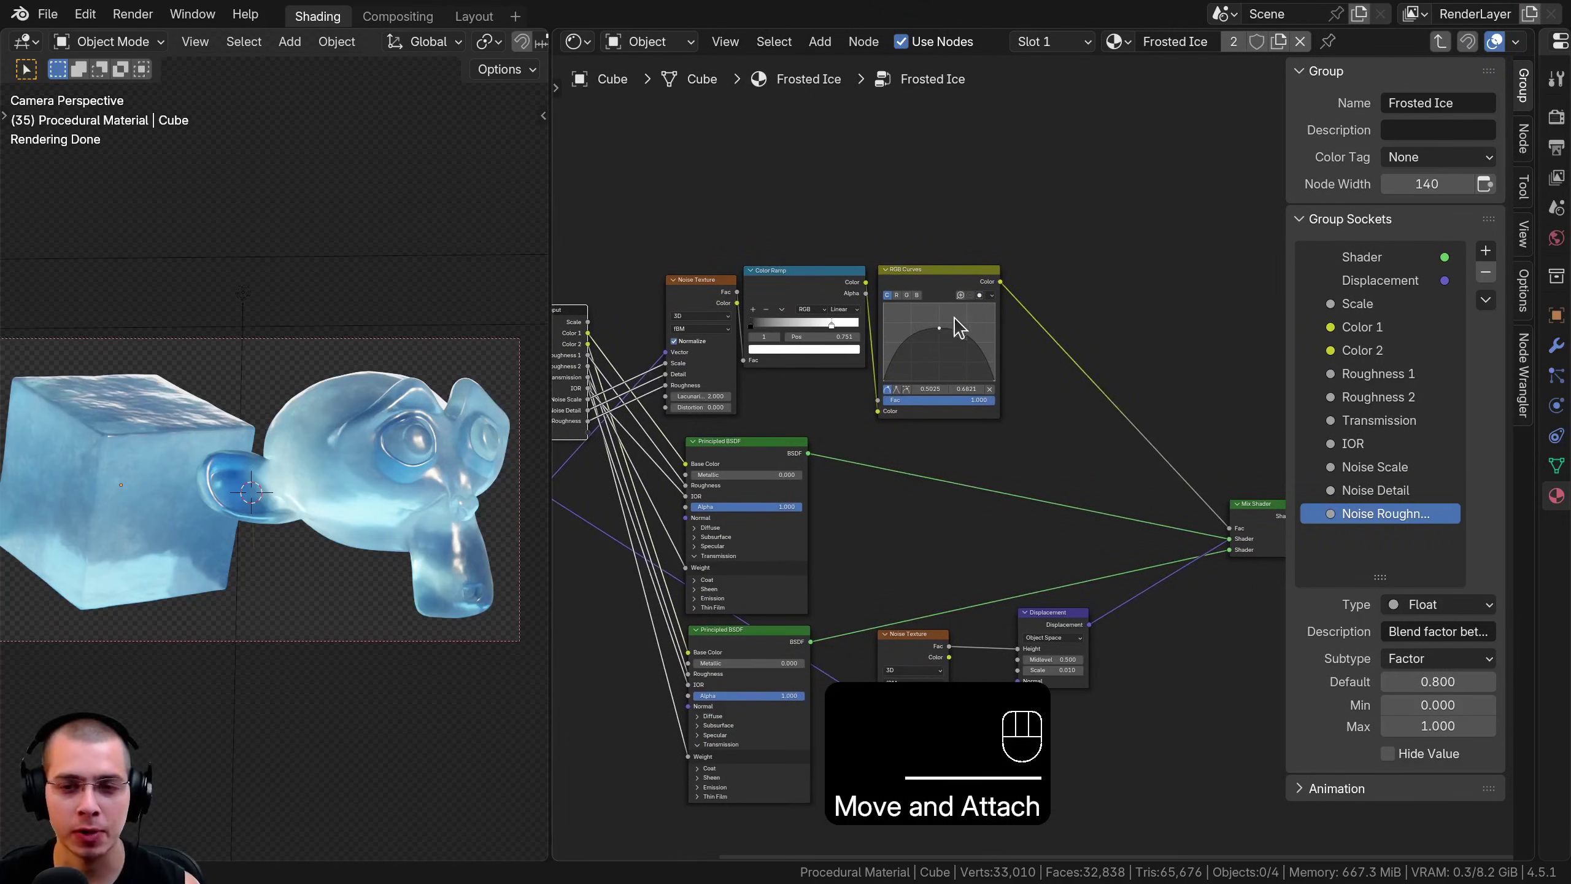
pyautogui.moveTo(917, 367); pyautogui.dragTo(970, 256, button='middle')
pyautogui.scroll(4, 969, 256)
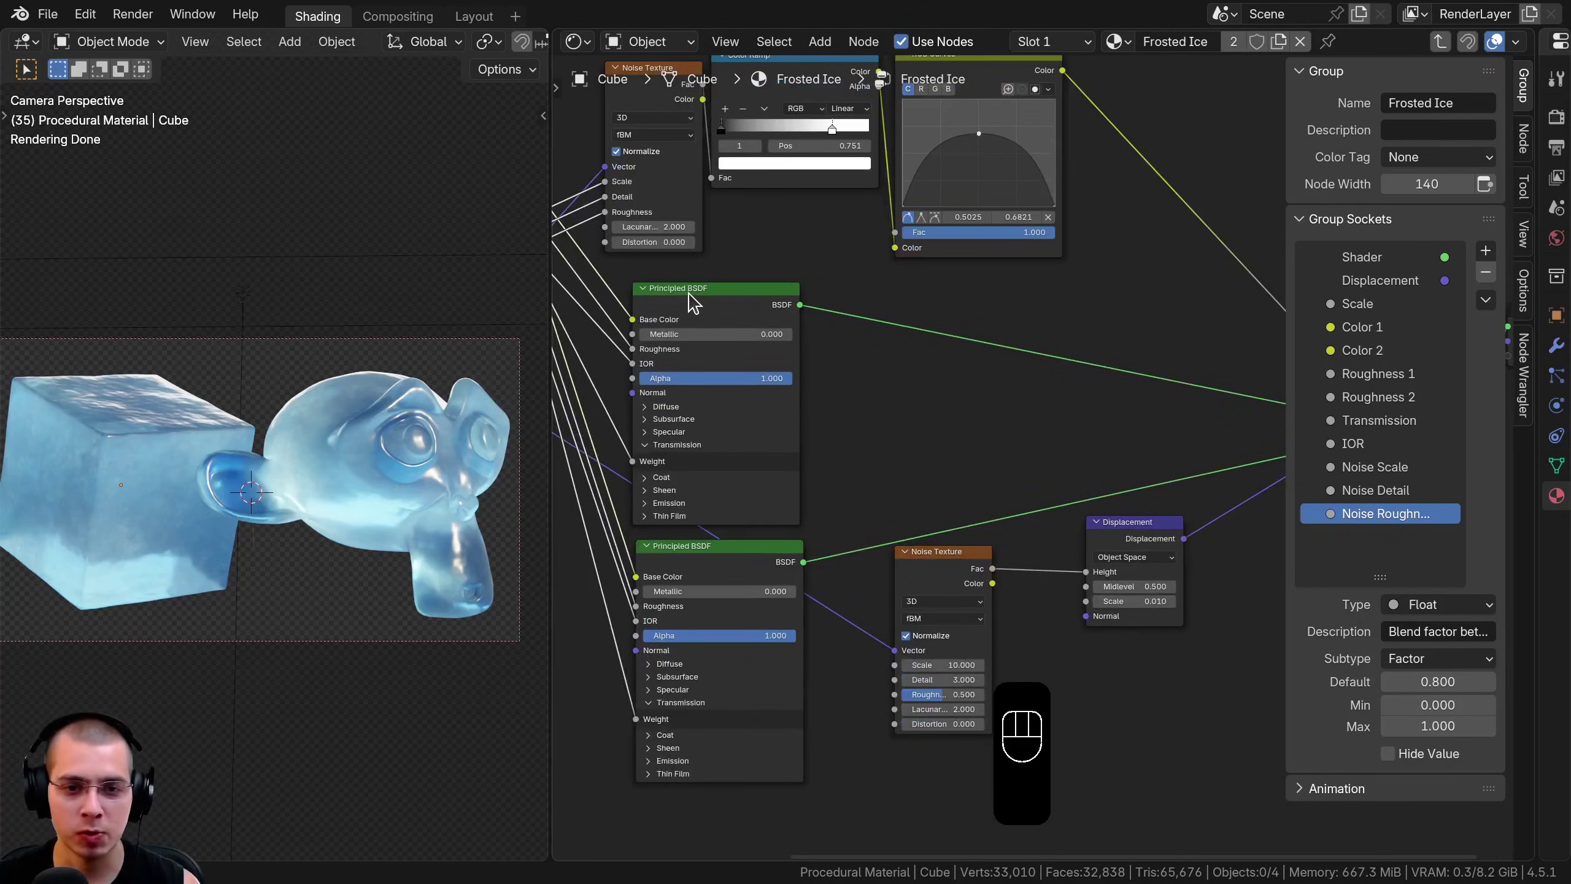
# Insert a Hue/Saturation/Value node between the RGB Curves and the Mix Shader and try out its Value
pyautogui.moveTo(741, 469); pyautogui.dragTo(705, 627, button='middle')
pyautogui.hotkey('shift', 'a')
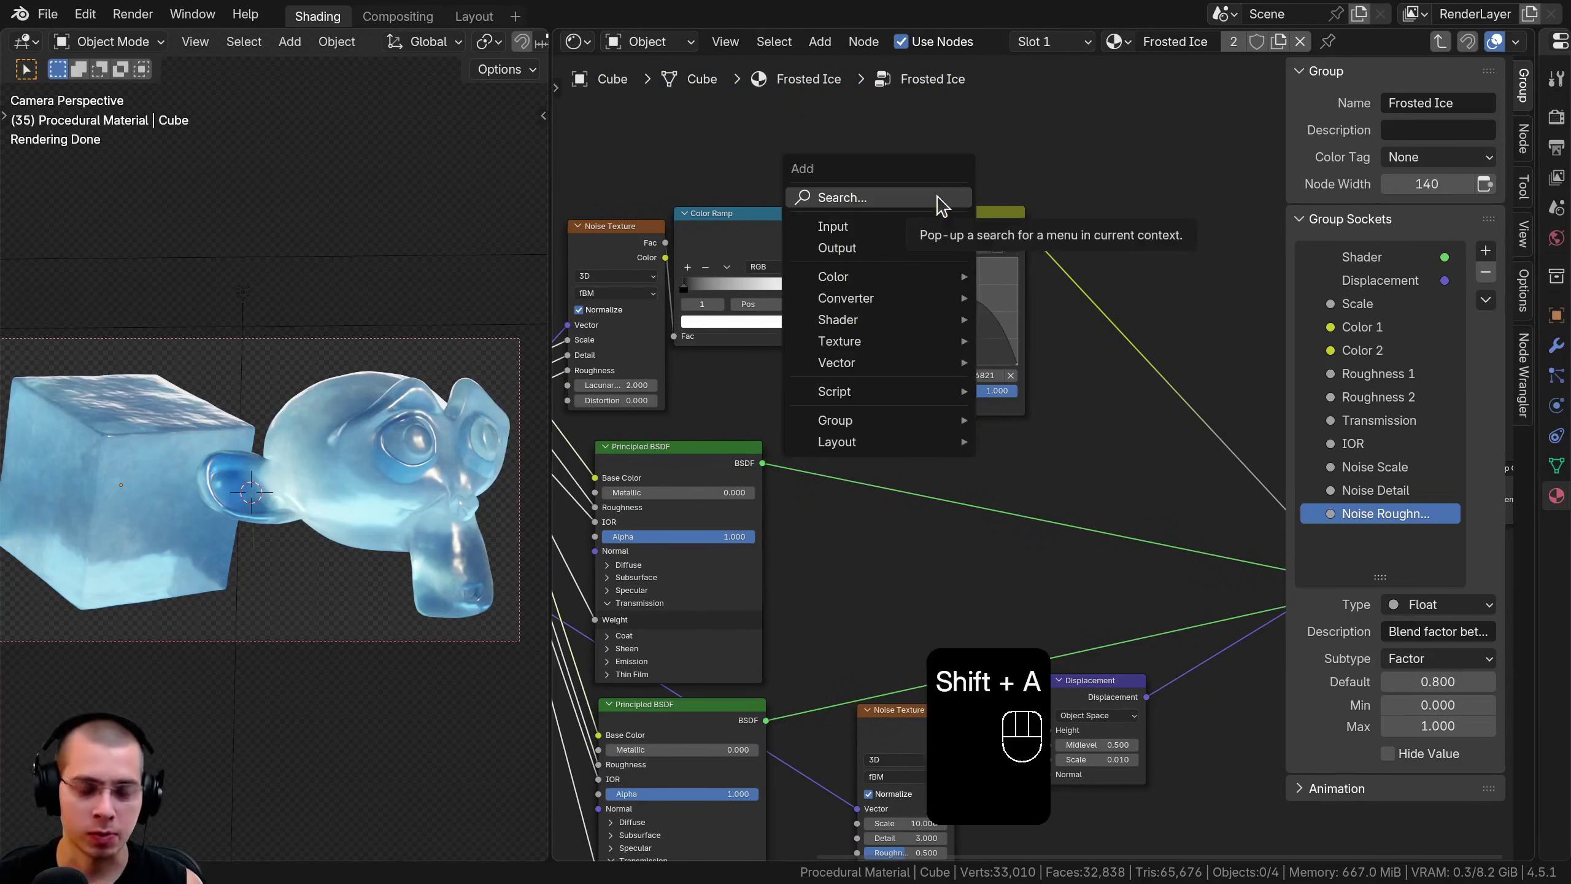
pyautogui.click(878, 198)
pyautogui.write('hue')
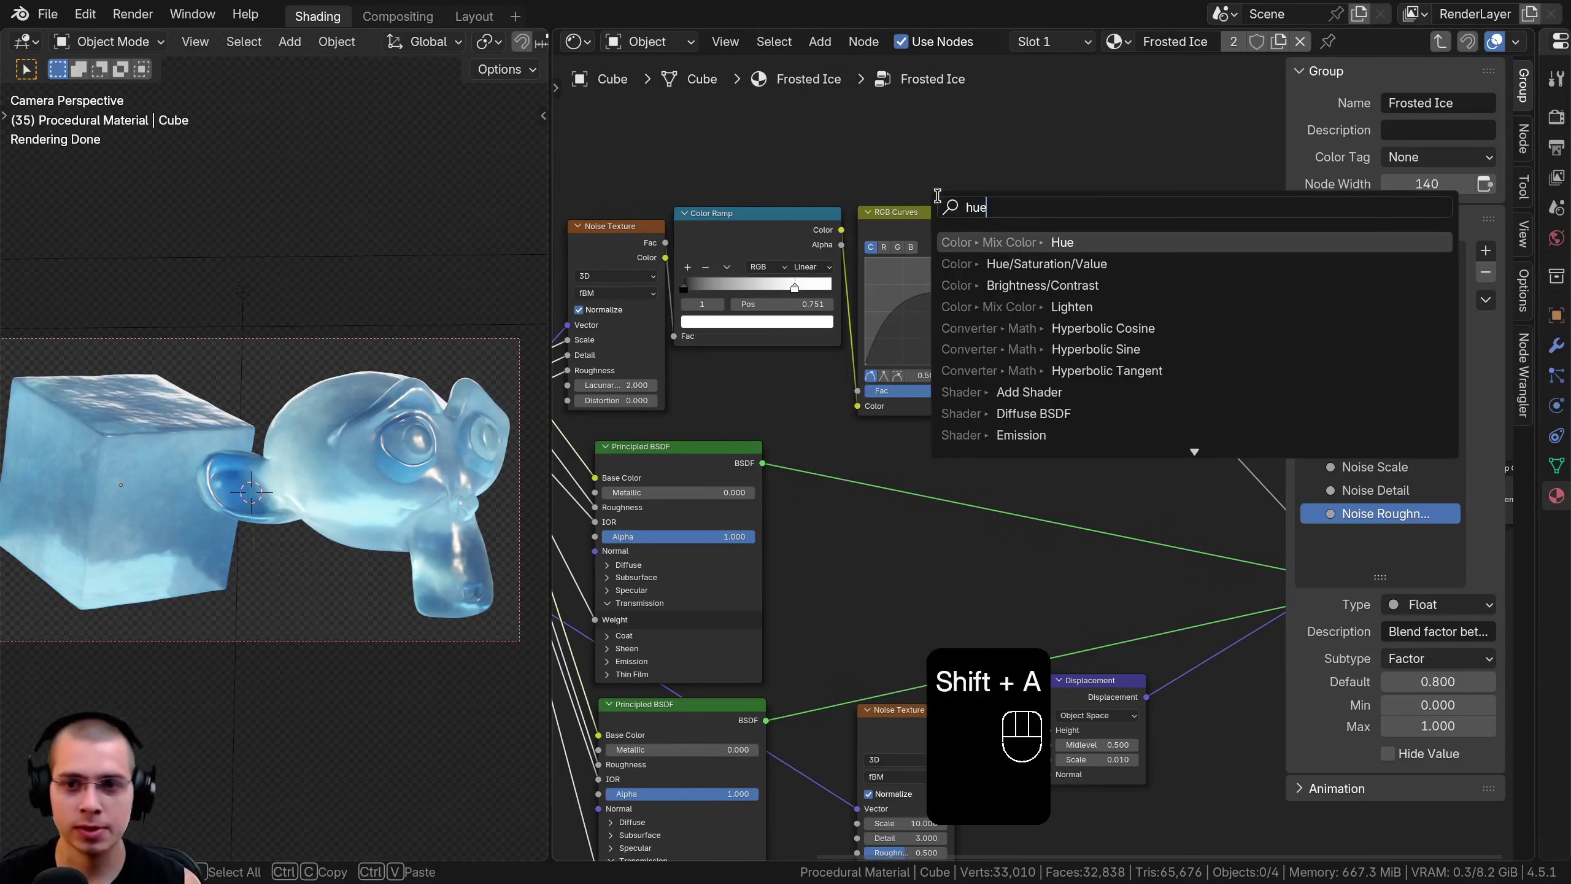
pyautogui.press('Down')
pyautogui.press('Return')
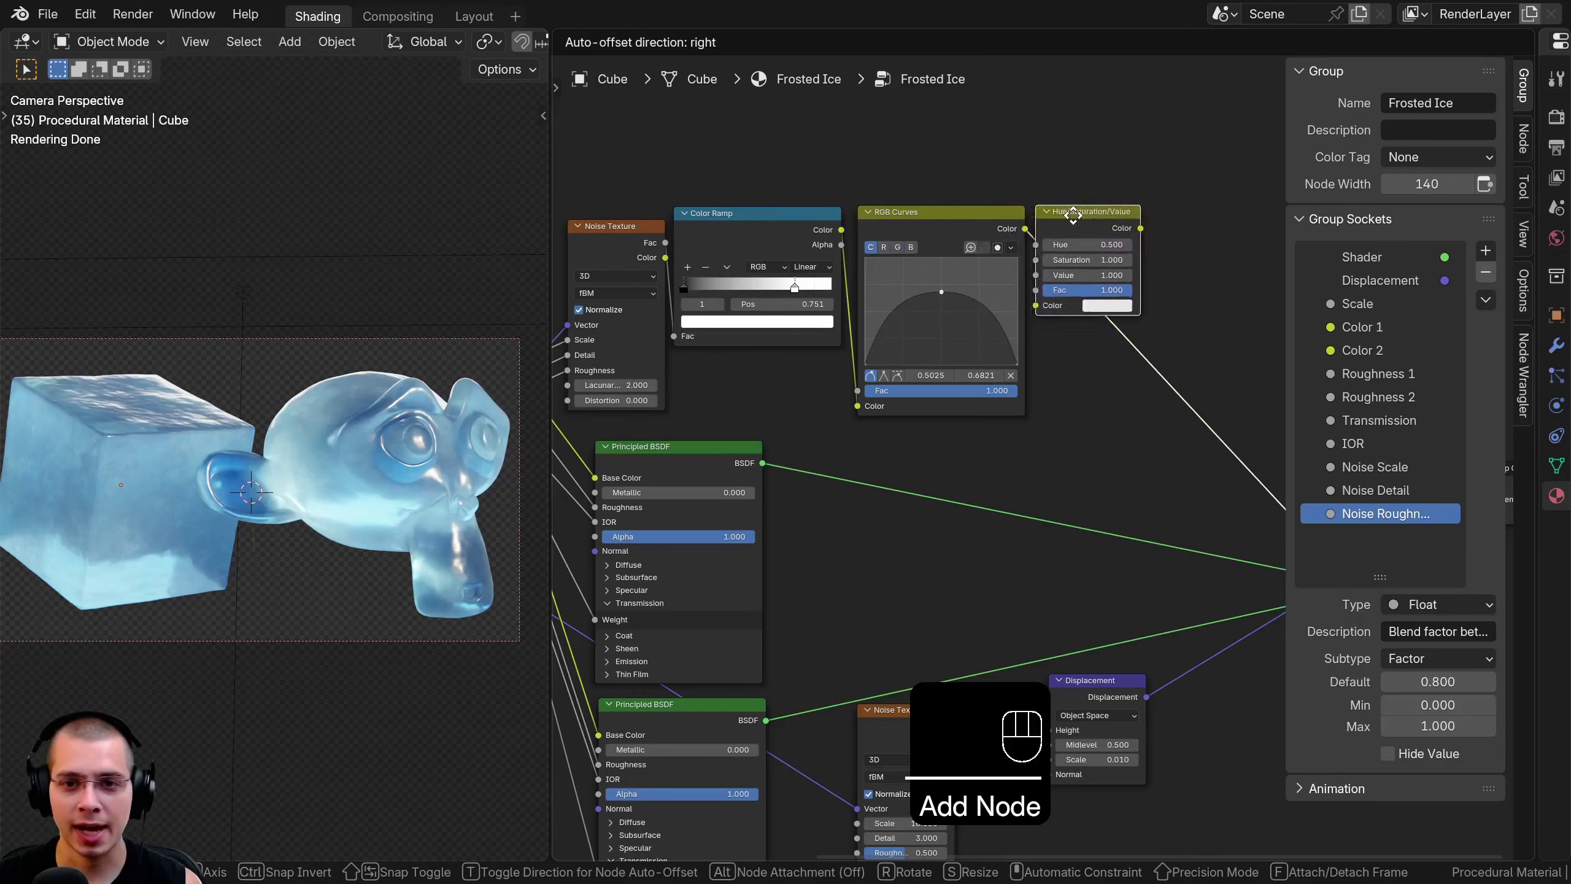
pyautogui.click(1092, 238)
pyautogui.moveTo(1028, 419); pyautogui.dragTo(977, 438, button='middle')
pyautogui.scroll(1, 977, 438)
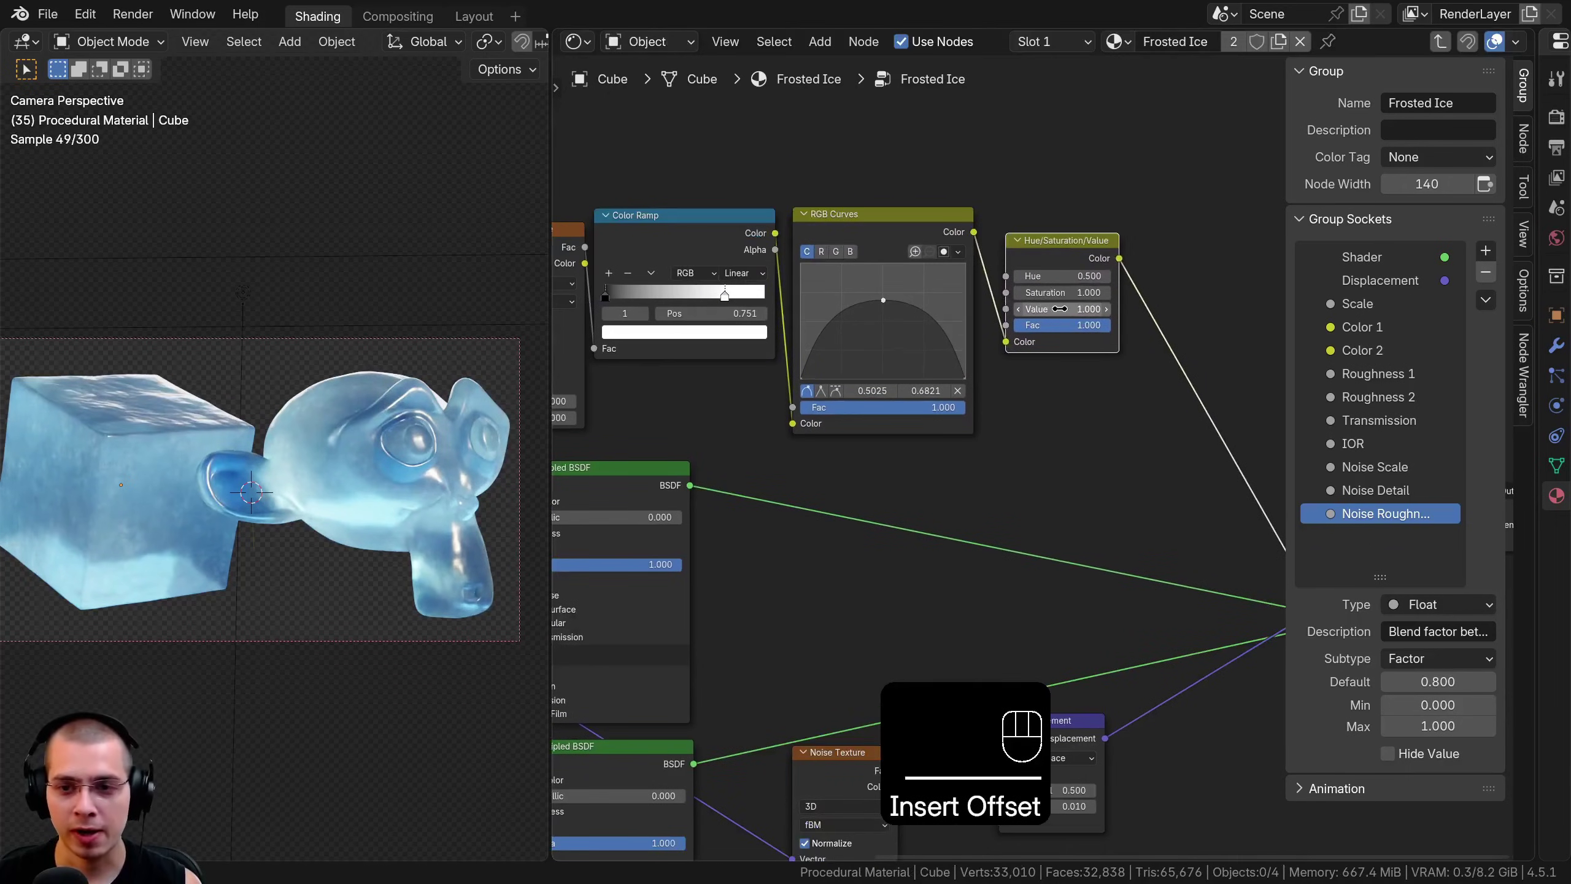
pyautogui.keyDown('shift'); pyautogui.moveTo(1059, 309); pyautogui.dragTo(1027, 308); pyautogui.keyUp('shift')
pyautogui.rightClick(1051, 309)
# Expose the Hue/Saturation/Value node's Value as a group input and rename it Shader Blend
pyautogui.scroll(-3, 1040, 331)
pyautogui.moveTo(1027, 342); pyautogui.dragTo(1156, 296, button='middle')
pyautogui.scroll(2, 1155, 296)
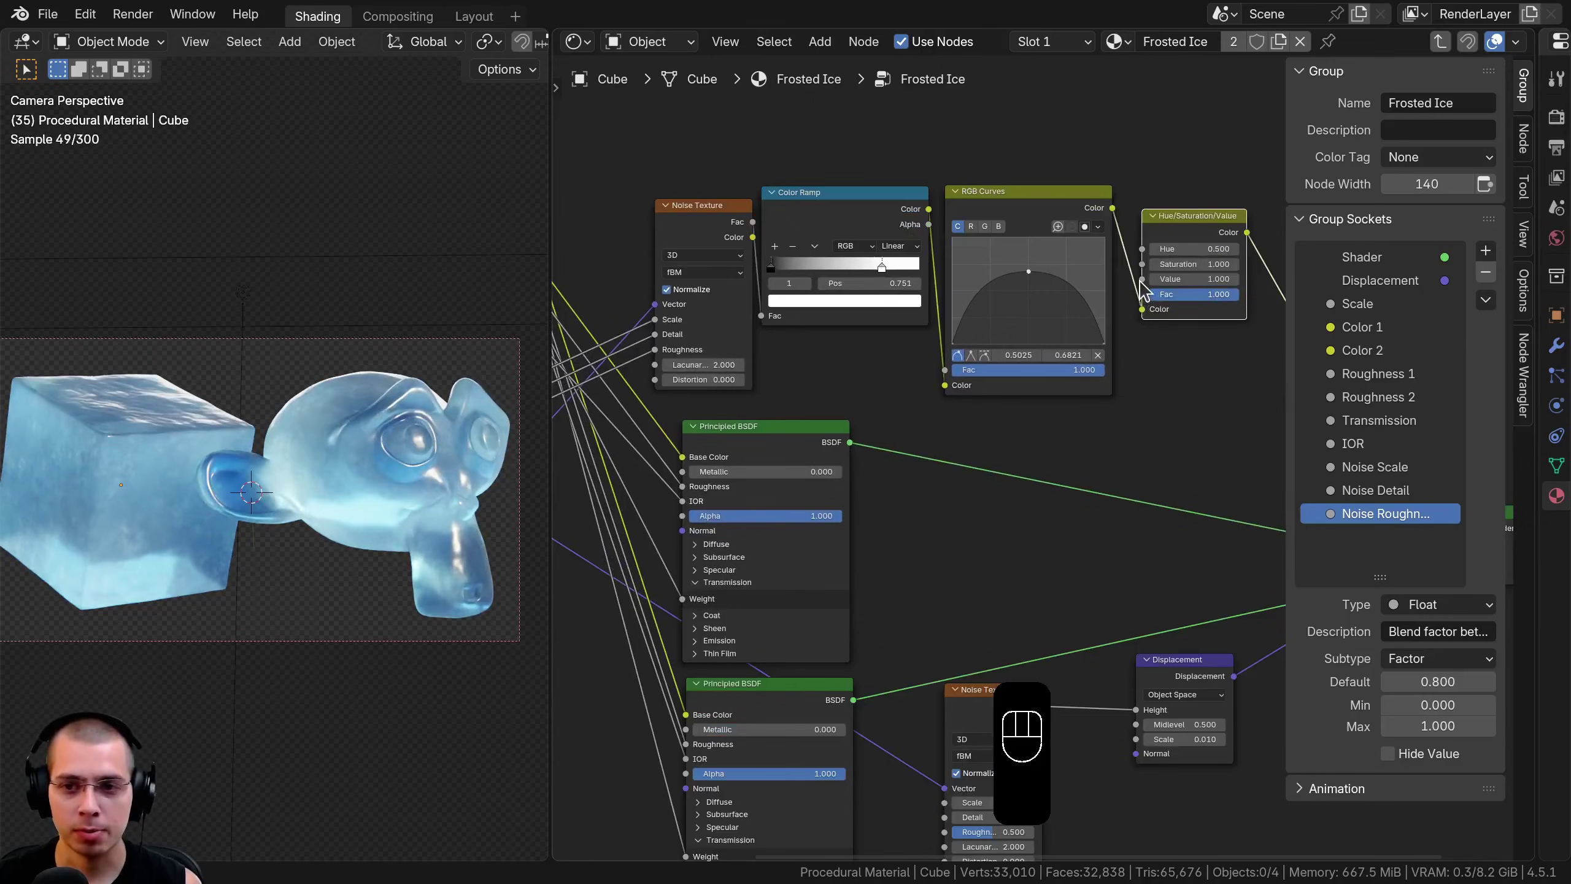
pyautogui.moveTo(1143, 280); pyautogui.dragTo(779, 401)
pyautogui.doubleClick(1364, 534)
pyautogui.write('Sh')
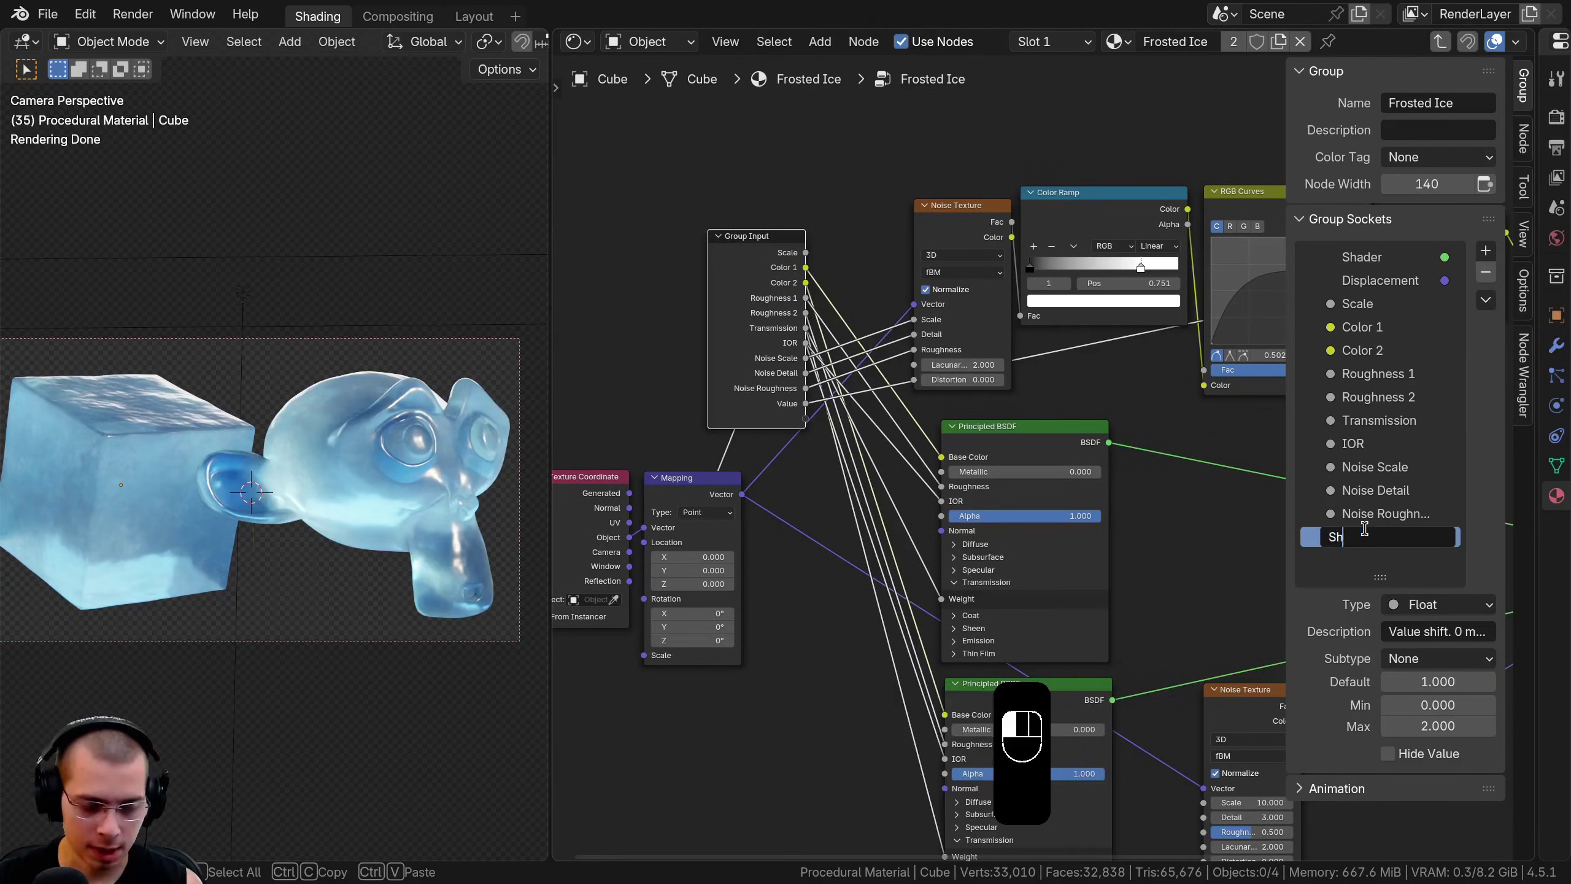
pyautogui.write('ader Blend')
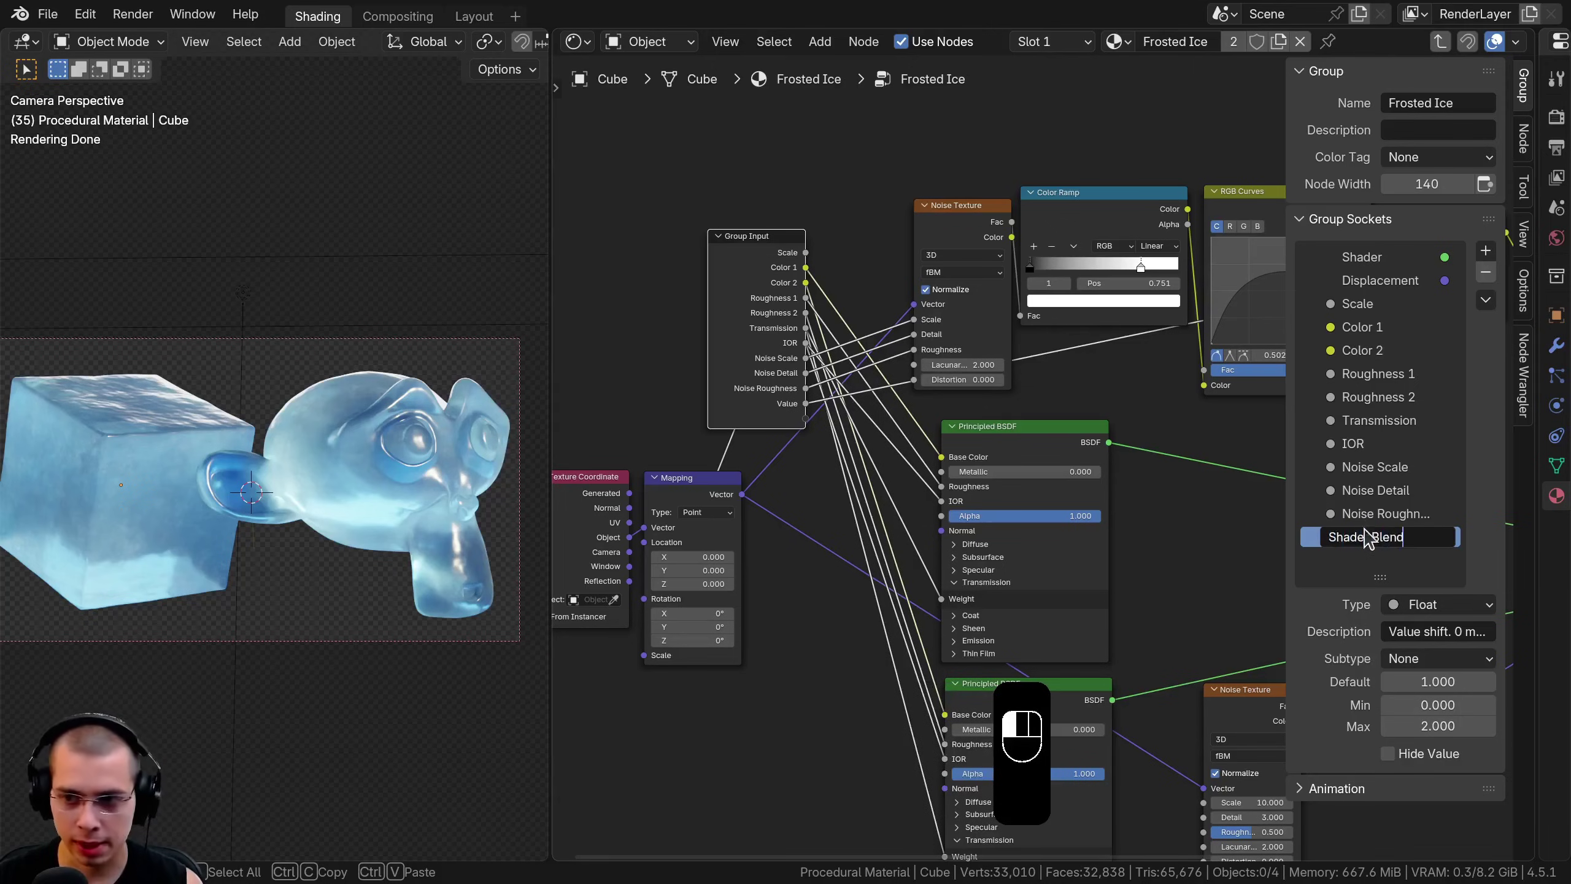
pyautogui.press('Return')
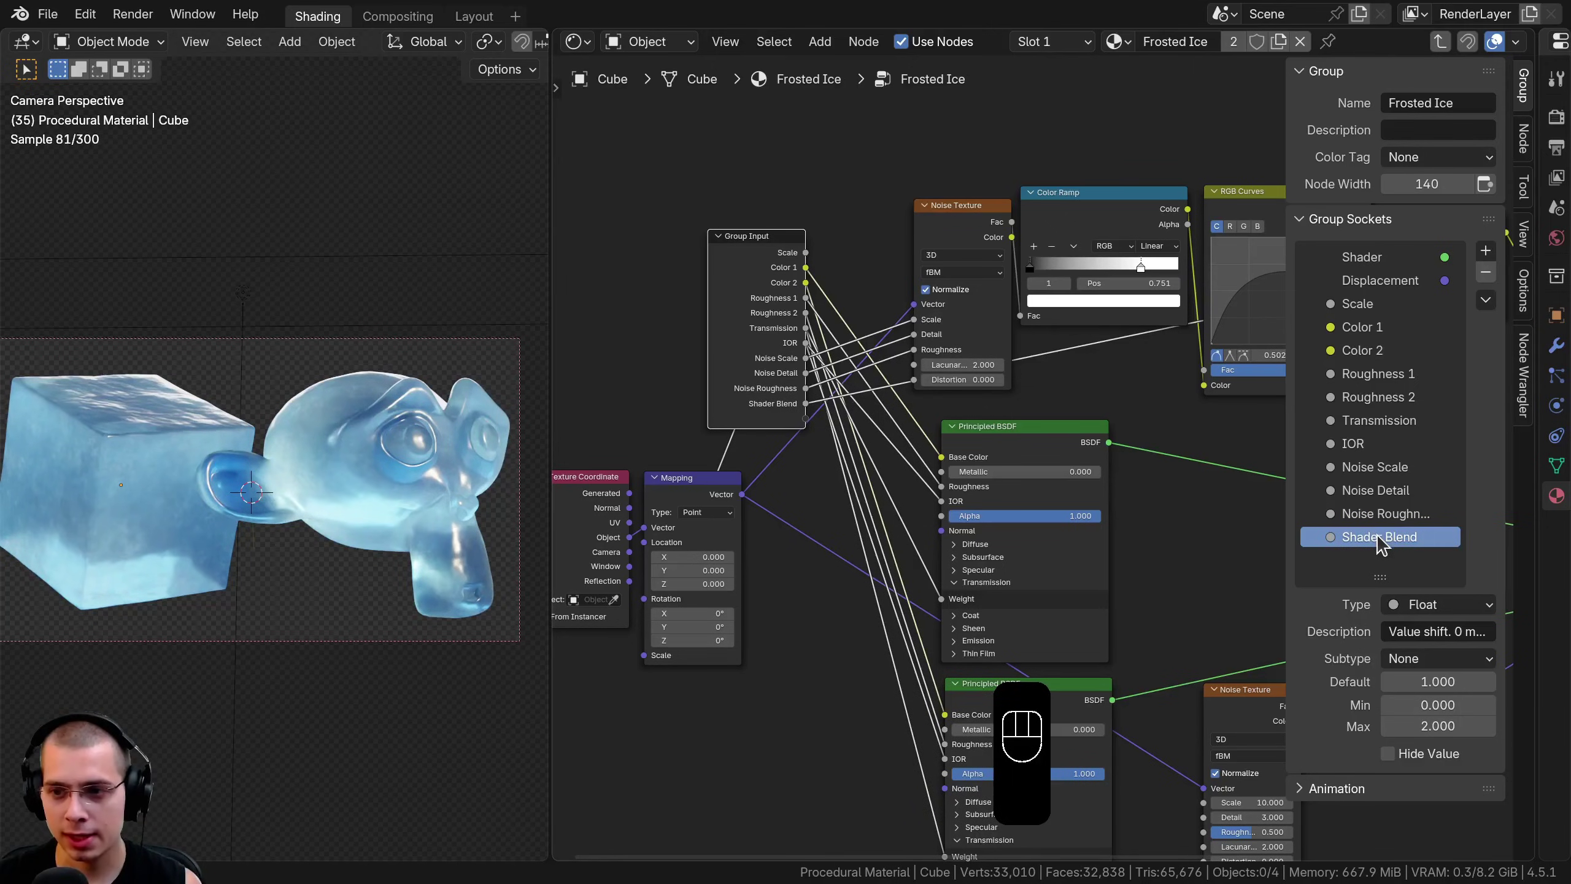
# Reorder the Shader Blend input directly below Scale, leave the group and try out Shader Blend on the group node
pyautogui.moveTo(1379, 544); pyautogui.dragTo(1372, 318)
pyautogui.press('Tab')
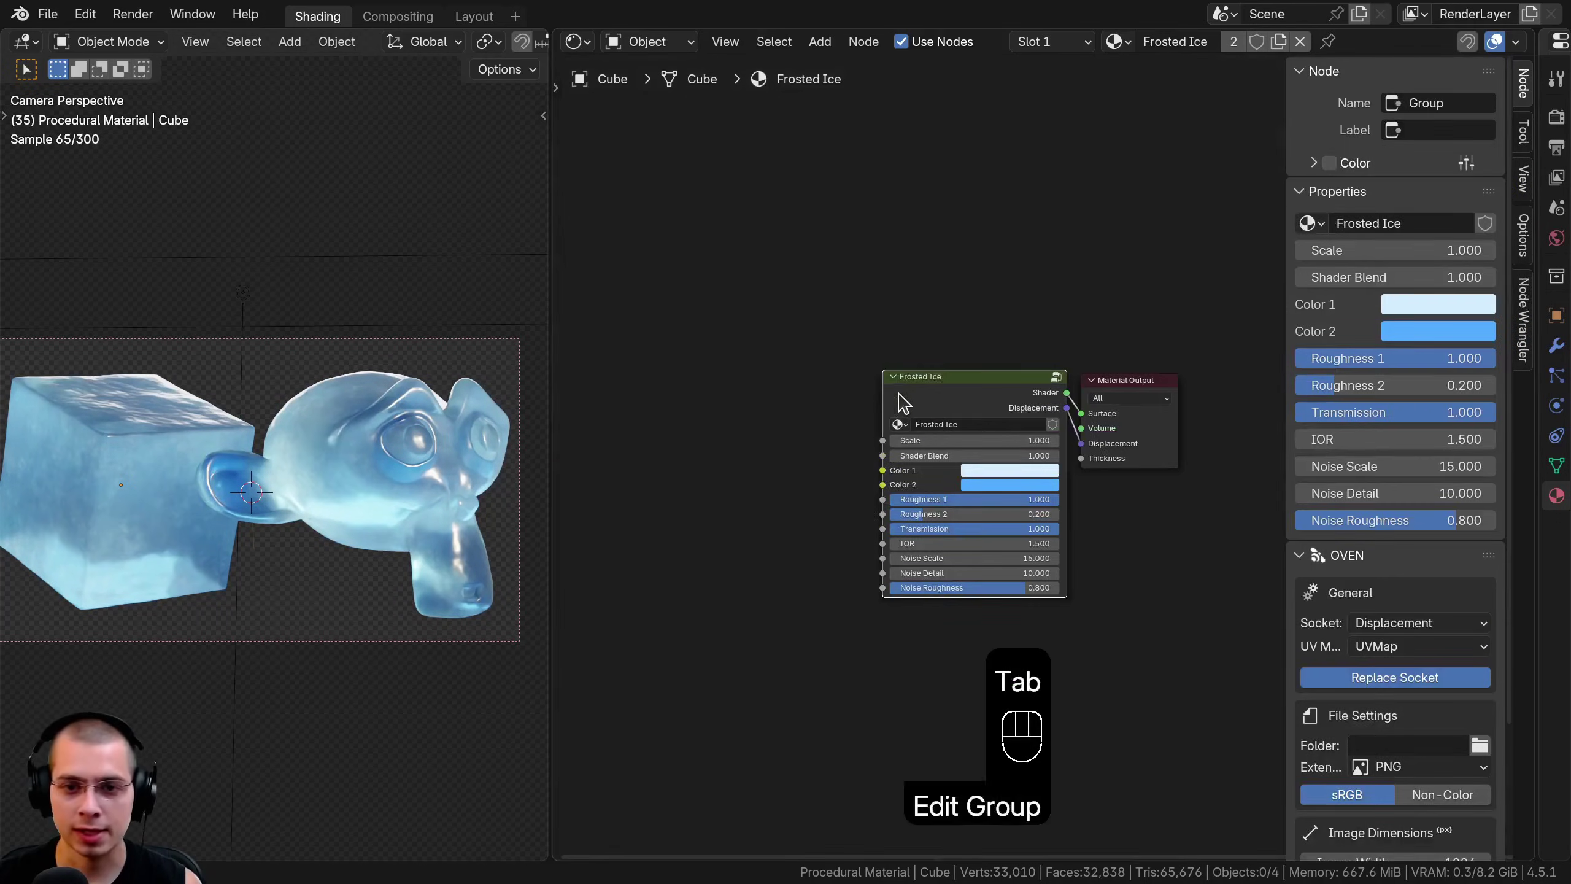
pyautogui.keyDown('shift'); pyautogui.moveTo(878, 454); pyautogui.dragTo(940, 453); pyautogui.keyUp('shift')
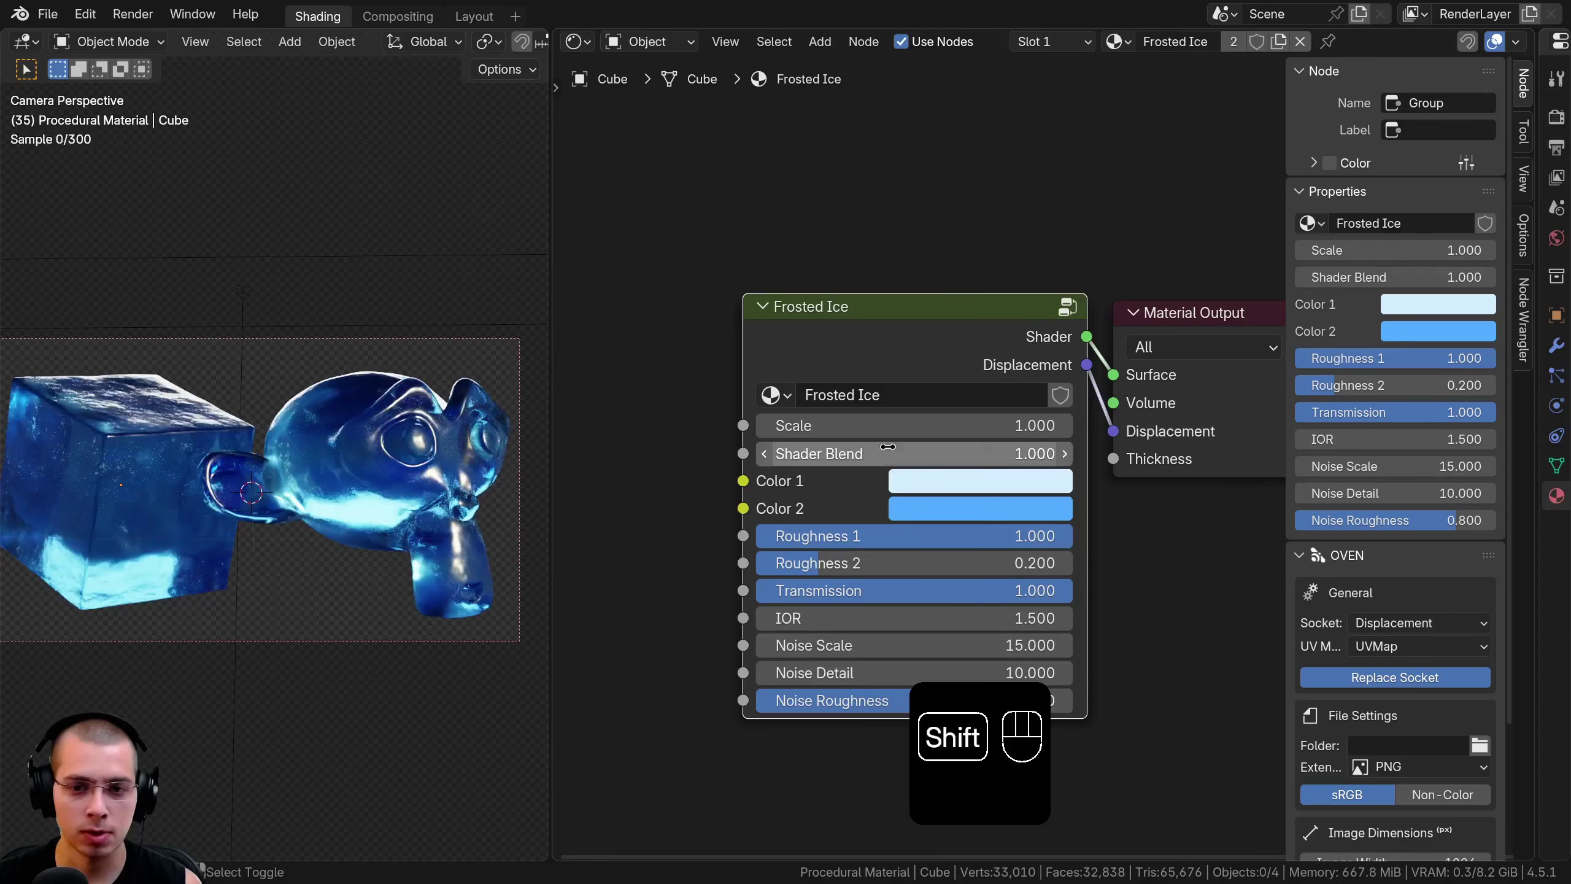
# Reopen the group, move the Group Input node beside the lower Noise Texture and shift that texture slightly away from it
pyautogui.press('Tab')
pyautogui.press('g')
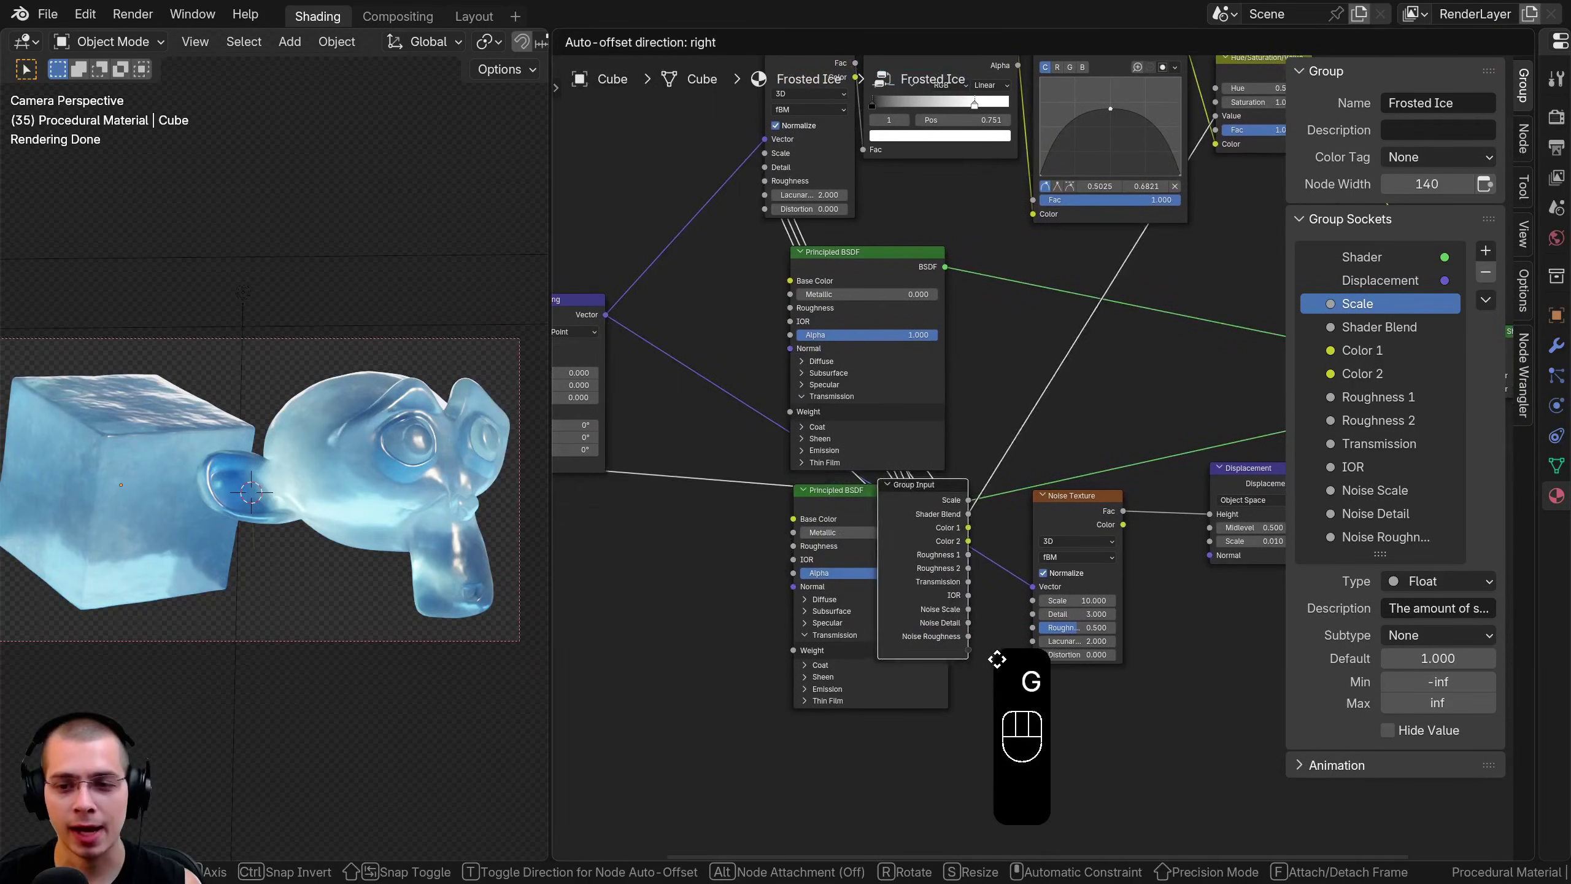
pyautogui.moveTo(748, 529); pyautogui.dragTo(615, 485, button='middle')
pyautogui.scroll(3, 823, 470)
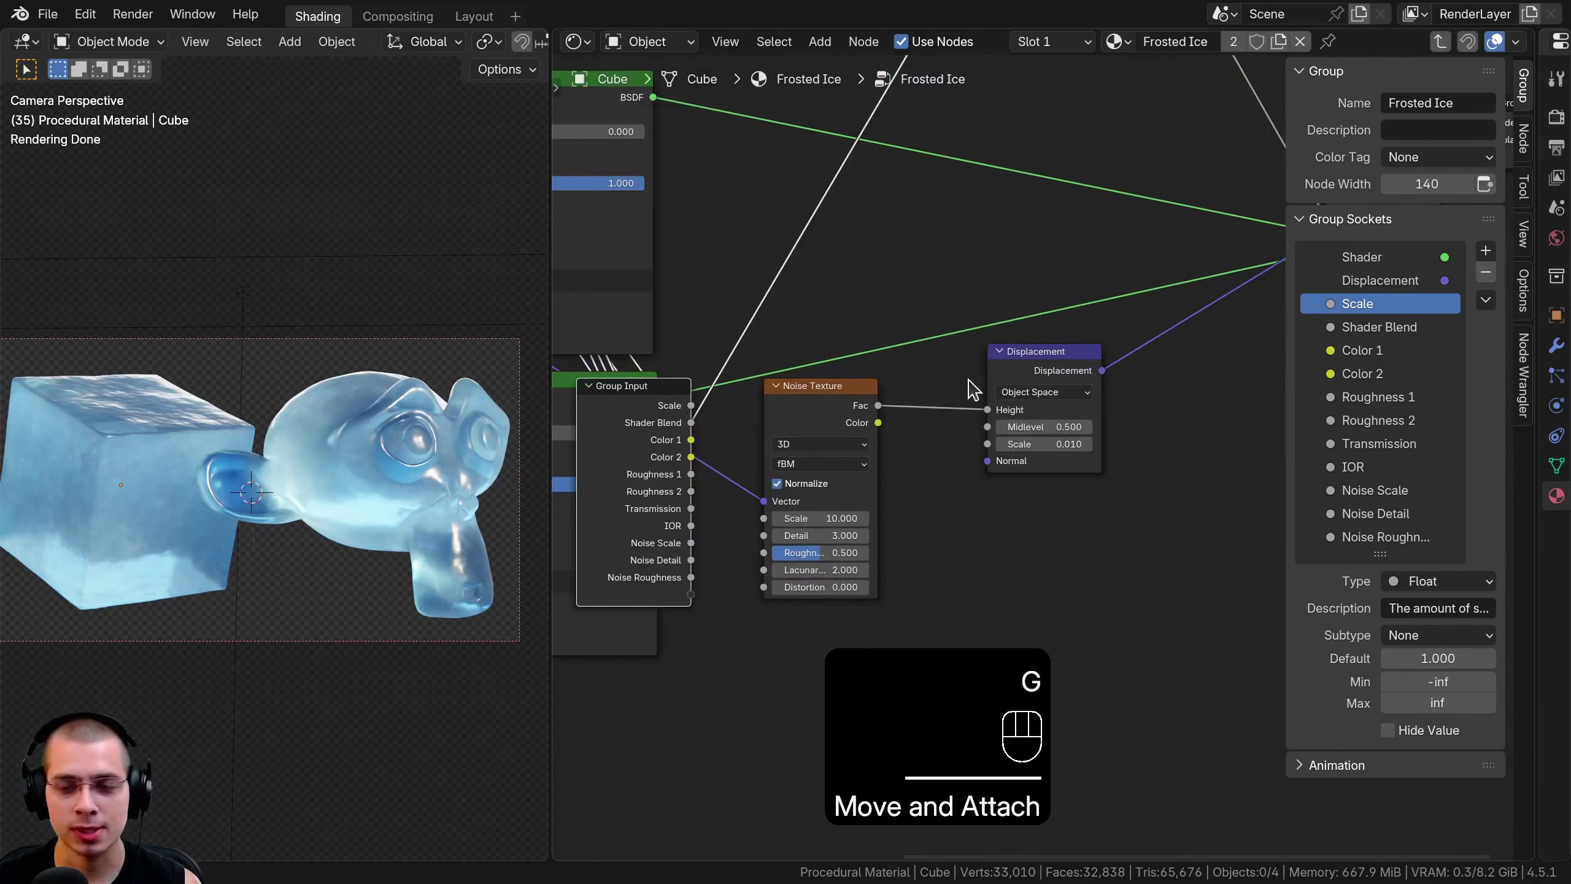
pyautogui.moveTo(916, 491); pyautogui.dragTo(940, 495, button='middle')
pyautogui.scroll(3, 940, 495)
pyautogui.moveTo(849, 400); pyautogui.dragTo(902, 391)
pyautogui.moveTo(962, 463); pyautogui.dragTo(1095, 391, button='middle')
# Expose the lower Noise Texture's Scale, Detail and Roughness and the Displacement node's Scale as new group inputs
pyautogui.moveTo(909, 464); pyautogui.dragTo(879, 490)
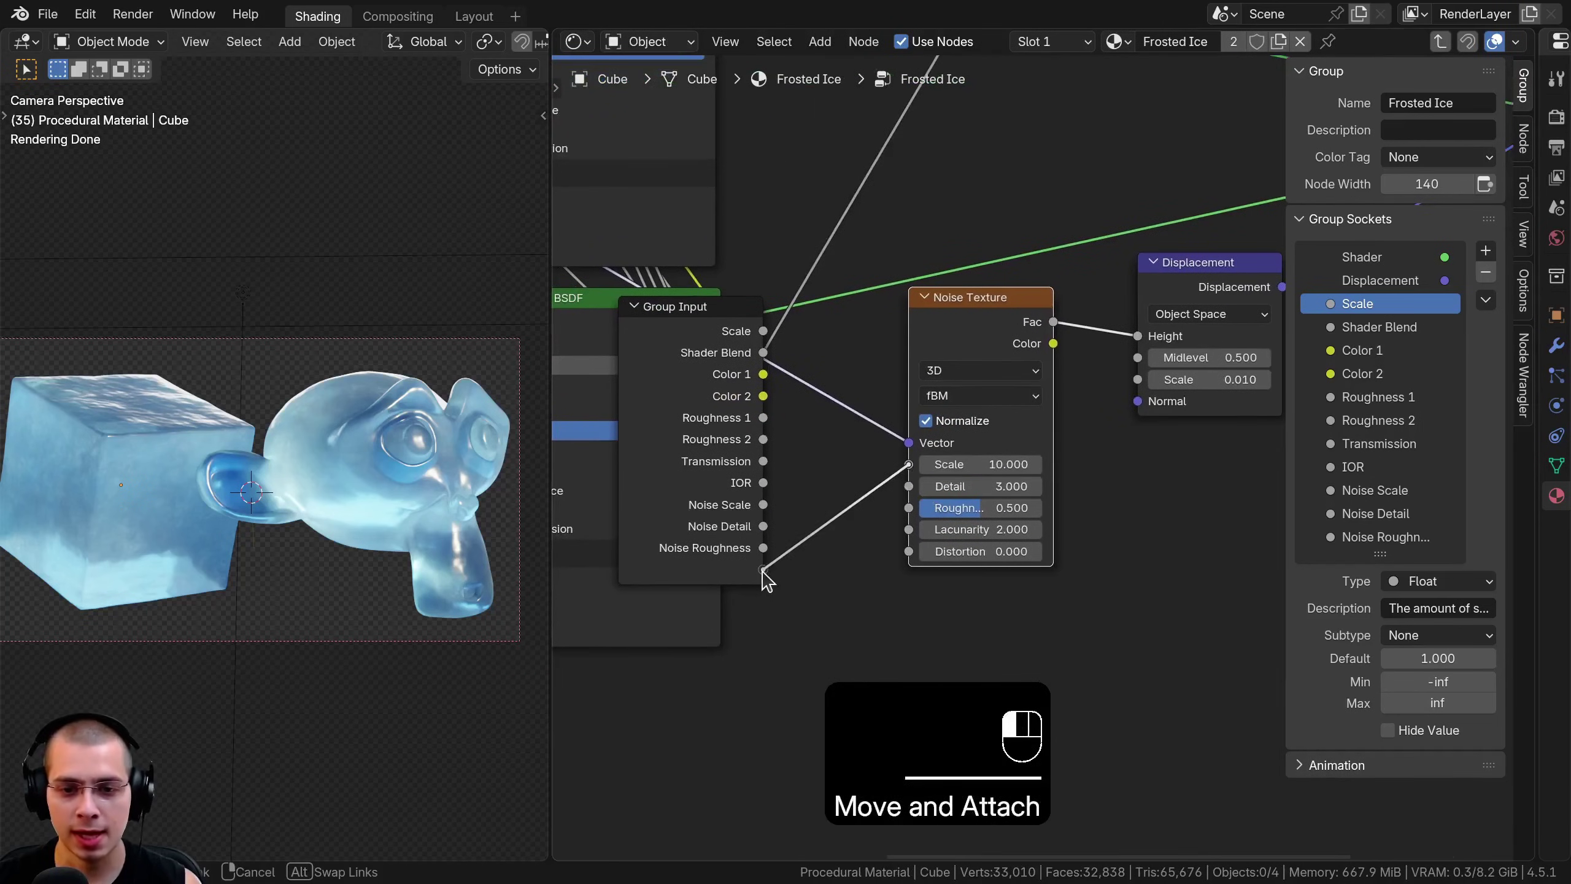
pyautogui.moveTo(767, 582); pyautogui.dragTo(763, 570)
pyautogui.moveTo(909, 486); pyautogui.dragTo(764, 592)
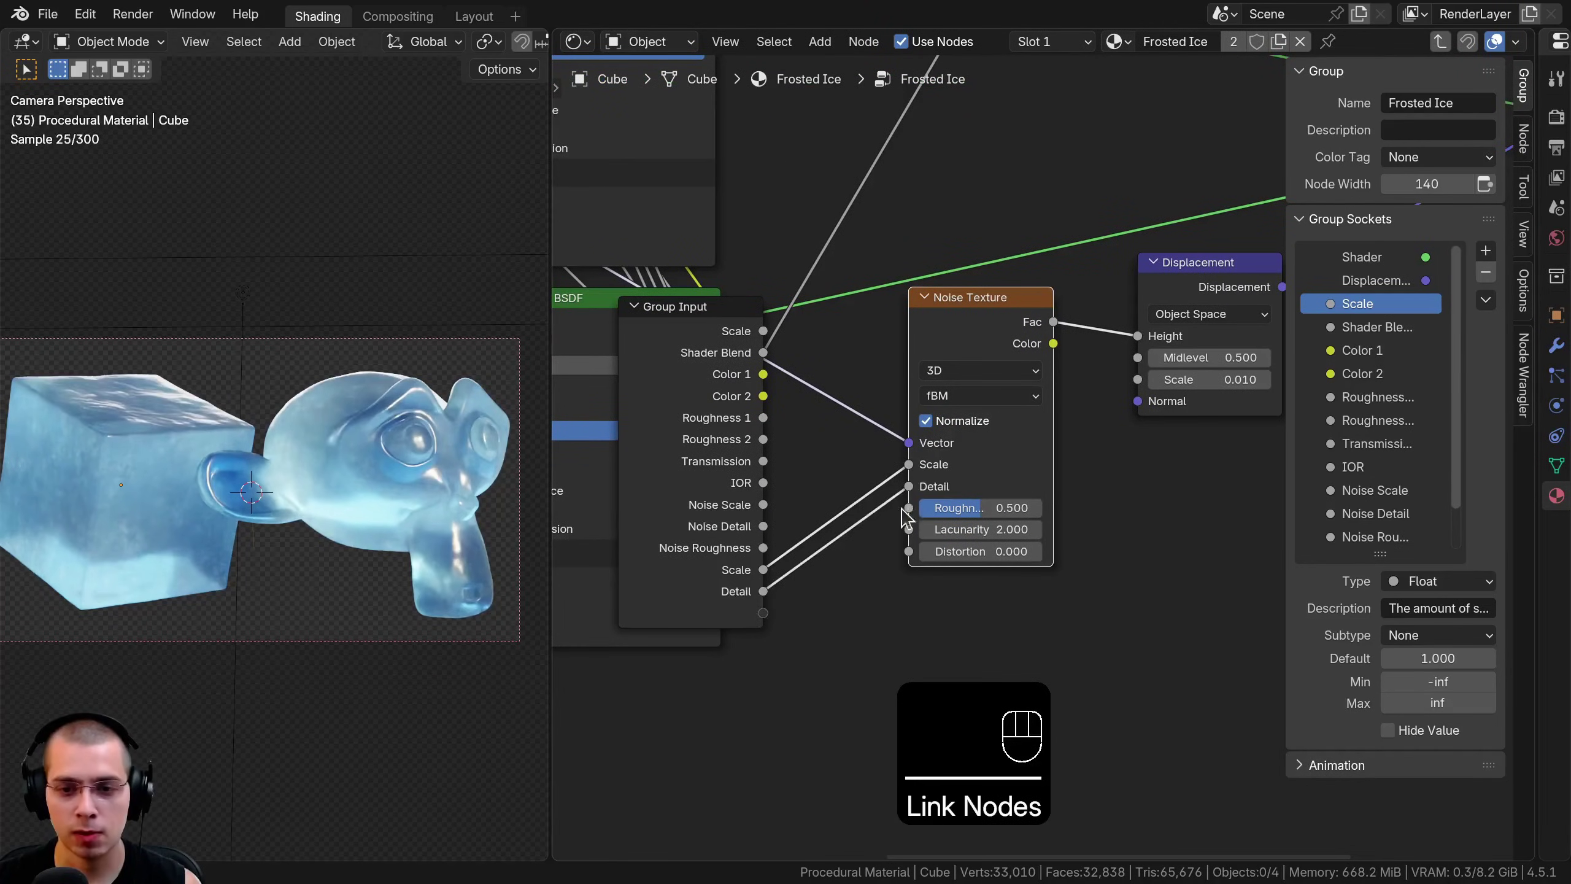
pyautogui.moveTo(908, 508); pyautogui.dragTo(764, 612)
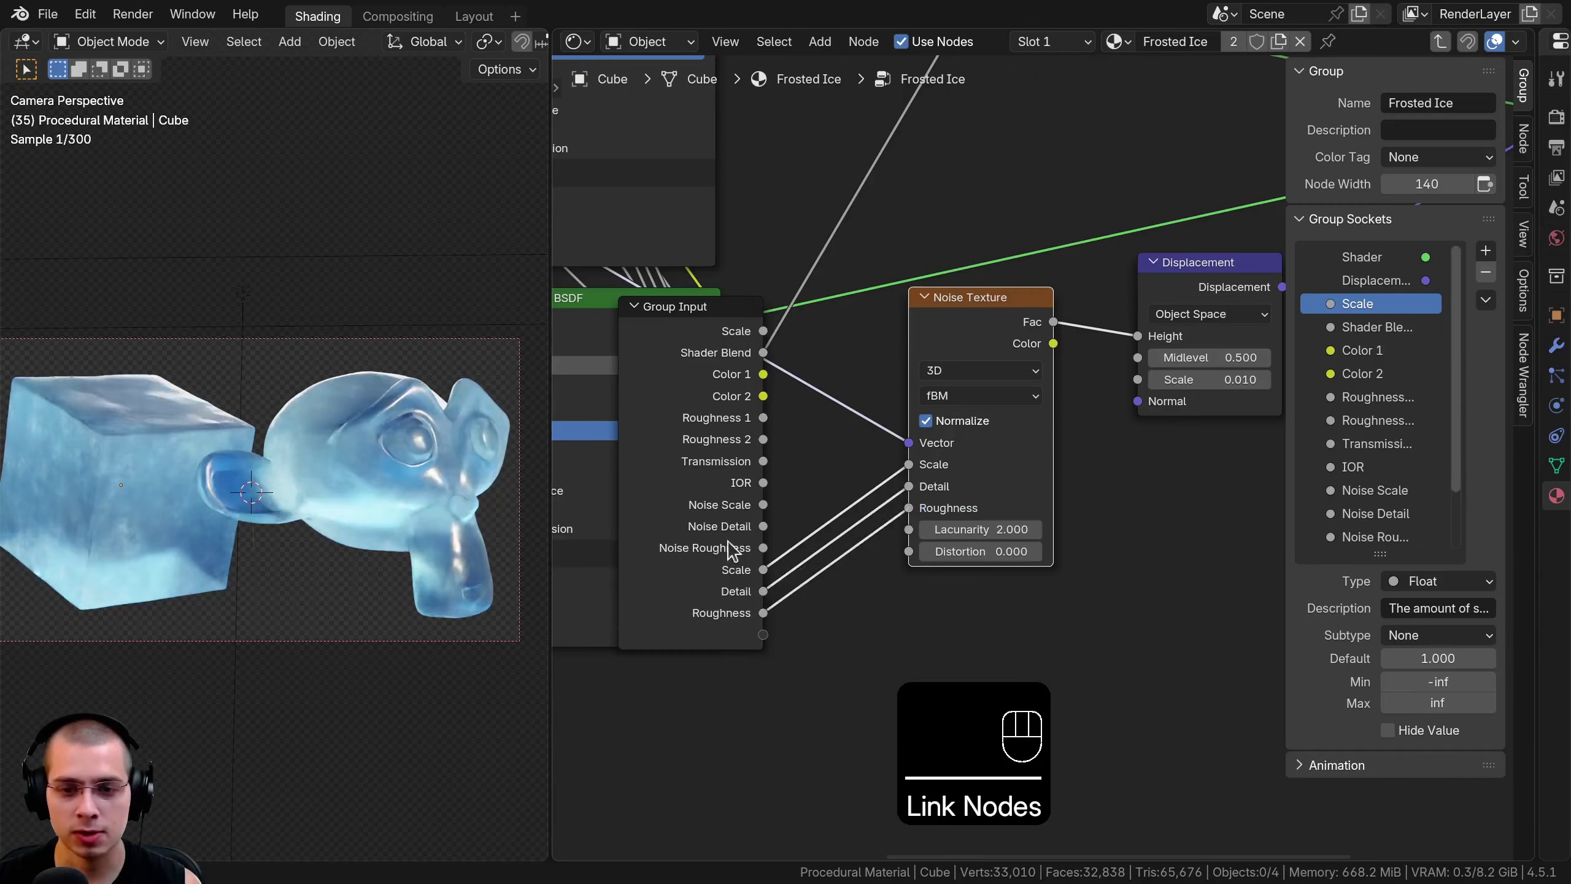
pyautogui.click(1191, 269)
pyautogui.moveTo(1137, 378); pyautogui.dragTo(764, 635)
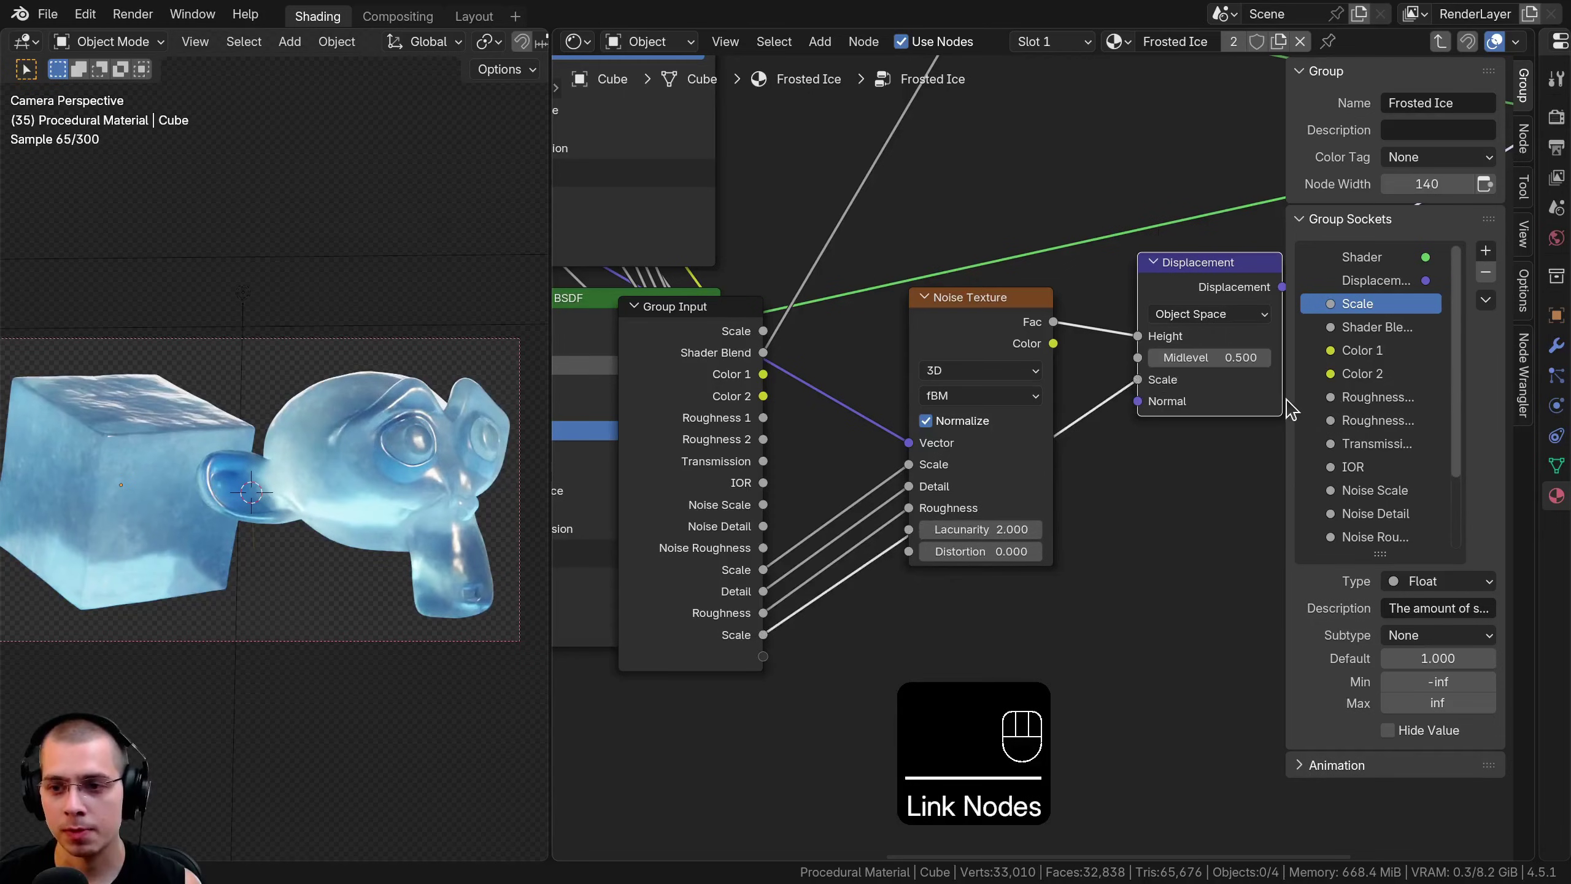
# Enlarge the group socket list, rename the displacement texture's Scale input as Displacement Scale and copy the word Displacement
pyautogui.moveTo(1287, 409); pyautogui.dragTo(1197, 433)
pyautogui.scroll(-4, 1327, 529)
pyautogui.moveTo(1336, 554); pyautogui.dragTo(1336, 624)
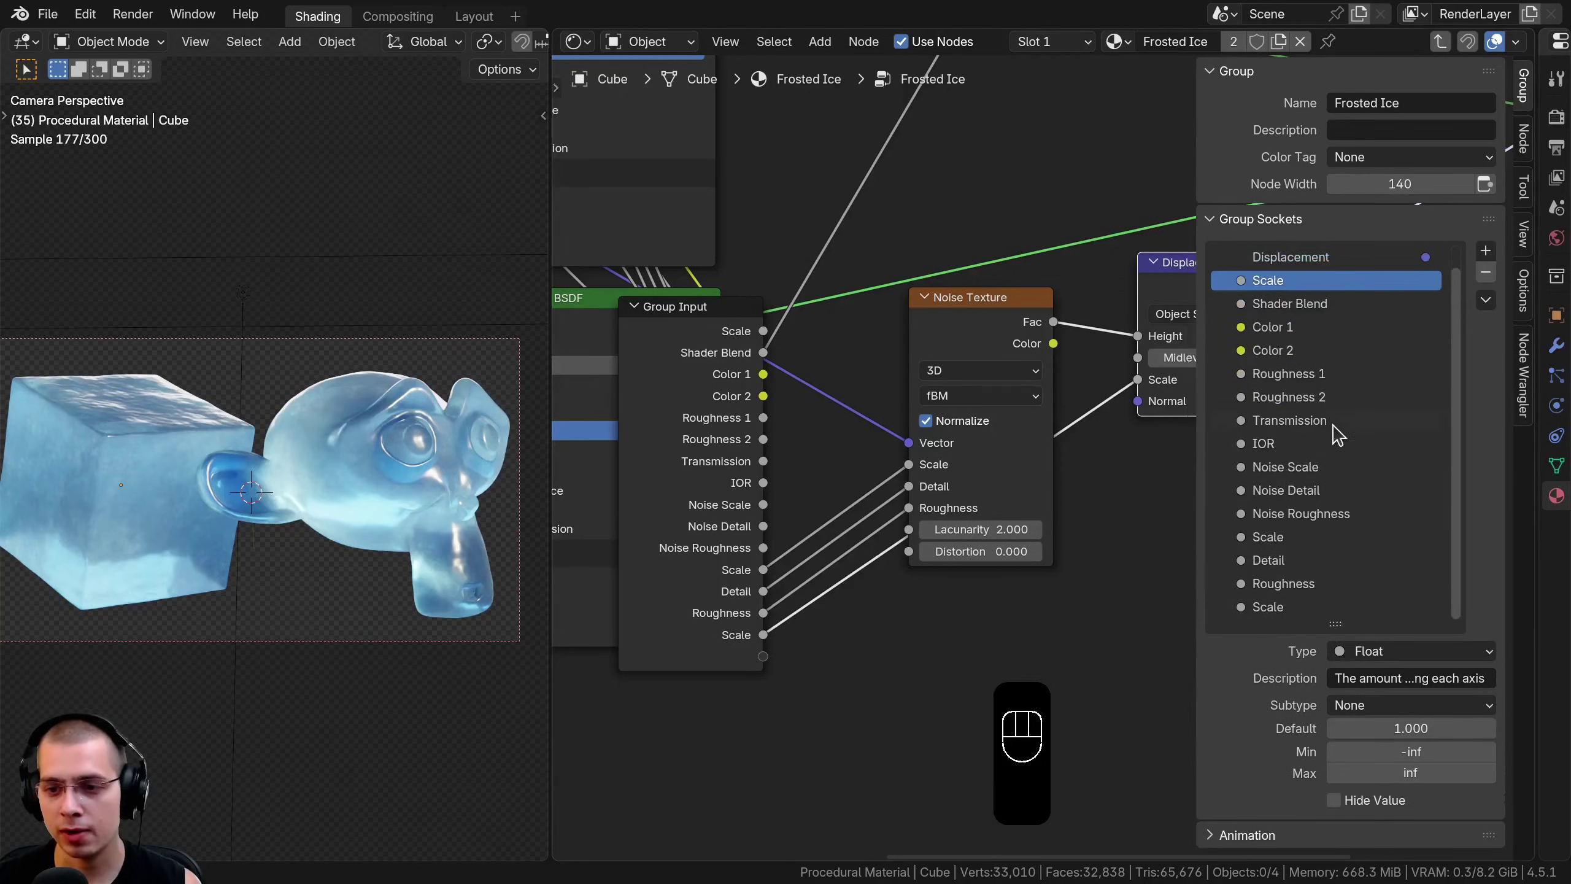
pyautogui.doubleClick(1256, 539)
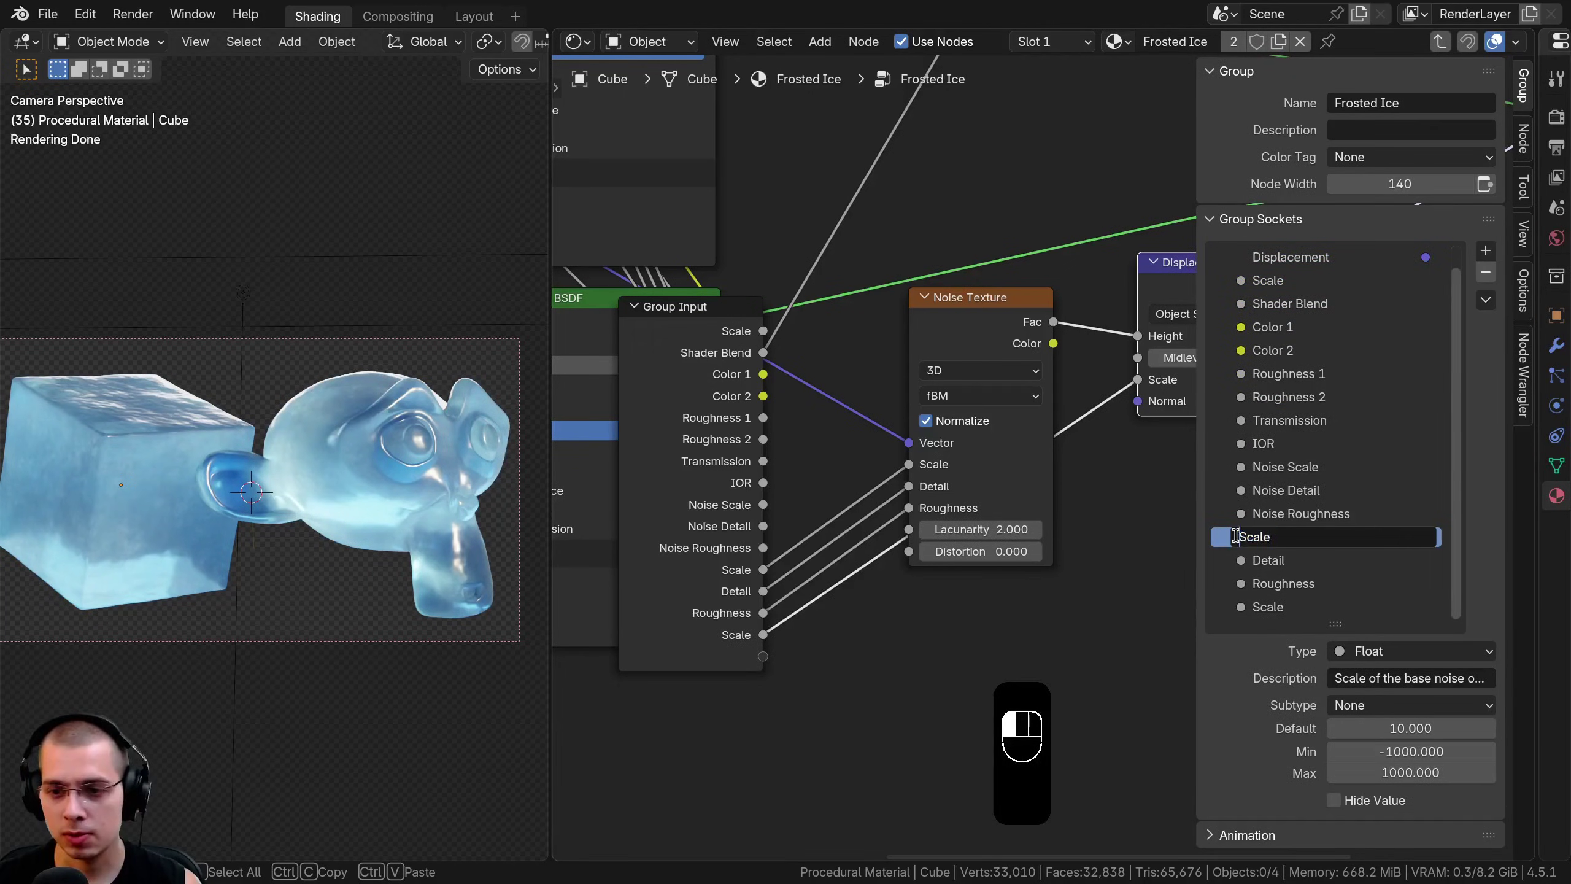
pyautogui.write('Displacement')
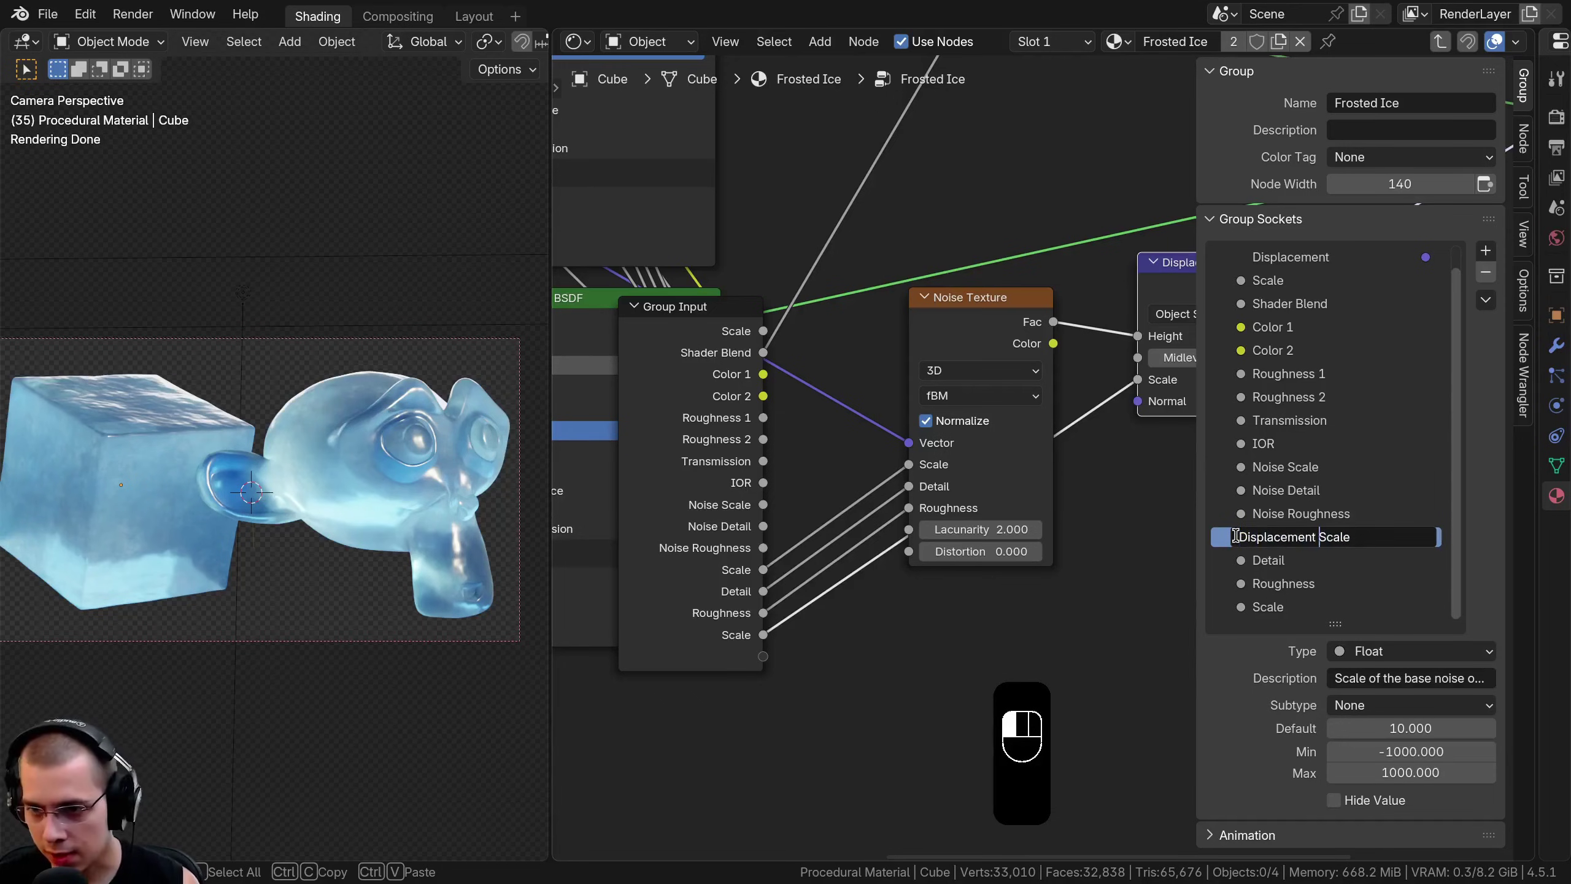
pyautogui.hotkey('shift', 'Left')
pyautogui.keyDown('shift'); pyautogui.moveTo(1237, 535); pyautogui.dragTo(1234, 535); pyautogui.keyUp('shift')
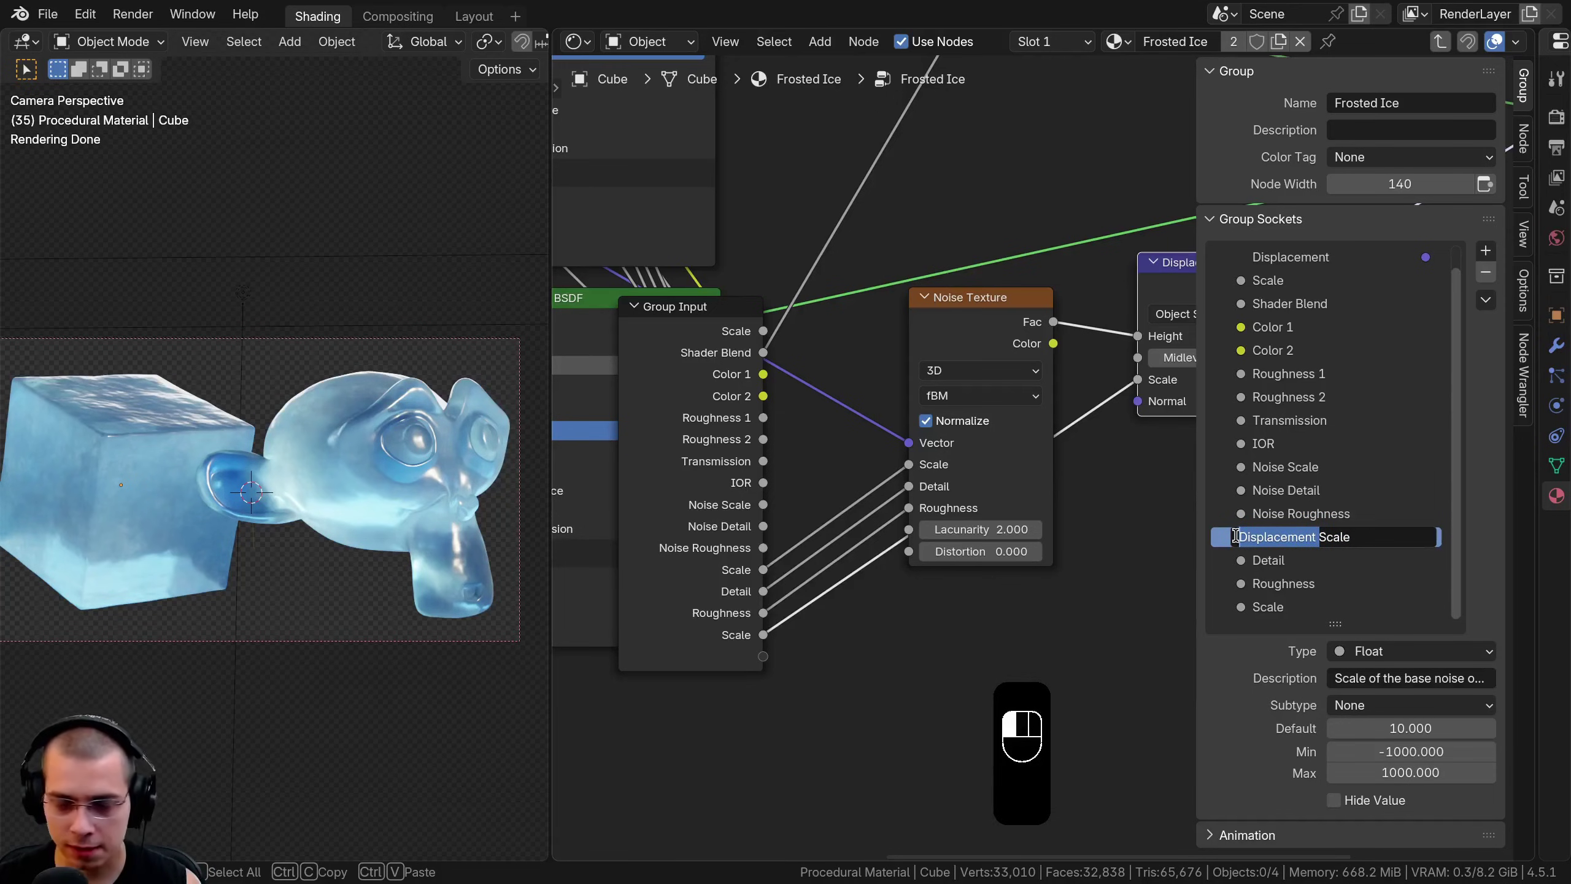
pyautogui.hotkey('ctrl', 'c')
pyautogui.click(1129, 517)
# Prefix the new Detail and Roughness inputs with the copied word, naming them Displacement Detail and Displacement Roughness
pyautogui.doubleClick(1230, 561)
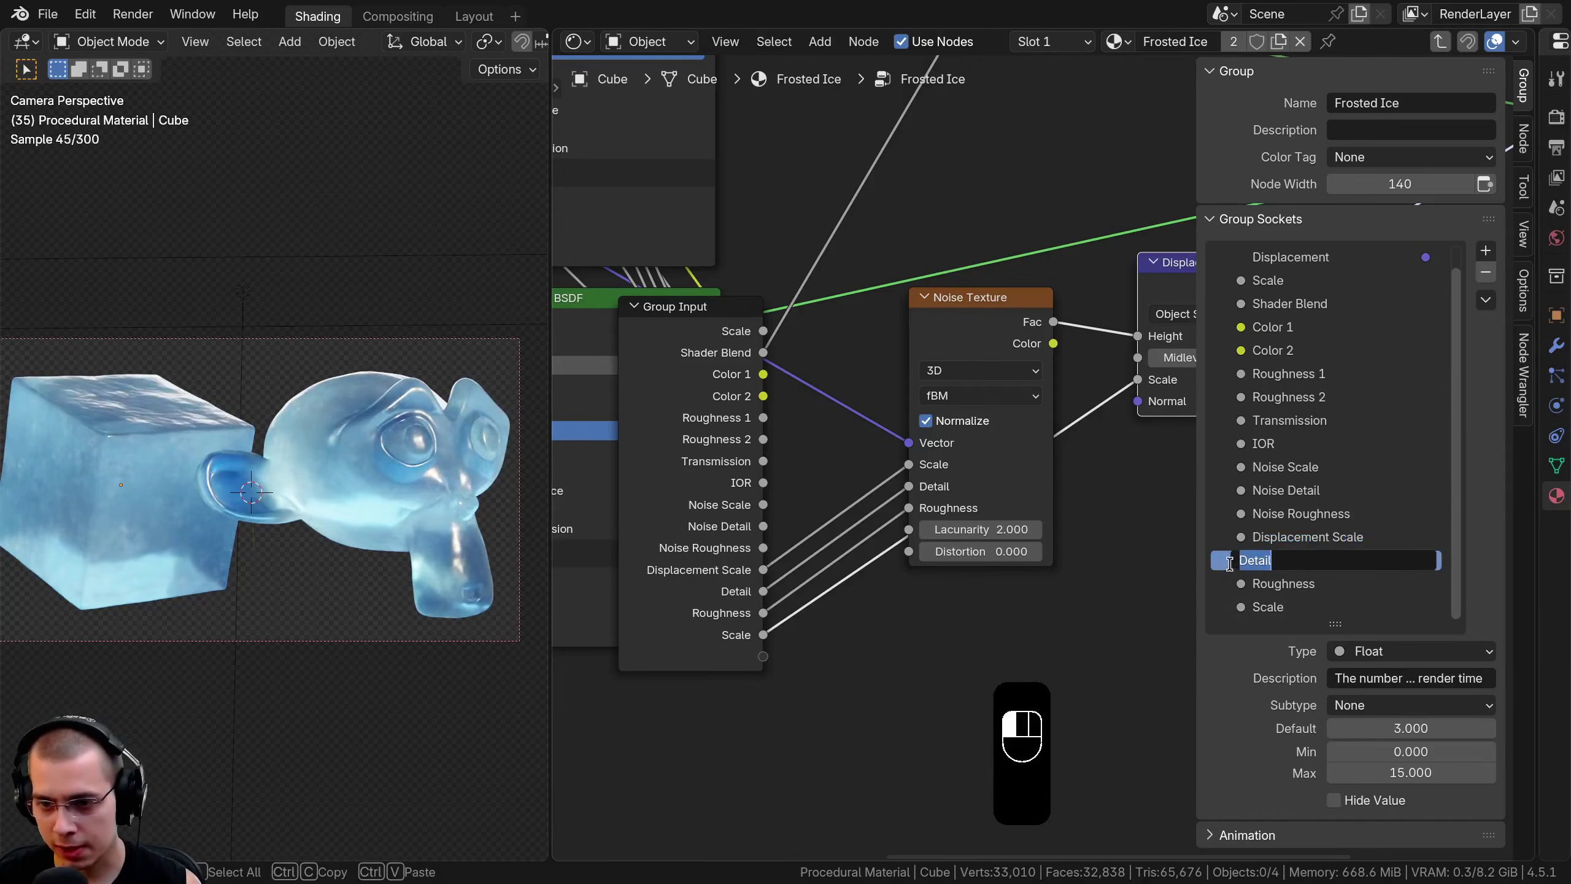
pyautogui.hotkey('ctrl', 'v')
pyautogui.click(1108, 586)
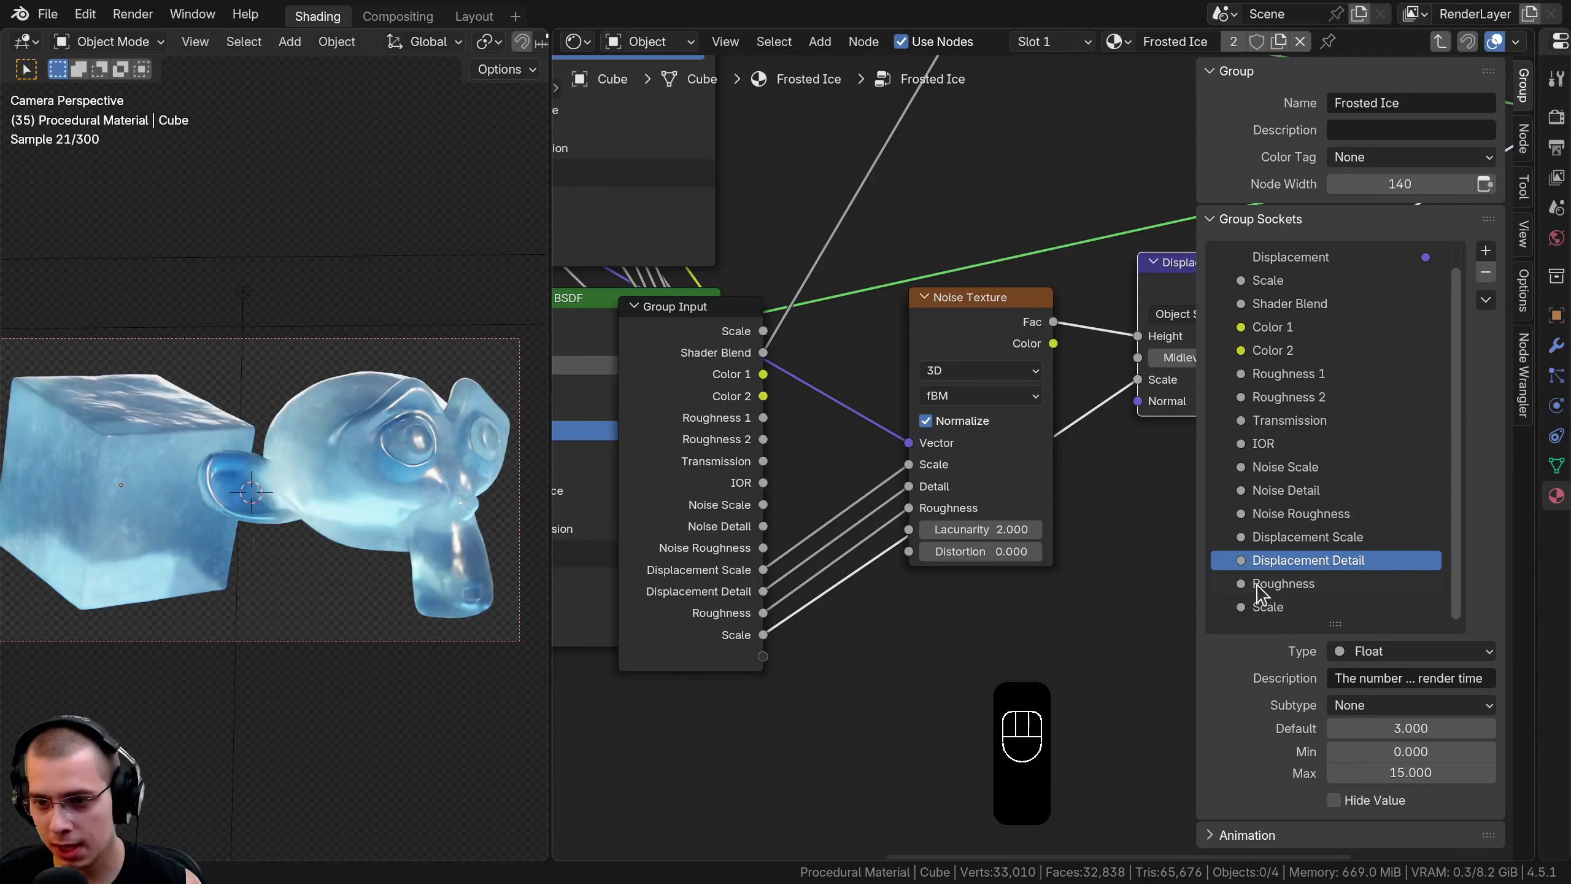
pyautogui.doubleClick(1234, 584)
pyautogui.click(937, 585)
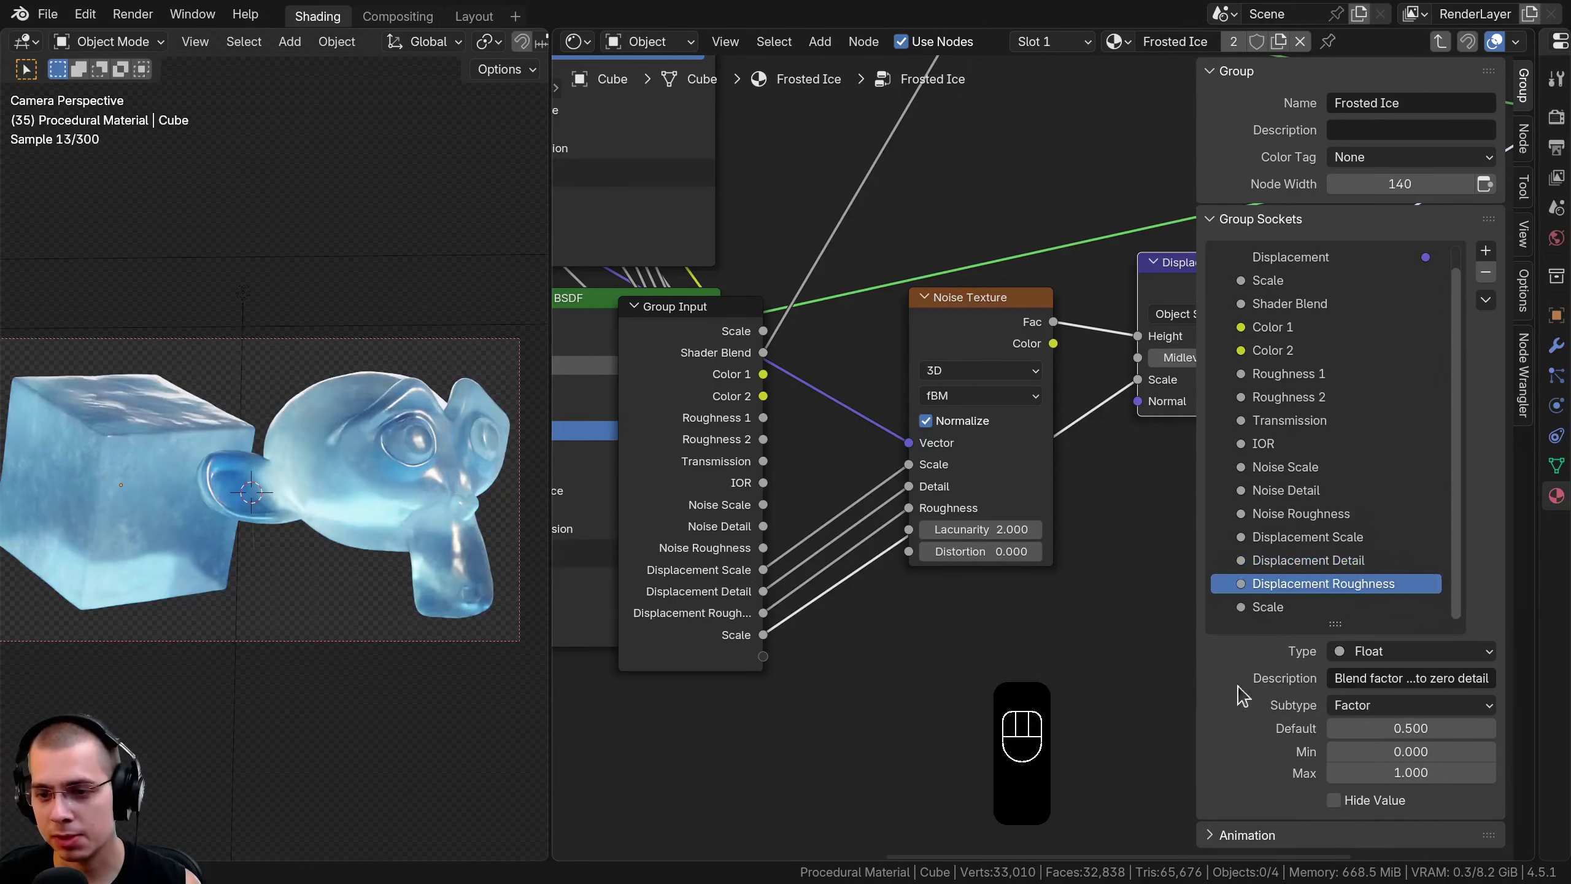
# Rename the last Scale input, which drives the Displacement node, as Displacement Strength
pyautogui.doubleClick(1282, 608)
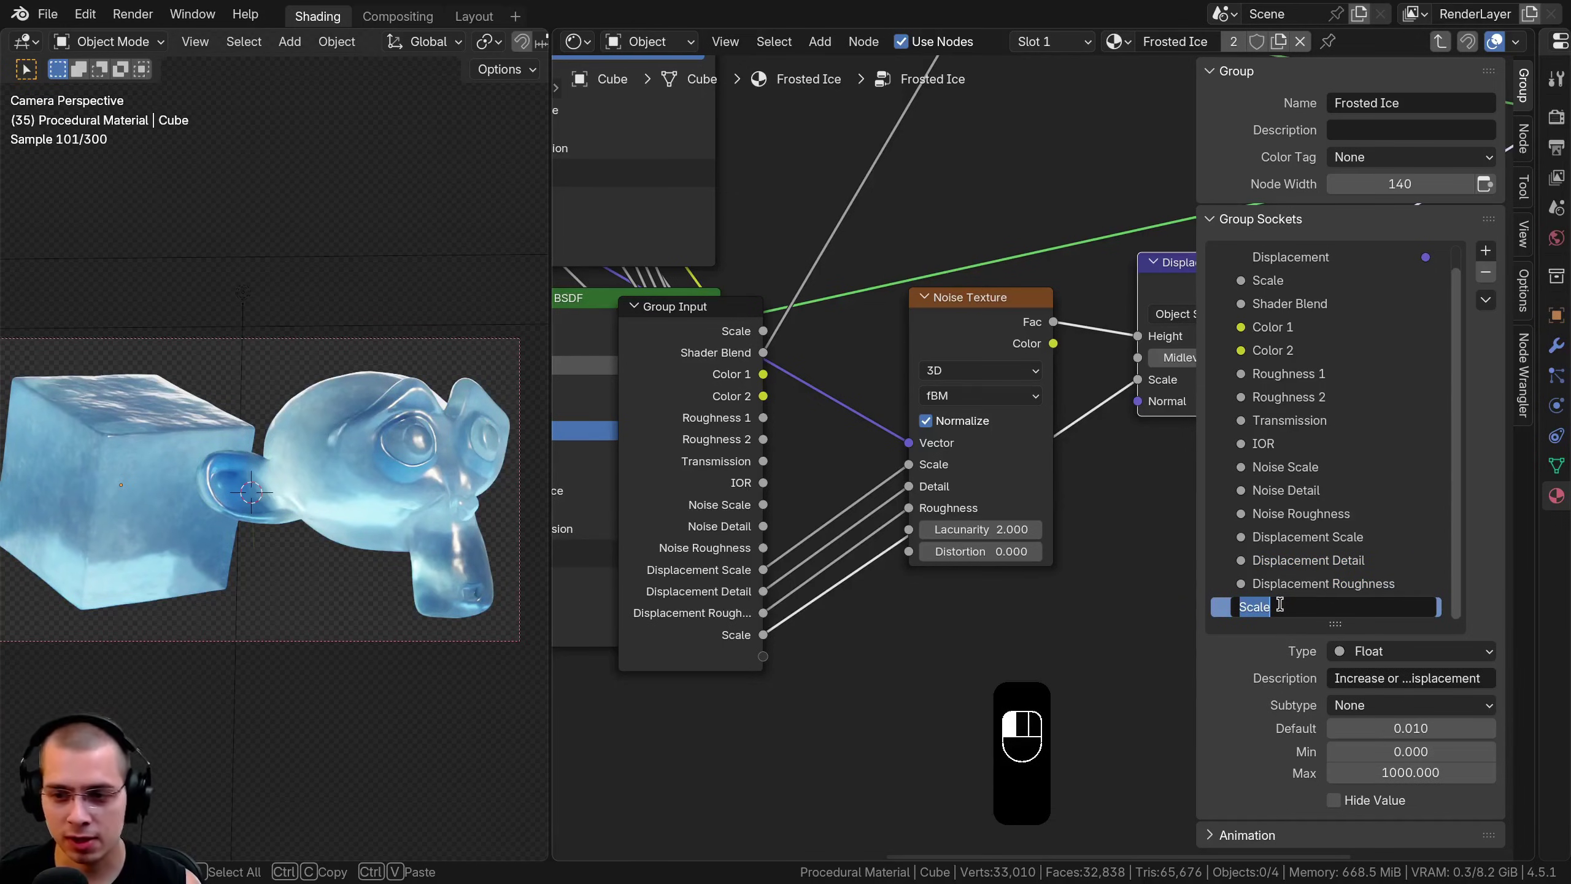
pyautogui.hotkey('ctrl', 'v')
pyautogui.write('St')
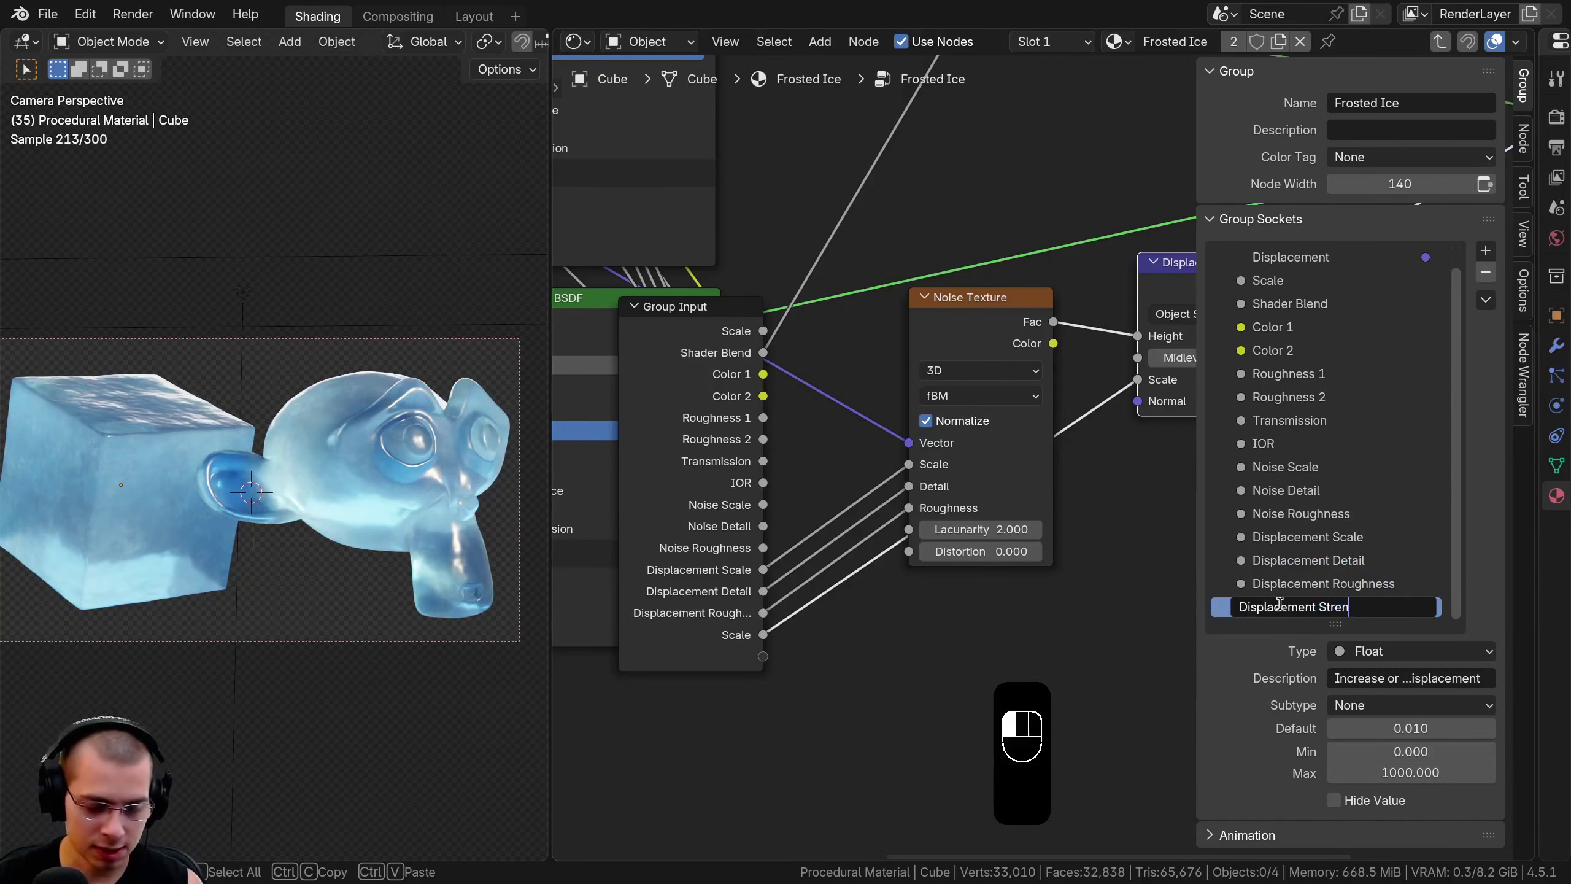
pyautogui.write('rength')
pyautogui.press('Return')
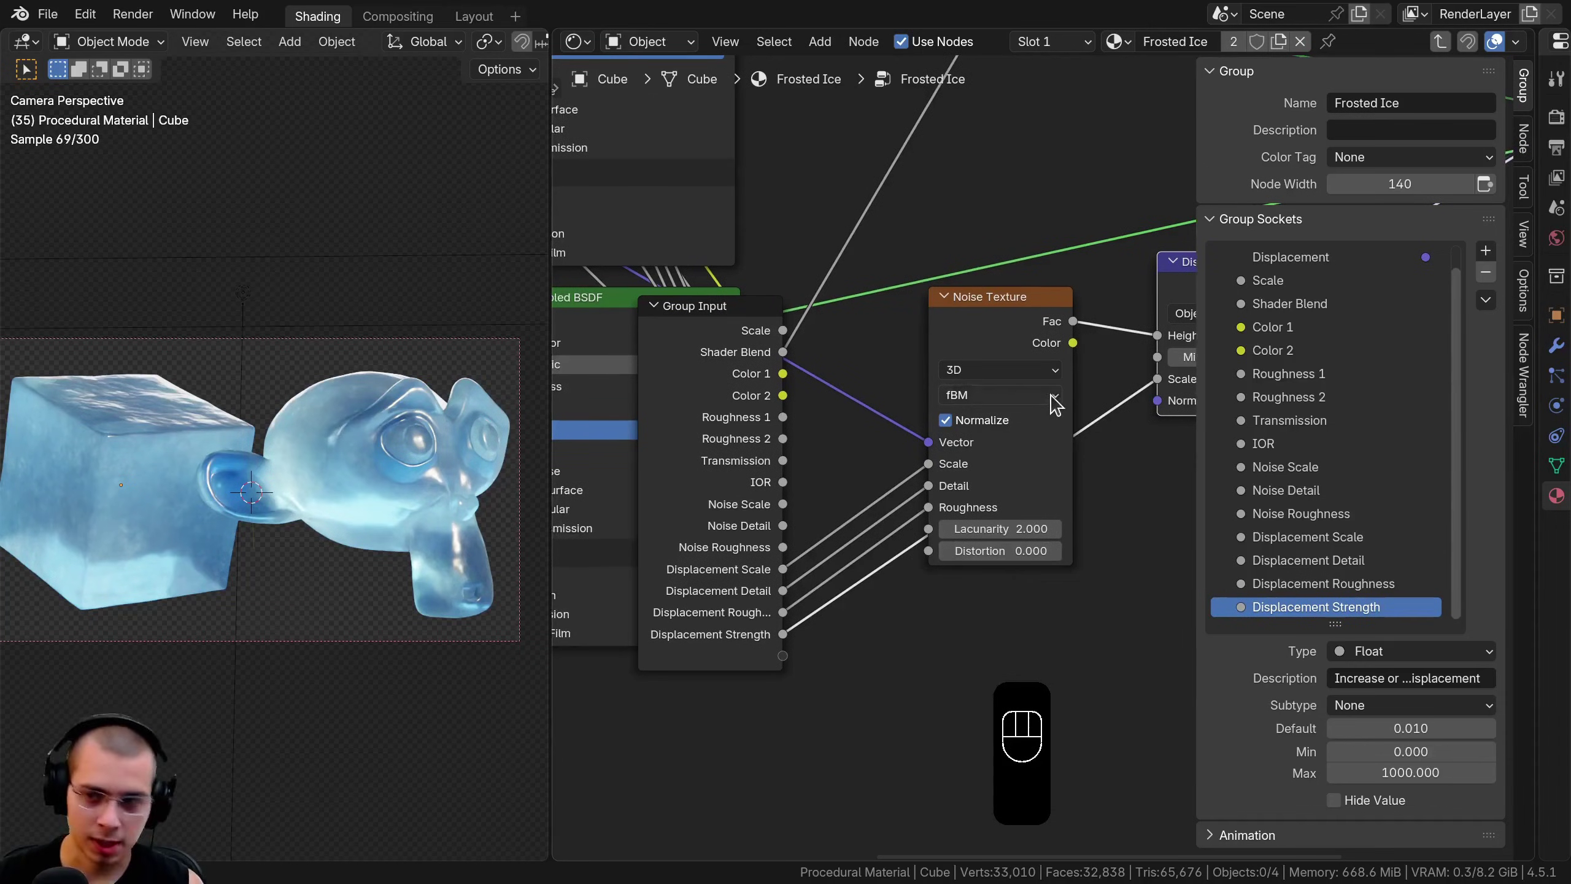
# Hide the sidebar and move the Group Input node back to the start of the node tree, before the Texture Coordinate node
pyautogui.press('n')
pyautogui.press('Home')
pyautogui.click(1080, 485)
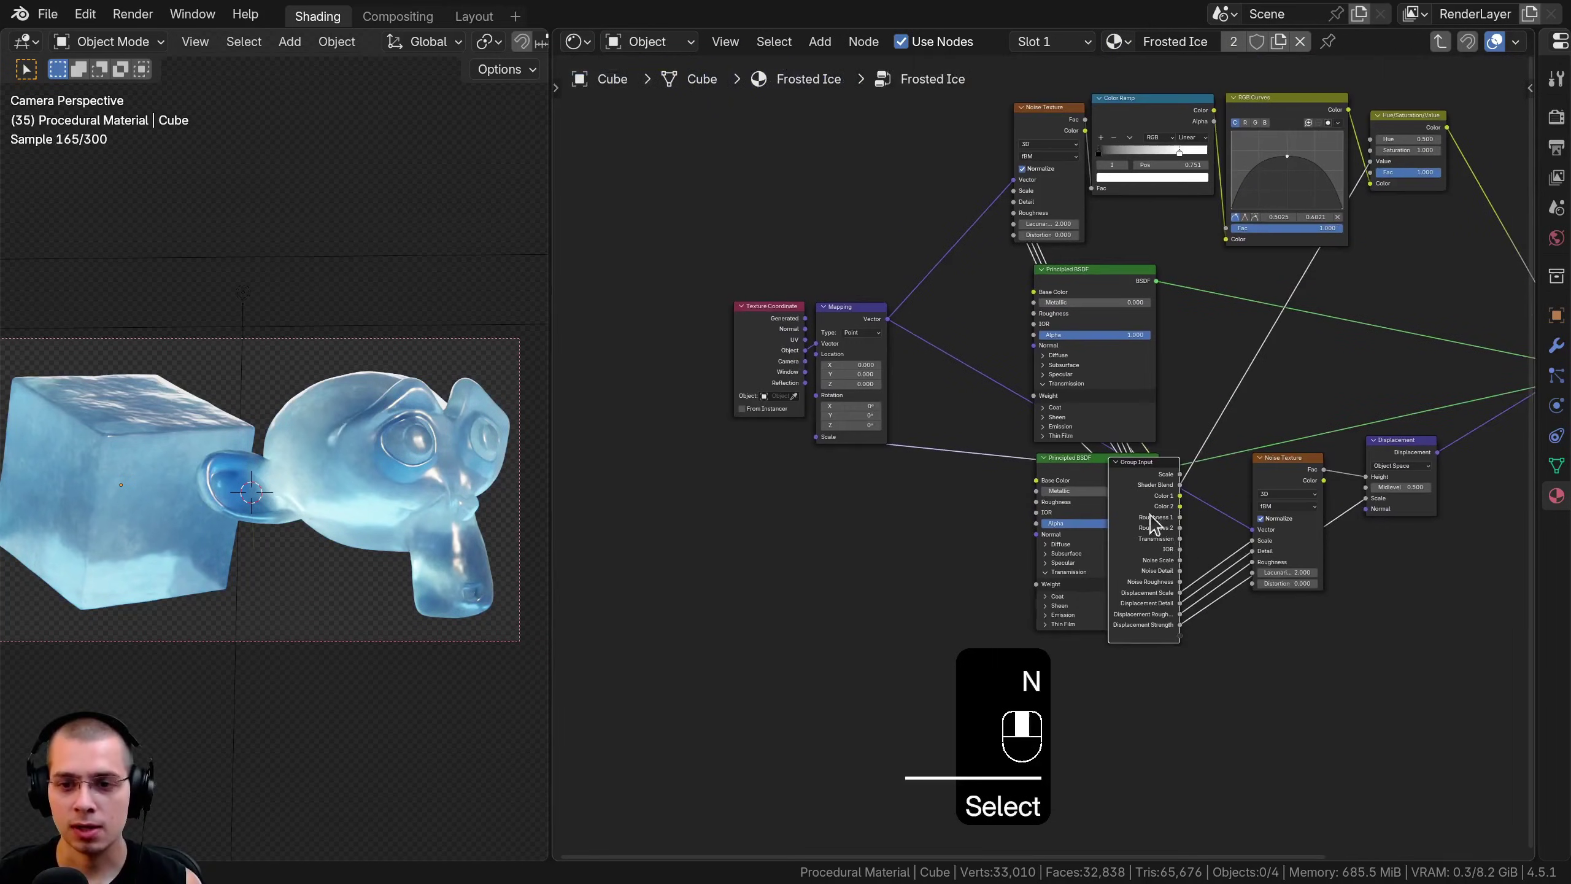
pyautogui.press('g')
pyautogui.moveTo(910, 361); pyautogui.dragTo(744, 463, button='middle')
pyautogui.scroll(1, 1050, 252)
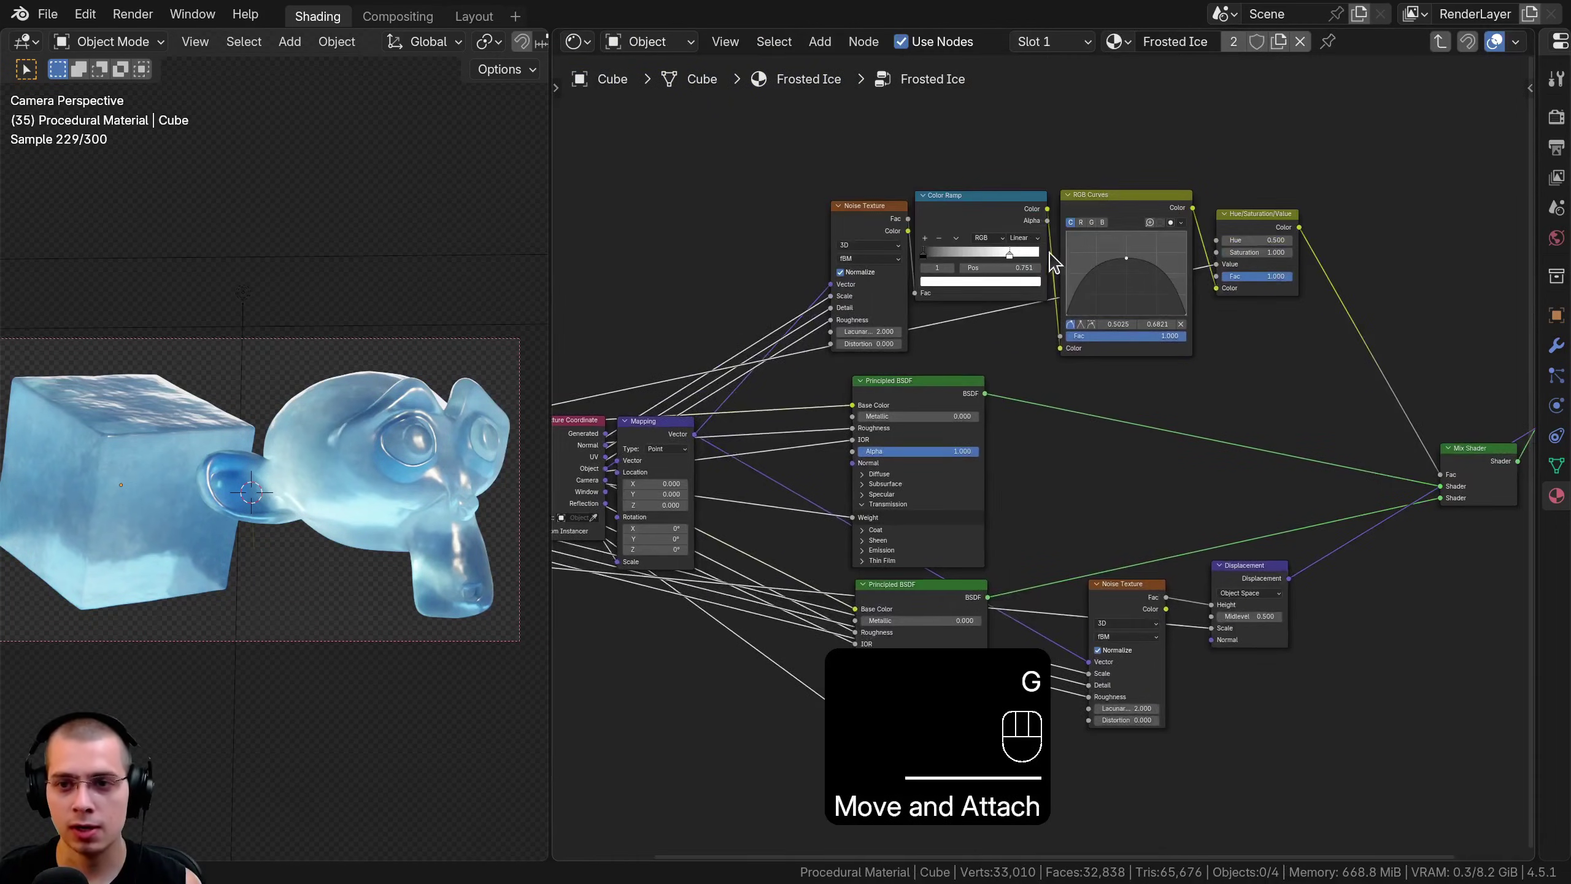
# Leave the node group and widen the 3D viewport, centring the rendered cube and monkey head beside the Frosted Ice node
pyautogui.press('Tab')
pyautogui.scroll(5, 1042, 260)
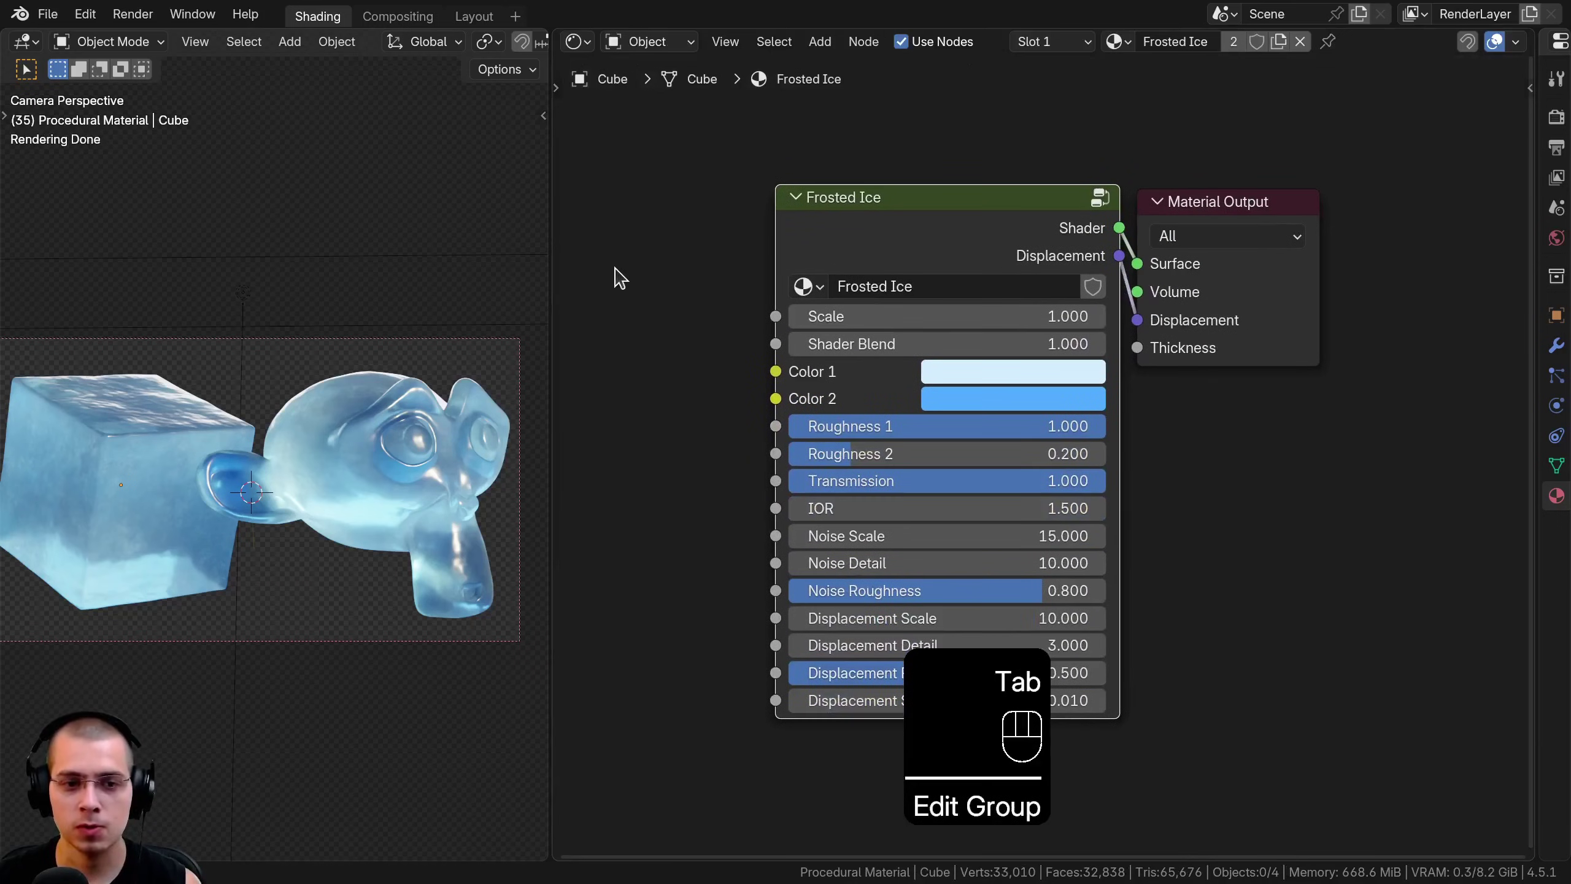
pyautogui.moveTo(551, 250); pyautogui.dragTo(893, 273)
pyautogui.keyDown('shift'); pyautogui.moveTo(576, 422); pyautogui.dragTo(643, 328, button='middle'); pyautogui.keyUp('shift')
pyautogui.moveTo(1064, 412); pyautogui.dragTo(1060, 333, button='middle')
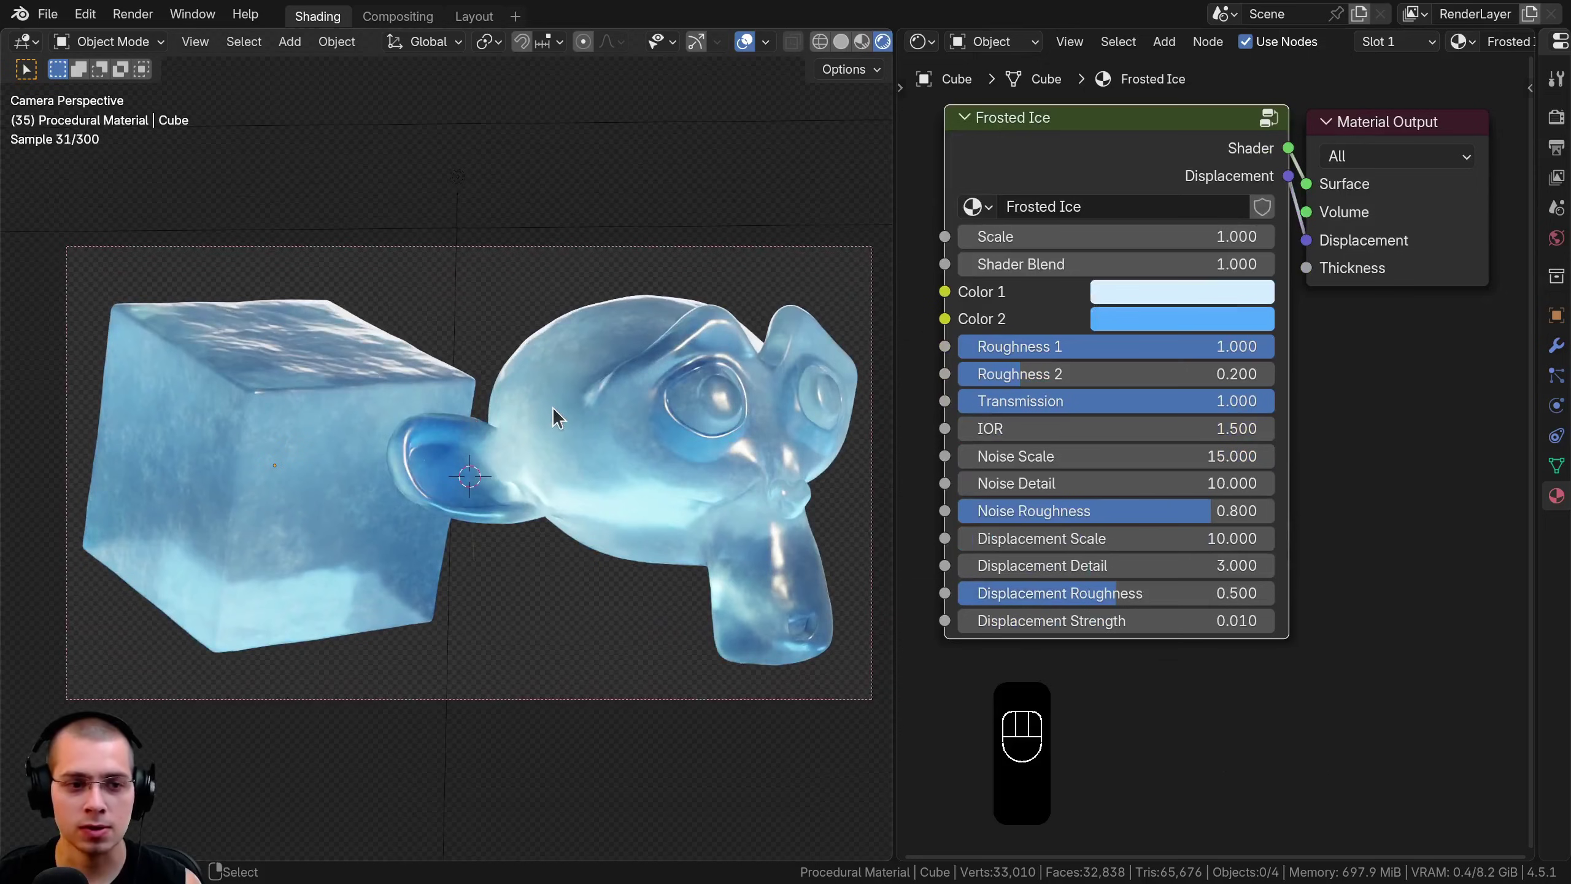
# Try out the upper sliders of the Frosted Ice node, with a green Color 1 (#74FF4CFF) and a blue-violet Color 2
pyautogui.moveTo(1105, 241)
pyautogui.keyDown('shift'); pyautogui.mouseDown()
pyautogui.moveTo(1181, 241)
pyautogui.moveTo(1105, 241)
pyautogui.moveTo(1154, 265)
pyautogui.moveTo(1093, 265)
pyautogui.moveTo(1128, 264)
pyautogui.moveTo(1110, 265)
pyautogui.mouseUp(); pyautogui.keyUp('shift')
pyautogui.click(1136, 297)
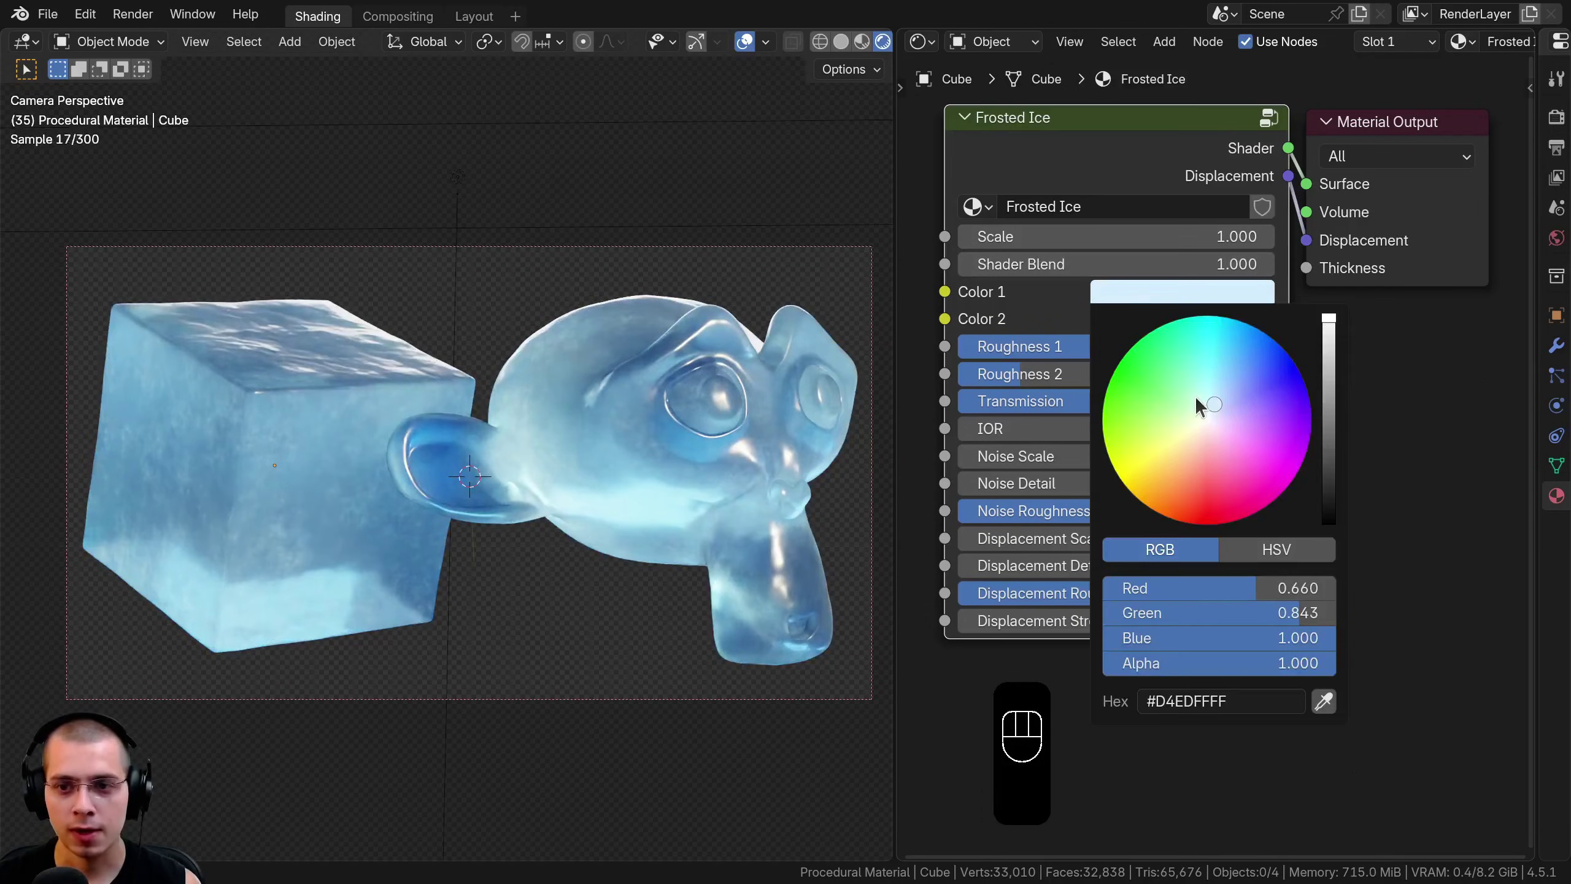
pyautogui.moveTo(1195, 395); pyautogui.dragTo(1284, 449)
pyautogui.click(1172, 319)
# Try a light blue Color 1 together with a purple Color 2 (#C95FFFFF) on the Frosted Ice node
pyautogui.click(1131, 297)
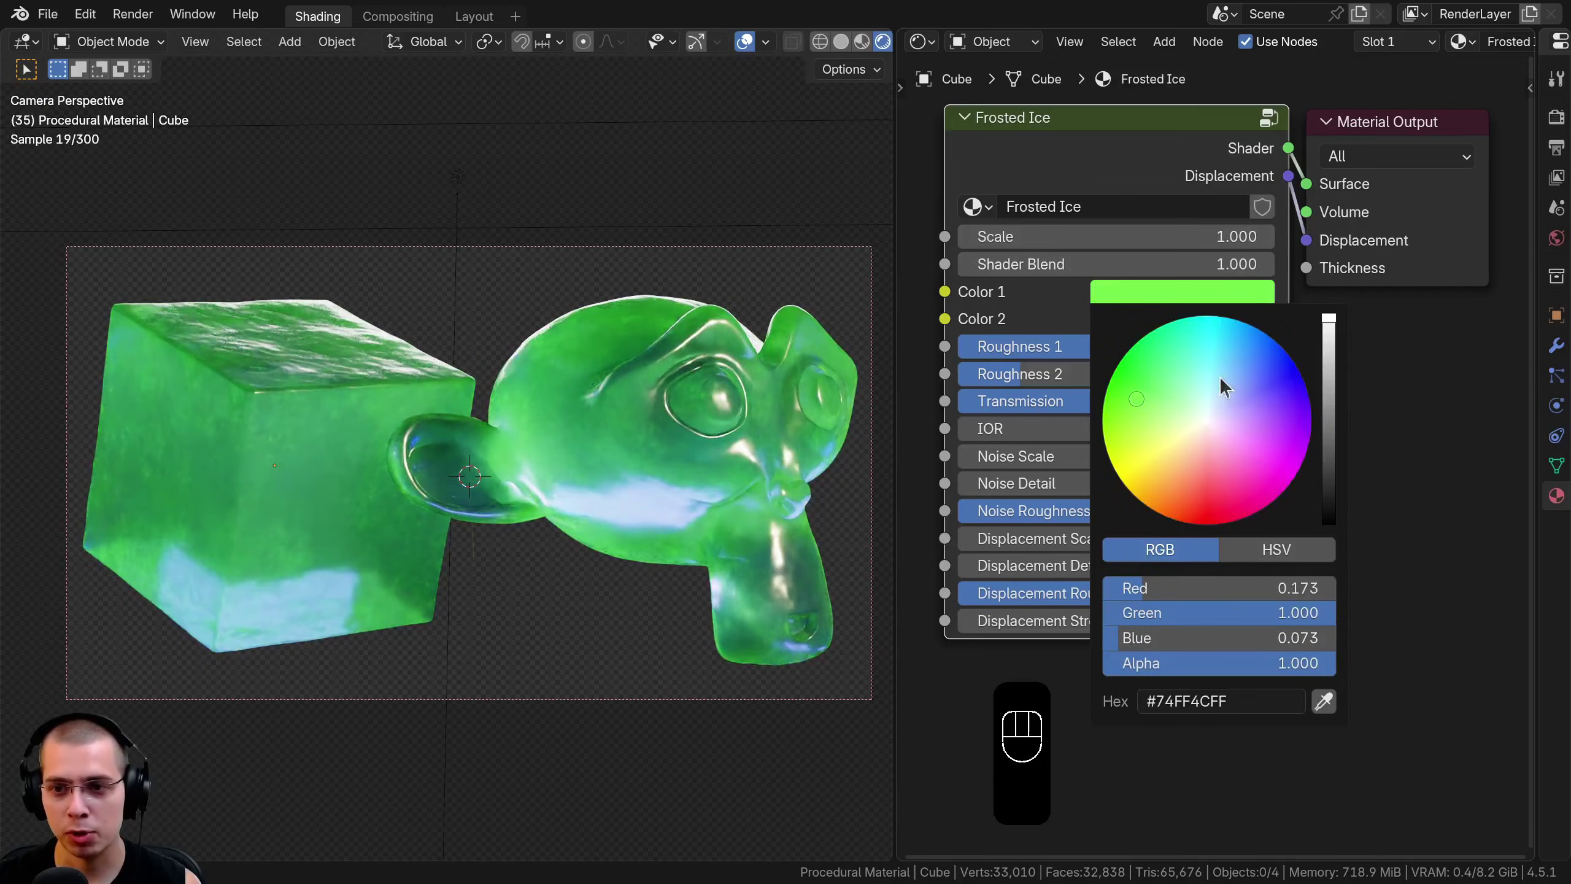
pyautogui.moveTo(1227, 388); pyautogui.dragTo(1231, 361)
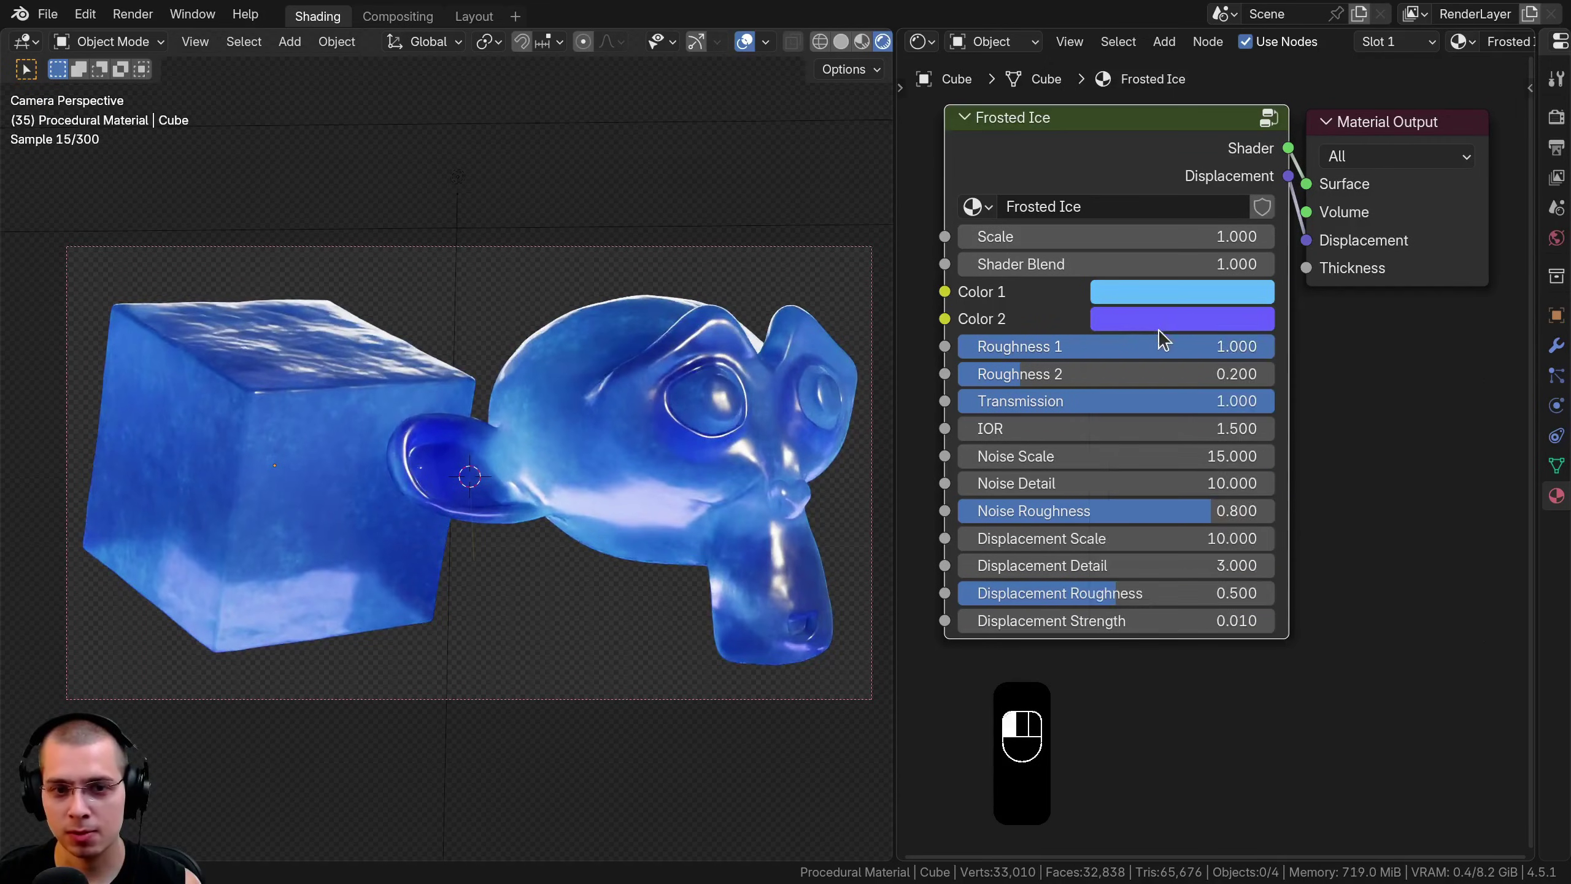
pyautogui.click(1158, 321)
pyautogui.moveTo(1268, 411); pyautogui.dragTo(1267, 455)
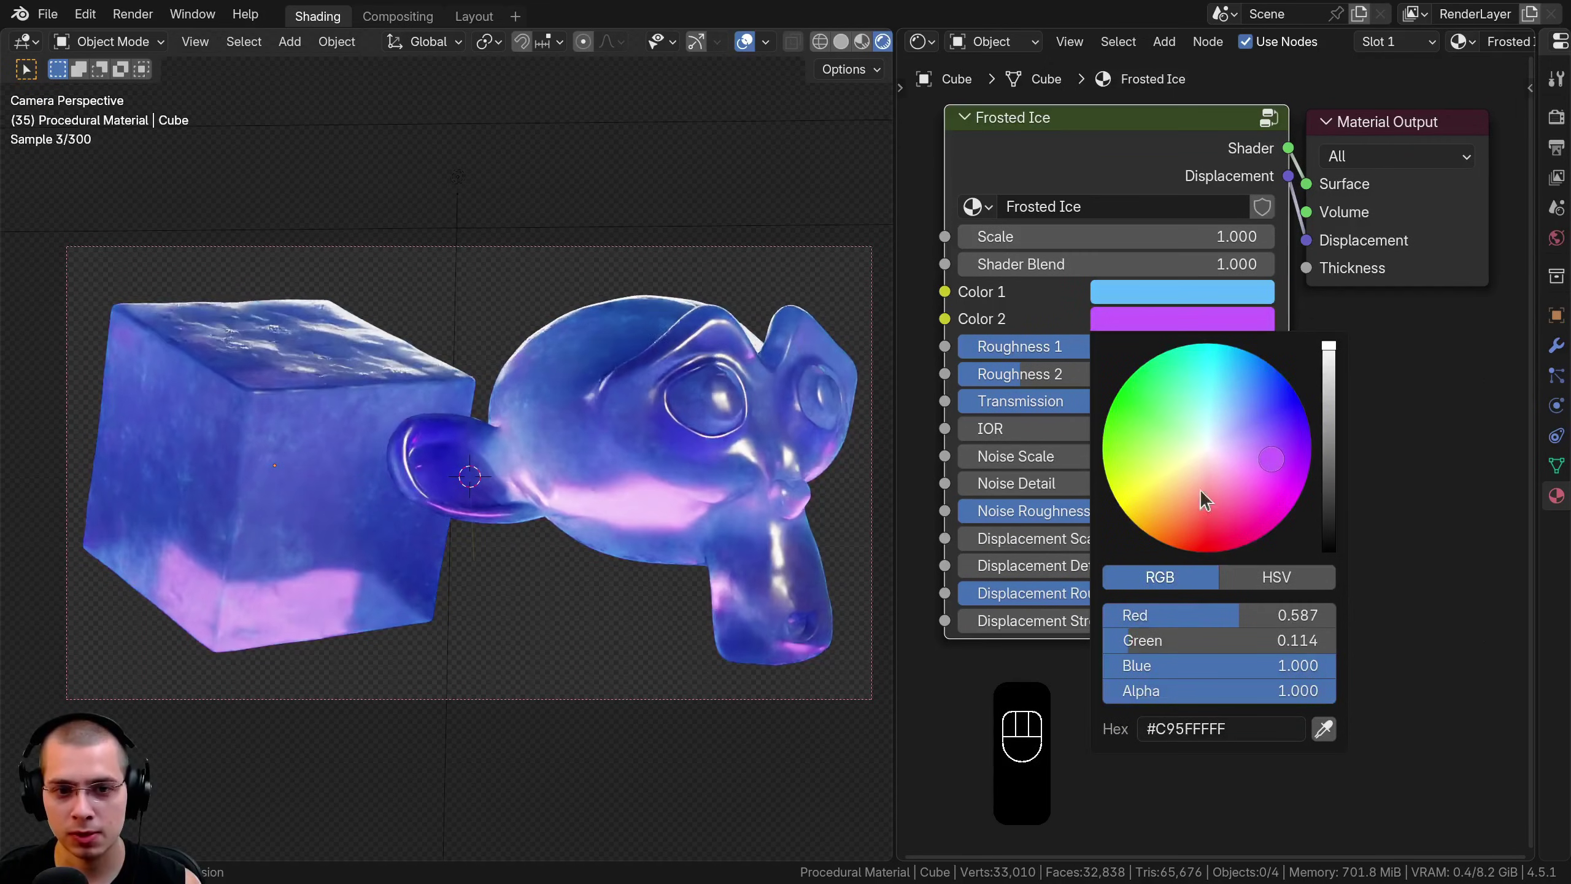
# Set Color 1 to a near-white cyan and Color 2 to the pale blue #CEEDFFFF
pyautogui.click(1110, 285)
pyautogui.moveTo(1212, 377); pyautogui.dragTo(1213, 429)
pyautogui.click(1193, 322)
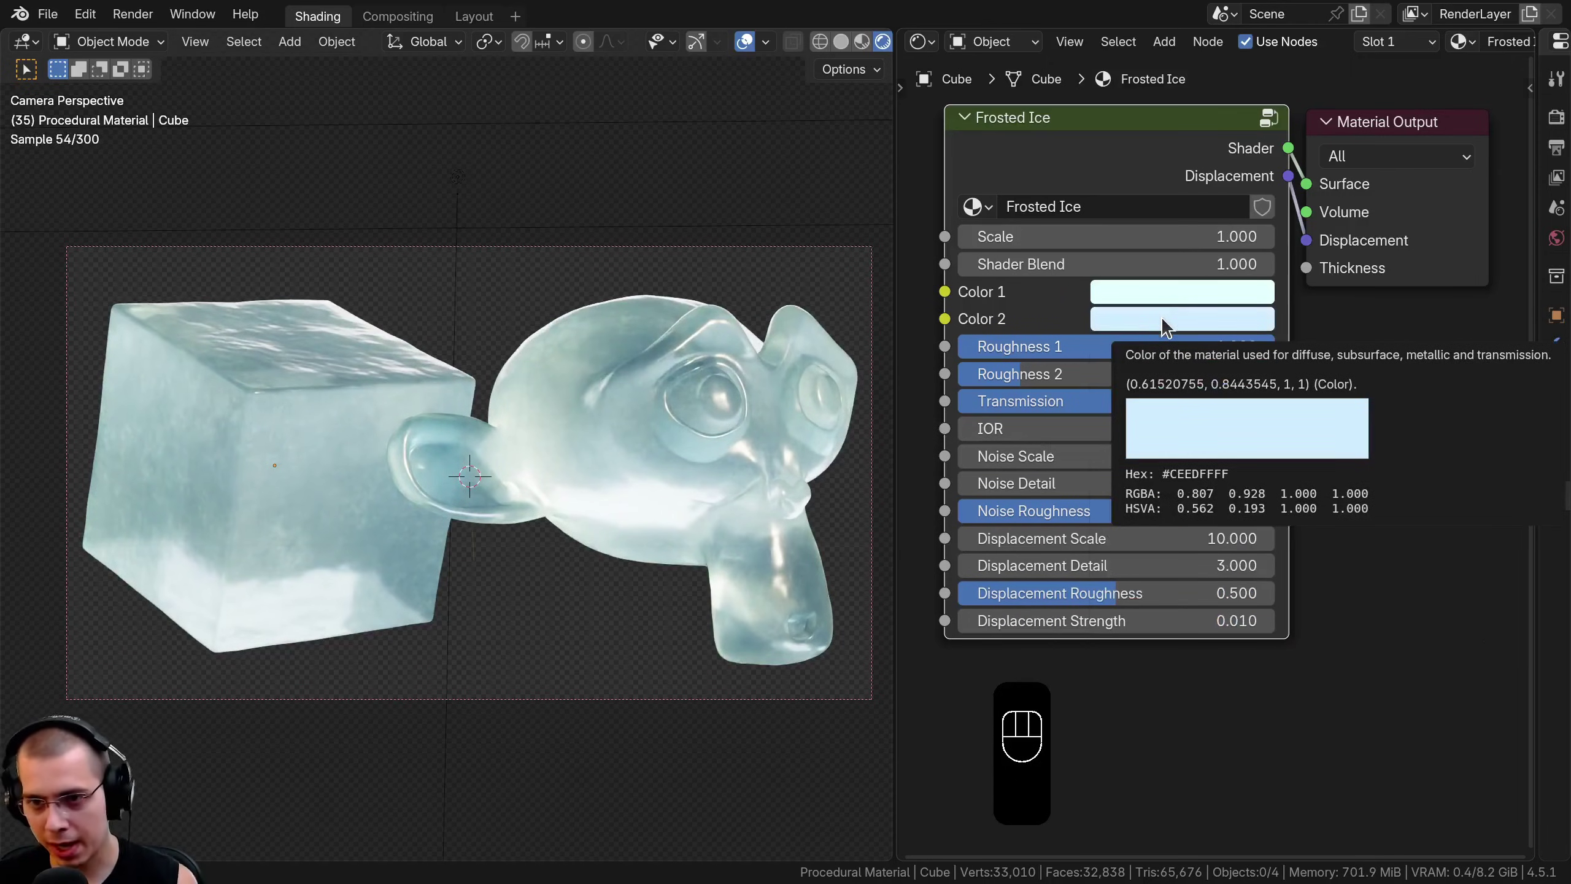
# Reset Color 1 and Color 2 of the Frosted Ice node to their default values
pyautogui.press('BackSpace')
pyautogui.press('BackSpace')
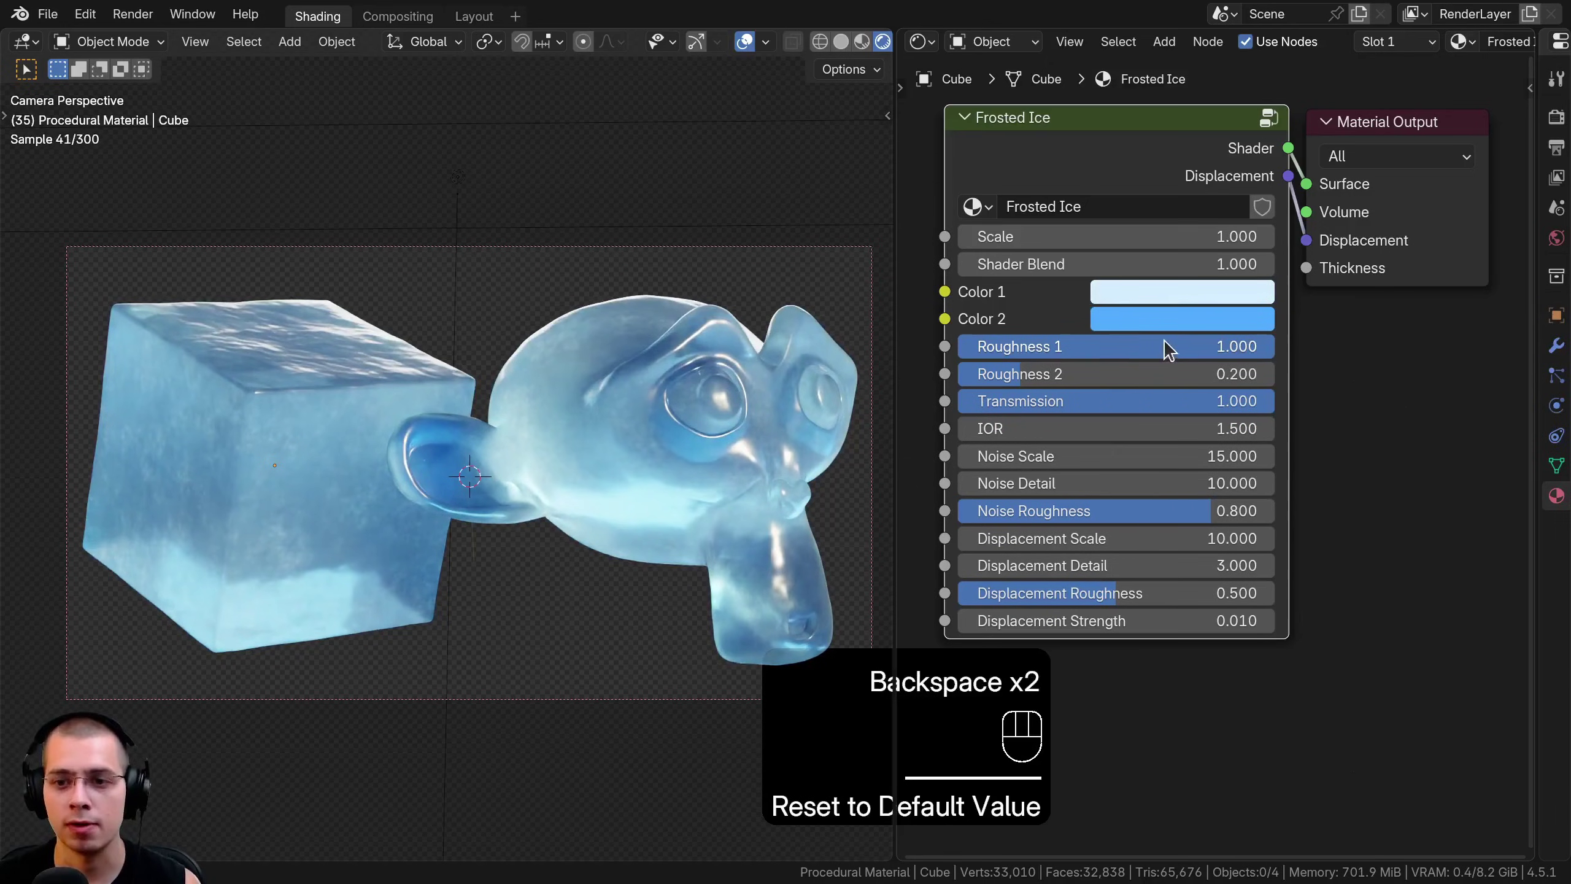
# Try out other Roughness 1, Roughness 2 (0.286), IOR (1.470) and Noise Scale values on the Frosted Ice node, restoring each one
pyautogui.moveTo(1270, 347); pyautogui.dragTo(1136, 346)
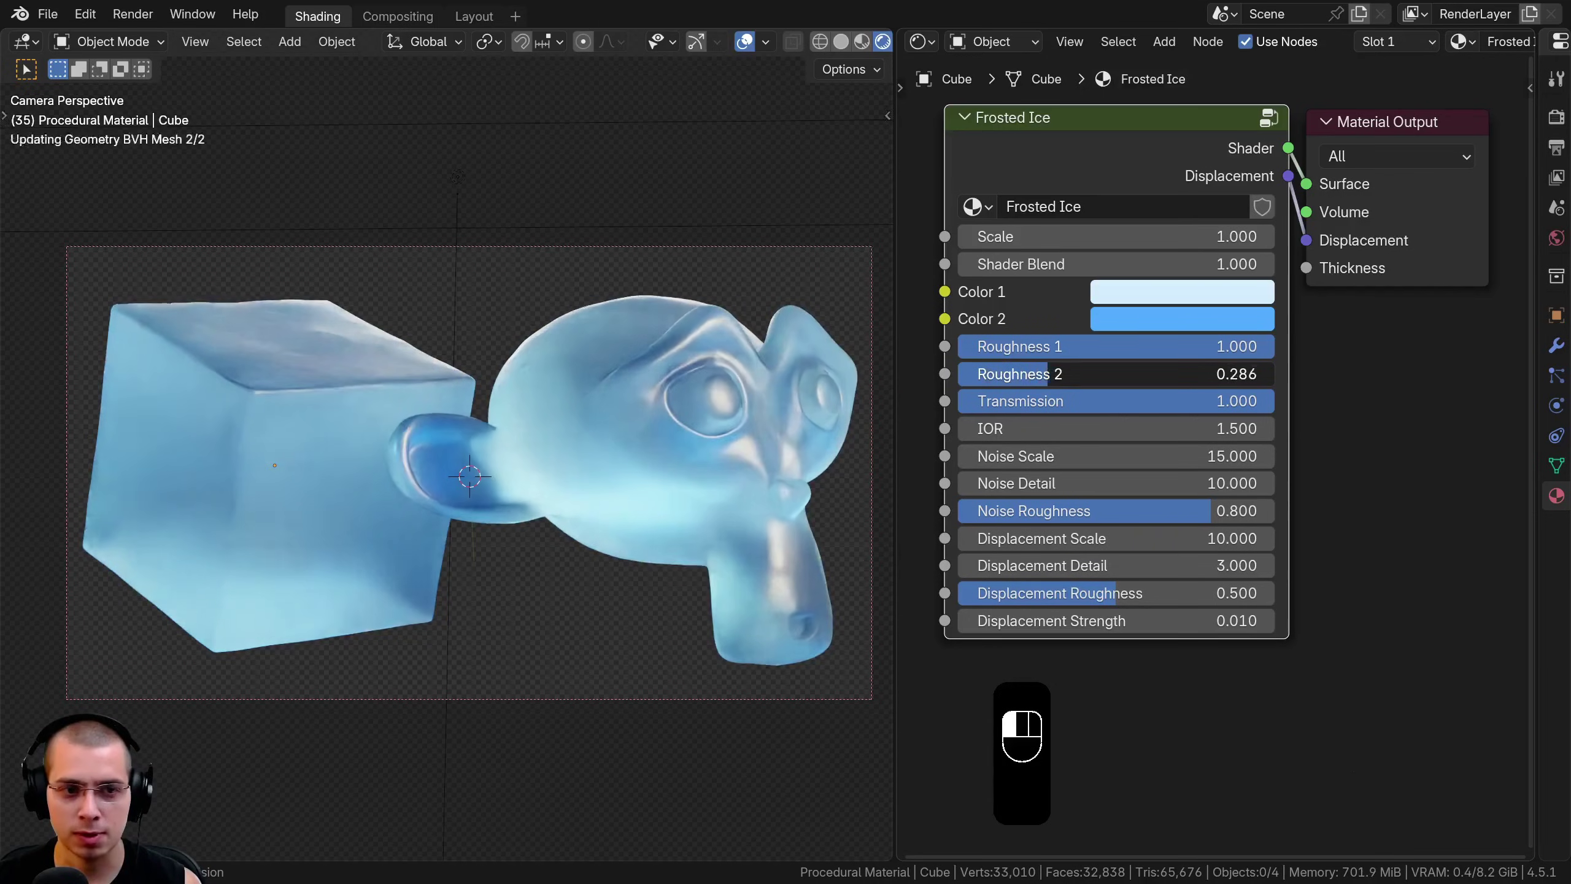
pyautogui.moveTo(1151, 374); pyautogui.dragTo(1148, 406)
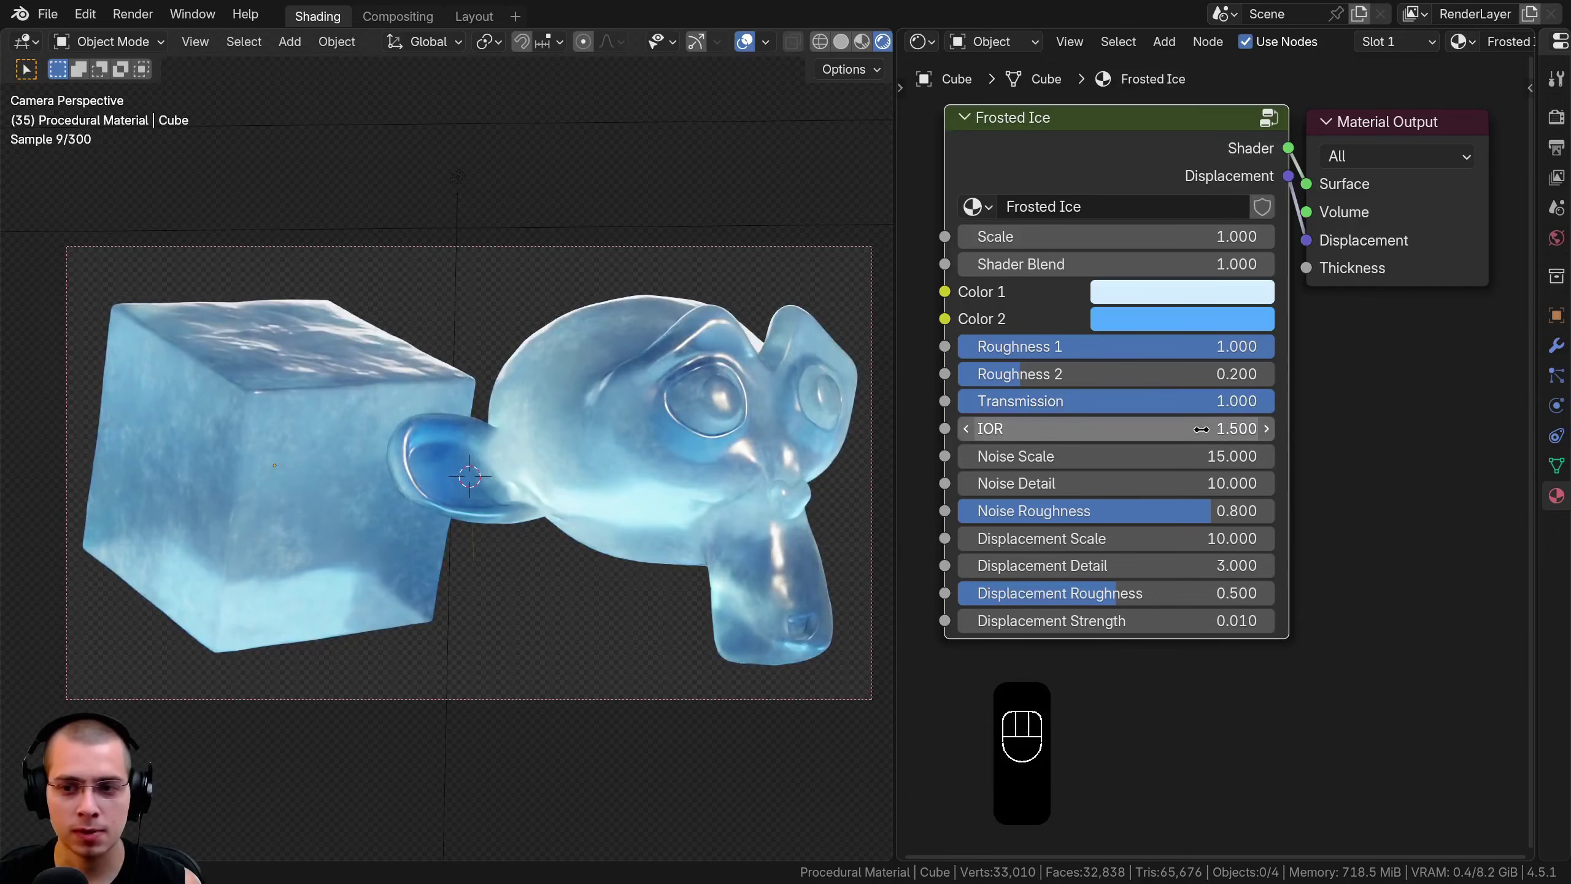
pyautogui.keyDown('shift'); pyautogui.moveTo(1201, 429); pyautogui.dragTo(1259, 429); pyautogui.keyUp('shift')
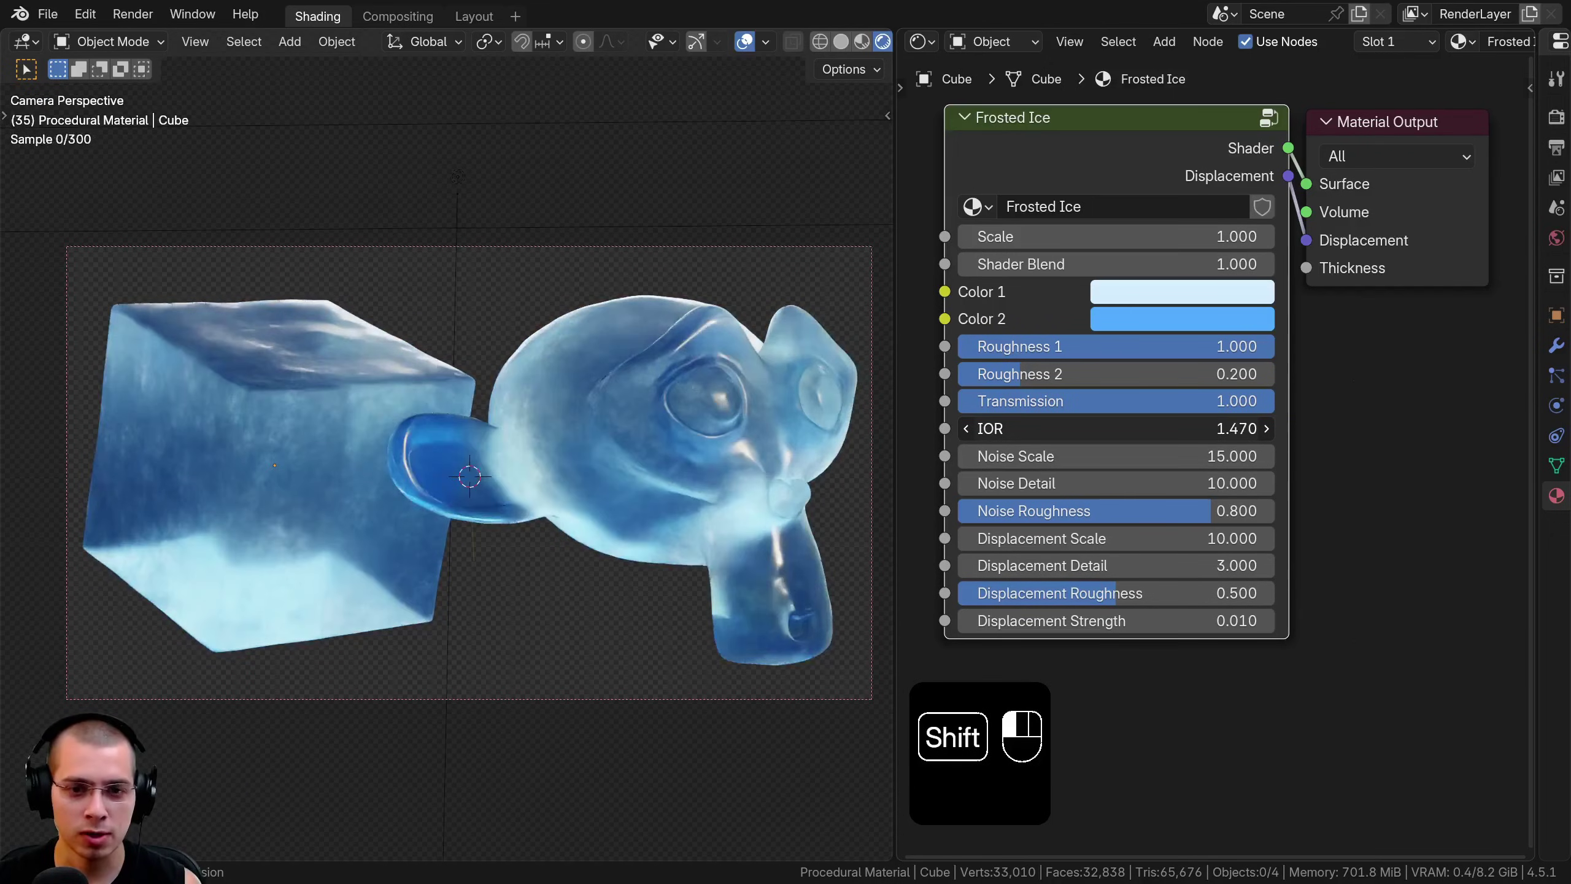
pyautogui.keyDown('shift'); pyautogui.moveTo(1201, 428); pyautogui.dragTo(1150, 458); pyautogui.keyUp('shift')
pyautogui.rightClick(1200, 428)
pyautogui.rightClick(1176, 456)
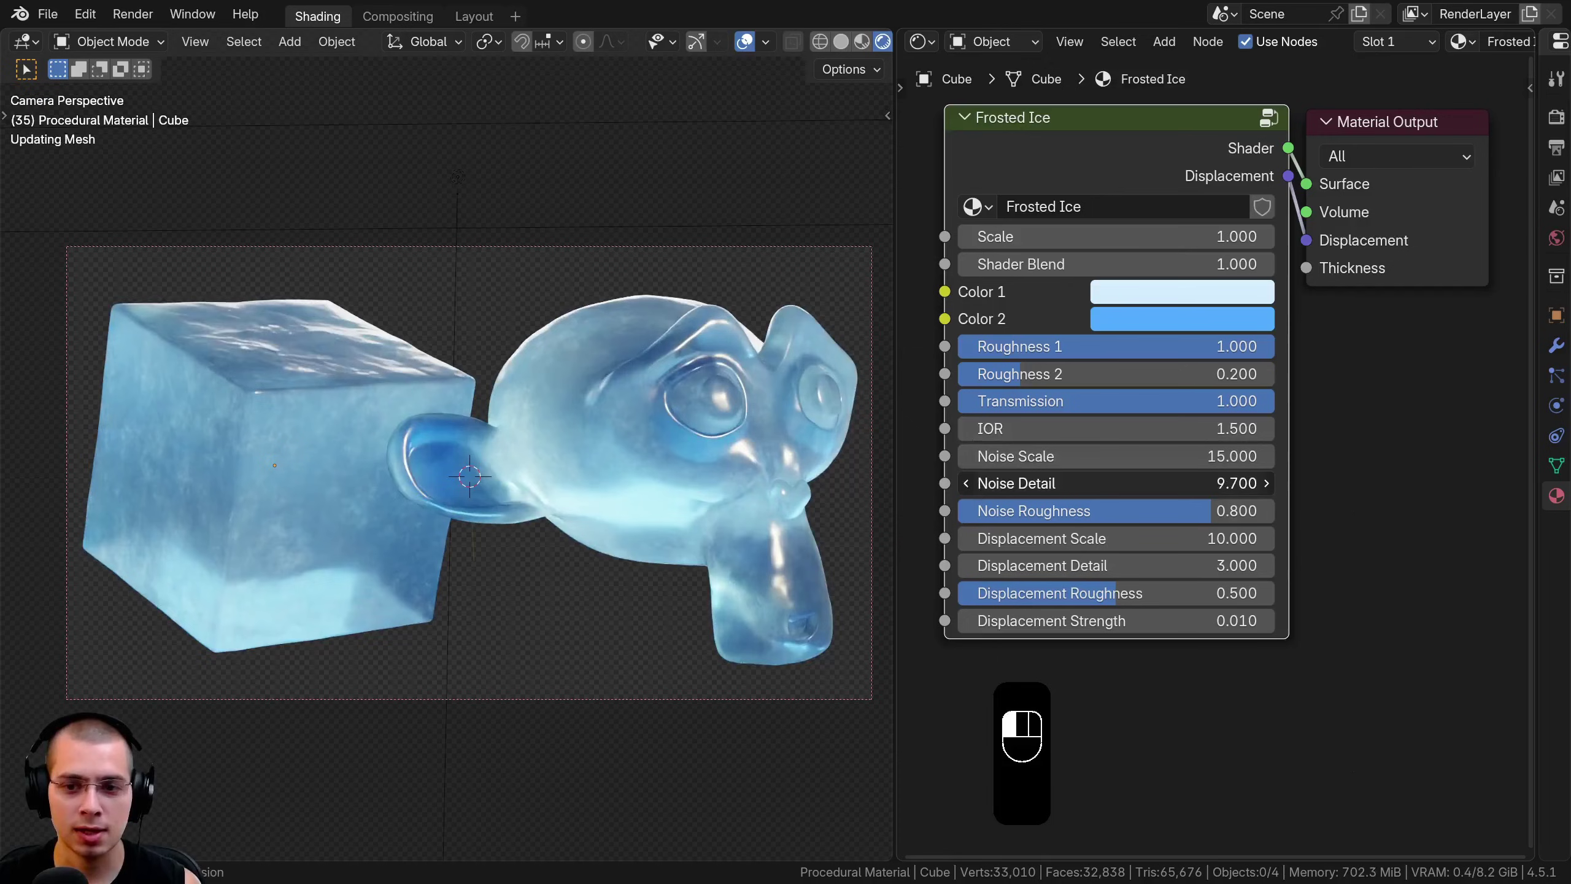
# Try out different Noise Roughness, Displacement Scale, Displacement Detail and Displacement Roughness (0.033) values, restoring each one
pyautogui.moveTo(1123, 511); pyautogui.dragTo(1102, 593)
pyautogui.rightClick(1094, 511)
pyautogui.rightClick(1187, 538)
pyautogui.rightClick(1194, 566)
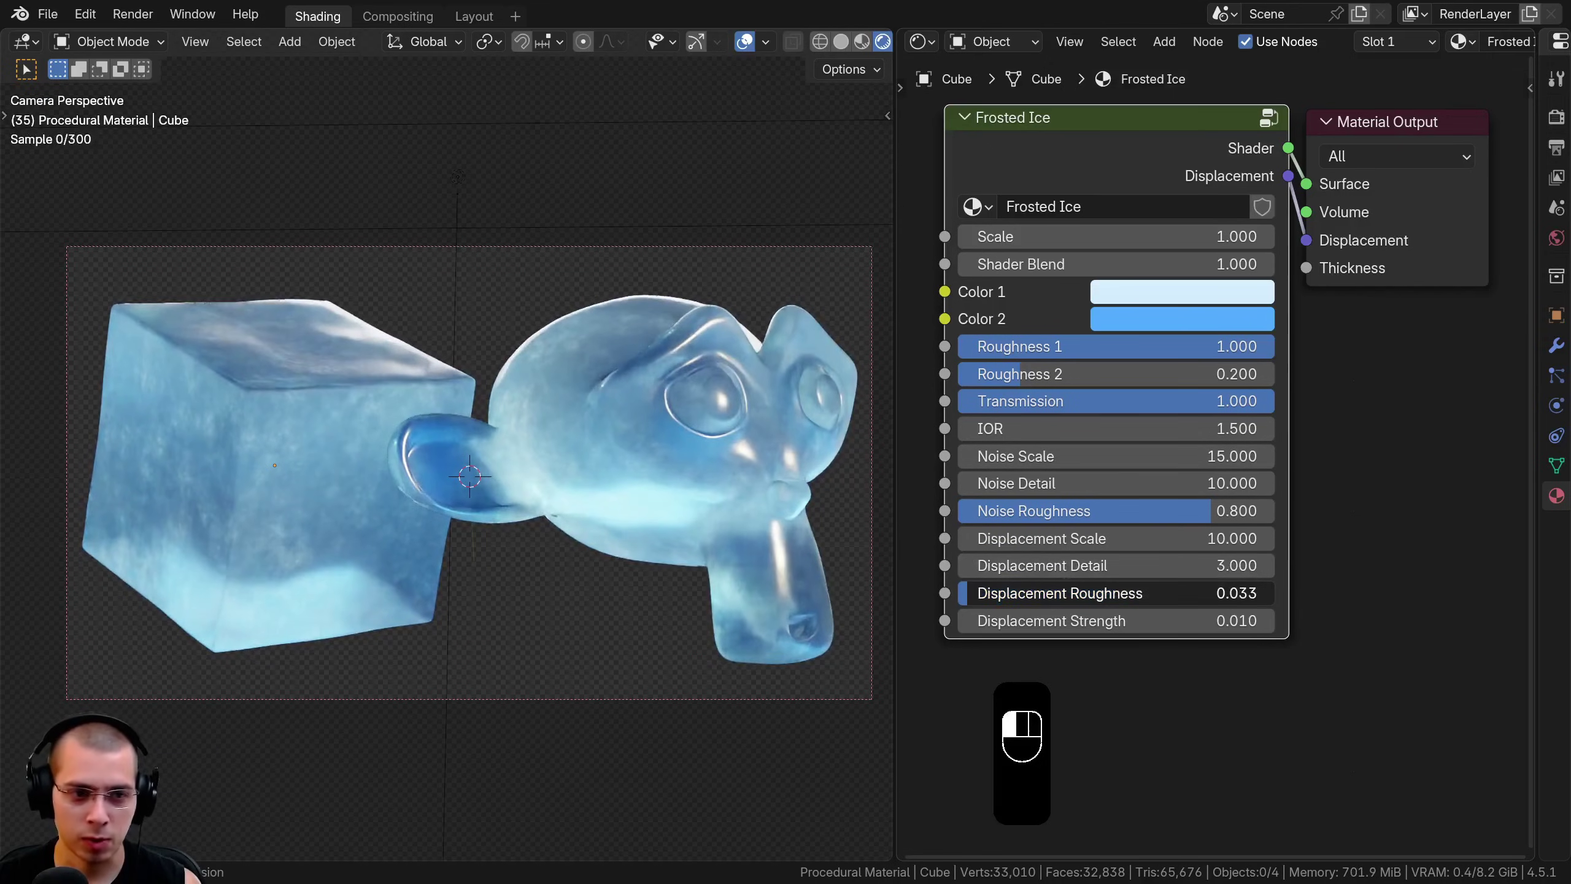
pyautogui.moveTo(968, 593); pyautogui.dragTo(1273, 593)
pyautogui.rightClick(1273, 593)
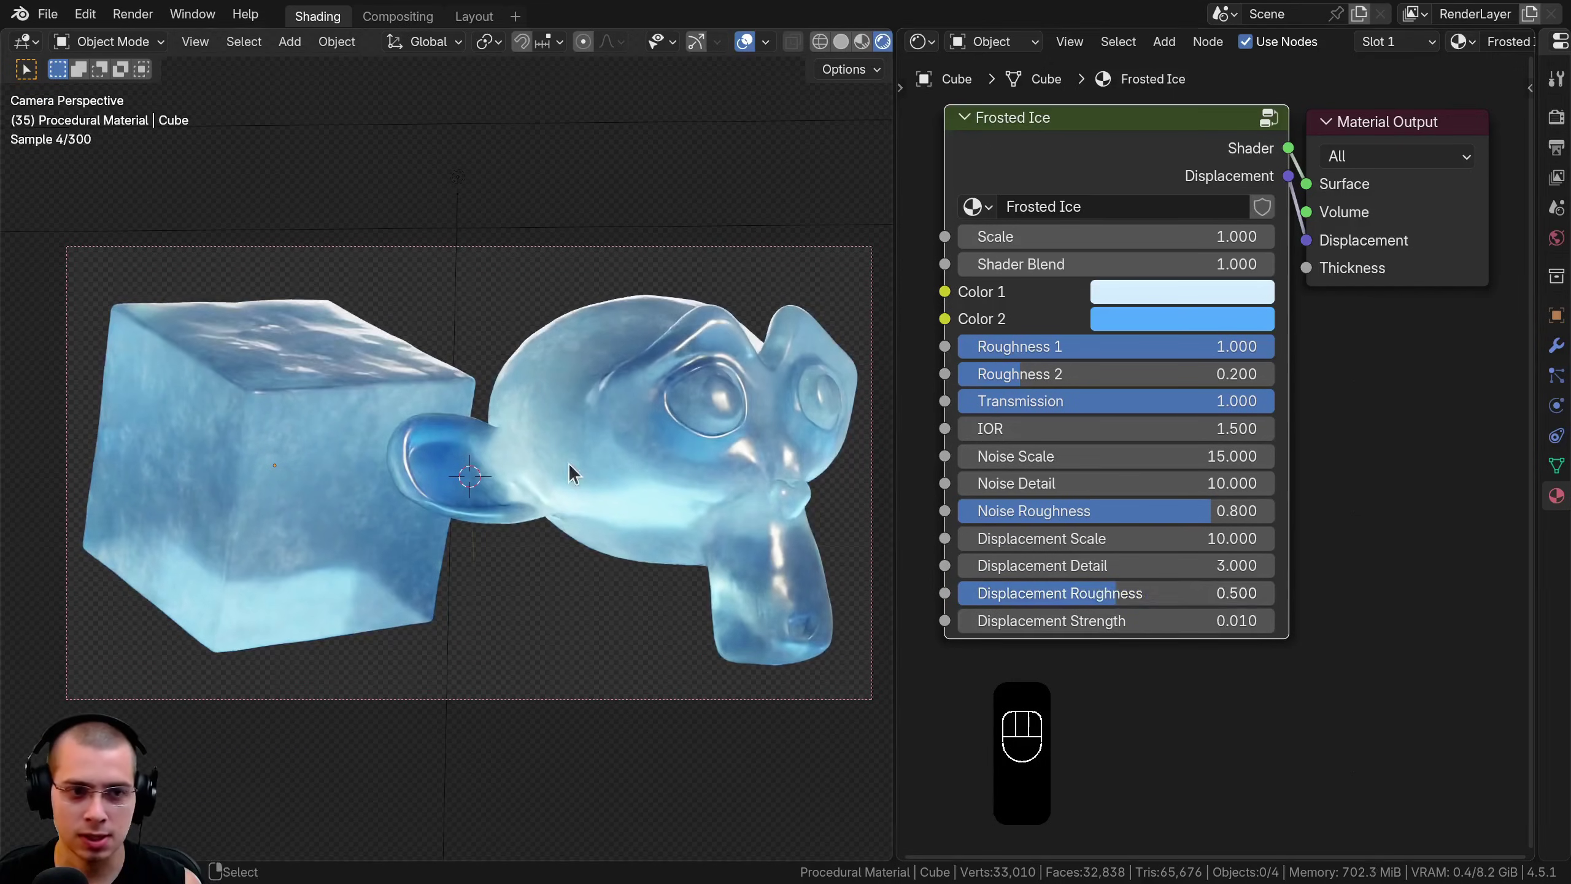
# Try a Displacement Detail of 15 on a close-up of the cube's top face, and restore the original value
pyautogui.keyDown('shift'); pyautogui.moveTo(395, 416); pyautogui.dragTo(568, 526, button='middle'); pyautogui.keyUp('shift')
pyautogui.scroll(3, 379, 344)
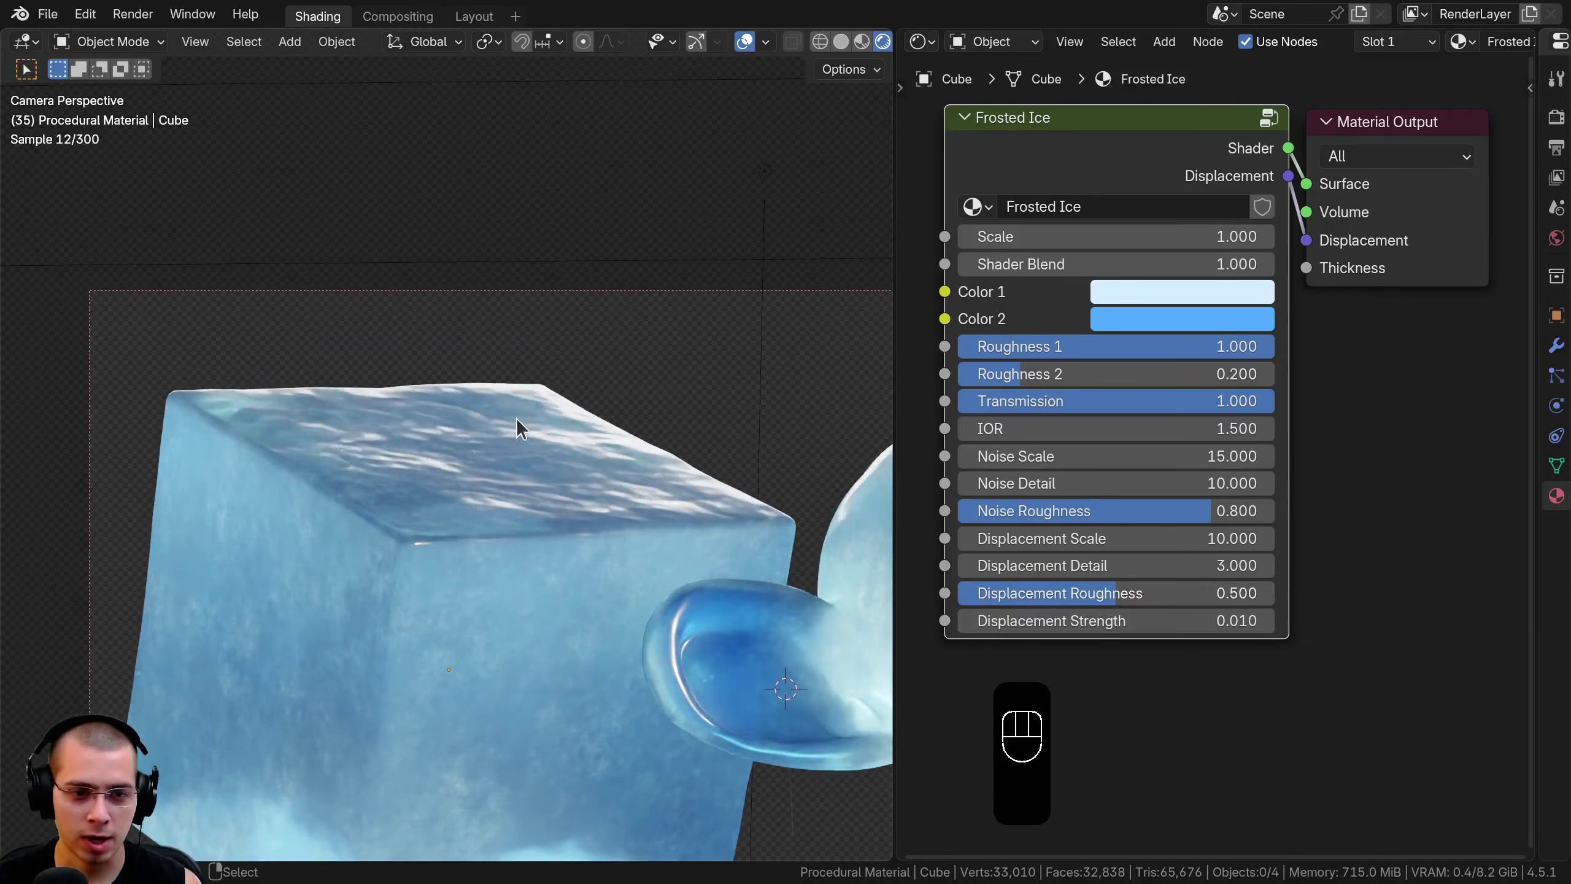
pyautogui.moveTo(1038, 565); pyautogui.dragTo(1175, 566)
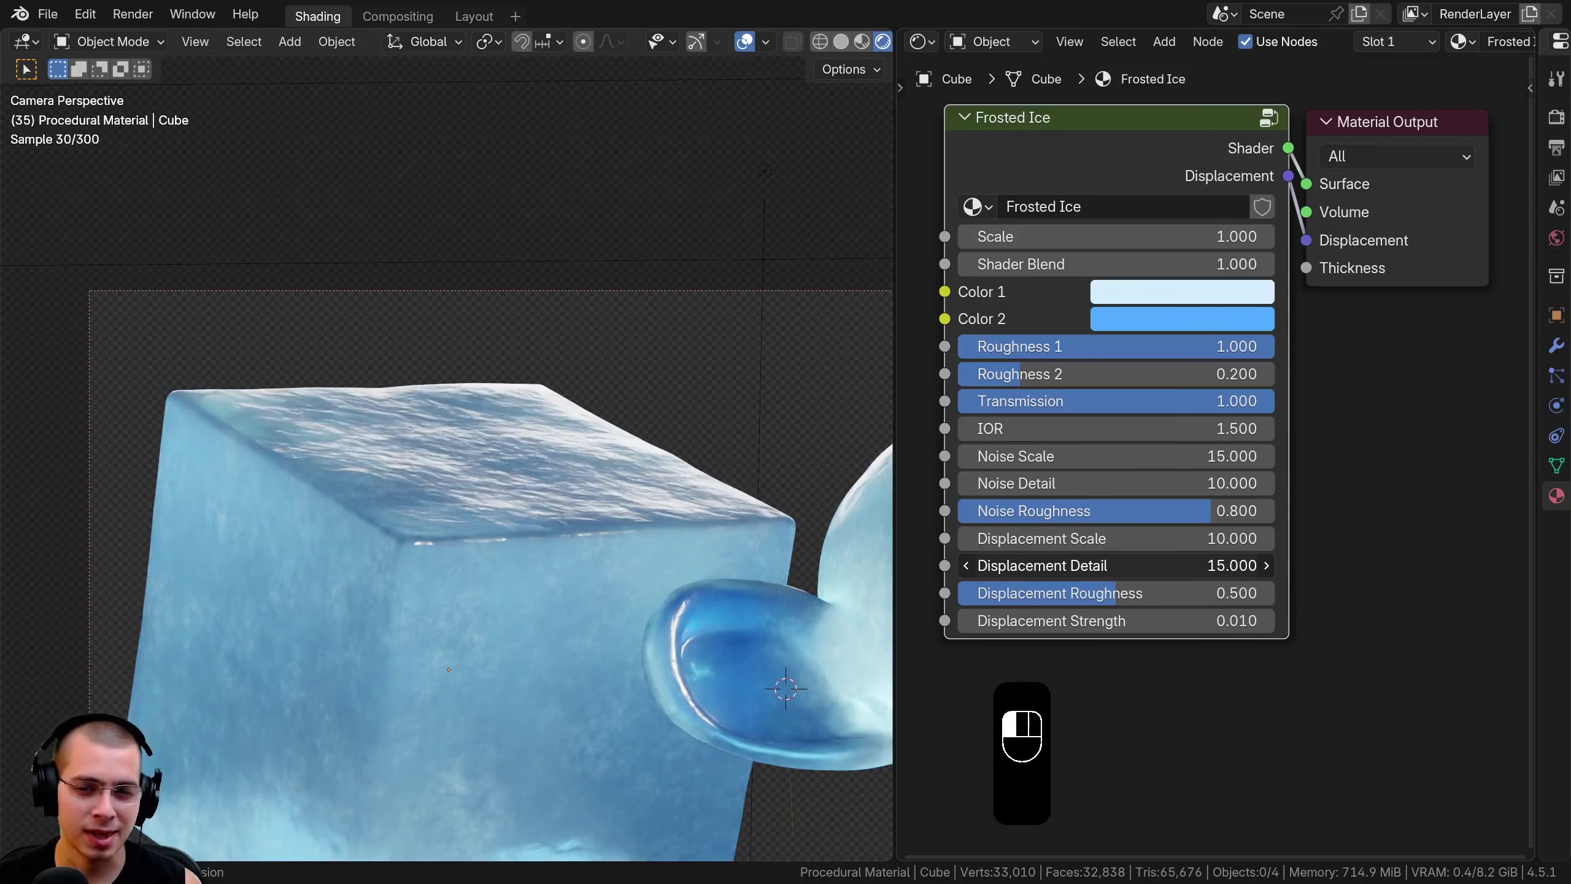
pyautogui.rightClick(1038, 565)
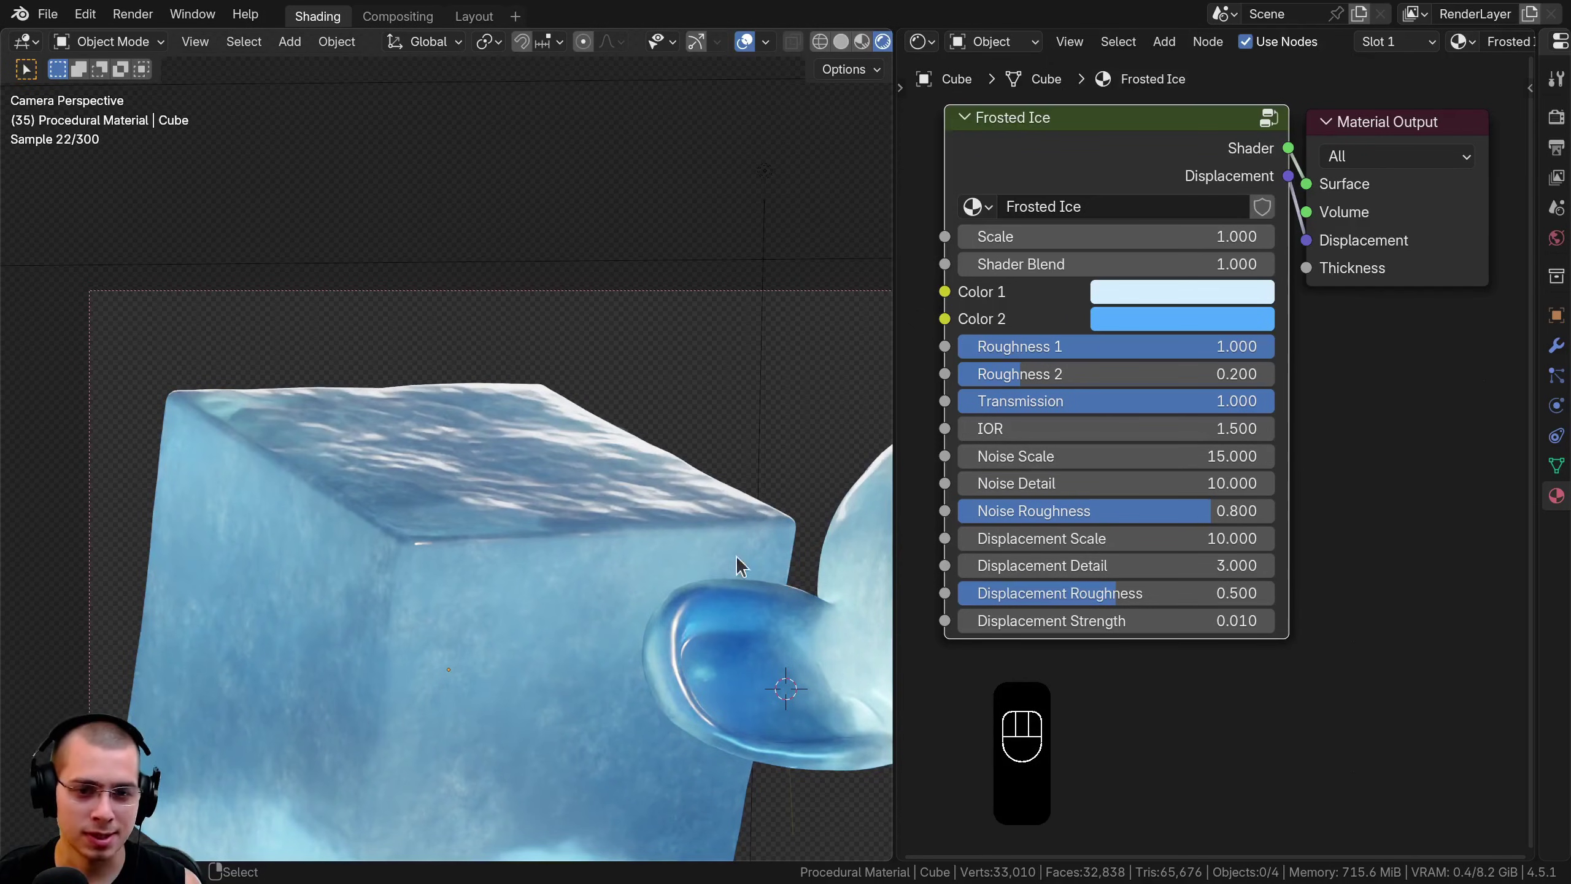
# Try small changes to the Displacement Strength with the whole cube and monkey head in view
pyautogui.scroll(-1, 1125, 627)
pyautogui.moveTo(1124, 627); pyautogui.dragTo(1116, 537, button='middle')
pyautogui.keyDown('shift'); pyautogui.moveTo(1117, 517); pyautogui.dragTo(1167, 501); pyautogui.keyUp('shift')
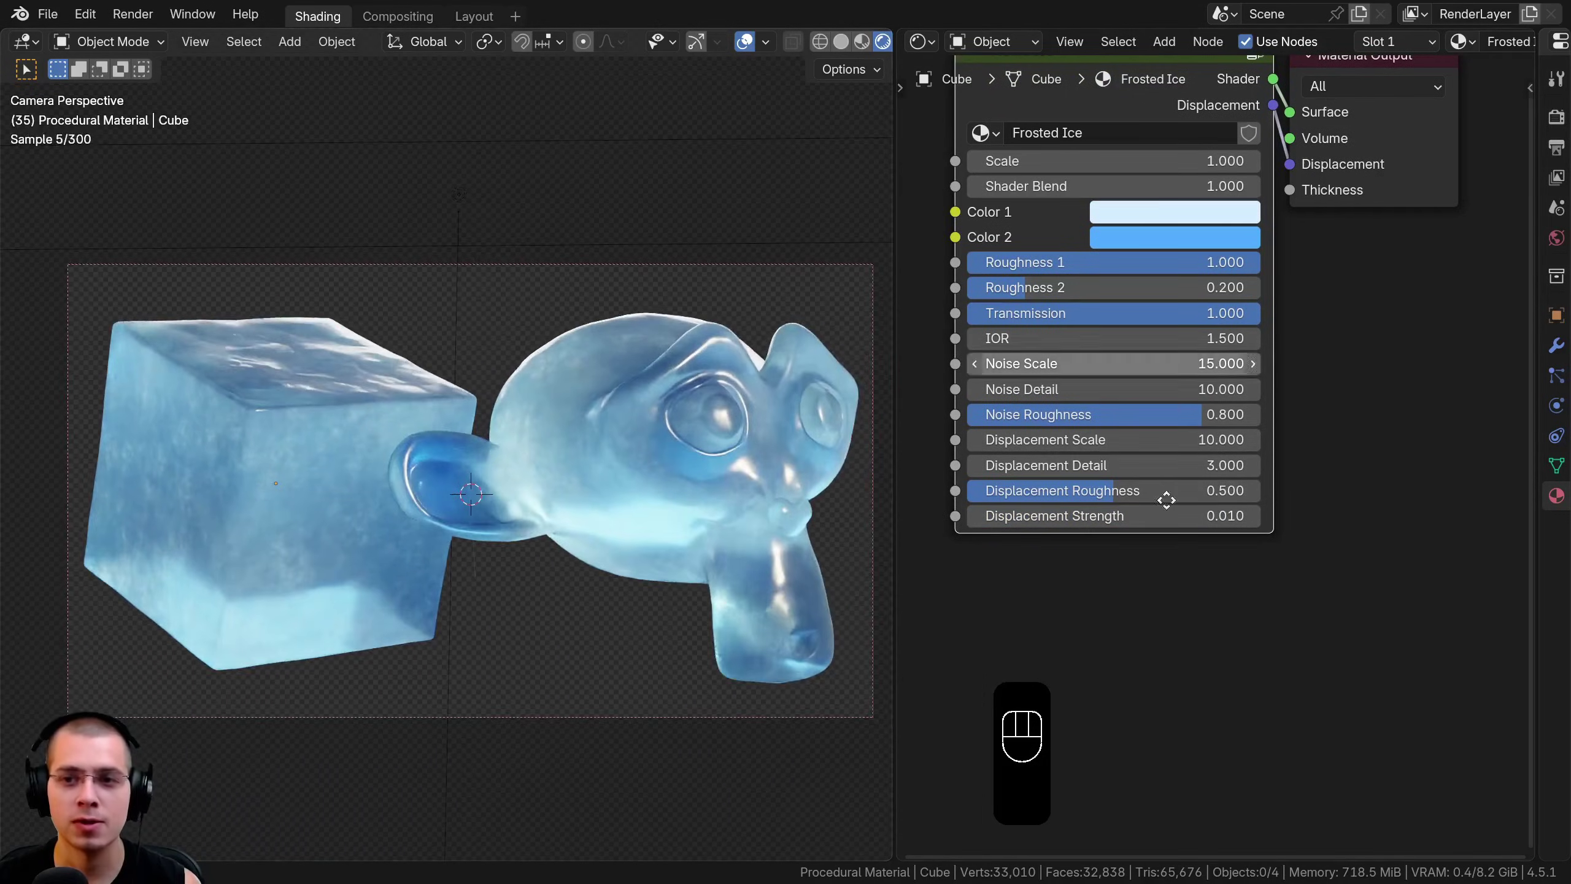